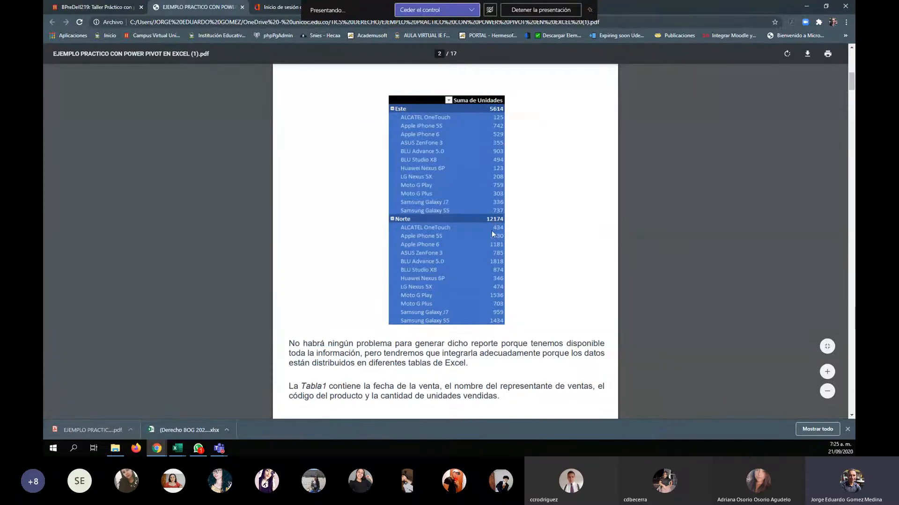
Examine the sample units report and the Tabla1 and Tabla2 data in the PDF guide, noting how region relates to each representative
scroll(497, 267, "down", 1)
scroll(494, 277, "down", 1)
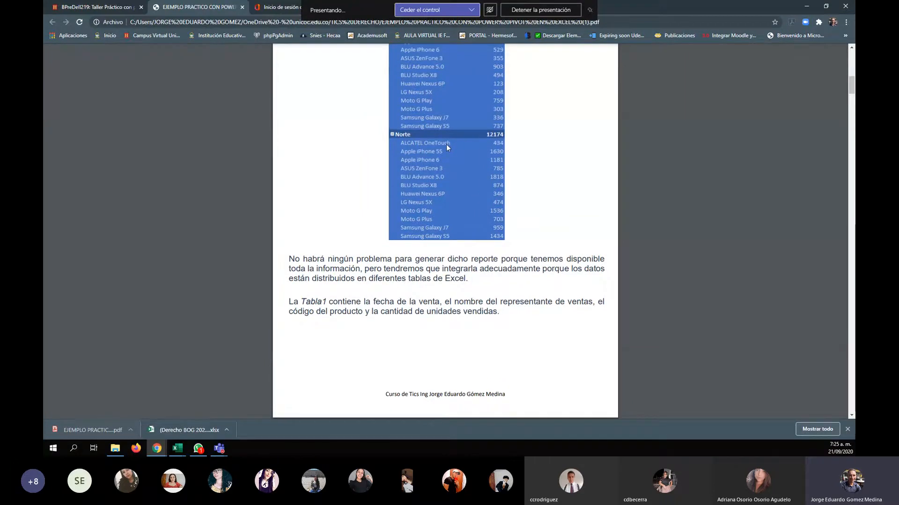
scroll(447, 146, "down", 2)
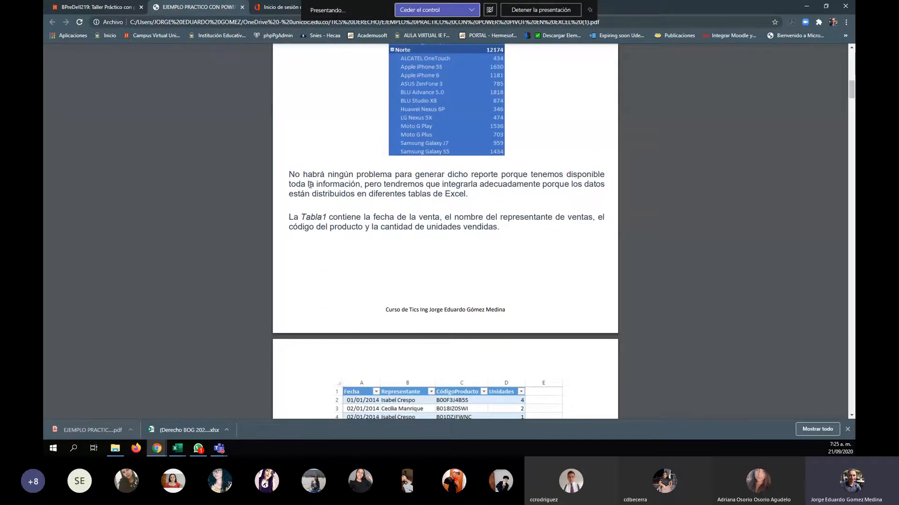
scroll(372, 201, "down", 3)
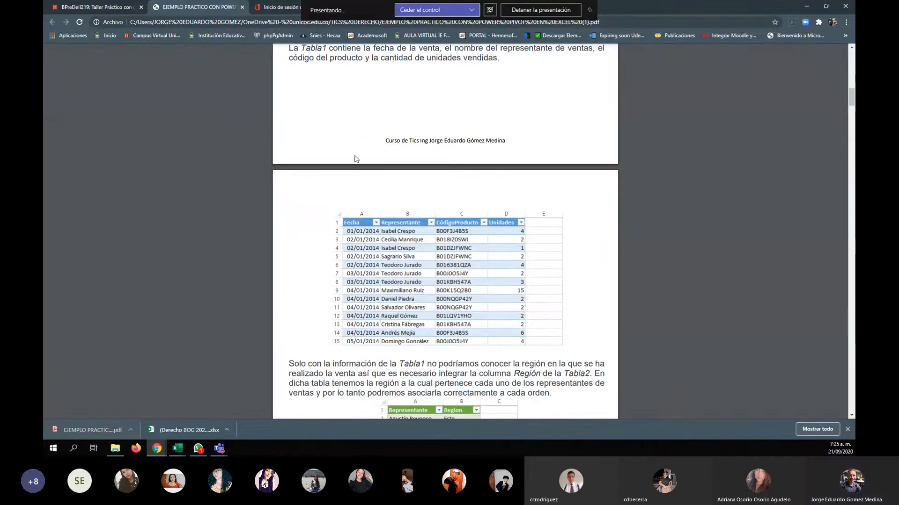
scroll(355, 159, "down", 3)
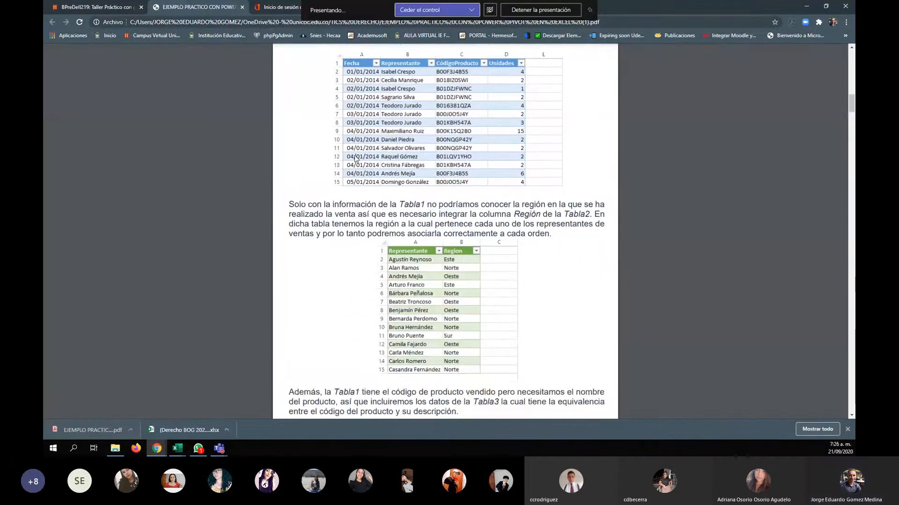
scroll(356, 171, "up", 1)
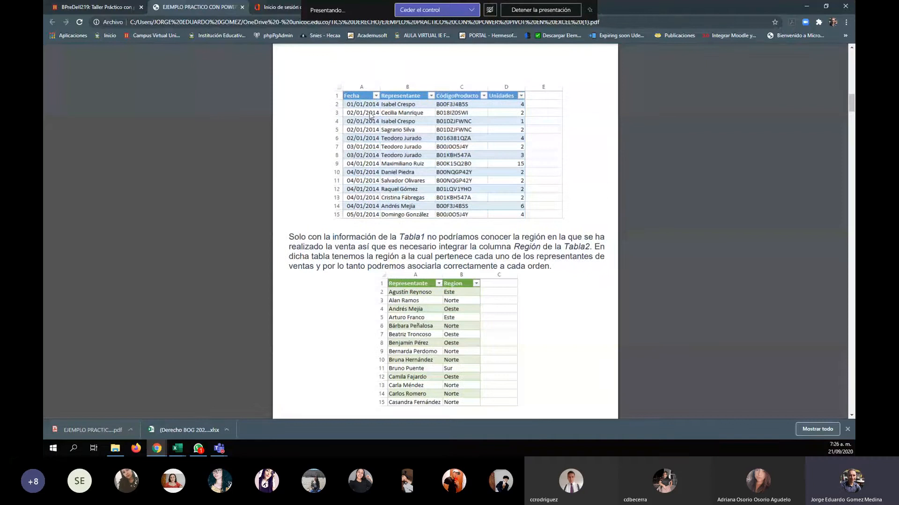
scroll(400, 134, "down", 1)
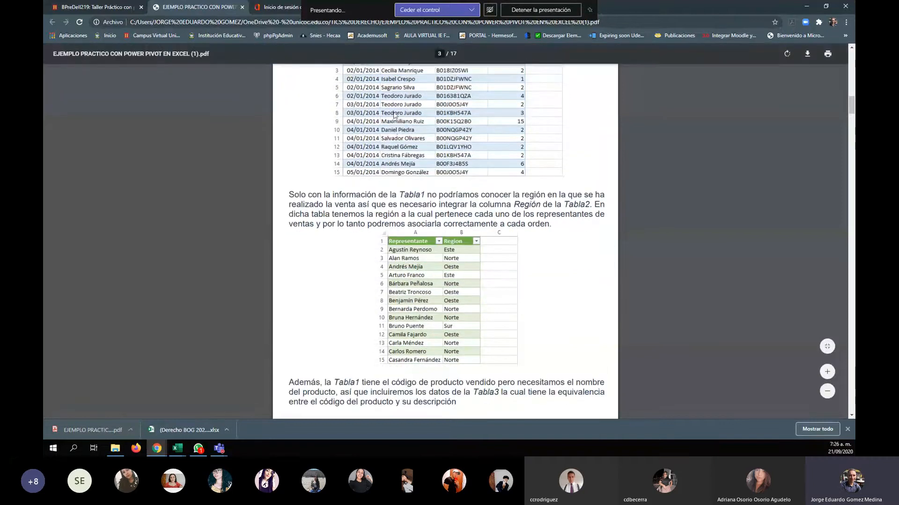
scroll(432, 137, "up", 2)
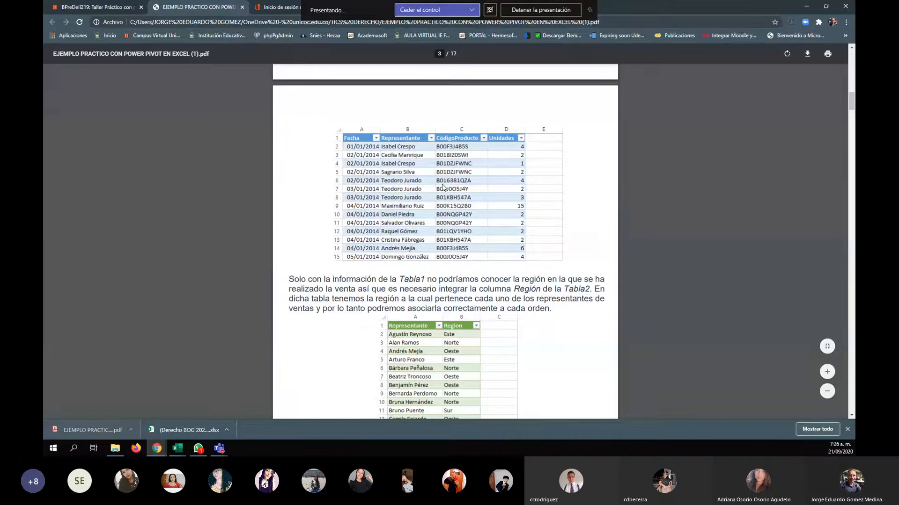
scroll(352, 202, "down", 3)
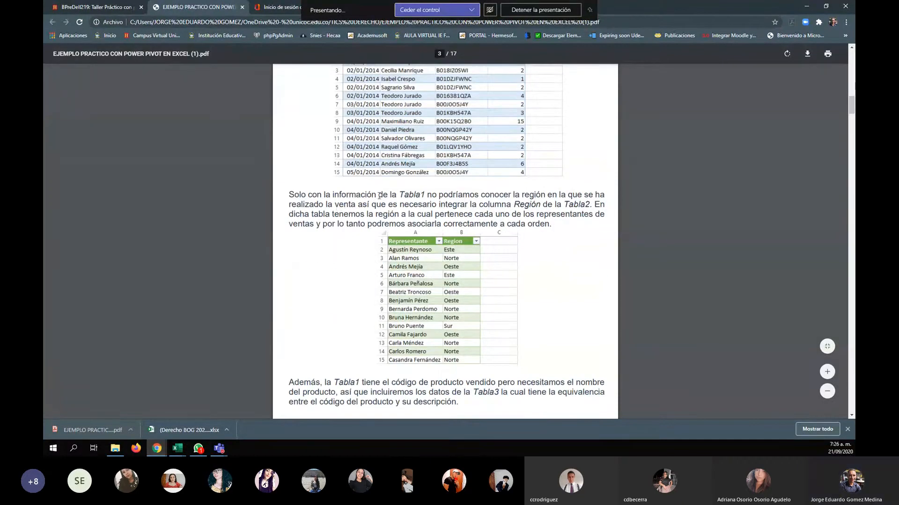
left_click_drag(401, 195, 433, 197)
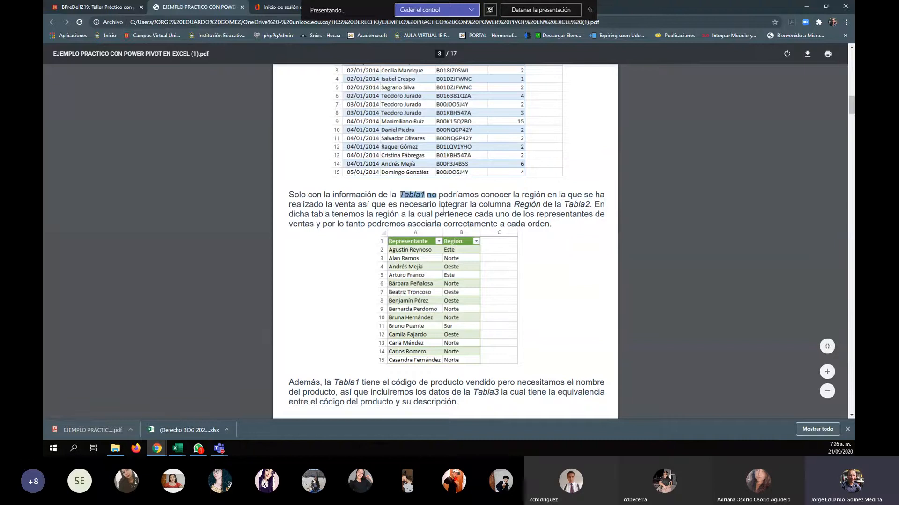
scroll(456, 154, "up", 2)
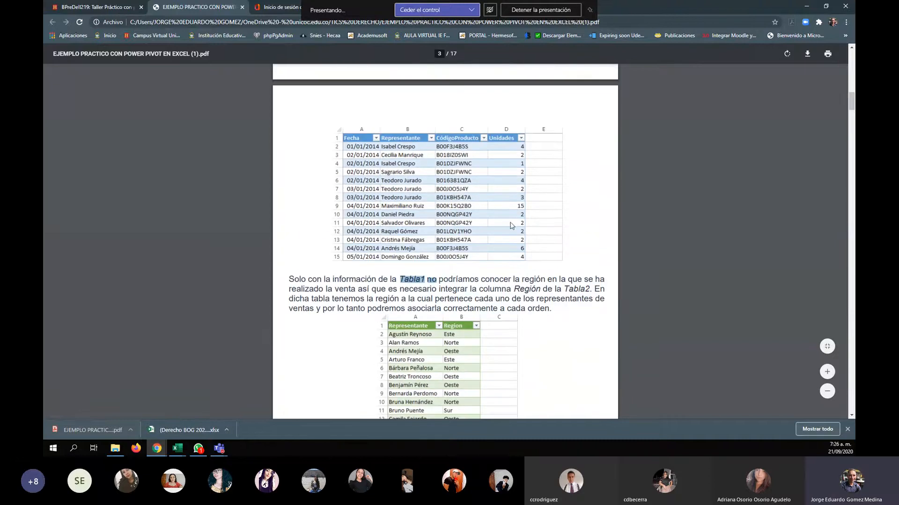
scroll(510, 225, "down", 1)
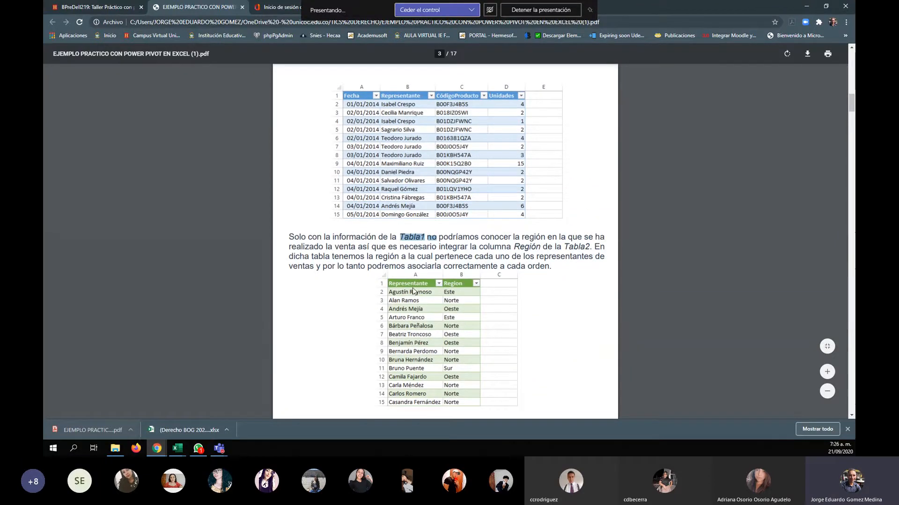
left_click(396, 288)
scroll(393, 289, "down", 3)
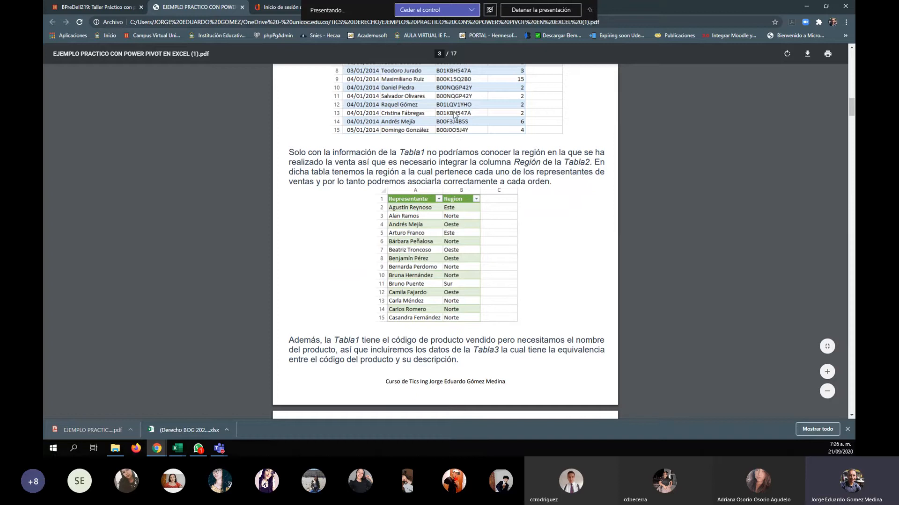
Compare the CódigoProducto column of Tabla1 with the product codes and descriptions of Tabla3 in the guide
scroll(454, 115, "down", 5)
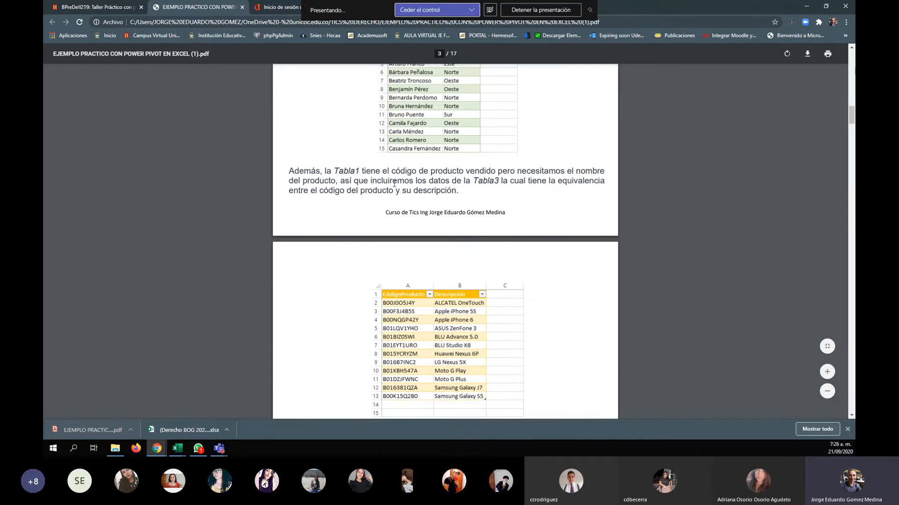
scroll(393, 184, "up", 6)
scroll(415, 212, "up", 2)
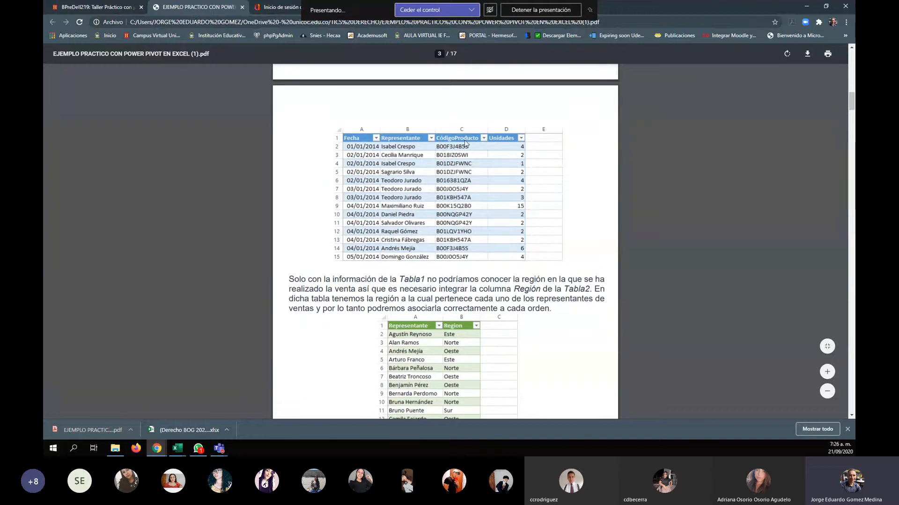
scroll(465, 170, "down", 1)
scroll(463, 174, "down", 7)
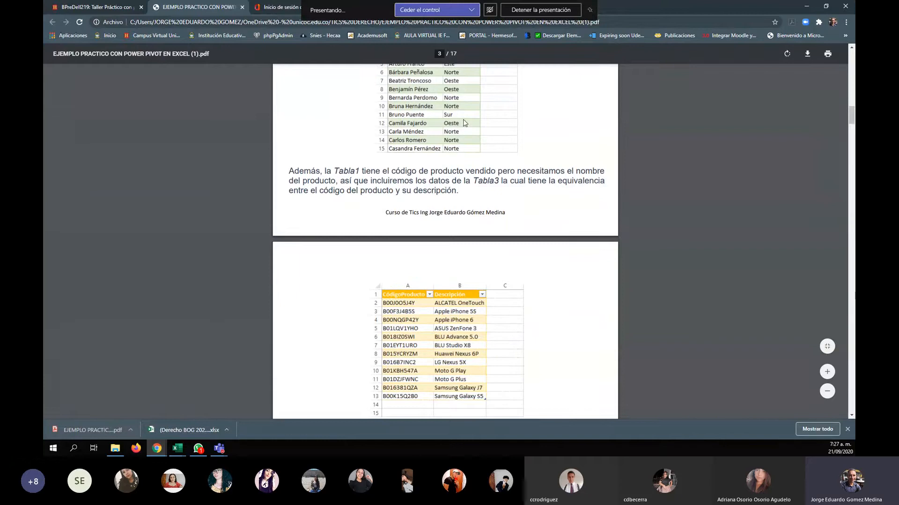
scroll(465, 123, "down", 1)
left_click_drag(473, 138, 497, 139)
left_click(397, 255)
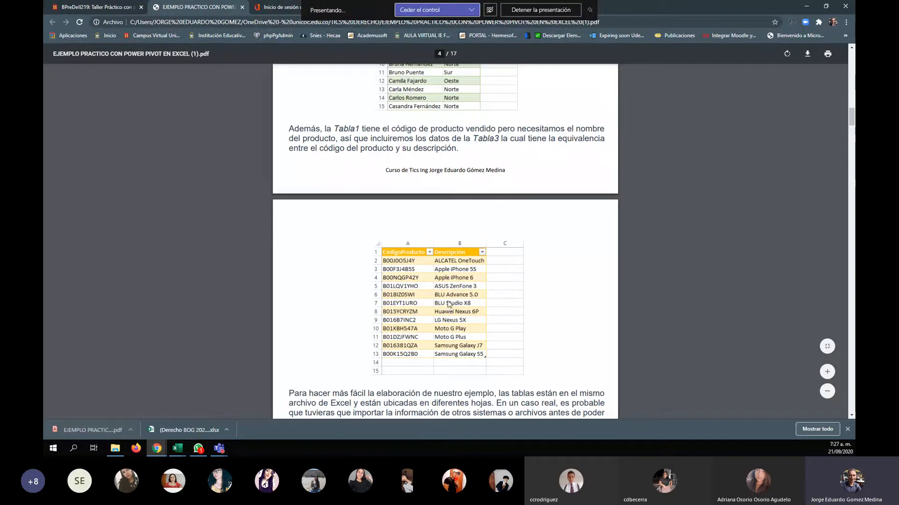
Read the guide's formula-based solution, including the BUSCARV formulas that bring region and product description into Tabla1
scroll(449, 305, "down", 1)
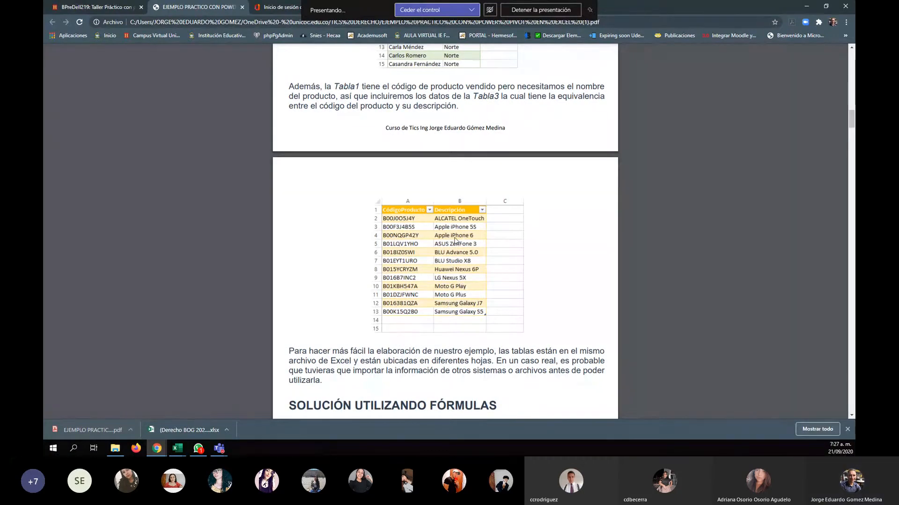
scroll(455, 241, "down", 2)
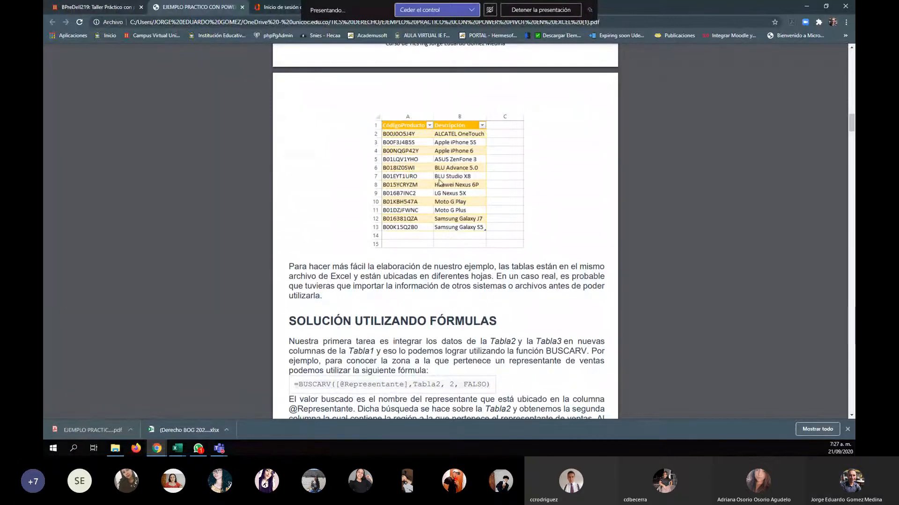
scroll(463, 168, "down", 1)
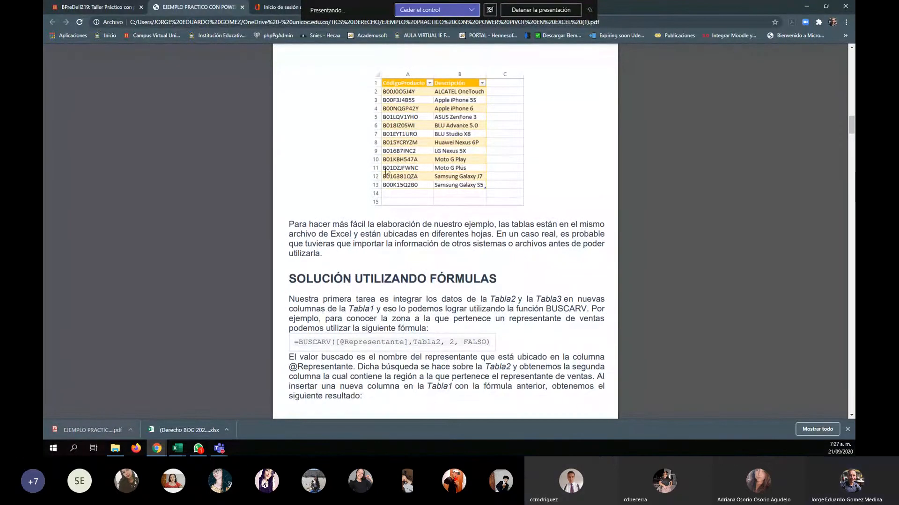
scroll(321, 192, "down", 2)
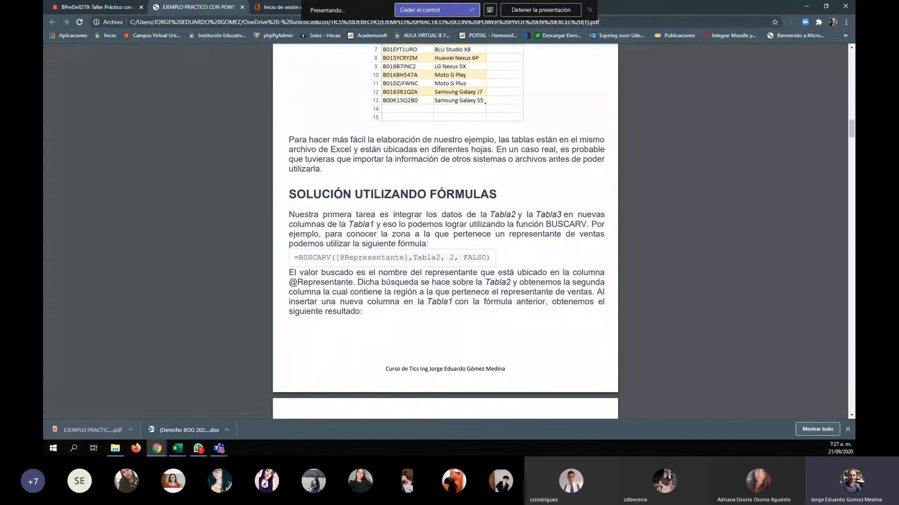
scroll(332, 187, "down", 3)
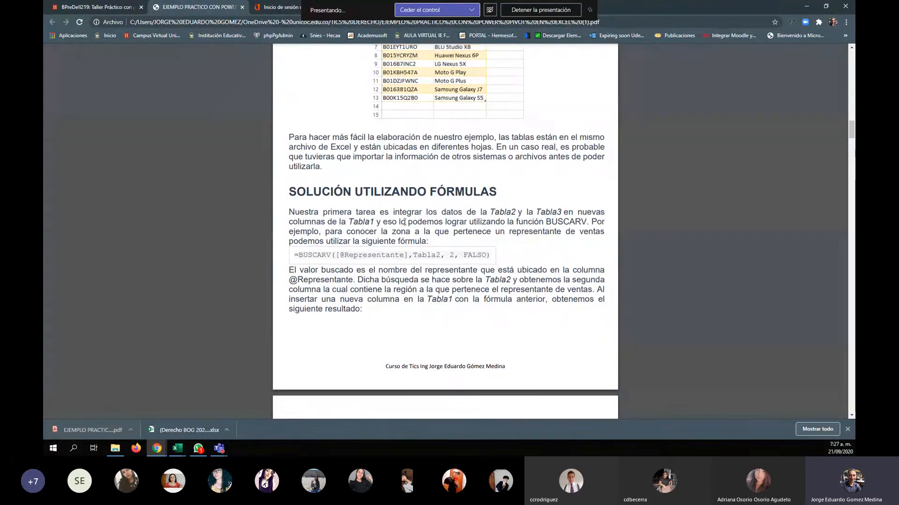
scroll(370, 143, "down", 6)
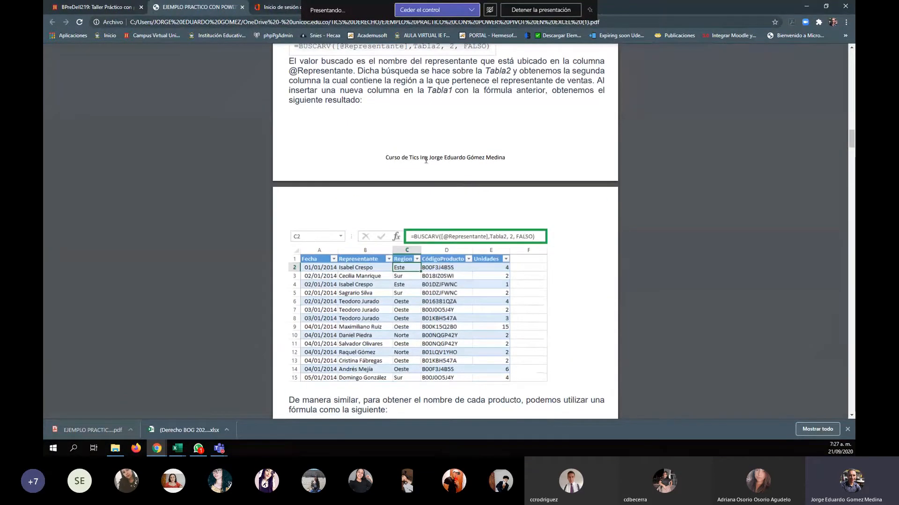
scroll(426, 198, "down", 4)
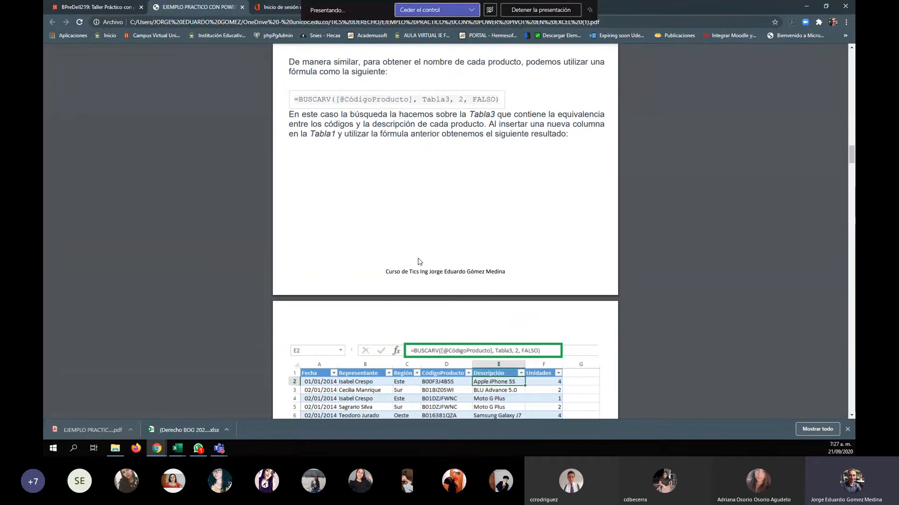
Download DatosEjemplo.xlsx from the Moodle assignment page into the TICS DERECHO folder and open it in Excel
left_click(91, 6)
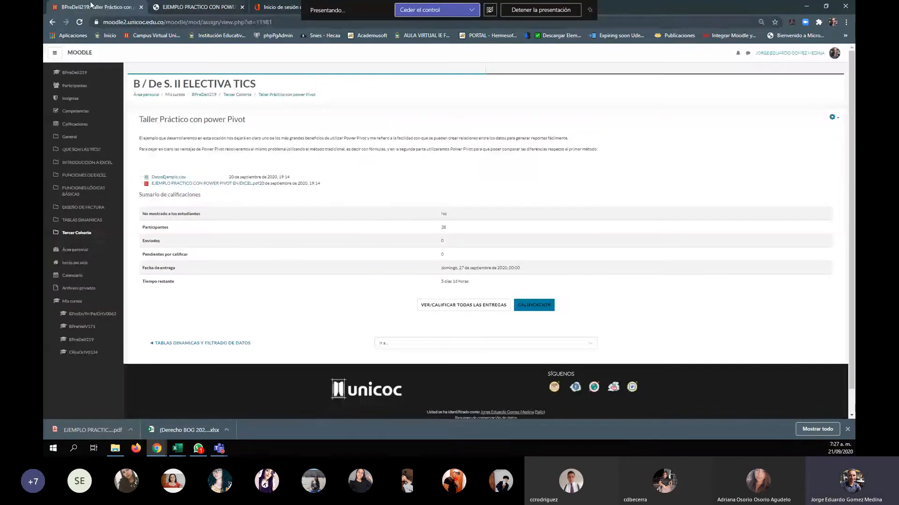
left_click(166, 178)
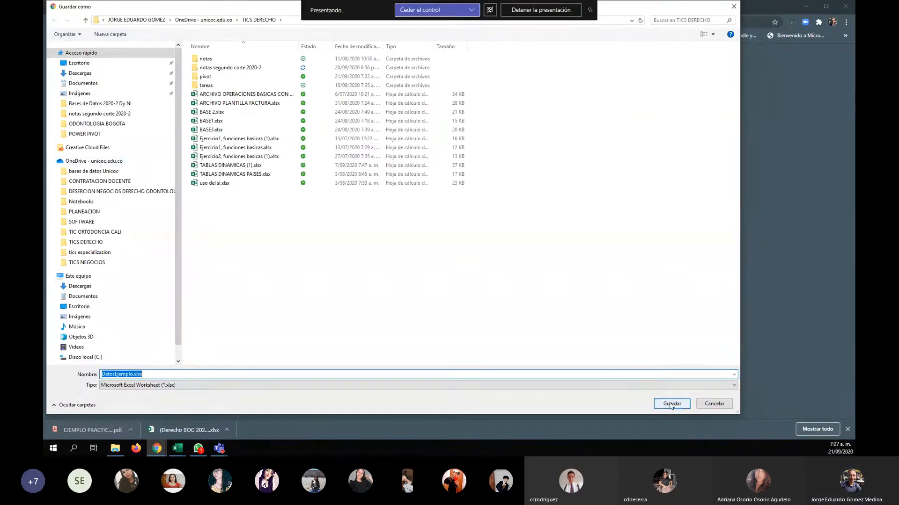
left_click(670, 403)
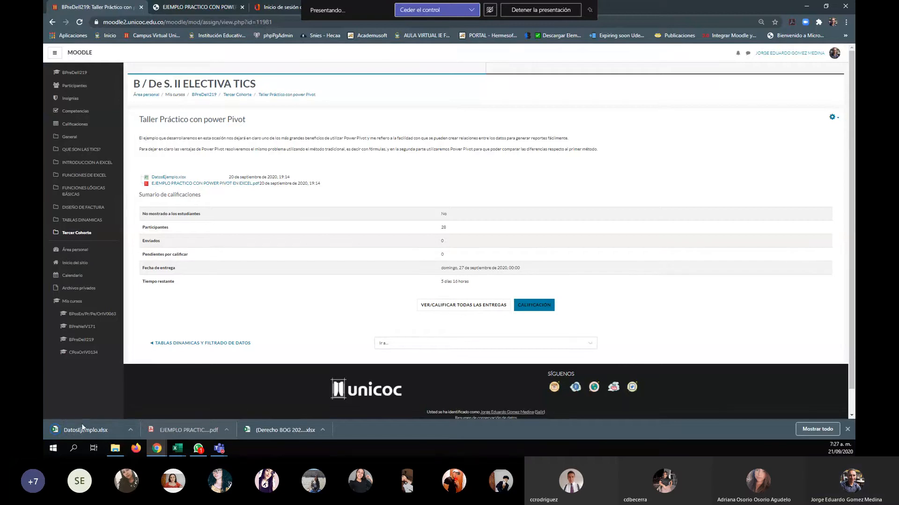
left_click(93, 427)
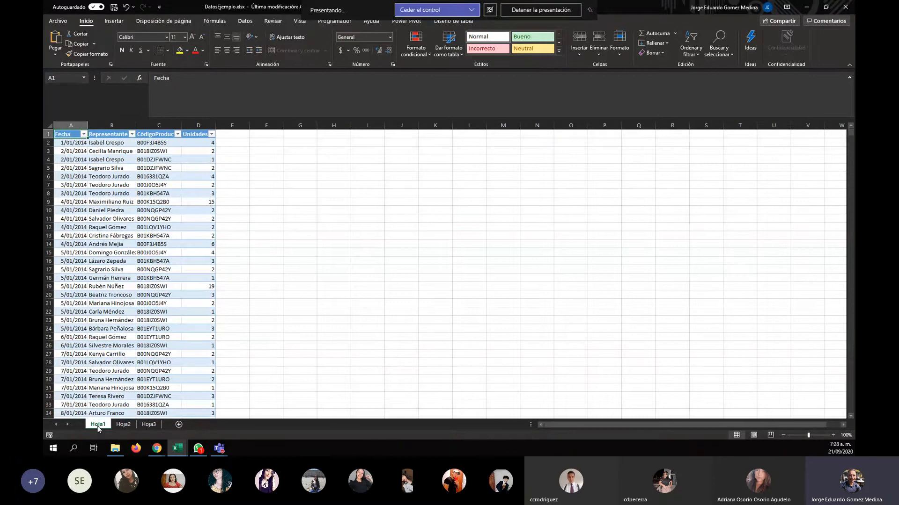
Rename the sheets Hoja1, Hoja2 and Hoja3 as tabla 1, tabla 2 and tabla 3
double_click(97, 426)
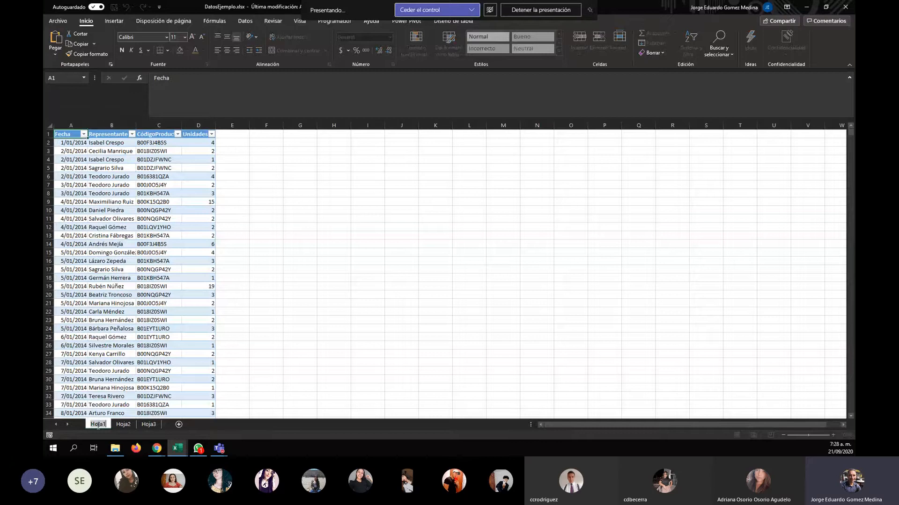
type("tabla 1")
left_click(125, 424)
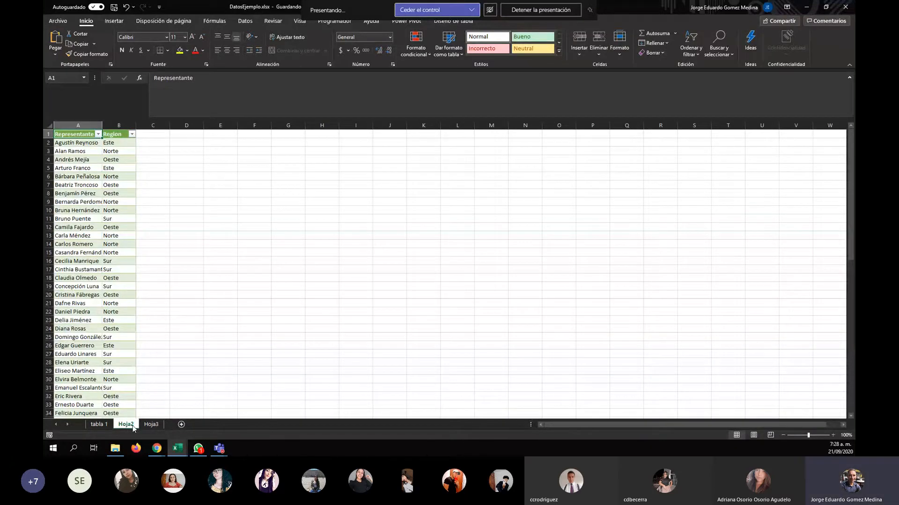
type("tabla 2")
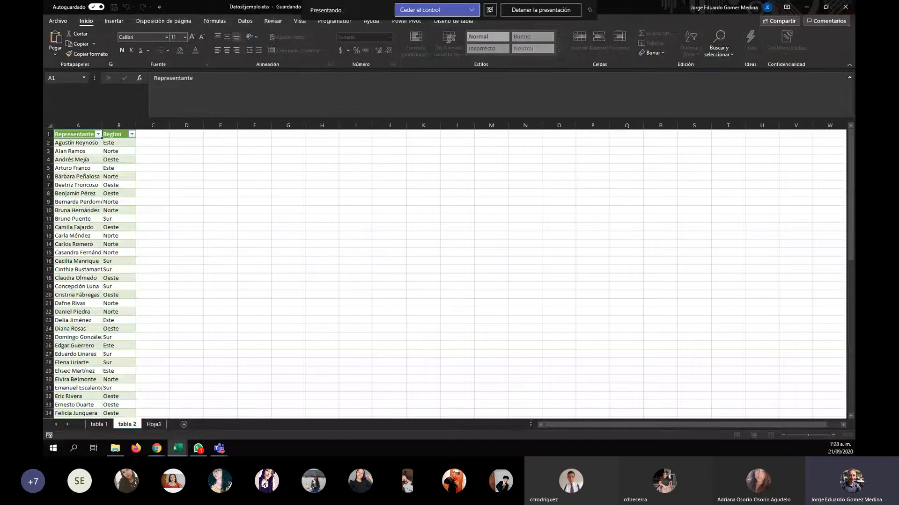
double_click(158, 426)
type("tabla")
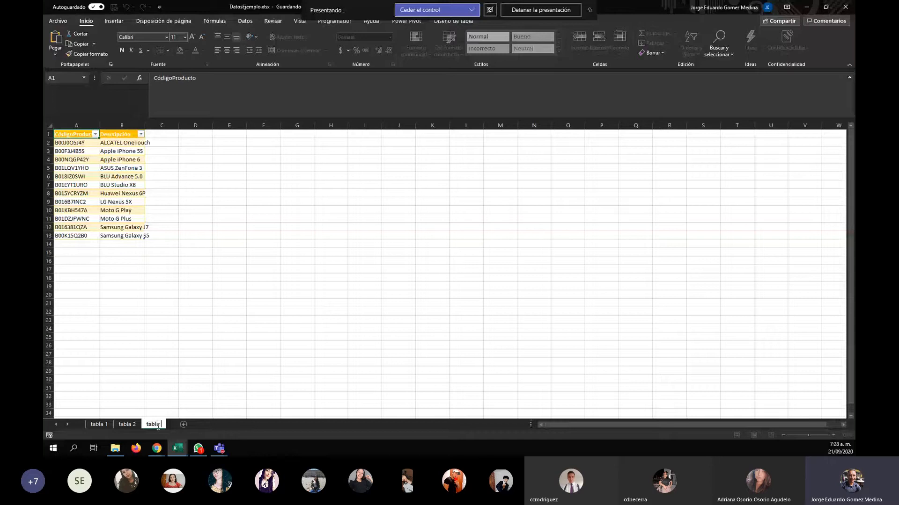
type(" 3")
left_click(220, 303)
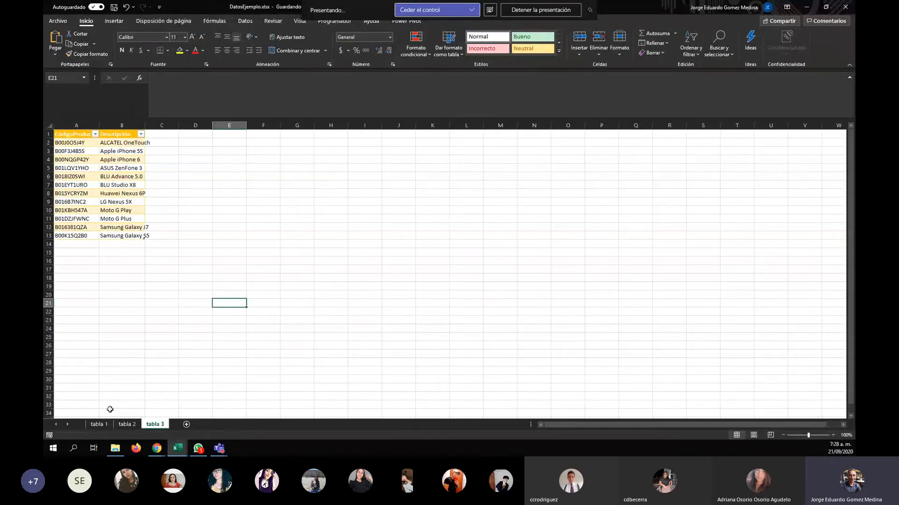
Add a blank sheet after tabla 1 and draw a text box titled "tabla 1" spanning about columns G to J, rows 7 to 22
left_click(100, 425)
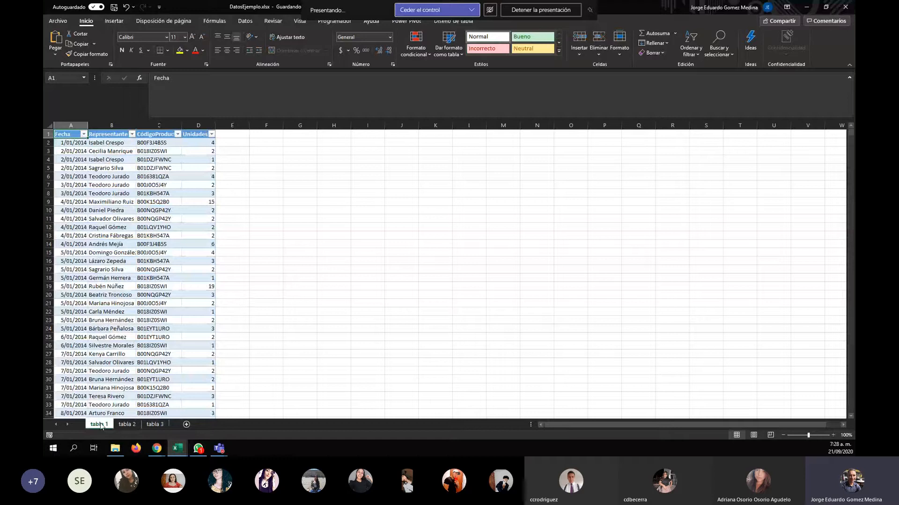
left_click(187, 425)
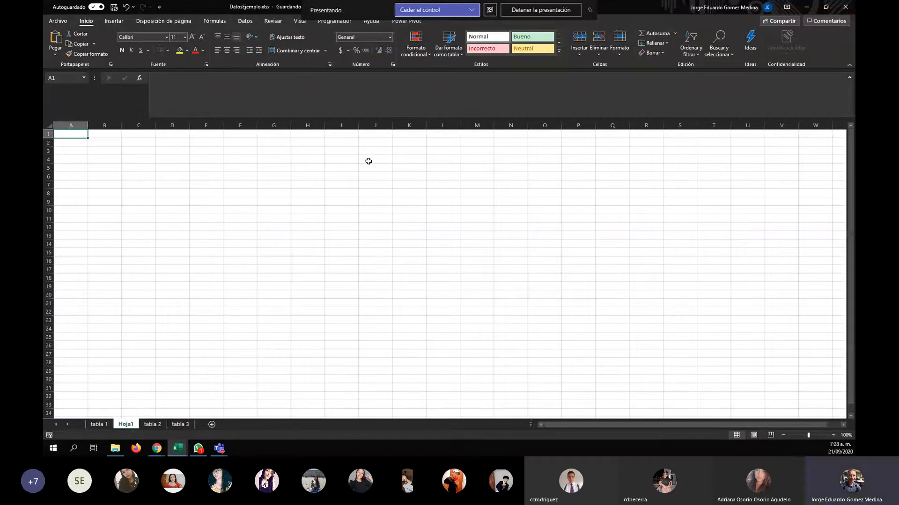
left_click(116, 24)
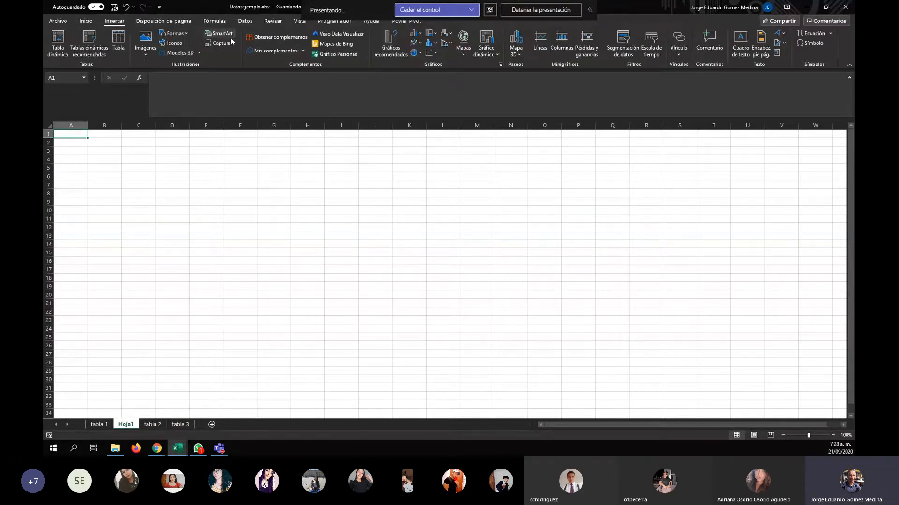
left_click(206, 34)
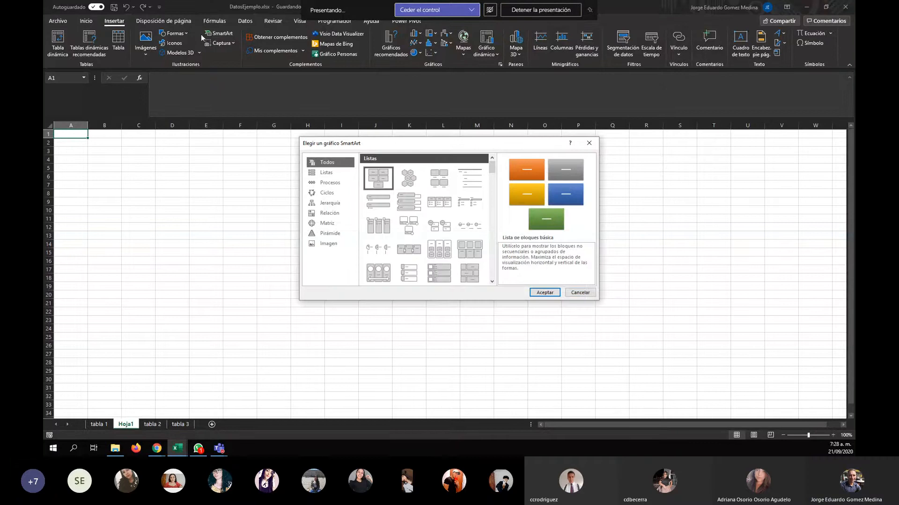
key("Escape")
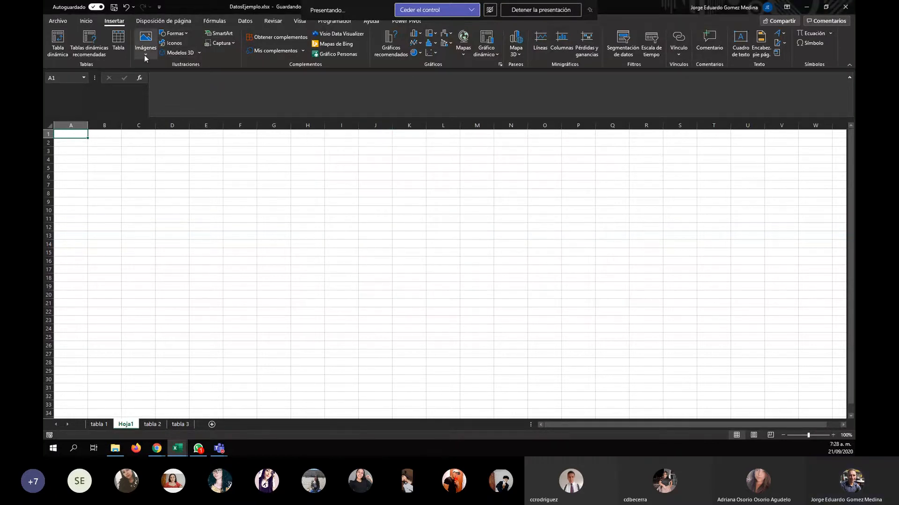
left_click(186, 34)
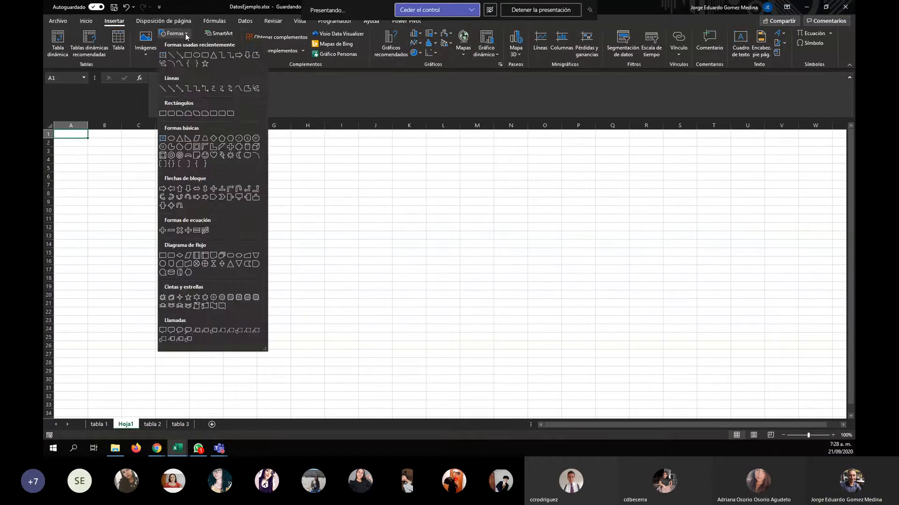
left_click(163, 54)
left_click_drag(269, 186, 366, 306)
left_click_drag(381, 312, 381, 311)
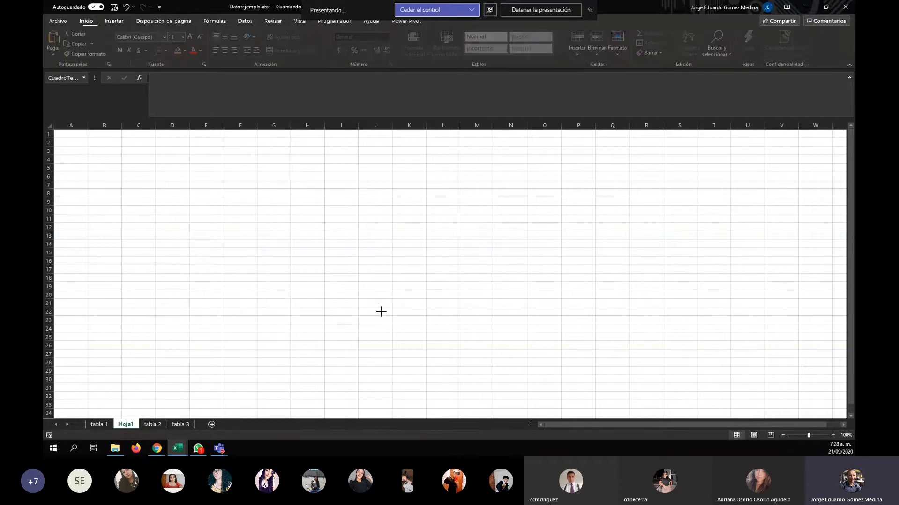
type("tabla 1")
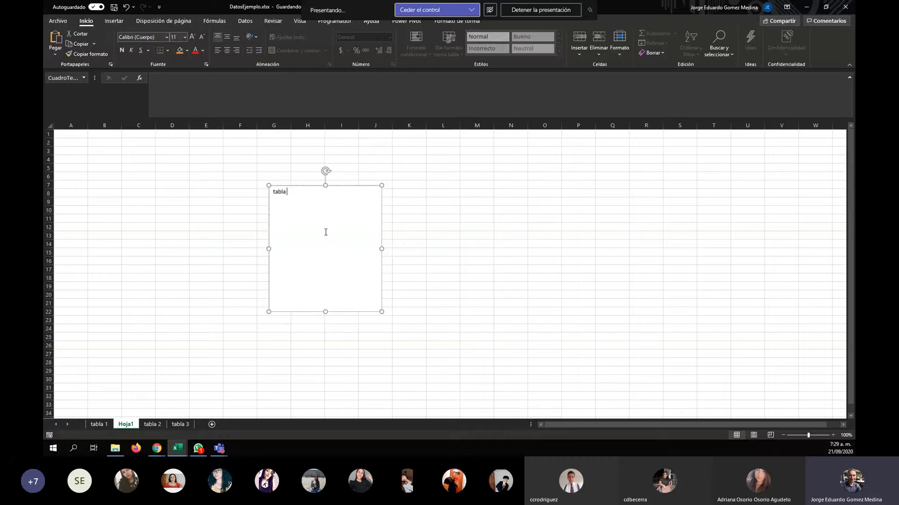
Try to paste the header row A1:D1 of sheet tabla 1 into Hoja1, and undo the paste
left_click(99, 424)
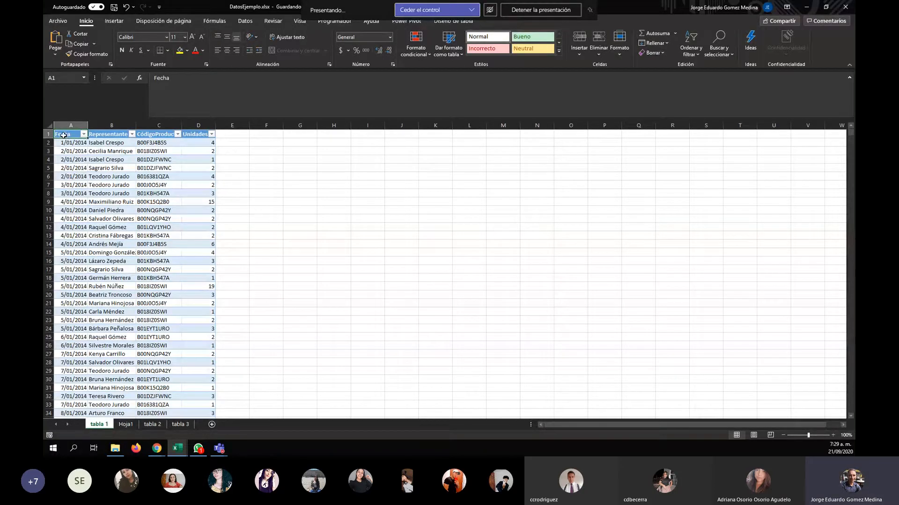
left_click(158, 168)
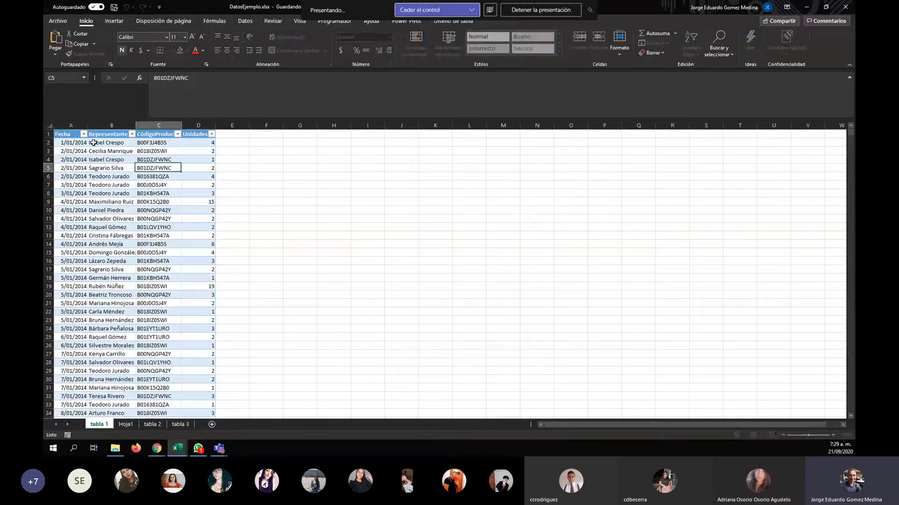
left_click_drag(67, 135, 197, 130)
key("ctrl+c")
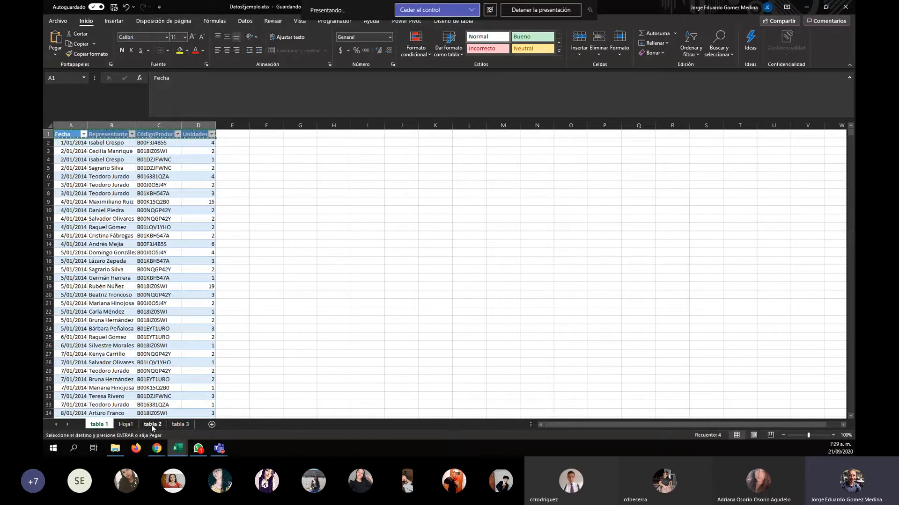
left_click(126, 424)
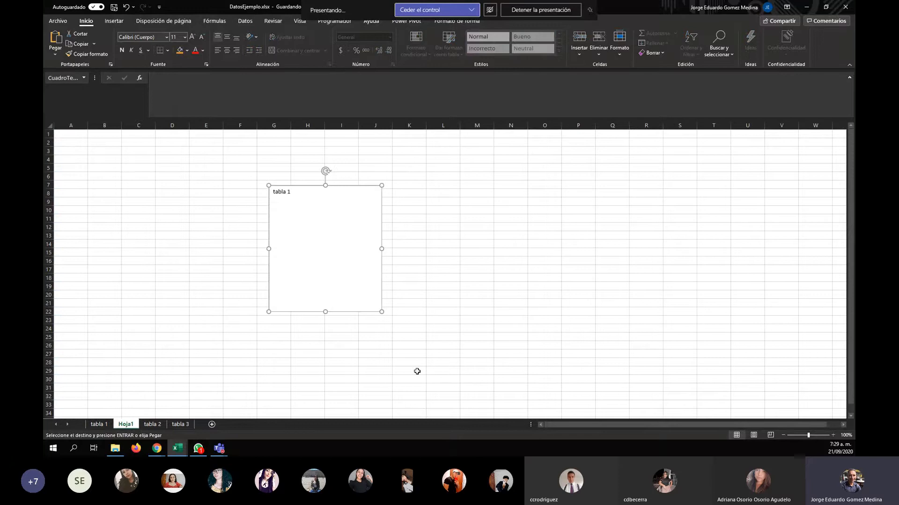
key("ctrl+v")
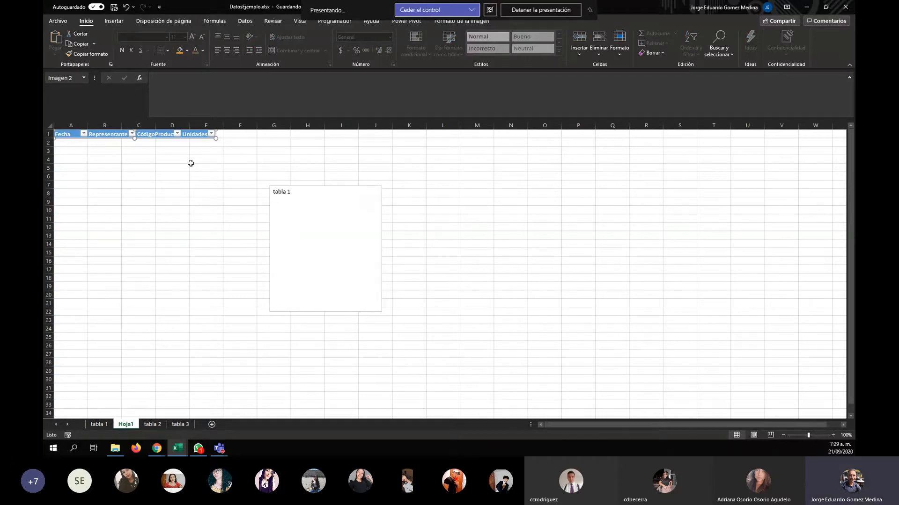
key("ctrl+z")
List the fields "fecha" and "representante" below the title in the tabla 1 text box, after one blank line
double_click(282, 209)
left_click(276, 208)
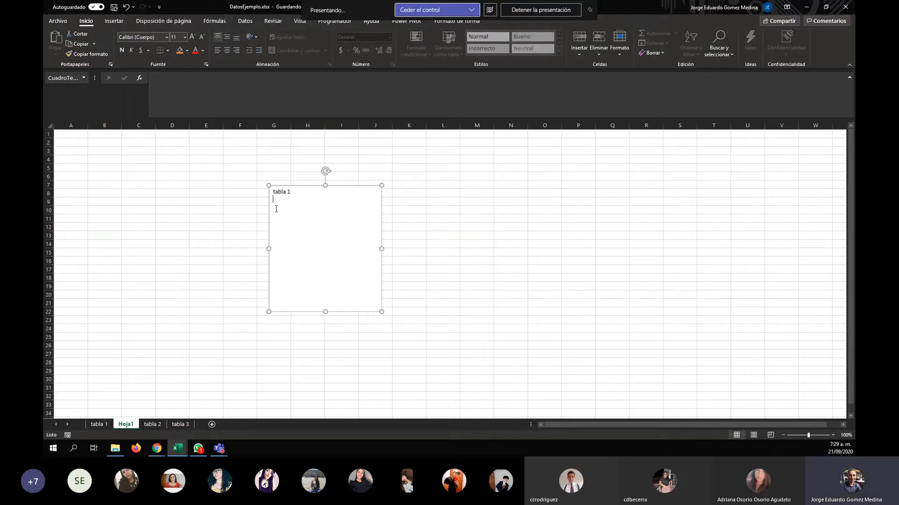
right_click(276, 208)
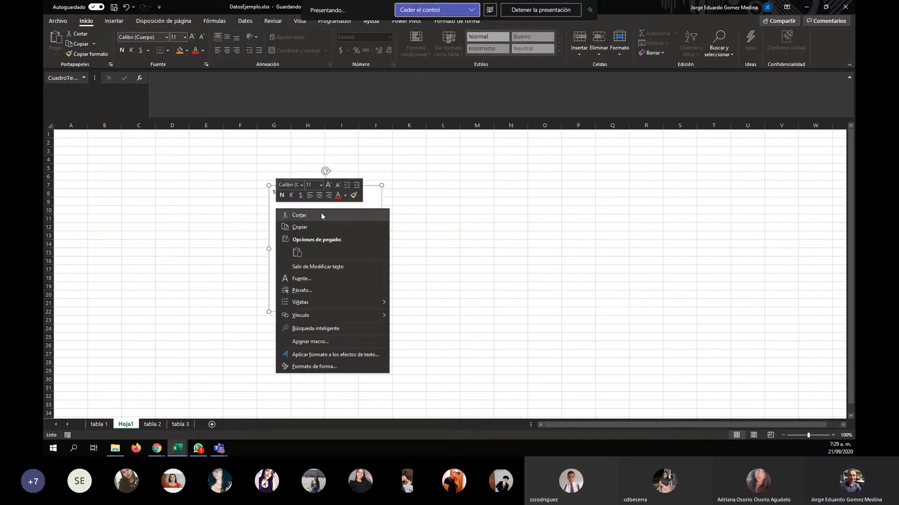
left_click(368, 200)
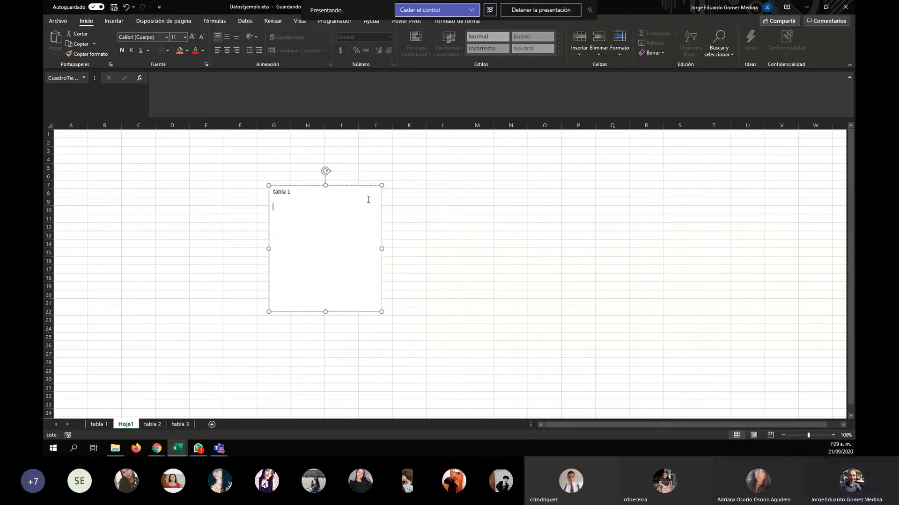
left_click(102, 426)
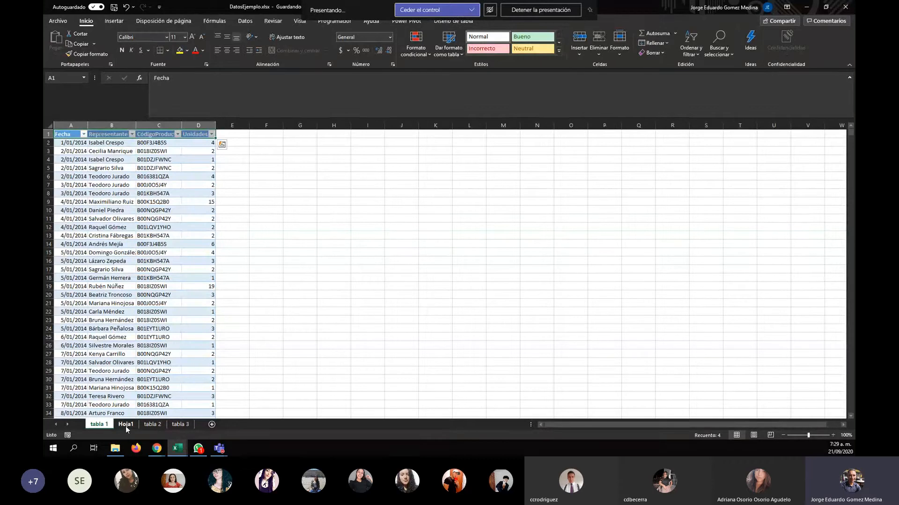
left_click(126, 426)
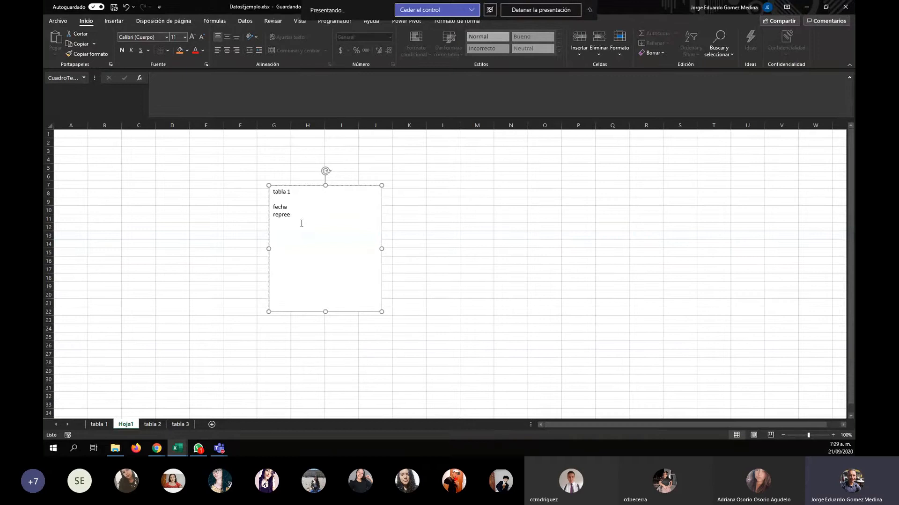
type("anrte")
key("BackSpace")
key("BackSpace")
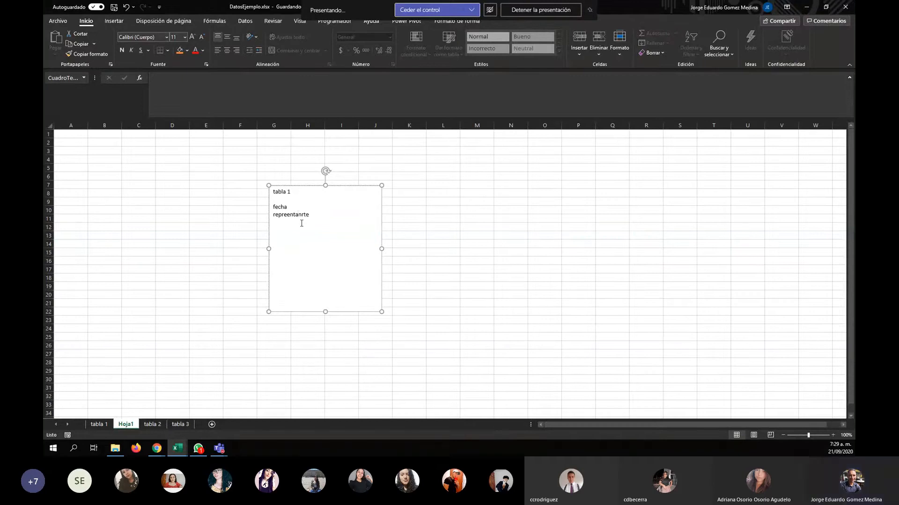
type("senta")
key("Return")
Add the fields "Codigo de Producto" and "uNIDADES" to the list in the tabla 1 text box
type("Codigo de")
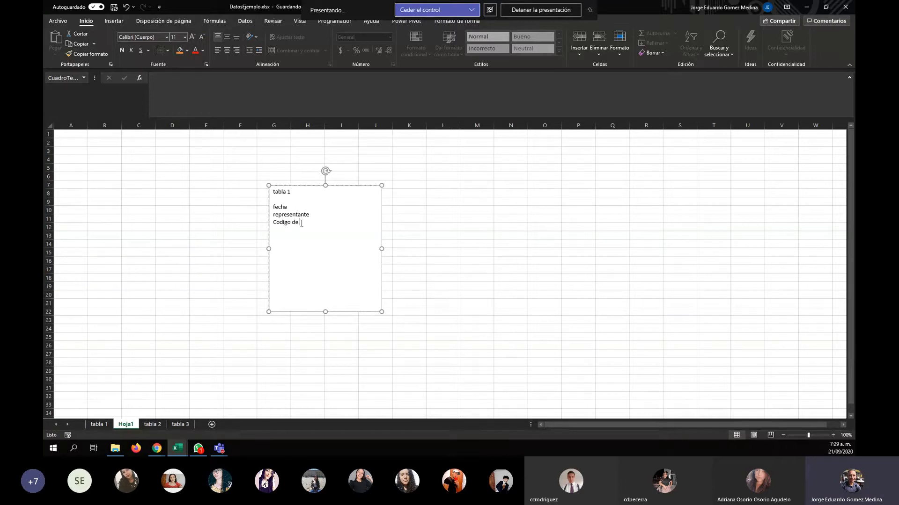
type(" Producto")
key("BackSpace")
key("BackSpace")
key("Return")
type("uNIDADES")
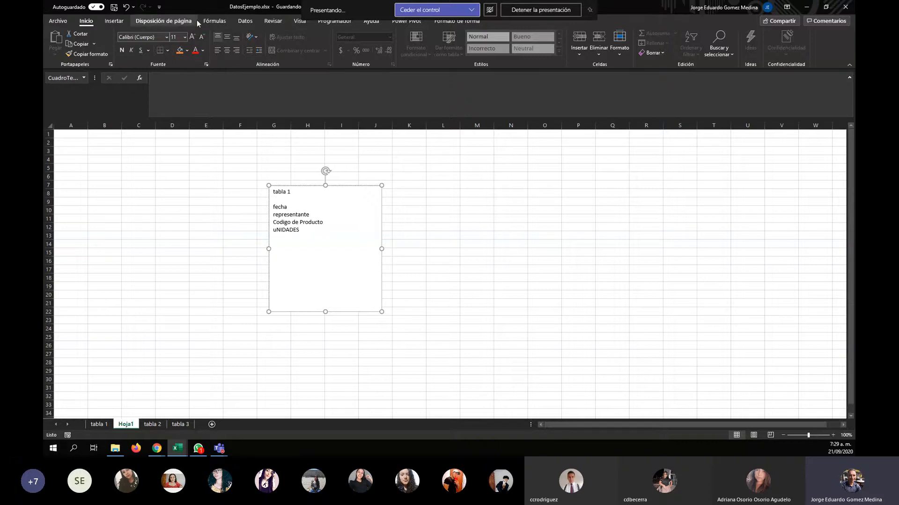
Draw a second text box beside the first, spanning about columns K to O, and title it "tABLA 2"
left_click(114, 20)
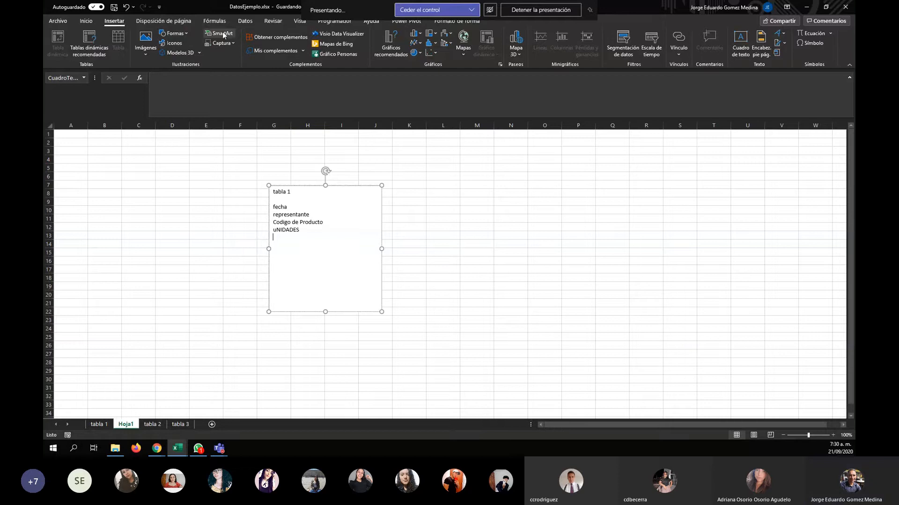
left_click(174, 34)
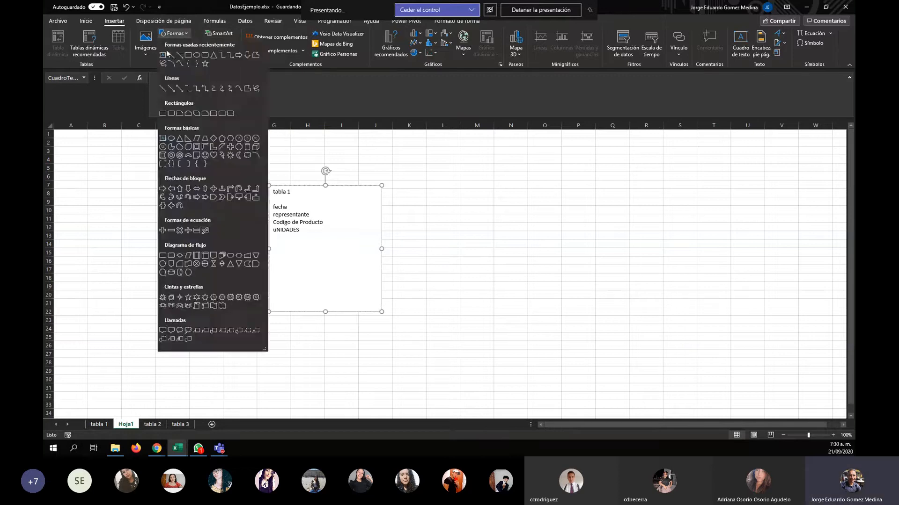
left_click(164, 55)
left_click_drag(412, 183, 540, 312)
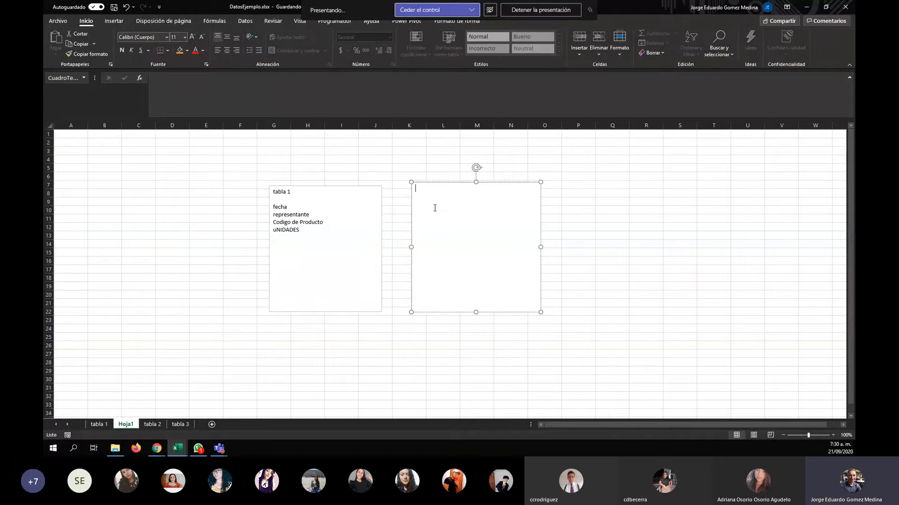
type("tABL")
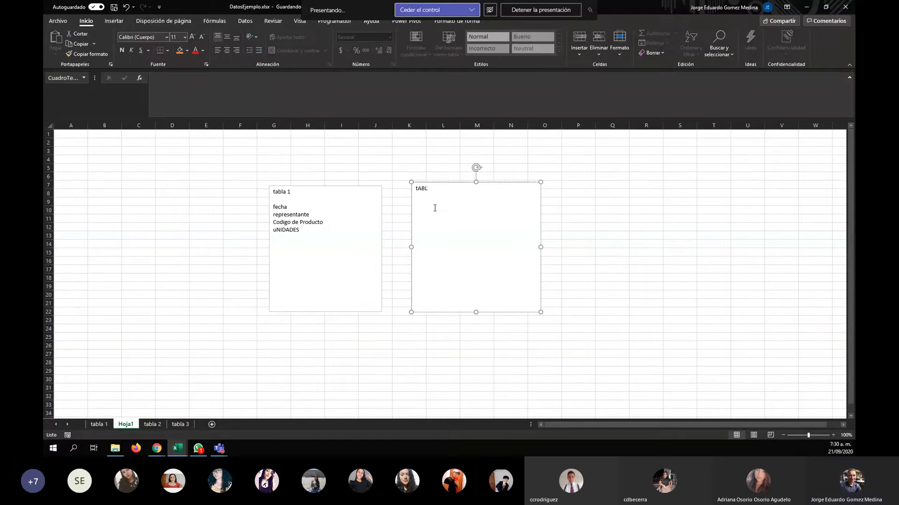
type("A 2")
left_click(634, 206)
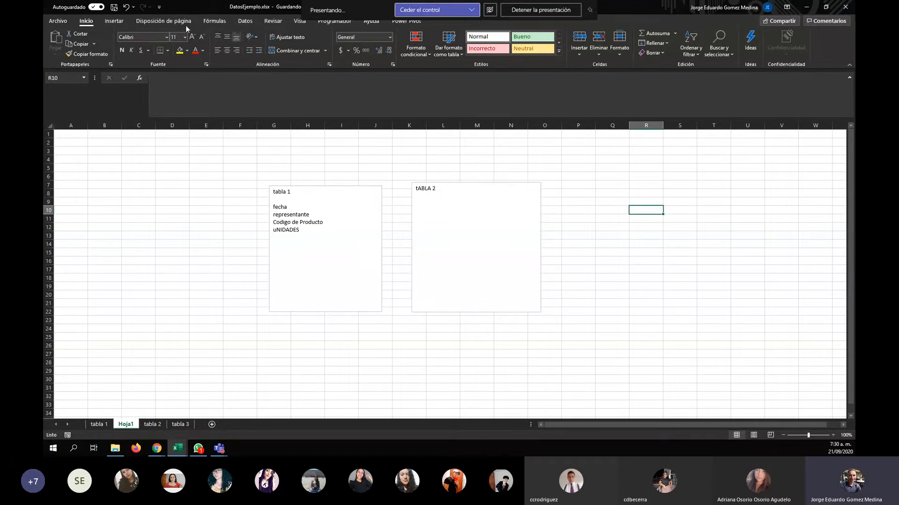
Draw a third text box beside the second, spanning about columns P to T, and title it "tABLA 3"
left_click(113, 21)
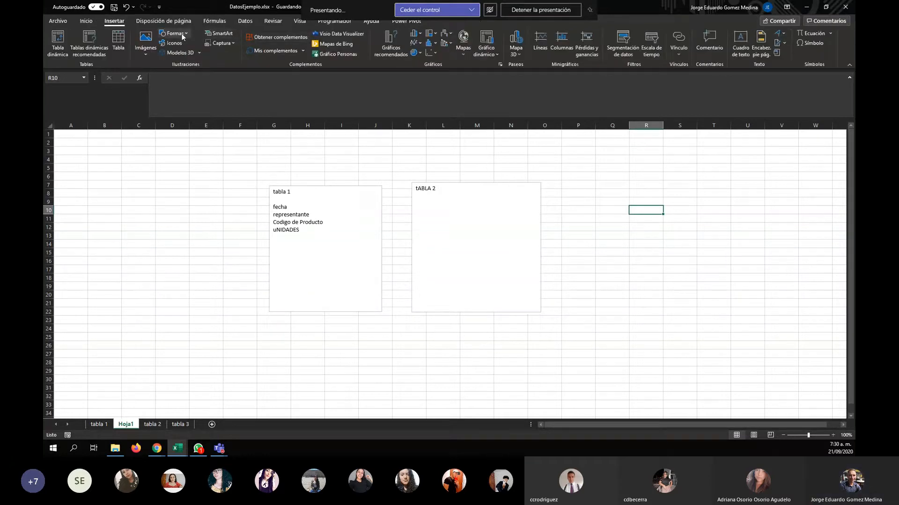
left_click(174, 33)
left_click(165, 61)
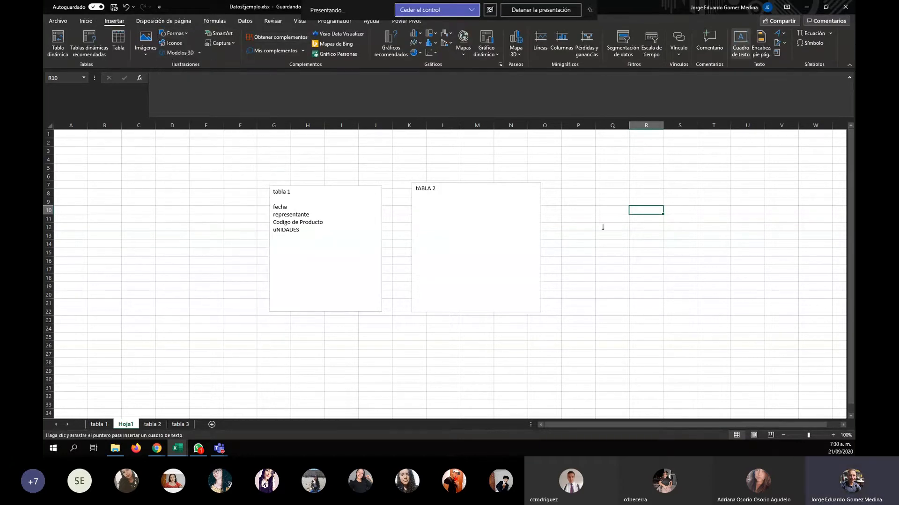
left_click_drag(580, 180, 719, 318)
type("tABLA 3")
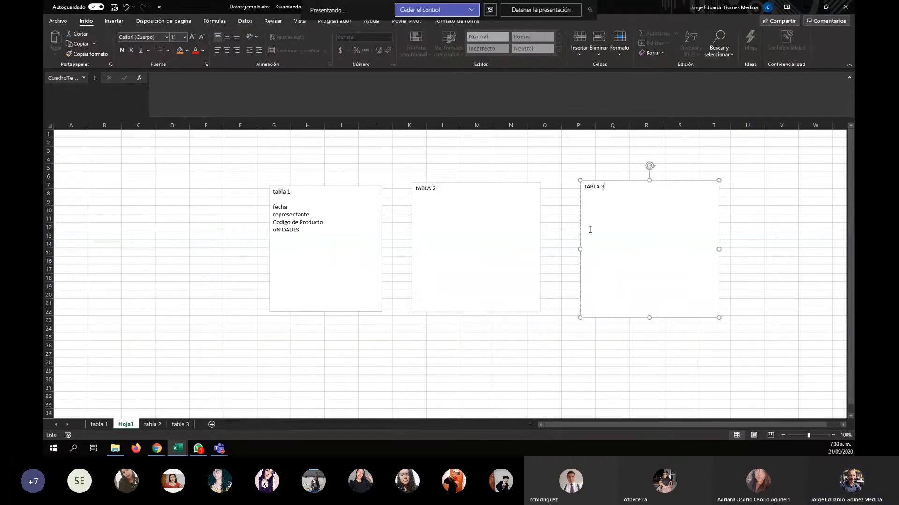
Check the column names on sheet tabla 2 and list "REPRESENTANTE" and "REGION" below the title in the tABLA 2 text box
left_click(452, 200)
left_click(152, 424)
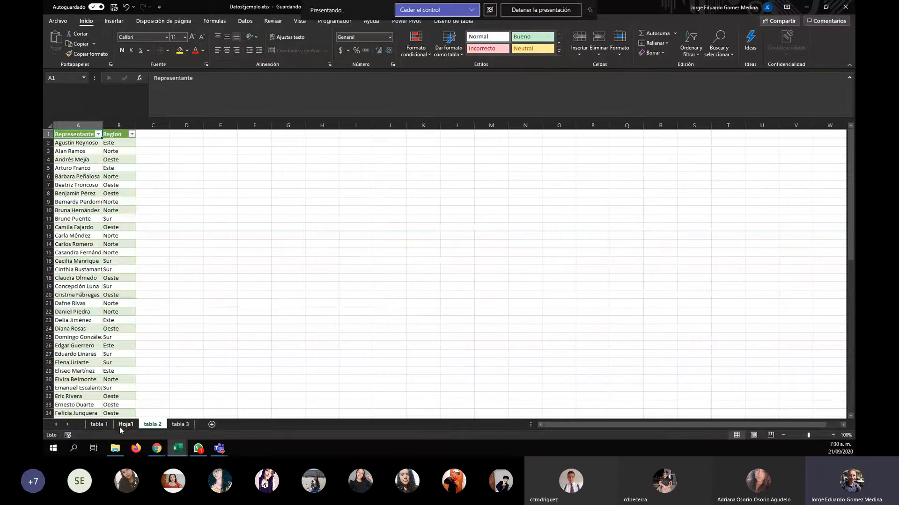
left_click(120, 427)
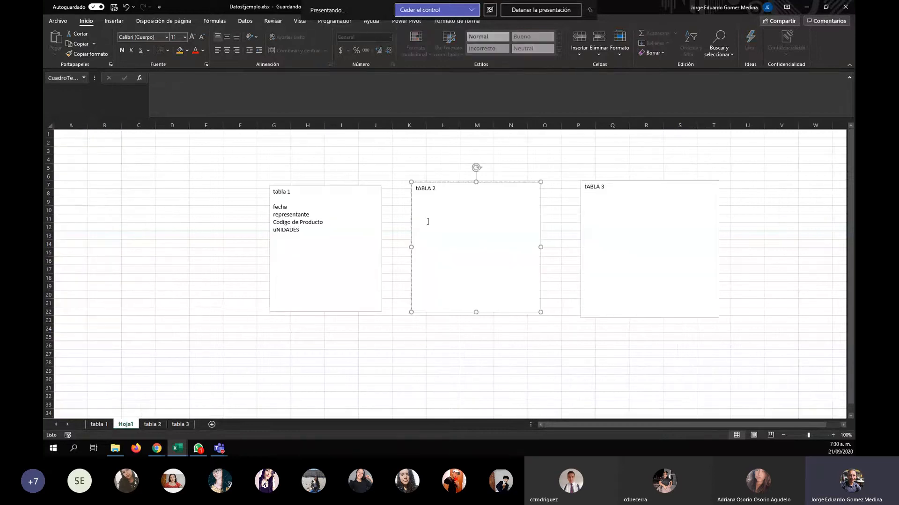
key("BackSpace")
key("BackSpace")
key("Return")
type("R")
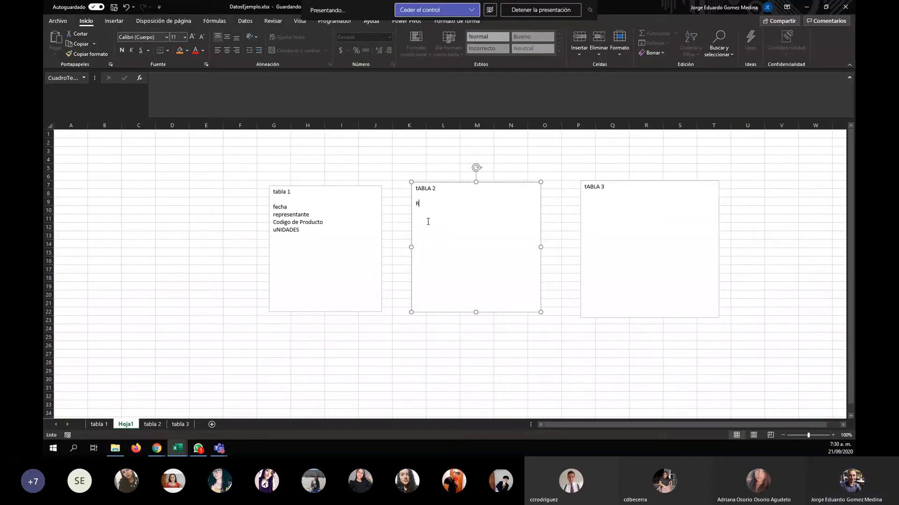
type("EPRESENTANTE")
key("Return")
type("REGIO")
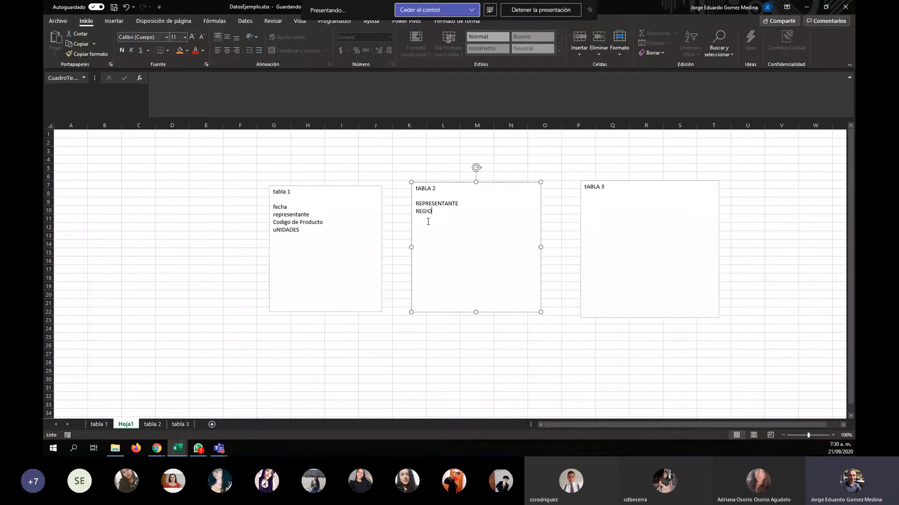
type("N")
Check the column names on sheet tabla 3 and list "CODIGO PRODUCTO" and "DESCRIPCION" under the title in the tABLA 3 text box
left_click(186, 427)
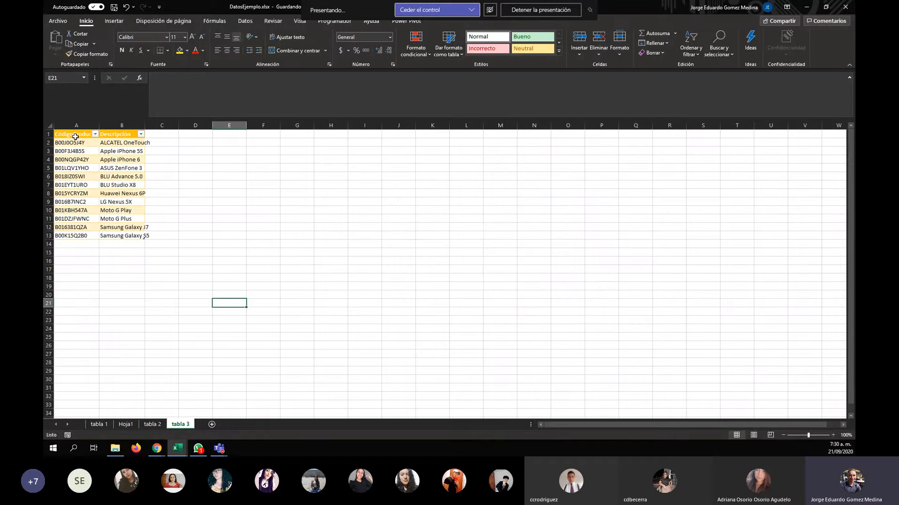
left_click(126, 424)
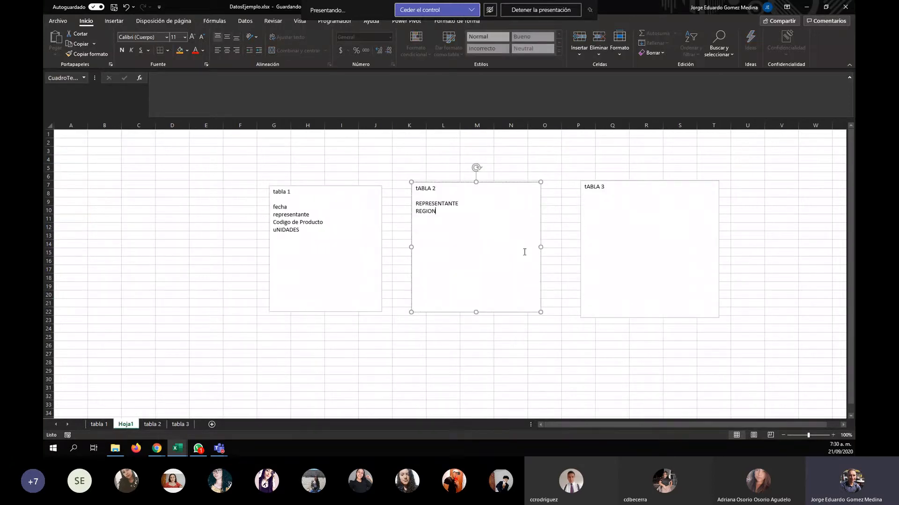
left_click(609, 202)
type("CODIGO")
key("BackSpace")
key("BackSpace")
key("BackSpace")
key("BackSpace")
key("BackSpace")
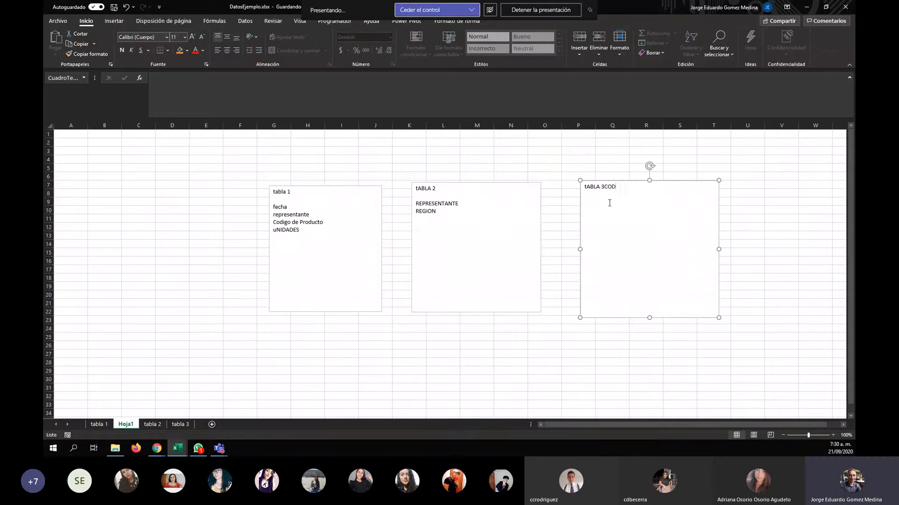
key("BackSpace")
key("Return")
type("CODIGO PRODUCTO ")
type("DESCRIP")
type("CION")
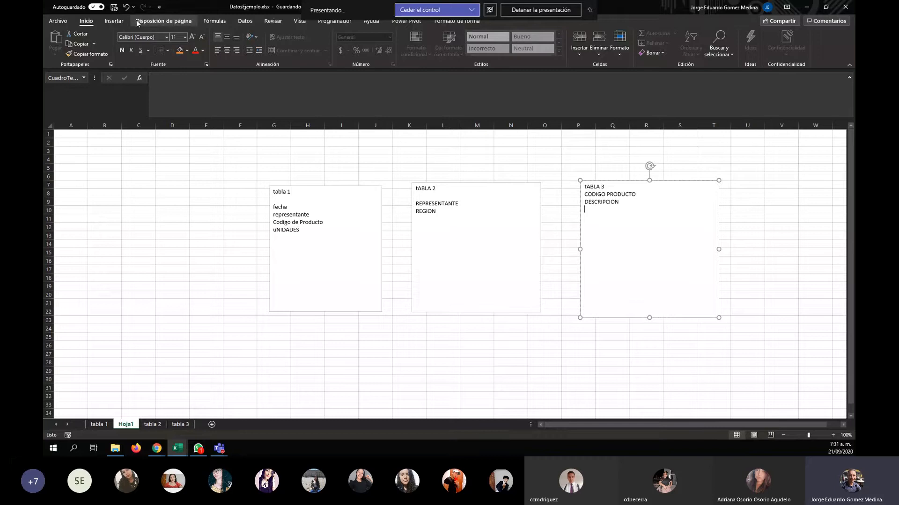
Draw a straight arrow from "representante" in the tabla 1 text box to "REPRESENTANTE" in the tABLA 2 text box
left_click(116, 21)
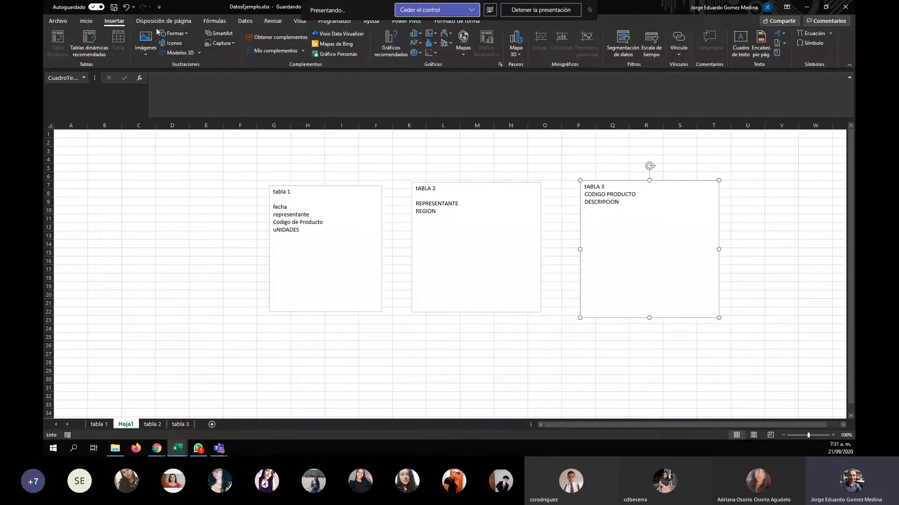
left_click(183, 33)
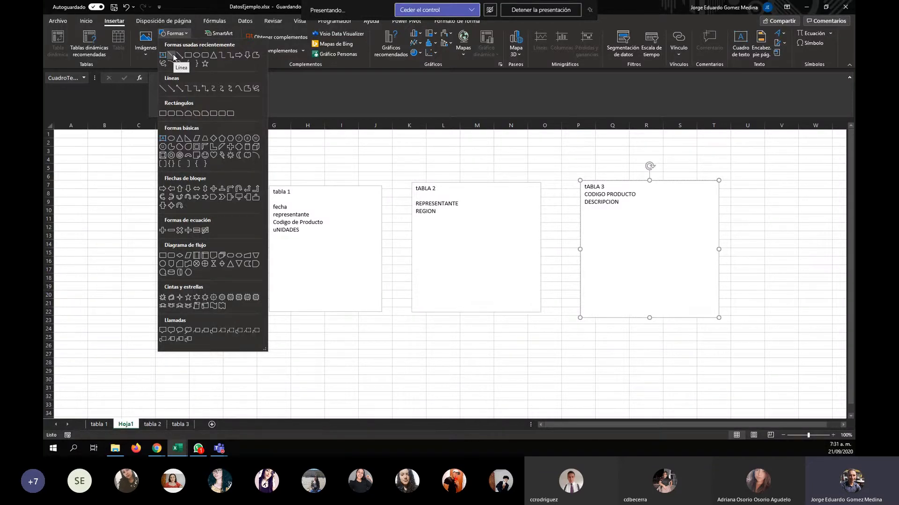
left_click(174, 56)
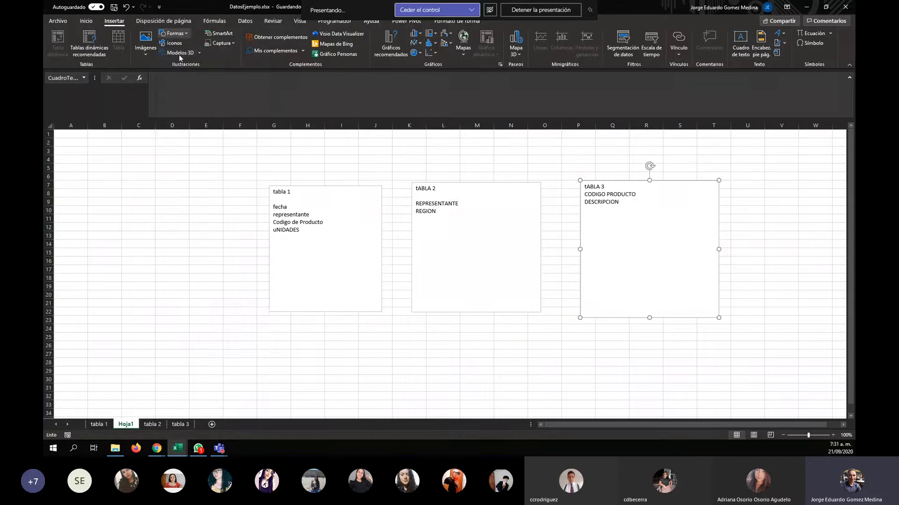
mouse_move(307, 215)
left_mouse_down()
mouse_move(349, 203)
mouse_move(414, 204)
left_mouse_up()
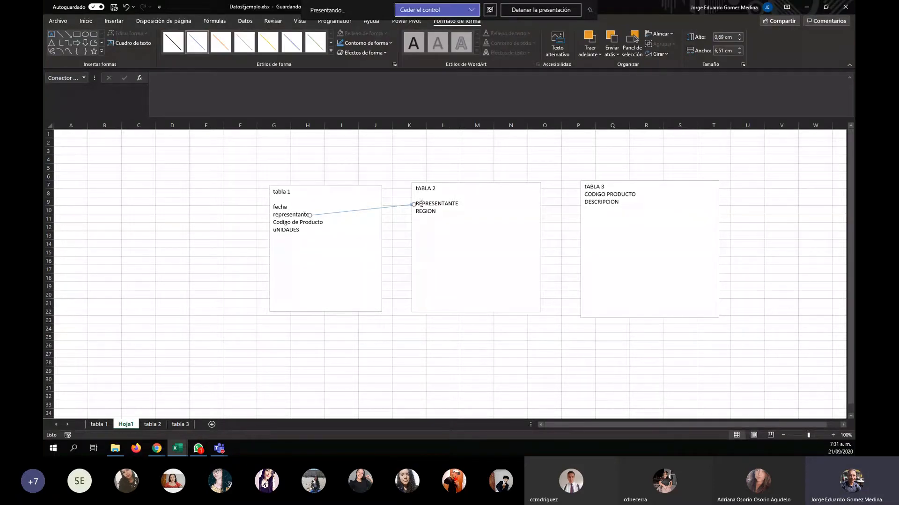
Colour the word "REGION" red in the tABLA 2 text box, leaving the box without a coloured fill
left_click_drag(439, 212, 415, 212)
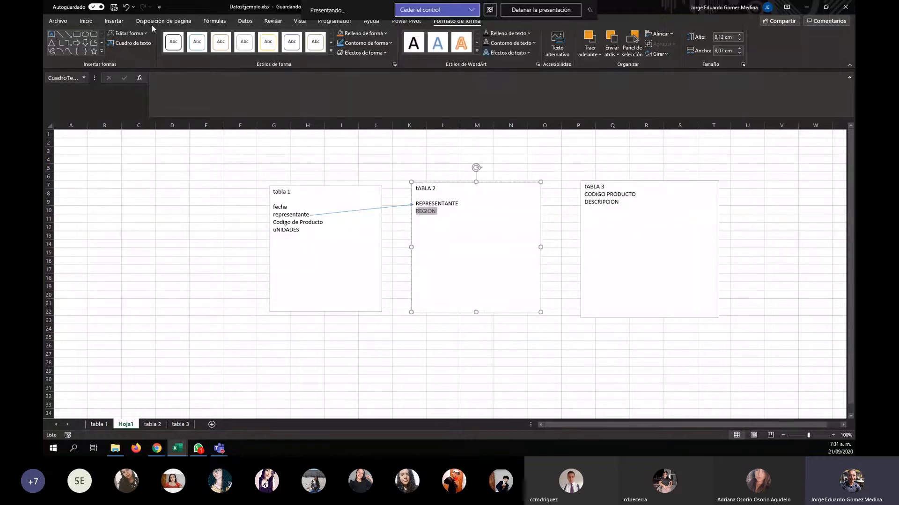
left_click(90, 25)
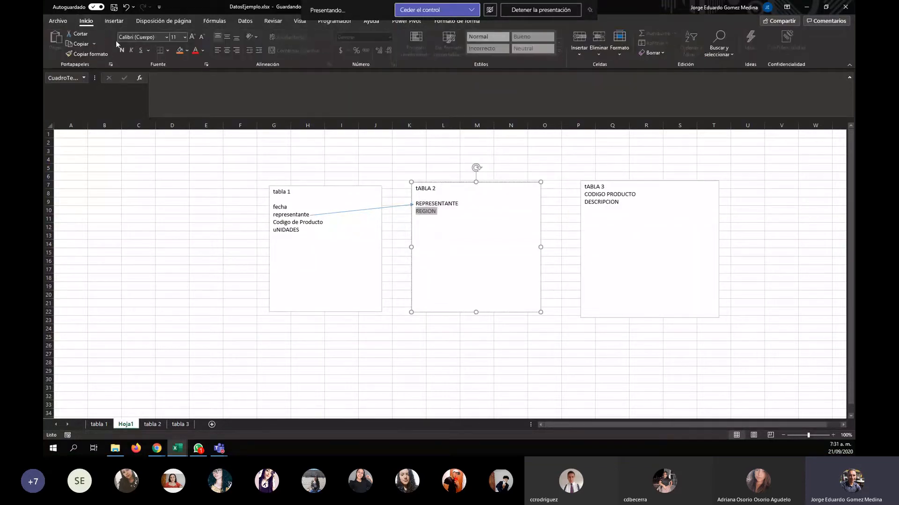
left_click(180, 50)
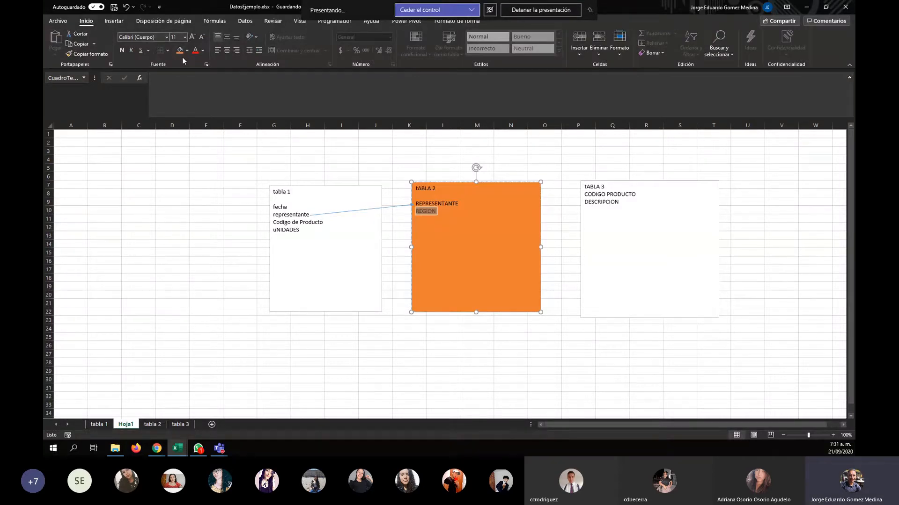
key("ctrl+z")
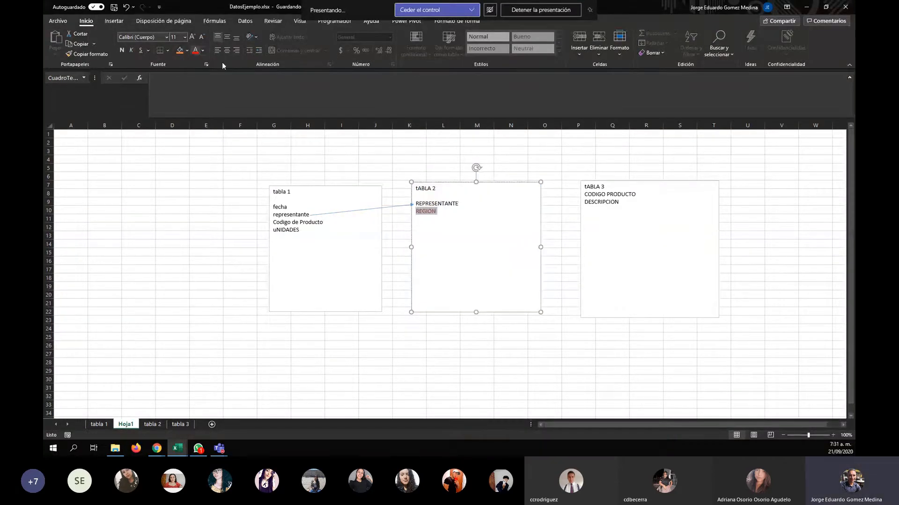
left_click(428, 228)
Move the tABLA 2 box up and the tABLA 3 box below it, and bring the arrow's end back to "REPRESENTANTE"
left_click_drag(625, 181, 589, 249)
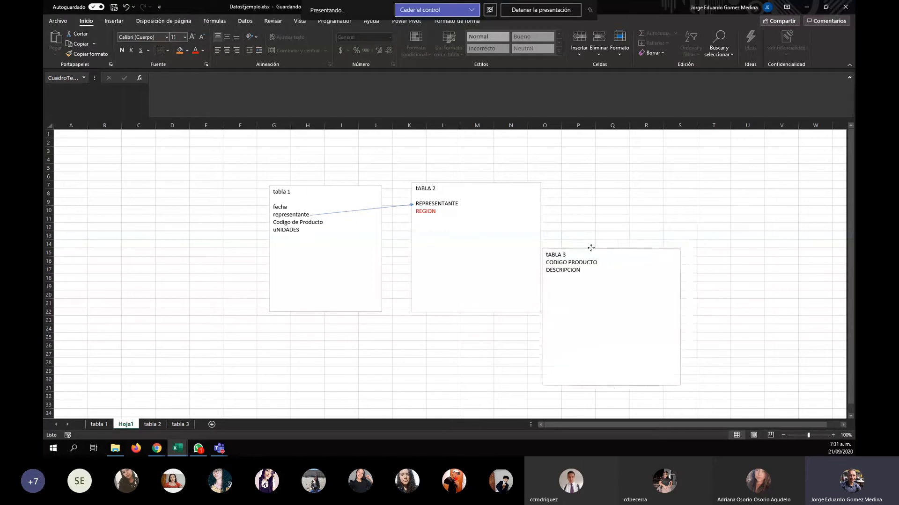
left_click(470, 184)
left_click_drag(468, 181, 489, 142)
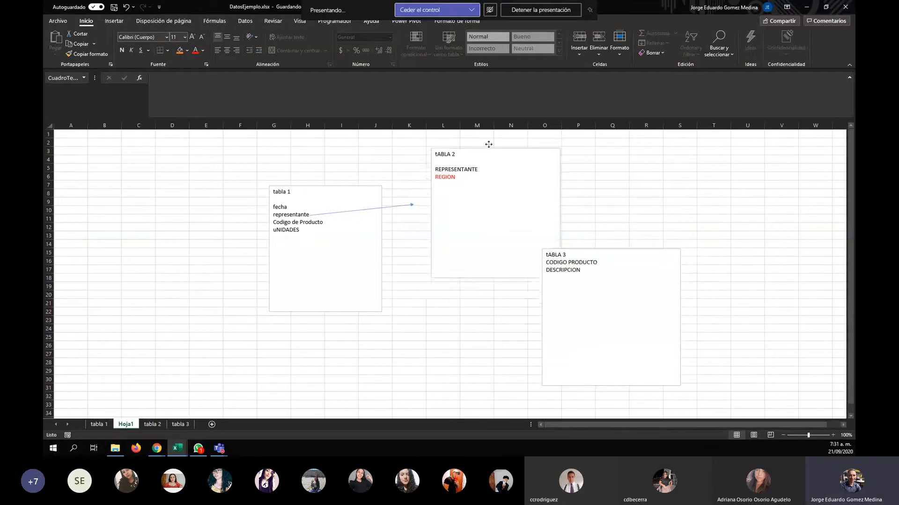
left_click_drag(600, 248, 492, 287)
left_click(408, 205)
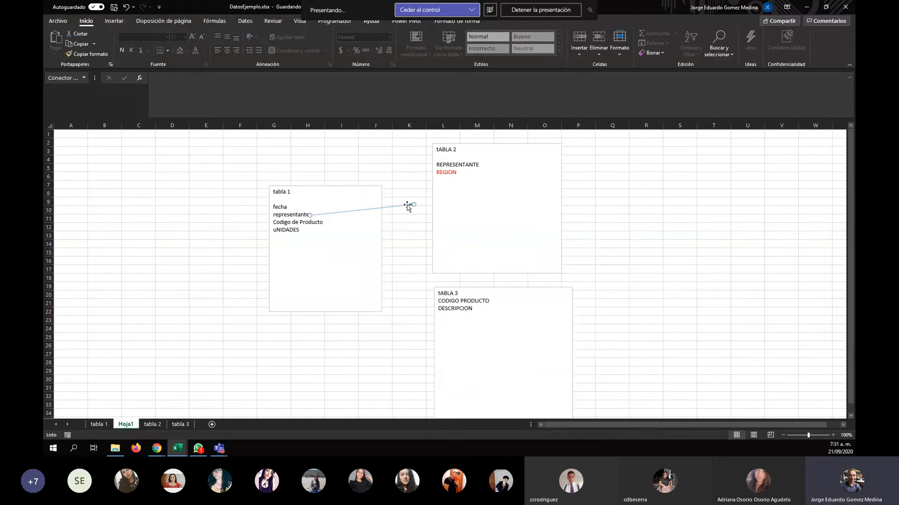
left_click_drag(412, 204, 434, 164)
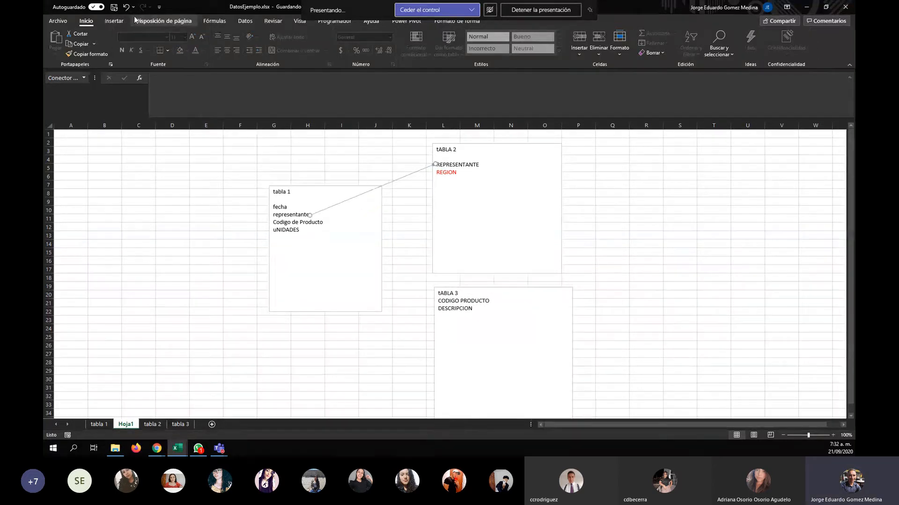
Draw an arrow from "Codigo de Producto" in tabla 1 to "CODIGO PRODUCTO" in tABLA 3, and colour "DESCRIPCION" red
left_click(114, 20)
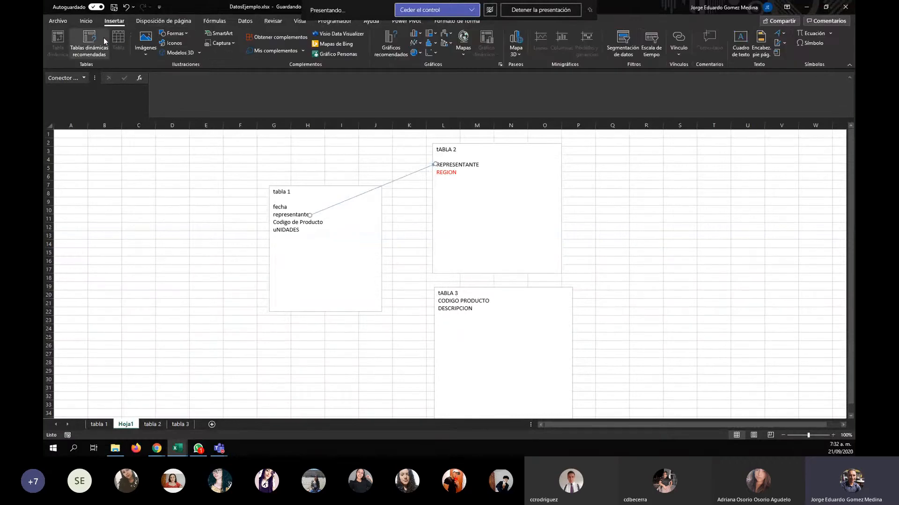
left_click(178, 33)
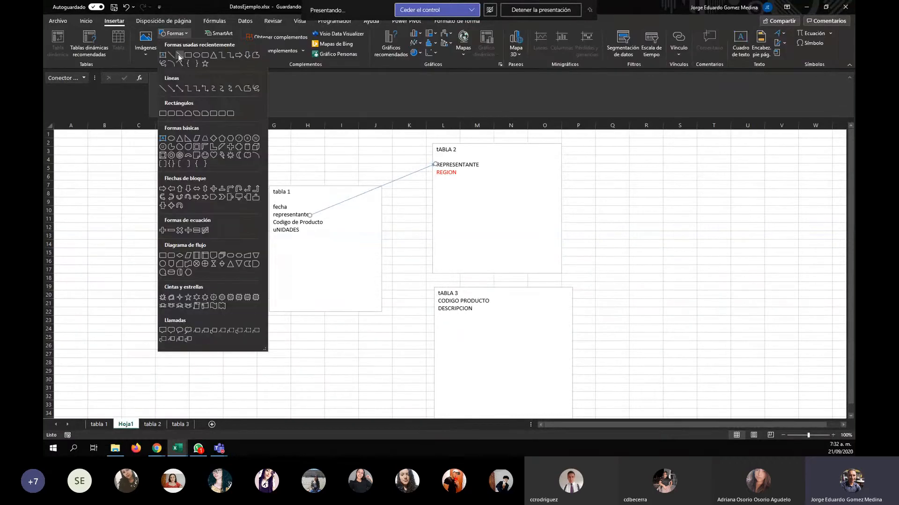
left_click(182, 56)
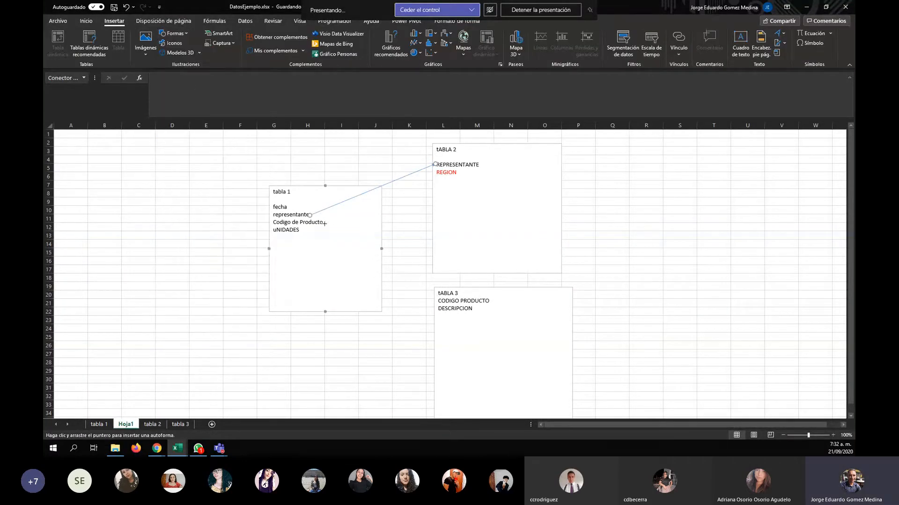
left_click_drag(325, 224, 427, 313)
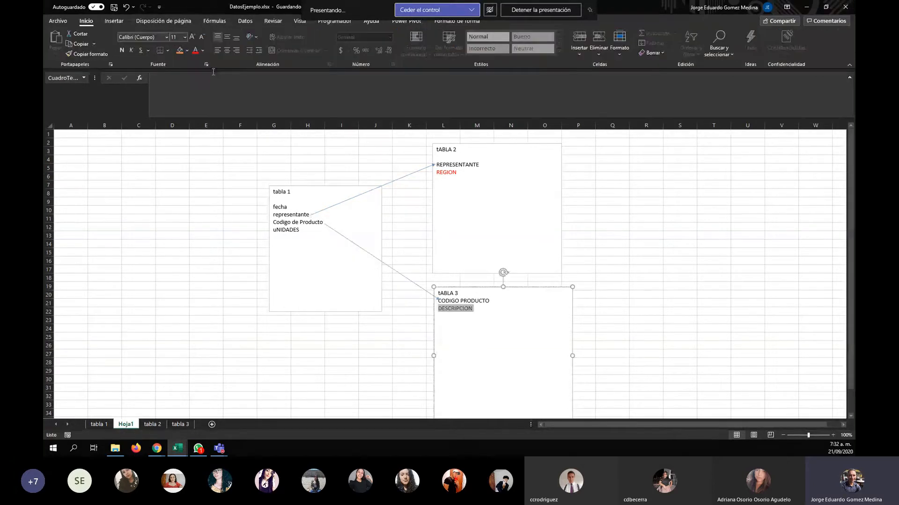
left_click(493, 315)
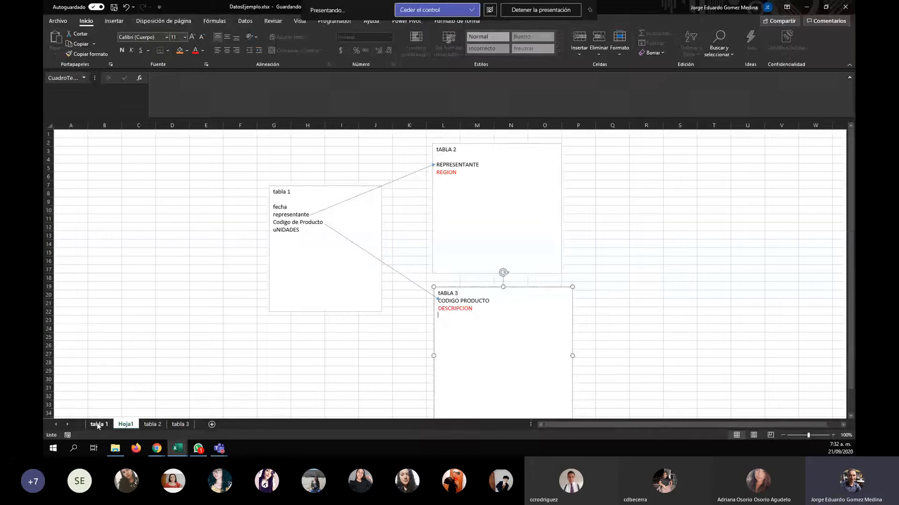
Compare the Representante column on sheet tabla 1 with the Representante and Region columns on sheet tabla 2
left_click(98, 424)
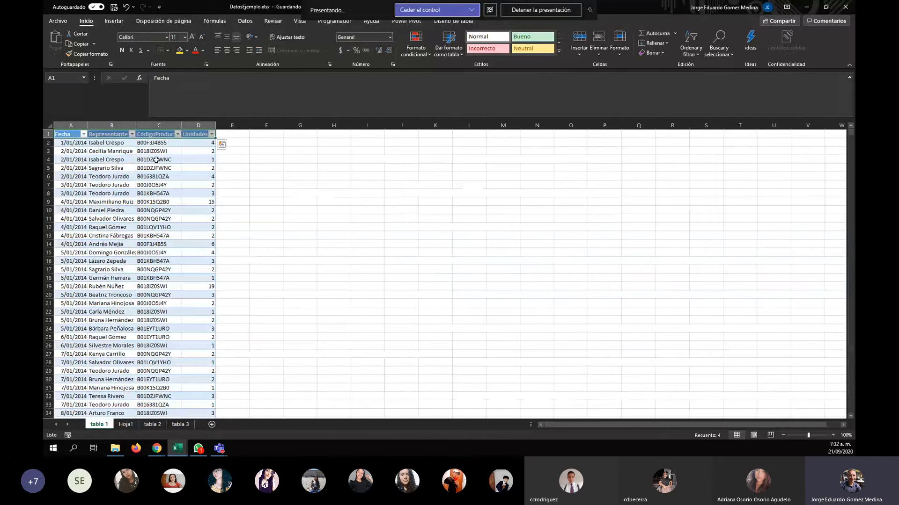
left_click(152, 424)
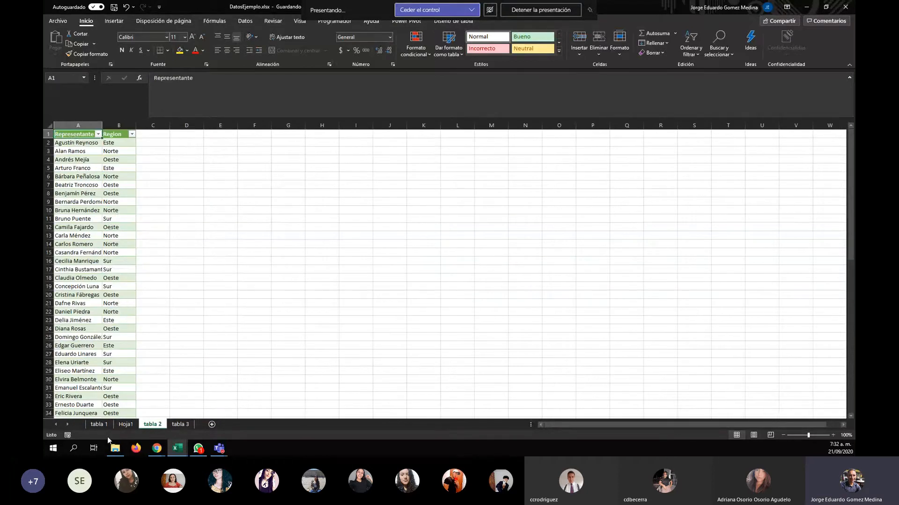
left_click(99, 424)
left_click(113, 158)
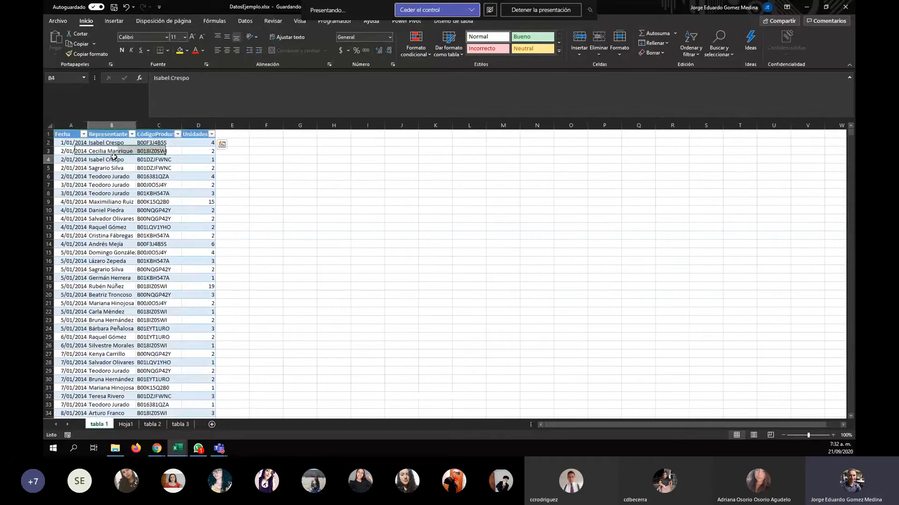
left_click(100, 124)
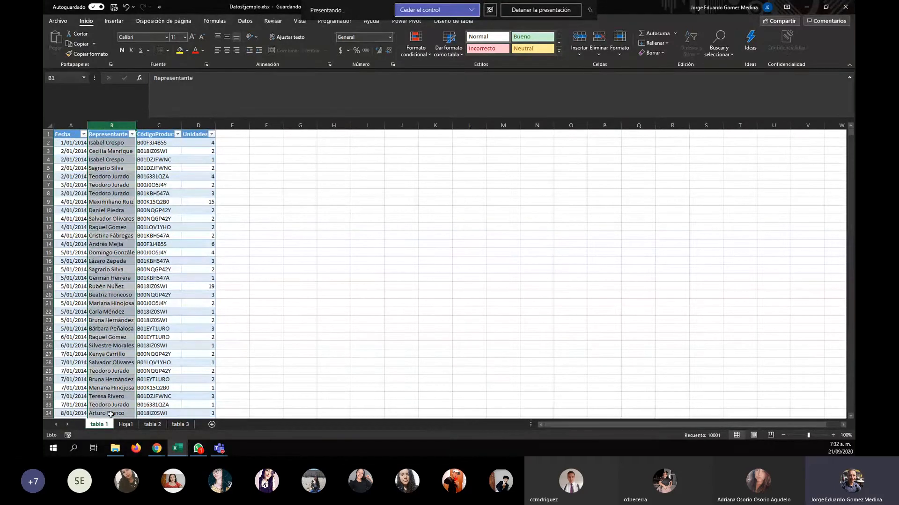
left_click(153, 425)
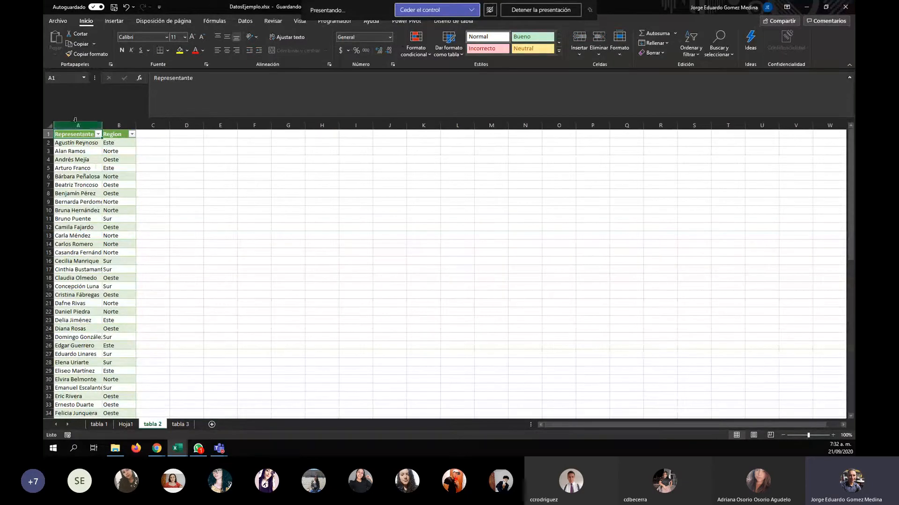
left_click_drag(152, 160, 152, 414)
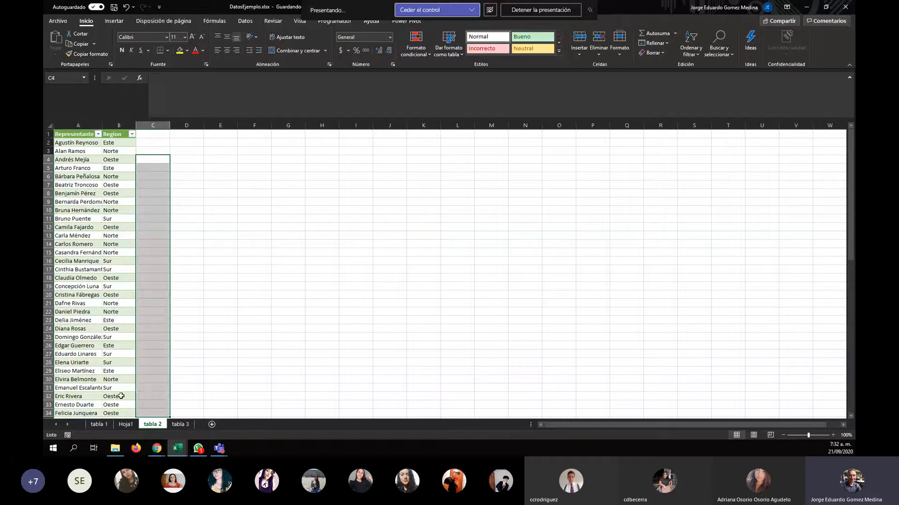
left_click(99, 425)
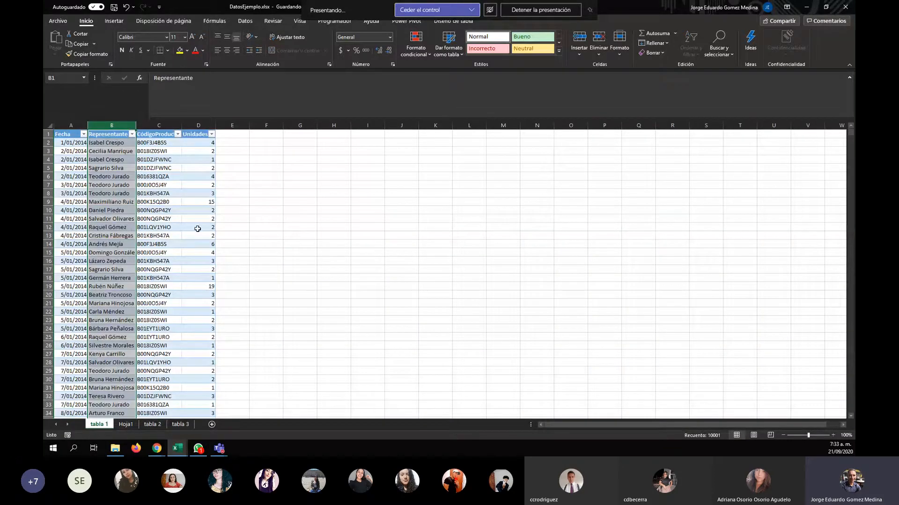
Copy the Region header from cell B1 of sheet tabla 2 into cell E1 of sheet tabla 1 as a new table column
left_click(152, 425)
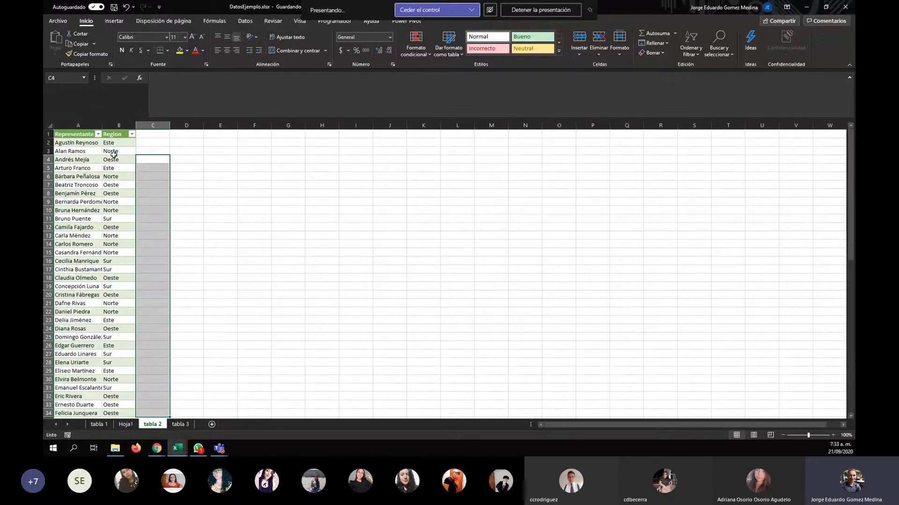
left_click(114, 131)
left_click(113, 132)
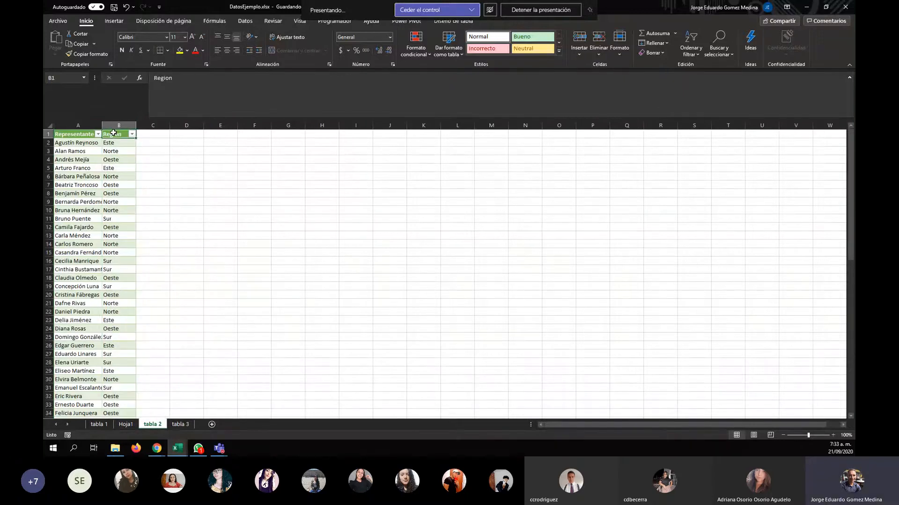
key("ctrl+c")
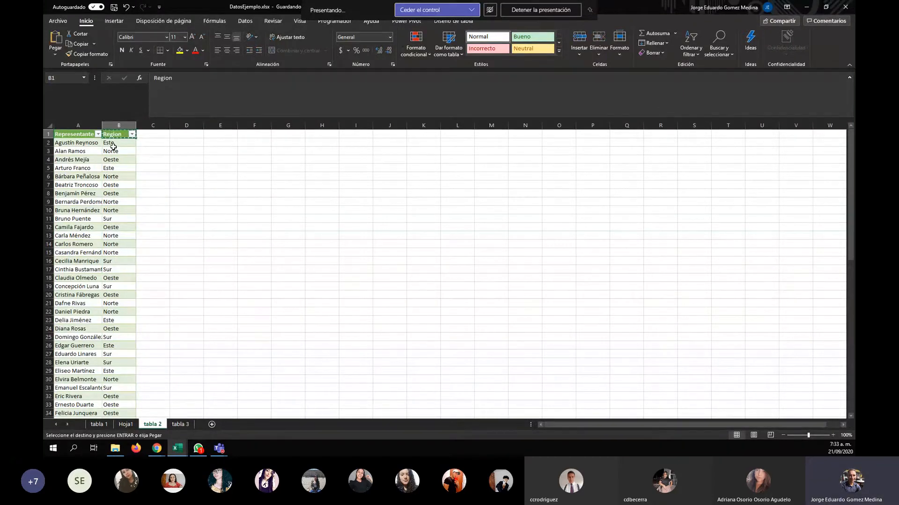
left_click(102, 424)
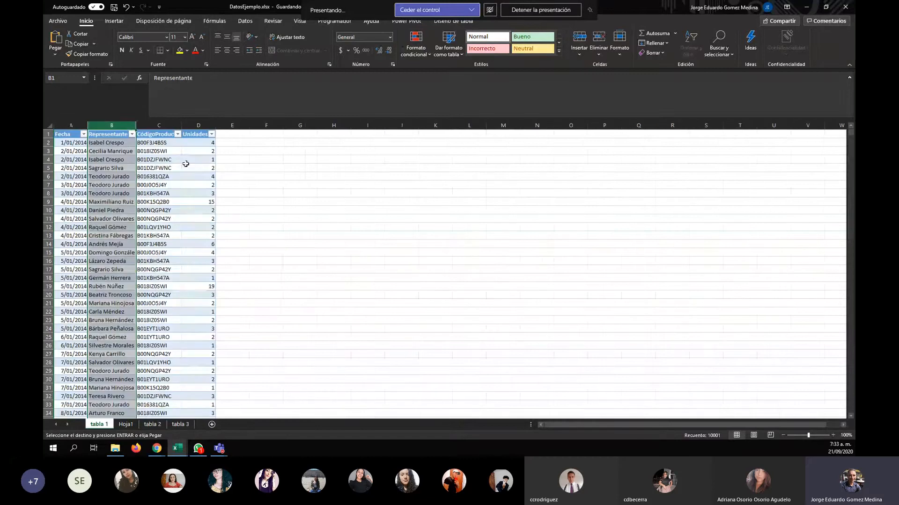
left_click(234, 136)
right_click(234, 135)
left_click(267, 179)
left_click(247, 177)
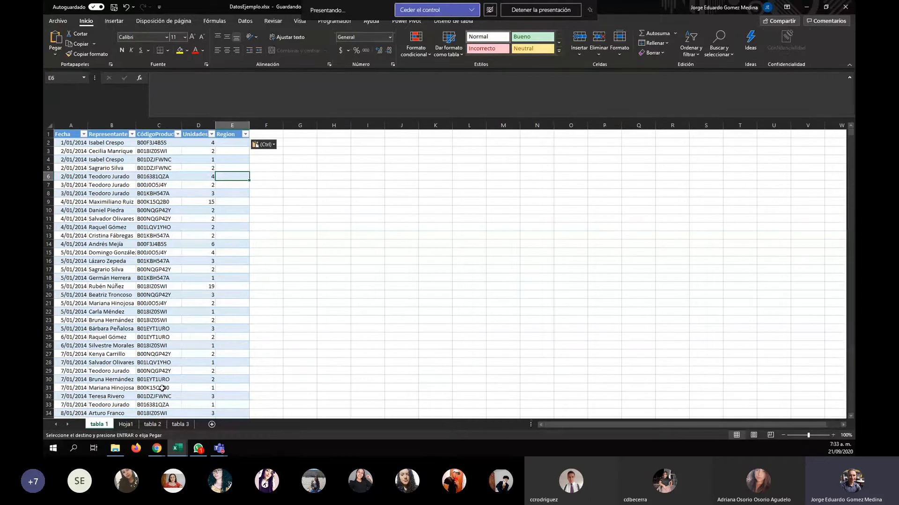
Copy the product code and description list A1:B13 from sheet tabla 3 to cell A9 of Hoja1, and autofit columns A and B
left_click(180, 424)
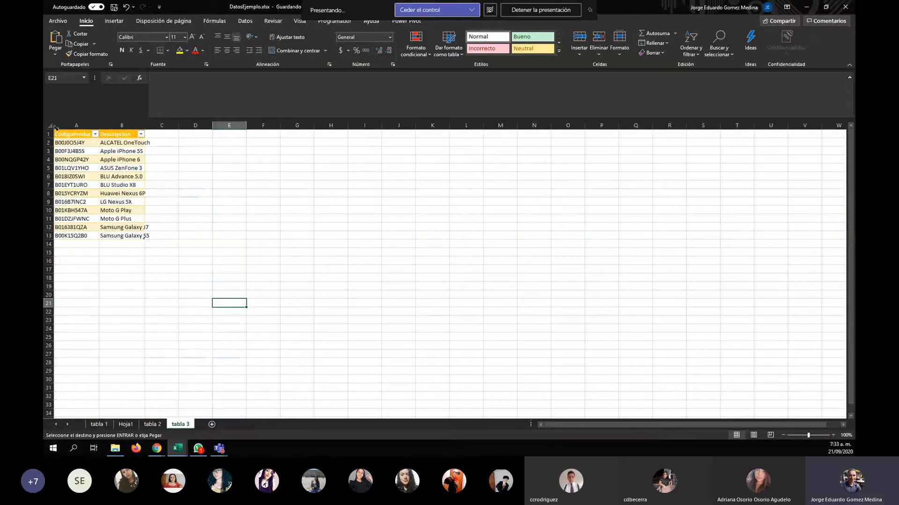
left_click_drag(57, 134, 118, 236)
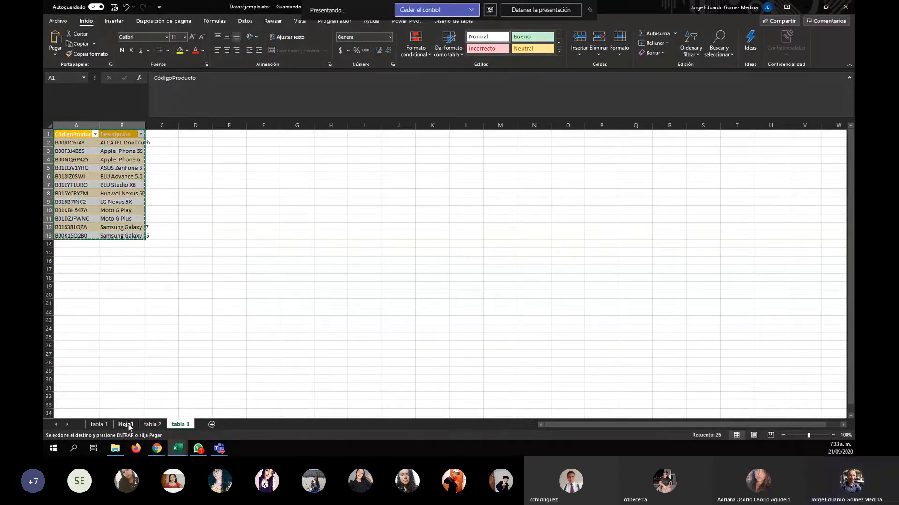
left_click(126, 424)
left_click(80, 202)
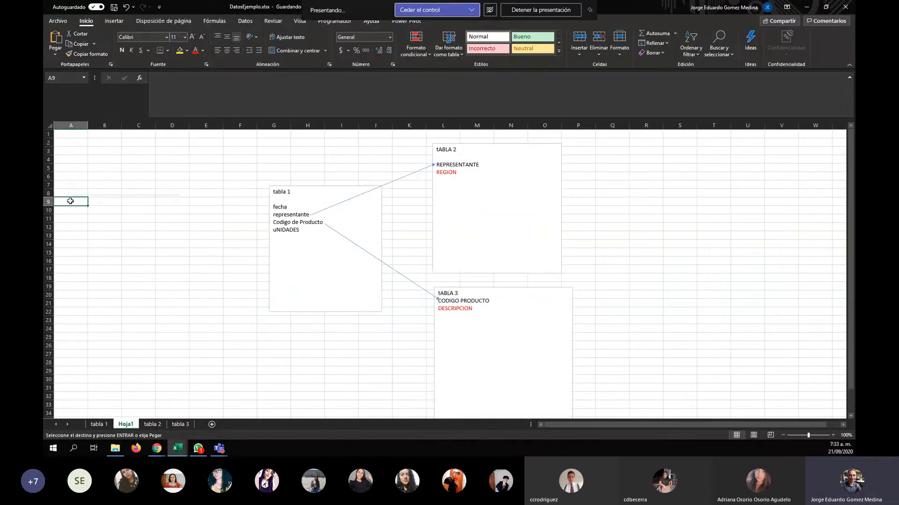
right_click(71, 202)
left_click(104, 246)
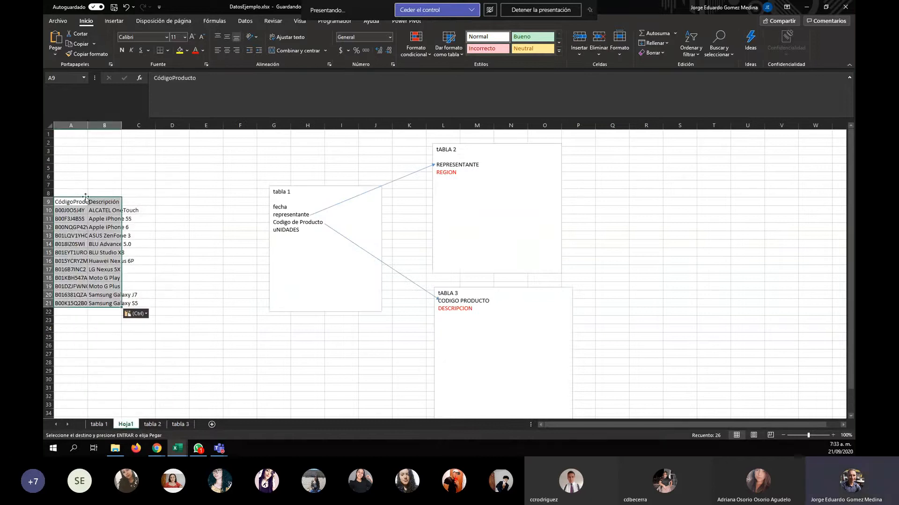
double_click(87, 125)
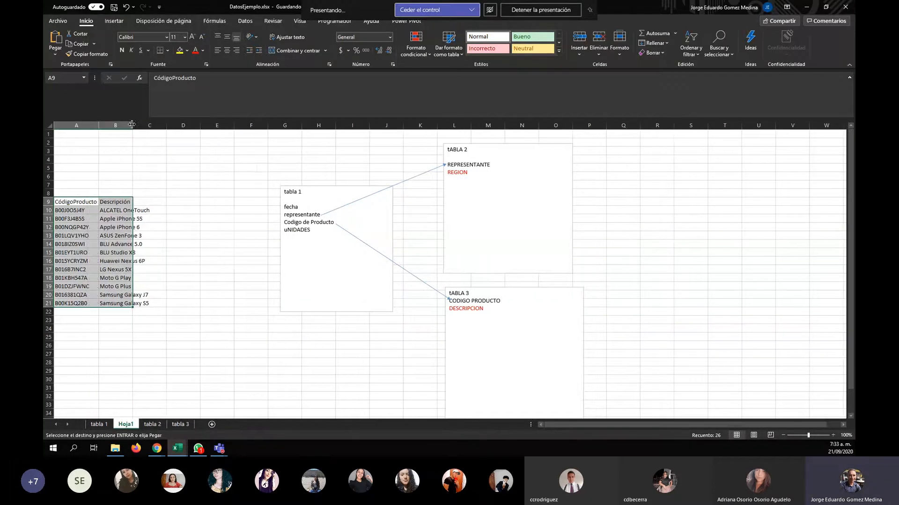
double_click(132, 125)
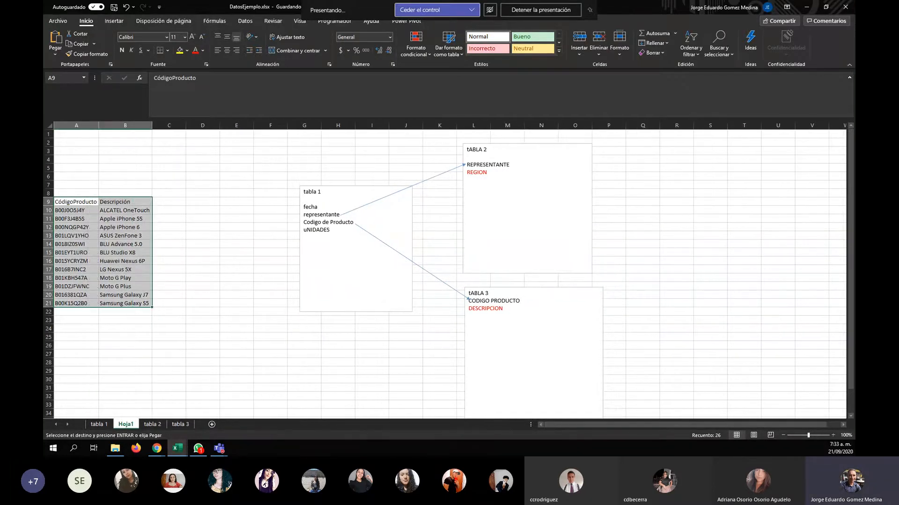
Convert range A9:B21 on Hoja1 into a table that has headers
key("ctrl+t")
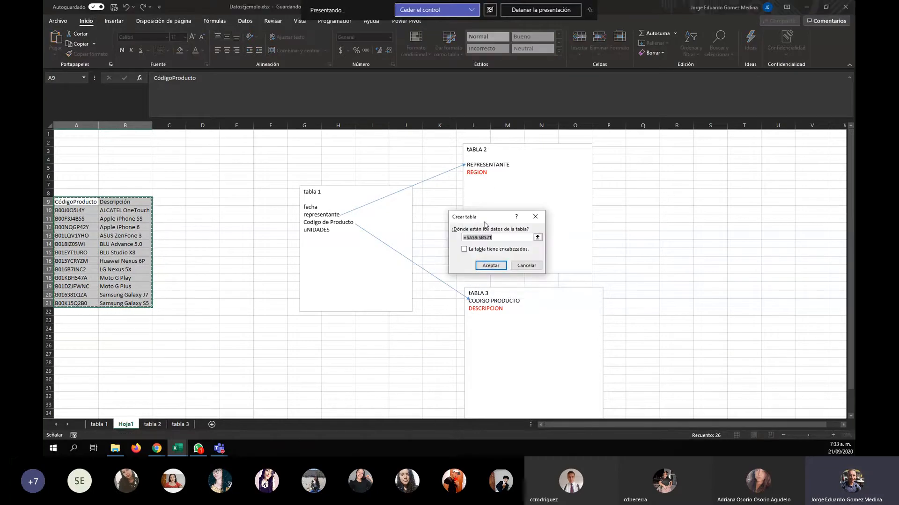
left_click_drag(519, 216, 281, 205)
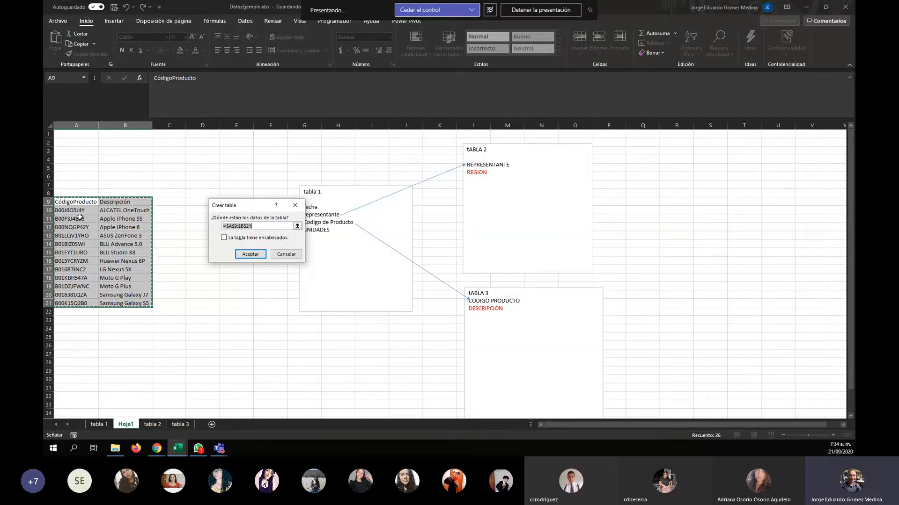
left_click(223, 238)
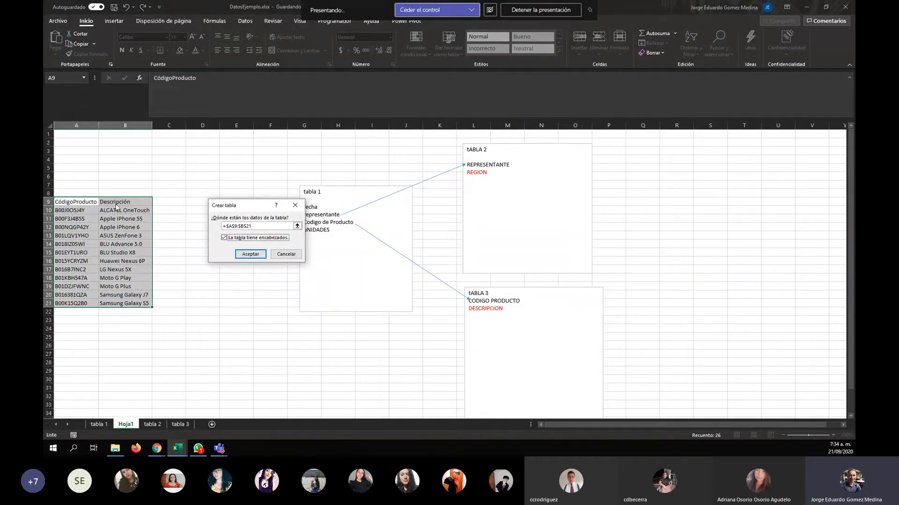
left_click(250, 256)
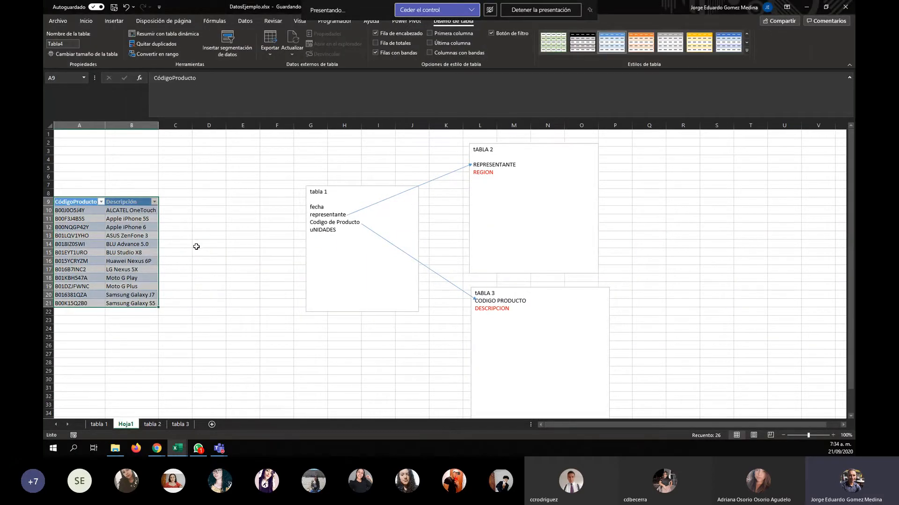
left_click(195, 245)
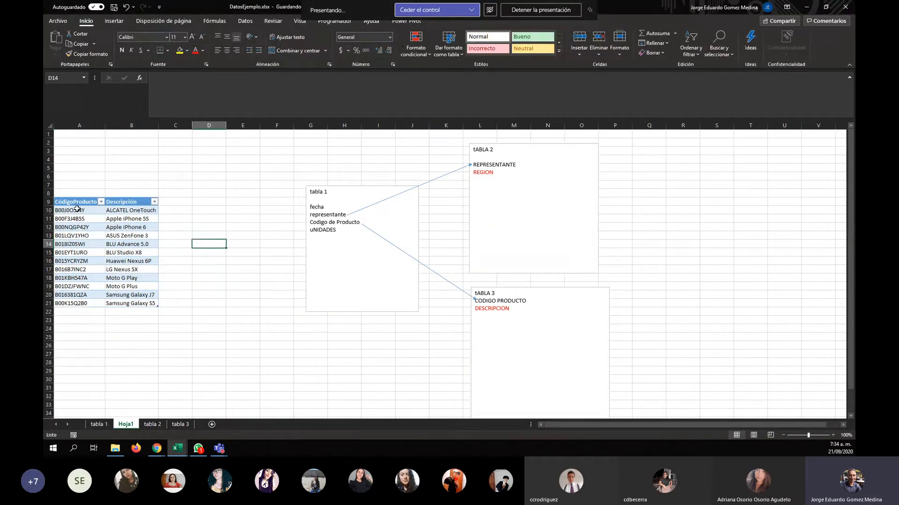
Copy the entire table on sheet tabla 1, from the Fecha header through the Region column down to row 10001
left_click(97, 424)
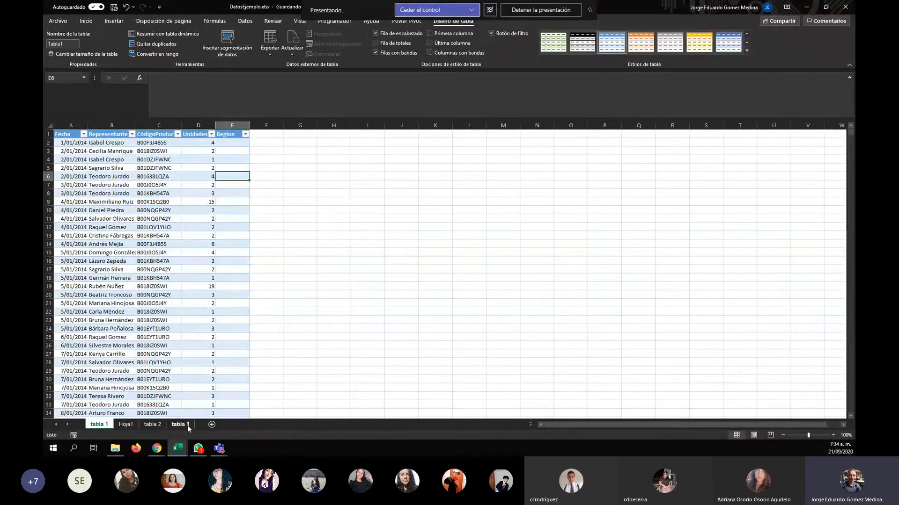
left_click(125, 425)
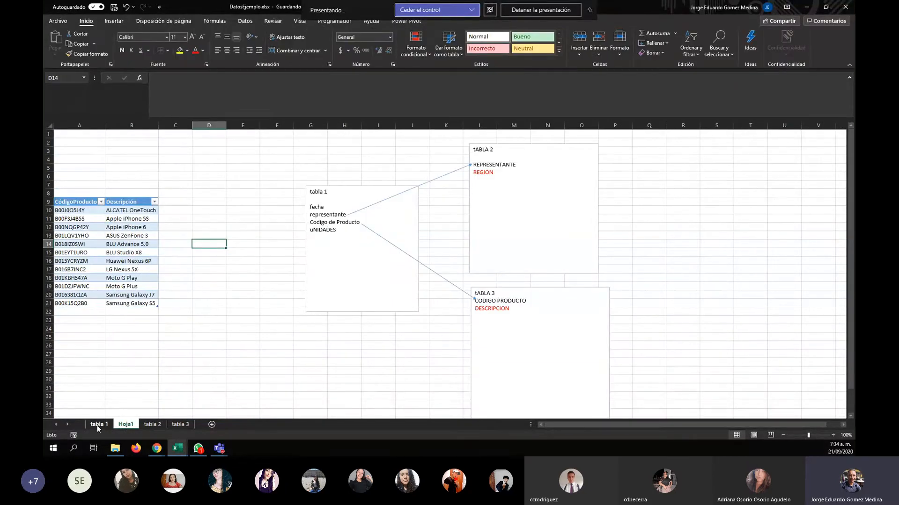
left_click(97, 425)
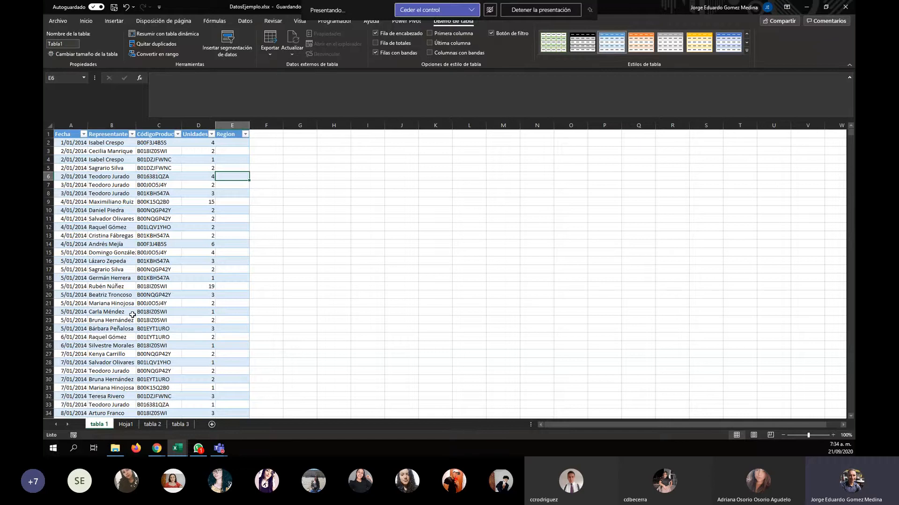
left_click_drag(62, 134, 194, 141)
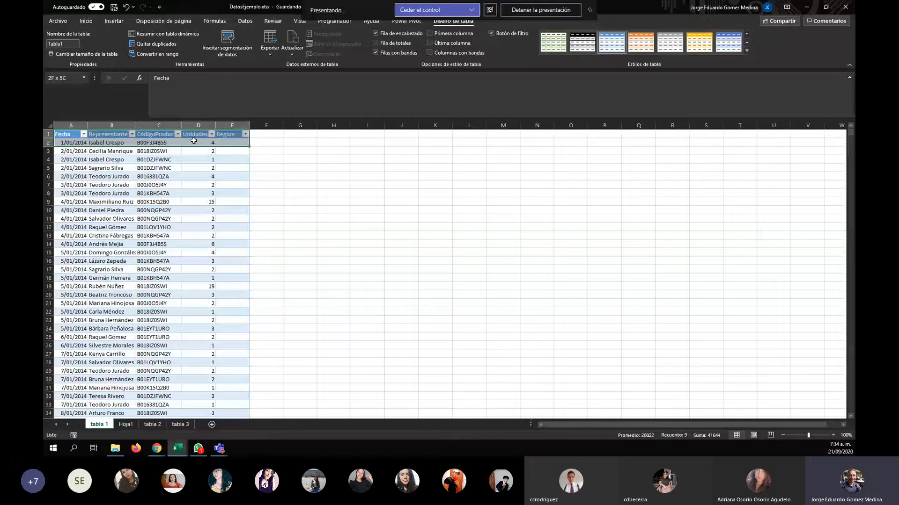
left_click_drag(193, 141, 248, 415)
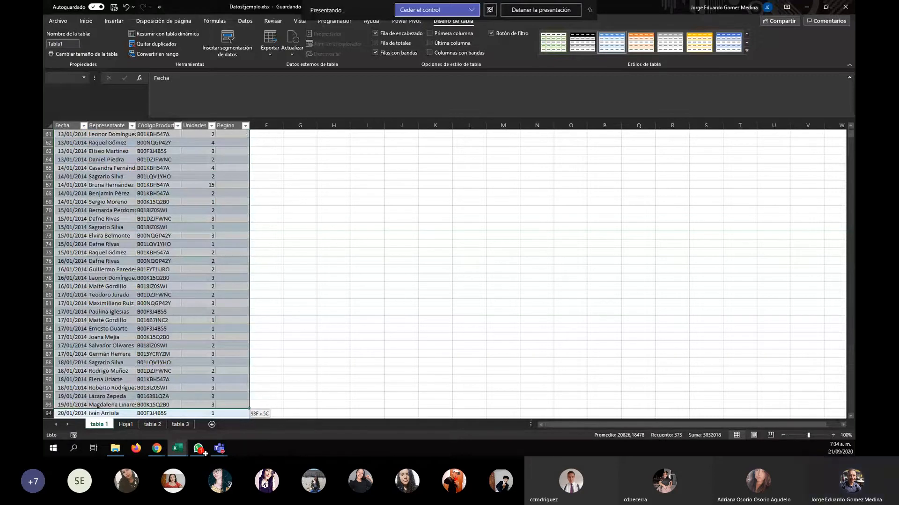
left_click_drag(247, 414, 182, 454)
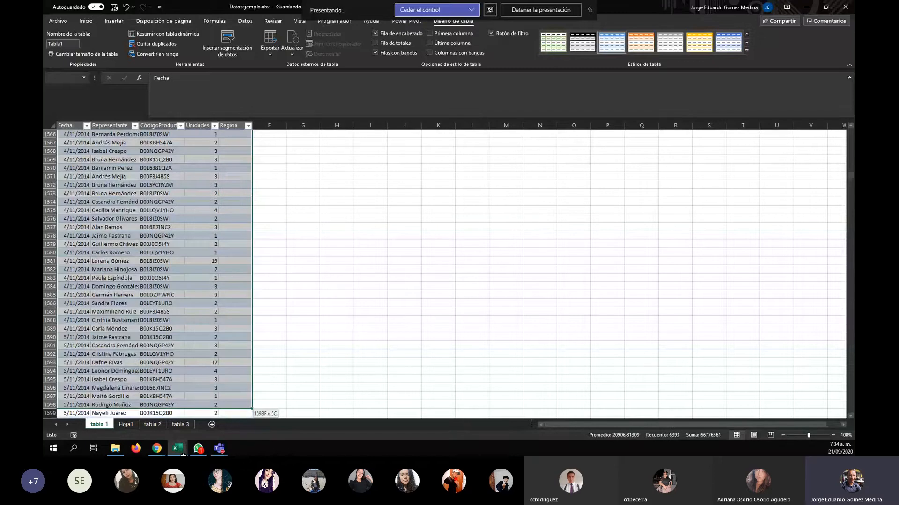
left_click_drag(183, 454, 199, 436)
key("ctrl+Home")
key("shift+Right")
key("shift+Right")
key("shift+Right")
key("shift+Right")
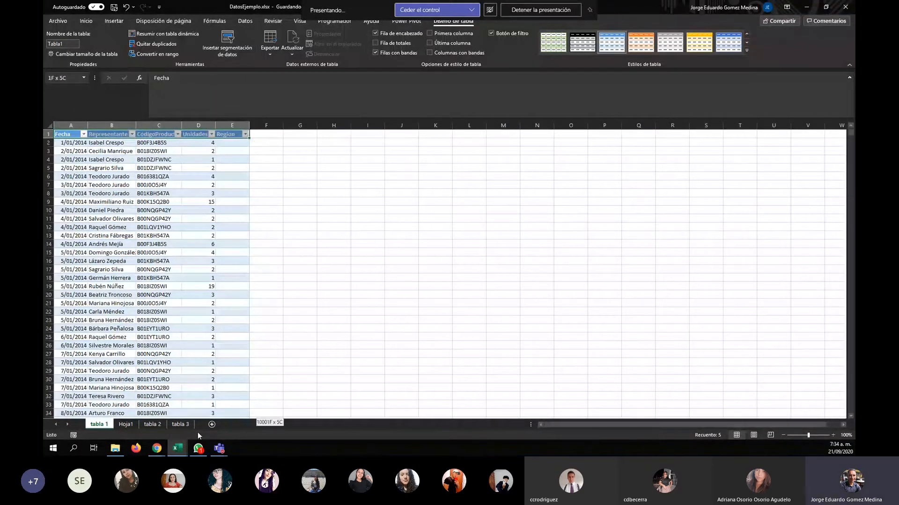
key("ctrl+shift+Down")
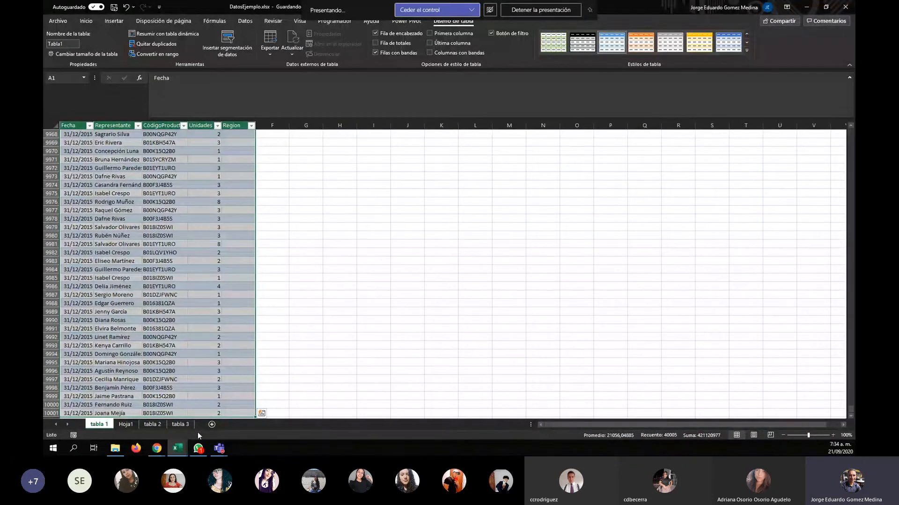
key("ctrl+c")
key("ctrl+q")
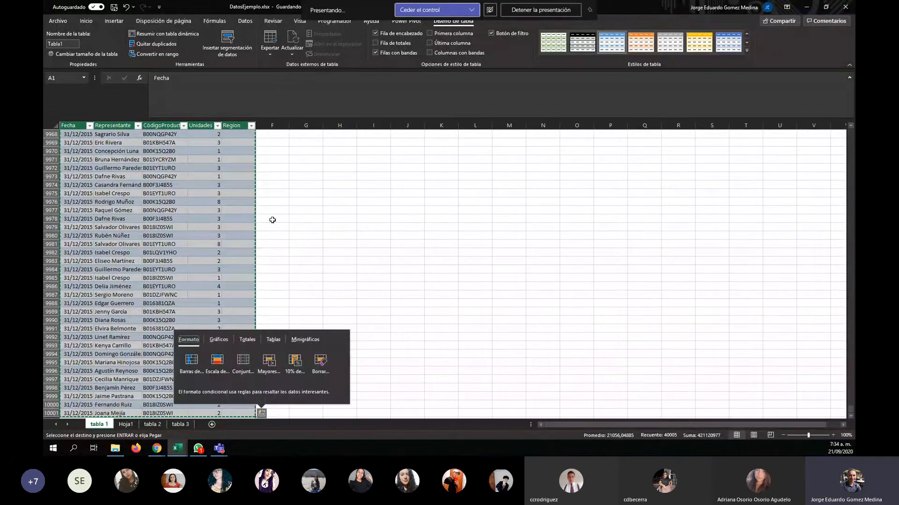
left_click(327, 219)
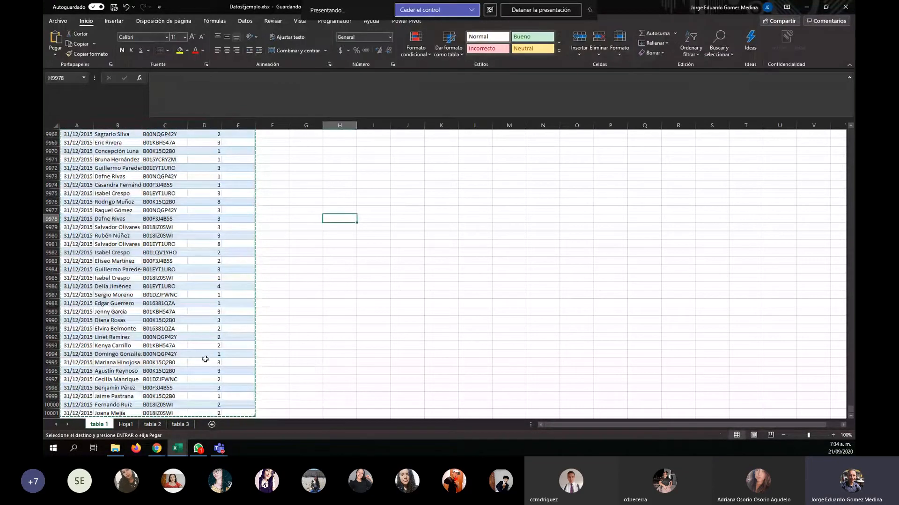
Paste the copied table as values at A1 of a new sheet, and autofit columns A and B
left_click(211, 425)
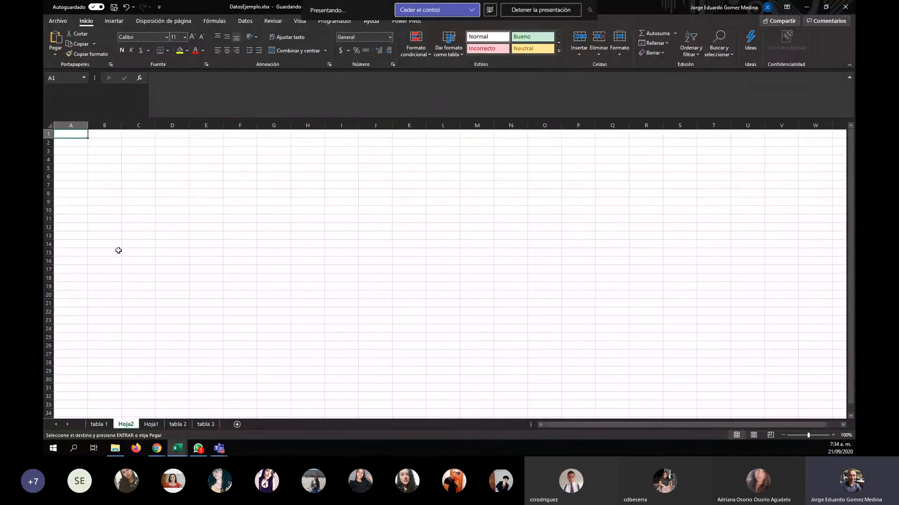
right_click(70, 135)
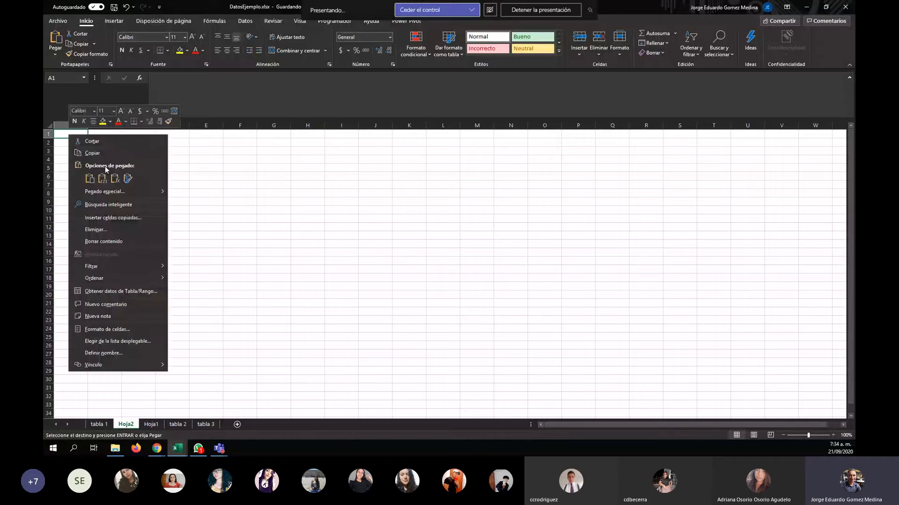
left_click(101, 177)
left_click(107, 167)
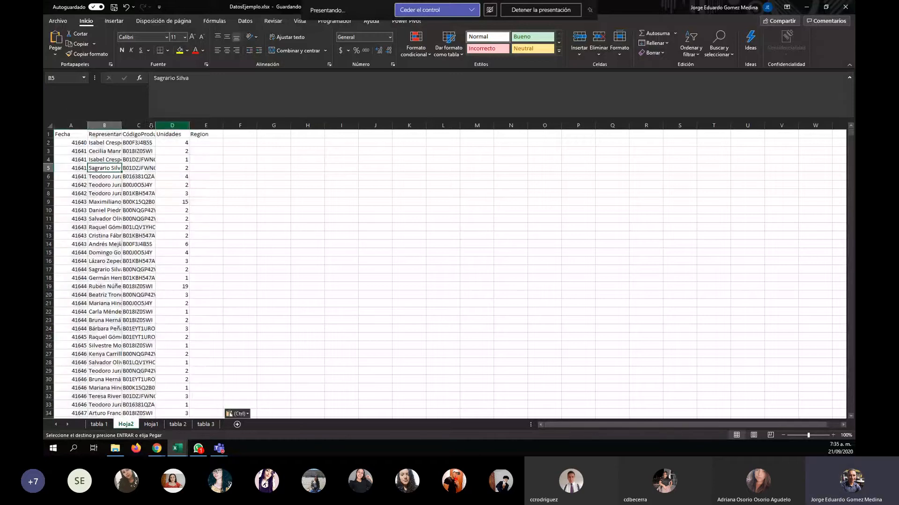
double_click(89, 126)
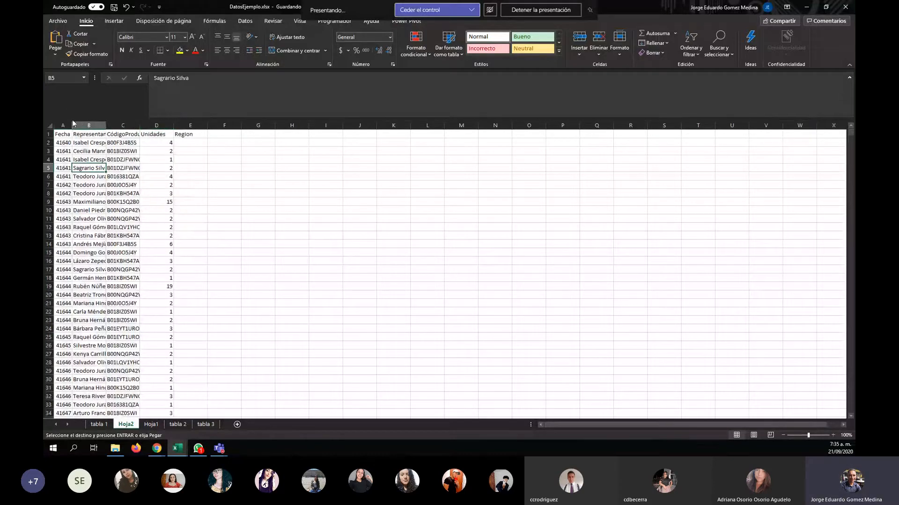
left_click_drag(105, 121, 105, 122)
double_click(106, 122)
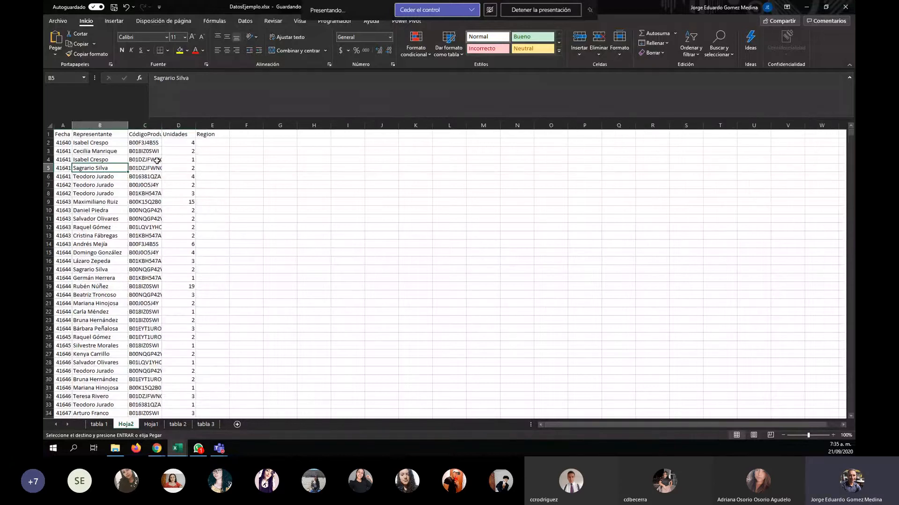
Try to build a BUSCARV formula in E2 of Hoja2 that looks up B2 in all rows of sheet tabla 2 with absolute references
left_click(215, 143)
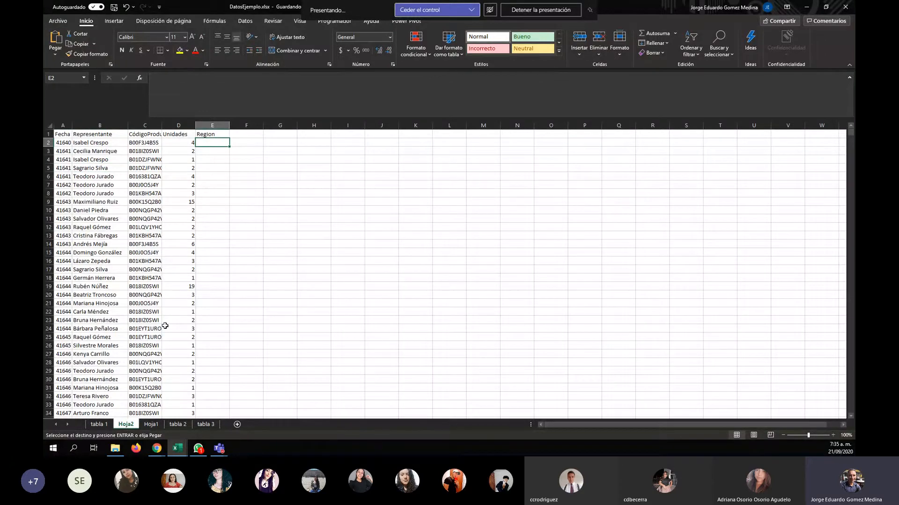
type("=BUSC")
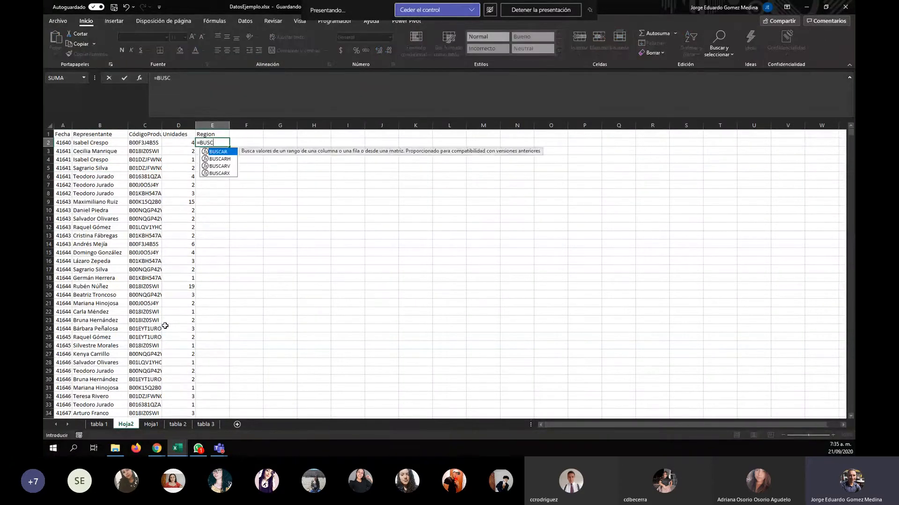
type("ARV(")
left_click(97, 144)
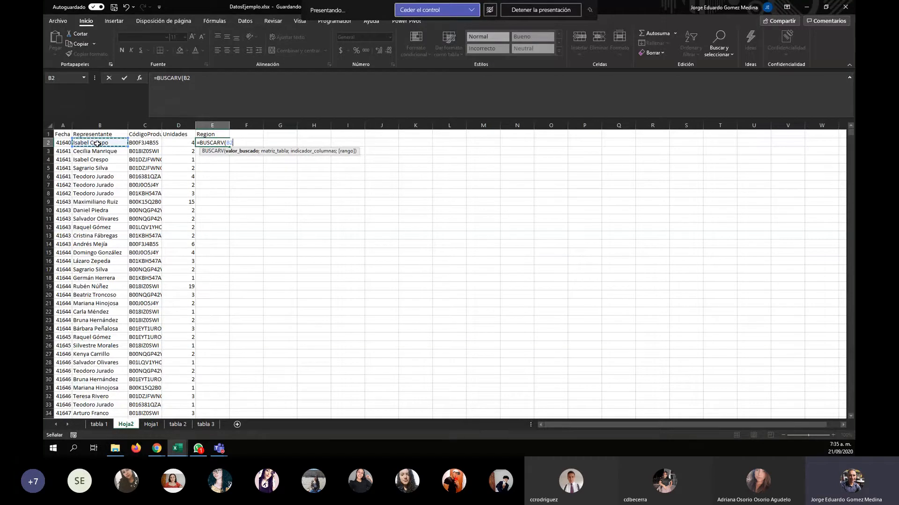
type(";")
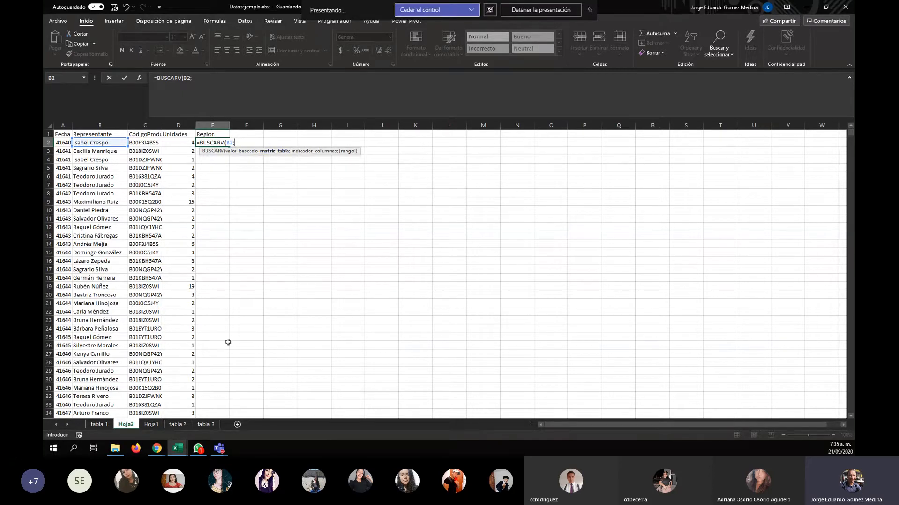
left_click(178, 424)
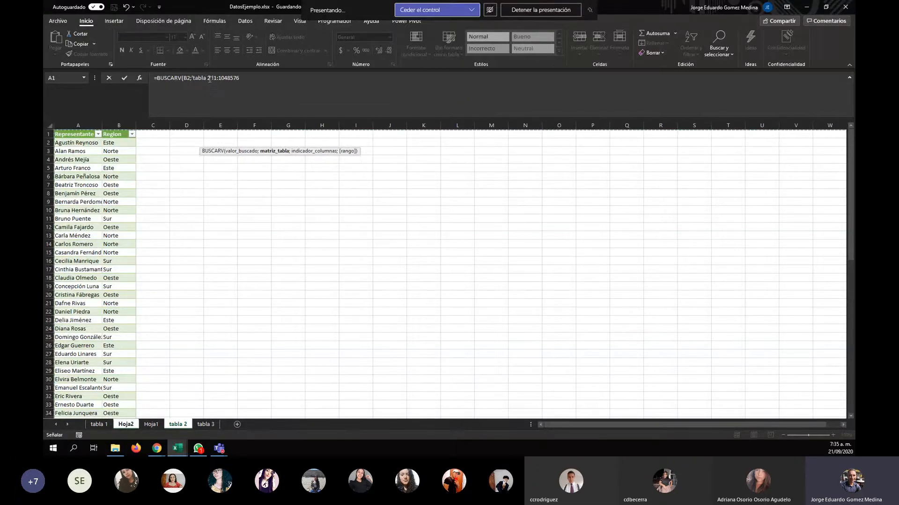
key("F4")
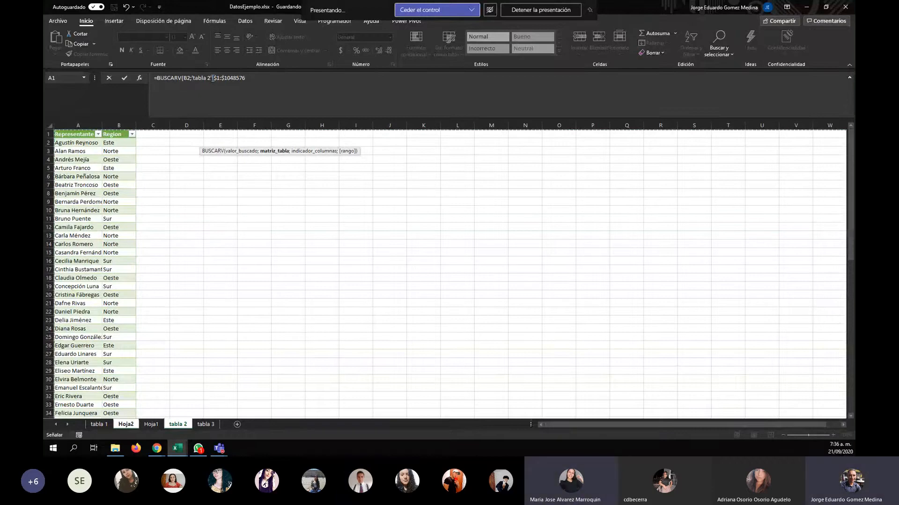
key("Escape")
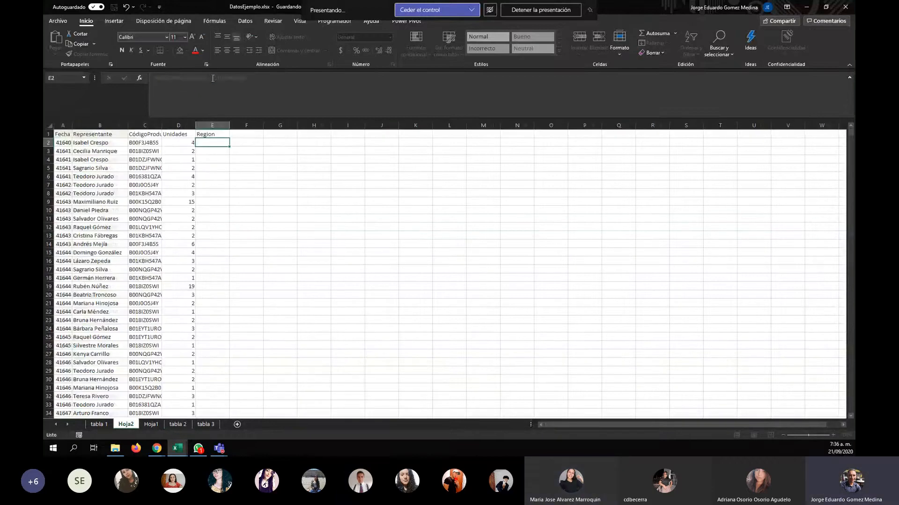
Compare the plain pasted range on Hoja2 with the formatted table on sheet tabla 1, including its headers and first rows
left_click(246, 287)
mouse_move(67, 138)
left_mouse_down()
mouse_move(209, 143)
mouse_move(203, 287)
mouse_move(229, 414)
left_mouse_up()
left_click(99, 424)
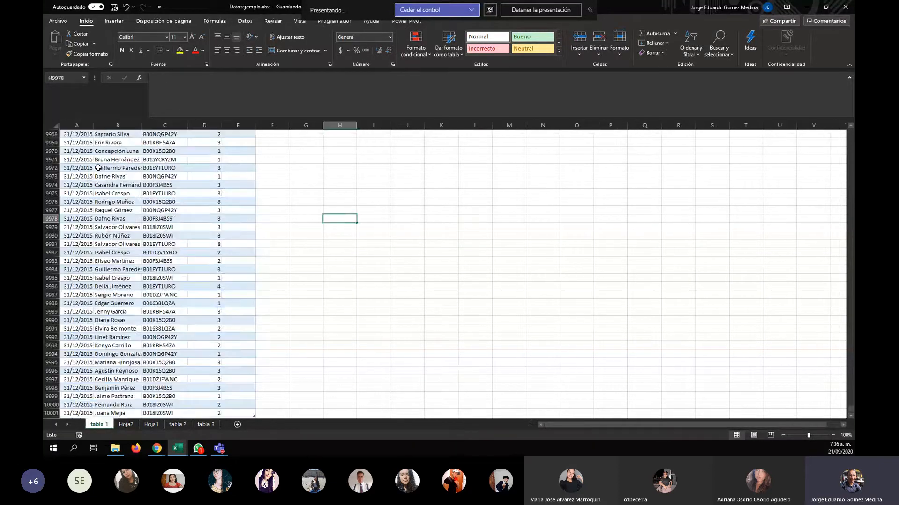
scroll(117, 193, "up", 18)
left_click(146, 185)
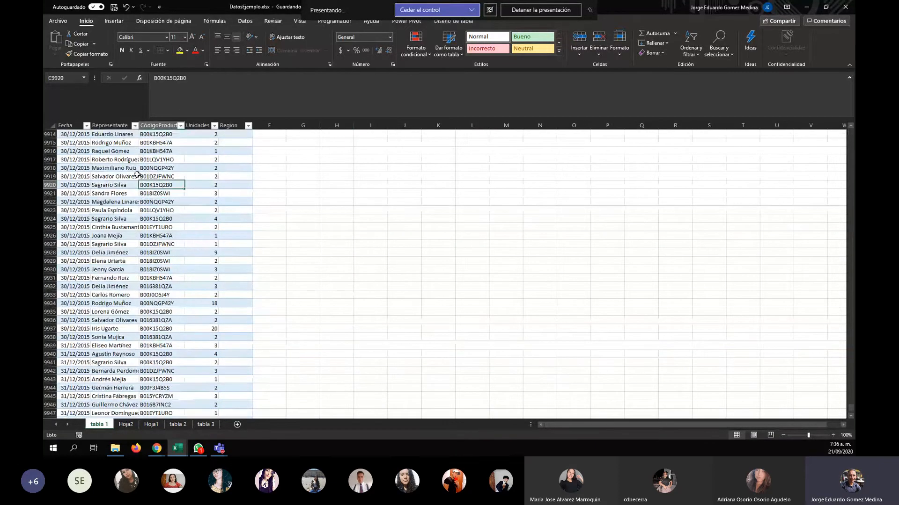
key("ctrl+Up")
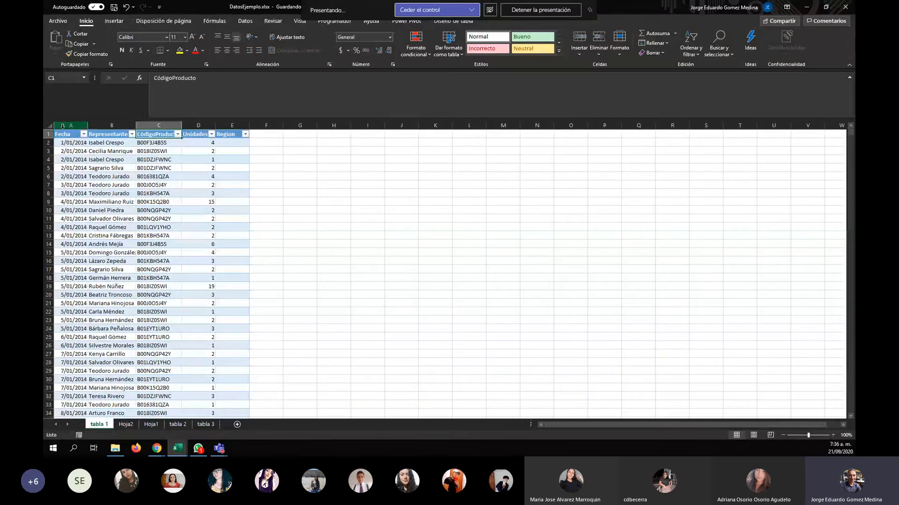
left_click_drag(60, 135, 163, 270)
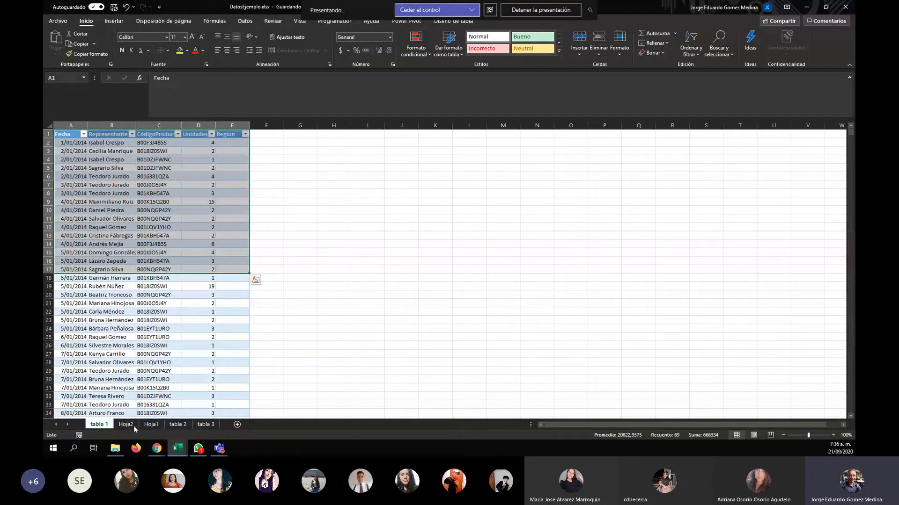
left_click(126, 424)
left_click(80, 194)
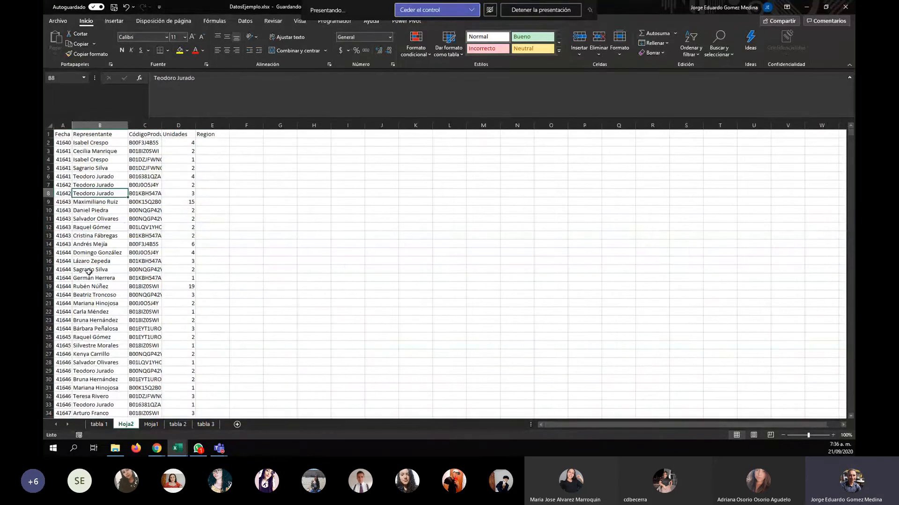
mouse_move(220, 450)
left_click(172, 381)
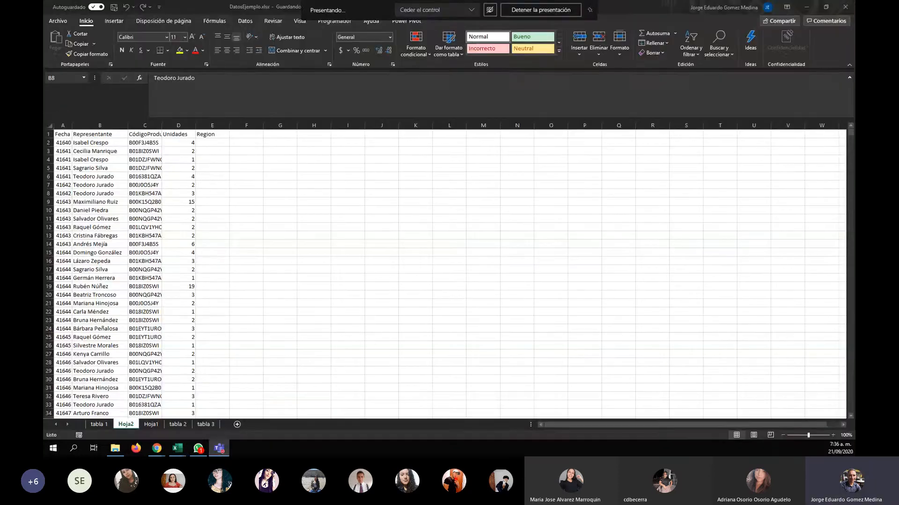
left_click(97, 424)
left_click(127, 424)
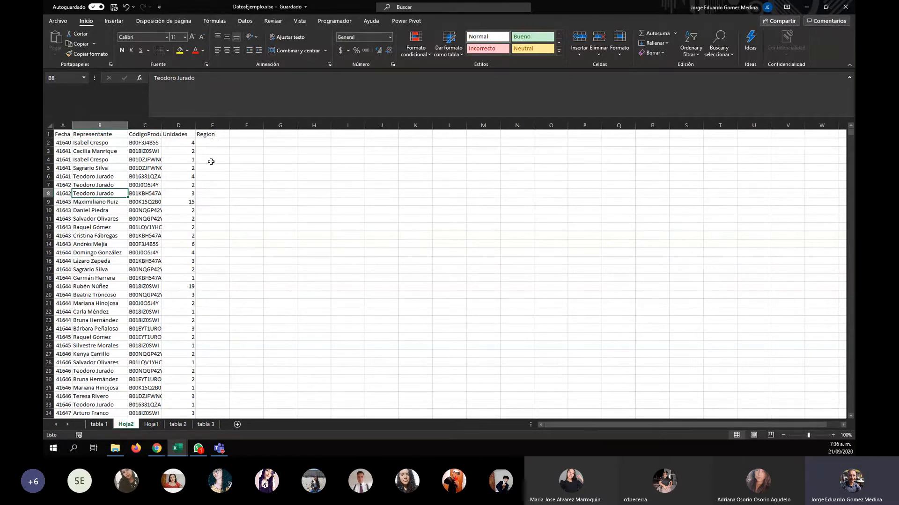
Begin a BUSCARV formula in E2 of Hoja2 with B2 as the lookup value
left_click(211, 142)
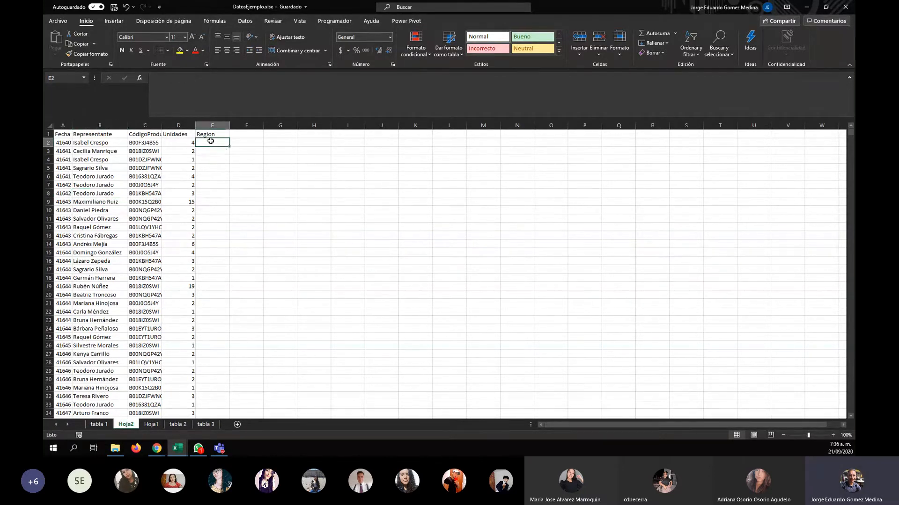
type("=")
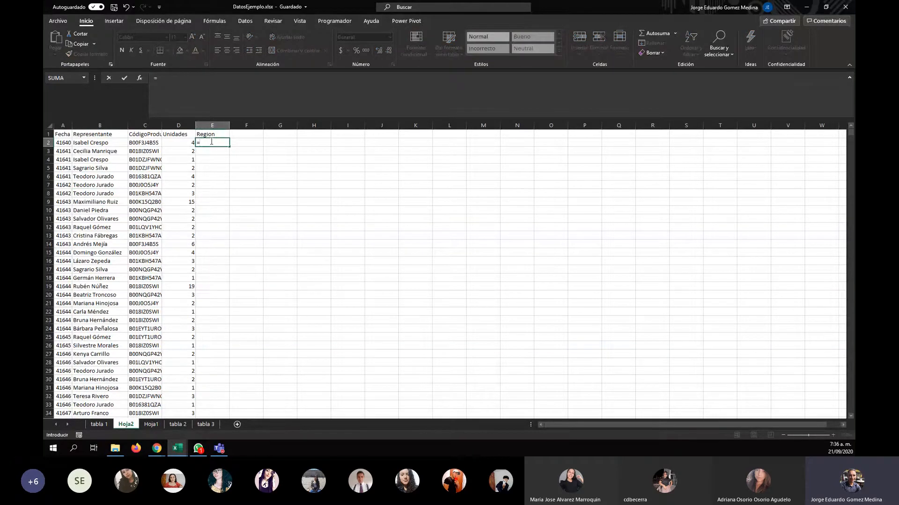
type("BUSCAR")
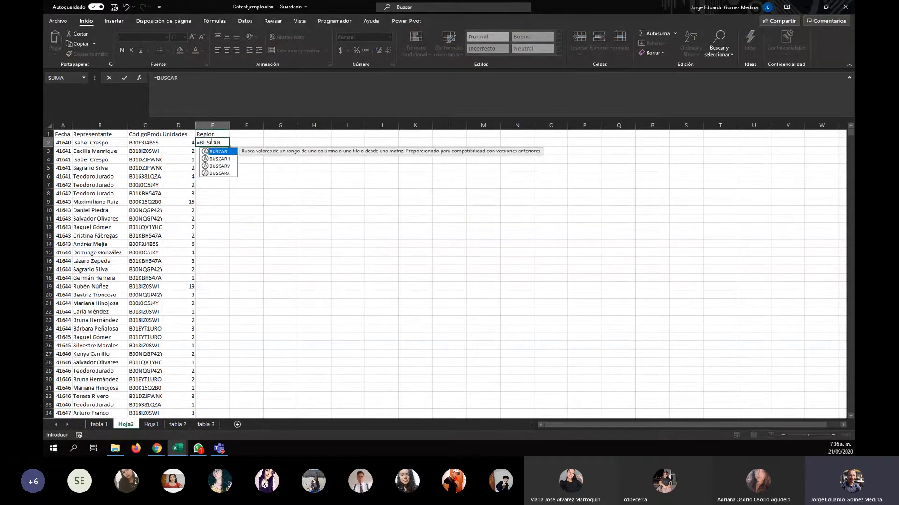
double_click(219, 166)
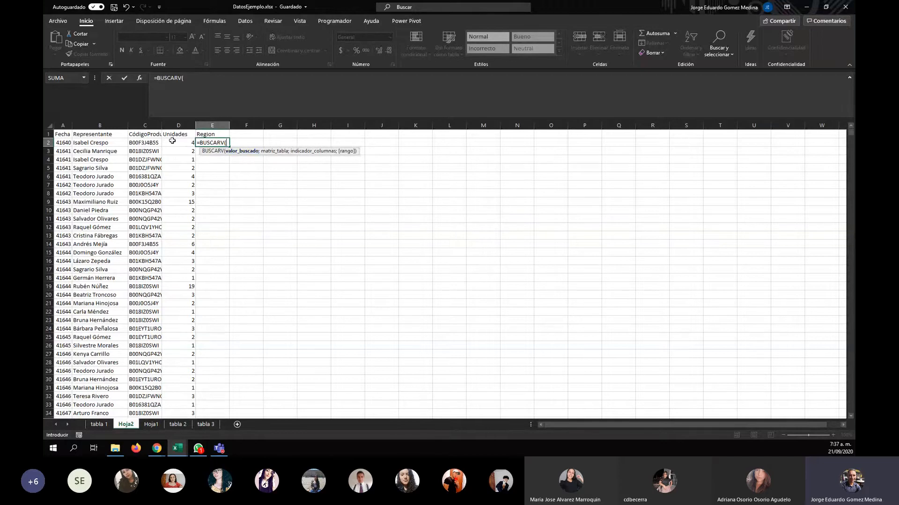
left_click(95, 143)
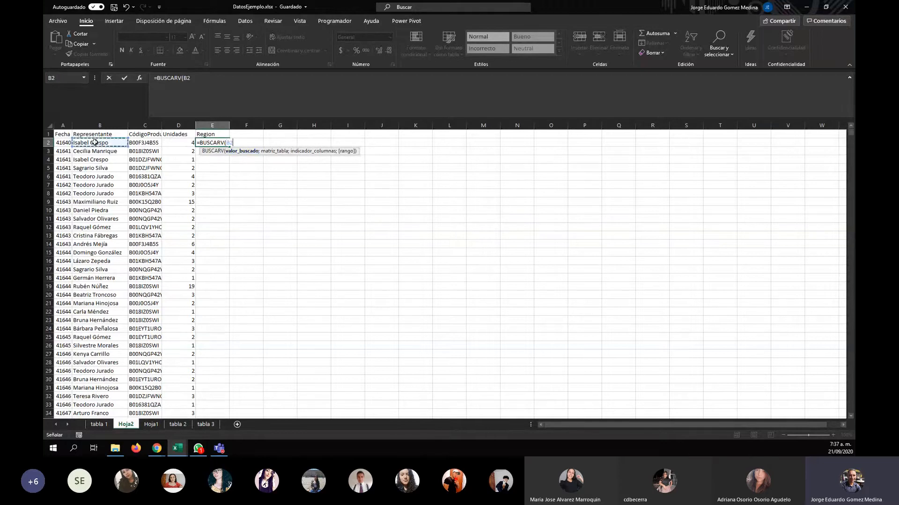
type(";")
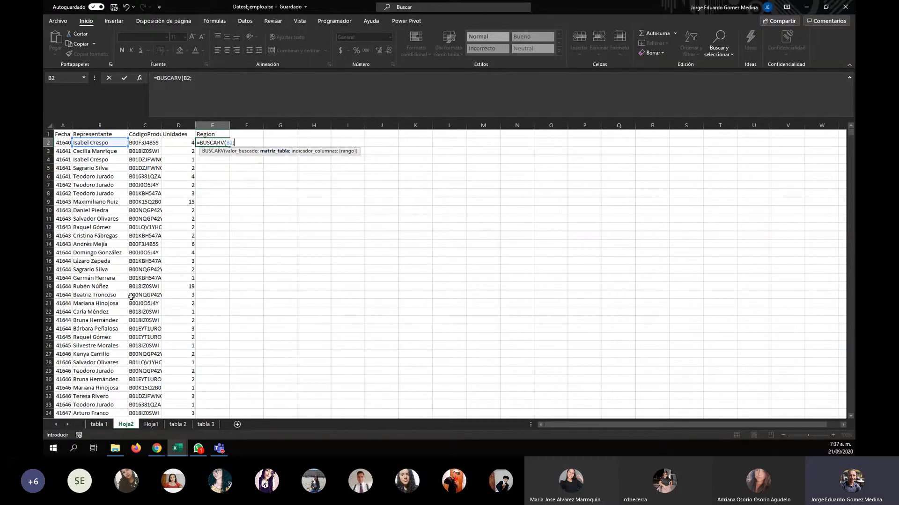
Use all rows of sheet tabla 2 as the formula's lookup matrix, with the absolute reference $1:$1048576
left_click(178, 424)
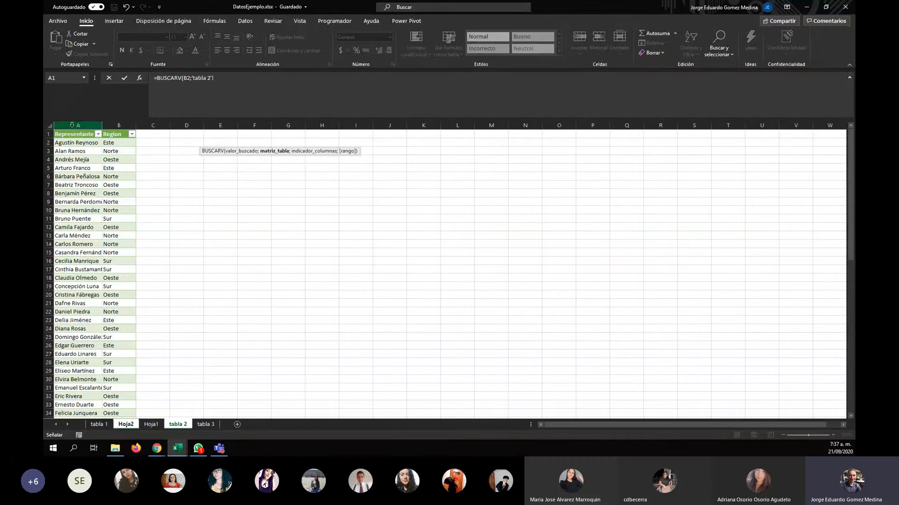
left_click(49, 126)
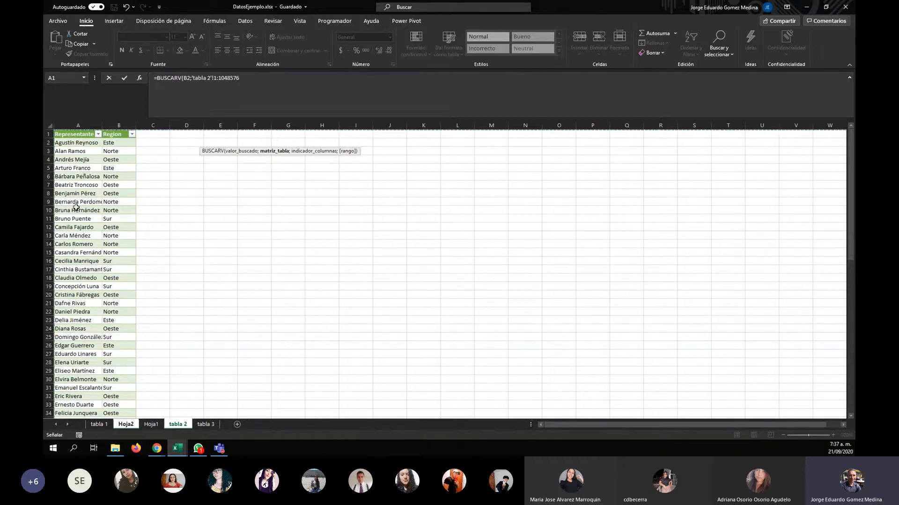
left_click(66, 125)
scroll(110, 264, "down", 5)
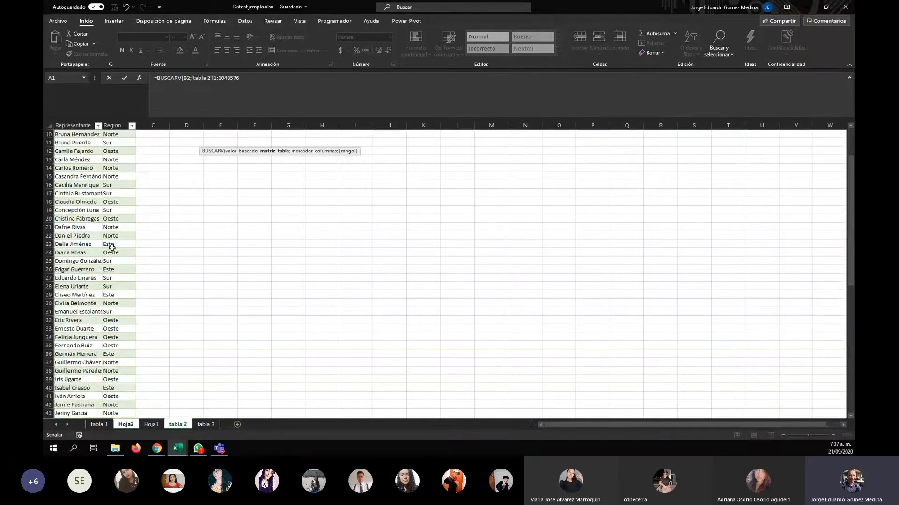
scroll(111, 249, "down", 5)
scroll(99, 264, "up", 10)
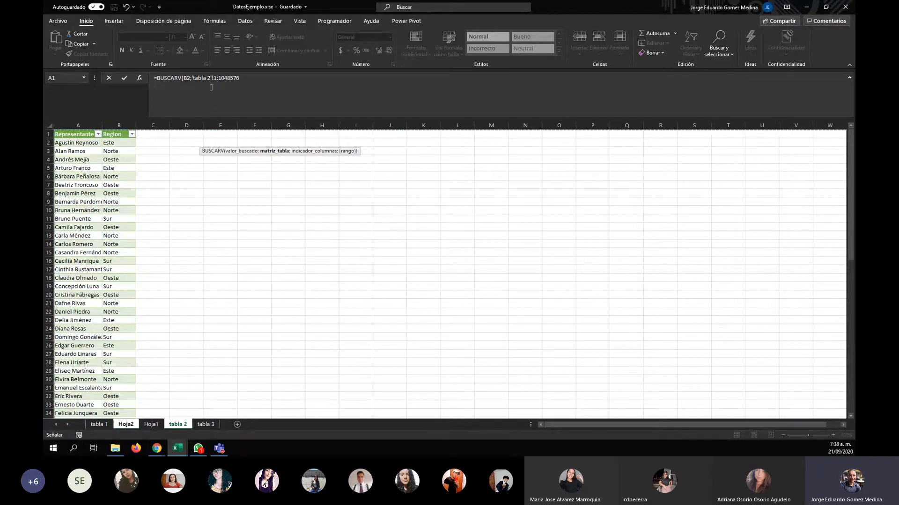
key("F4")
left_click(216, 77)
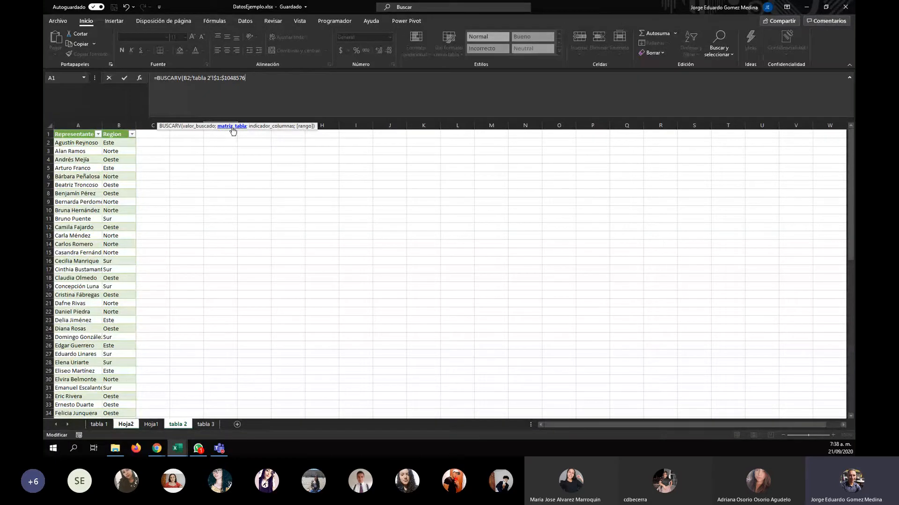
Complete the BUSCARV formula with column index 2 and the exact-match option FALSO
type(";")
type("2;")
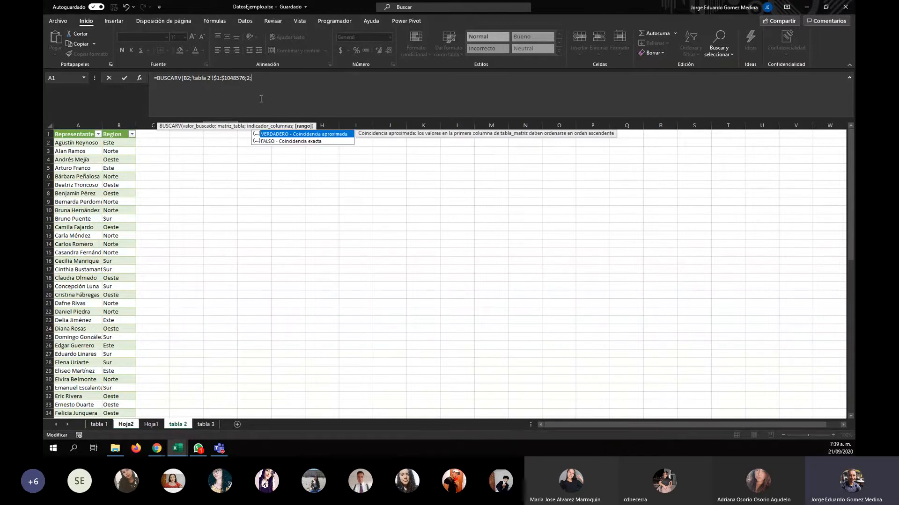
key("Down")
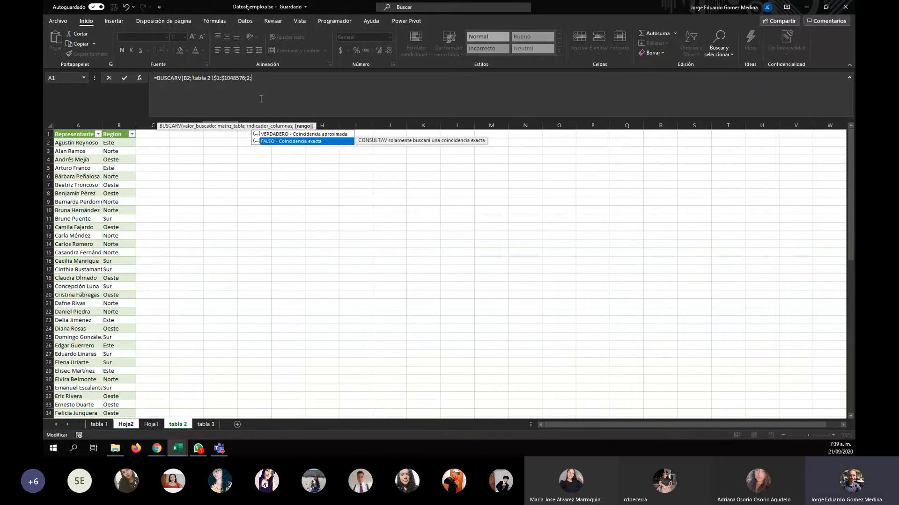
double_click(305, 142)
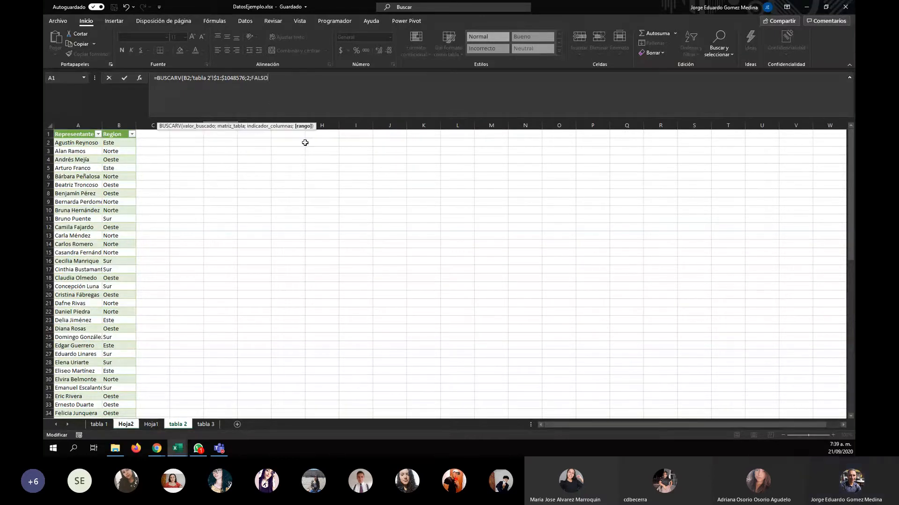
type(")")
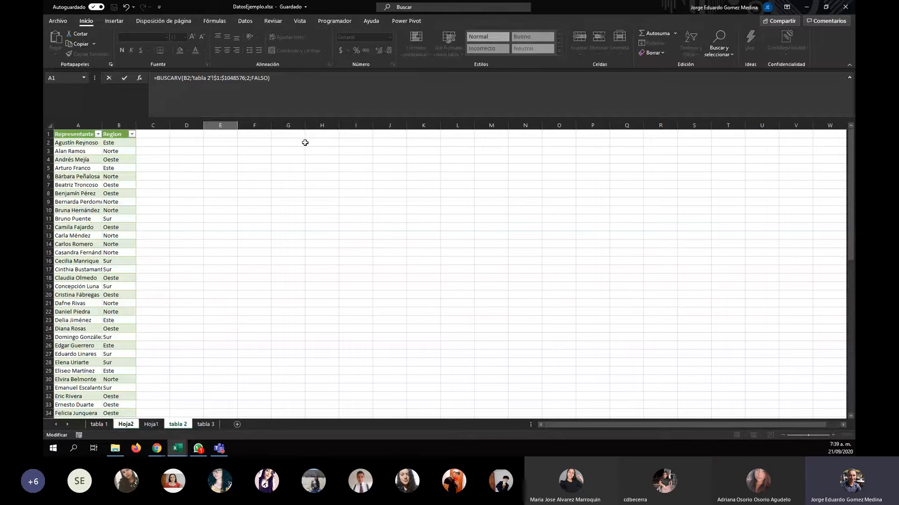
key("Return")
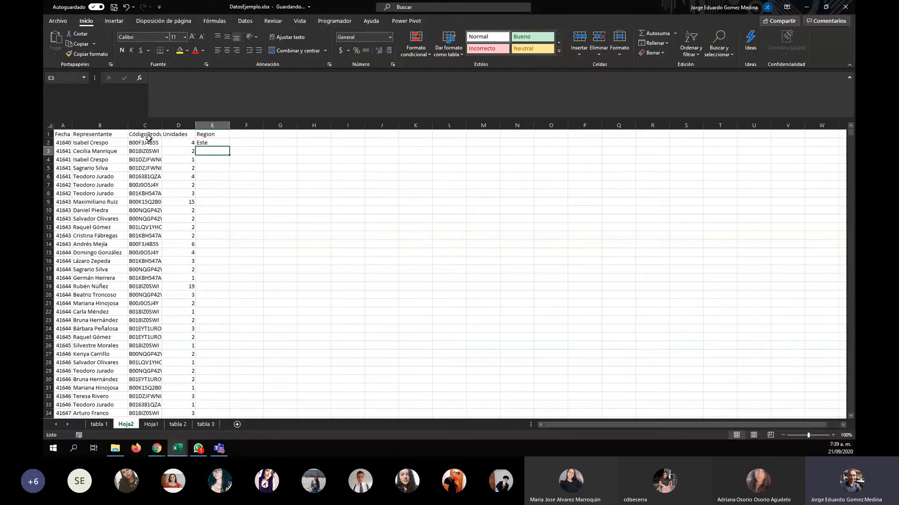
left_click(214, 142)
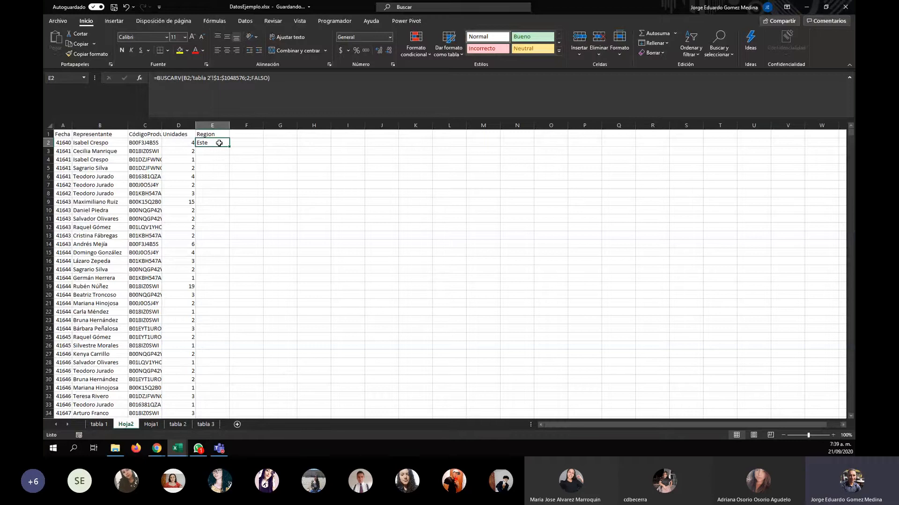
left_click(243, 78)
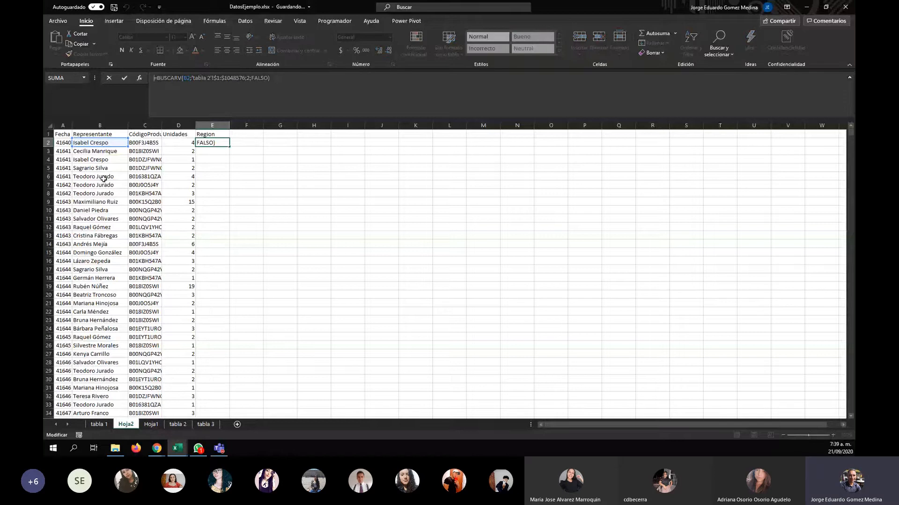
left_click_drag(59, 134, 220, 137)
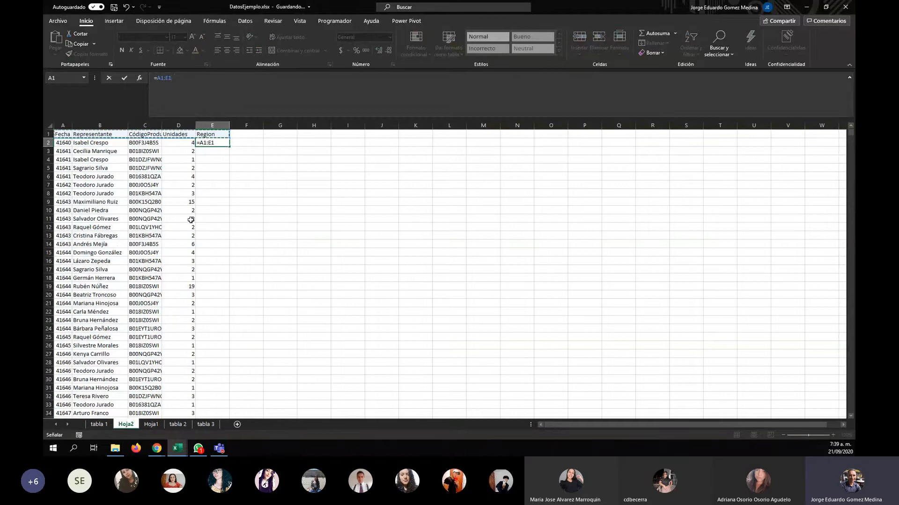
left_click(100, 425)
left_click(105, 150)
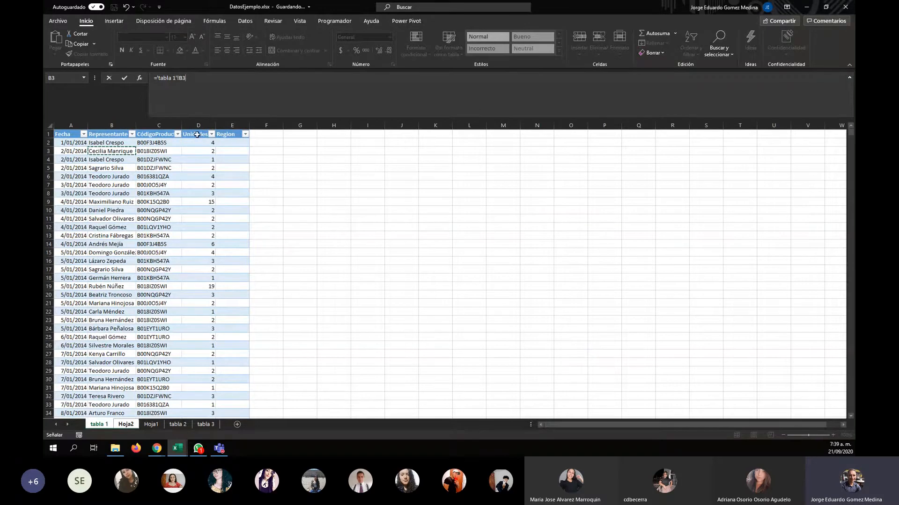
left_click(231, 141)
left_click(228, 182)
left_click(229, 144)
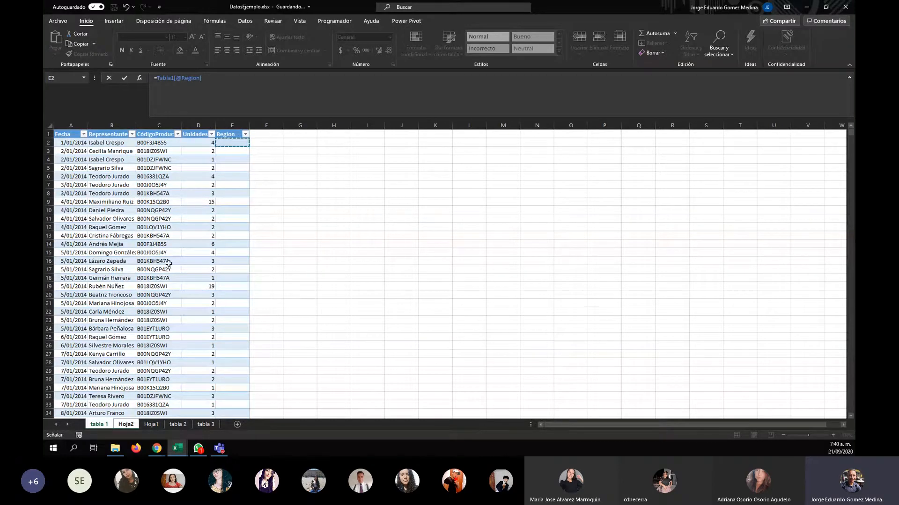
left_click(126, 424)
left_click(216, 167)
left_click(180, 160)
key("Escape")
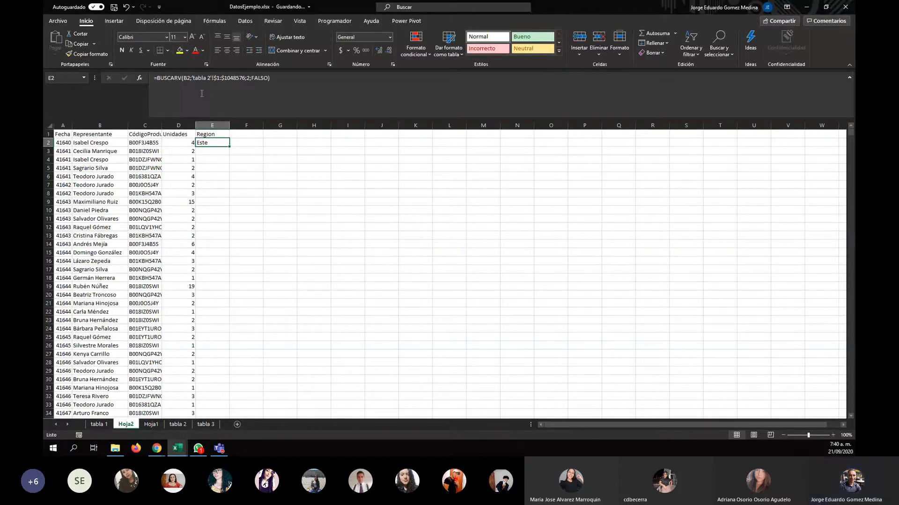
left_click(194, 77)
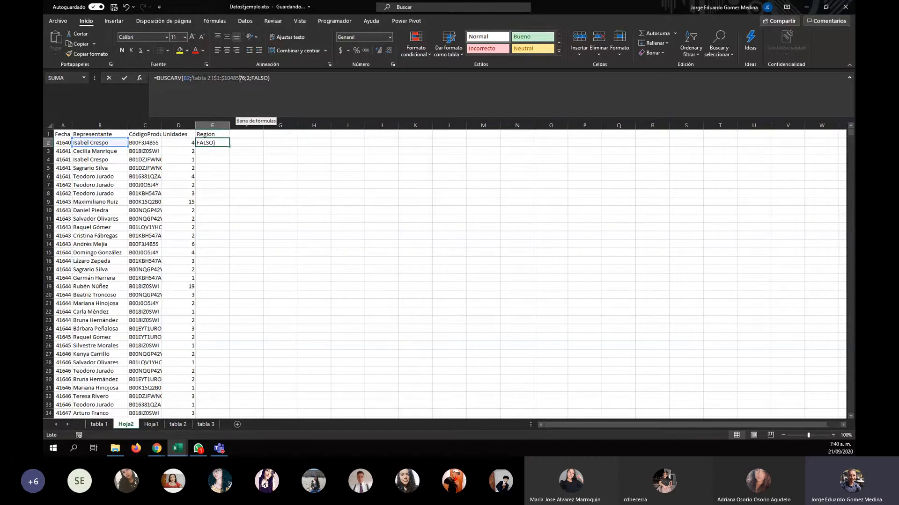
left_click_drag(245, 79, 246, 79)
key("Escape")
left_click(99, 424)
left_click(228, 177)
left_click(229, 142)
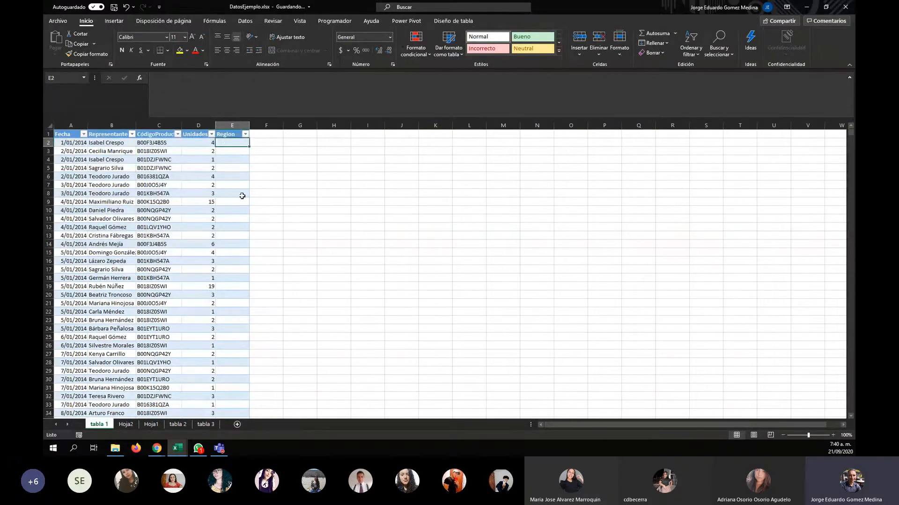
type("=")
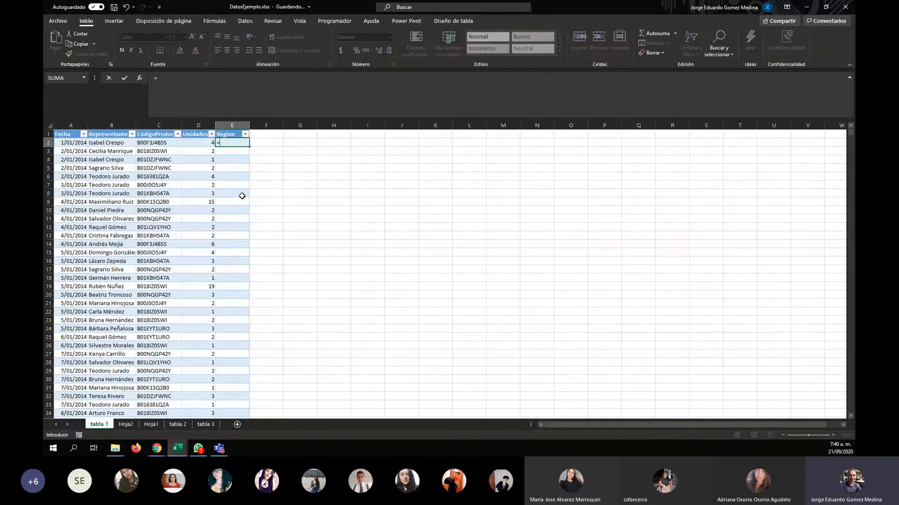
type("BUSCAR")
double_click(240, 166)
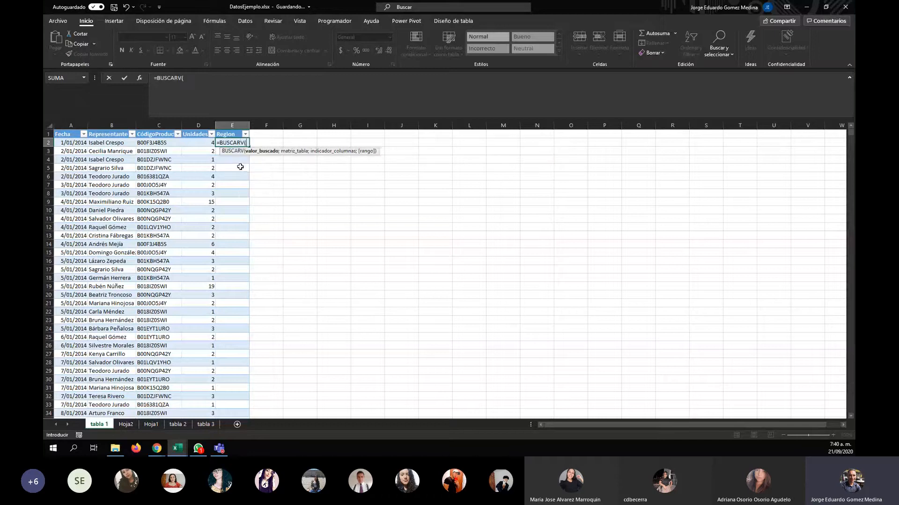
left_click(106, 143)
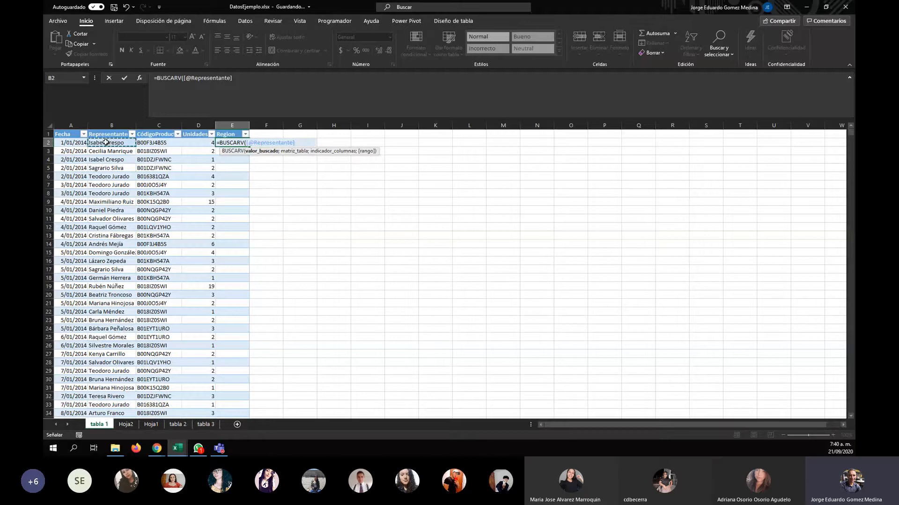
type(";")
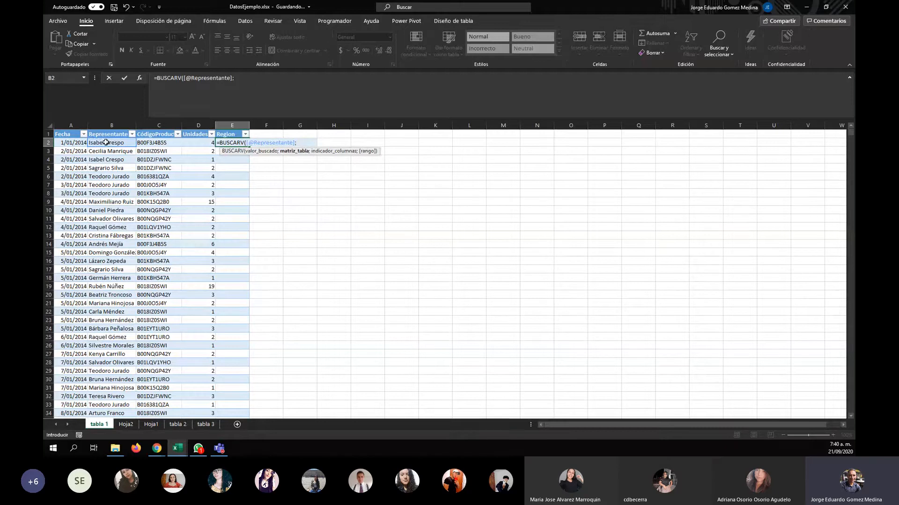
Use all rows of sheet tabla 2 as the lookup matrix of the tabla 1 formula, with the absolute reference $1:$1048576
left_click(179, 424)
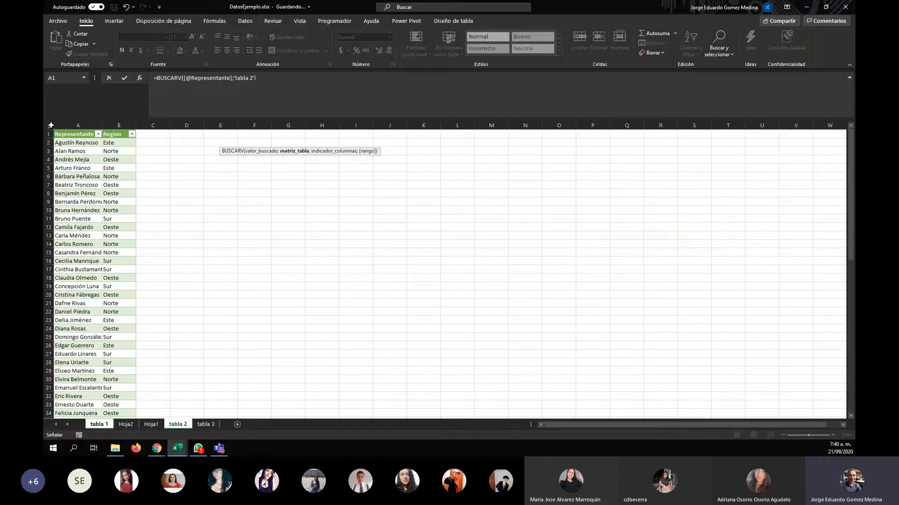
left_click(51, 125)
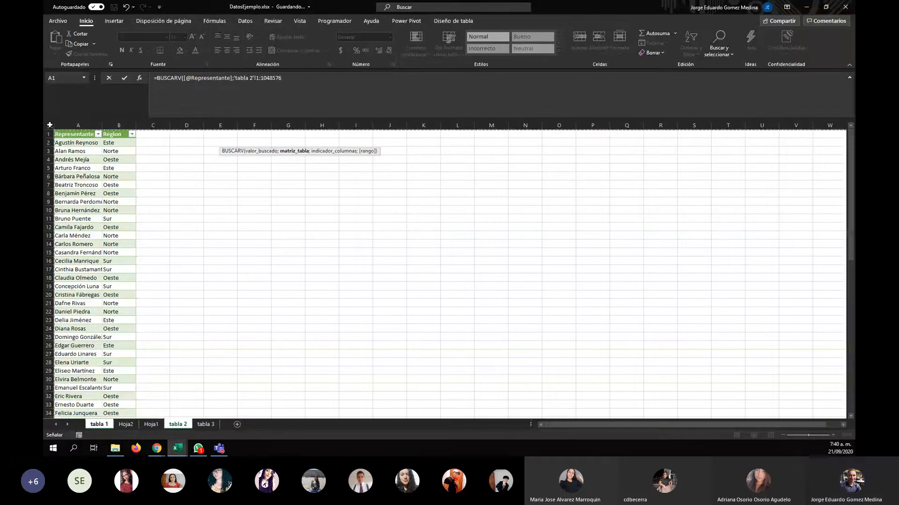
left_click(257, 80)
key("F4")
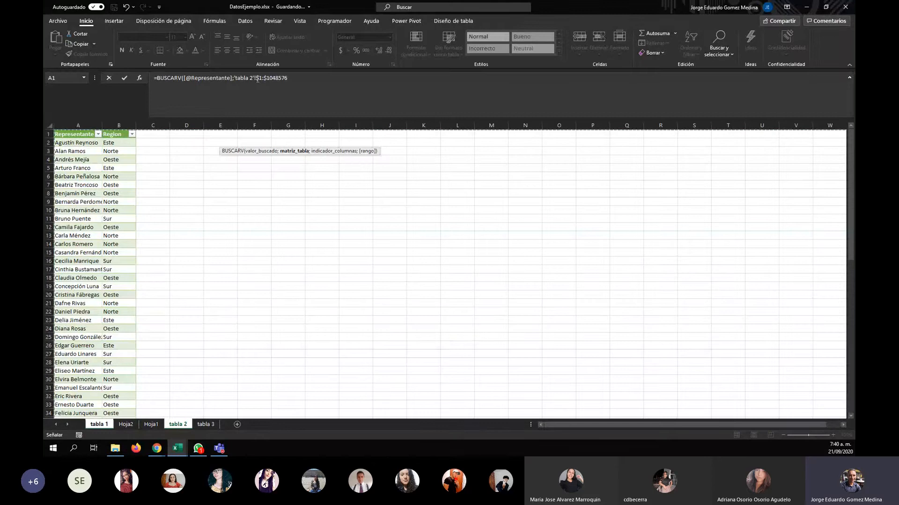
Finish the tabla 1 BUSCARV formula with column index 2 and the exact-match option FALSO
type(";")
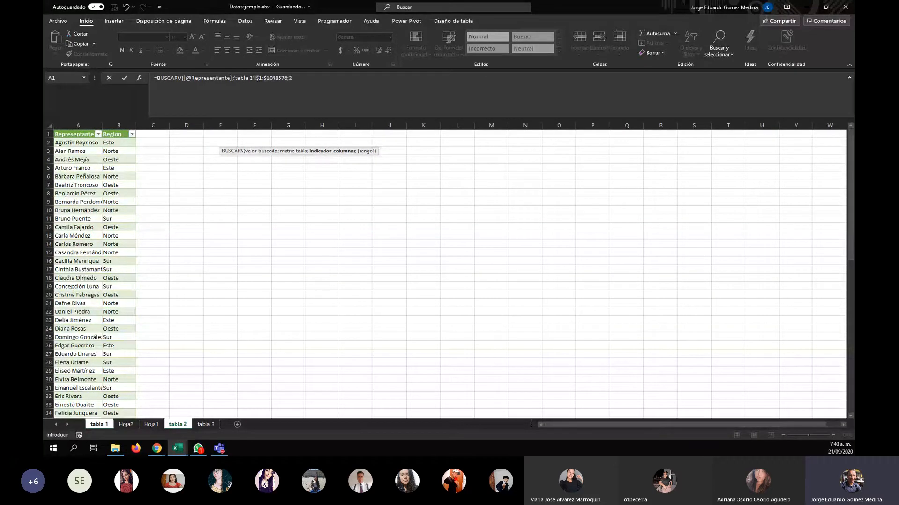
type("2;")
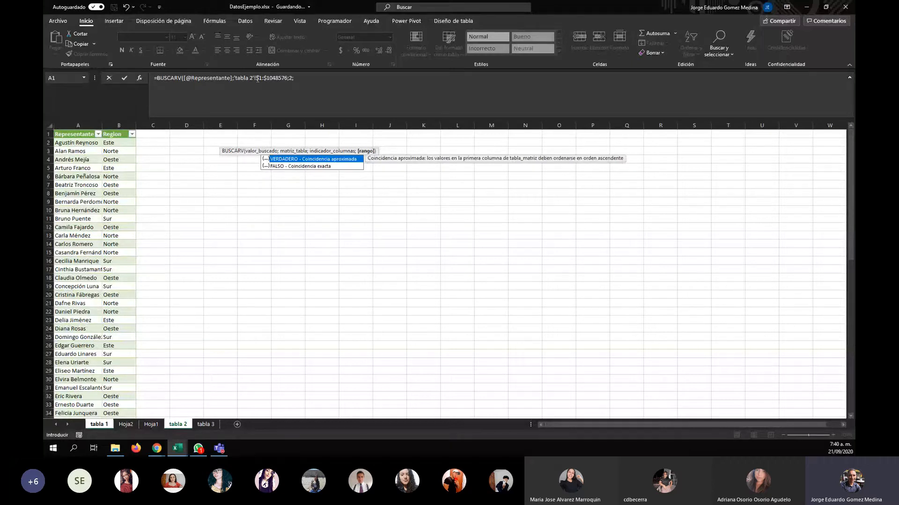
key("Down")
key("Tab")
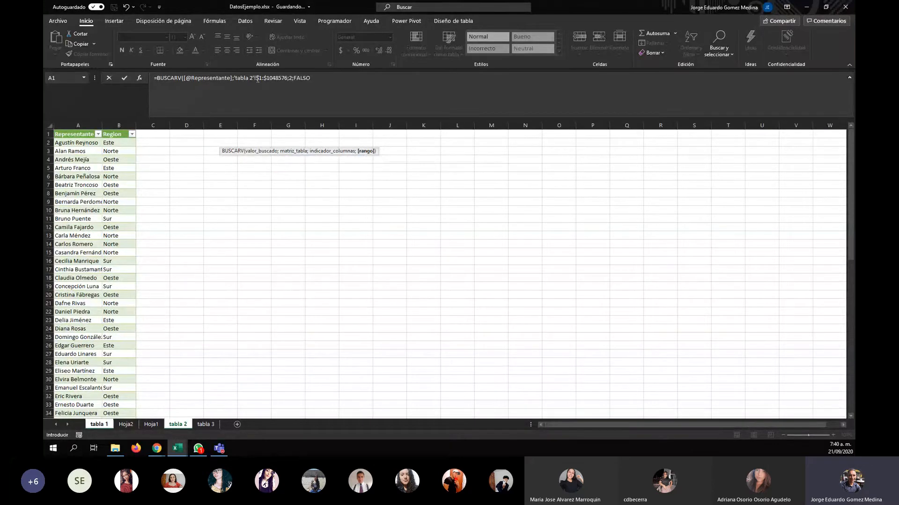
type(")")
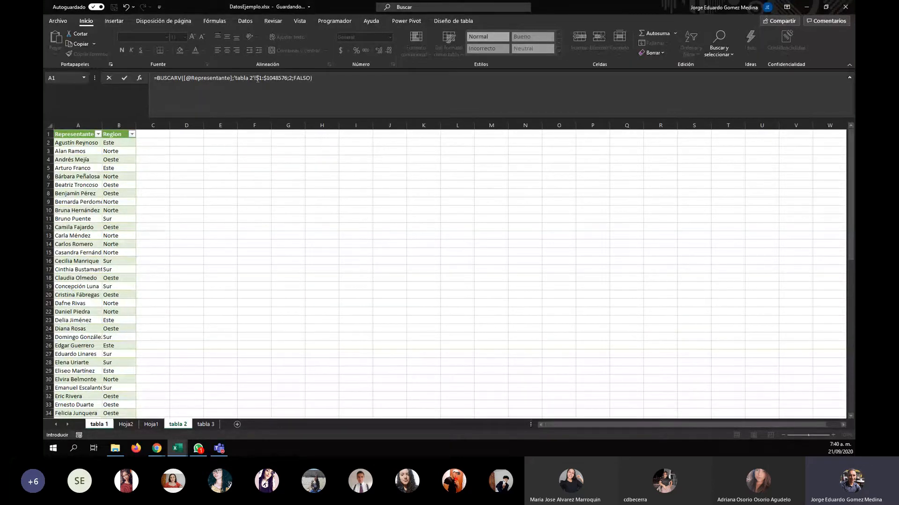
key("Return")
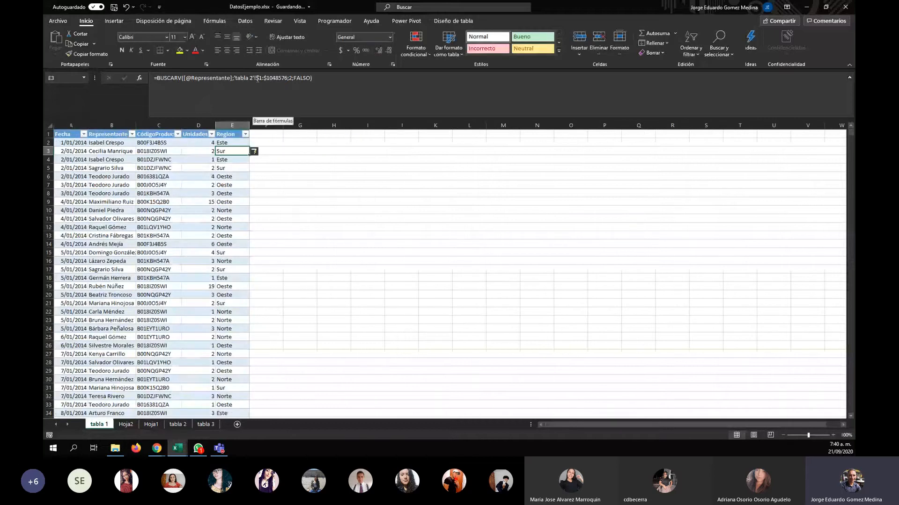
Examine the formula and results in the Region column of tabla 1, from the first rows to well beyond row 100
left_click(232, 143)
scroll(231, 143, "down", 7)
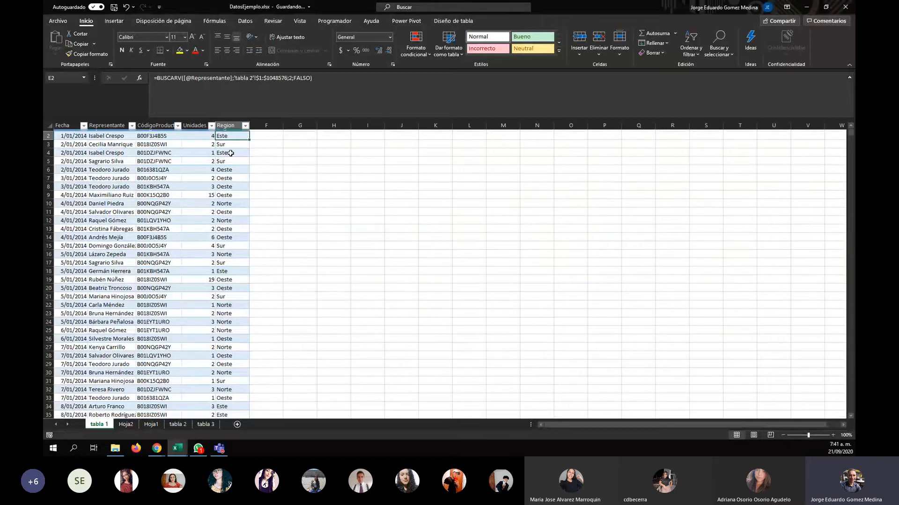
scroll(230, 166, "down", 20)
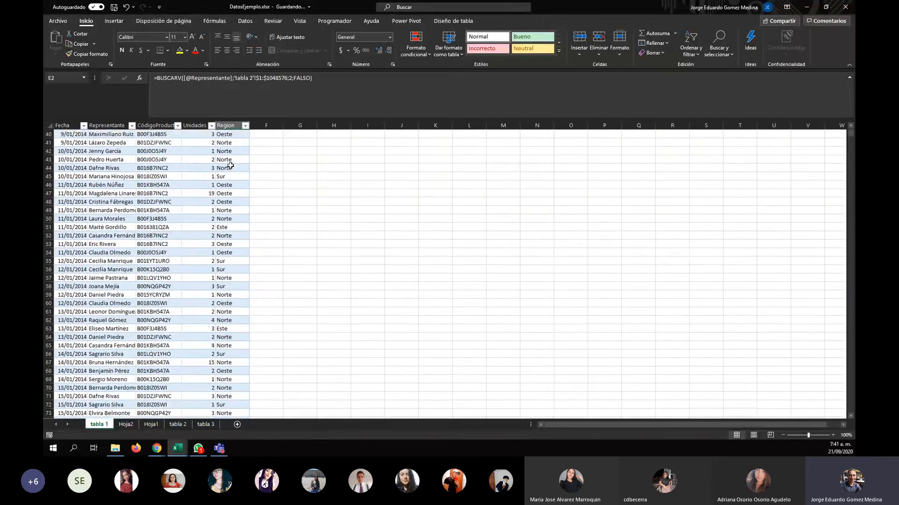
scroll(231, 178, "up", 6)
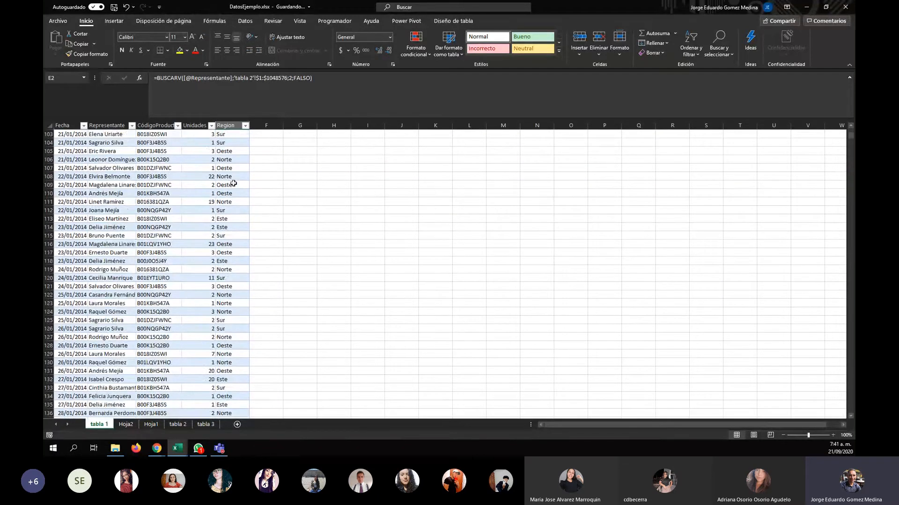
scroll(234, 205, "up", 16)
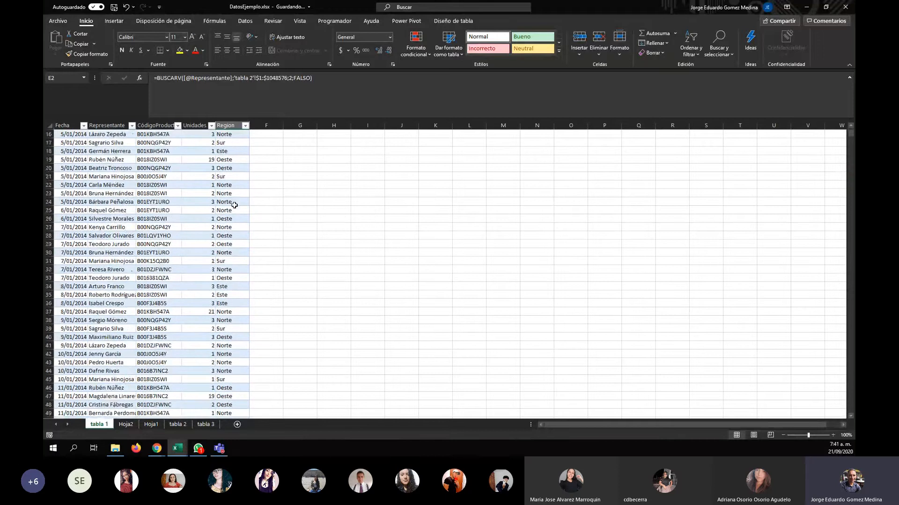
scroll(234, 205, "up", 5)
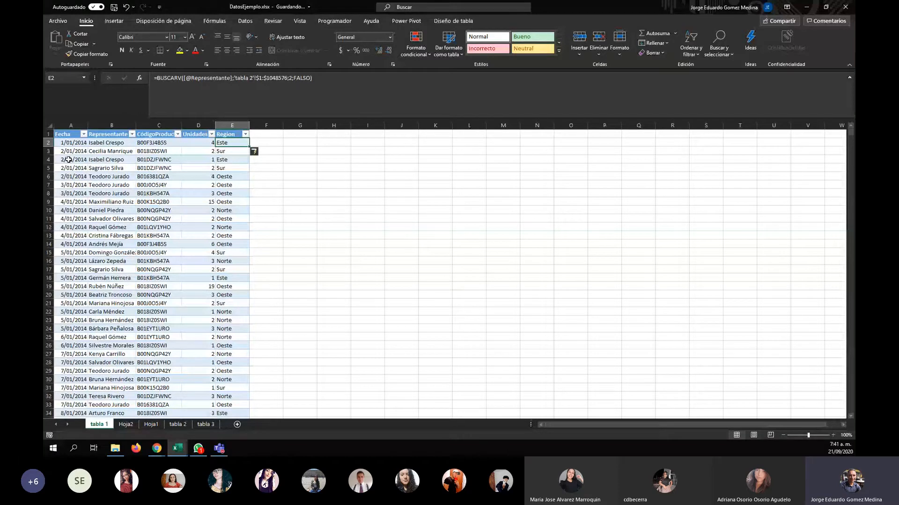
left_click(242, 185)
scroll(241, 185, "down", 14)
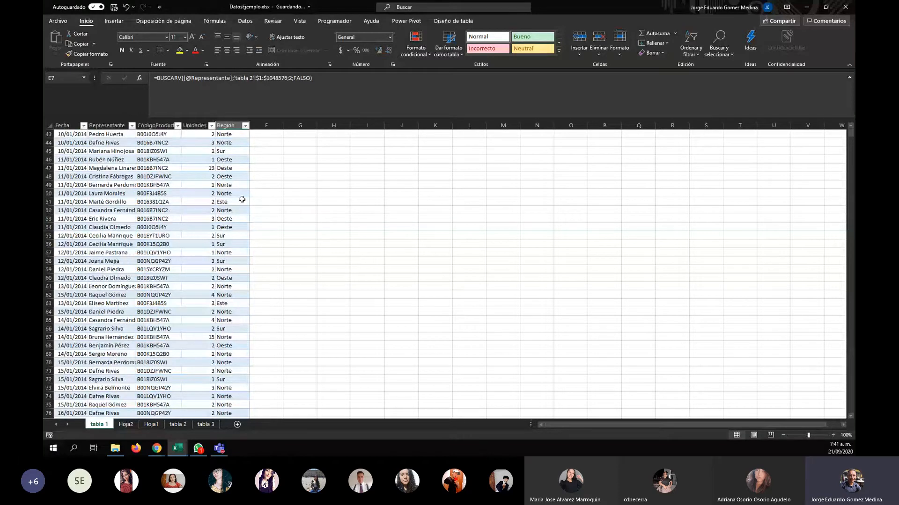
scroll(242, 199, "down", 20)
scroll(234, 237, "down", 20)
scroll(227, 267, "up", 20)
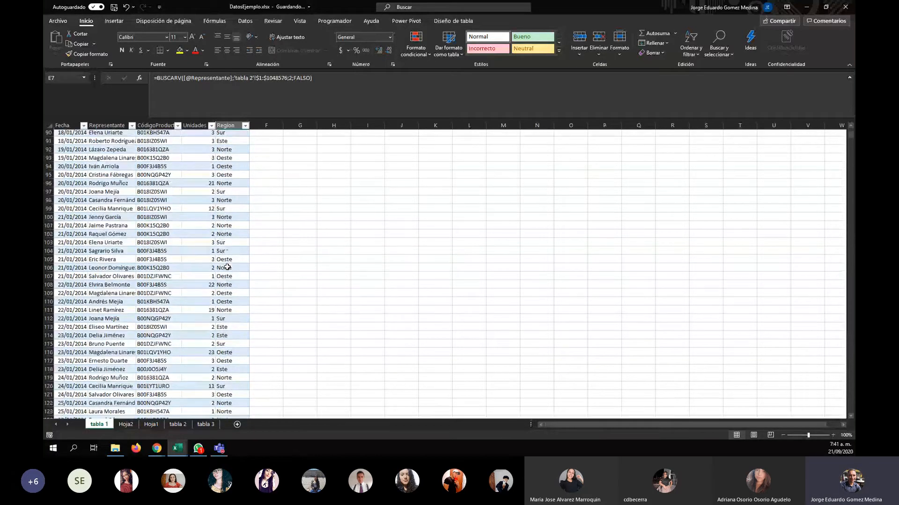
scroll(227, 267, "up", 20)
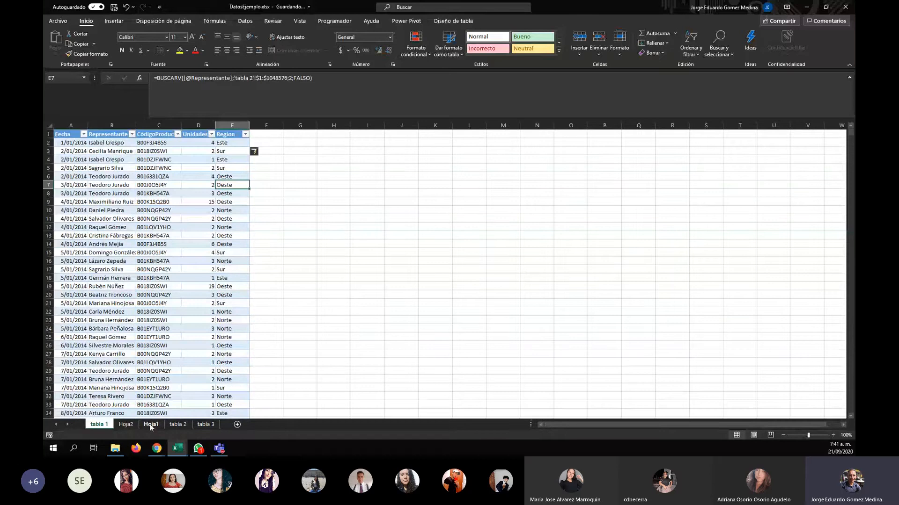
Fill the BUSCARV formula in E2 of Hoja2 down the whole Region column and check the copy in E13
left_click(126, 425)
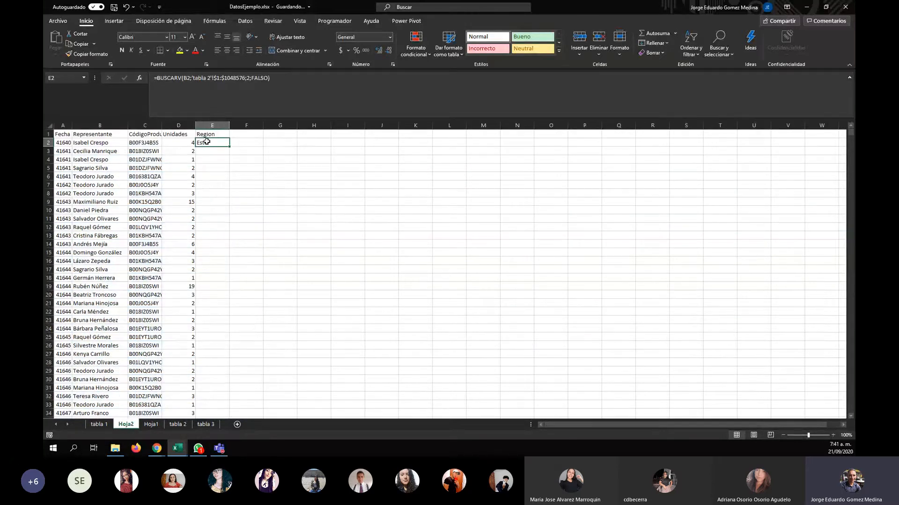
mouse_move(230, 147)
left_mouse_down()
mouse_move(219, 346)
mouse_move(228, 146)
left_mouse_up()
double_click(230, 146)
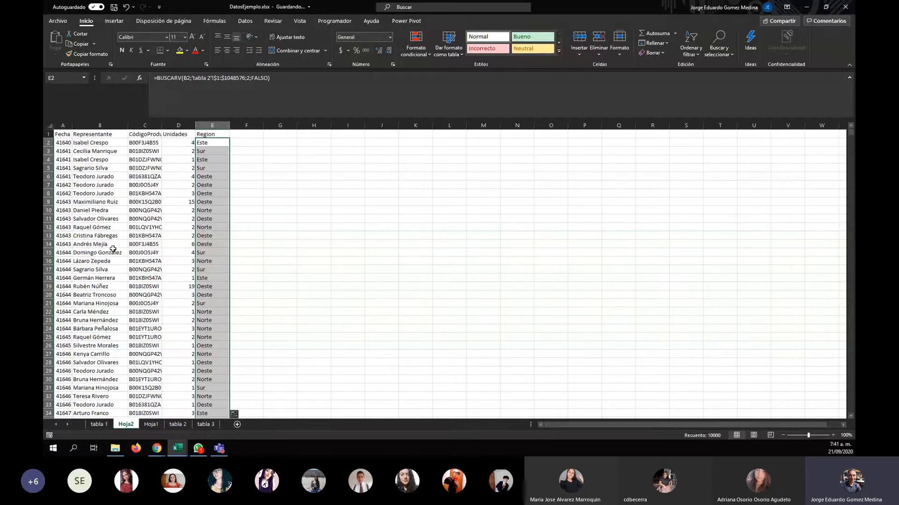
left_click(210, 236)
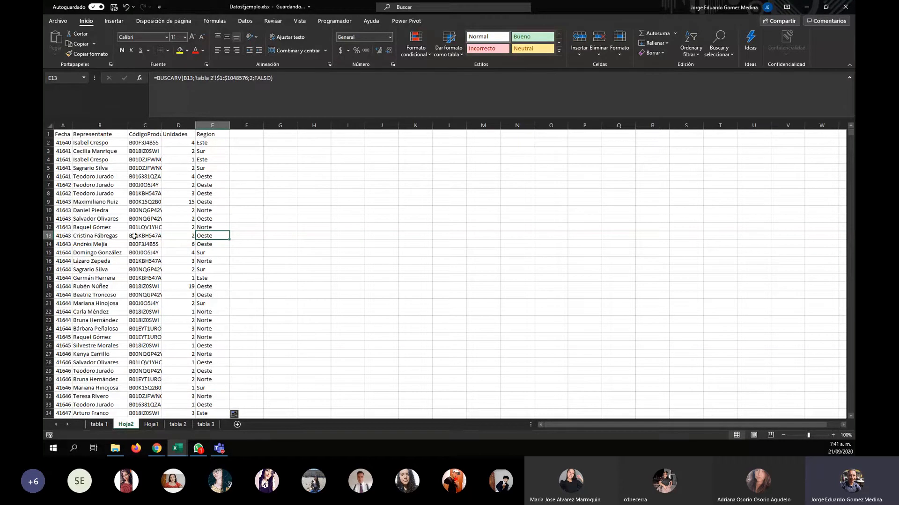
Compare the Region column of tabla 1 with the plain range on Hoja2 and the table diagram on Hoja1
left_click(98, 424)
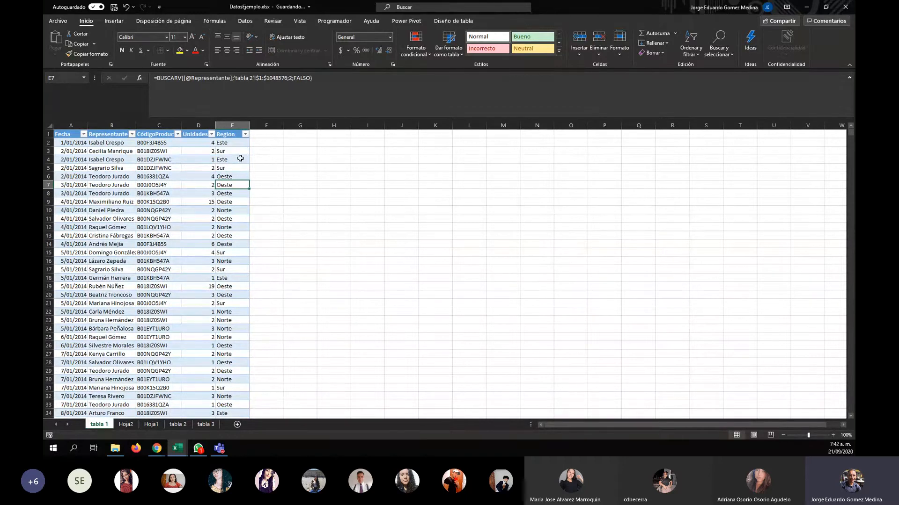
scroll(240, 159, "down", 20)
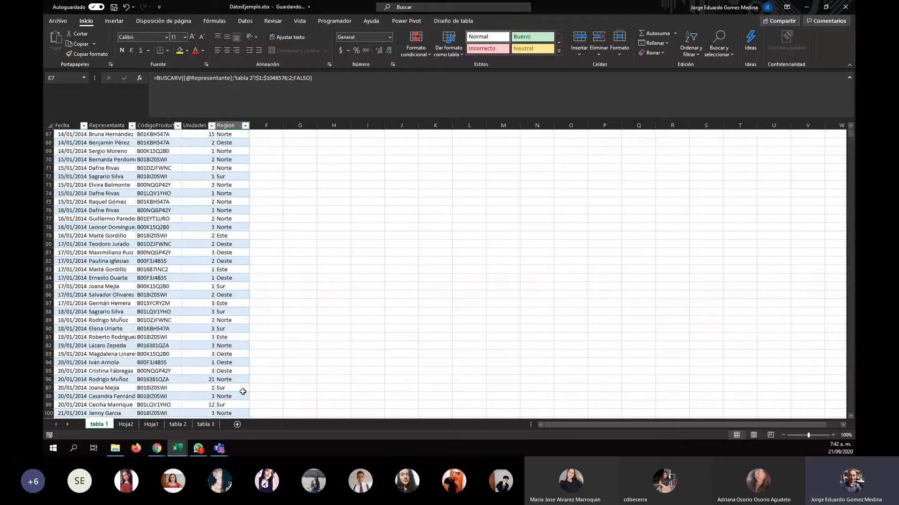
scroll(243, 392, "down", 16)
scroll(226, 304, "up", 20)
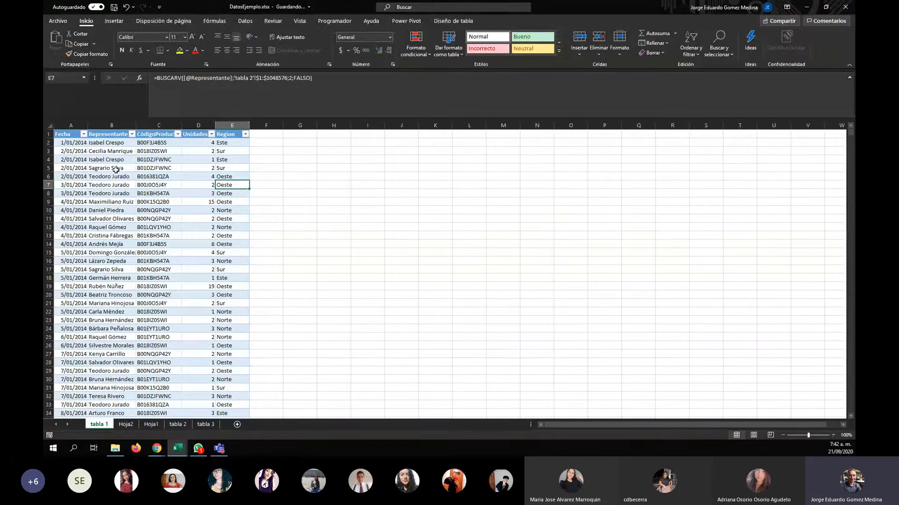
left_click(152, 424)
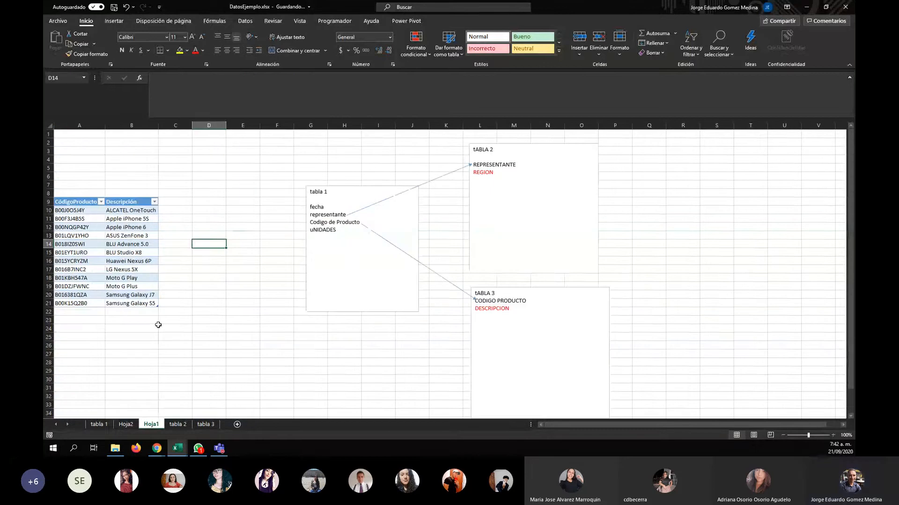
left_click(126, 424)
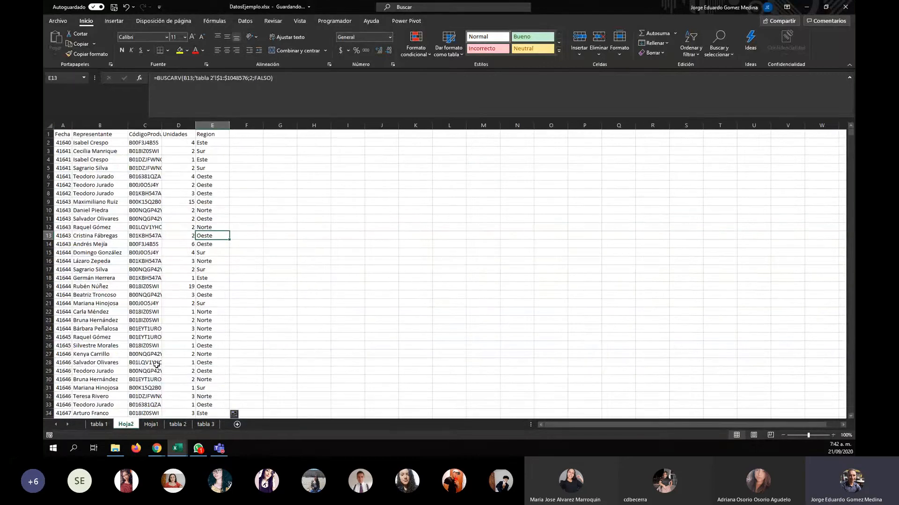
left_click(96, 426)
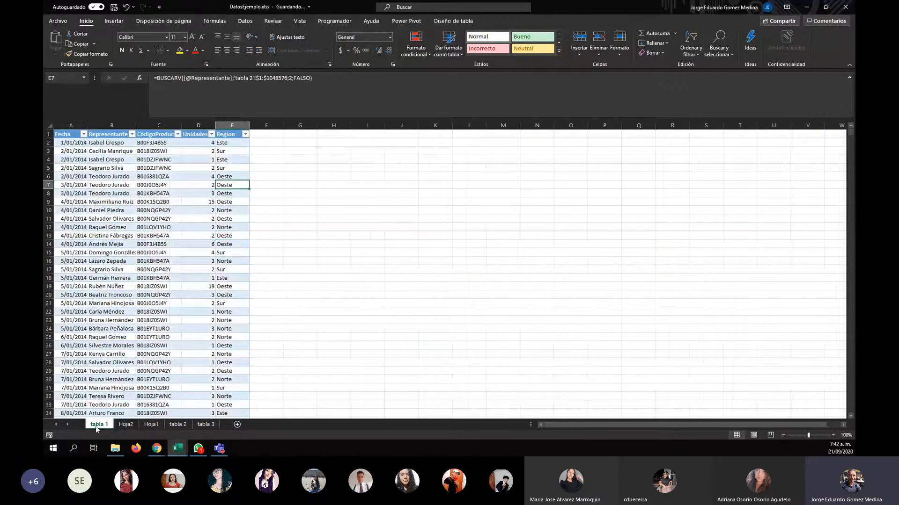
Examine the Representante column of tabla 1 and the matching Representante and Region columns on sheet tabla 2
left_click(103, 133)
left_click(104, 126)
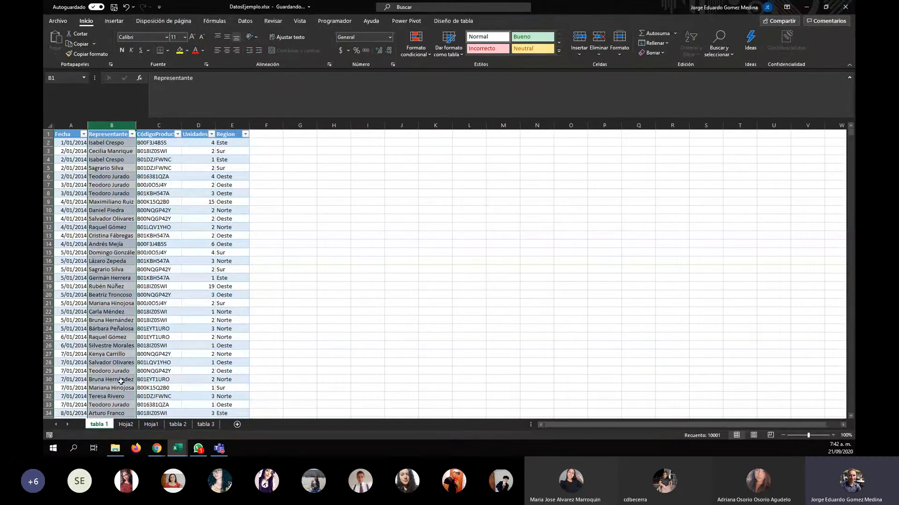
left_click(178, 424)
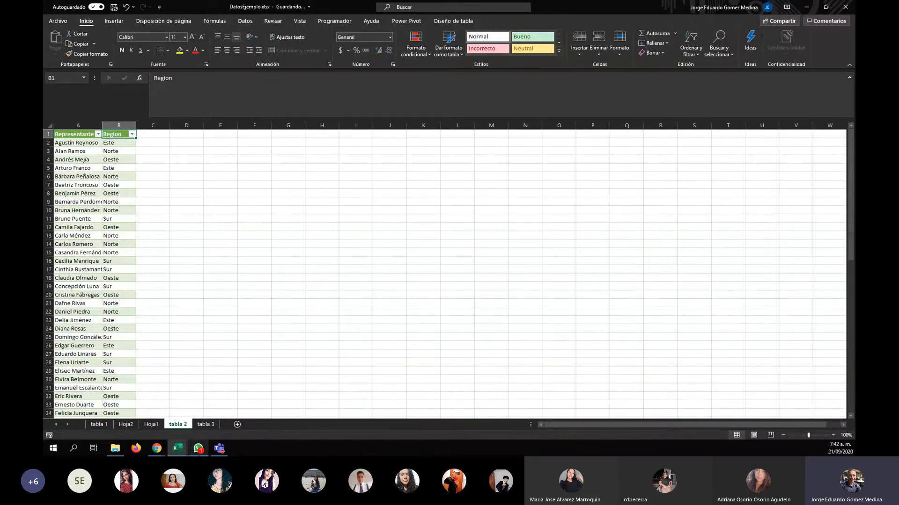
Switch to Chrome and read page 3 of the Power Pivot example PDF on adding the Región column from Tabla2 to Tabla1
left_click(161, 450)
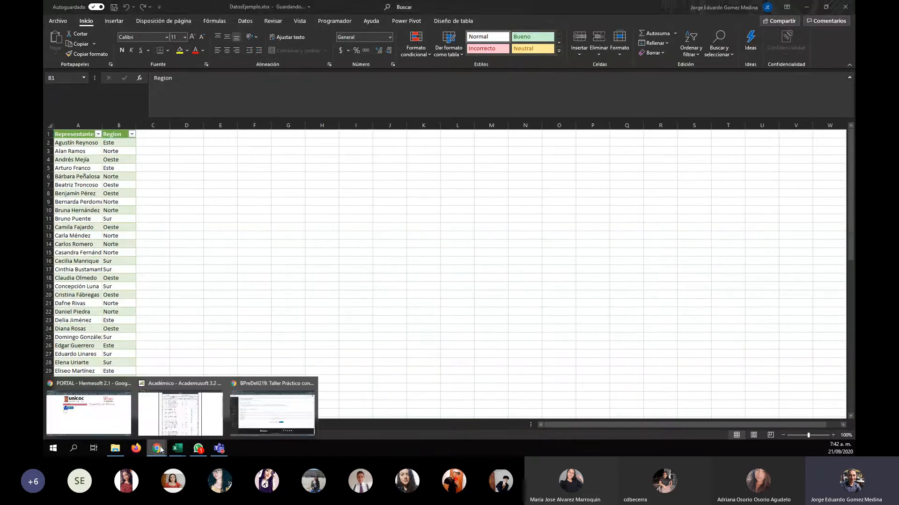
left_click(298, 415)
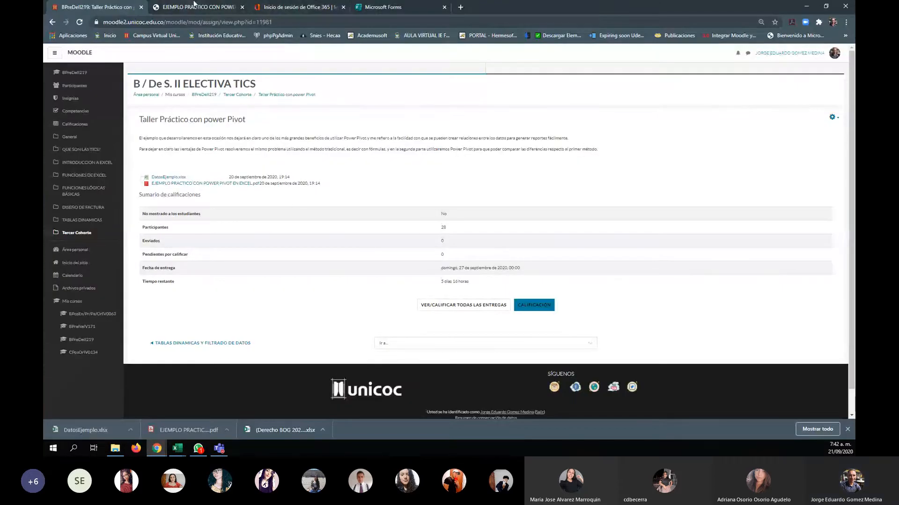
left_click(194, 6)
scroll(419, 207, "up", 10)
scroll(418, 206, "up", 13)
scroll(419, 206, "down", 6)
scroll(418, 207, "down", 3)
scroll(396, 238, "down", 1)
scroll(397, 238, "down", 1)
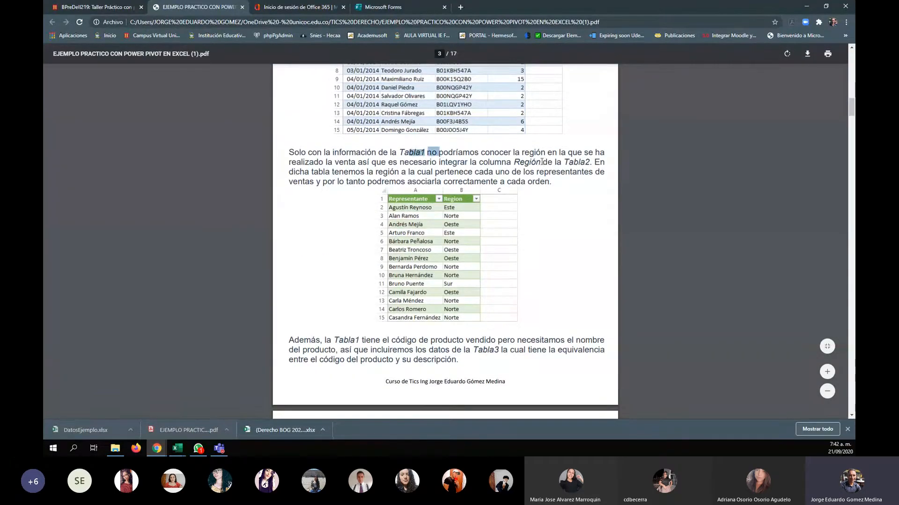
left_click_drag(564, 162, 607, 162)
scroll(433, 251, "down", 5)
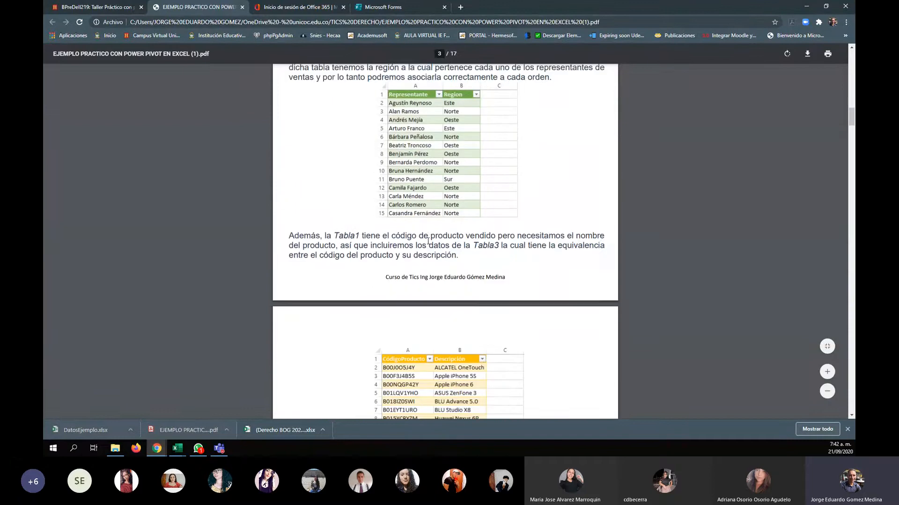
scroll(431, 232, "down", 8)
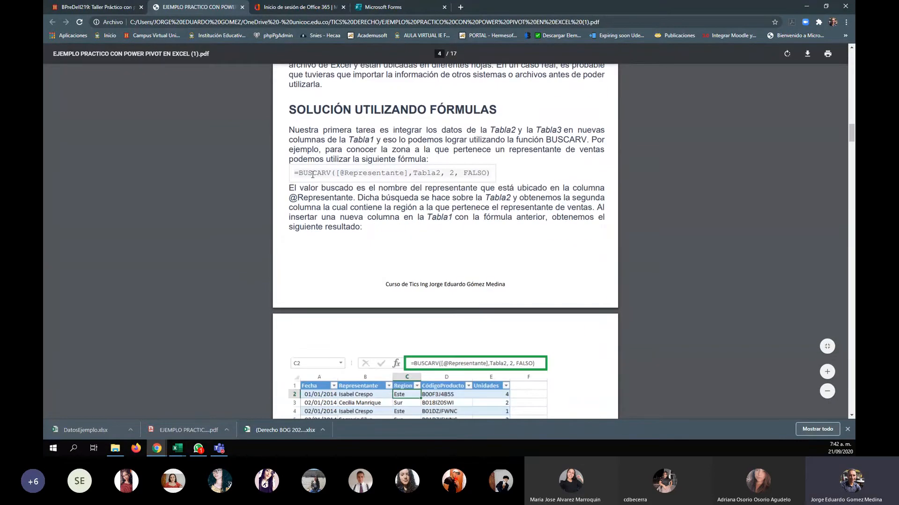
left_click_drag(311, 173, 488, 173)
scroll(510, 187, "down", 4)
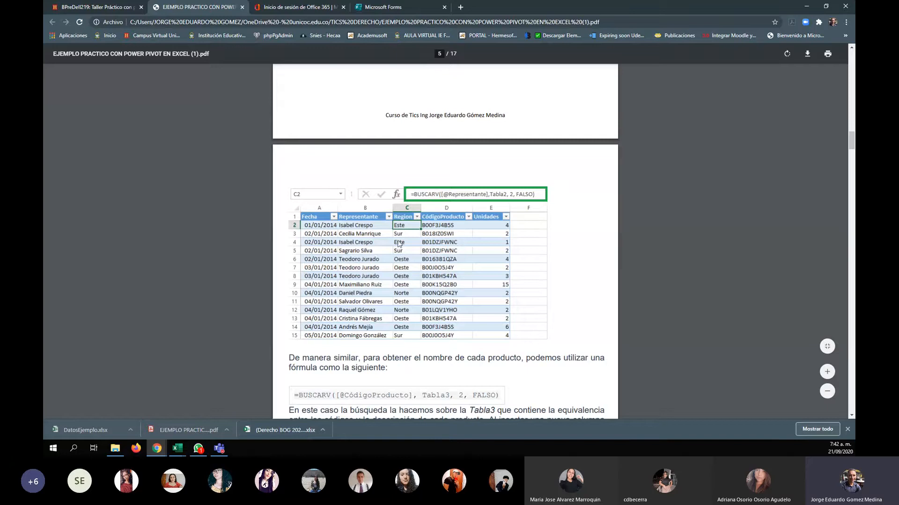
scroll(405, 253, "down", 2)
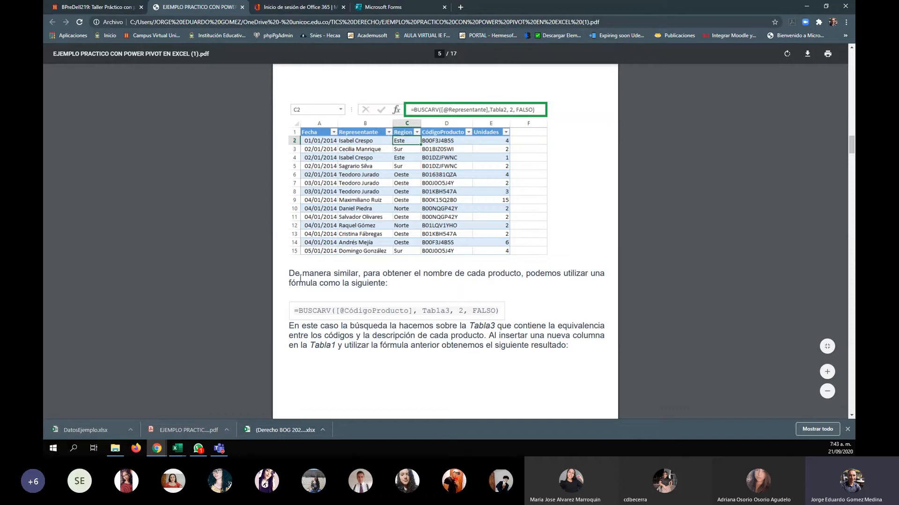
left_click_drag(309, 276, 600, 279)
scroll(367, 260, "down", 3)
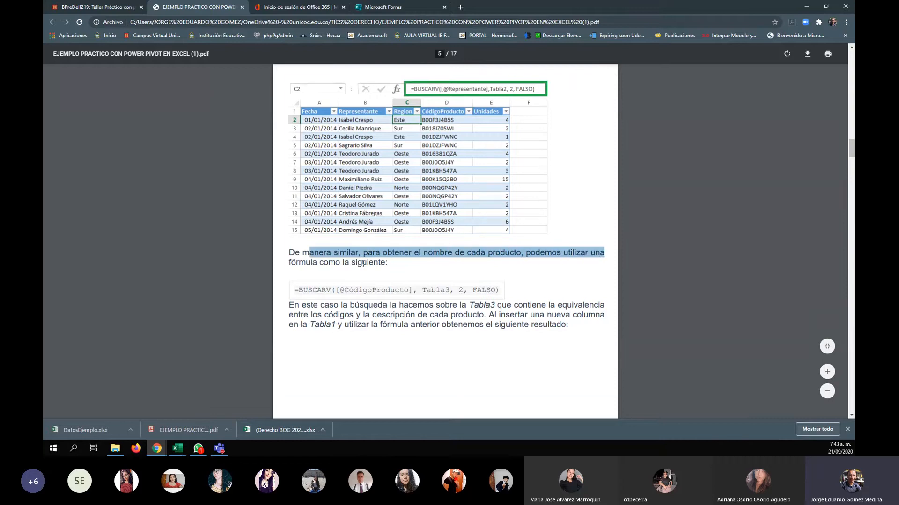
left_click_drag(299, 184, 500, 186)
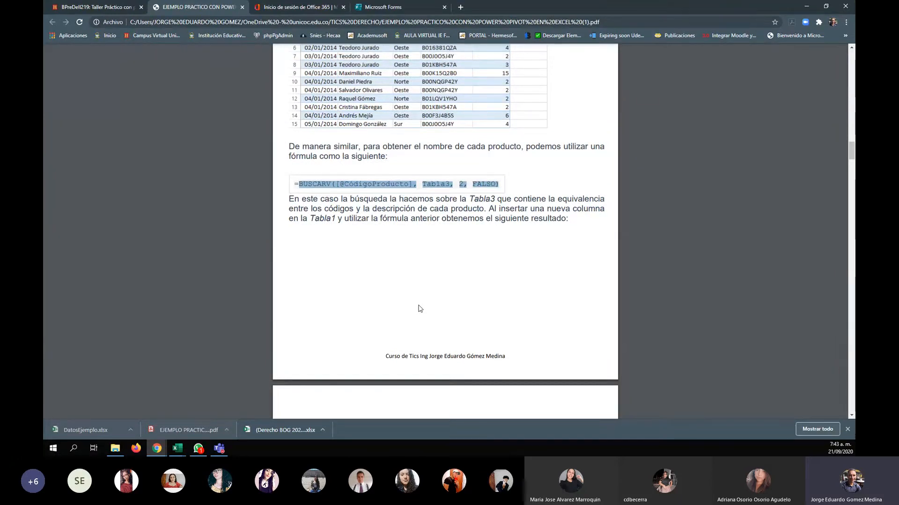
scroll(419, 309, "up", 7)
scroll(419, 309, "up", 7)
scroll(344, 248, "down", 4)
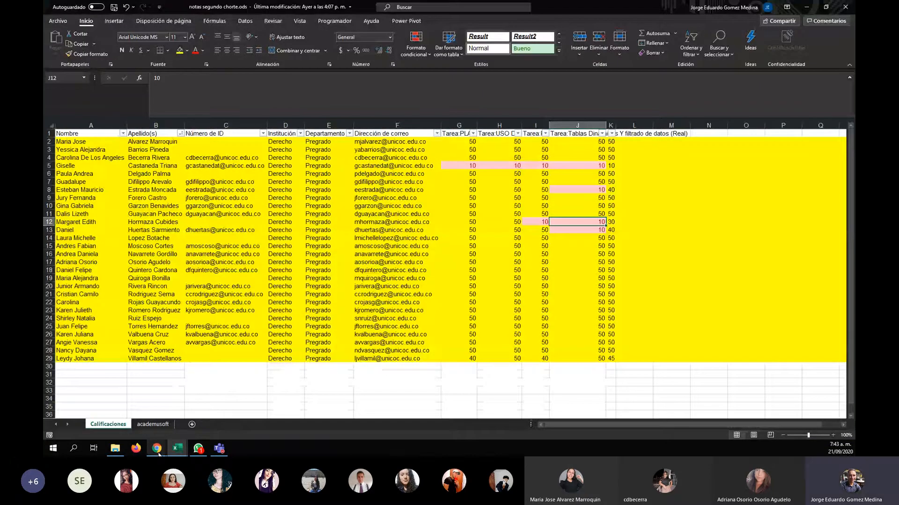
Minimize the grades workbook in Excel and close Parcial Fctura LV.xlsm without saving its changes
left_click(178, 448)
left_click(807, 6)
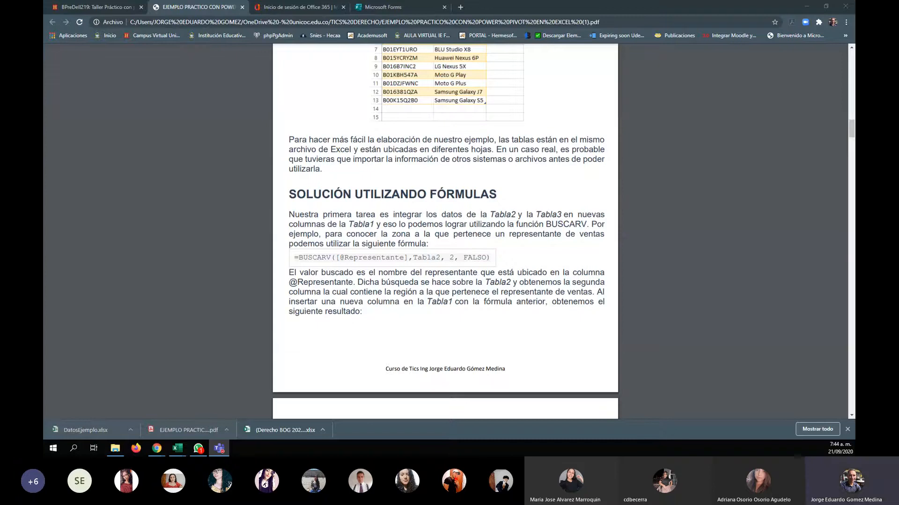
mouse_move(176, 449)
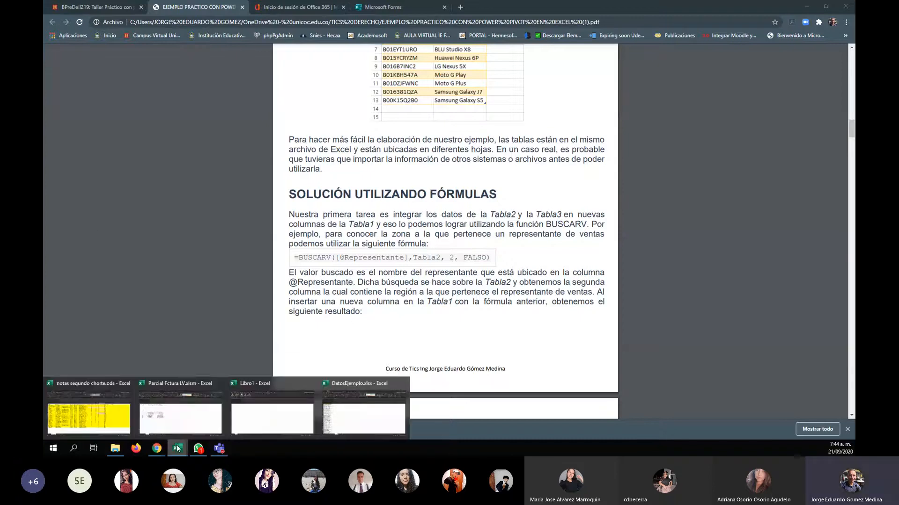
mouse_move(187, 424)
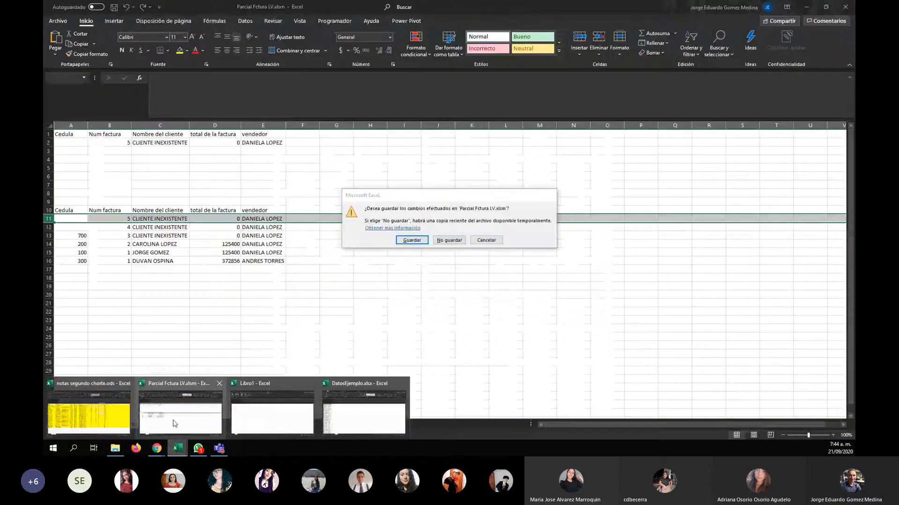
left_click(174, 424)
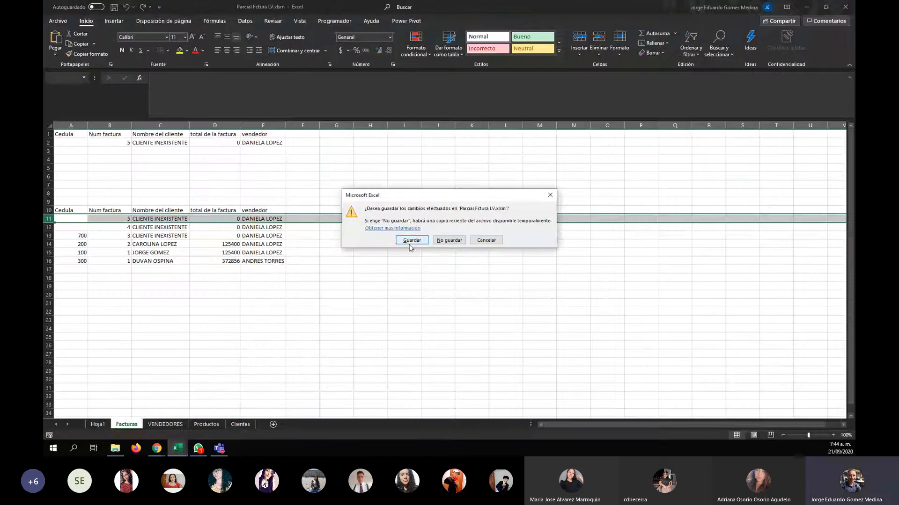
left_click(447, 241)
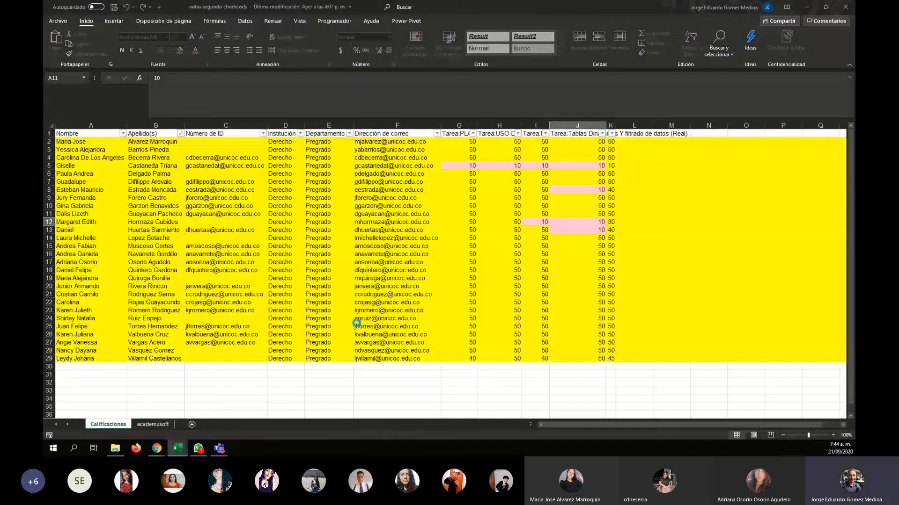
Close the blank workbook Libro1 and switch to DatosEjemplo.xlsx
mouse_move(173, 448)
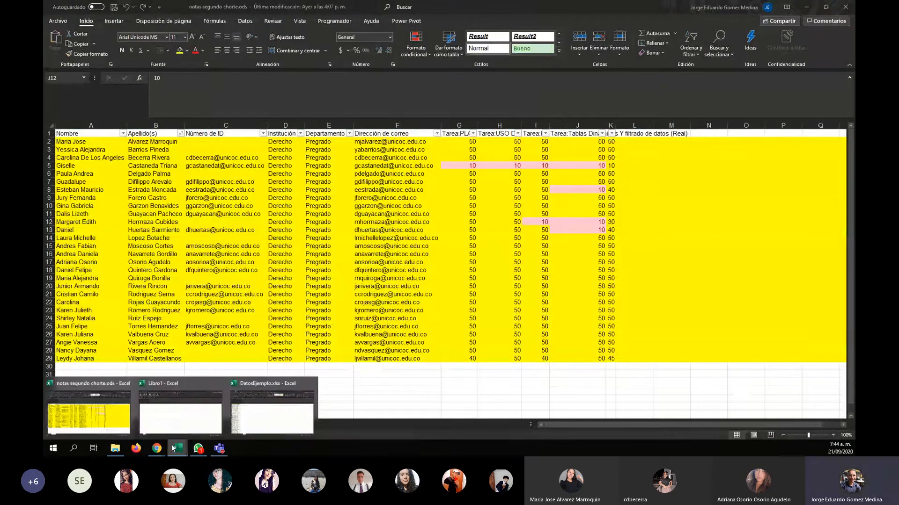
left_click(191, 417)
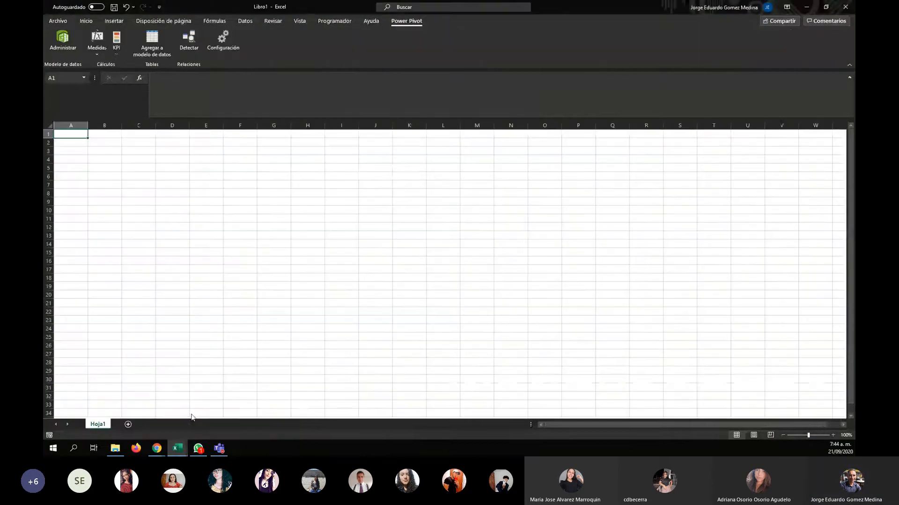
left_click(845, 7)
mouse_move(178, 448)
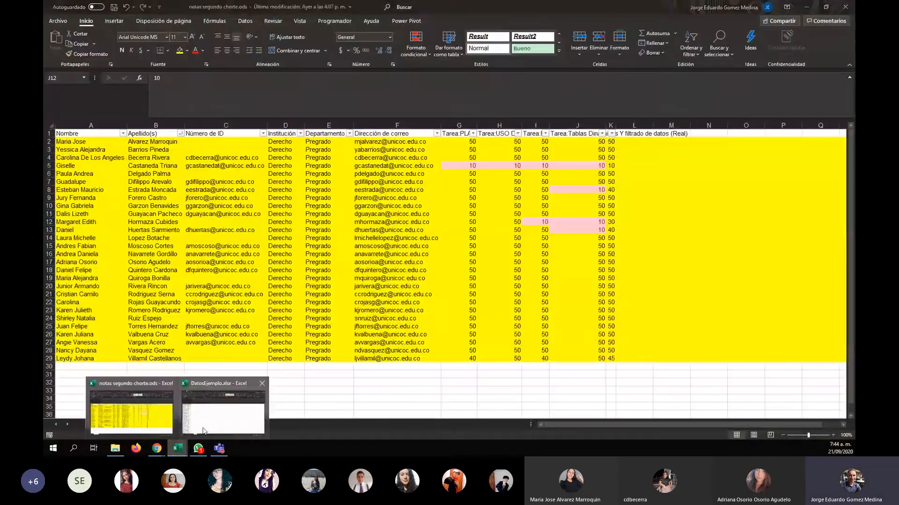
left_click(203, 431)
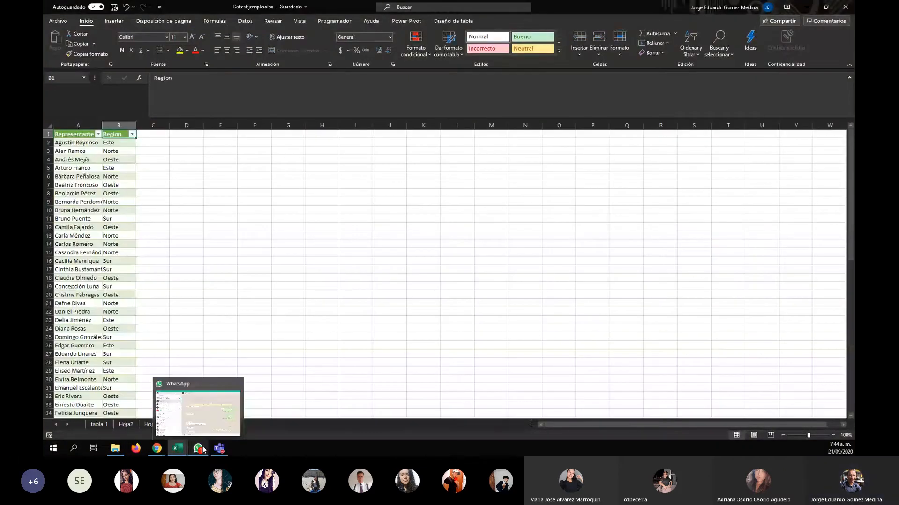
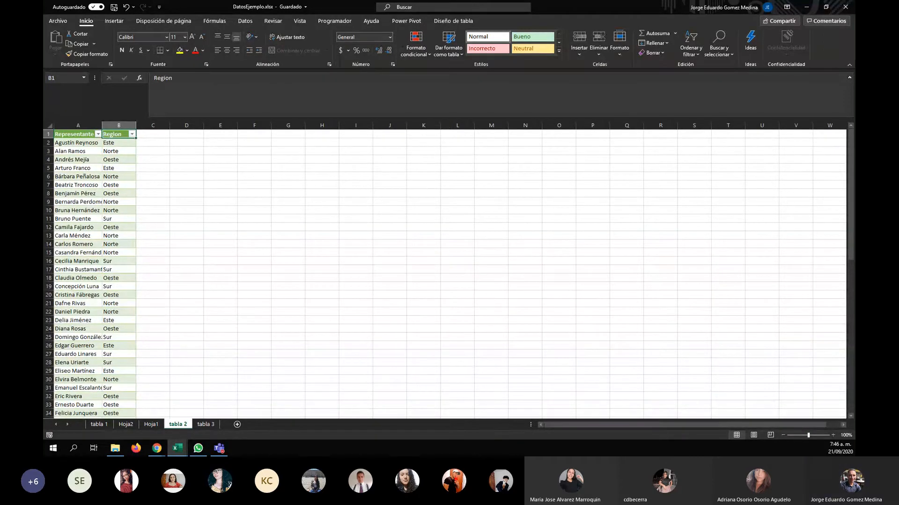
Compare the Representante column of tabla 1 with the Representante column on sheet tabla 2, looking at Hoja2 in between
left_click(243, 293)
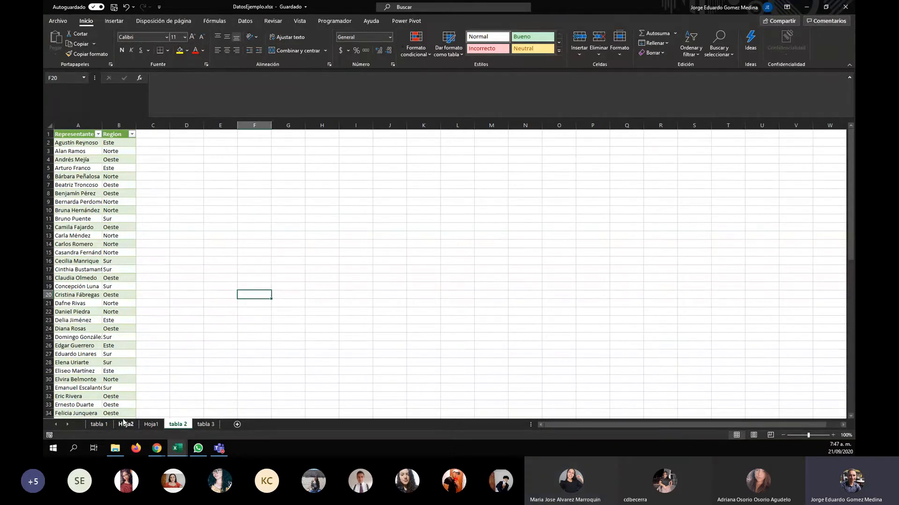
left_click(107, 424)
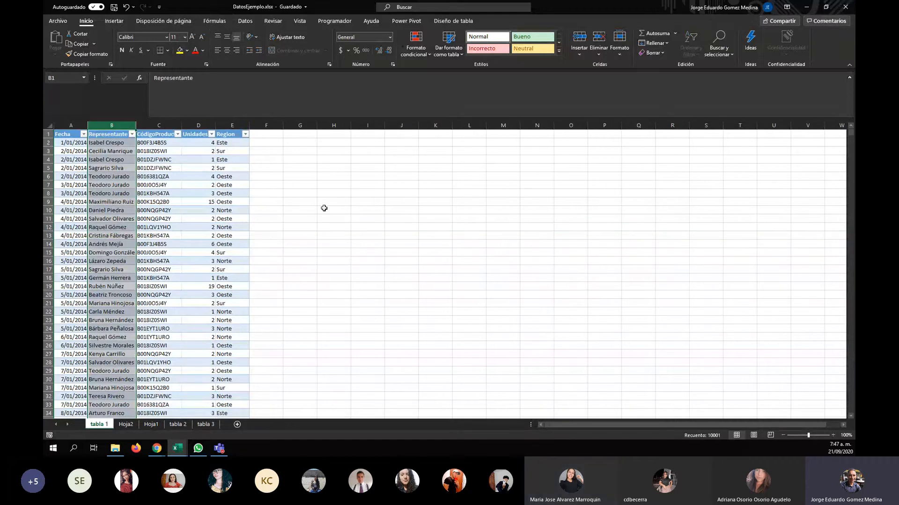
left_click(323, 209)
left_click_drag(106, 144, 94, 415)
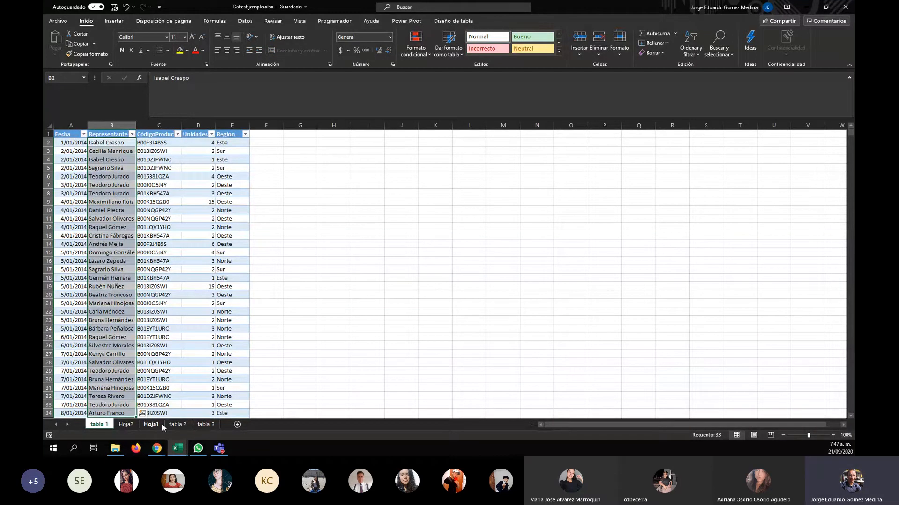
left_click(126, 424)
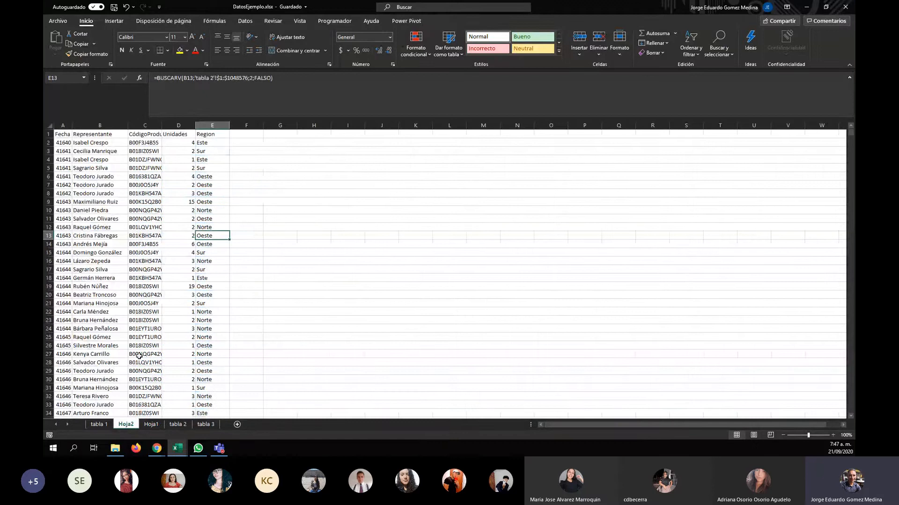
left_click(178, 424)
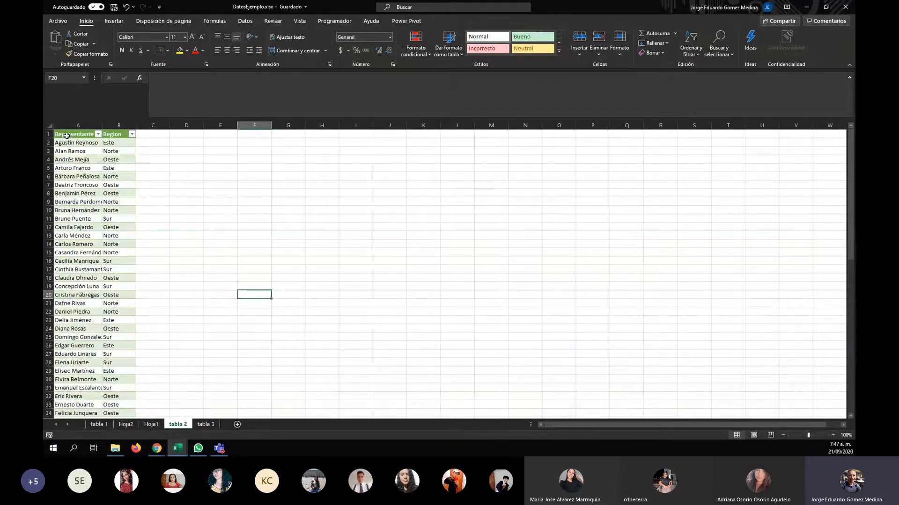
left_click_drag(67, 136, 73, 412)
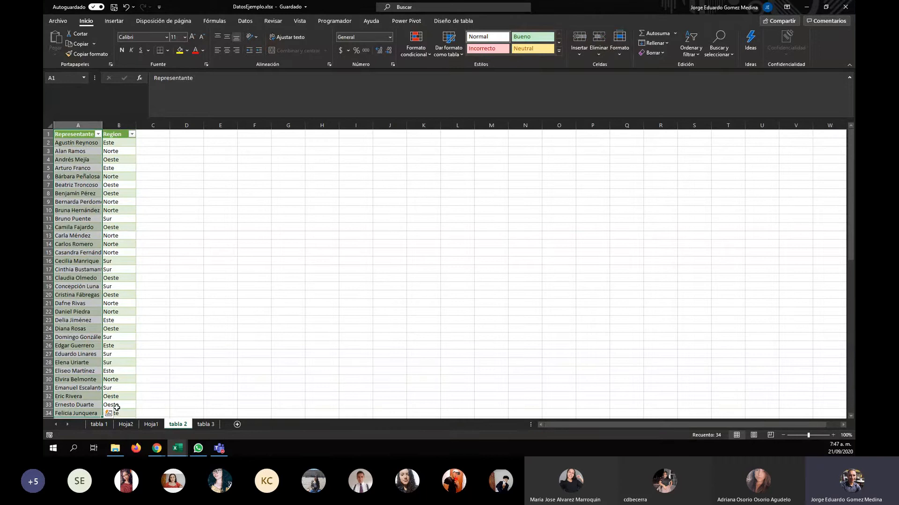
left_click(99, 425)
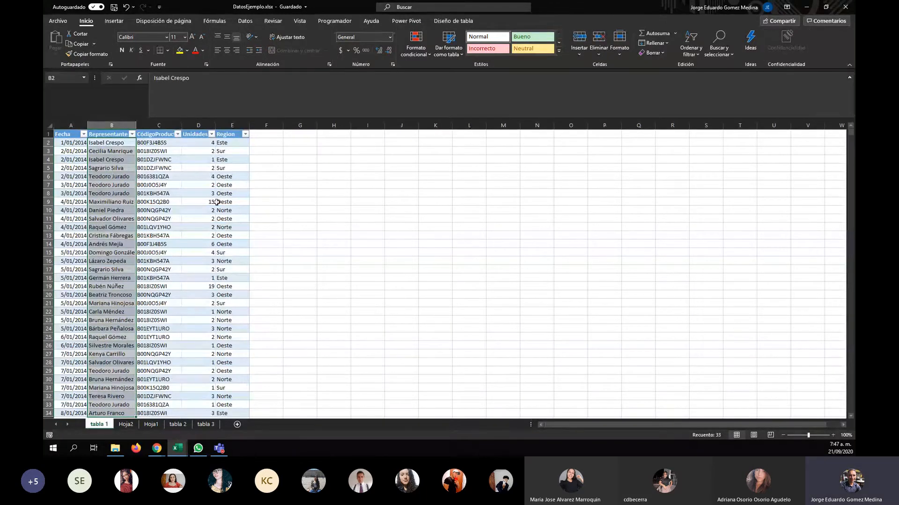
left_click(177, 425)
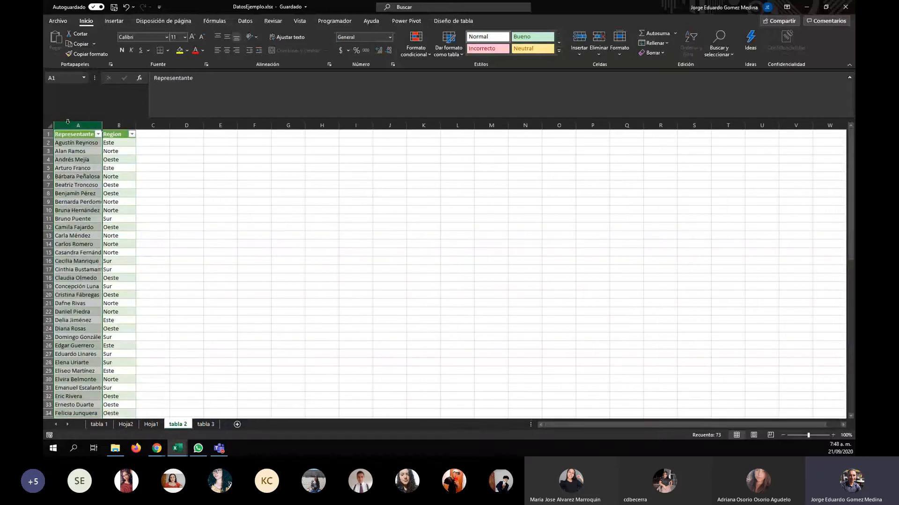
Try to reorder tabla 2 by cutting the Representante column and inserting it before column B, then undo it and cancel the cut
right_click(67, 124)
left_click(88, 133)
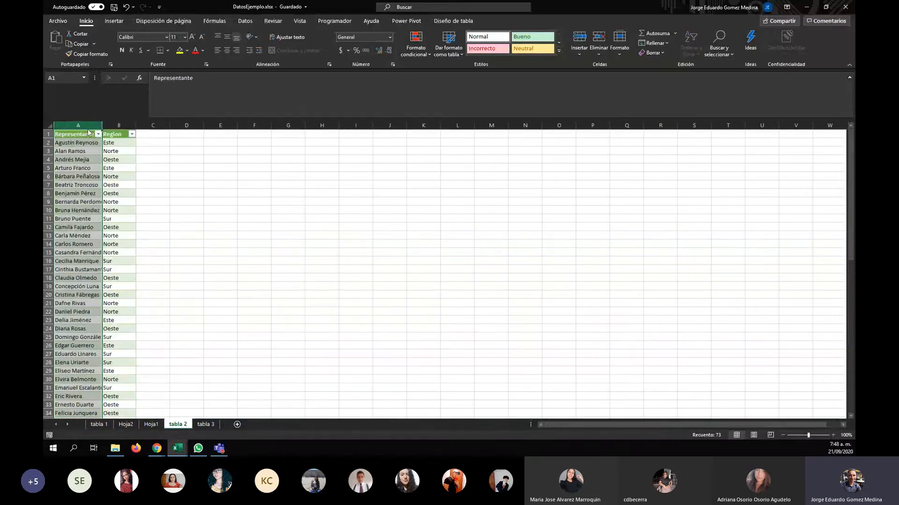
left_click(124, 125)
right_click(129, 126)
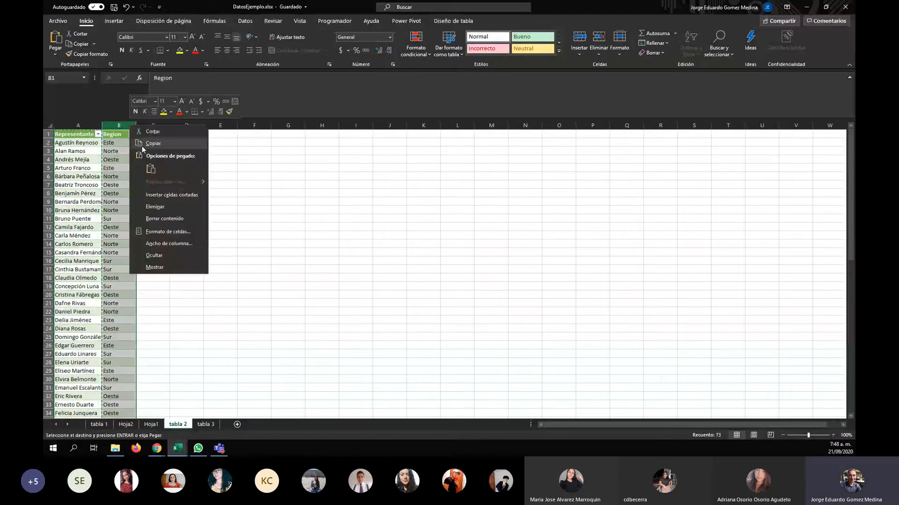
left_click(169, 195)
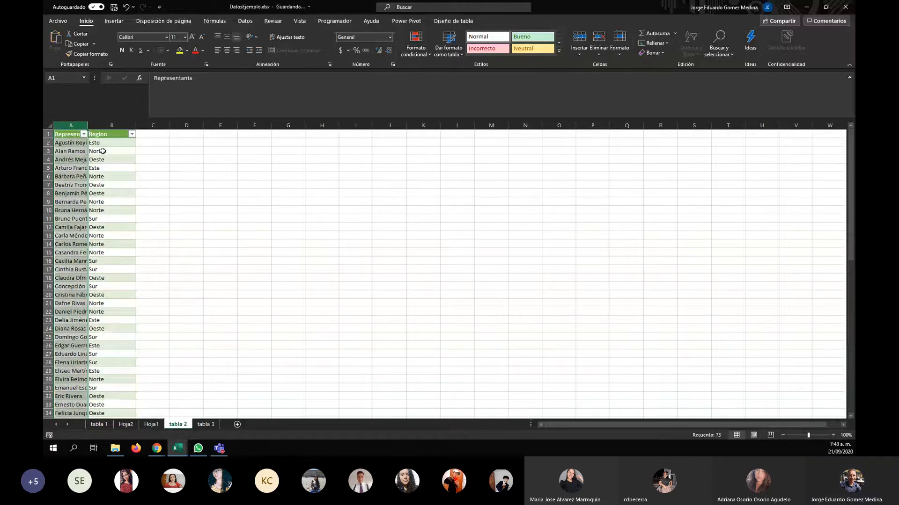
key("ctrl+z")
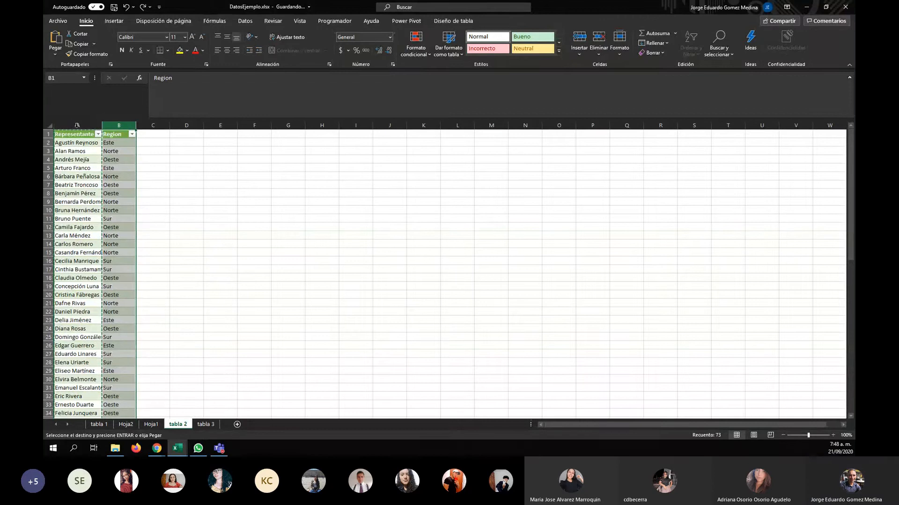
left_click(77, 125)
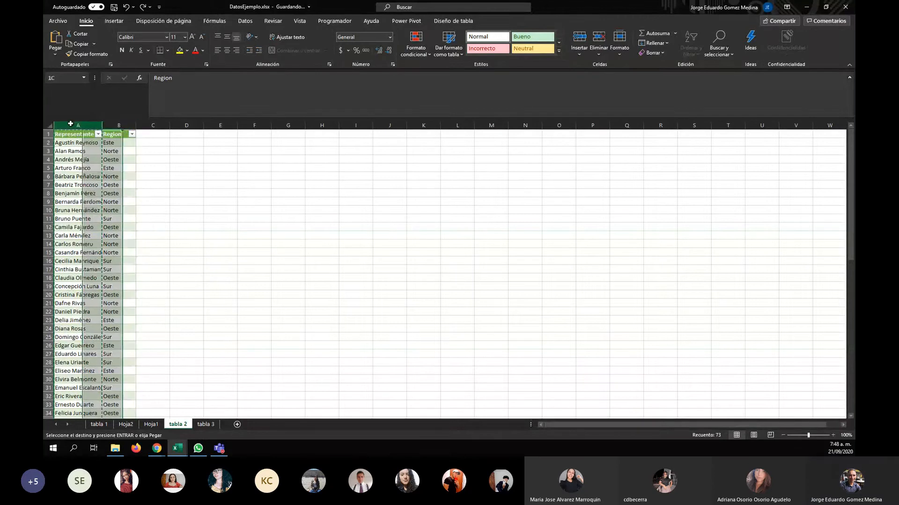
left_click(302, 242)
key("Escape")
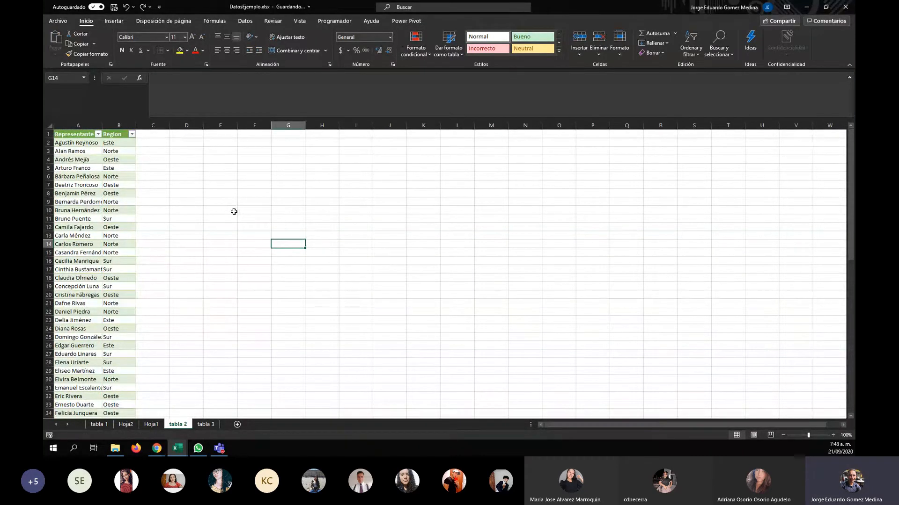
Move the Representante column of tabla 2 after Region by inserting the cut cells at column C, and check the Region lookup on tabla 1
right_click(79, 125)
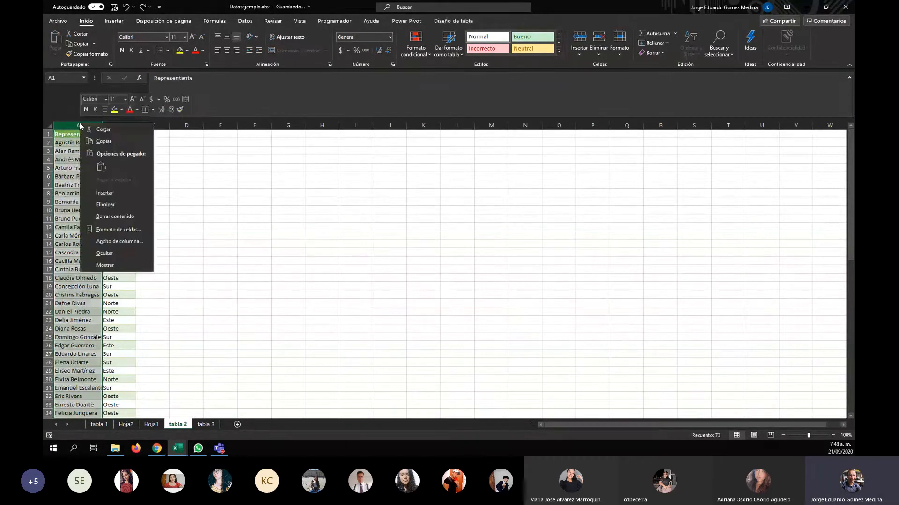
left_click(103, 129)
right_click(150, 126)
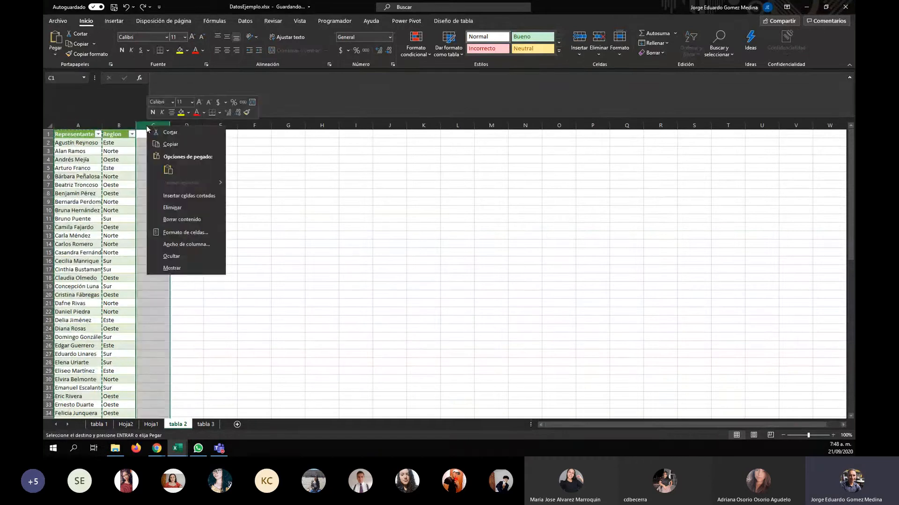
left_click(174, 195)
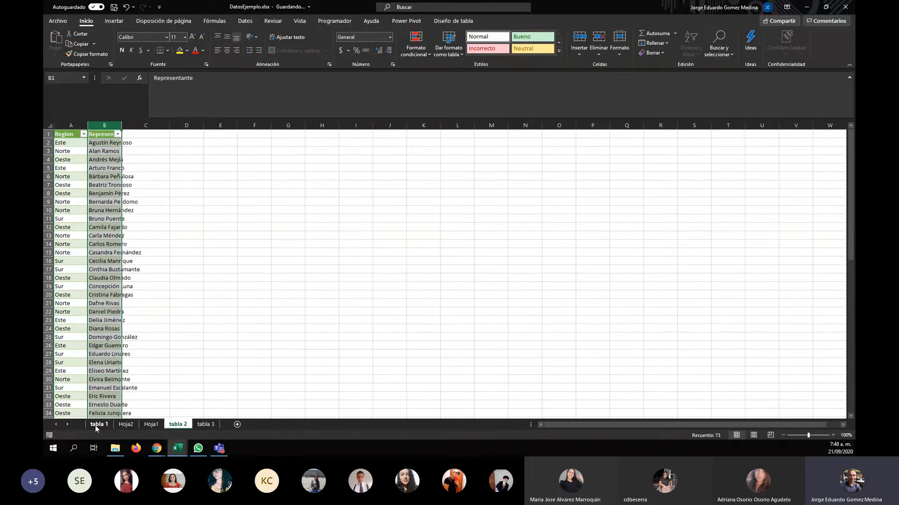
left_click(97, 425)
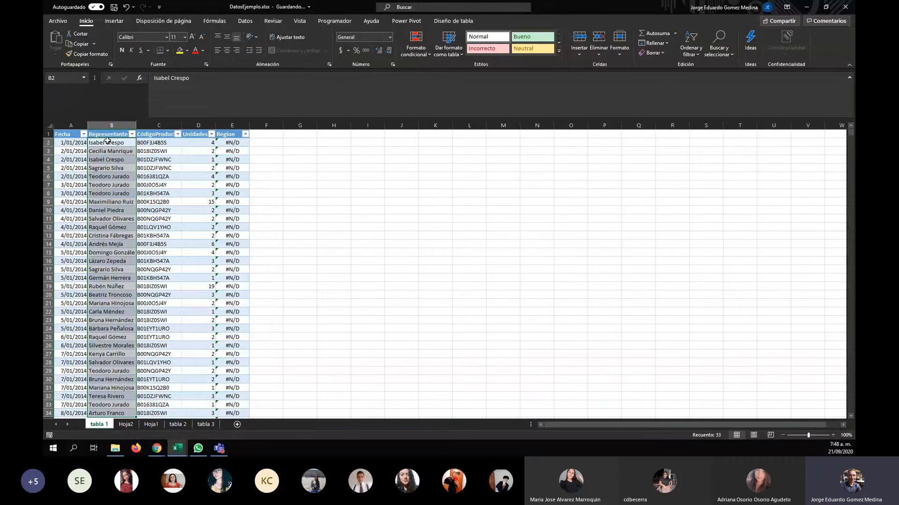
Examine the Region lookup formula on tabla 1 and compare it with the column order of sheet tabla 2
left_click(226, 142)
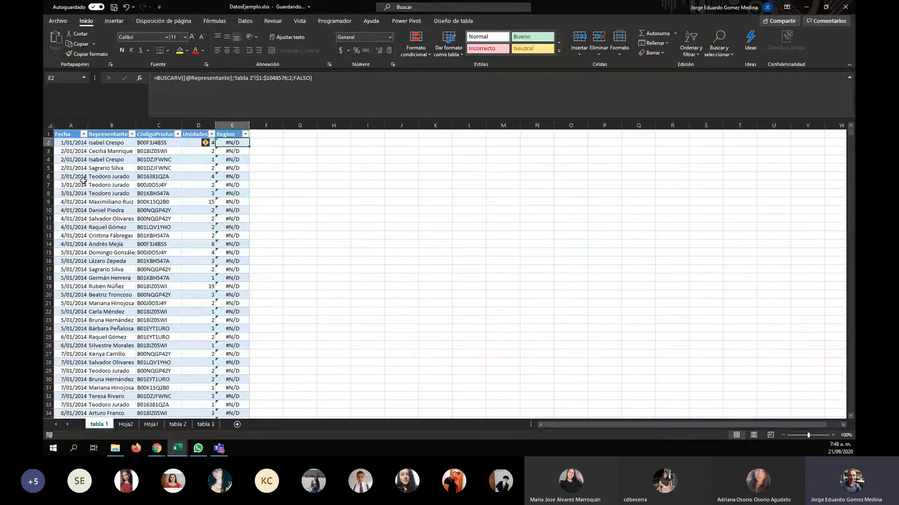
left_click(98, 143)
left_click(237, 141)
left_click(178, 424)
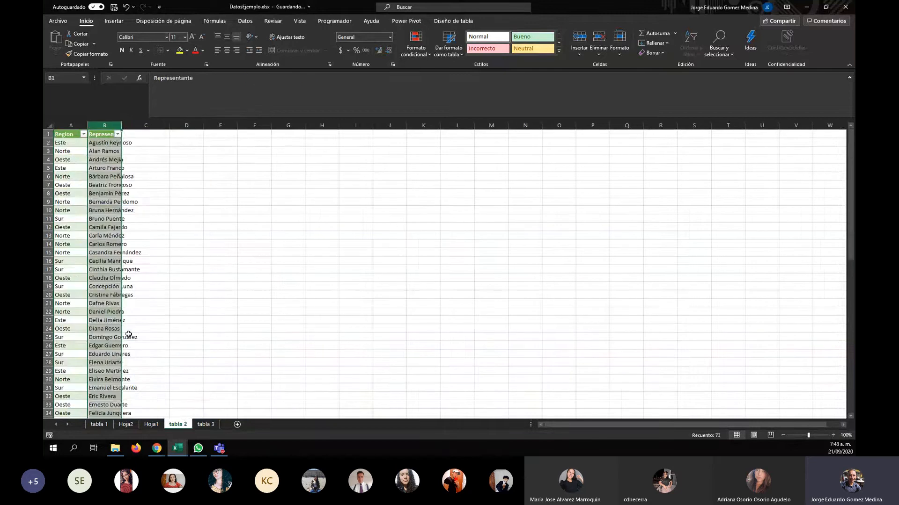
right_click(104, 124)
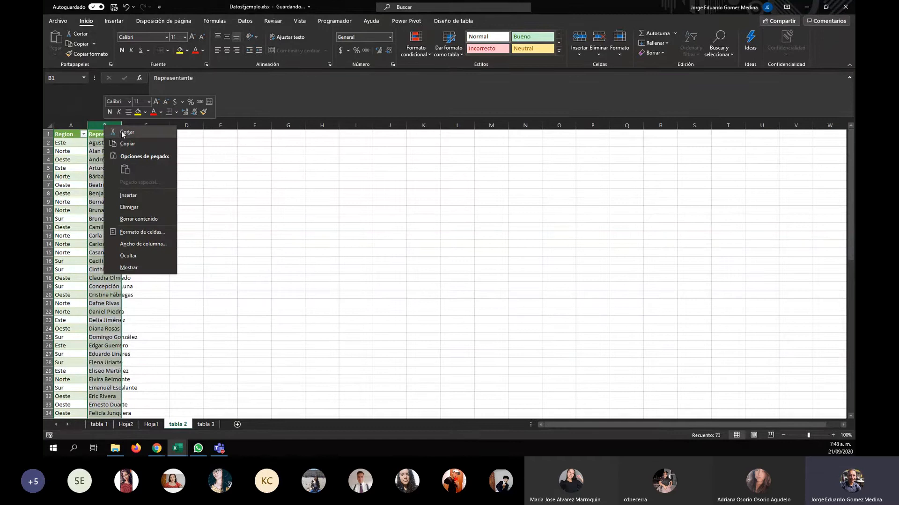
left_click(103, 427)
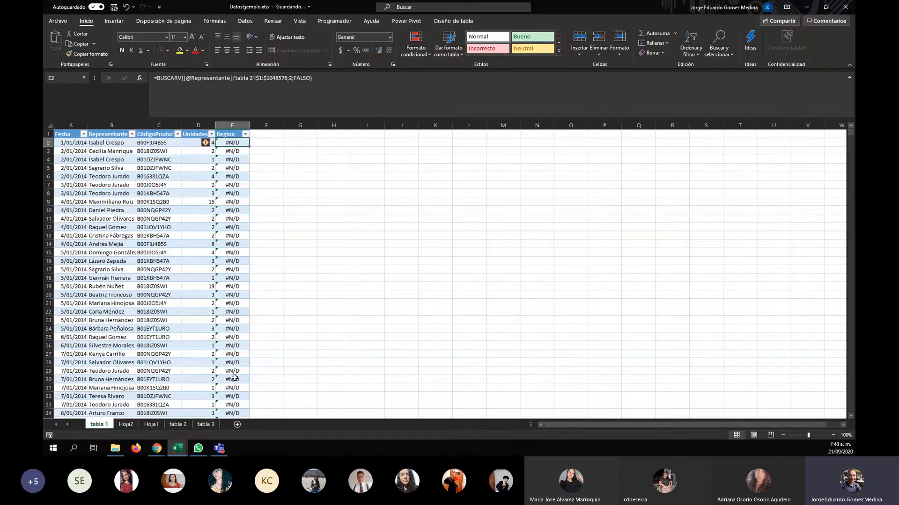
left_click(179, 424)
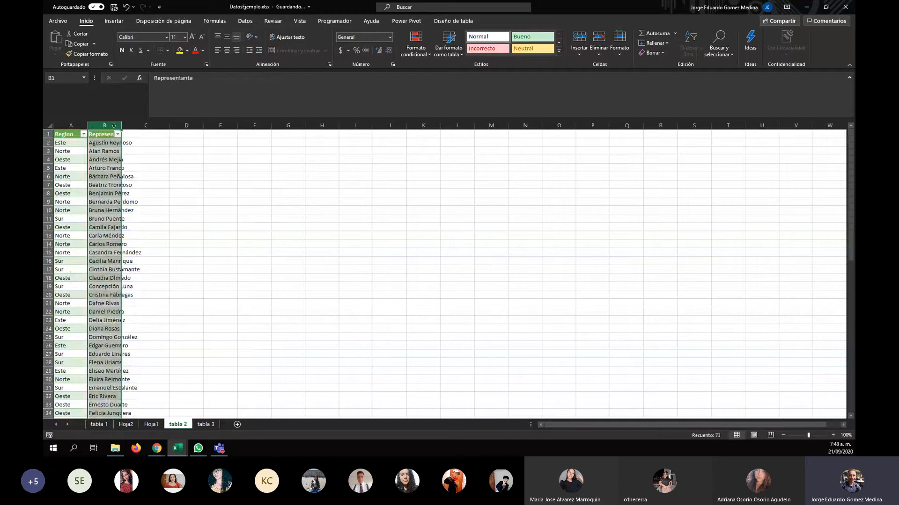
Move the Representante column of tabla 2 before Region by inserting the cut cells at column A
left_click(107, 125)
right_click(107, 123)
left_click(124, 133)
left_click(62, 124)
right_click(63, 124)
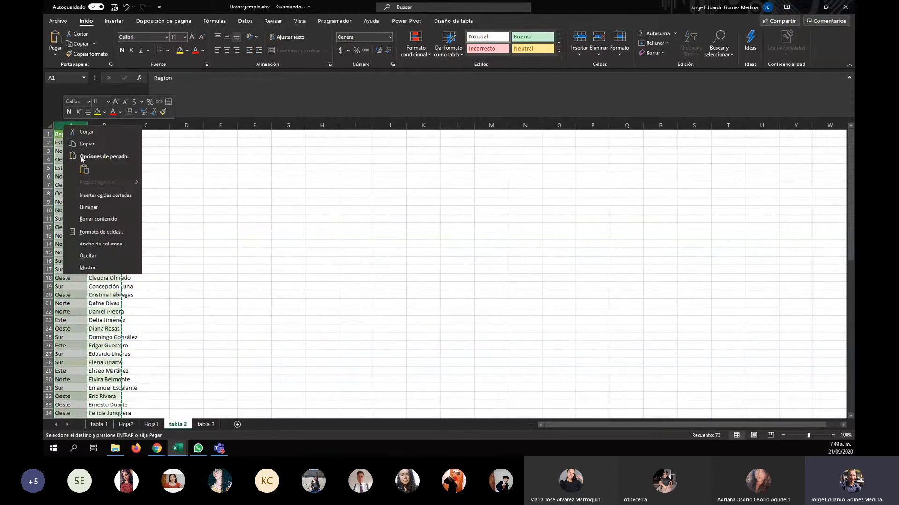
left_click(96, 194)
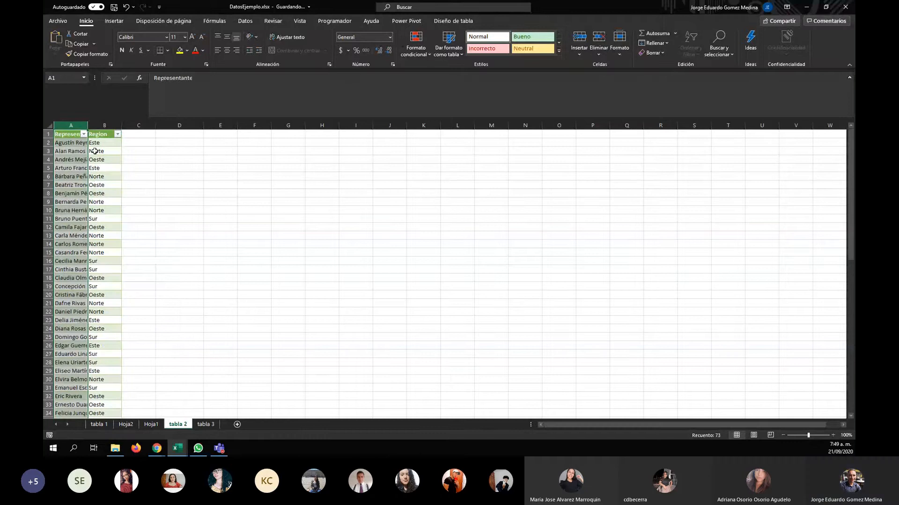
Check the Region column results on tabla 1 and compare its Representante column with sheet tabla 2
left_click(97, 424)
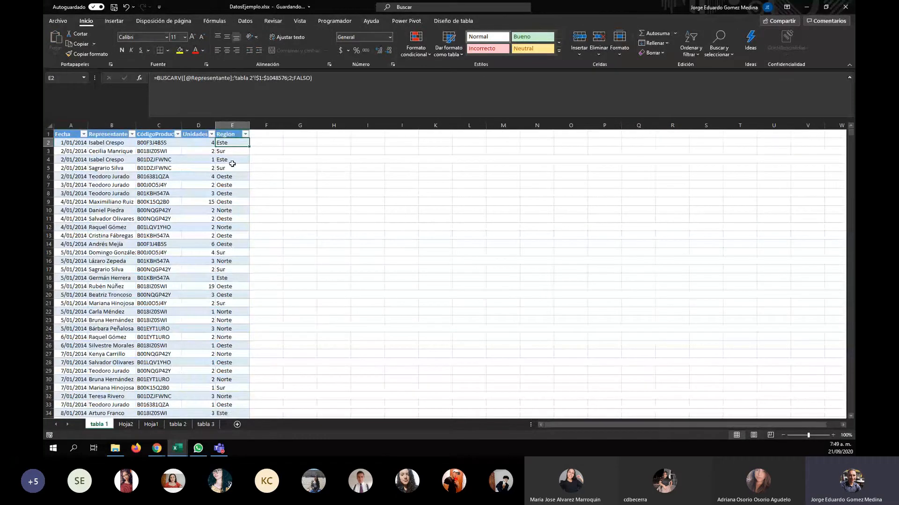
scroll(233, 205, "down", 3)
scroll(237, 257, "down", 13)
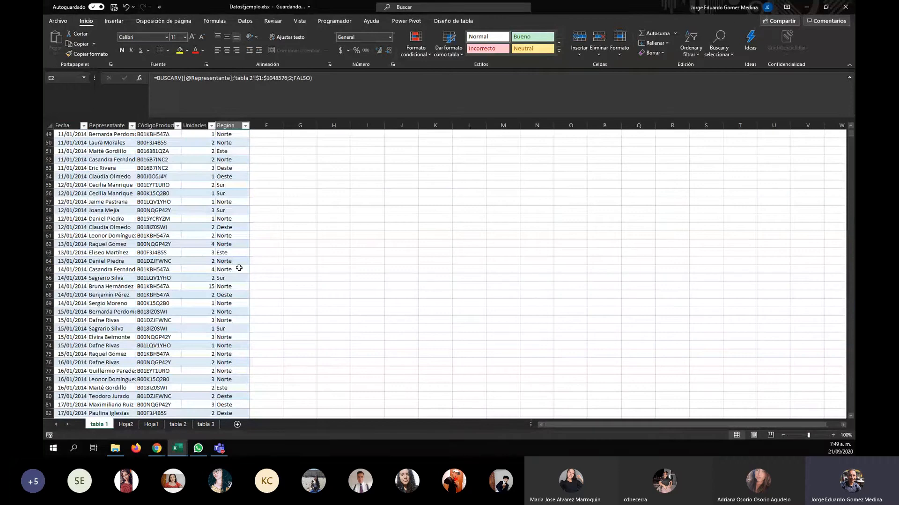
scroll(240, 268, "up", 16)
left_click(104, 124)
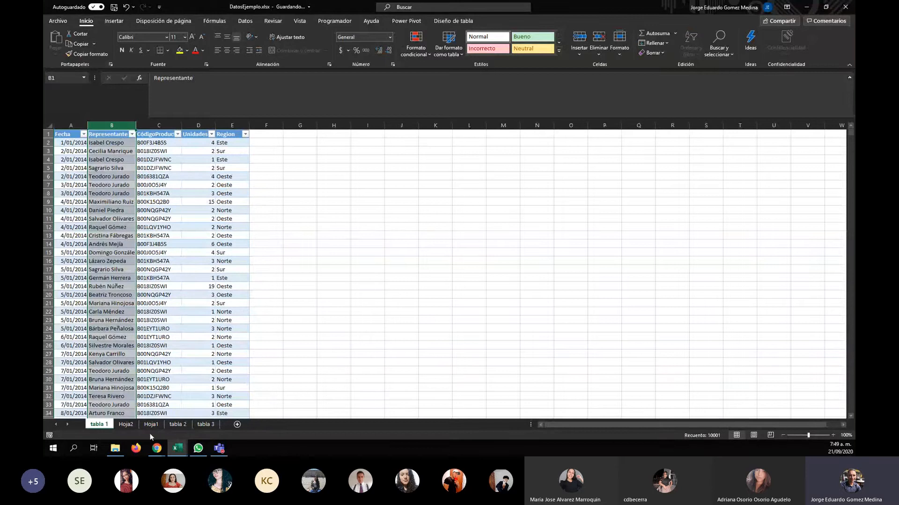
left_click(180, 425)
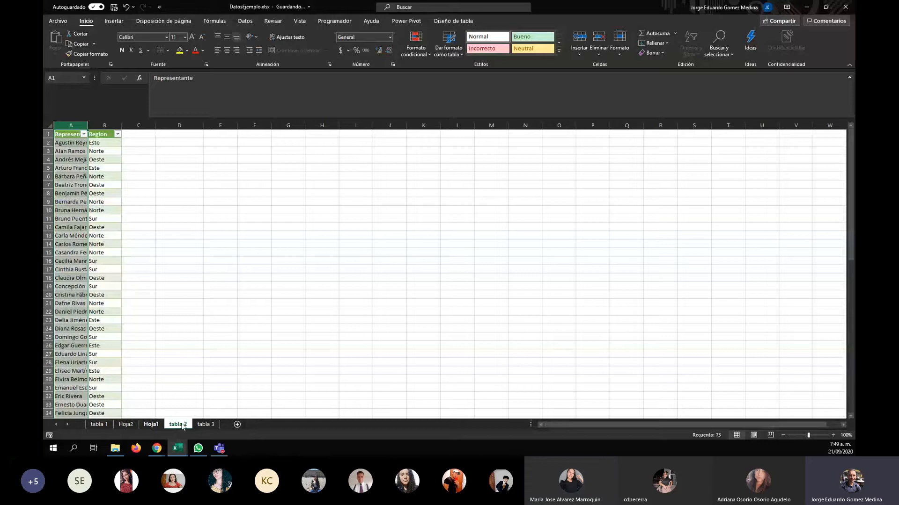
Check the column headers of sheet tabla 3, then add a DESCRIPCION column after Region on tabla 1 and autofit its width
left_click(206, 424)
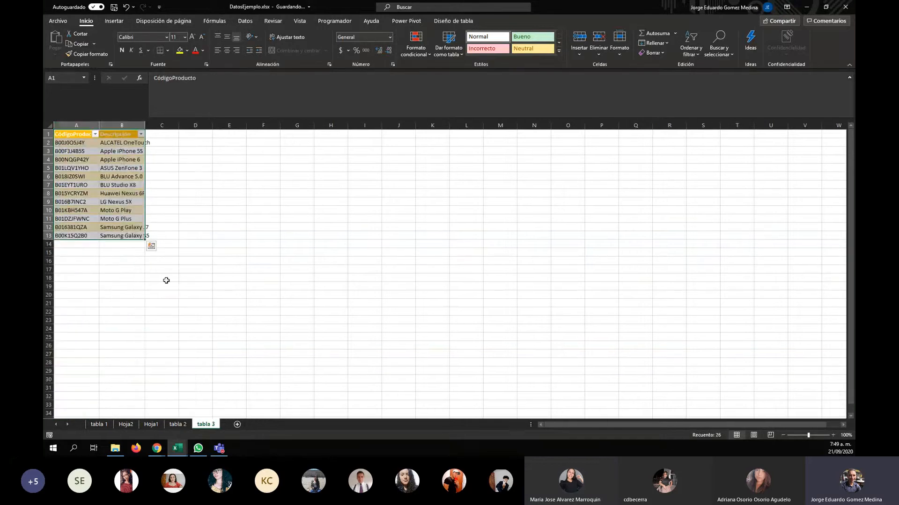
left_click(165, 278)
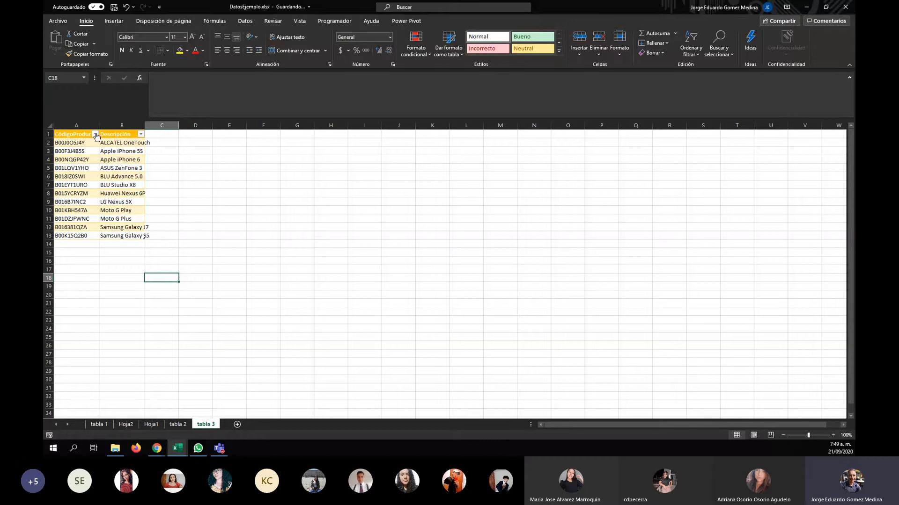
left_click(114, 134)
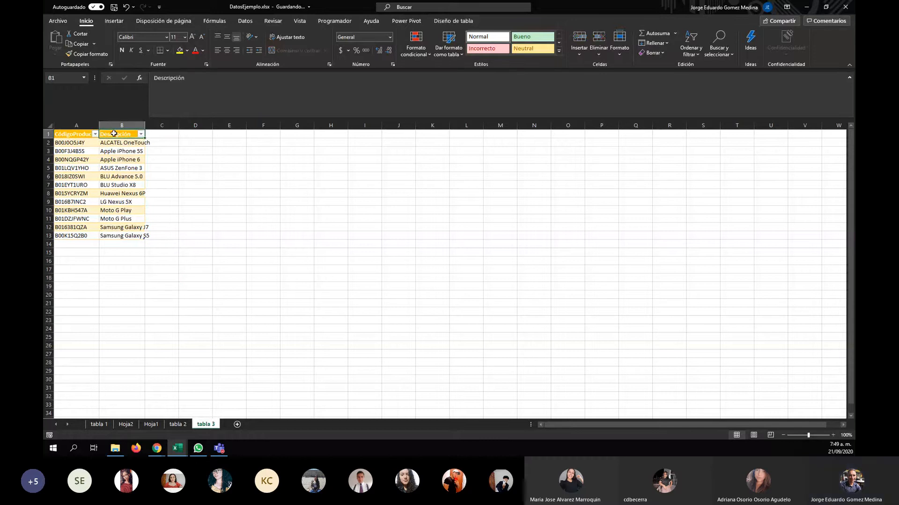
left_click(96, 425)
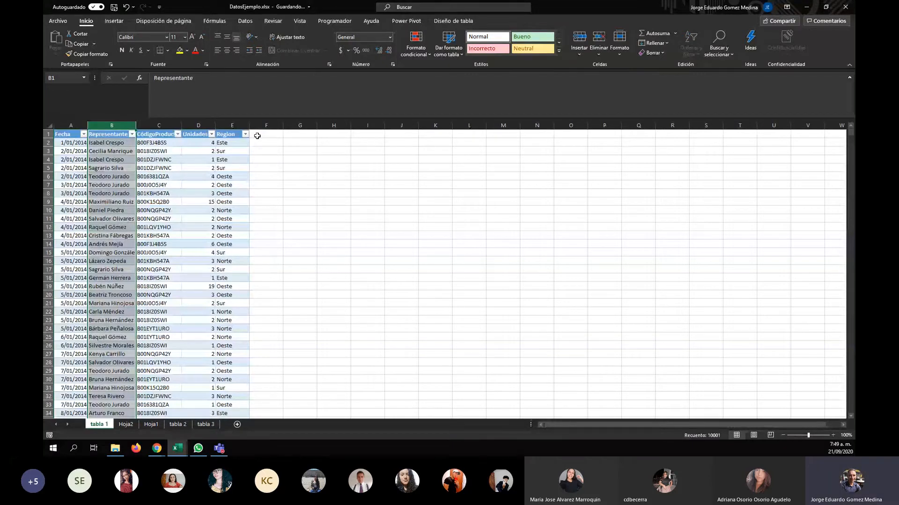
left_click(257, 136)
type("DESCRIPCION")
key("Return")
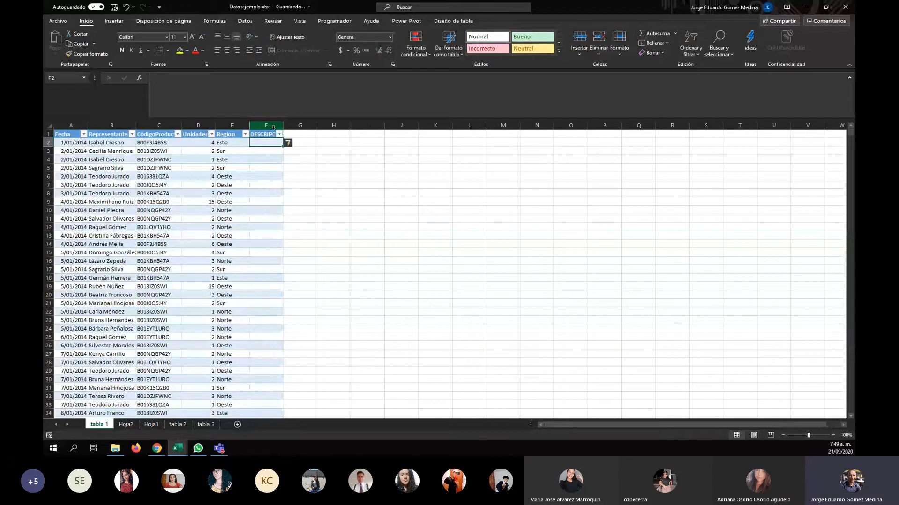
double_click(283, 124)
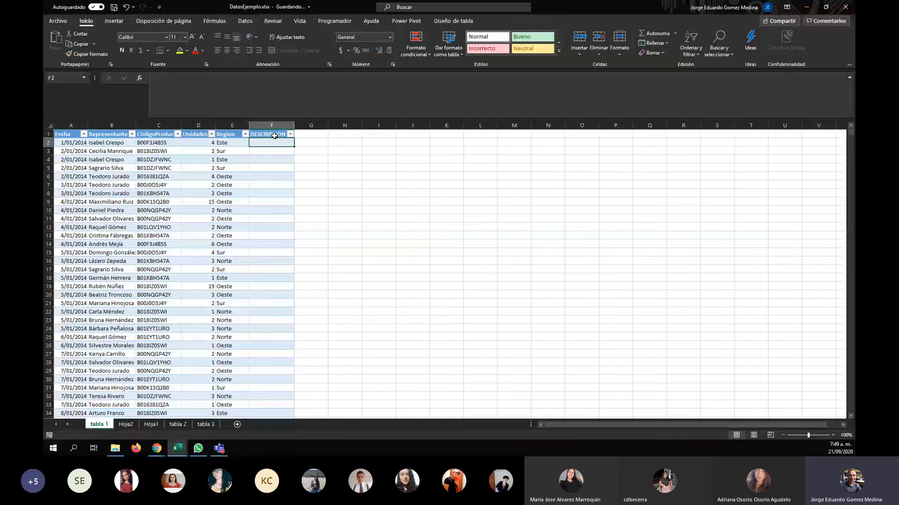
Review the DESCRIPCION column on tabla 1 and compare the CódigoProducto columns of tabla 3 and tabla 1
scroll(269, 293, "down", 10)
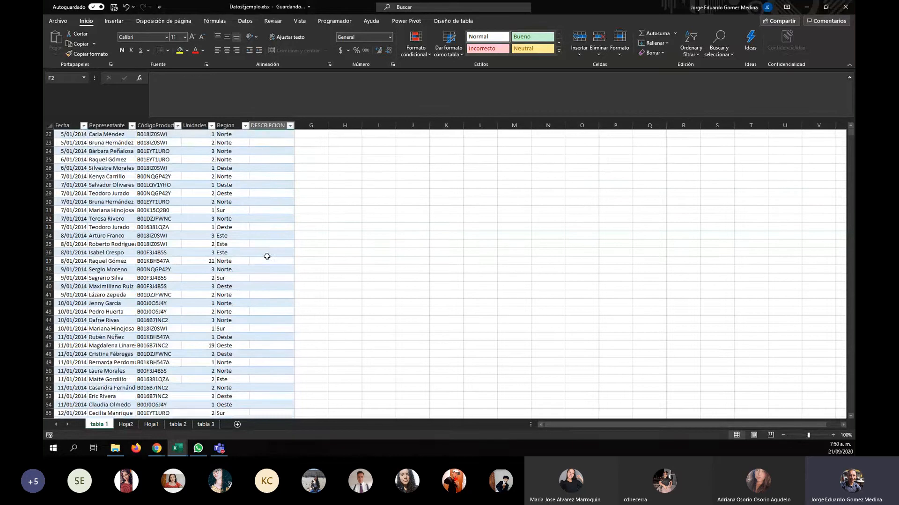
scroll(257, 304, "up", 10)
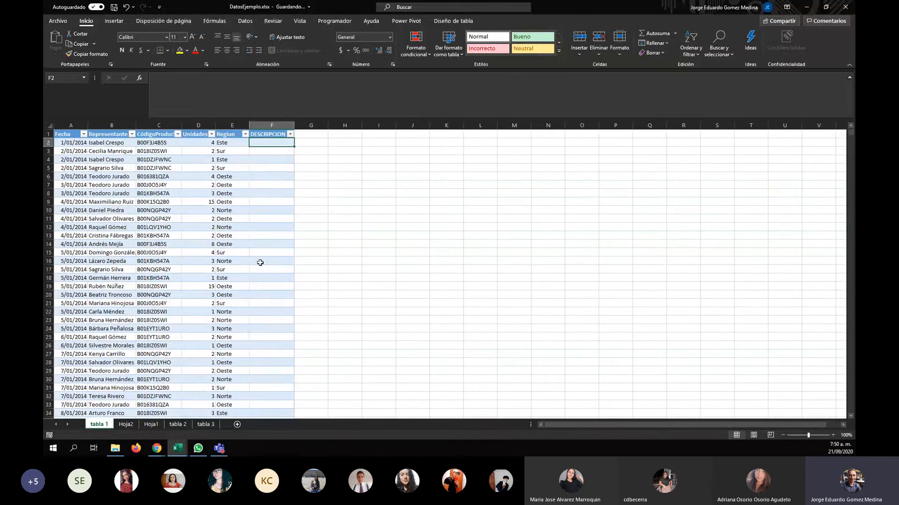
left_click(256, 210)
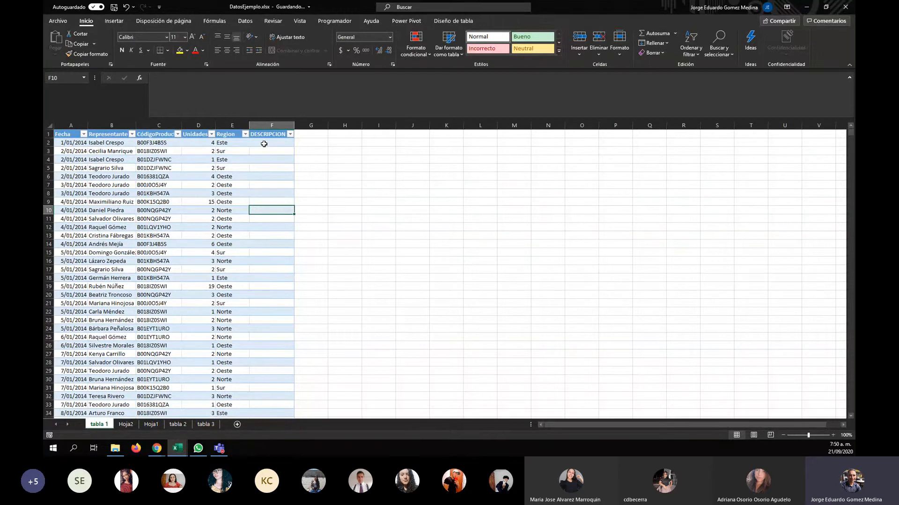
left_click(203, 426)
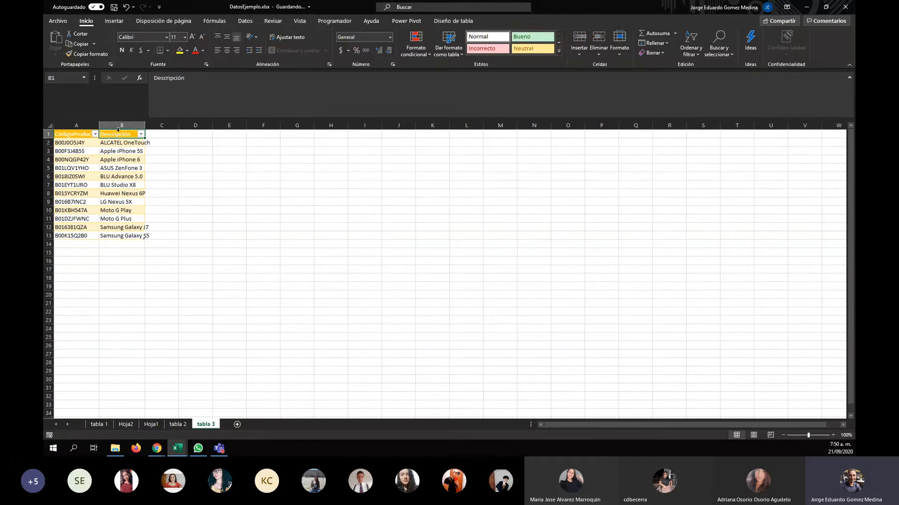
left_click(122, 124)
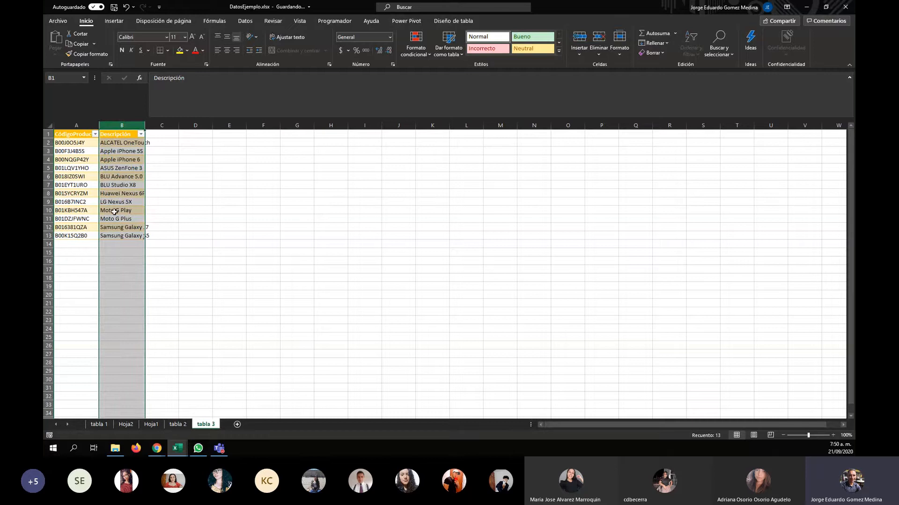
left_click(72, 124, "shift")
left_click(70, 123)
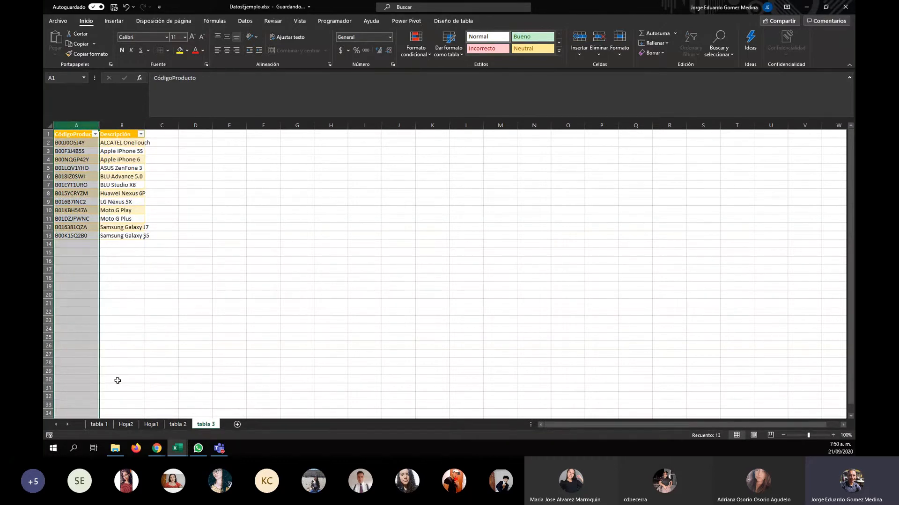
left_click(99, 424)
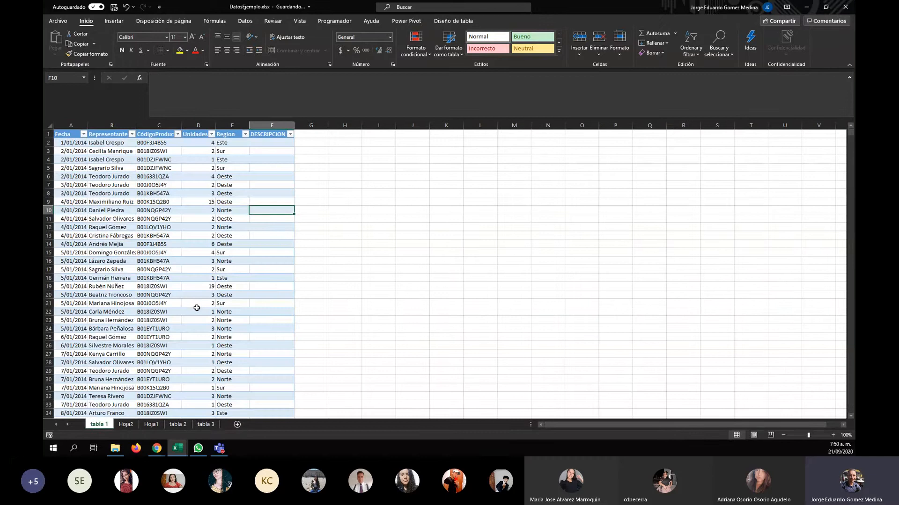
left_click(158, 125)
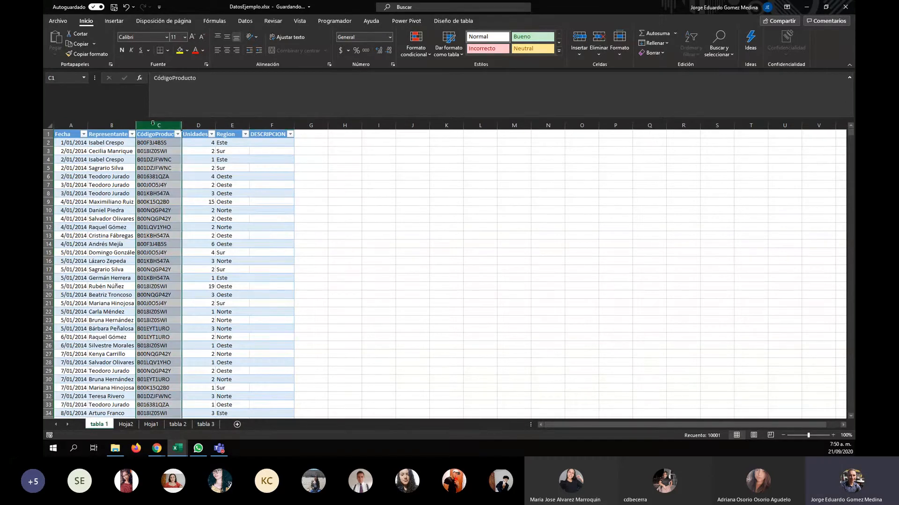
left_click_drag(157, 125, 271, 125)
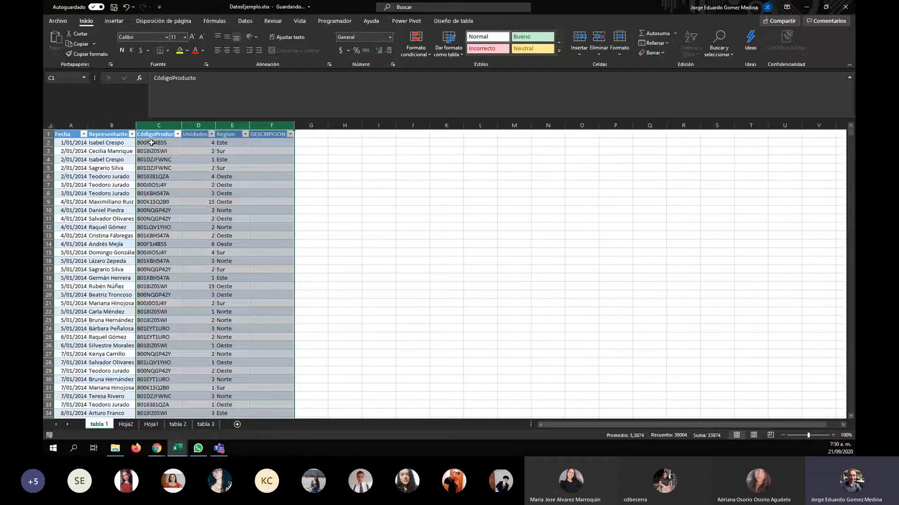
left_click(272, 142)
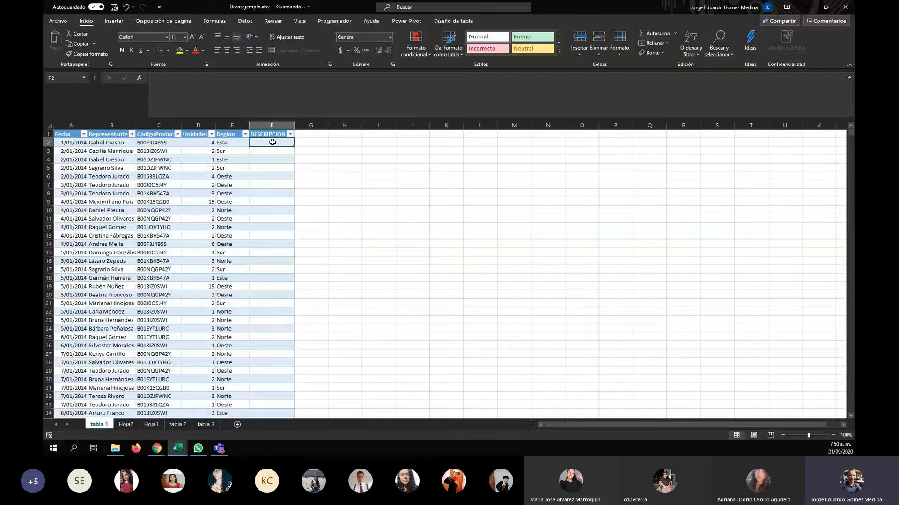
type("=BUS")
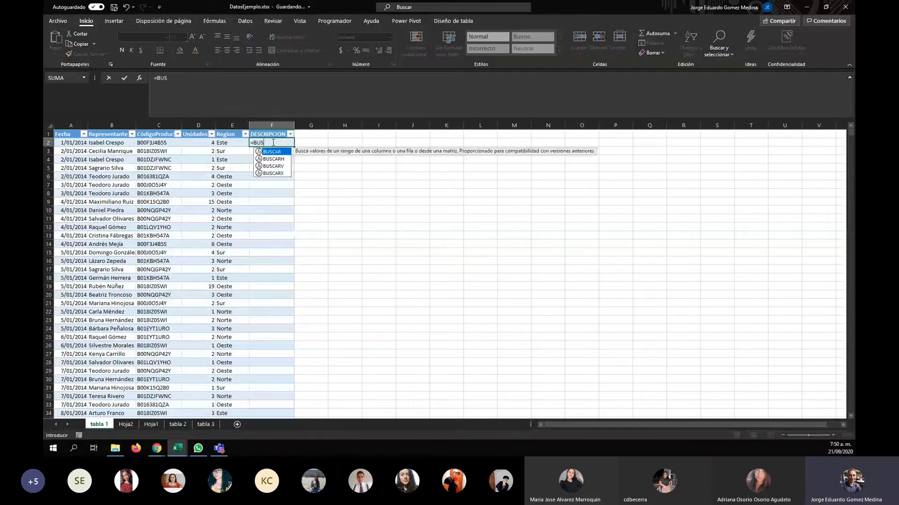
key("Down")
key("Down")
key("Tab")
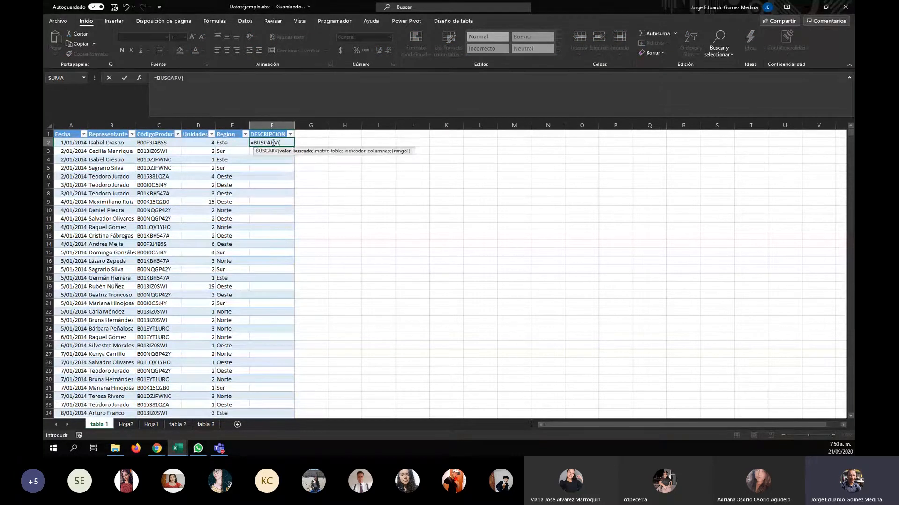
left_click(161, 142)
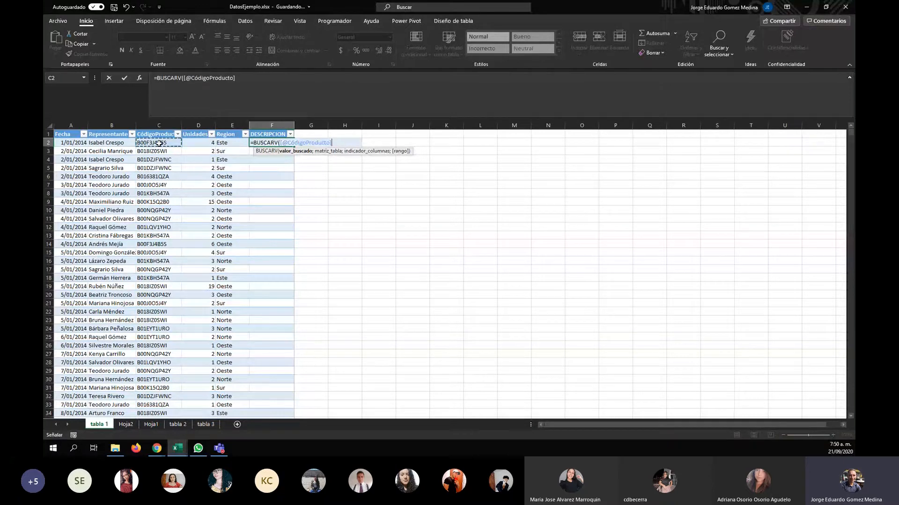
type(";")
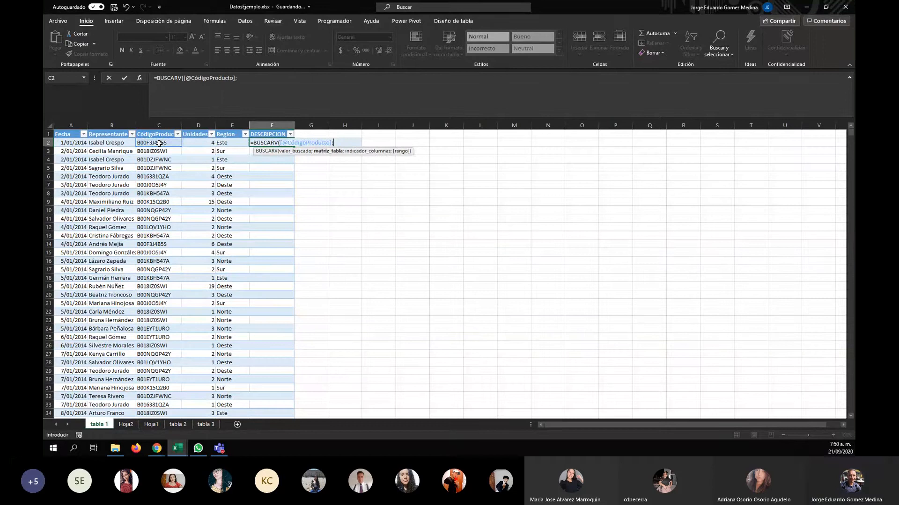
Set the BUSCARV lookup range to all of sheet tabla 3 with absolute references, 'tabla 3'!$1:$1048576
left_click(205, 425)
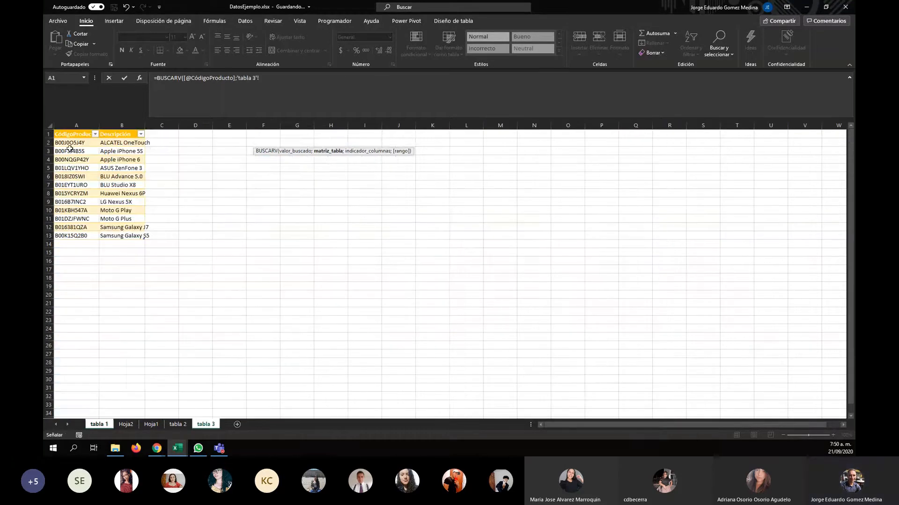
left_click(51, 124)
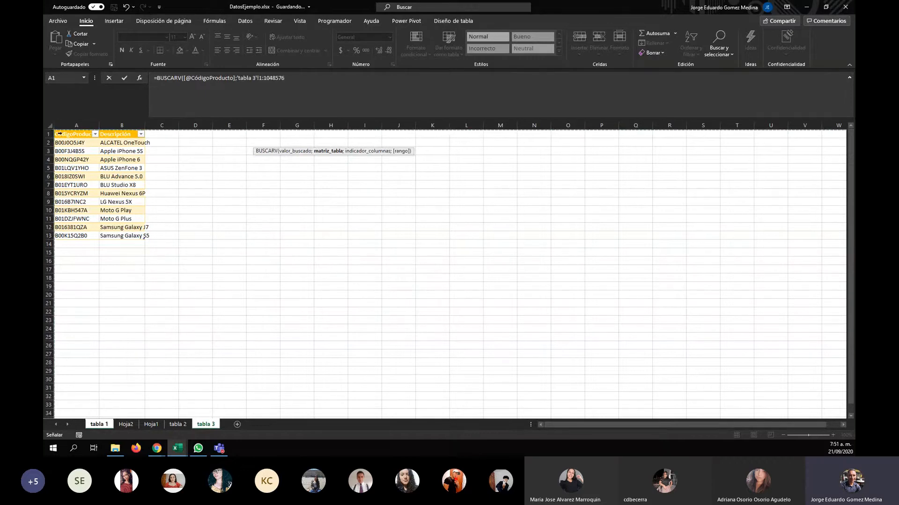
left_click(56, 130)
left_click(55, 128)
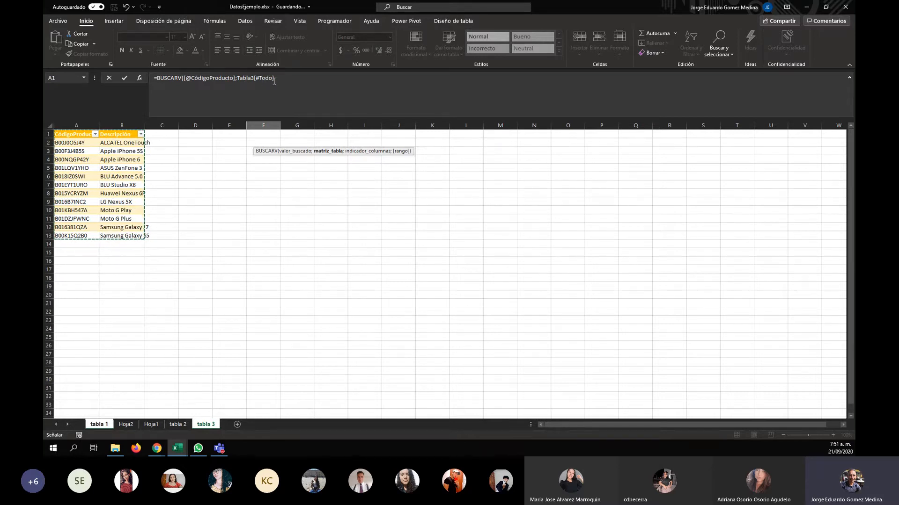
left_click(48, 124)
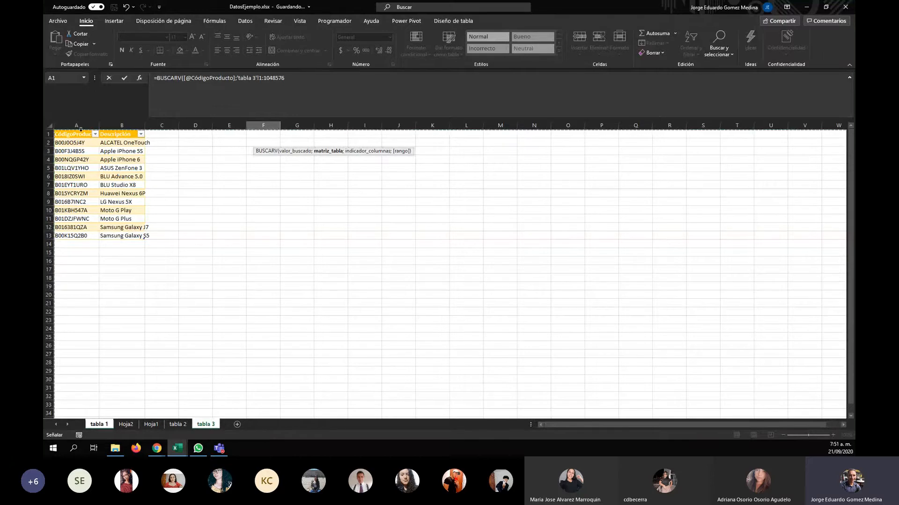
key("F4")
type(";")
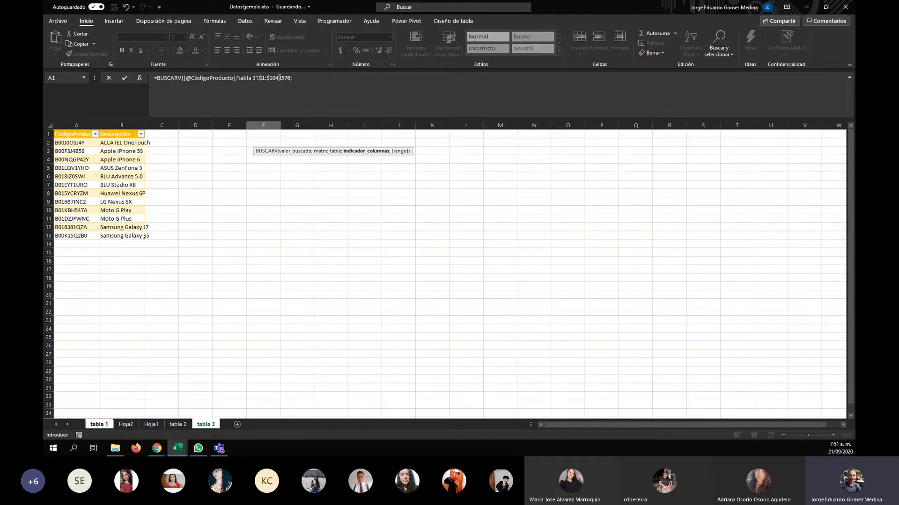
Complete the BUSCARV formula with column index 2 and exact match FALSO, then autofit the DESCRIPCION column on tabla 1
left_click(309, 84)
type("2;")
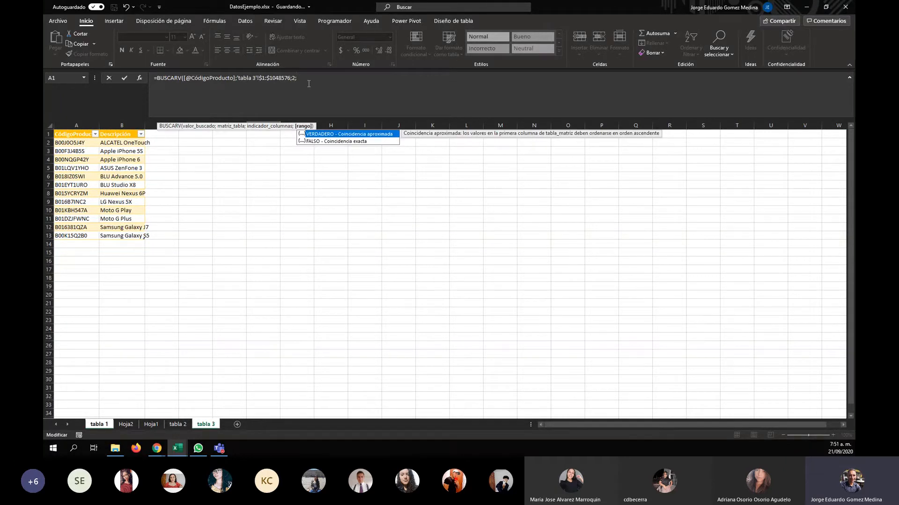
key("Down")
key("Tab")
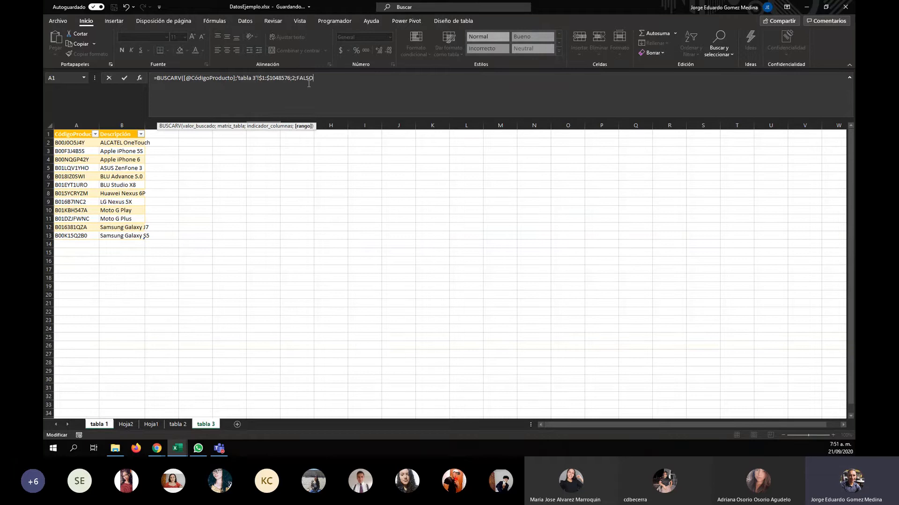
type(")")
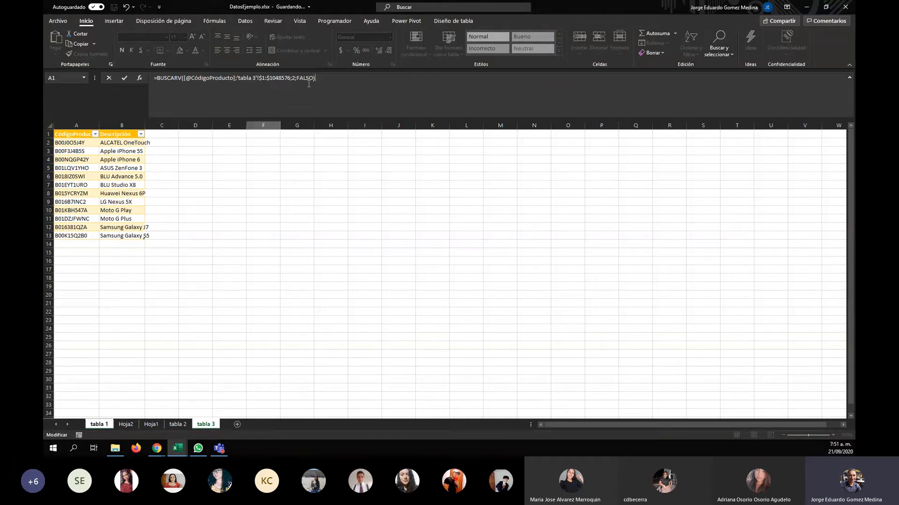
key("Return")
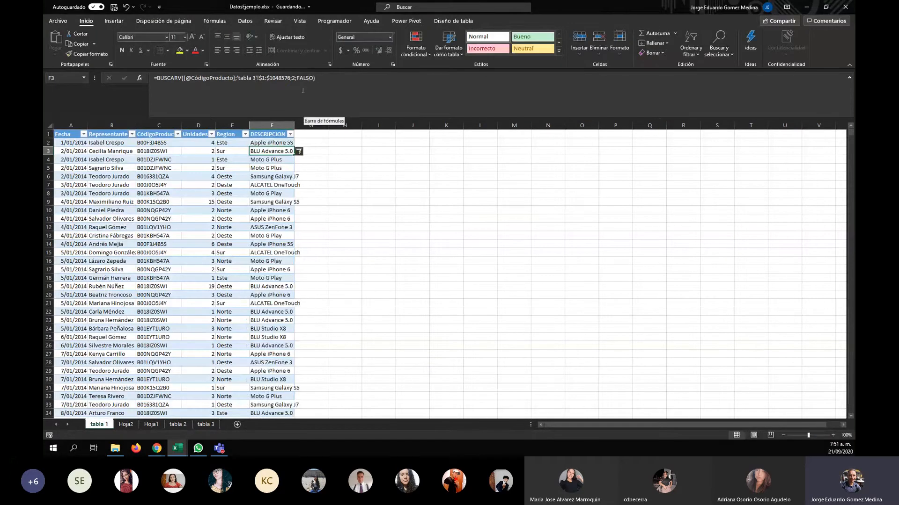
double_click(295, 123)
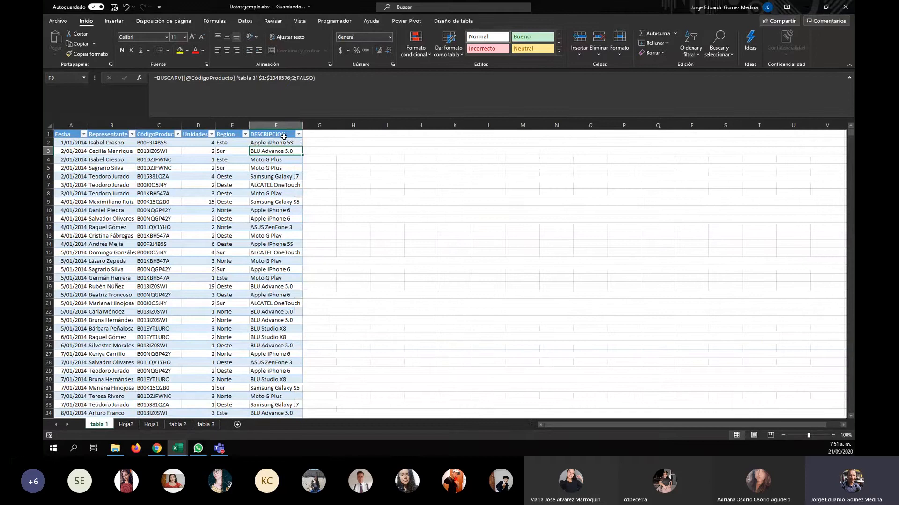
Check that the DESCRIPCION lookup reaches the last row of tabla 1 and look across that row's columns
scroll(276, 140, "down", 20)
left_click(271, 144)
key("ctrl+Down")
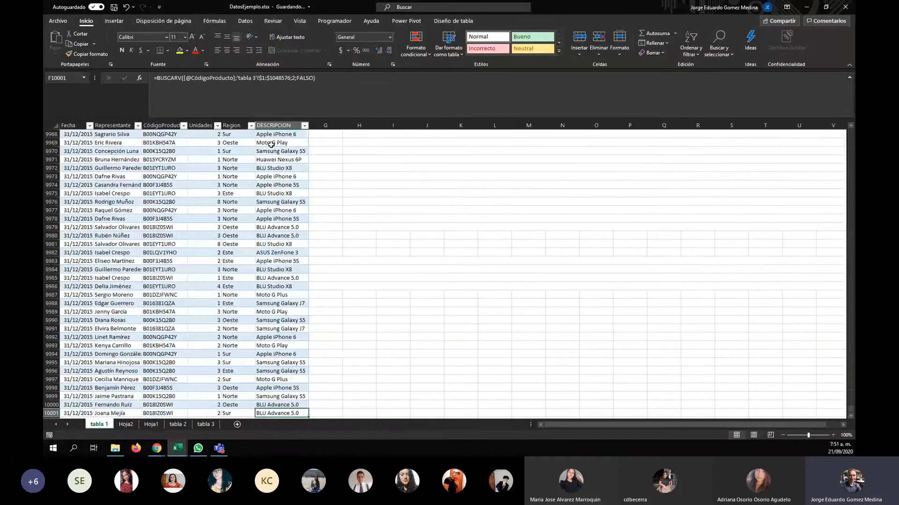
key("Left")
key("Left")
key("Left")
key("Left")
key("Left")
key("Right")
key("Right")
key("Right")
key("Right")
key("Right")
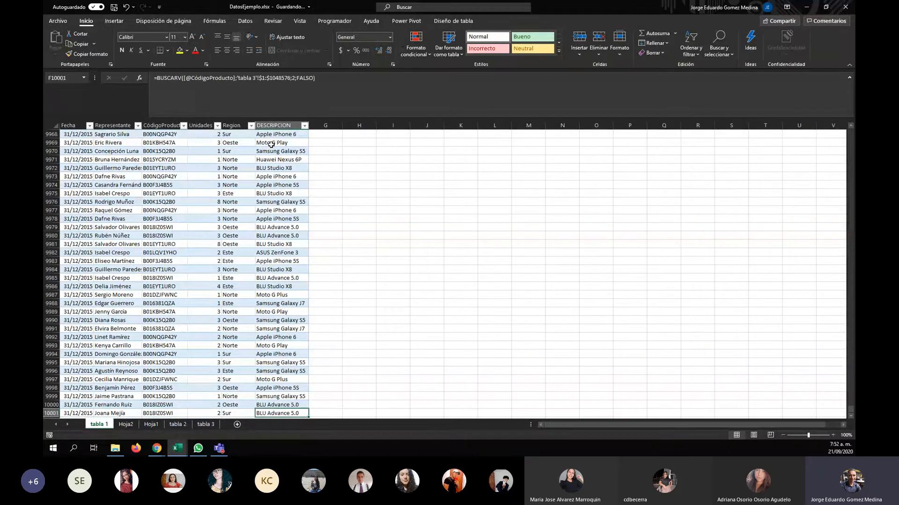
Review the Region, Unidades, Representante and Fecha entries in the last rows of tabla 1, and return to the header row
key("Up")
key("Up")
key("Up")
key("Left")
key("Up")
key("Up")
key("Up")
key("Up")
key("Up")
key("Up")
key("Up")
key("Up")
key("Up")
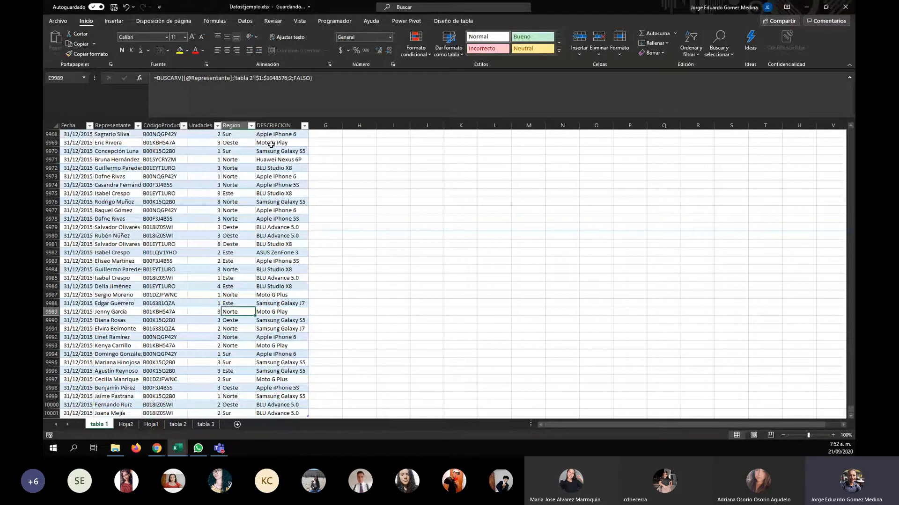
key("Left")
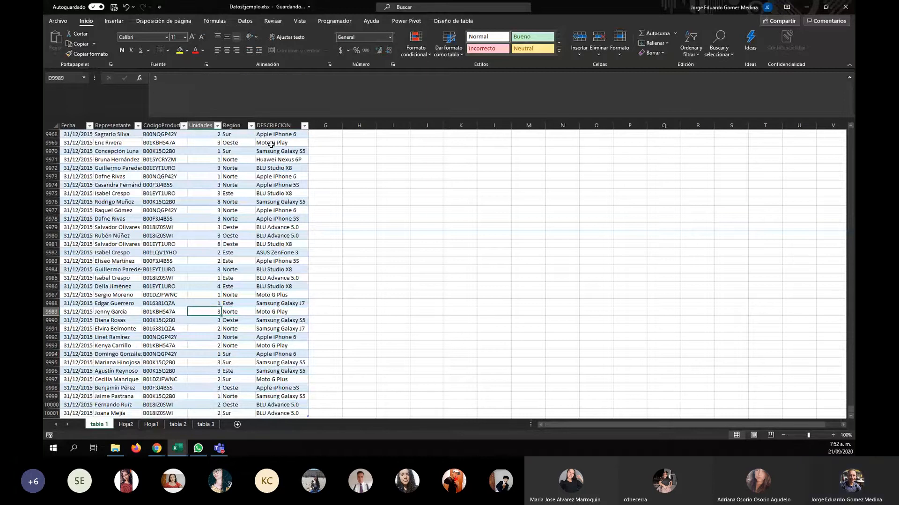
key("Up")
key("Up")
key("Left")
key("Left")
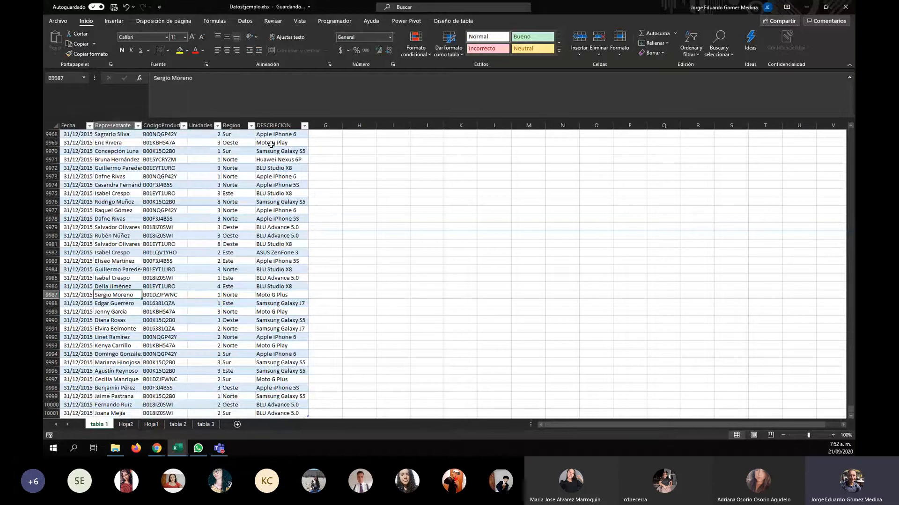
key("Left")
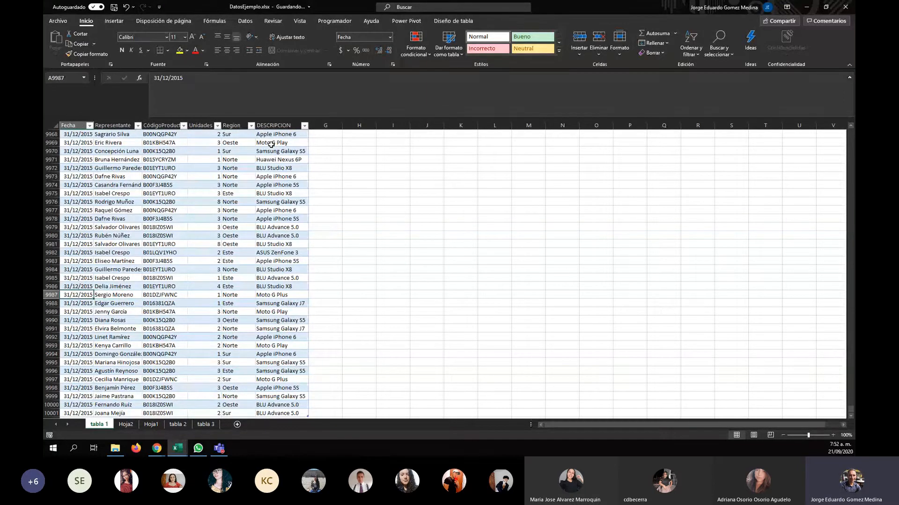
key("Up")
key("Up")
key("Up")
key("Up")
key("Up")
key("Up")
key("Up")
key("Up")
key("Up")
key("Up")
key("Up")
key("Up")
key("ctrl+Up")
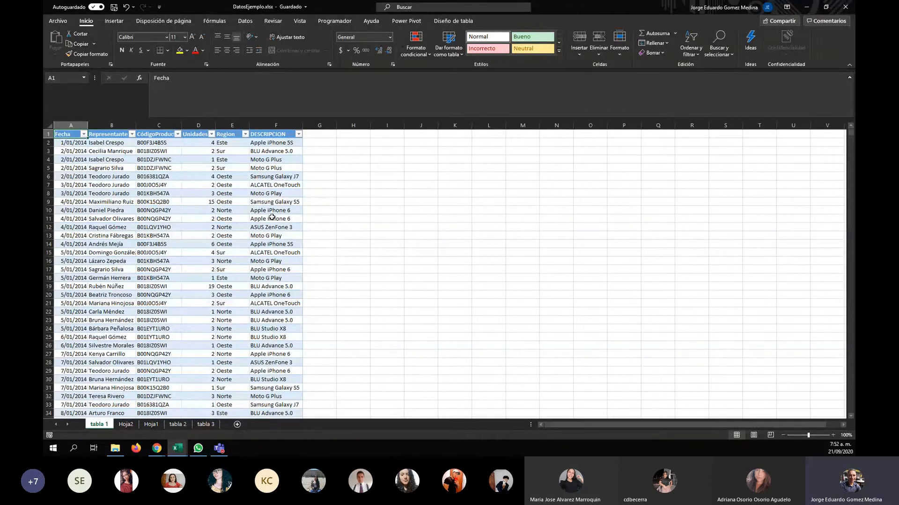
Switch to the Power Pivot example PDF in Chrome and read its instructions for creating a pivot table from Tabla1
mouse_move(157, 448)
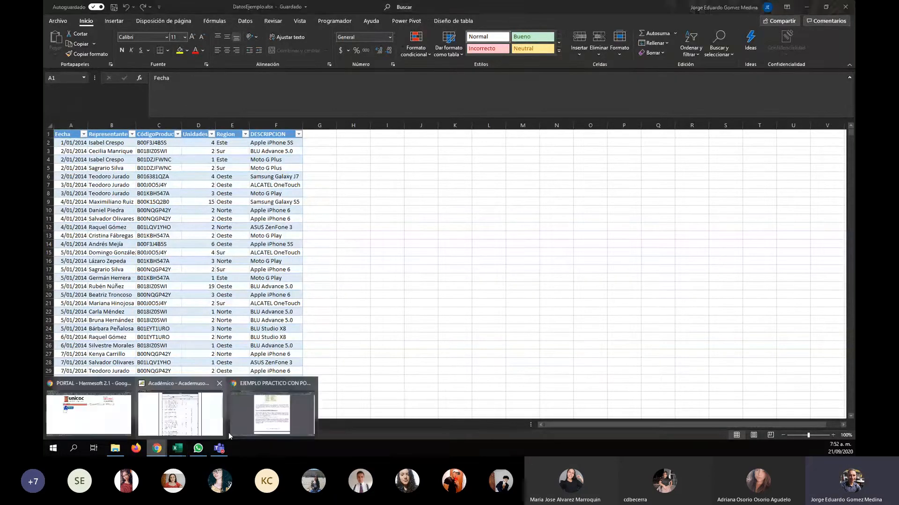
left_click(286, 418)
scroll(287, 406, "down", 10)
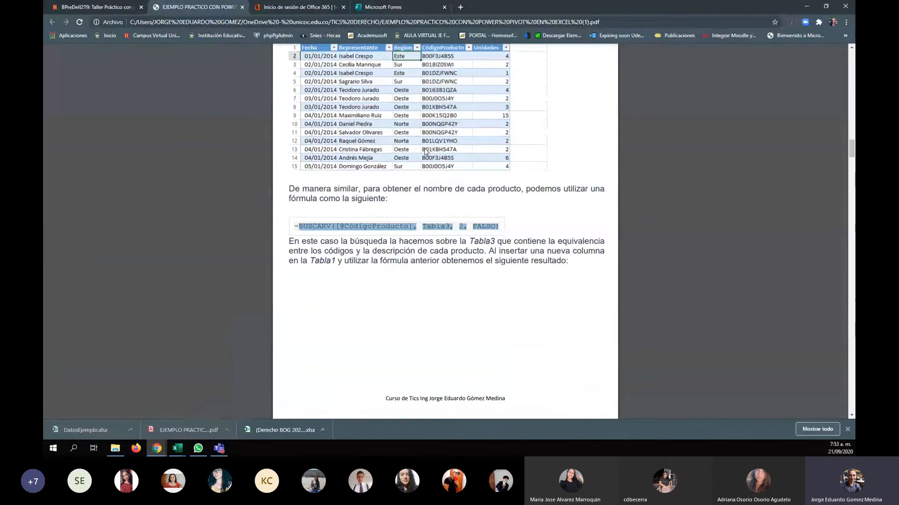
scroll(374, 124, "down", 4)
scroll(374, 124, "down", 4)
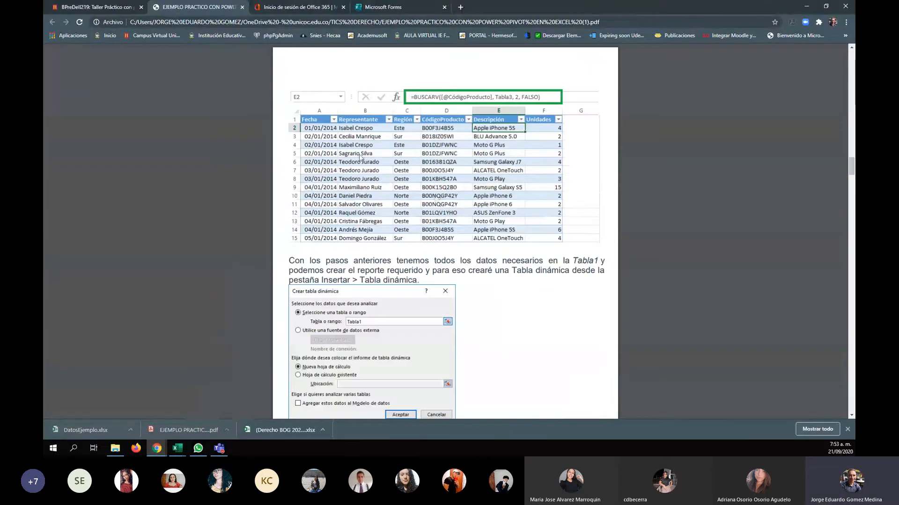
scroll(400, 135, "down", 3)
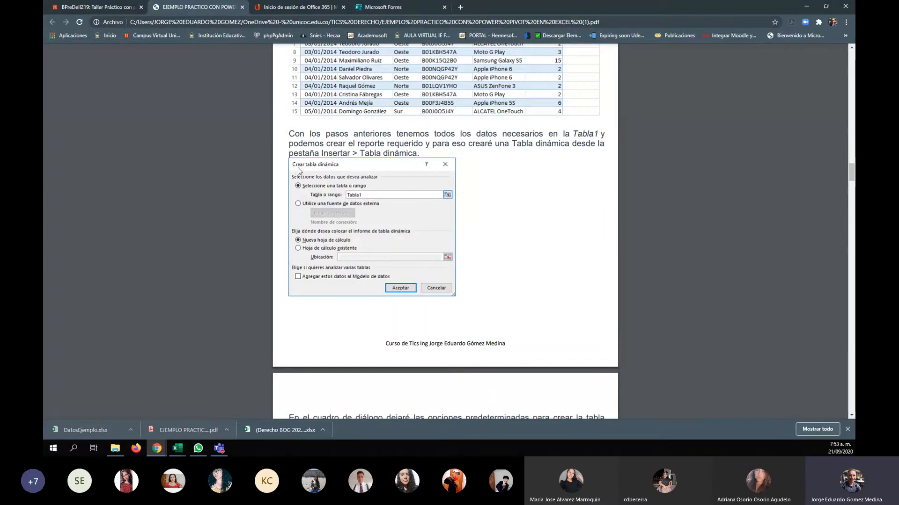
scroll(323, 174, "down", 3)
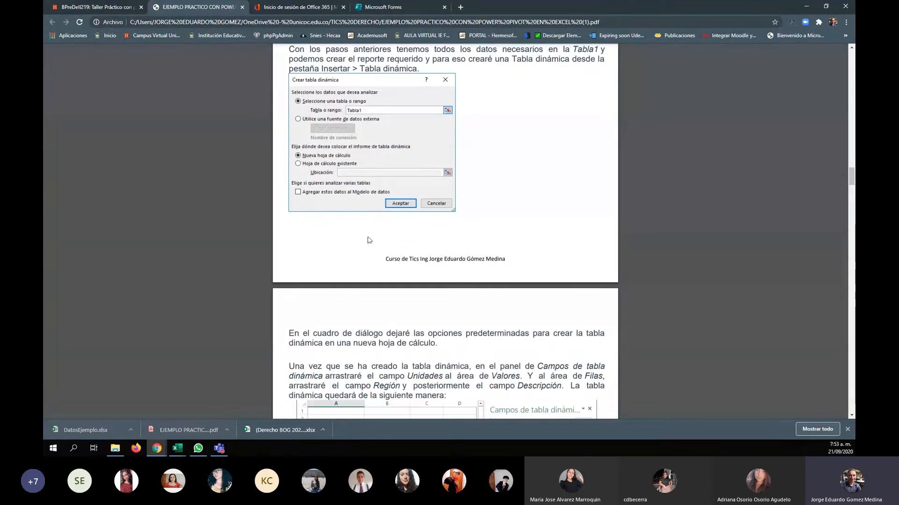
scroll(369, 240, "down", 6)
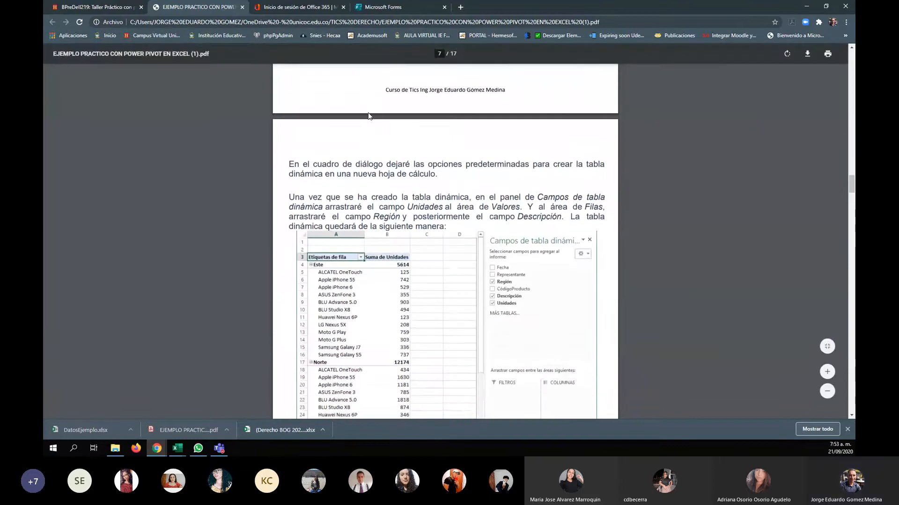
scroll(364, 97, "up", 8)
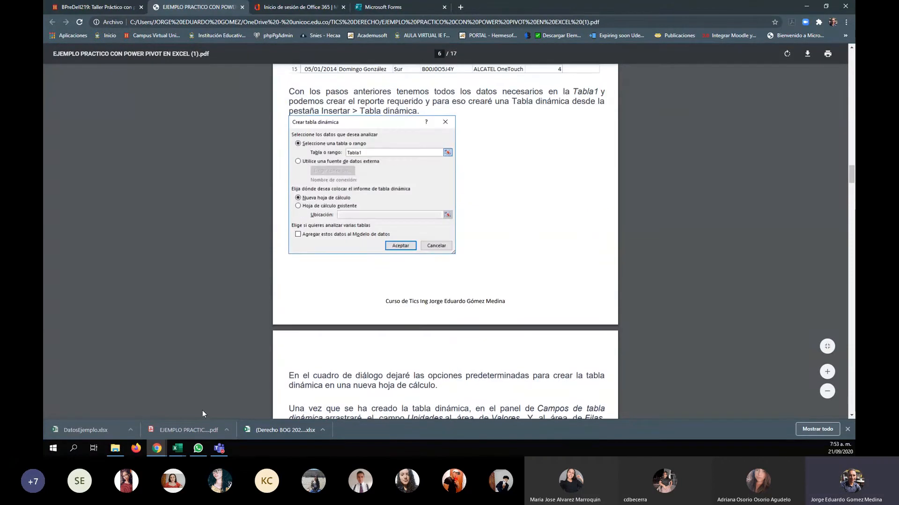
Switch to the DatosEjemplo.xlsx workbook in Excel and select the entire data table on the tabla 1 sheet, including its headers
mouse_move(181, 449)
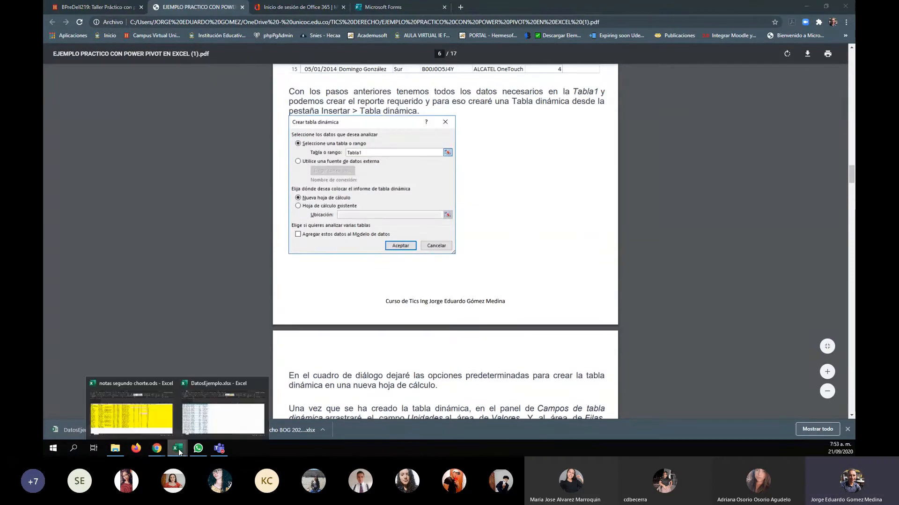
left_click(234, 410)
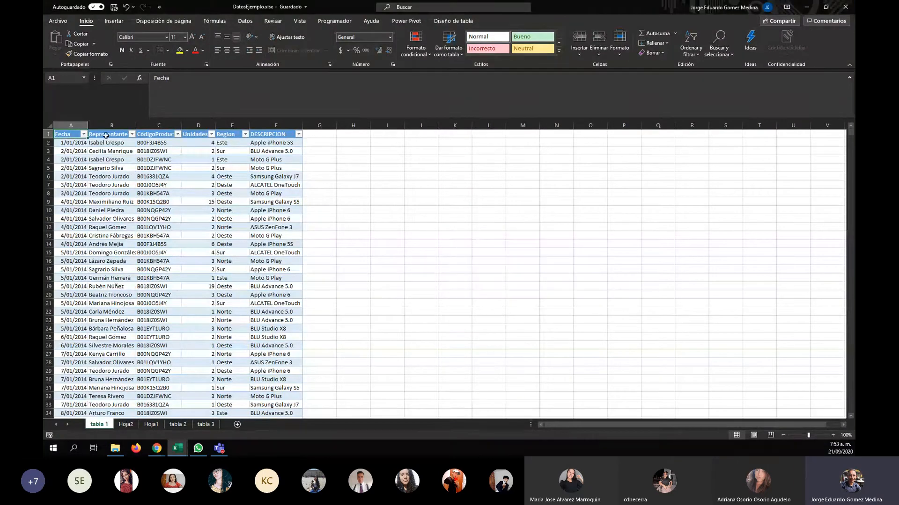
scroll(281, 338, "down", 10)
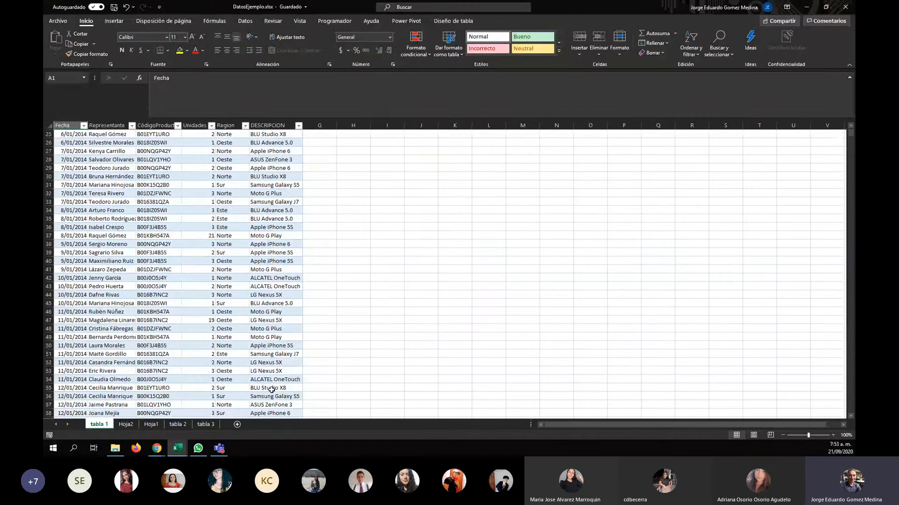
scroll(274, 344, "up", 10)
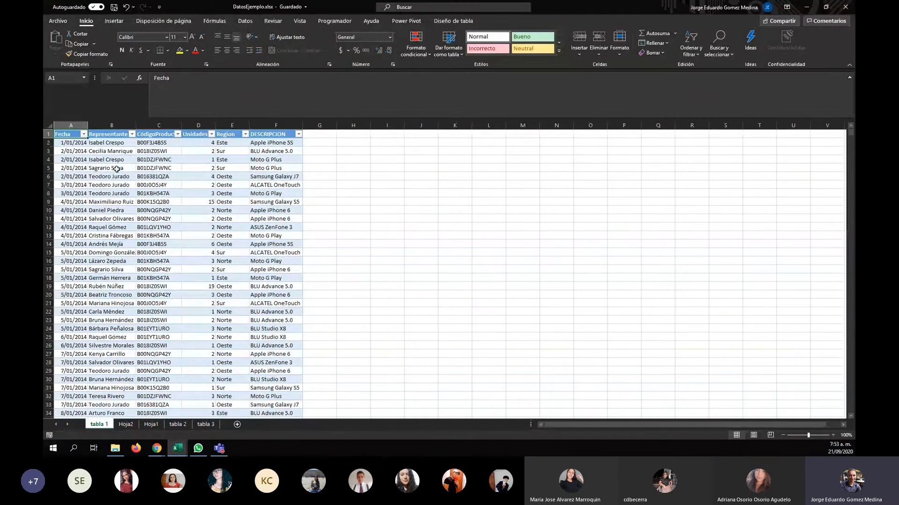
left_click(55, 134)
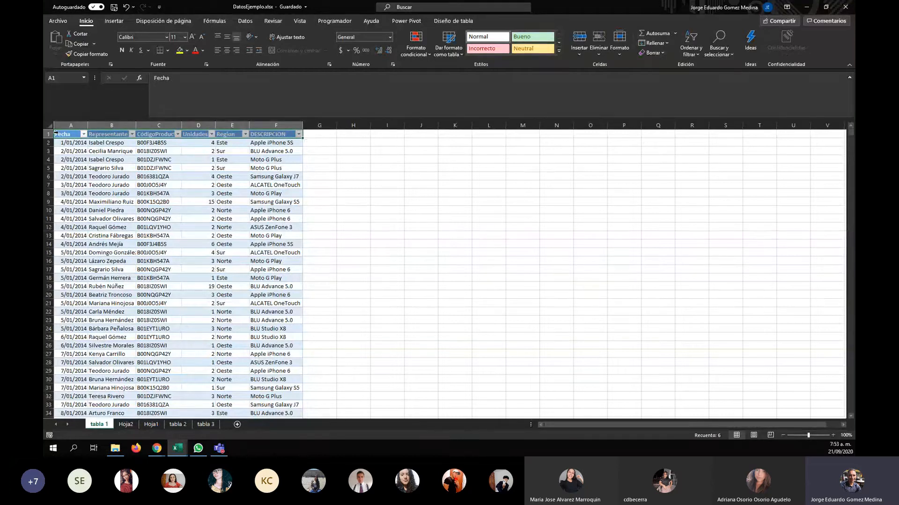
key("ctrl+shift+Down")
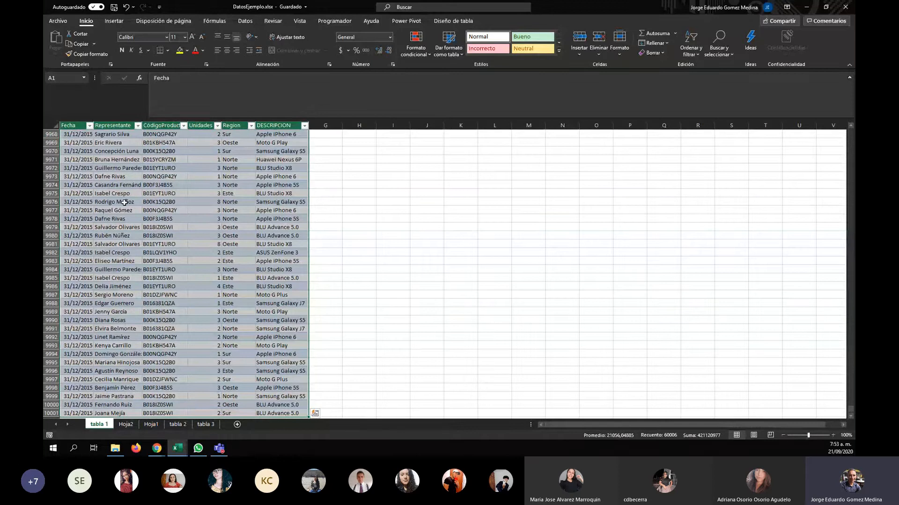
left_click(113, 21)
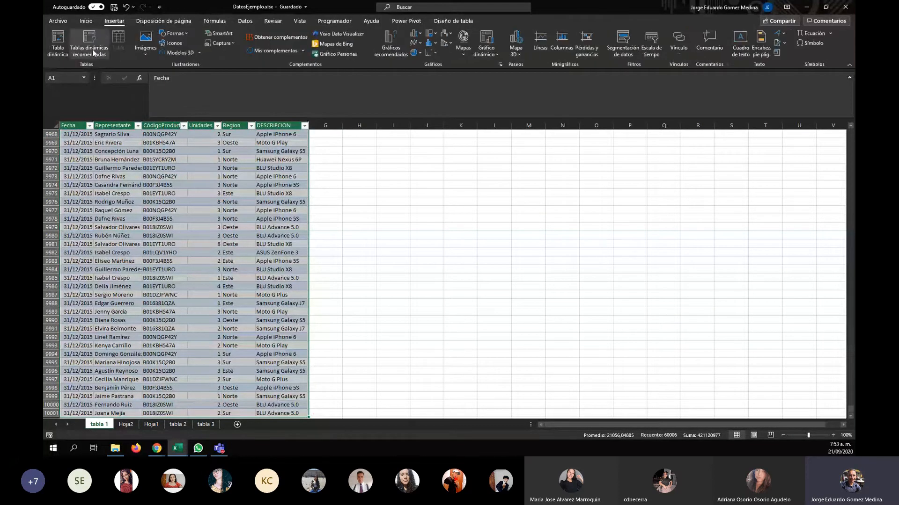
left_click(56, 50)
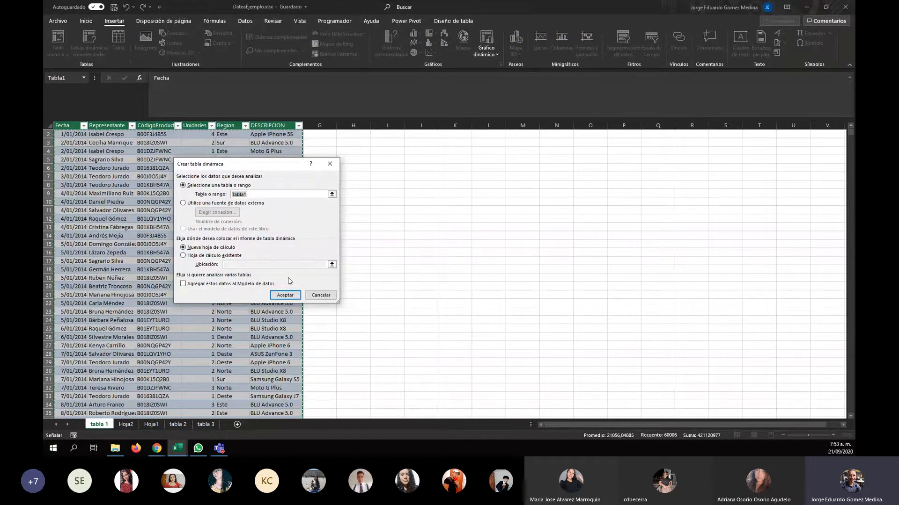
type("TAB")
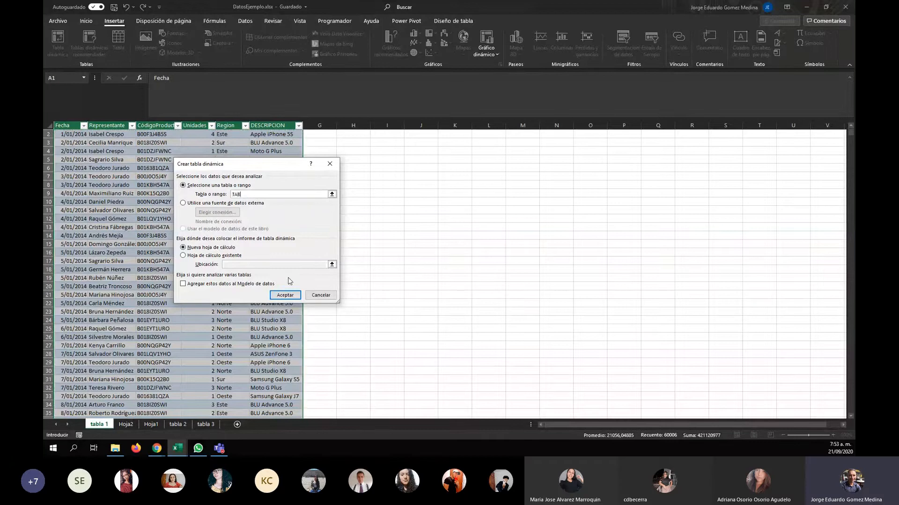
type("LA MANUAL")
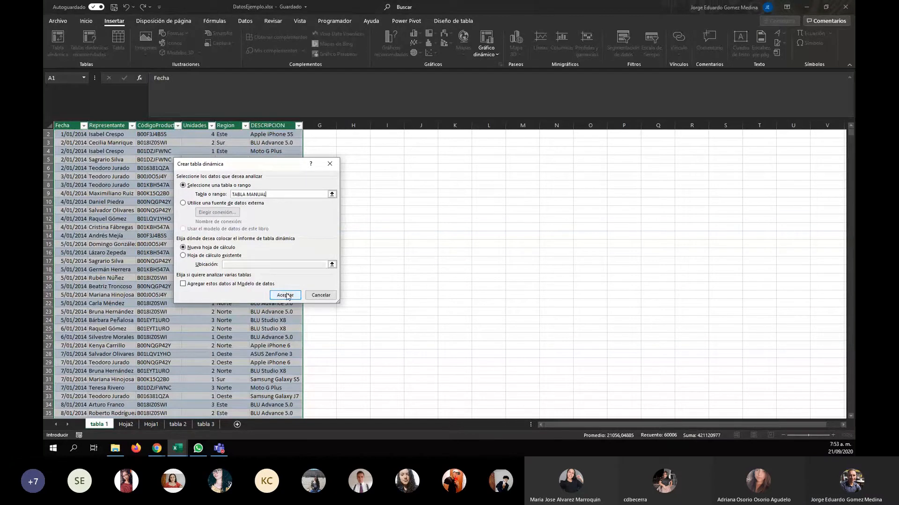
left_click(321, 296)
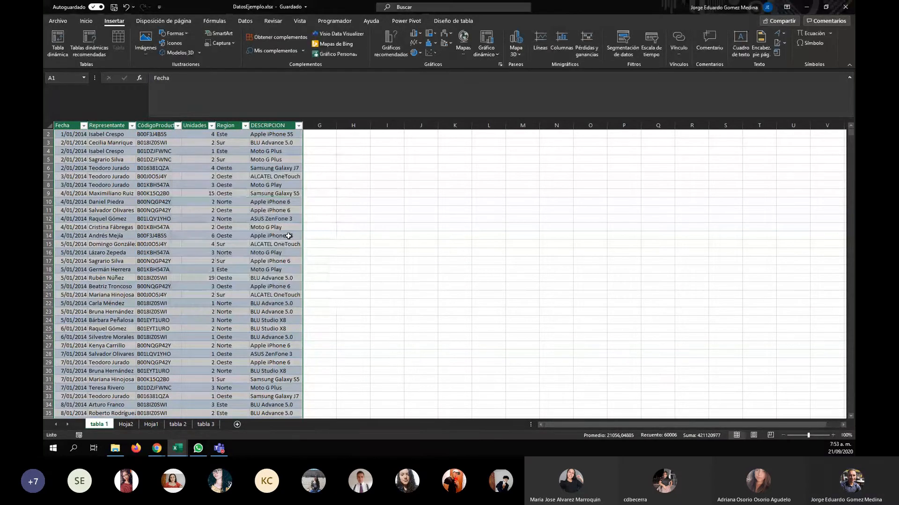
Insert a pivot table based on Tabla1 in a new worksheet
left_click(58, 44)
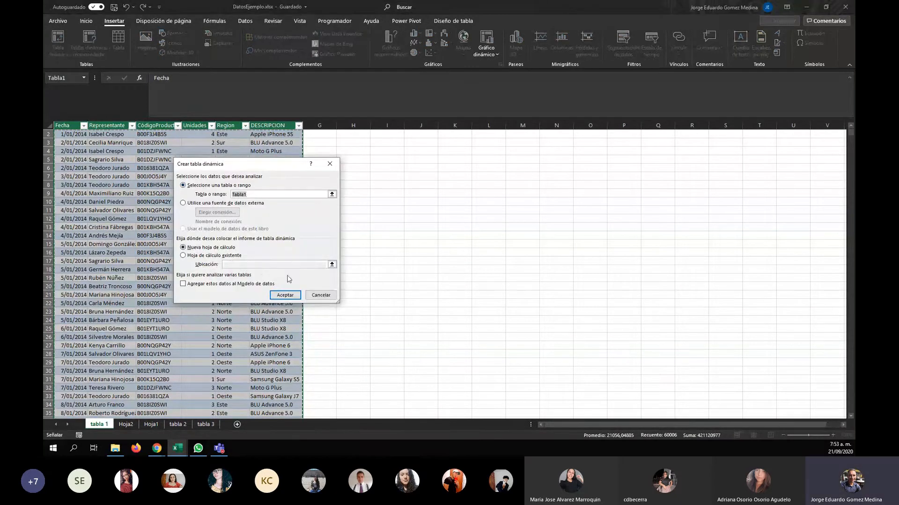
left_click(285, 295)
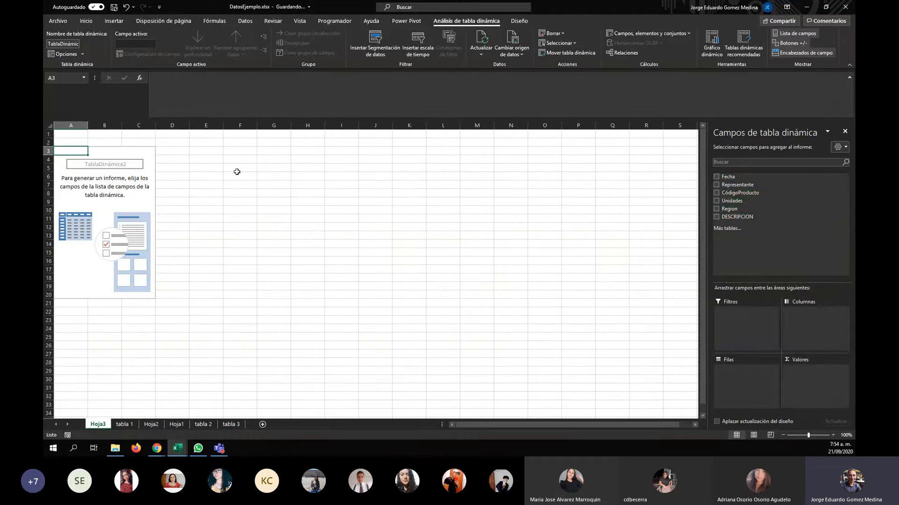
Deselect the empty pivot table and select it again to bring back its field list
left_click(109, 189)
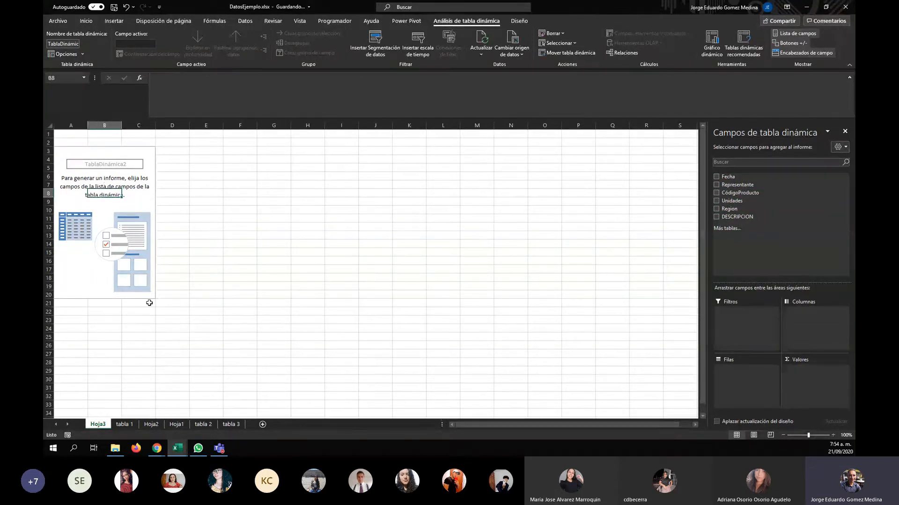
left_click(273, 260)
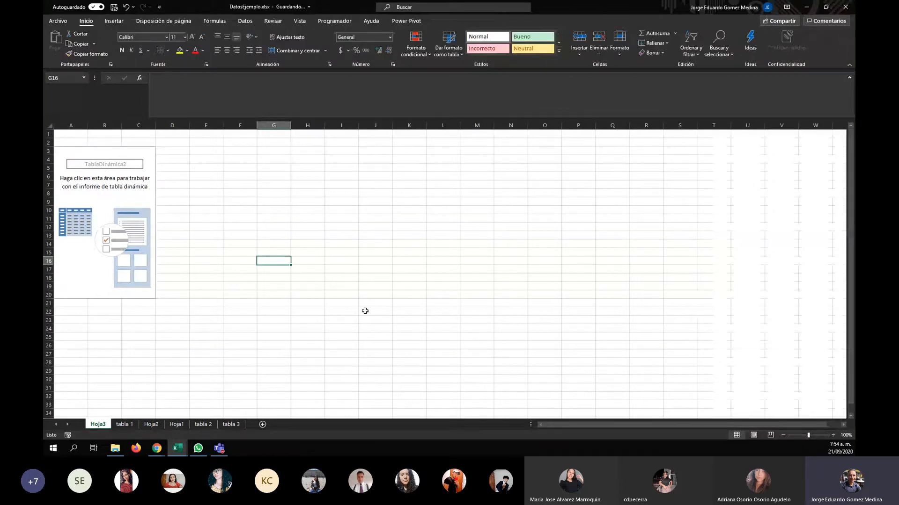
left_click(544, 253)
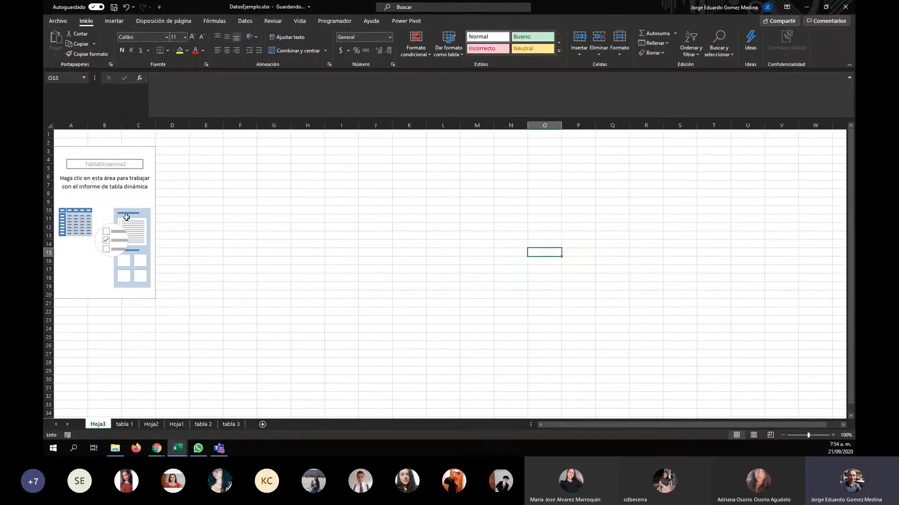
left_click(97, 201)
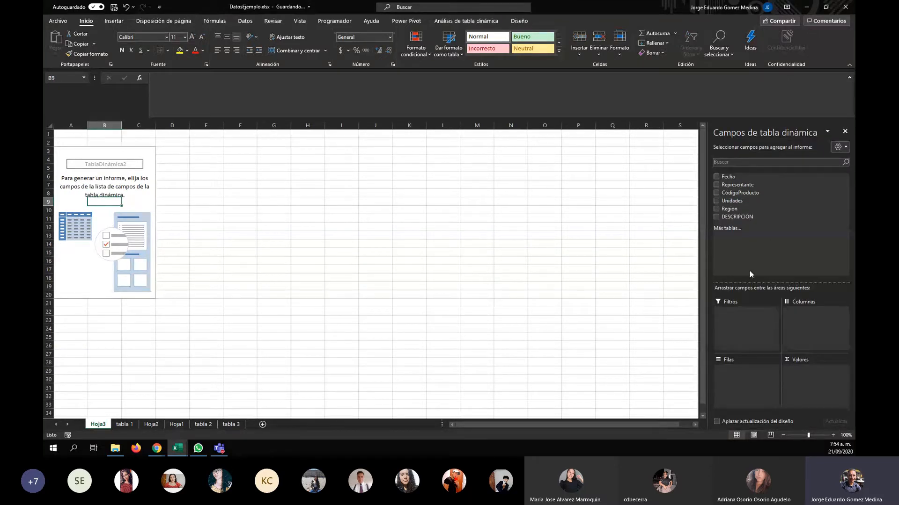
Hide the pivot table's field list and show it again
left_click(482, 22)
left_click(519, 22)
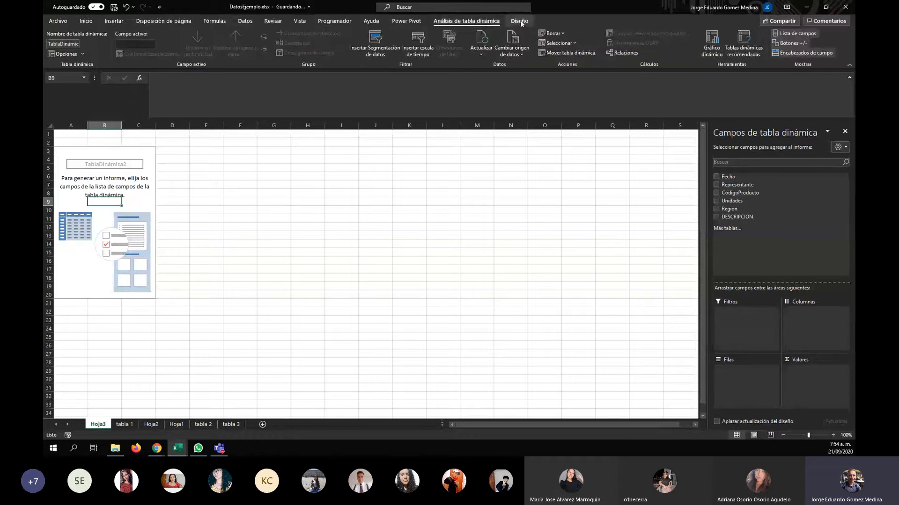
left_click(481, 23)
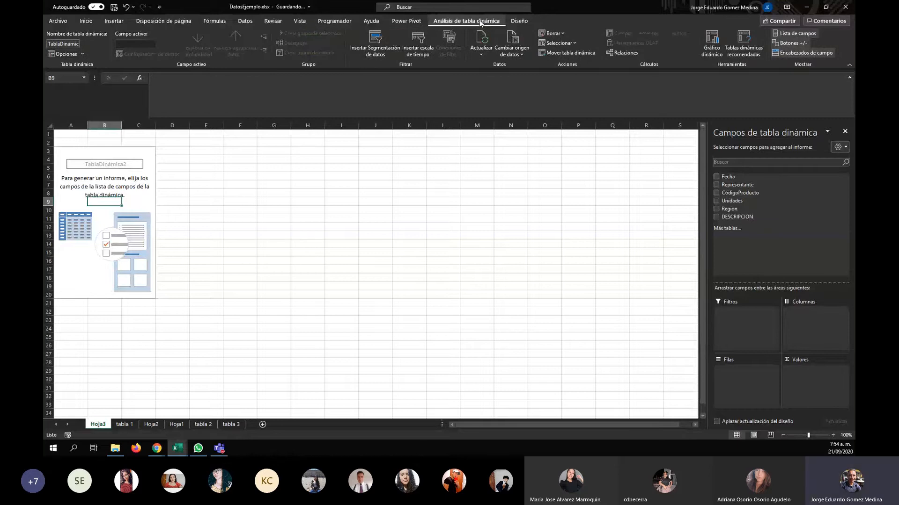
left_click(791, 34)
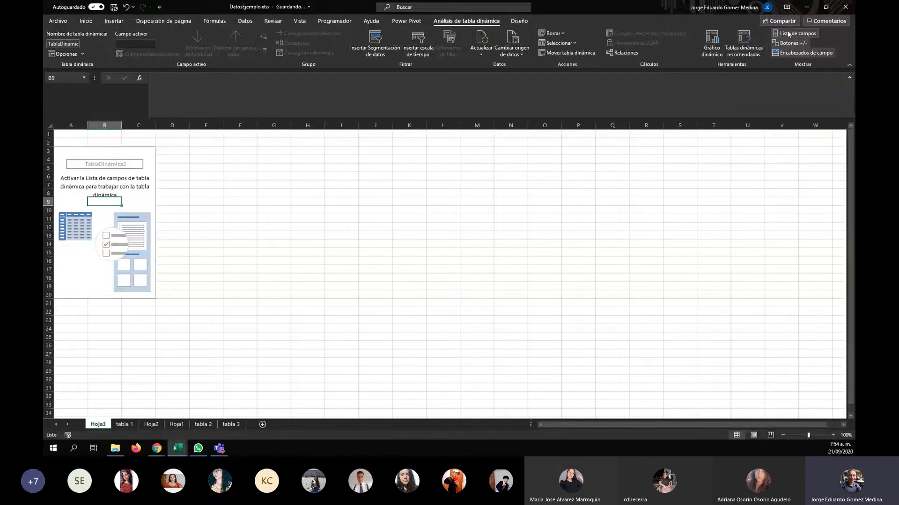
left_click(787, 34)
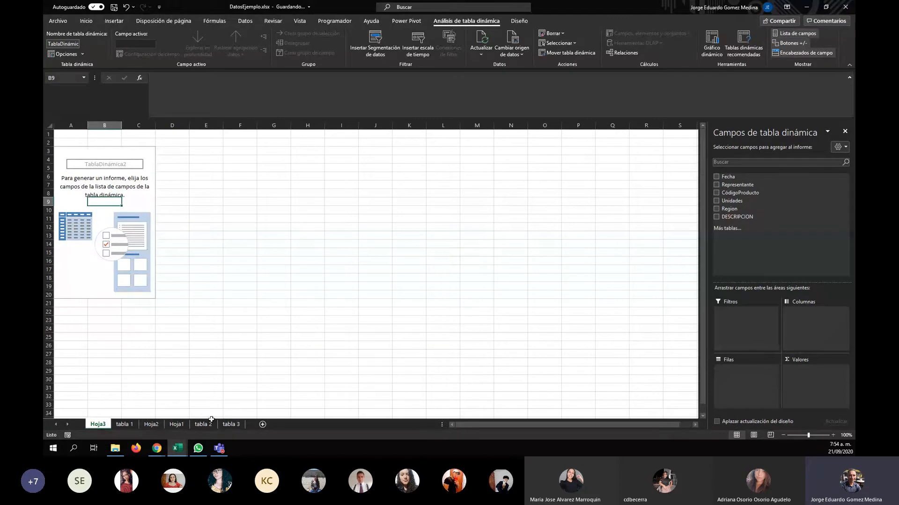
Switch to the PDF guide in Chrome and read on page 7 which fields go into which pivot table areas
left_click(156, 450)
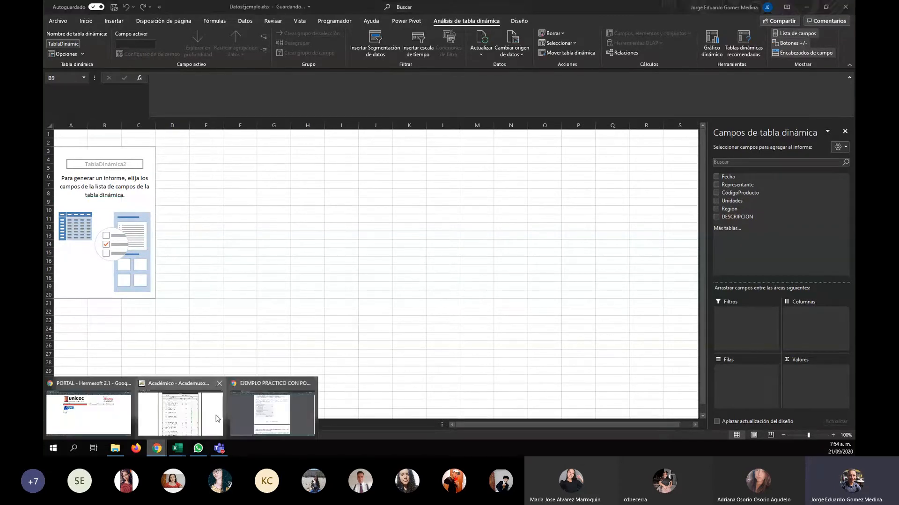
left_click(290, 409)
scroll(345, 260, "down", 8)
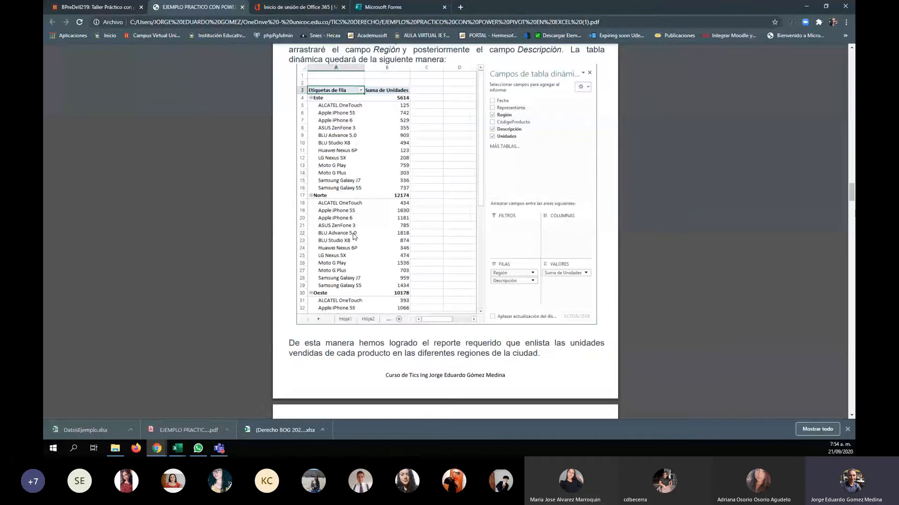
scroll(325, 102, "up", 1)
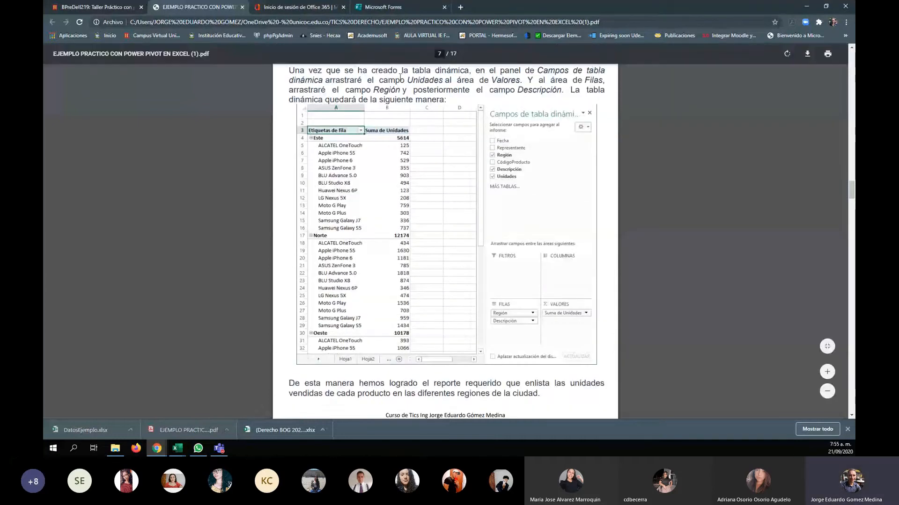
left_click_drag(409, 70, 470, 72)
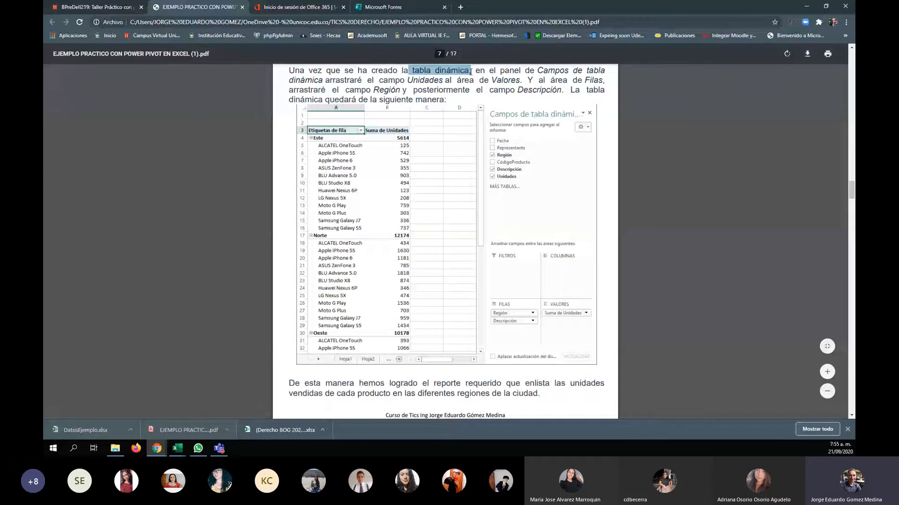
left_click_drag(537, 70, 601, 71)
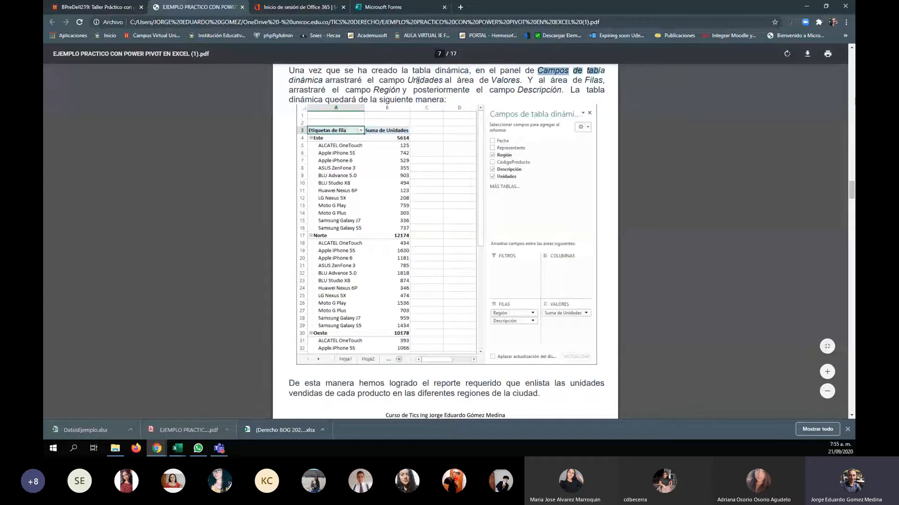
left_click_drag(379, 80, 520, 81)
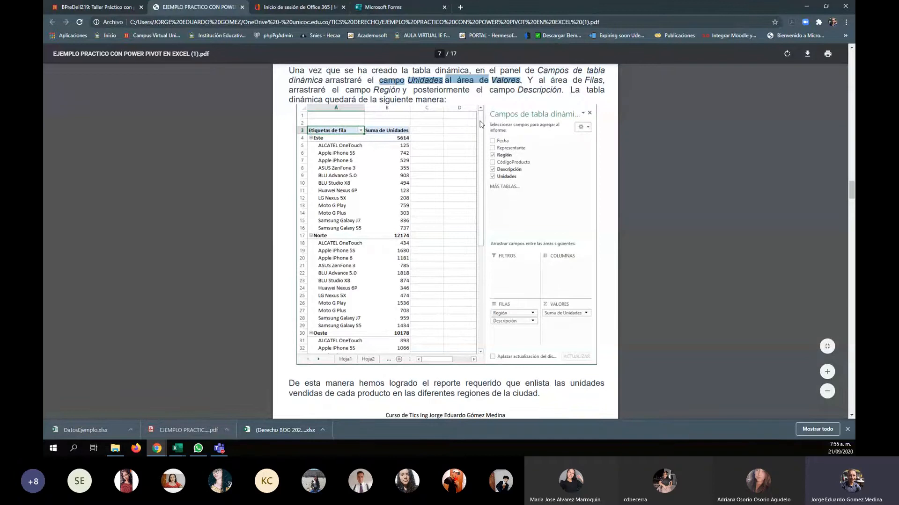
Return to DatosEjemplo.xlsx in Excel and place the Unidades field in the pivot table's Valores area
mouse_move(178, 448)
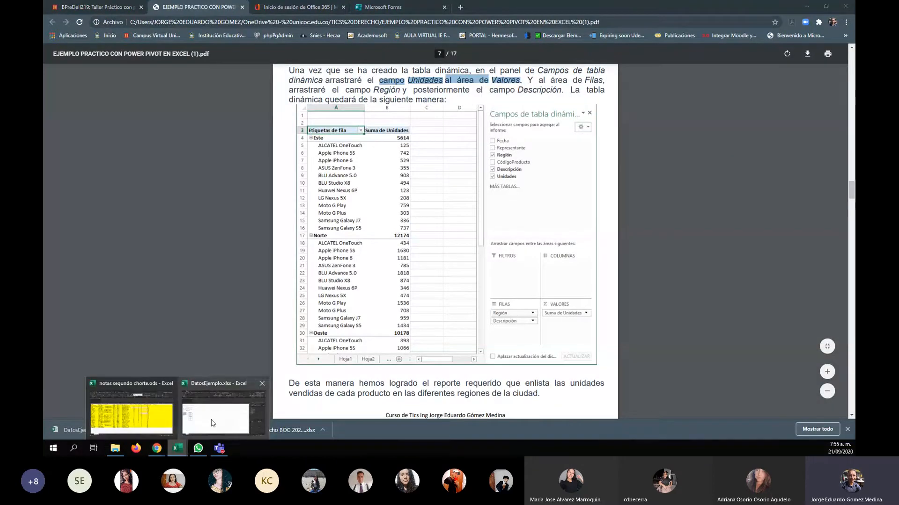
left_click(212, 424)
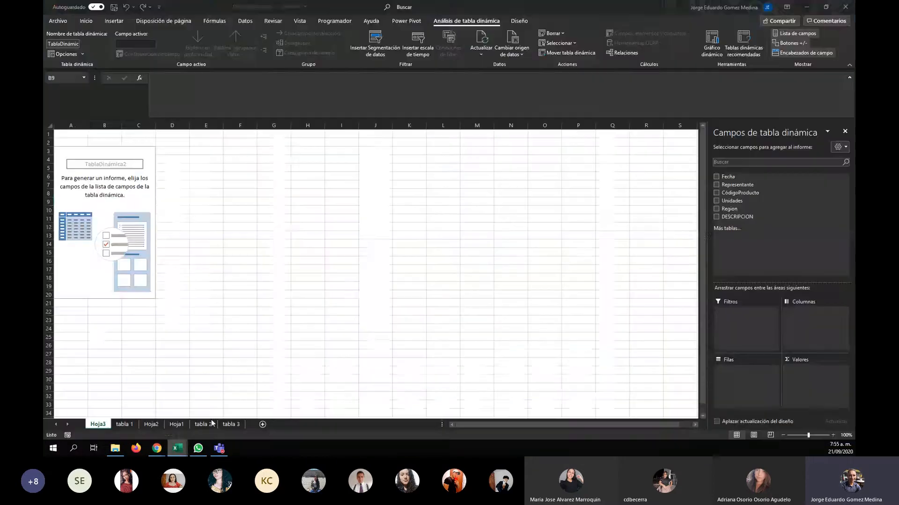
left_click(717, 200)
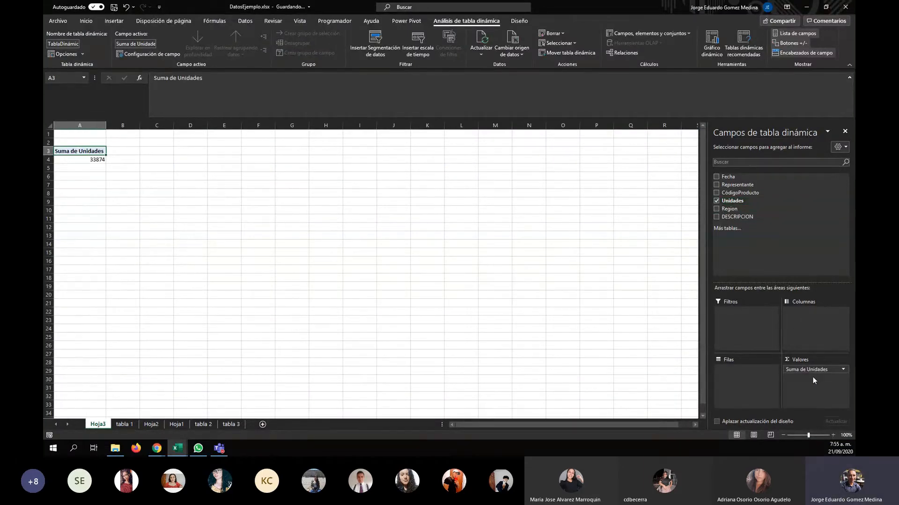
left_click(716, 202)
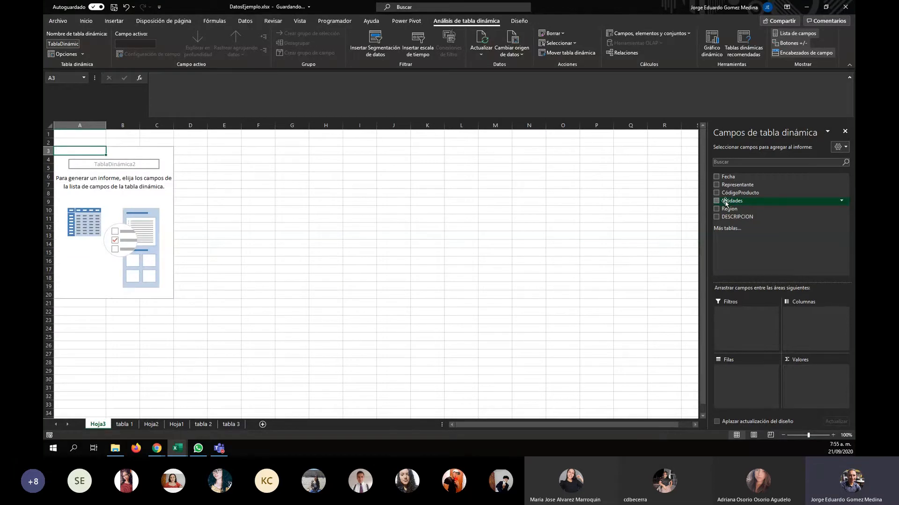
left_click_drag(725, 202, 805, 378)
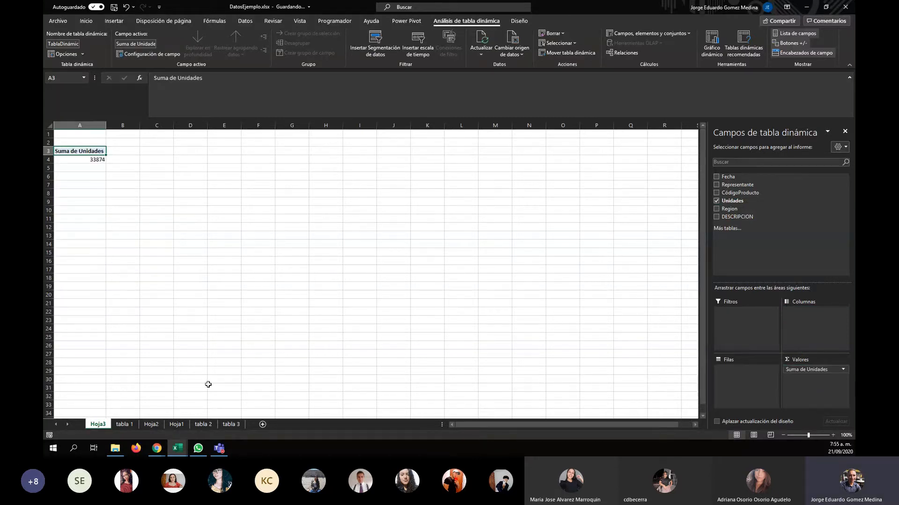
Check the pivot table field instructions in the Chrome PDF guide again and return to the Excel workbook
mouse_move(157, 449)
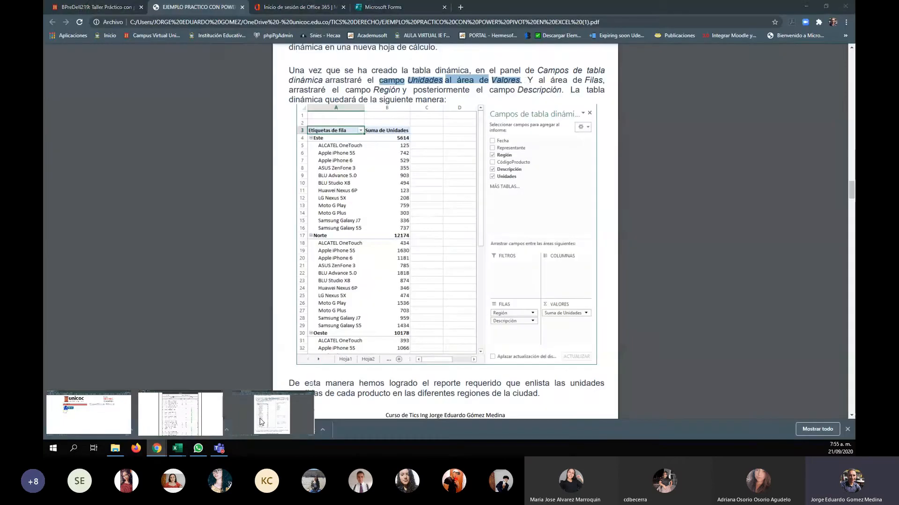
left_click(260, 422)
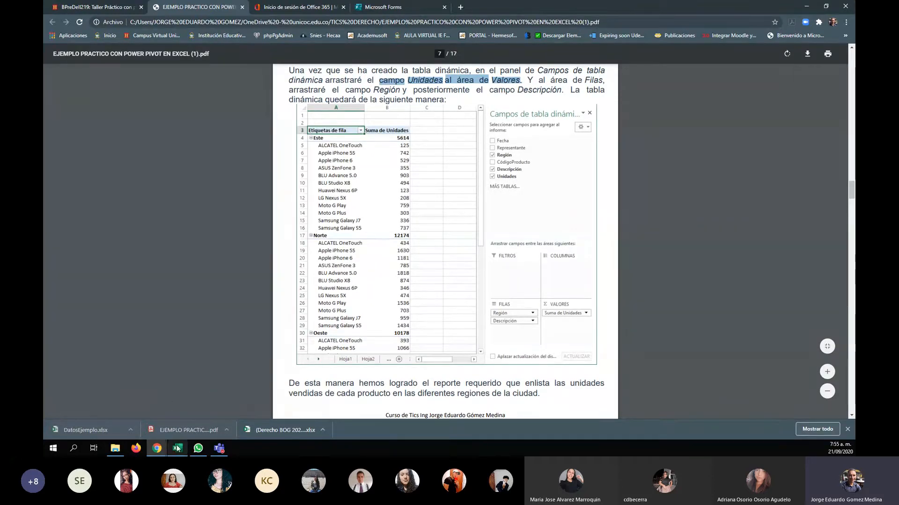
left_click(215, 419)
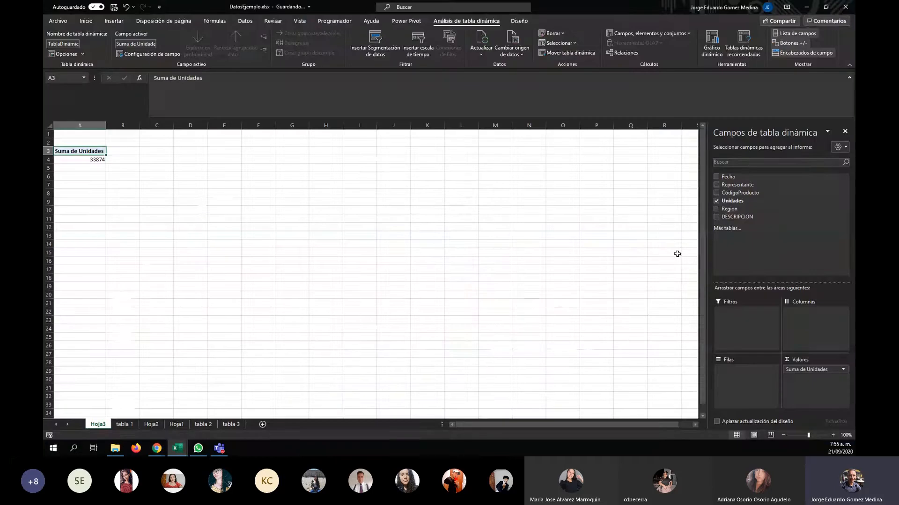
Place the Region field in the pivot table's Filas area
left_click_drag(719, 212, 731, 369)
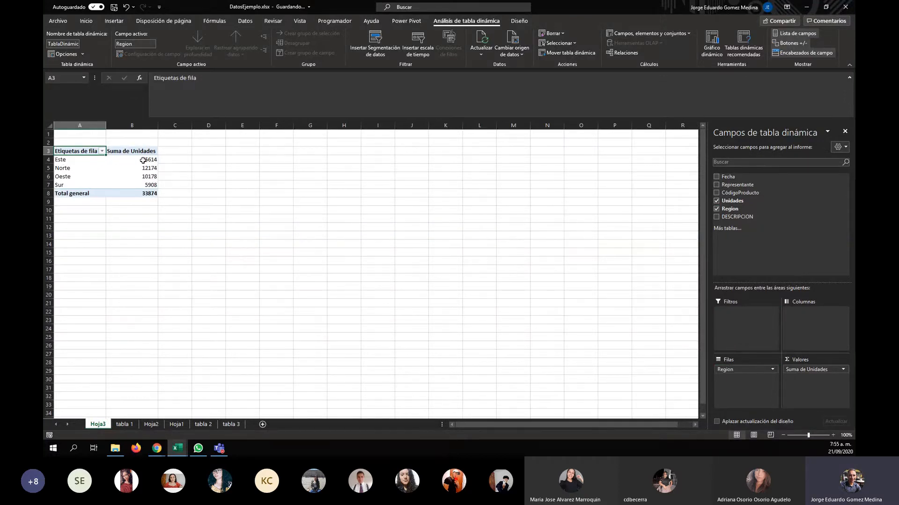
mouse_move(144, 161)
mouse_move(154, 178)
Change the calculation of the Unidades value field to Promedio in the pivot table
left_click(841, 370)
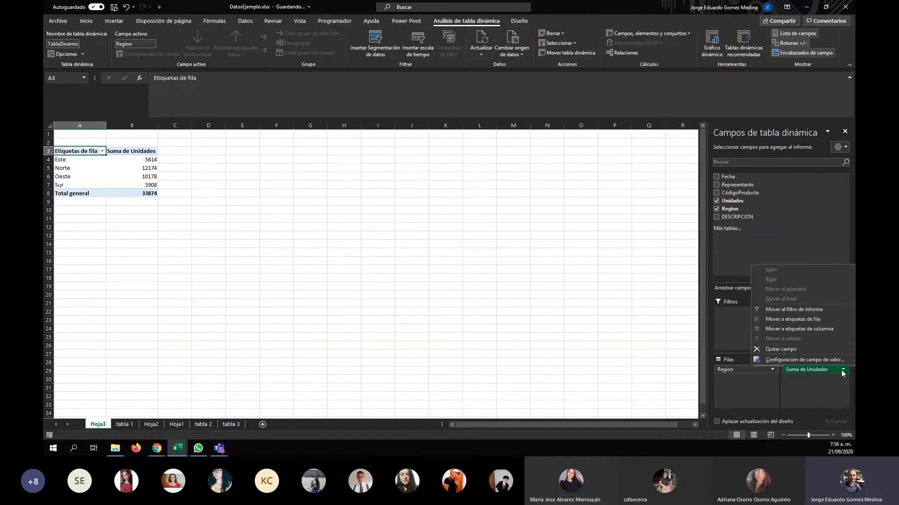
left_click(815, 359)
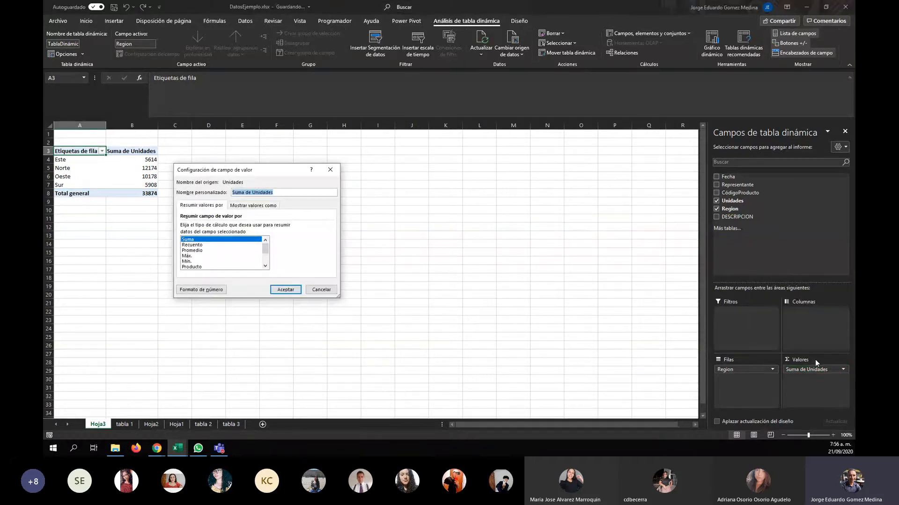
left_click_drag(188, 172, 251, 205)
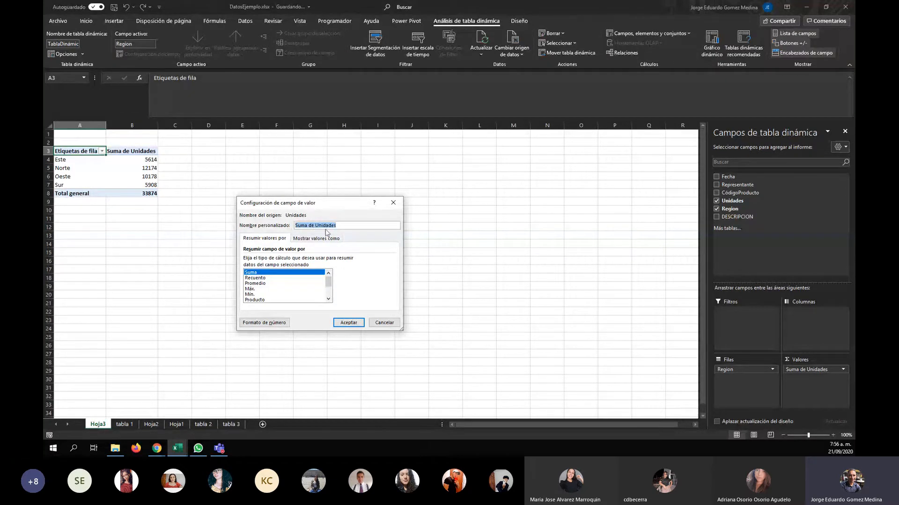
left_click(256, 278)
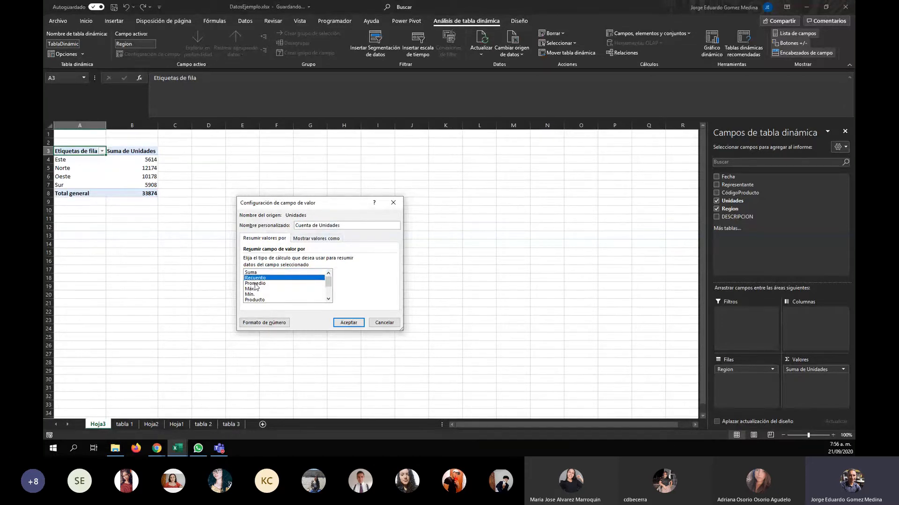
left_click(255, 284)
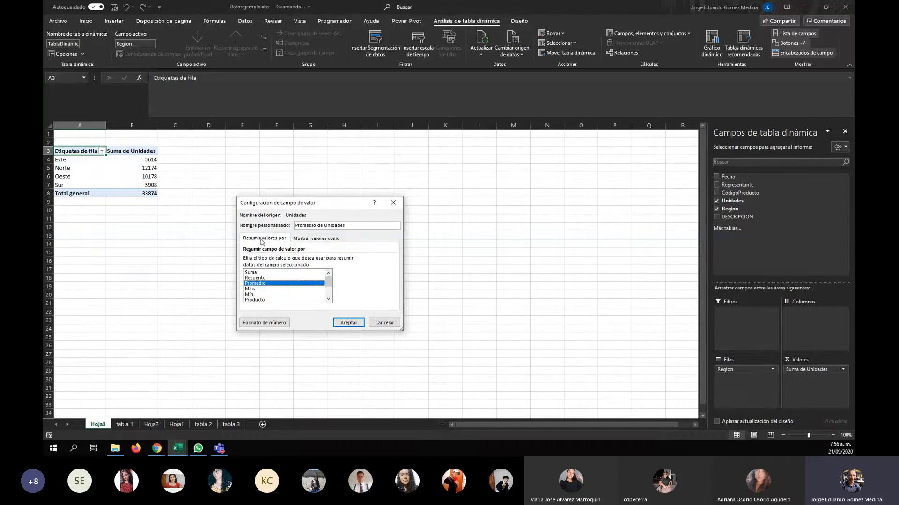
left_click(342, 324)
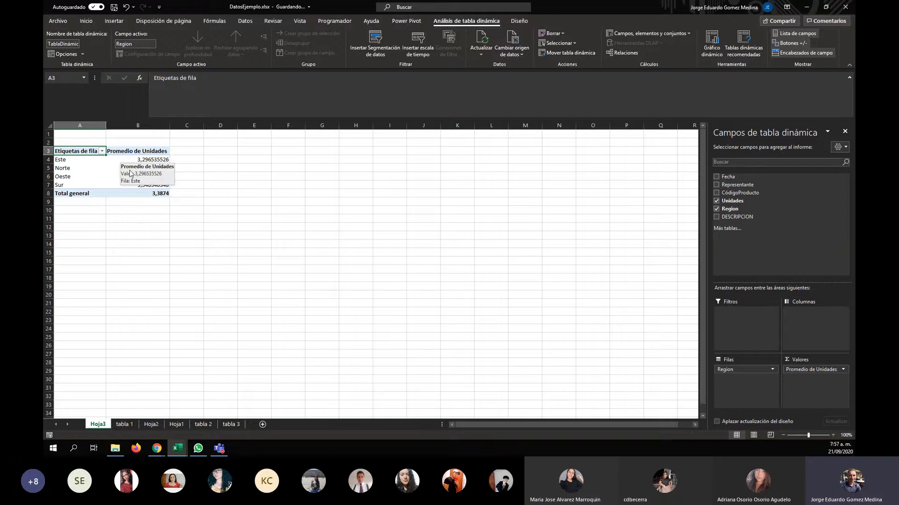
Set the calculation of the Unidades value field back to Suma
left_click(843, 370)
left_click(796, 350)
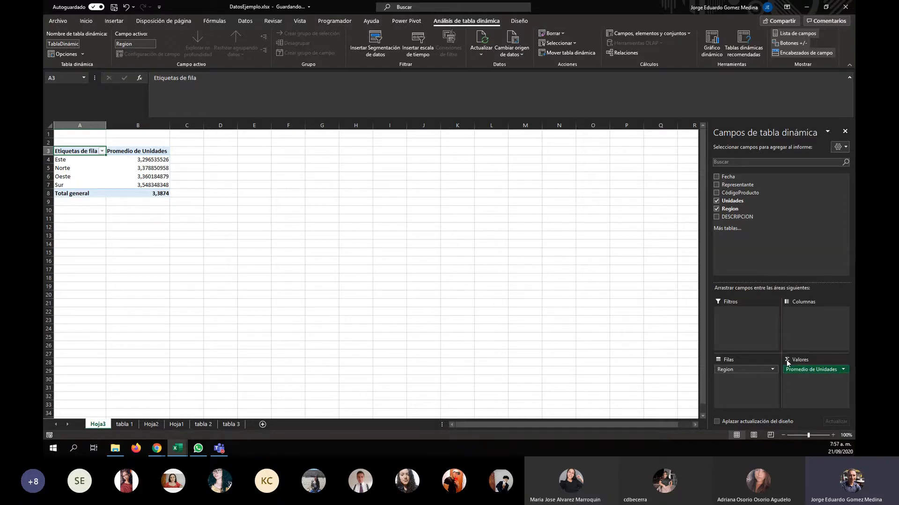
left_click(250, 273)
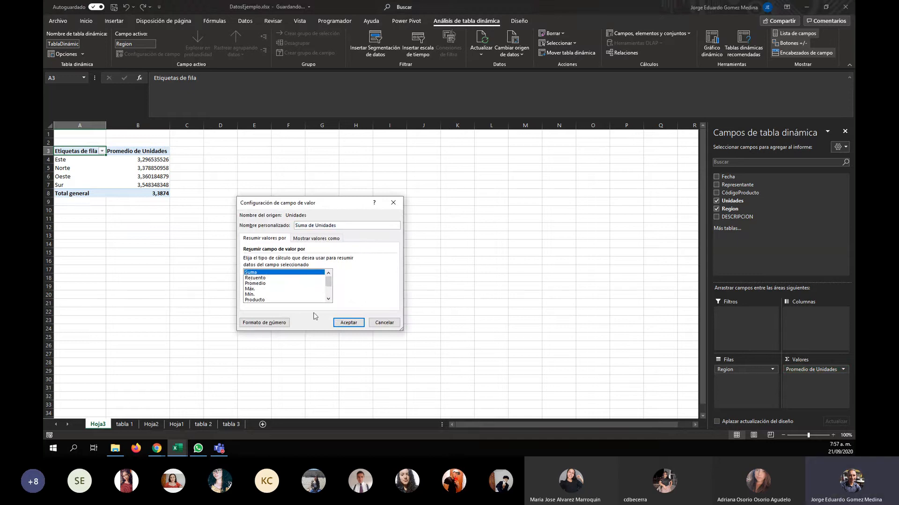
left_click(349, 322)
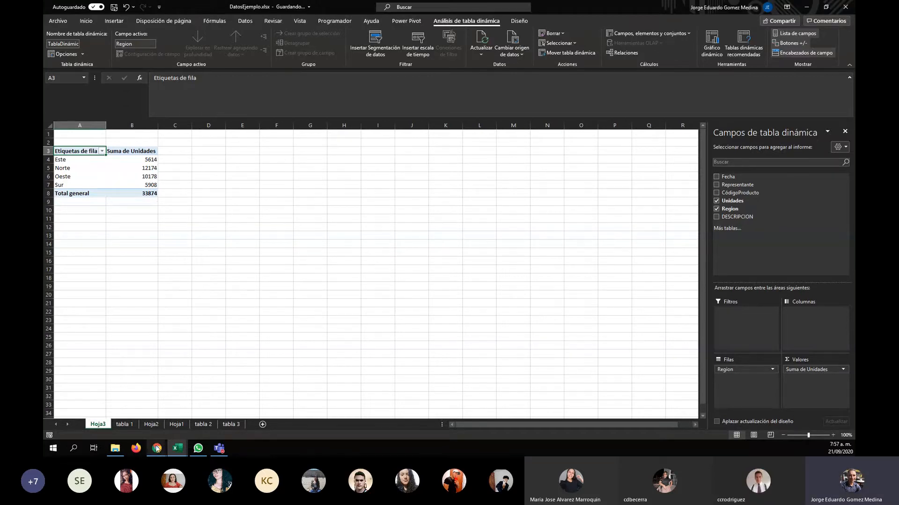
Switch to the PDF guide in Chrome and highlight the page 7 instruction about the Descripción field
mouse_move(157, 449)
left_click(271, 412)
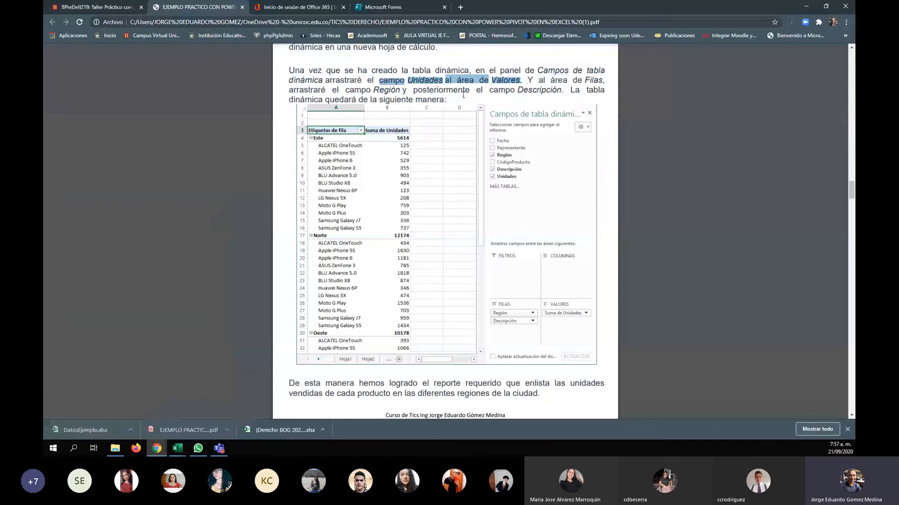
left_click_drag(405, 91, 603, 90)
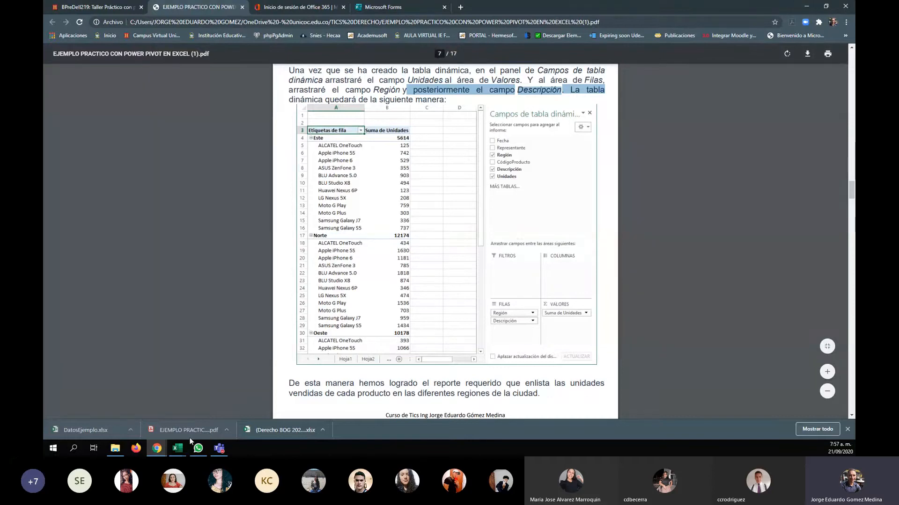
Return to DatosEjemplo.xlsx in Excel and place the DESCRIPCION field below Region in the pivot table's Filas area
mouse_move(187, 447)
left_click(220, 412)
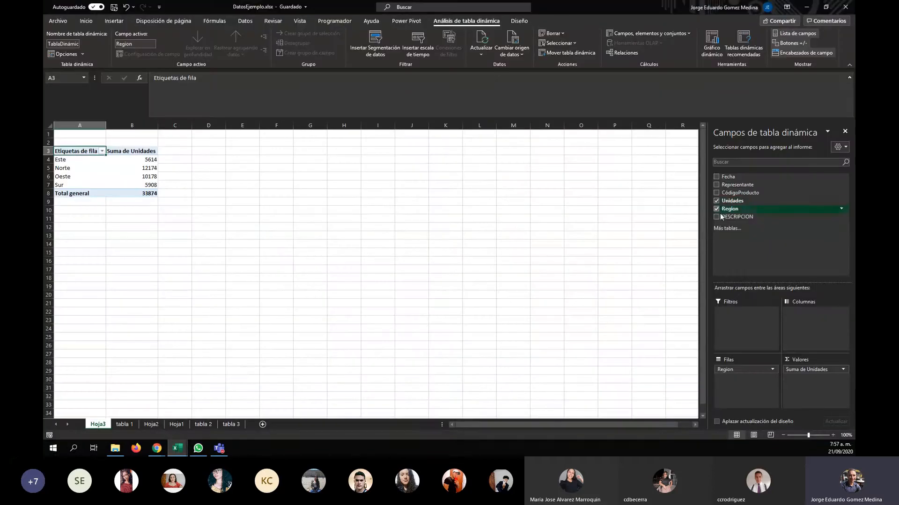
left_click_drag(721, 217, 733, 396)
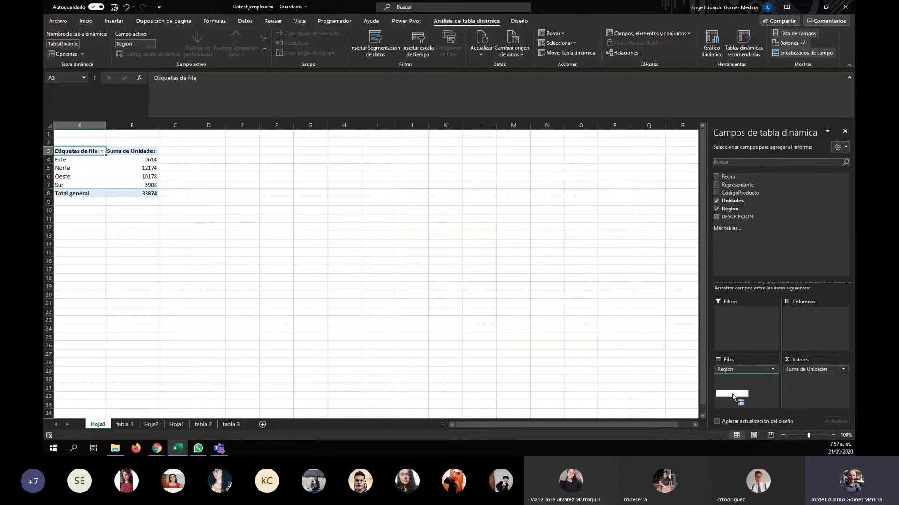
left_click_drag(733, 396, 732, 395)
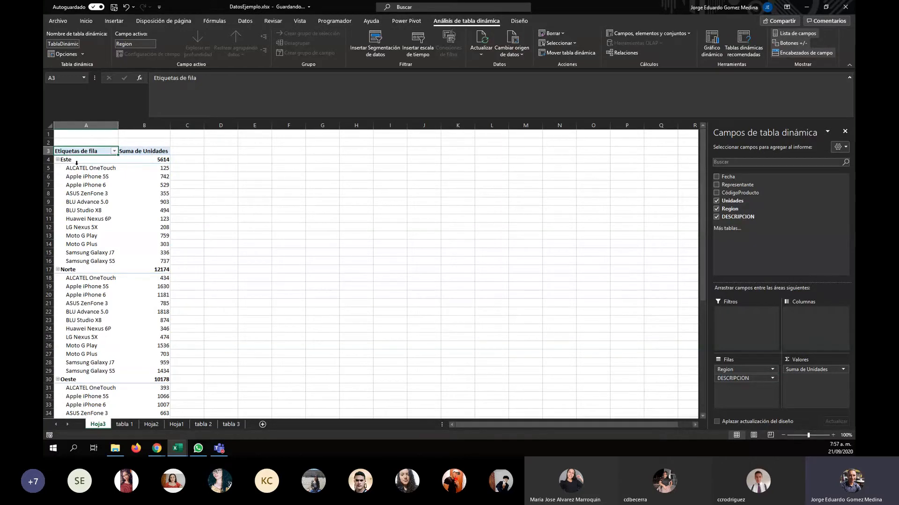
scroll(77, 162, "down", 9)
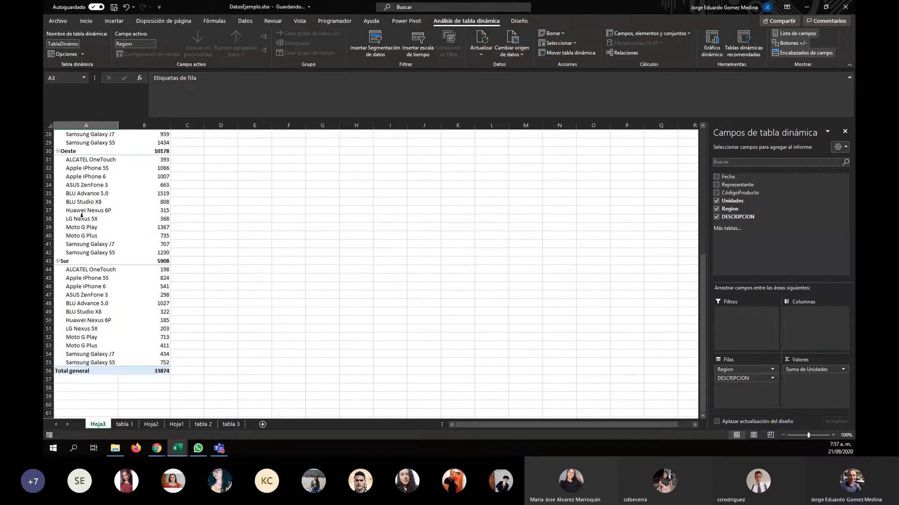
scroll(81, 216, "up", 7)
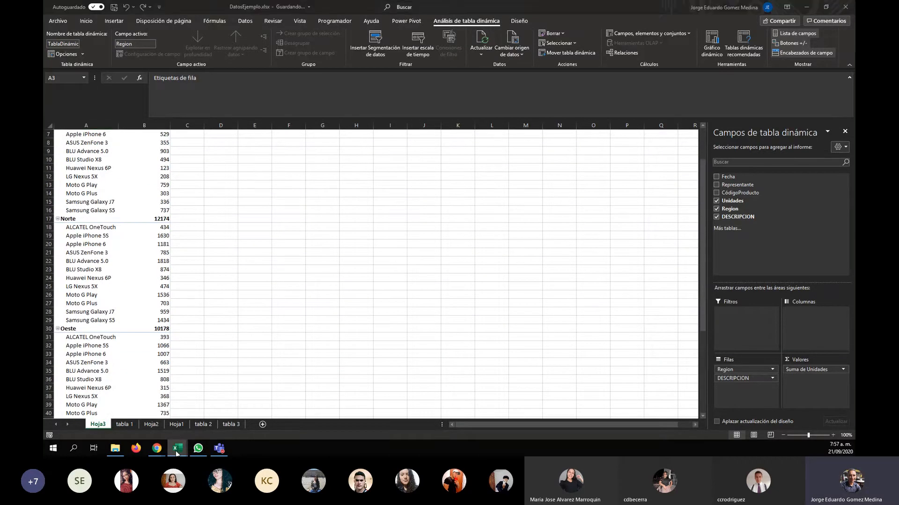
Switch to the PDF guide in Chrome and examine the blue sample report of units per region and product near the beginning
left_click(177, 454)
left_click(226, 420)
left_click(158, 449)
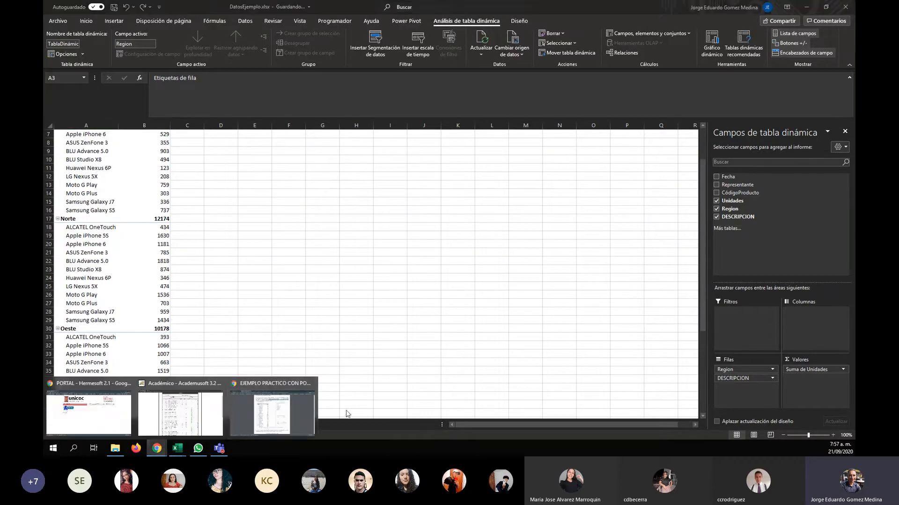
left_click(242, 404)
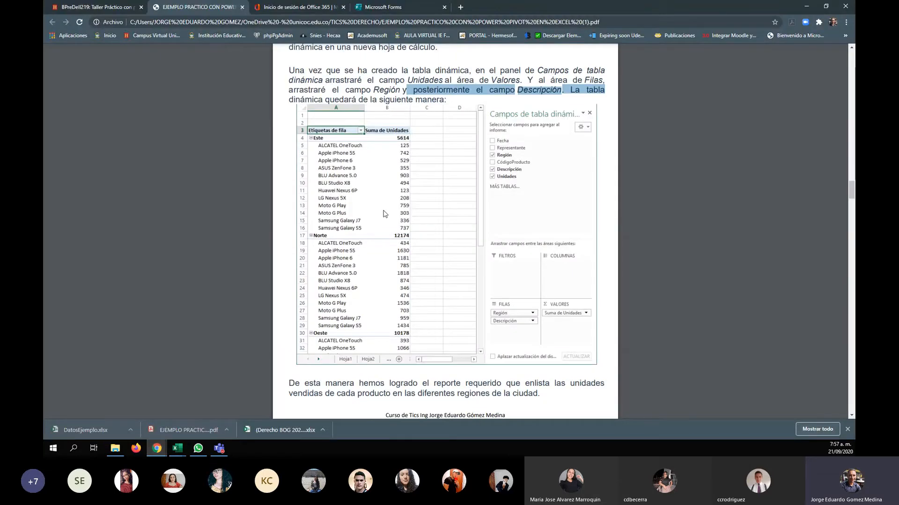
scroll(385, 214, "up", 20)
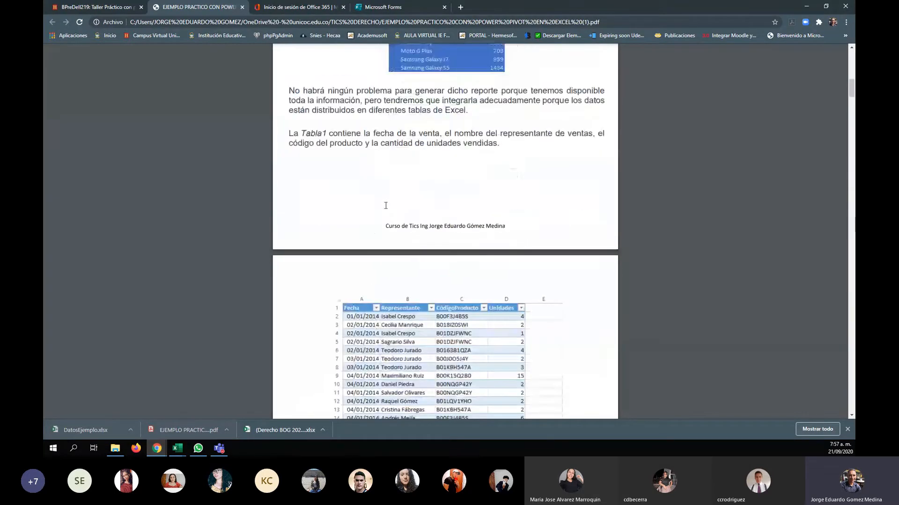
scroll(394, 213, "up", 3)
scroll(394, 220, "down", 7)
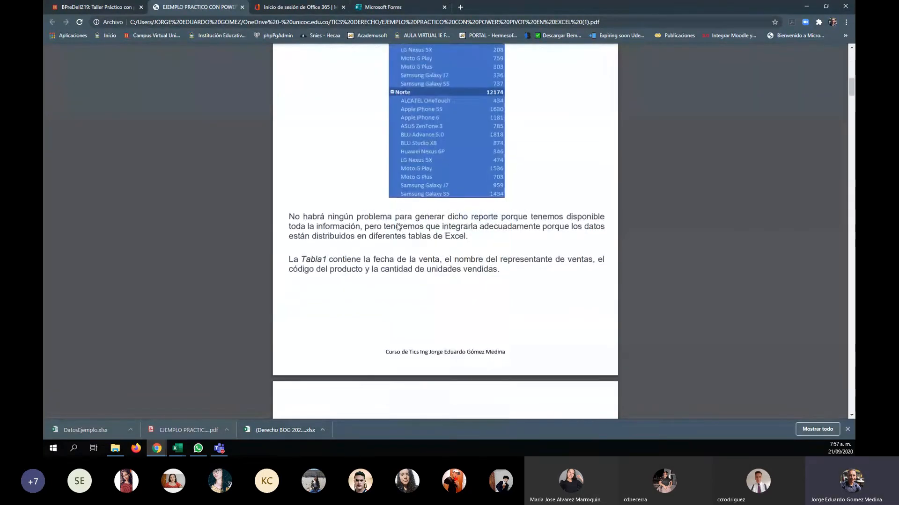
scroll(406, 237, "up", 4)
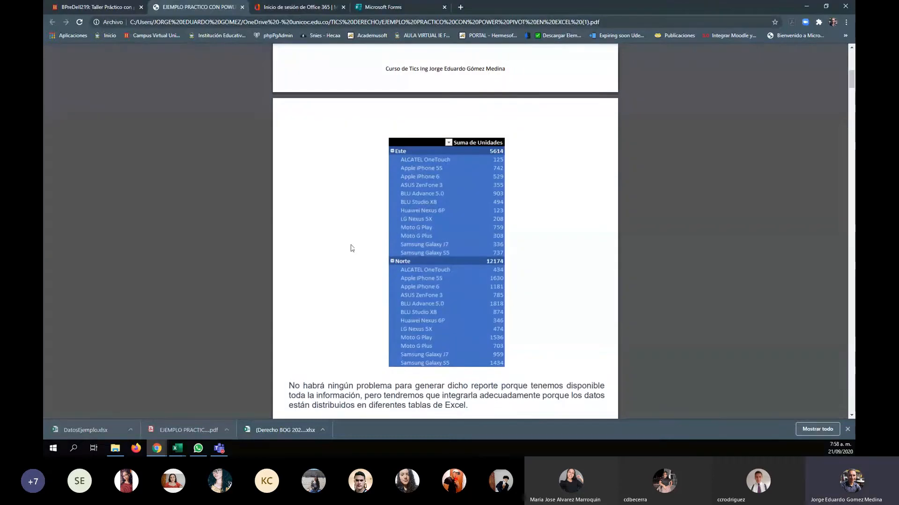
Return to DatosEjemplo.xlsx in Excel and fill the whole pivot table on Hoja3, from its headers to Total general, with standard light blue
mouse_move(177, 448)
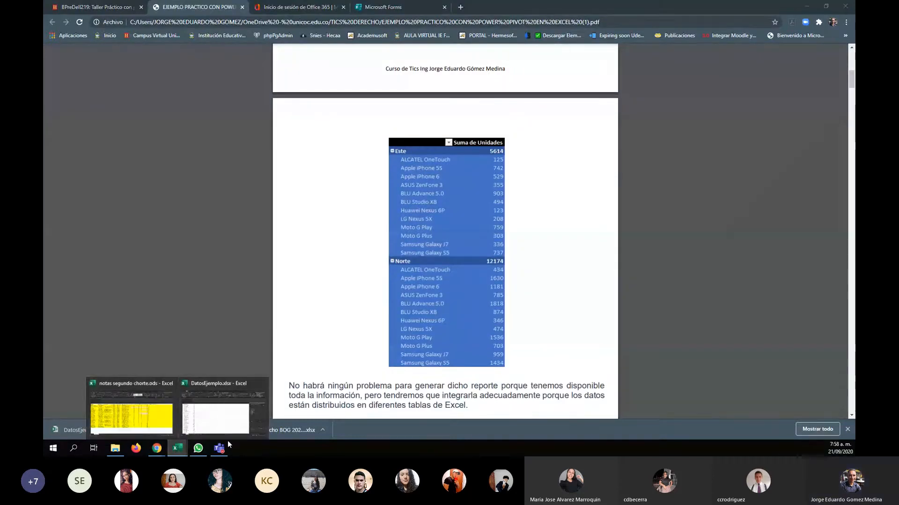
left_click(217, 432)
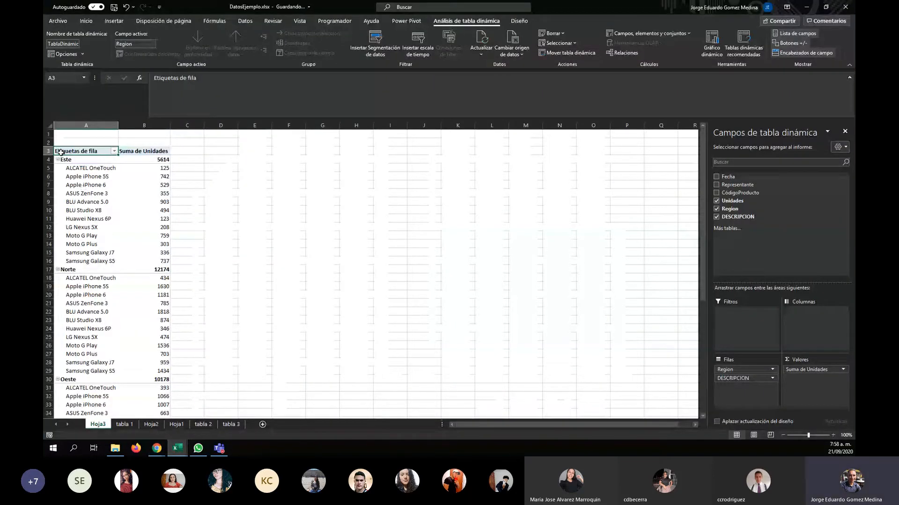
left_click_drag(60, 152, 132, 407)
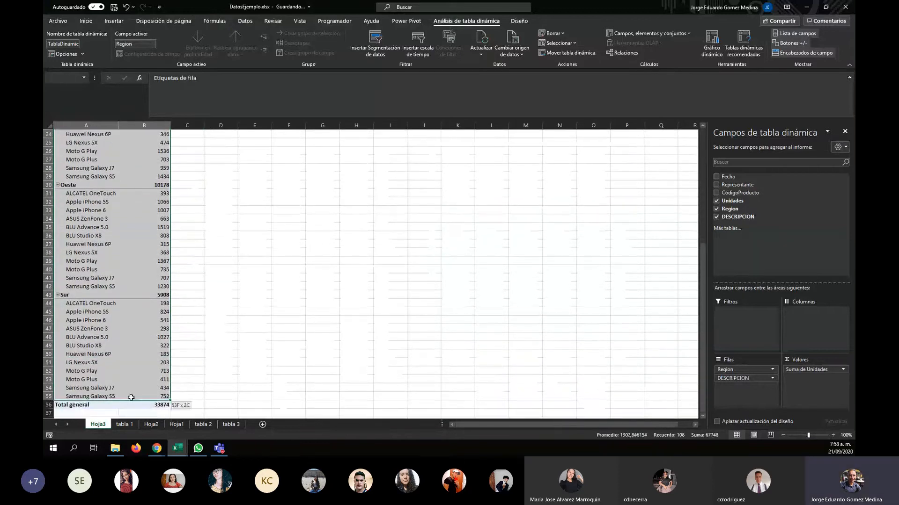
left_click(86, 21)
left_click(187, 51)
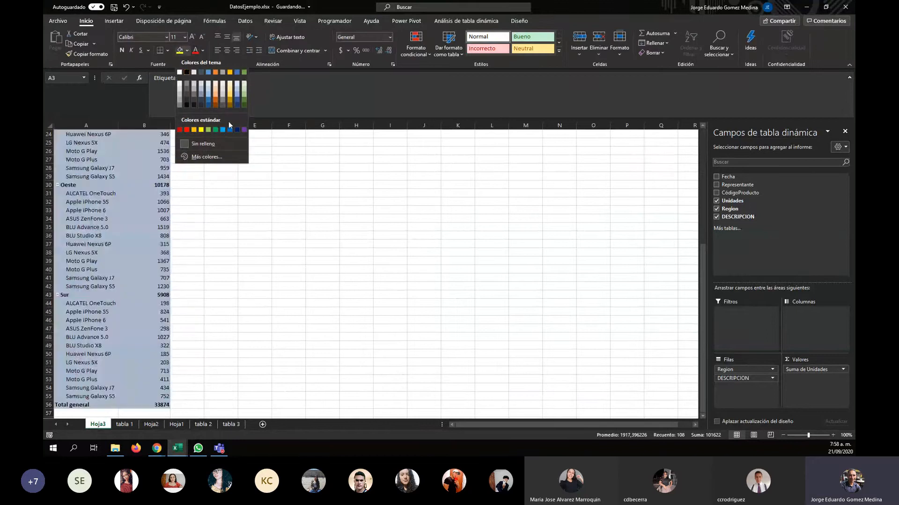
left_click(224, 129)
scroll(176, 194, "up", 8)
left_click(164, 193)
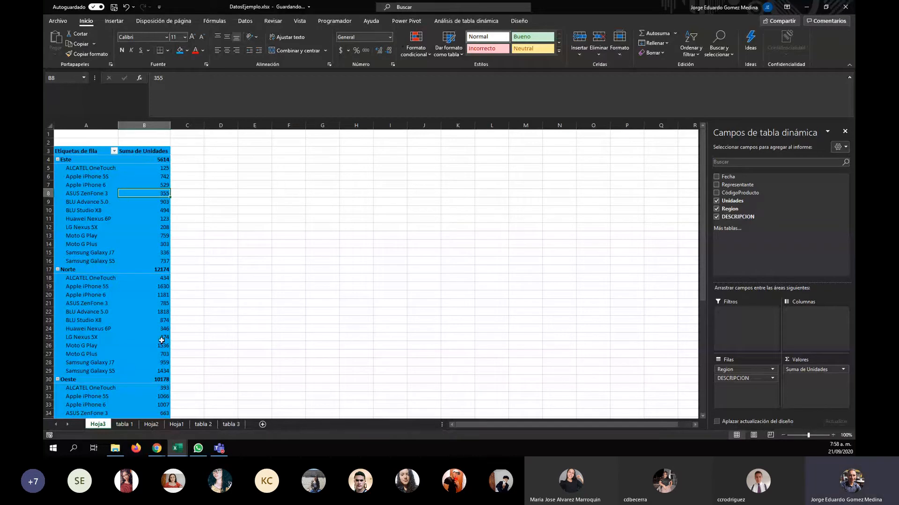
scroll(116, 172, "down", 8)
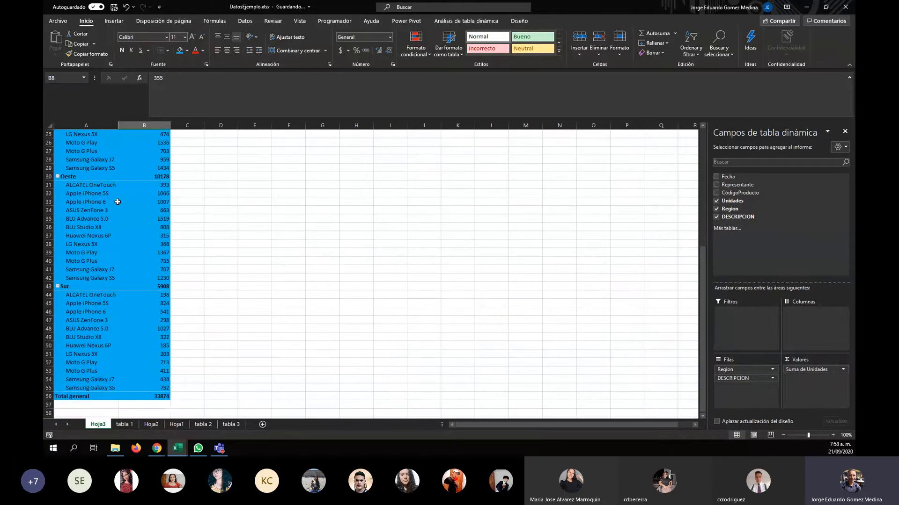
scroll(118, 202, "up", 3)
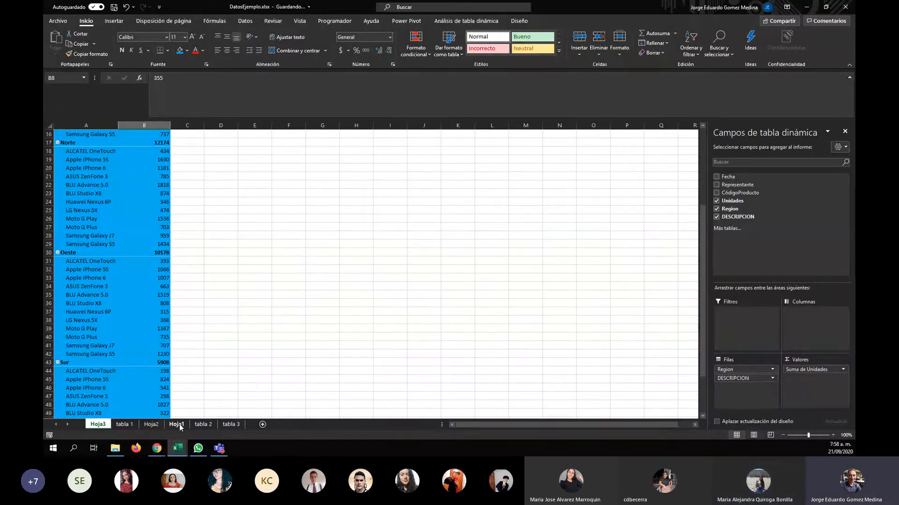
Delete the Hoja2 worksheet permanently from the workbook
left_click(157, 426)
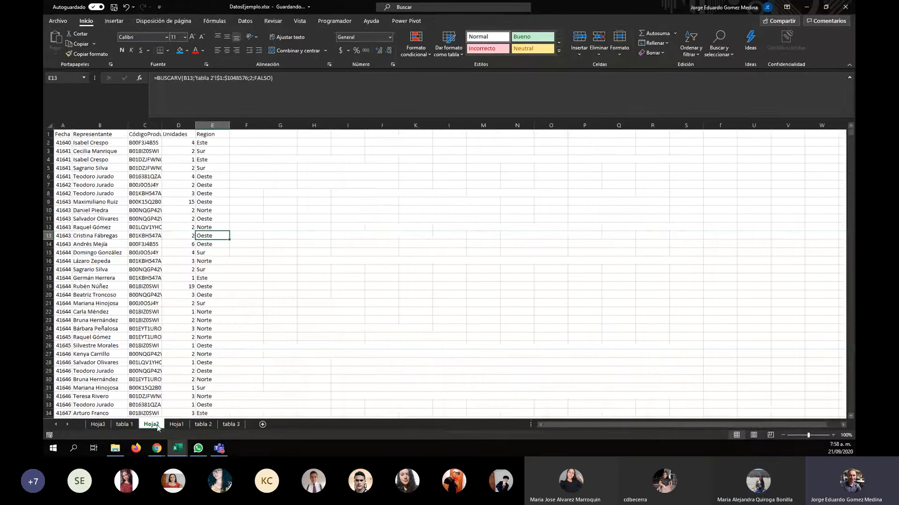
right_click(157, 425)
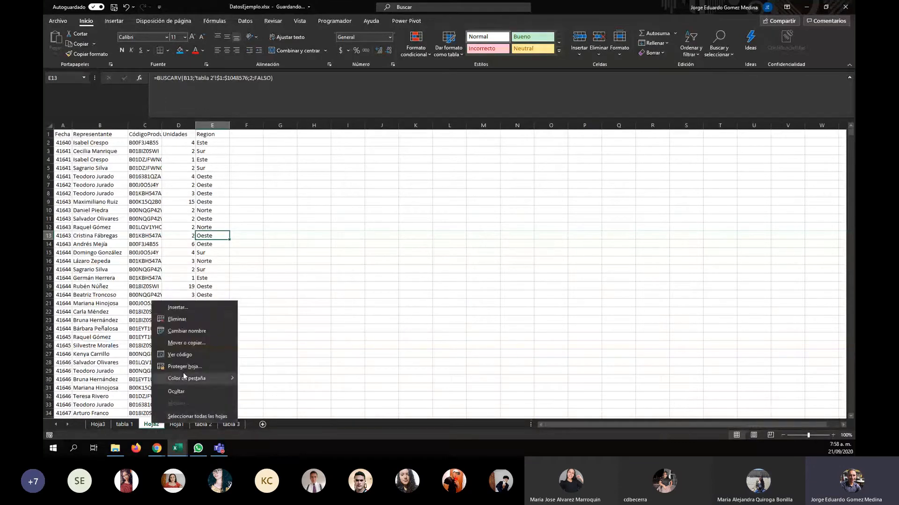
left_click(177, 319)
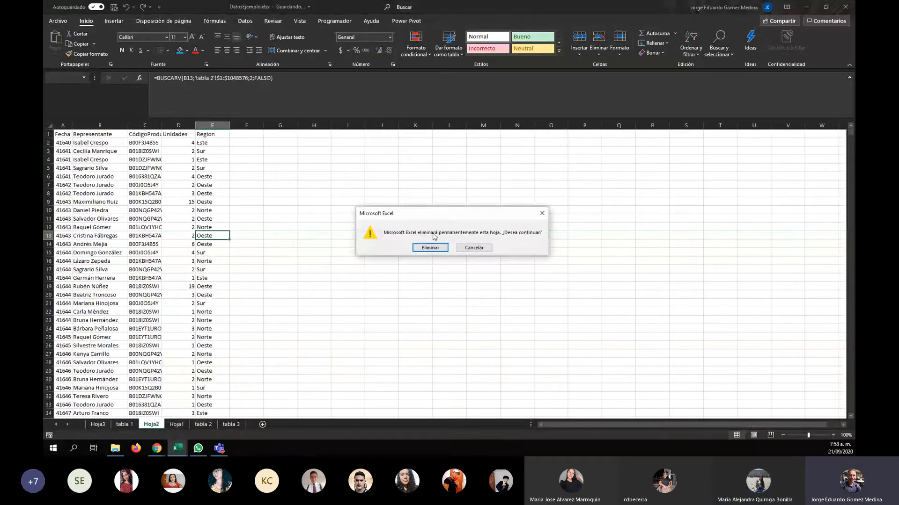
left_click(430, 247)
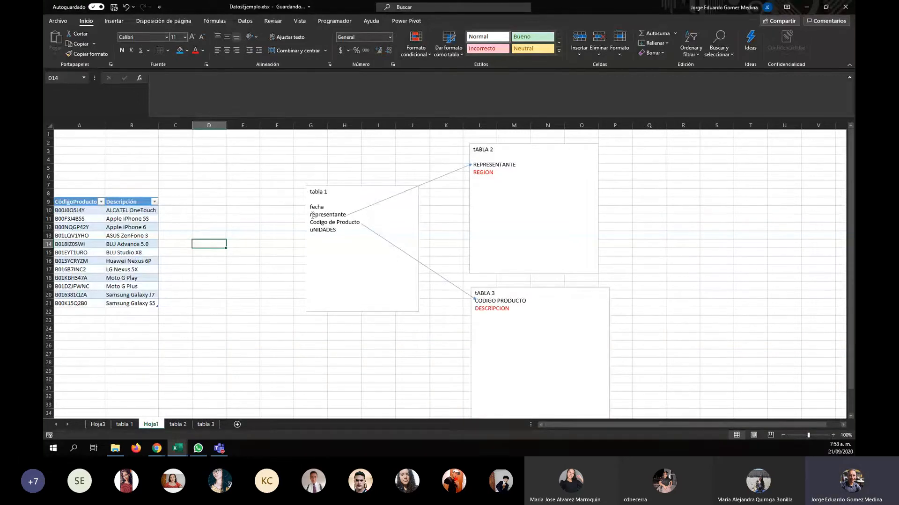
Highlight the word "representante" in the tabla 1 text box of the relationship diagram on Hoja1
left_click_drag(312, 215, 335, 216)
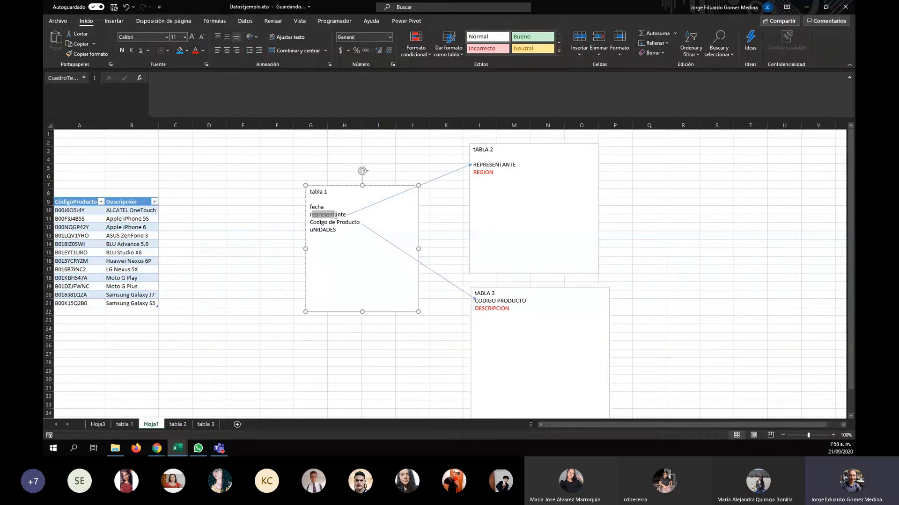
double_click(332, 216)
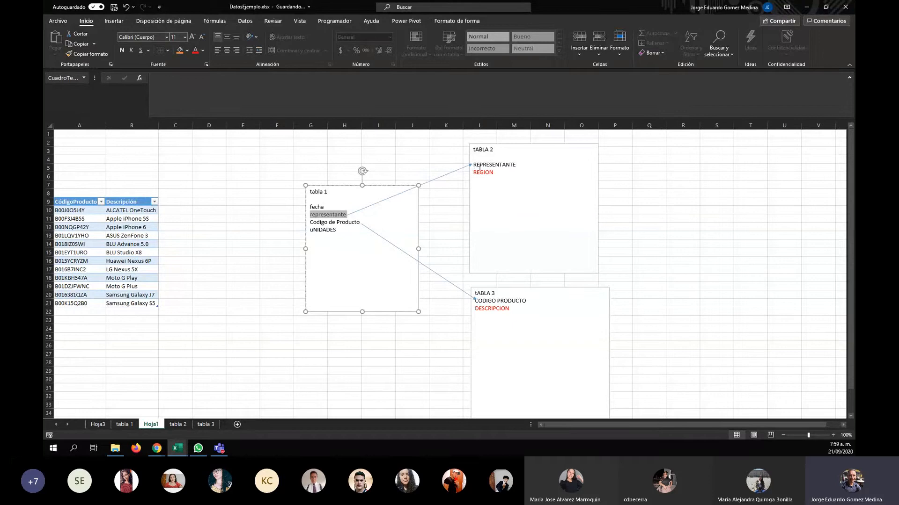
Highlight REGION in tABLA 2, Codigo de Producto in tabla 1 and DESCRIPCION in tABLA 3 to review the diagram's relationships
left_click(472, 165)
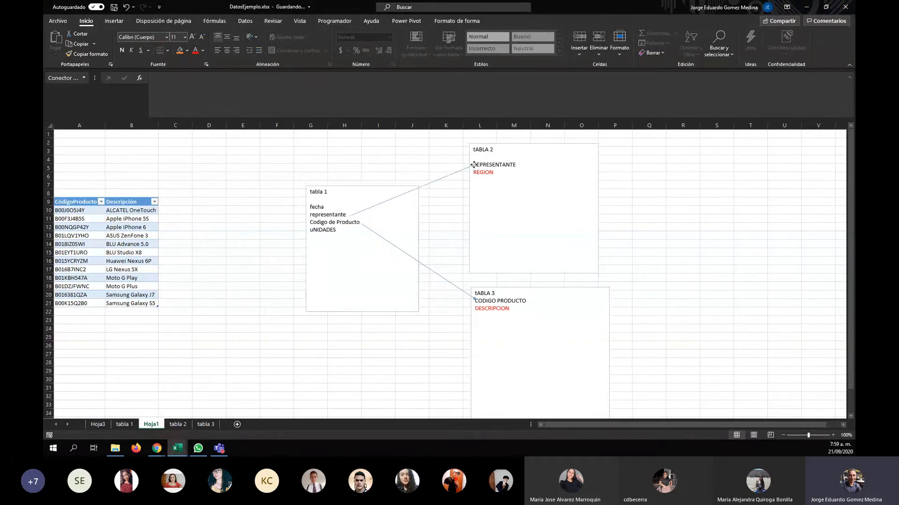
double_click(497, 172)
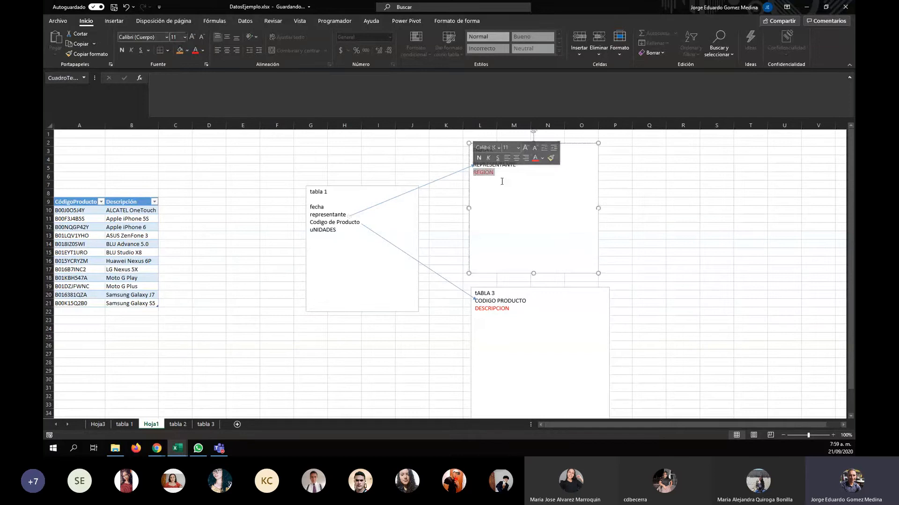
left_click(495, 173)
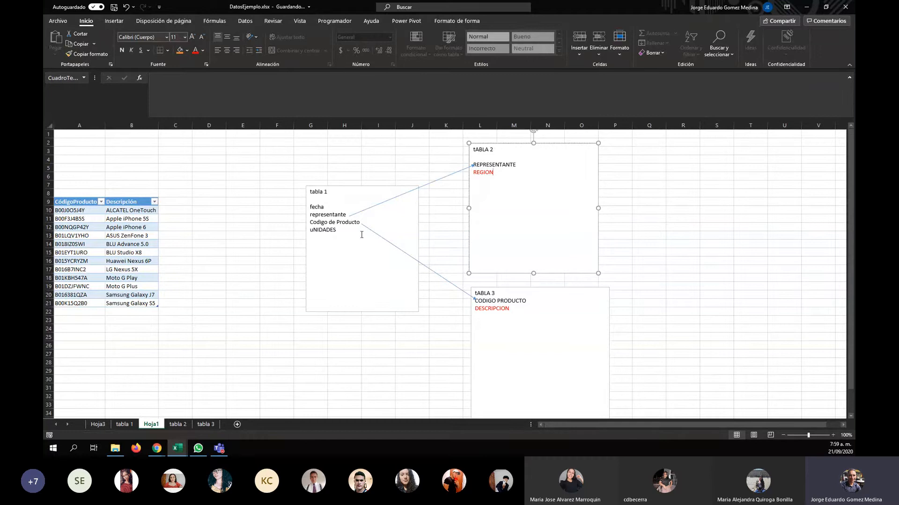
double_click(348, 222)
left_click_drag(348, 222, 310, 222)
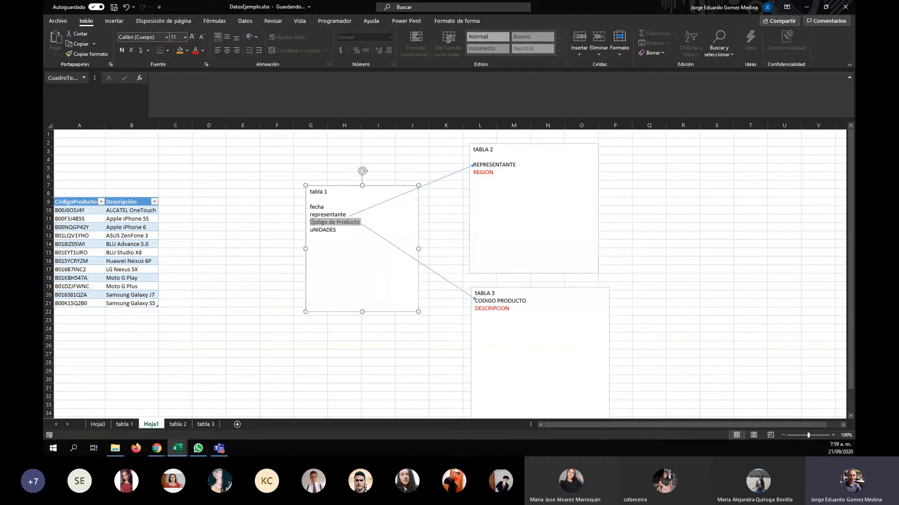
left_click_drag(529, 301, 482, 309)
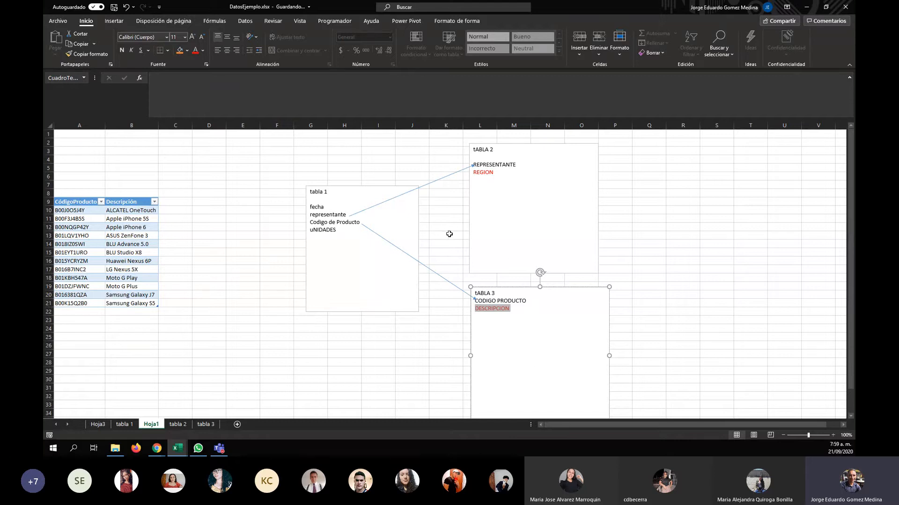
Reorder the worksheets so tabla 1, tabla 2 and tabla 3 come before Hoja3 and Hoja1
left_click(178, 424)
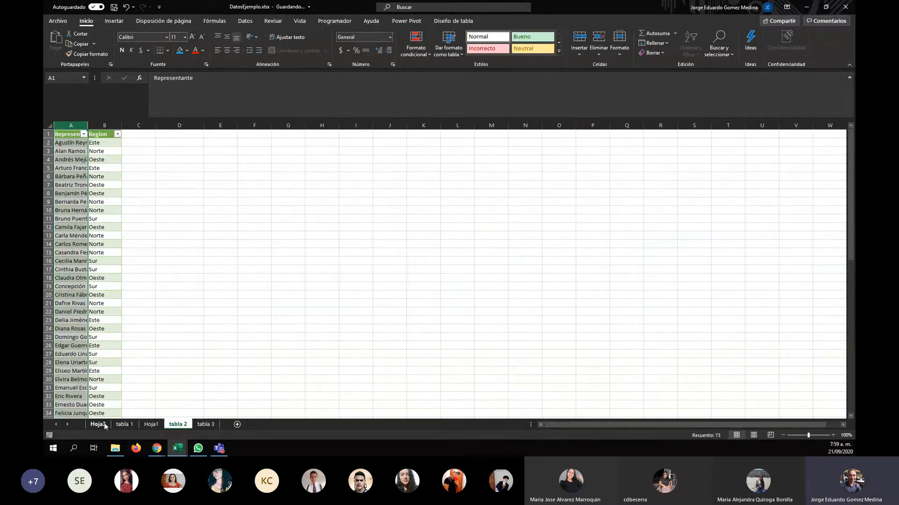
left_click(98, 425)
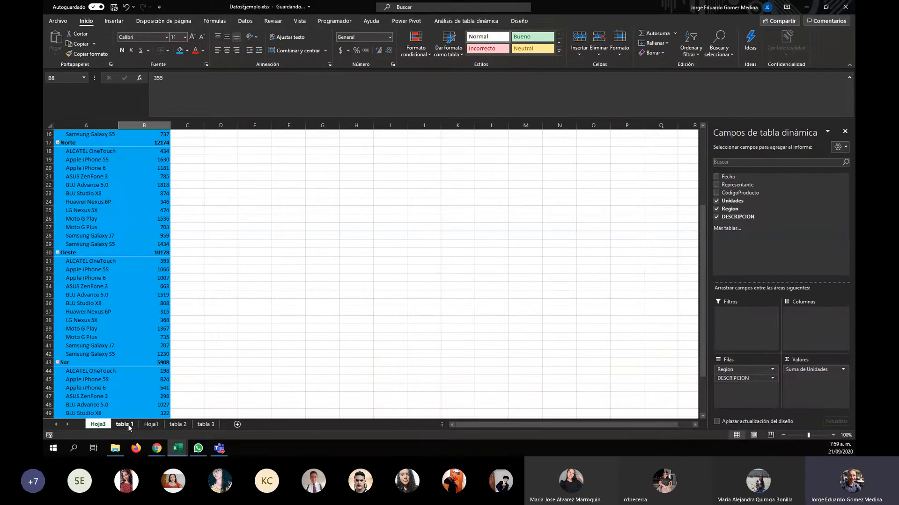
left_click_drag(126, 426, 89, 426)
left_click_drag(178, 426, 123, 426)
mouse_move(204, 424)
left_mouse_down()
mouse_move(137, 426)
mouse_move(154, 426)
left_mouse_up()
left_click(158, 320)
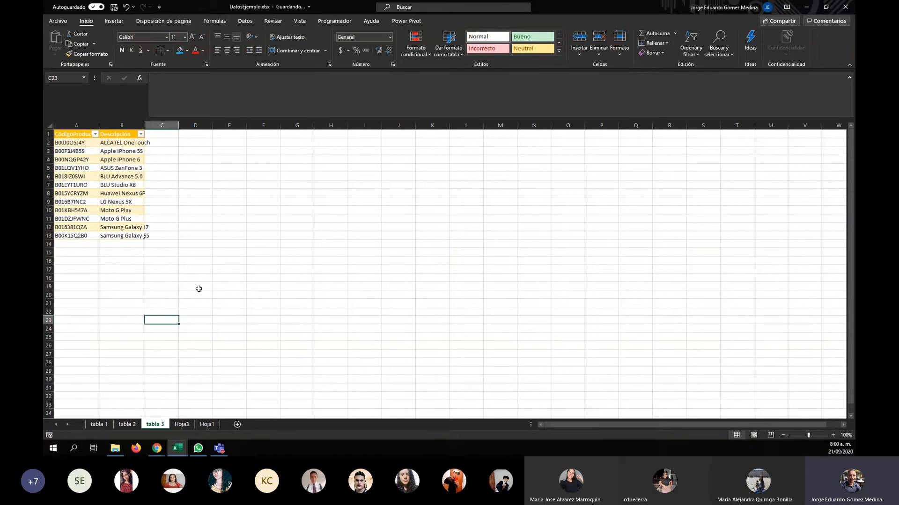
Save a copy of the workbook in the TICS DERECHO OneDrive folder as TAREA FORMA MANUAL
left_click(57, 21)
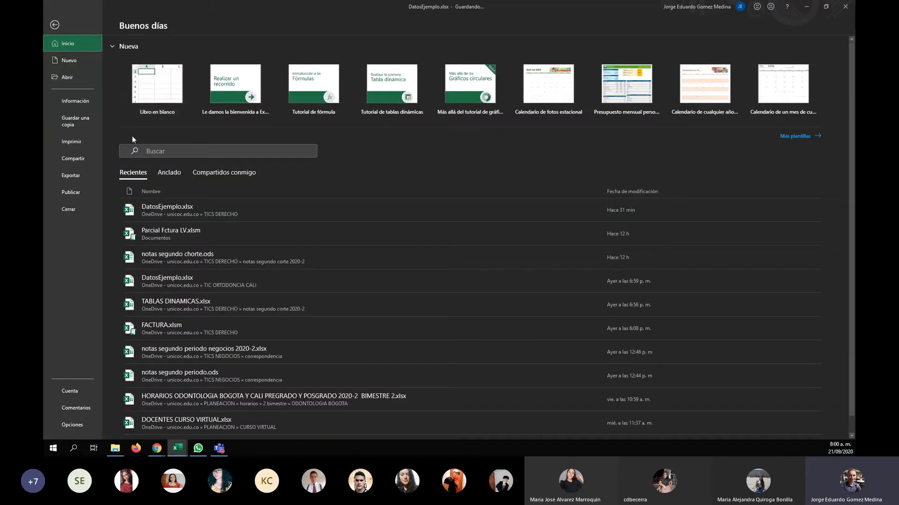
left_click(66, 120)
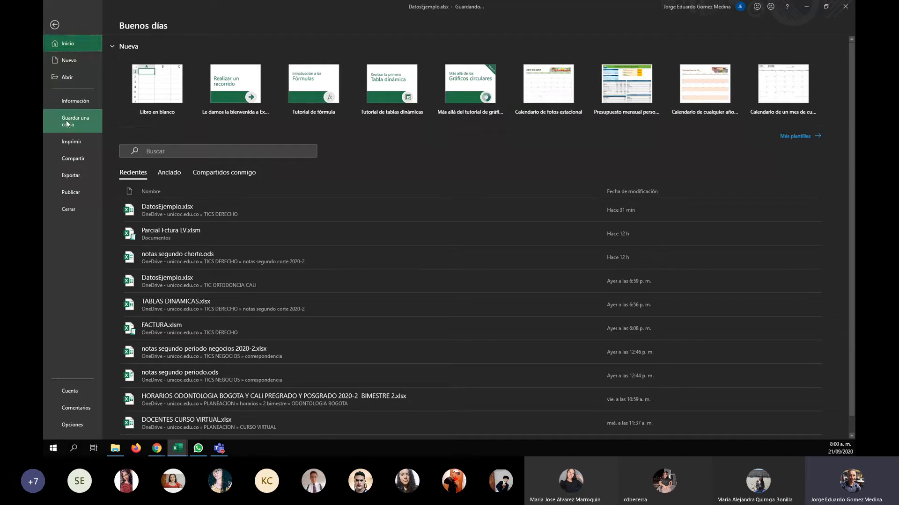
left_click(317, 62)
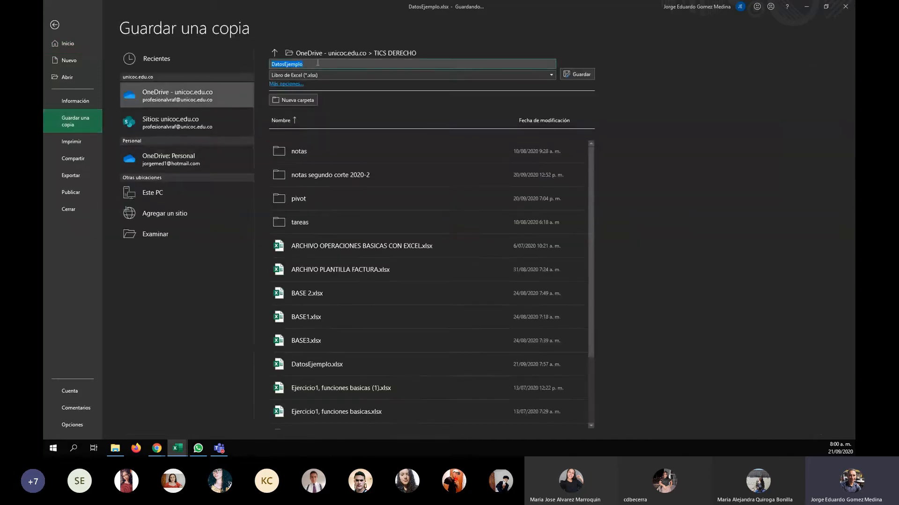
left_click(317, 62)
key("BackSpace")
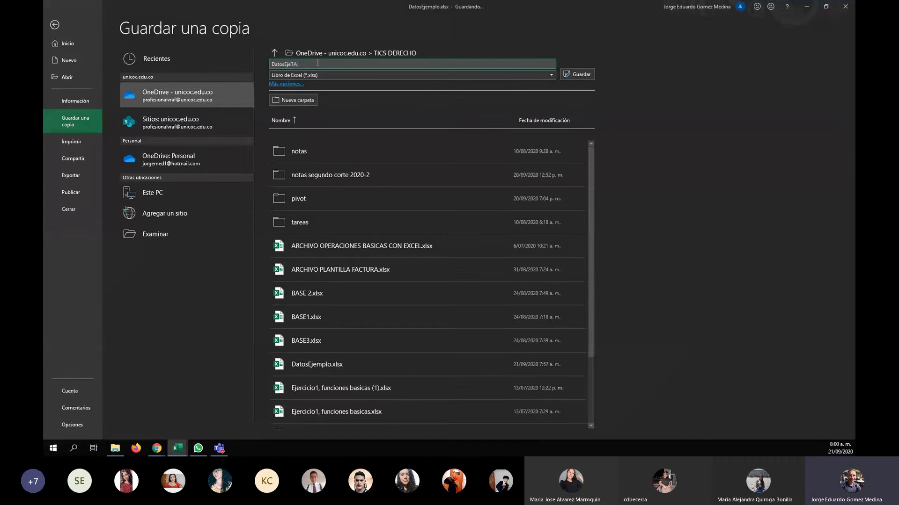
key("BackSpace")
key("BackSpace")
key("ctrl+a")
type("TAREA FORMA MANUAL")
key("Return")
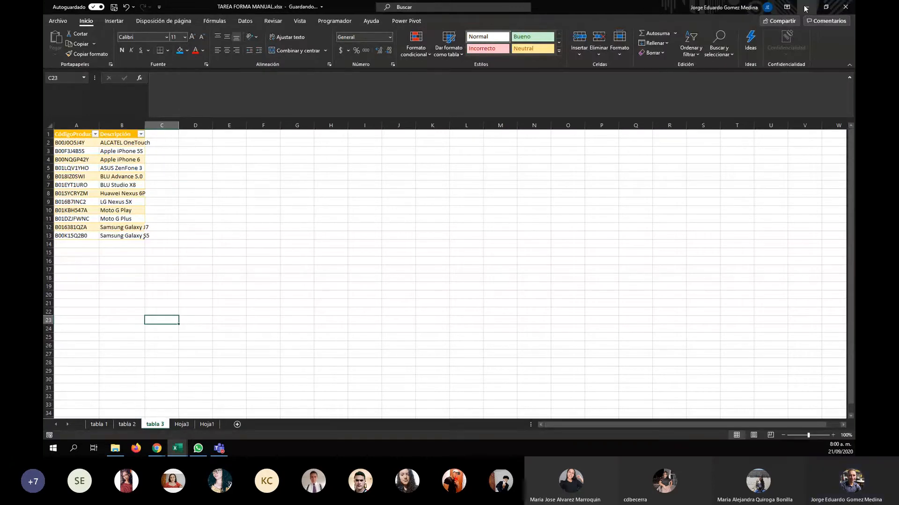
Switch to the Moodle workshop page in Chrome, download DatosEjemplo.xlsx as DatosEjemplo (1).xlsx, and open it in Excel
key("alt+Tab")
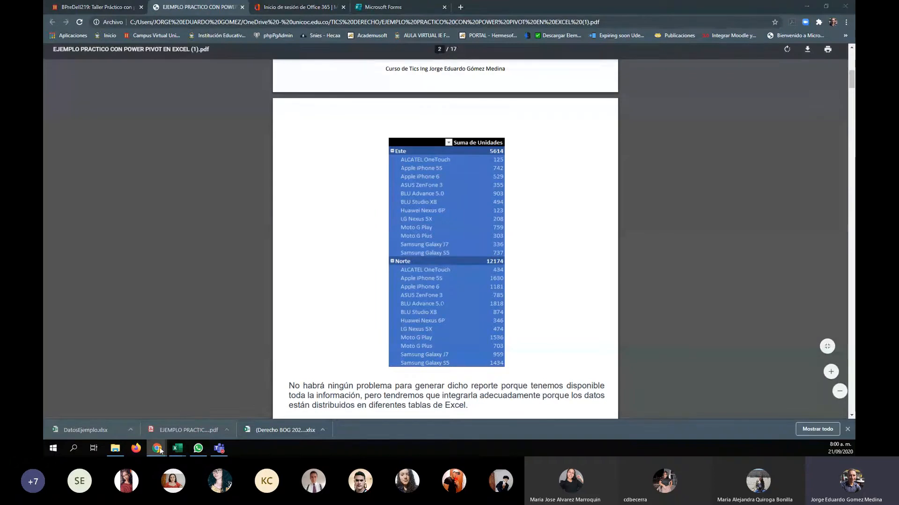
mouse_move(157, 448)
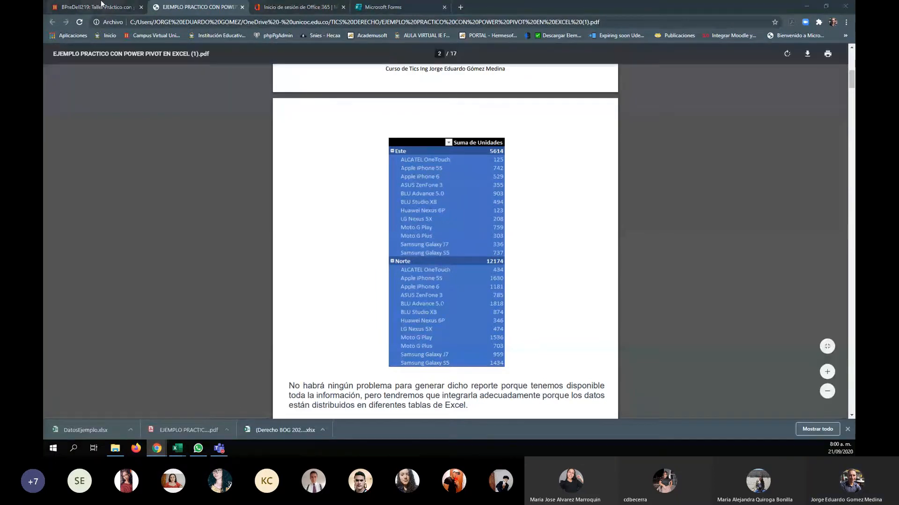
left_click(101, 5)
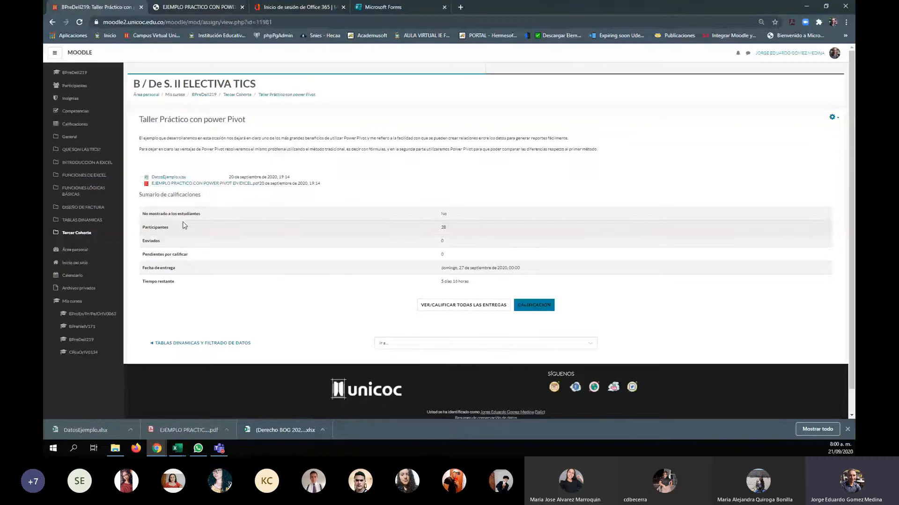
left_click(170, 177)
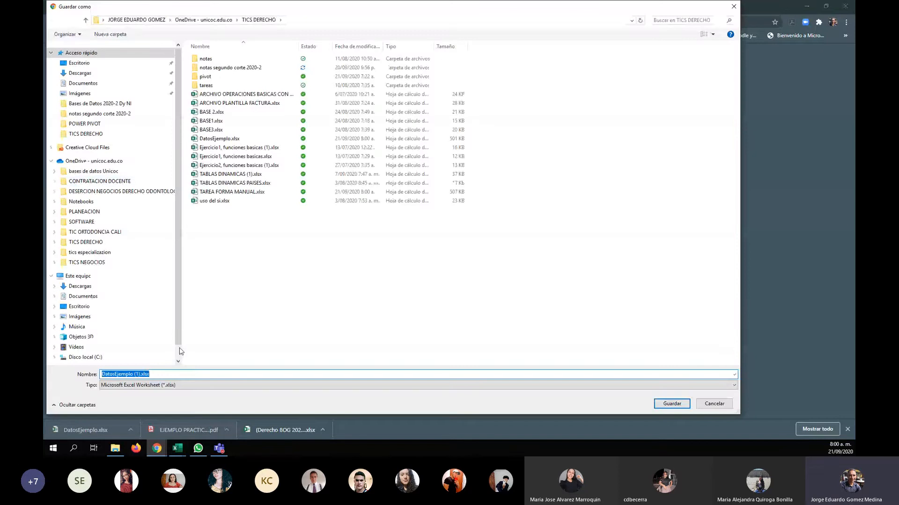
left_click(671, 404)
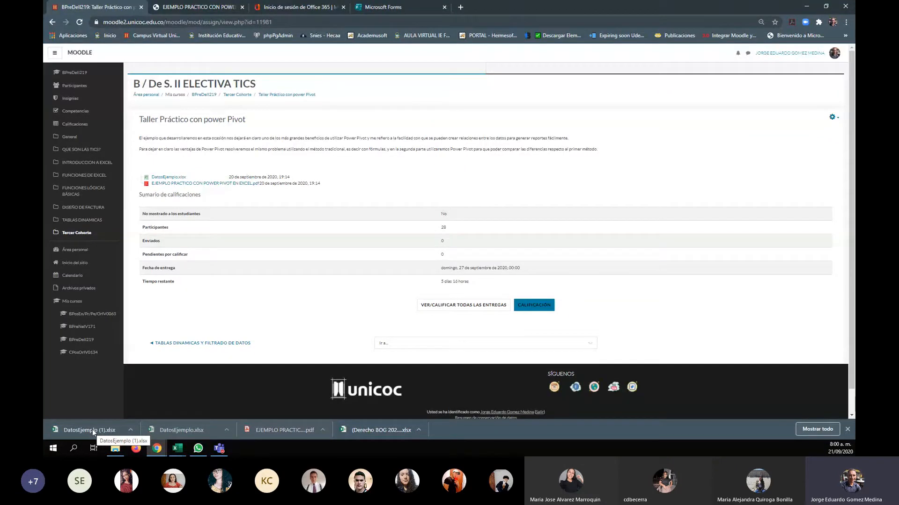
left_click(92, 428)
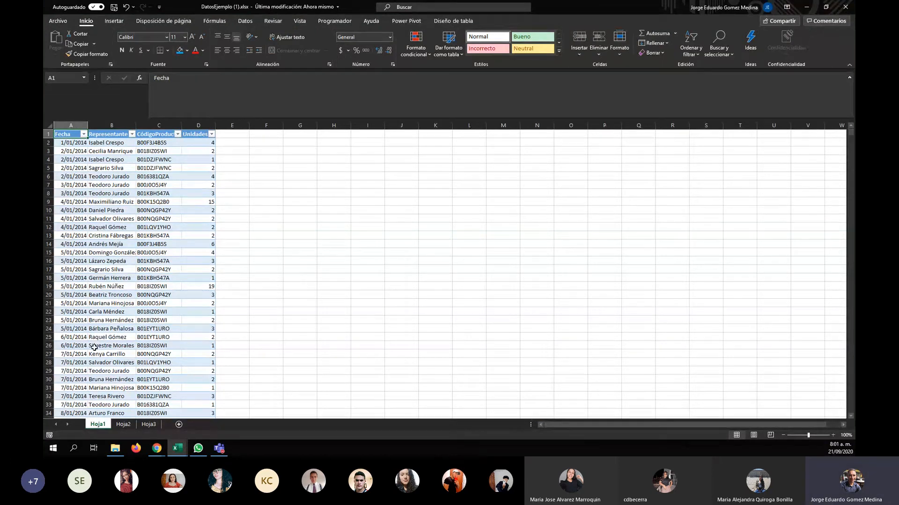
Rename the Hoja1, Hoja2 and Hoja3 worksheets as TABLA 1, TABLA 2 and TABLA 3
left_click(123, 425)
left_click(150, 425)
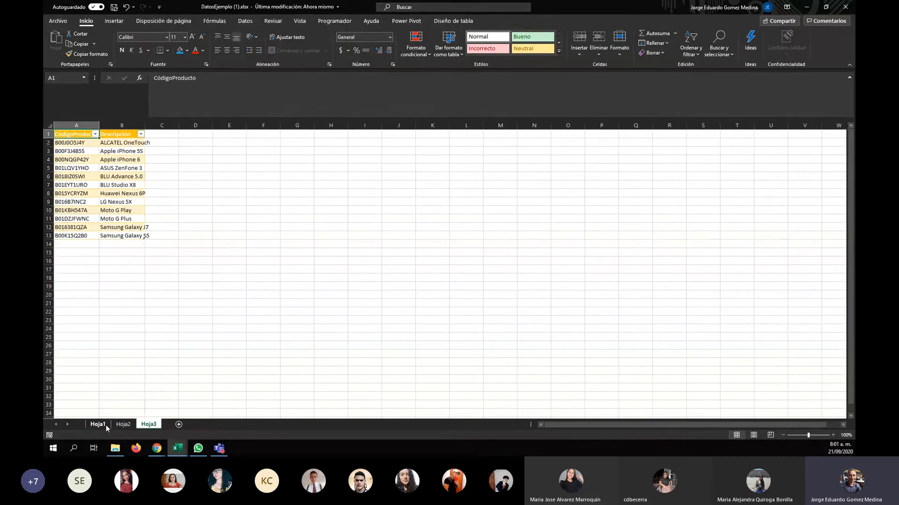
left_click(96, 425)
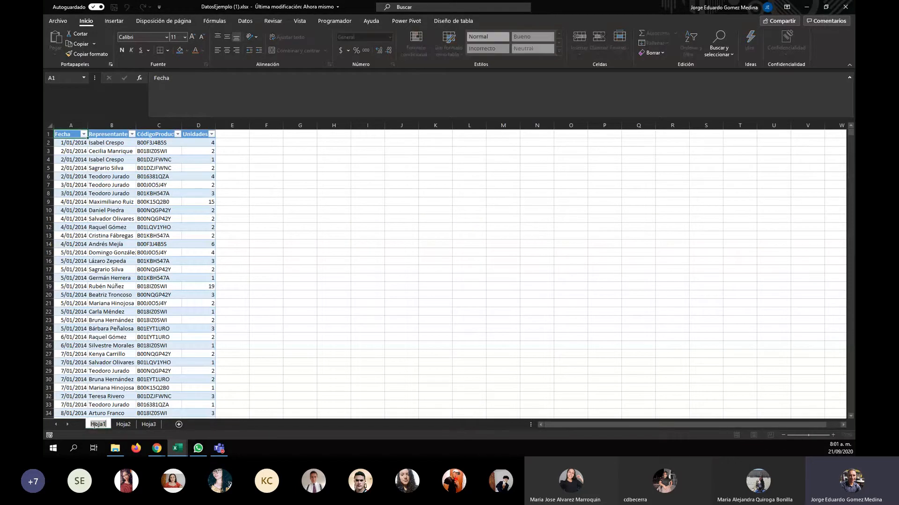
type("TABLA 1")
key("Return")
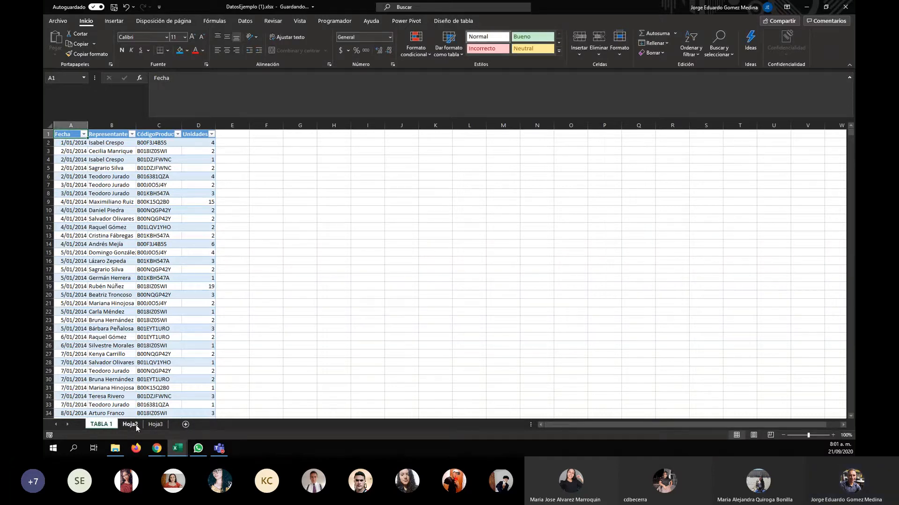
left_click(135, 425)
double_click(136, 425)
type("TABLA 2")
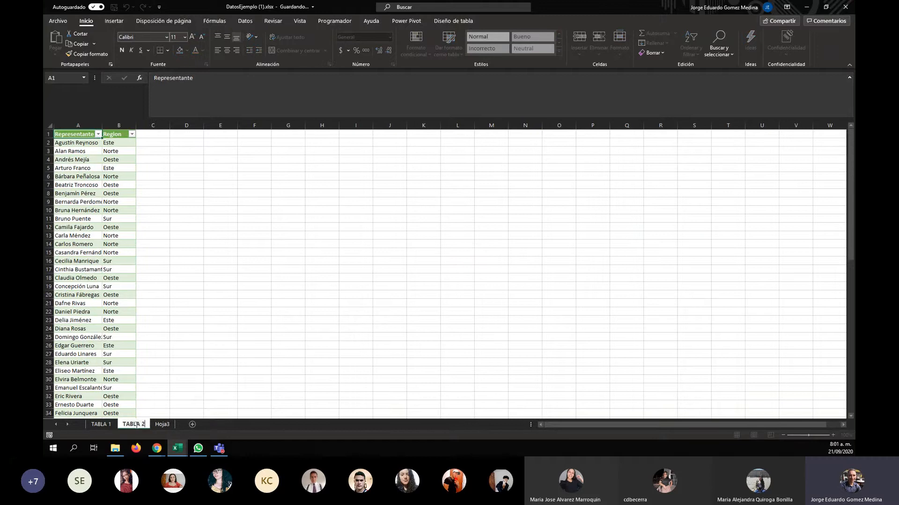
left_click(163, 425)
type("TABLA 3")
left_click(219, 304)
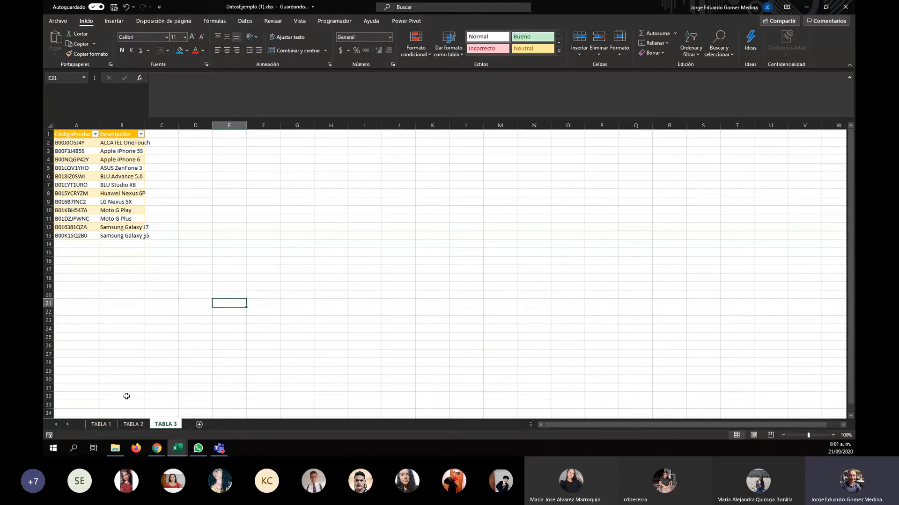
Add the whole Fecha-to-Unidades table on TABLA 1 to the Power Pivot data model and maximize the Power Pivot window
left_click(104, 425)
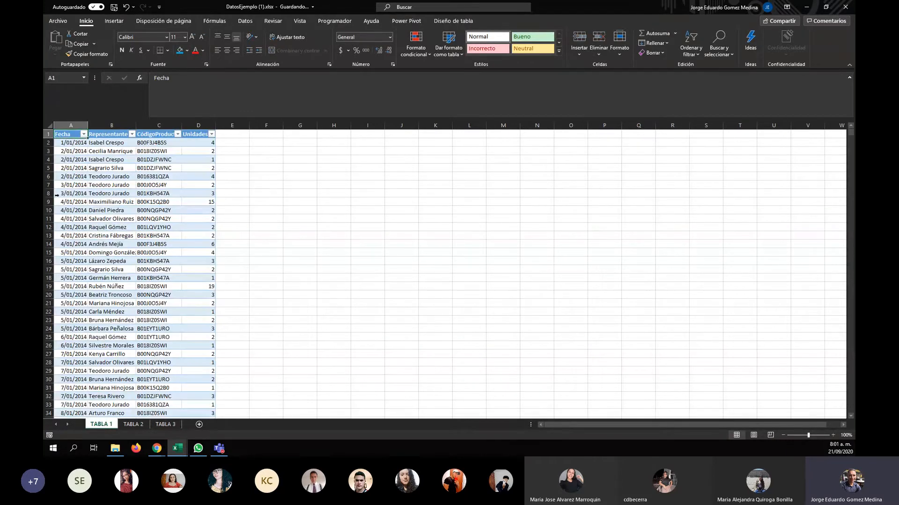
left_click(70, 142)
left_click(65, 136)
left_click_drag(66, 135, 199, 134)
key("ctrl+shift+Down")
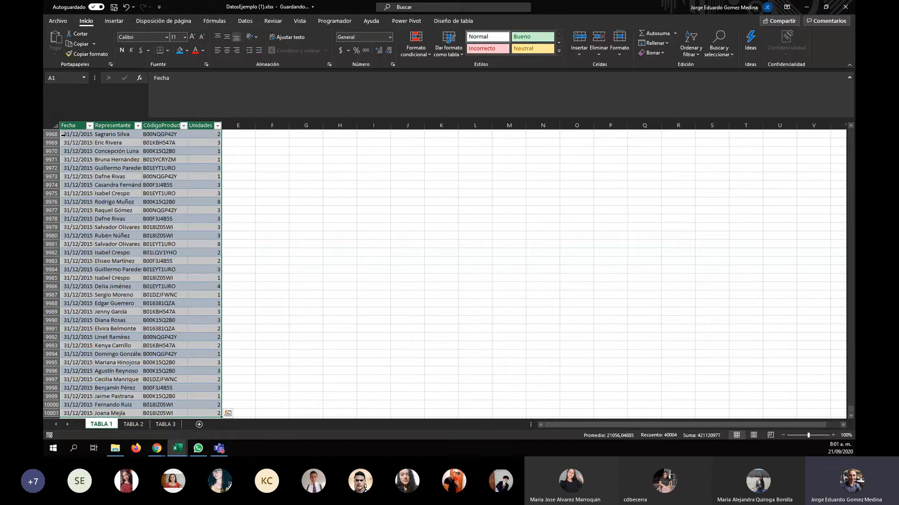
left_click(406, 22)
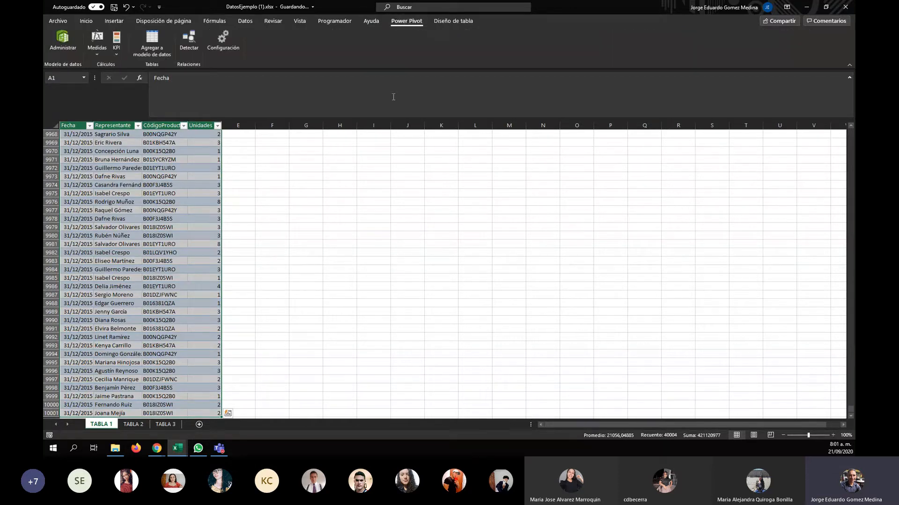
left_click(152, 45)
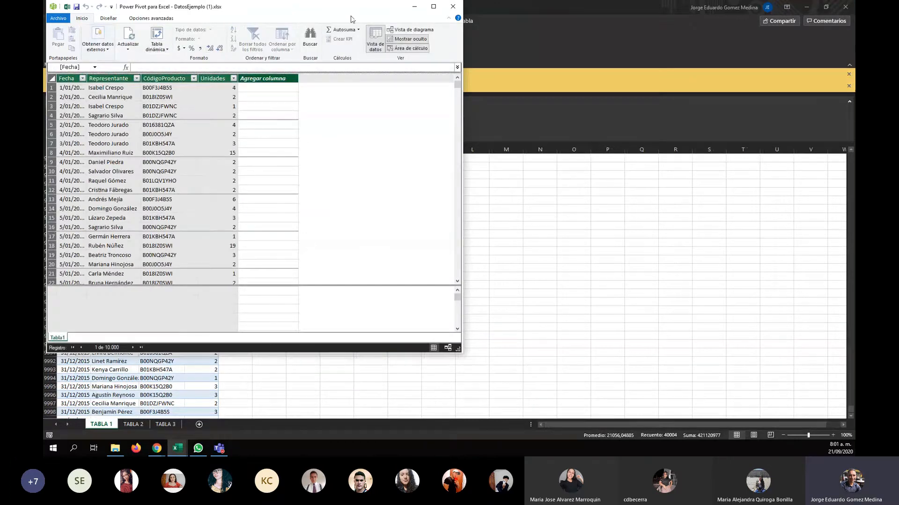
left_click(433, 6)
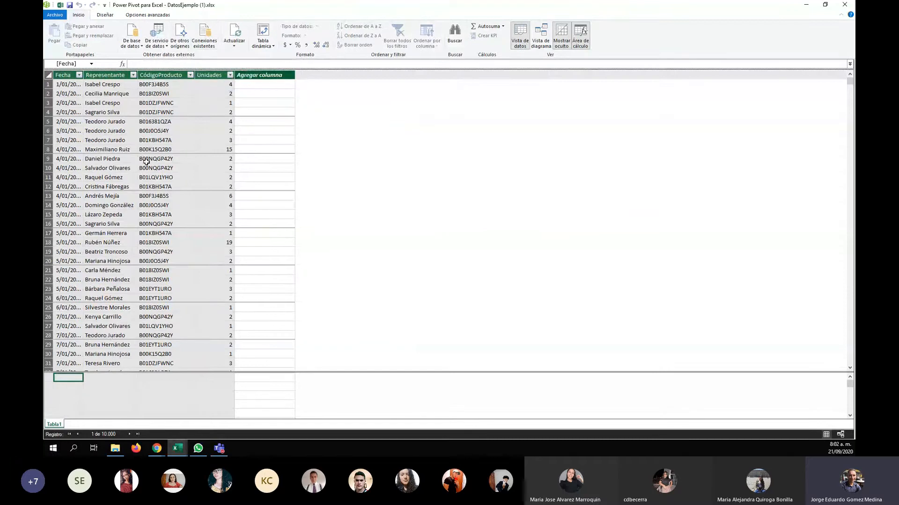
Return to the DatosEjemplo (1).xlsx workbook and look over the TABLA 2, TABLA 3 and TABLA 1 sheets
left_click(177, 448)
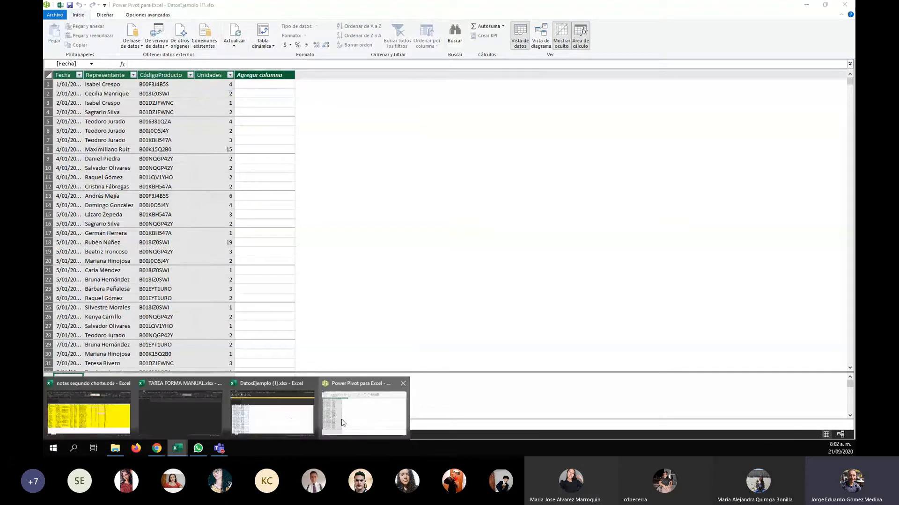
left_click(369, 422)
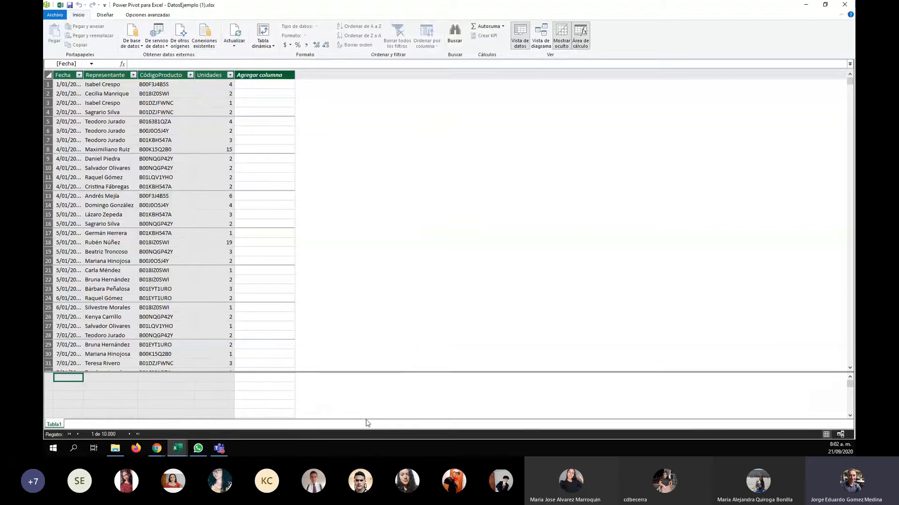
mouse_move(178, 447)
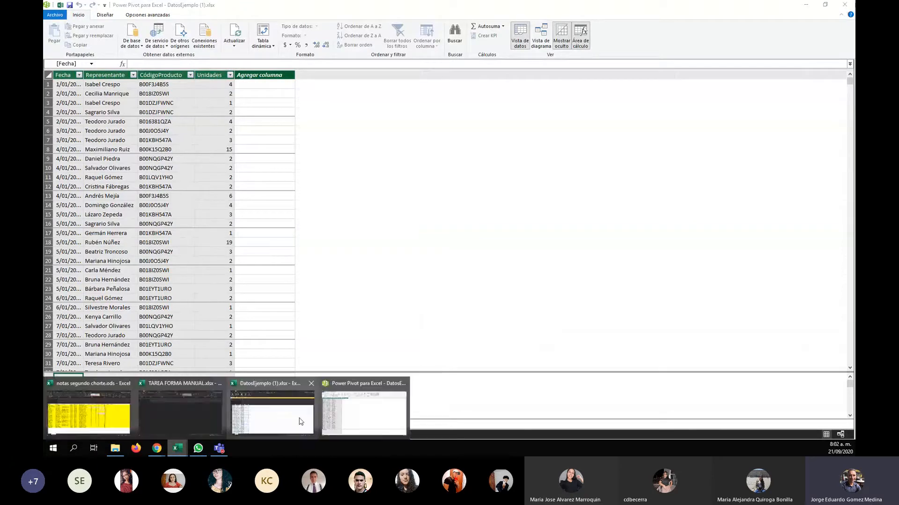
left_click(299, 421)
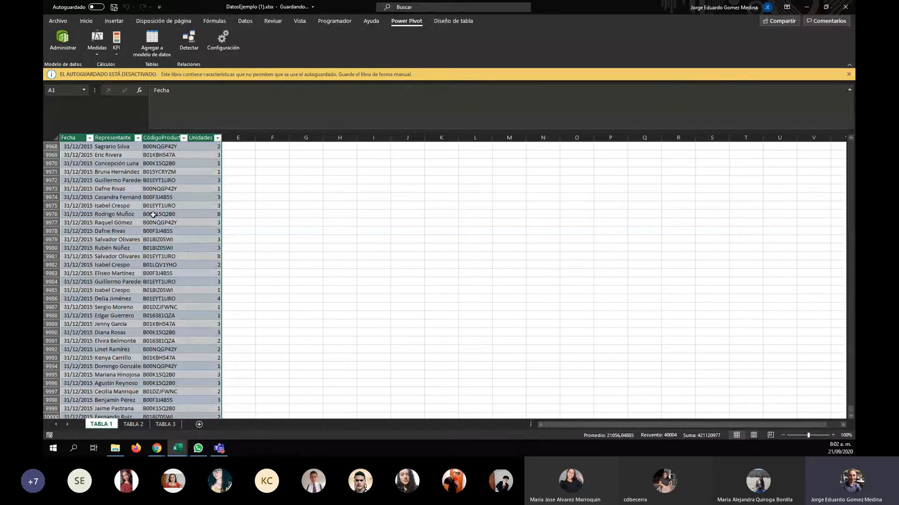
left_click(141, 424)
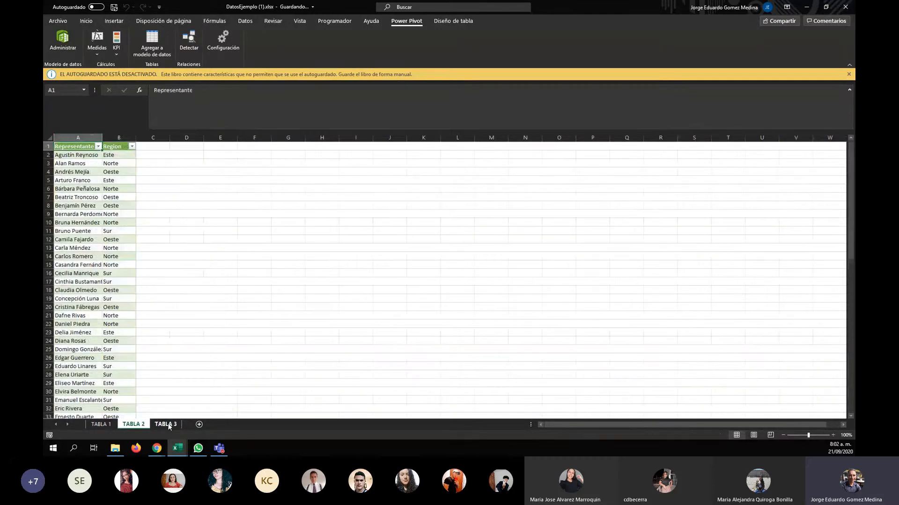
left_click(166, 424)
left_click(109, 425)
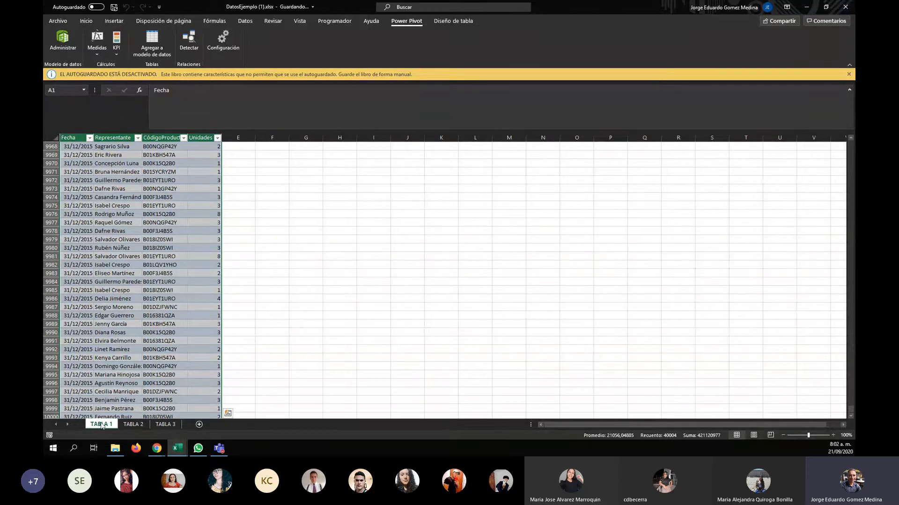
Switch to the Power Pivot window of DatosEjemplo (1).xlsx and look over its database and data service import options
left_click(177, 447)
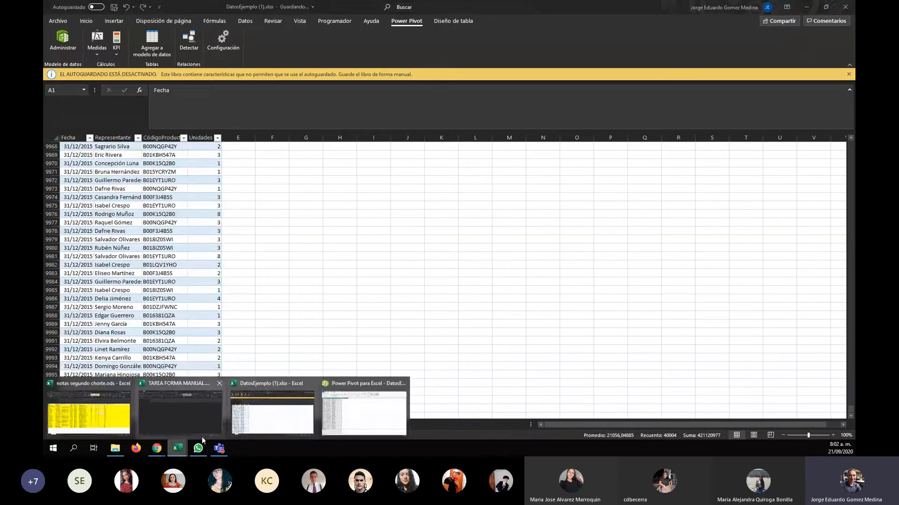
left_click(373, 414)
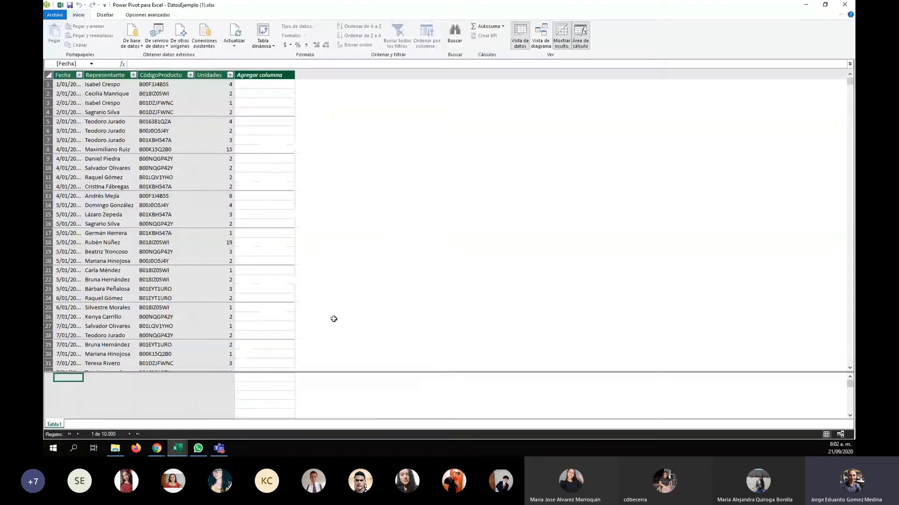
left_click(138, 49)
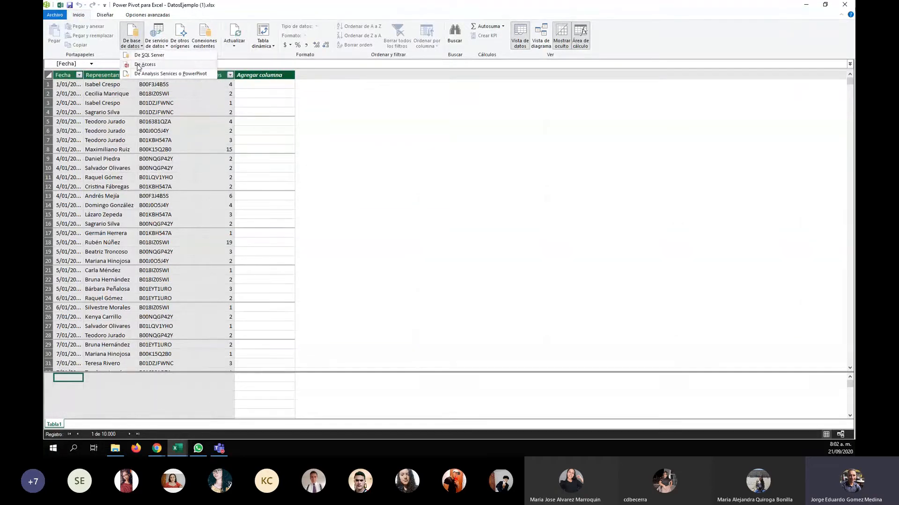
left_click(166, 46)
left_click(166, 46)
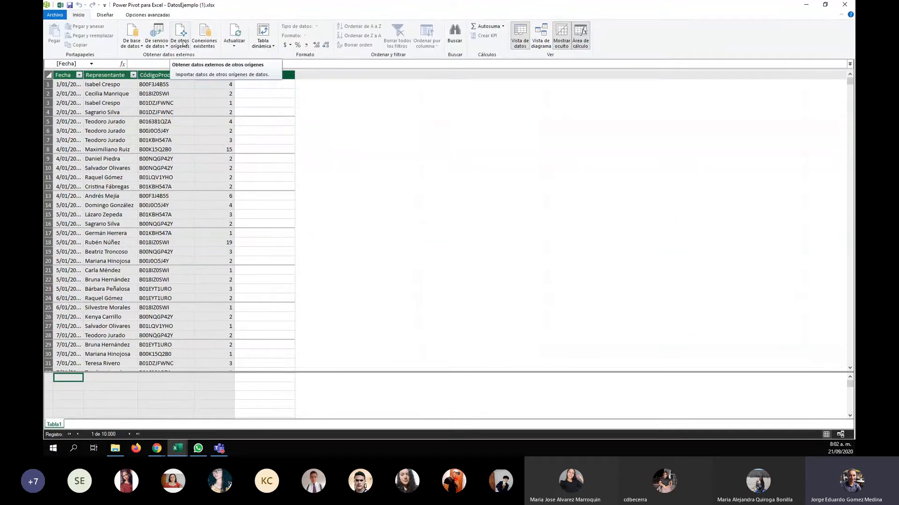
Open the table import wizard for other data origins and review the full list of available source types
left_click(184, 44)
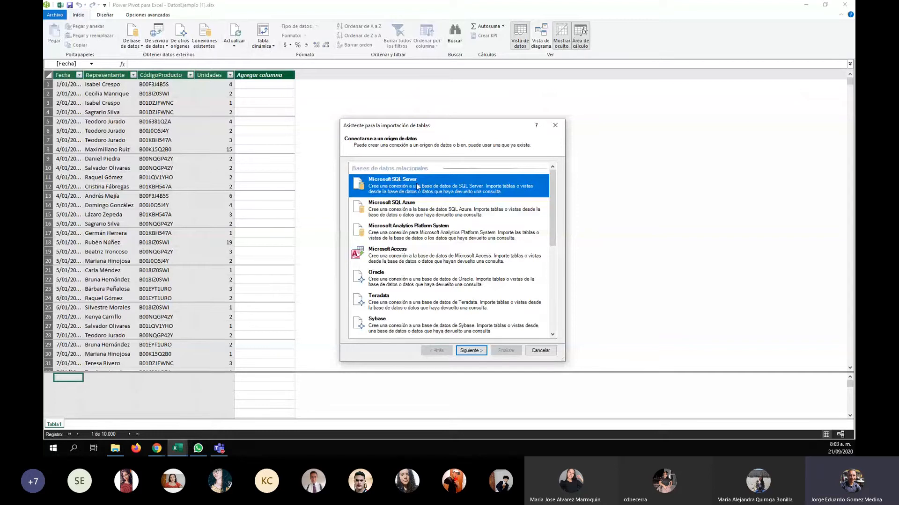
scroll(448, 271, "down", 5)
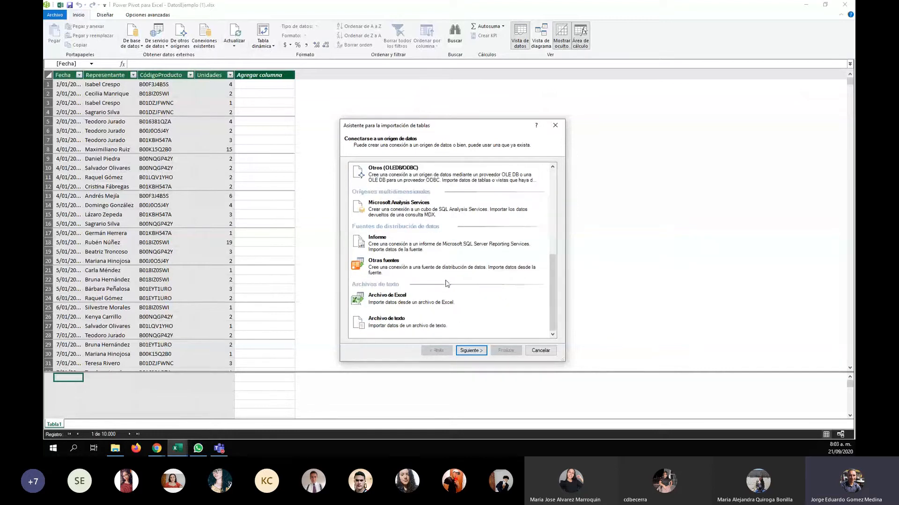
scroll(447, 280, "up", 5)
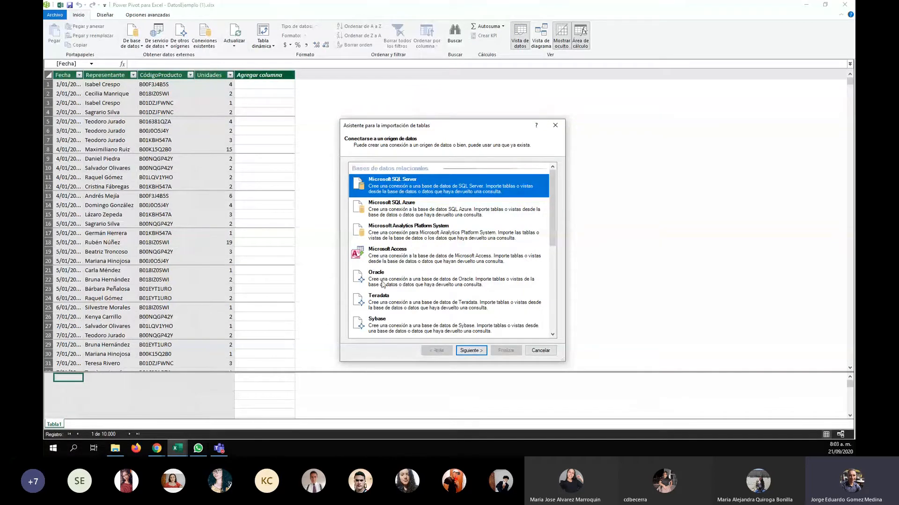
scroll(382, 281, "down", 3)
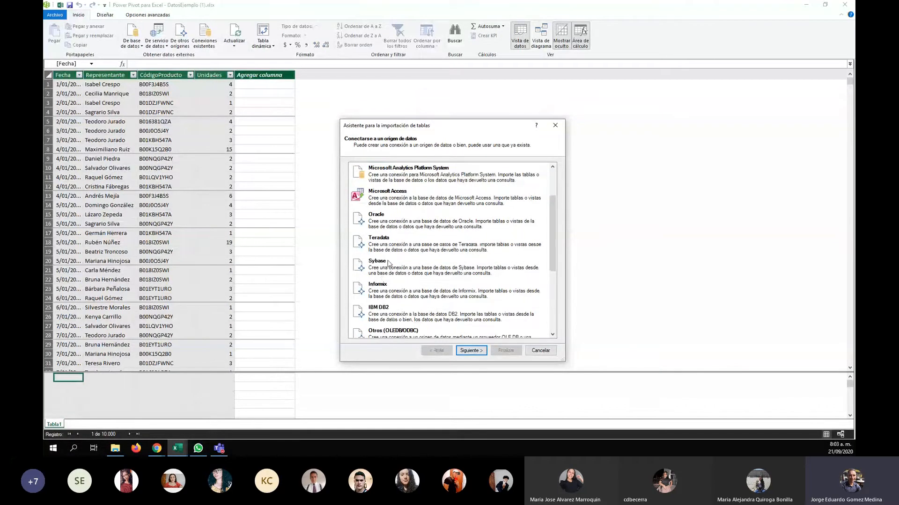
scroll(388, 285, "down", 2)
scroll(388, 285, "down", 1)
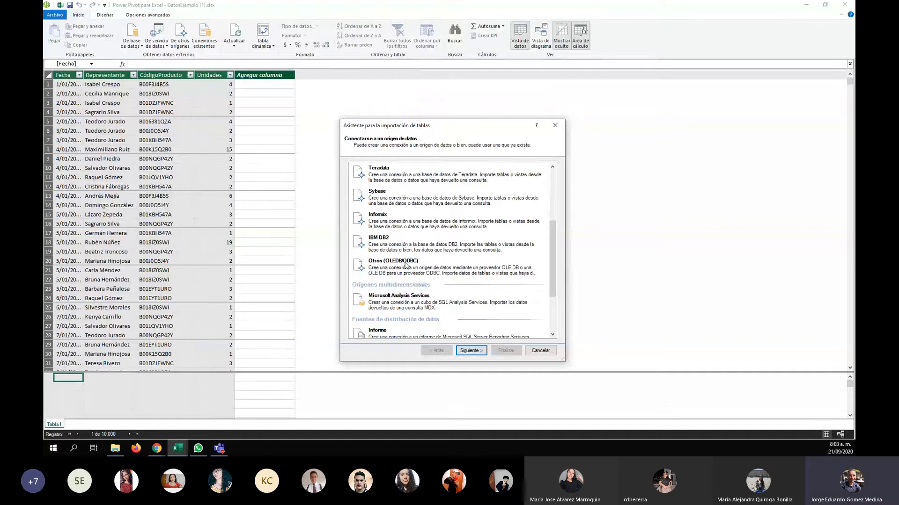
scroll(403, 225, "down", 4)
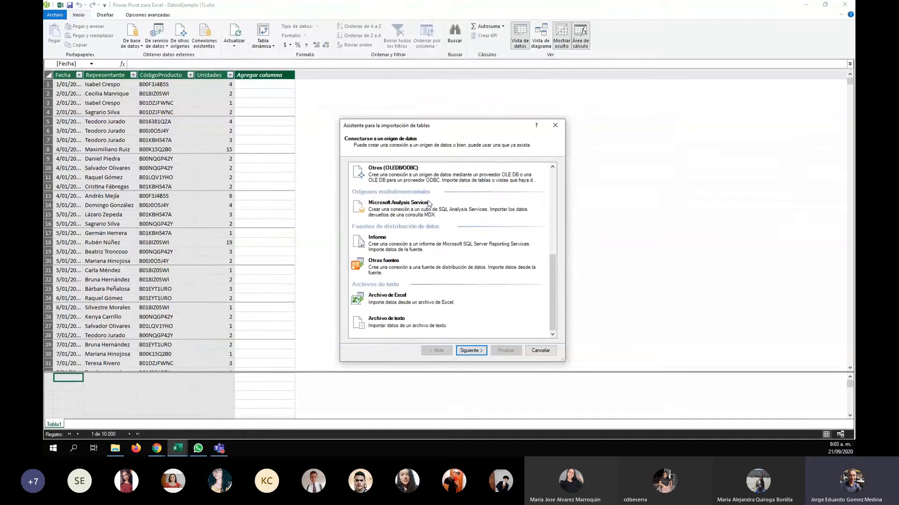
View the connection settings for importing an Archivo de Excel, and cancel the wizard
left_click(402, 306)
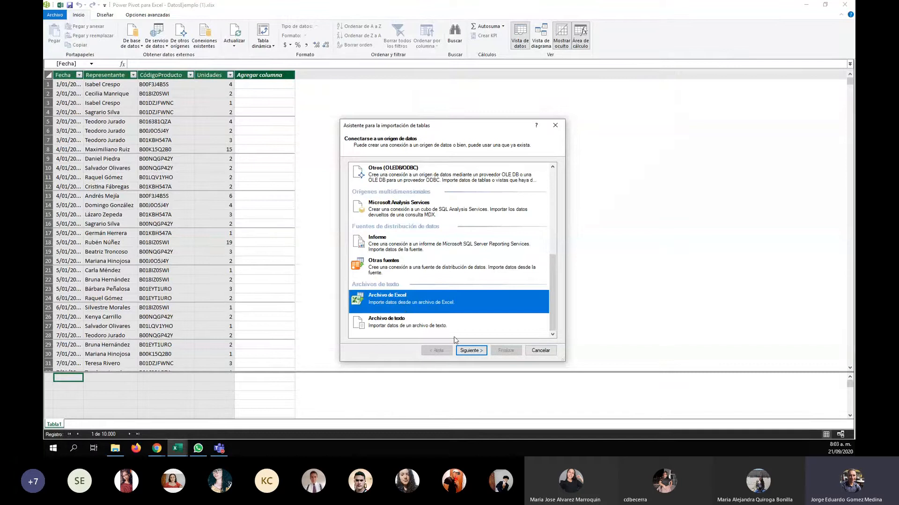
left_click(472, 352)
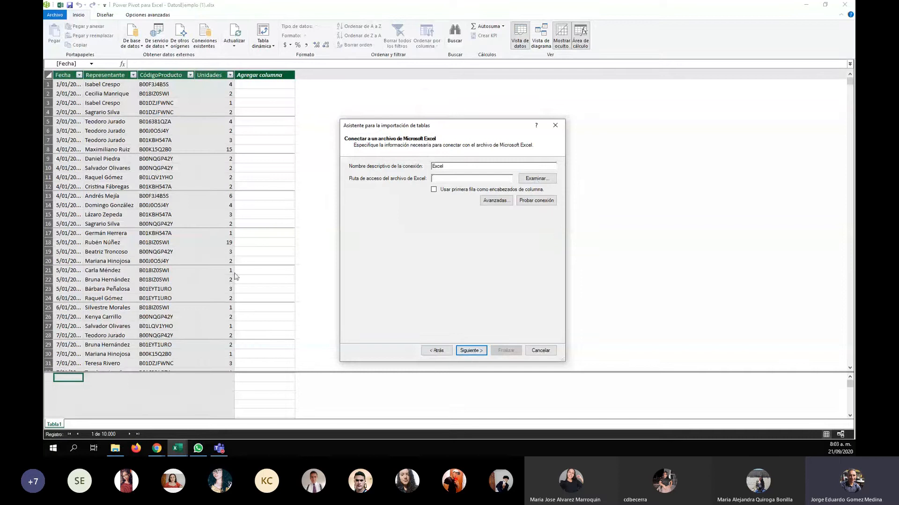
left_click(540, 351)
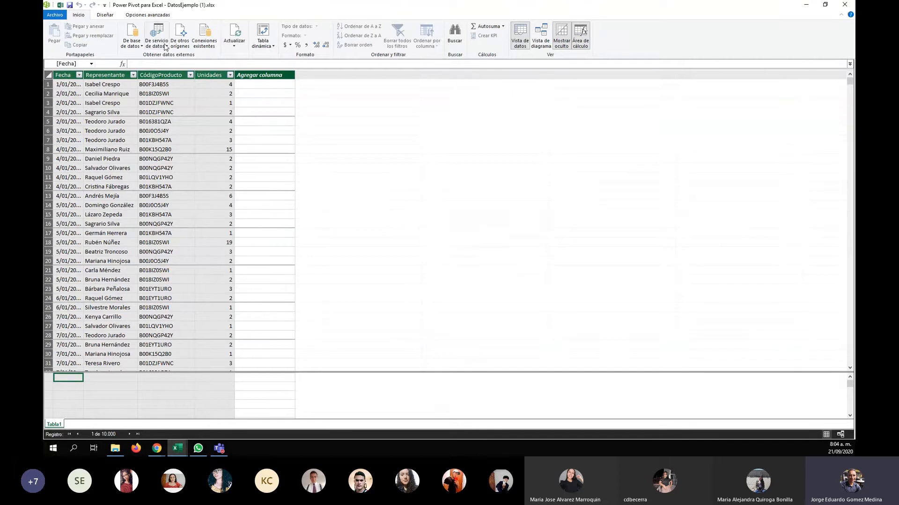
Reopen the table import wizard for other data origins and select Archivo de texto as the source type
left_click(181, 41)
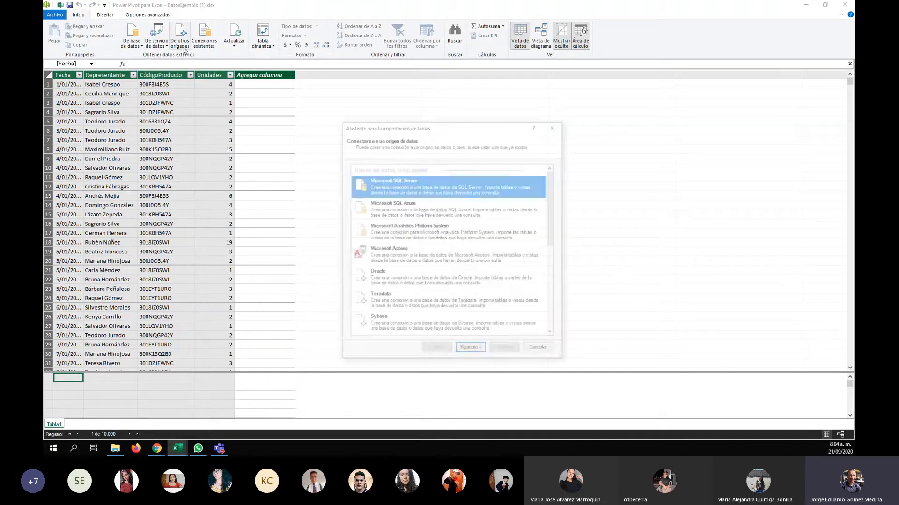
scroll(422, 246, "down", 5)
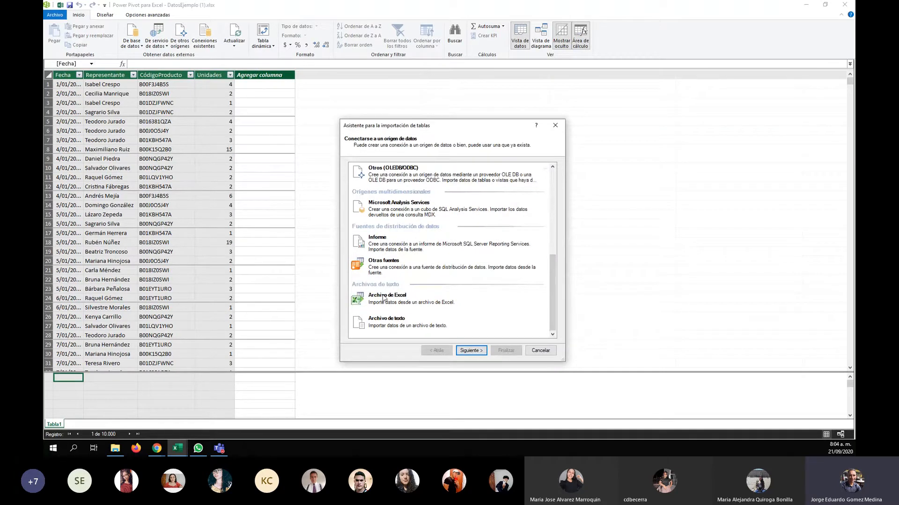
left_click(399, 321)
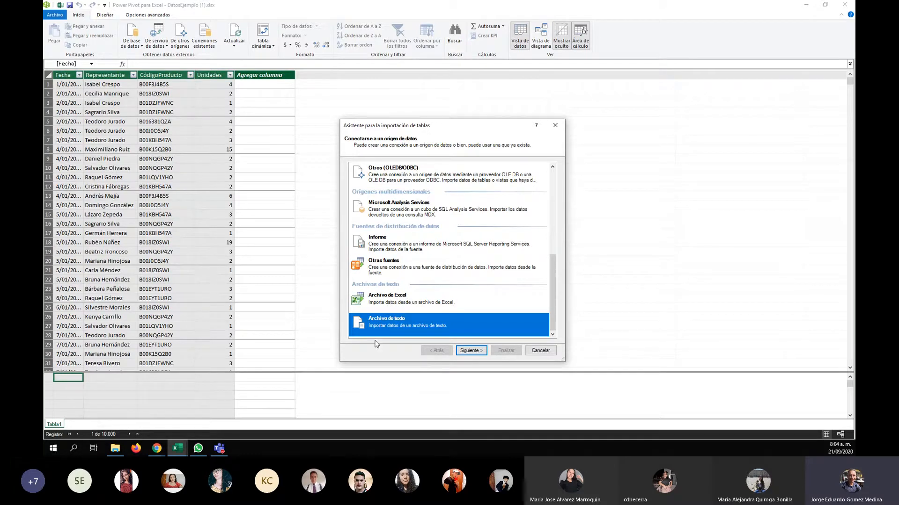
Open usurios.csv from the PLANEACION > EVALUACION DOCENTE folder in File Explorer and look over its comma-separated rows in Excel
left_click(115, 451)
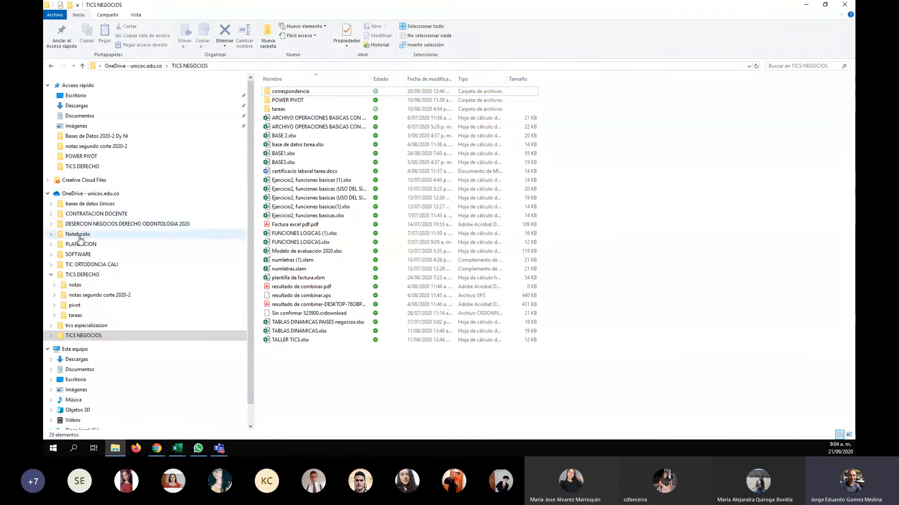
left_click(80, 244)
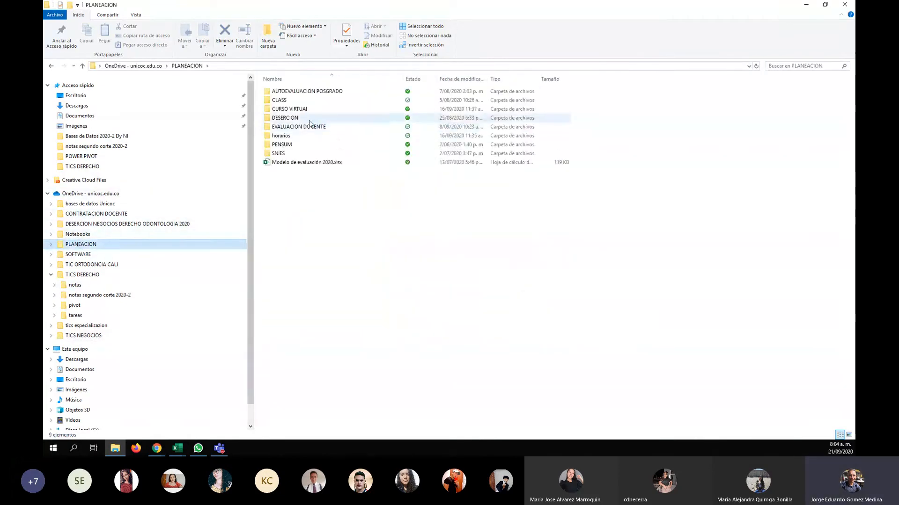
double_click(286, 127)
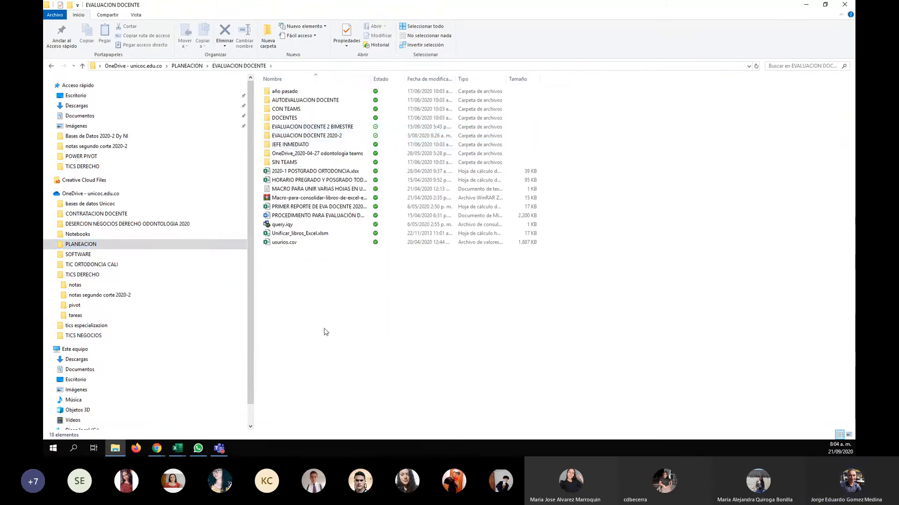
double_click(280, 243)
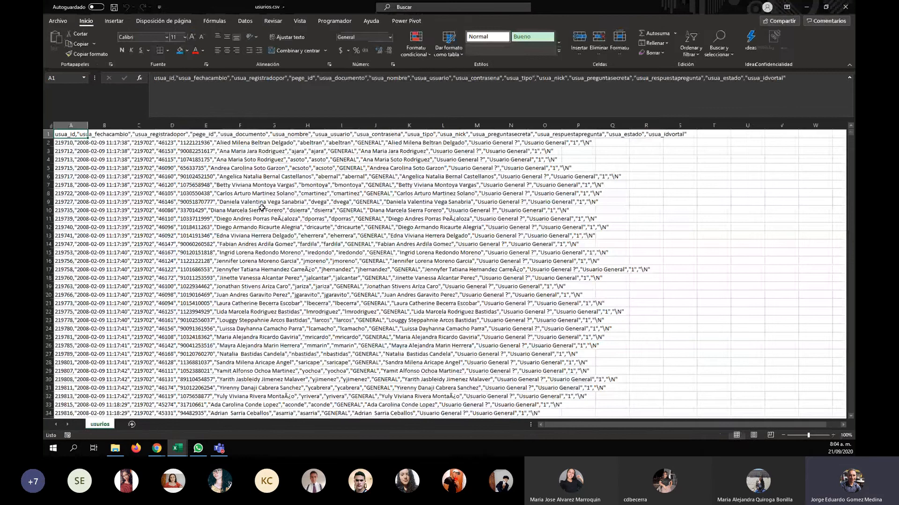
scroll(150, 187, "down", 3)
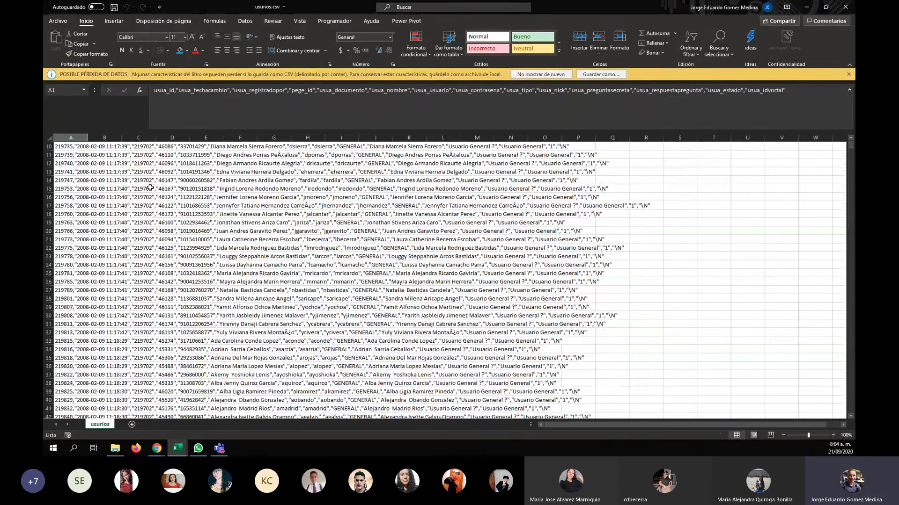
scroll(151, 187, "up", 3)
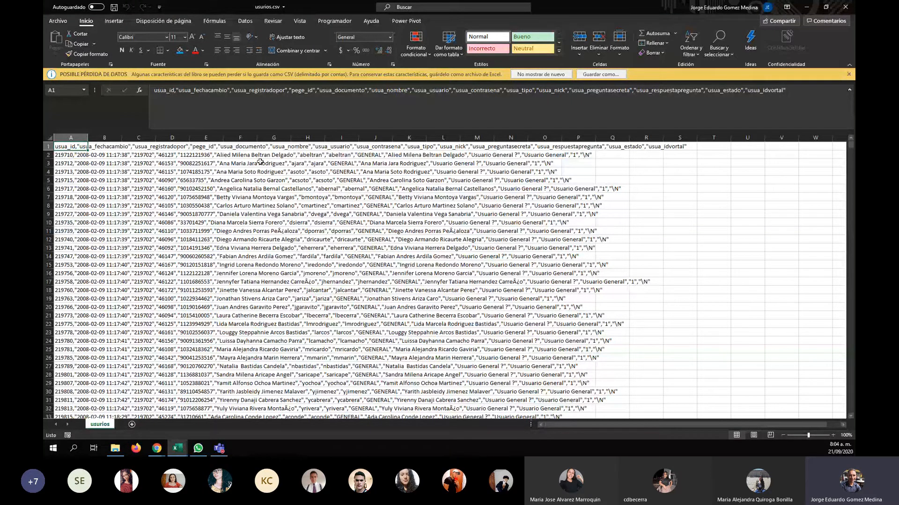
scroll(261, 161, "down", 20)
scroll(246, 226, "up", 20)
Split the text in column A of usurios.csv into separate columns using the Delimitados option
left_click(65, 136)
left_click(65, 134)
left_click(245, 21)
left_click(412, 45)
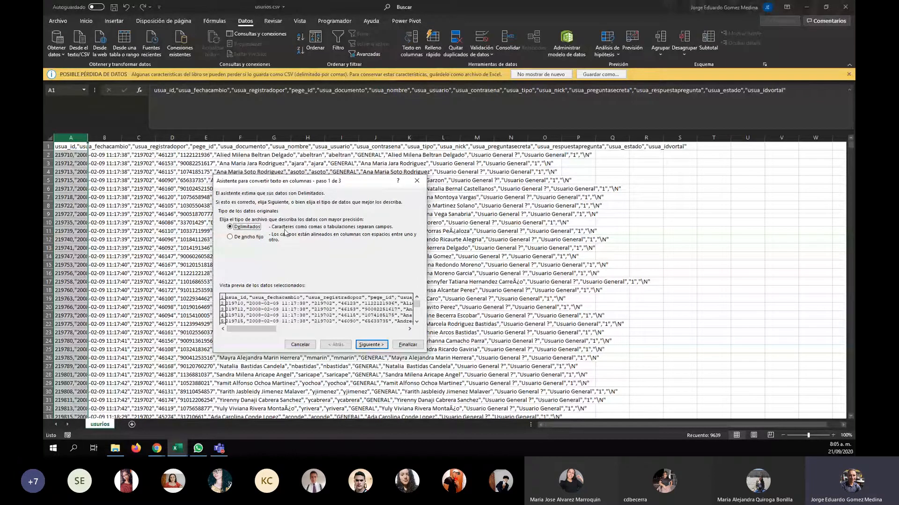
left_click(370, 345)
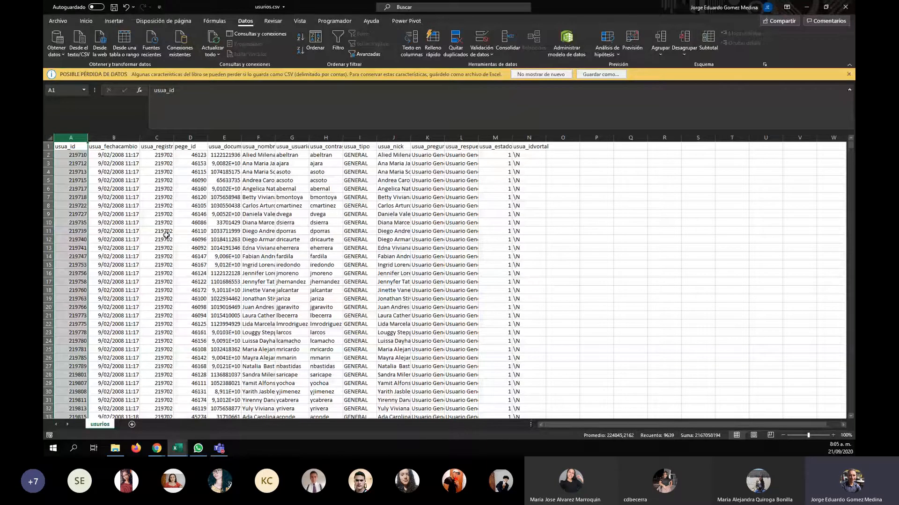
Return to the EVALUACION DOCENTE folder in File Explorer and widen the Tipo column to read the full file types
key("alt+Tab")
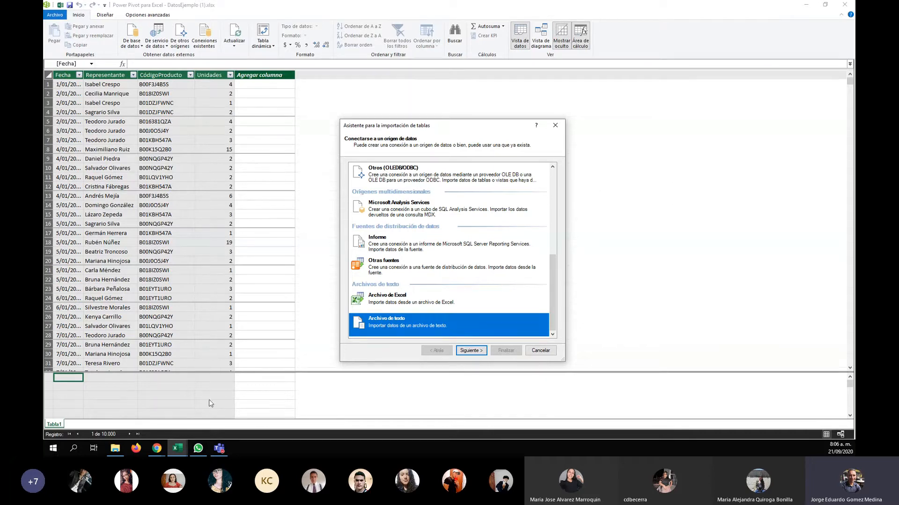
left_click(115, 448)
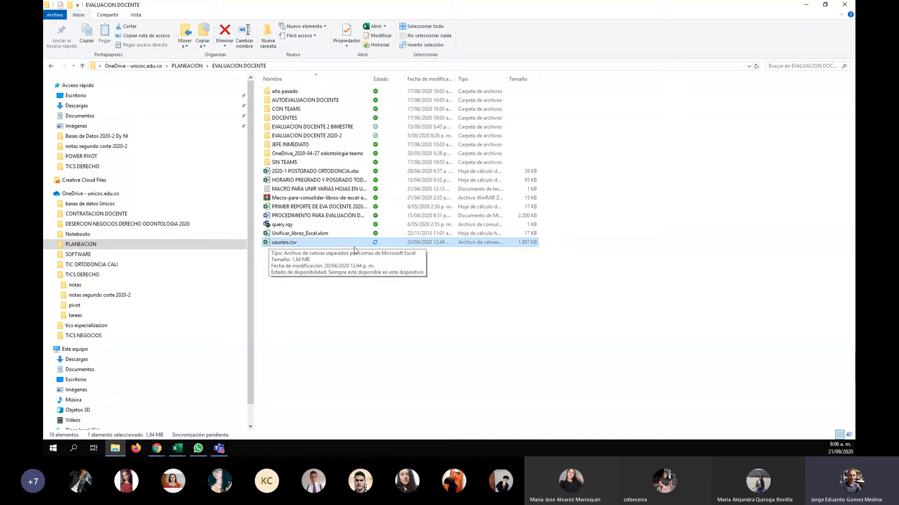
left_click_drag(508, 82, 638, 80)
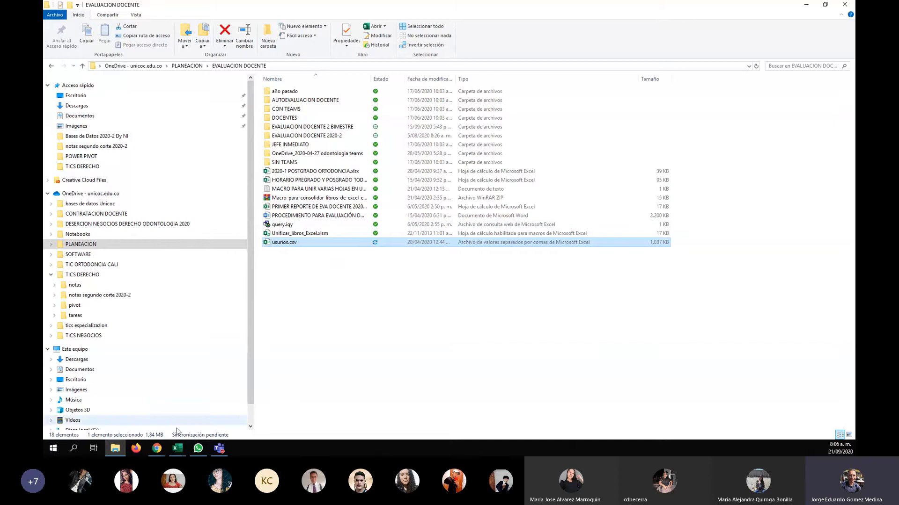
Check the Archivo de texto choice in the Power Pivot import wizard, and reopen usurios.csv in Excel from File Explorer
mouse_move(177, 450)
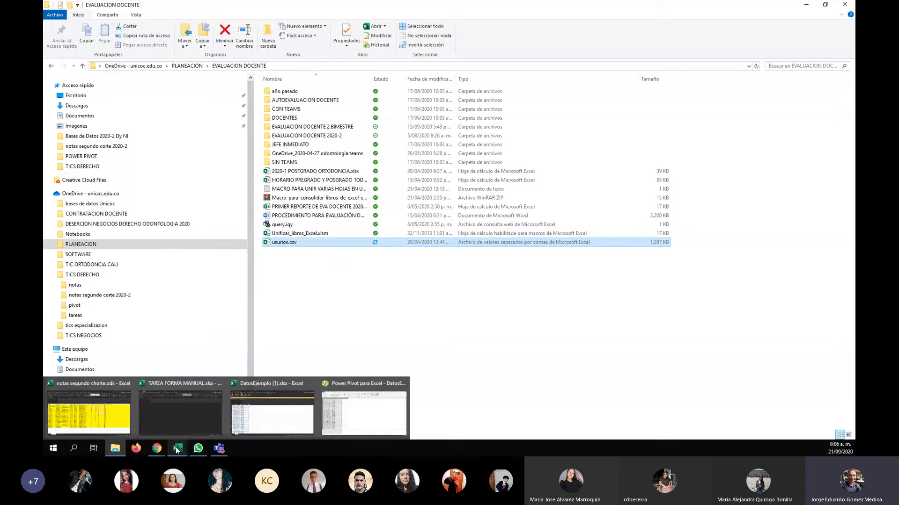
left_click(364, 419)
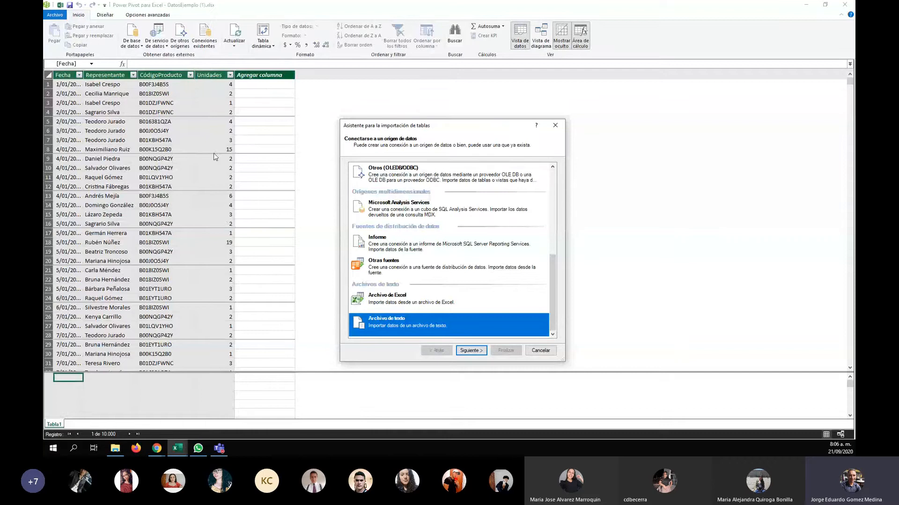
left_click(119, 452)
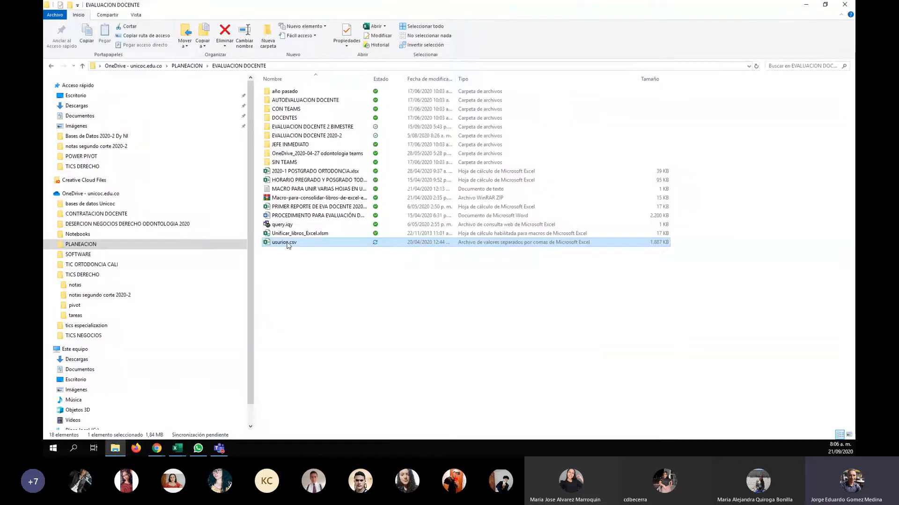
double_click(286, 243)
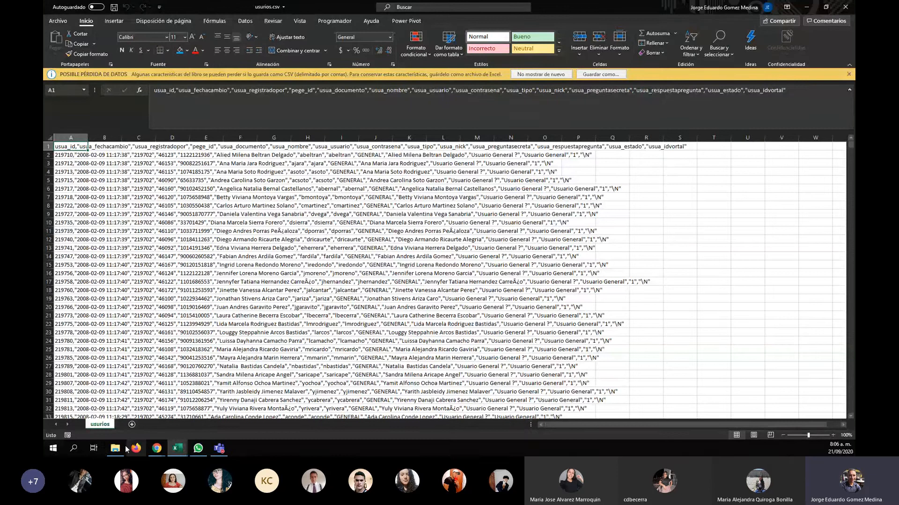
Open usurios.csv from the EVALUACION DOCENTE folder with Bloc de notas to view its raw text
left_click(116, 449)
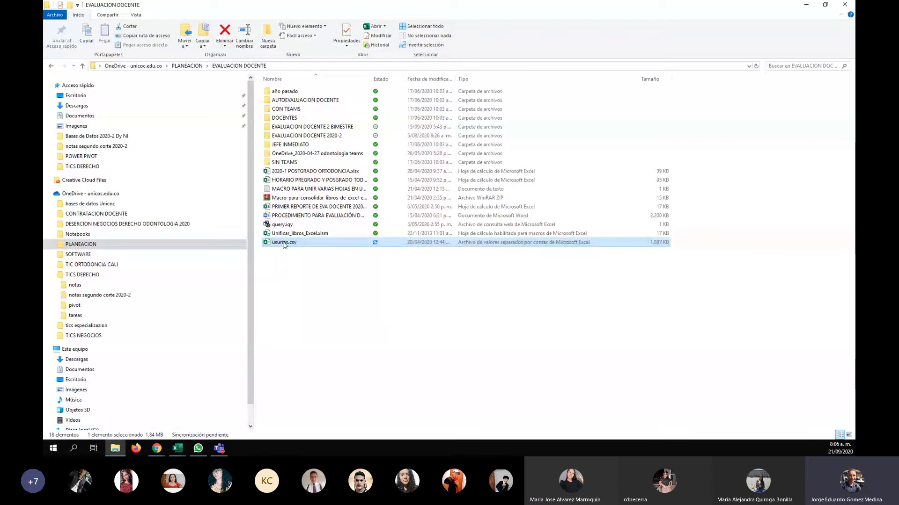
right_click(283, 244)
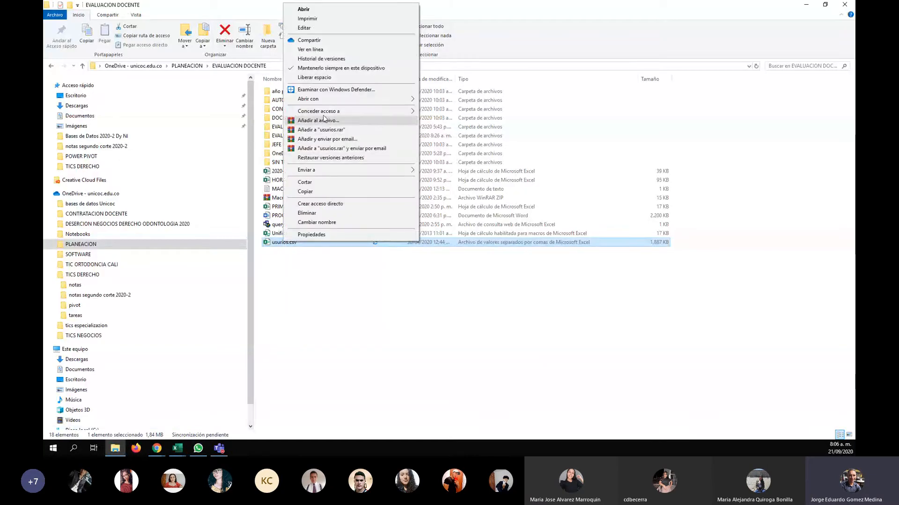
mouse_move(407, 99)
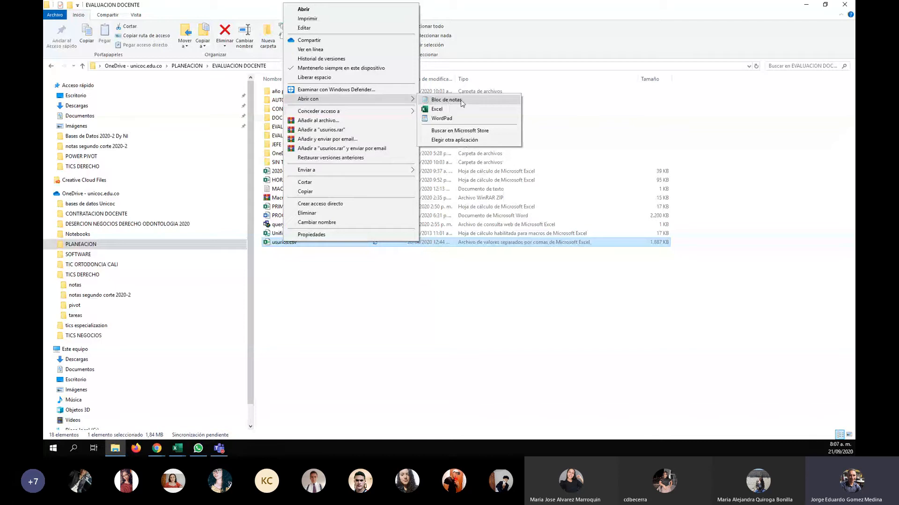
left_click(446, 100)
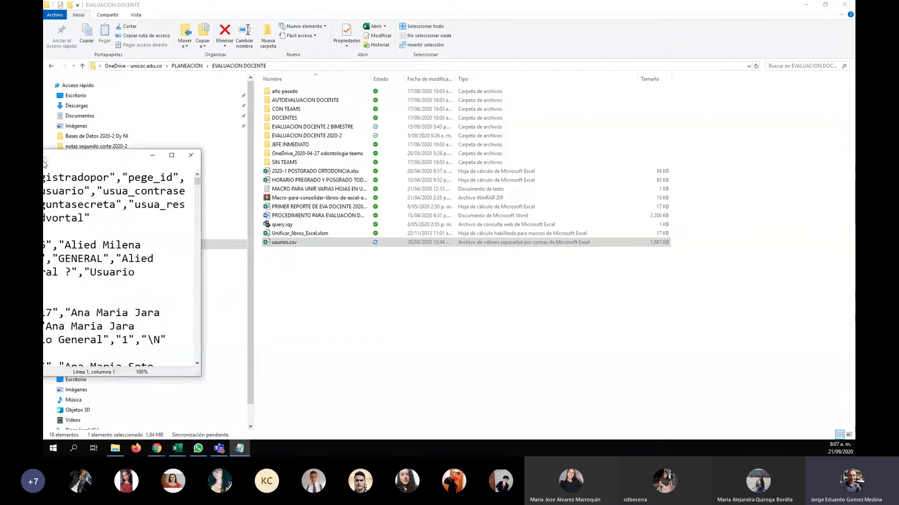
Maximize the Bloc de notas window, examine the comma-separated records of usurios.csv, and close it
left_click_drag(112, 154, 327, 3)
left_click(142, 148)
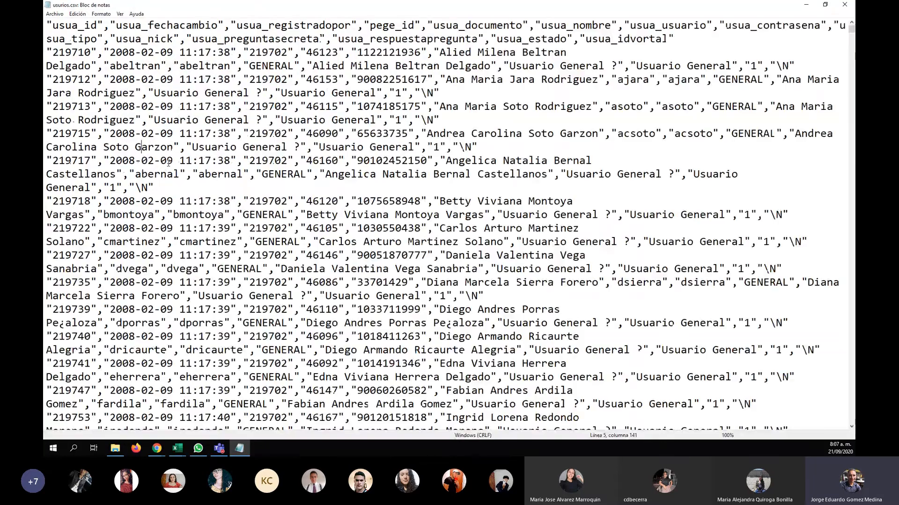
scroll(193, 214, "down", 15)
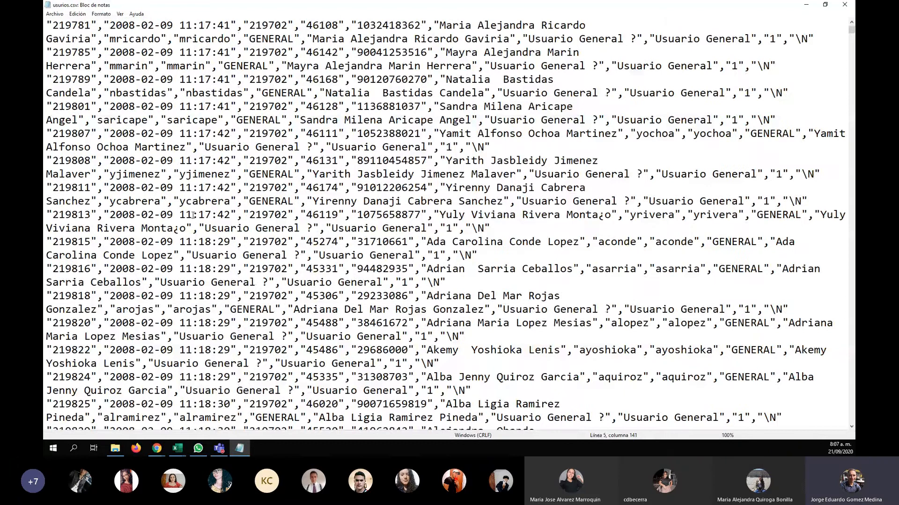
scroll(194, 215, "down", 10)
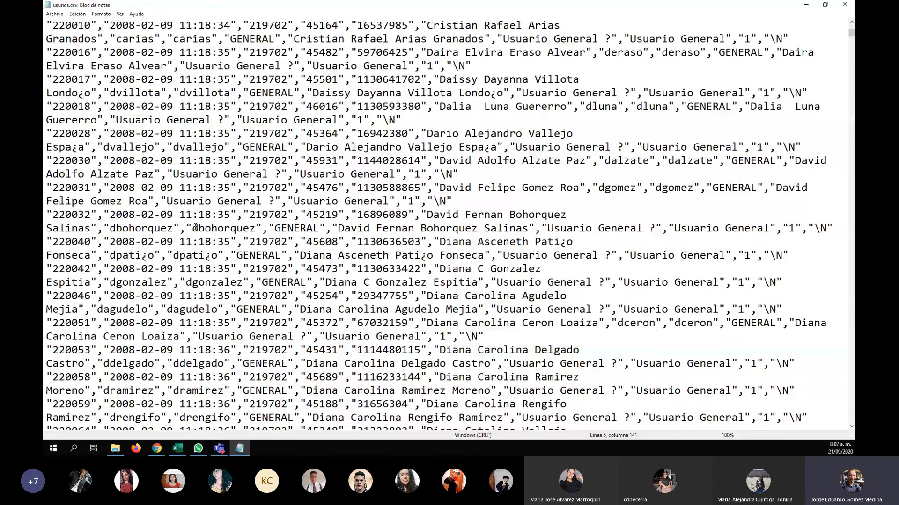
scroll(196, 228, "down", 10)
scroll(465, 302, "up", 10)
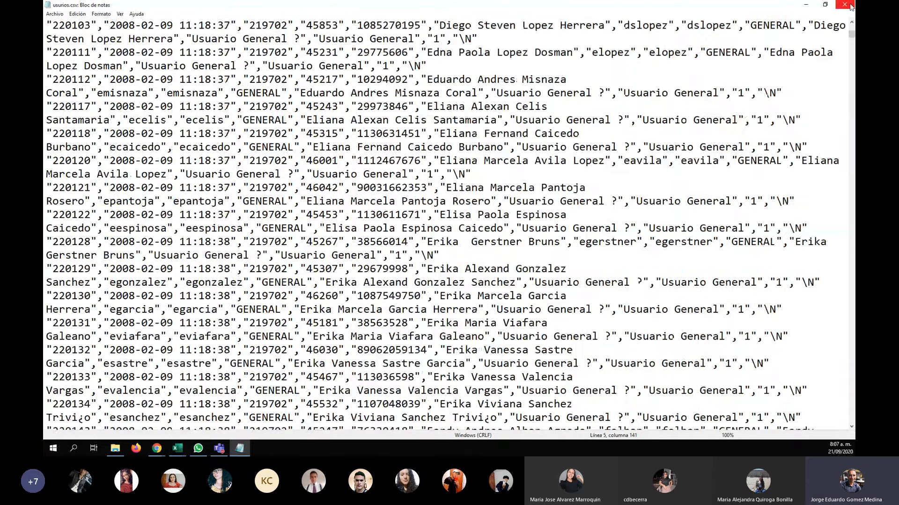
left_click(844, 4)
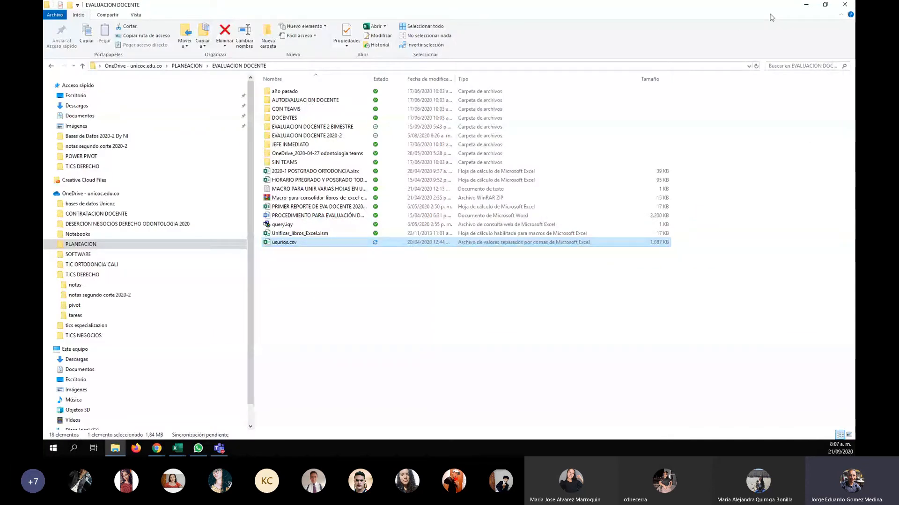
Return to the Power Pivot import wizard, continue with Archivo de texto, and browse to the PLANEACION folder
left_click(178, 450)
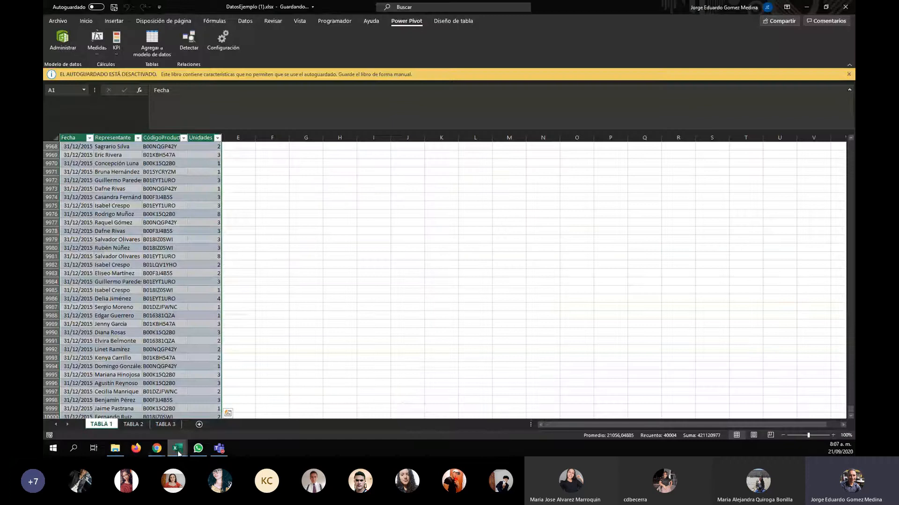
mouse_move(179, 452)
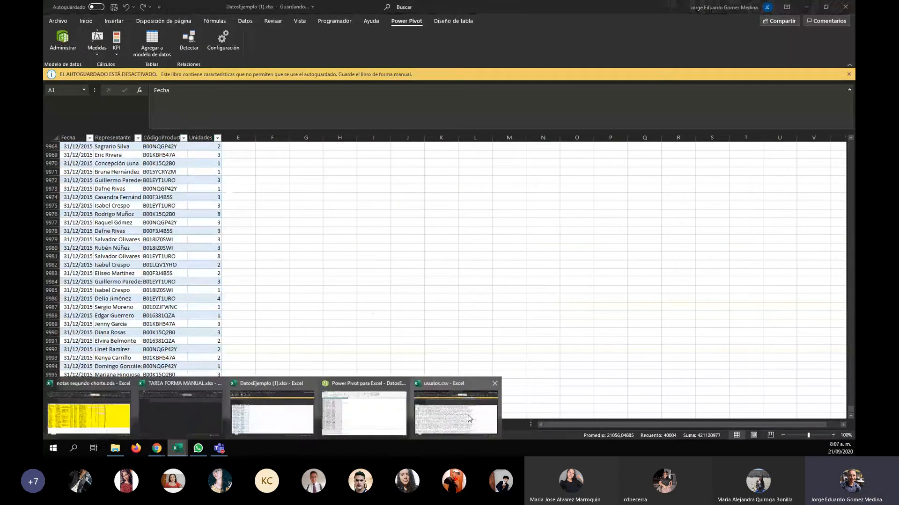
left_click(363, 412)
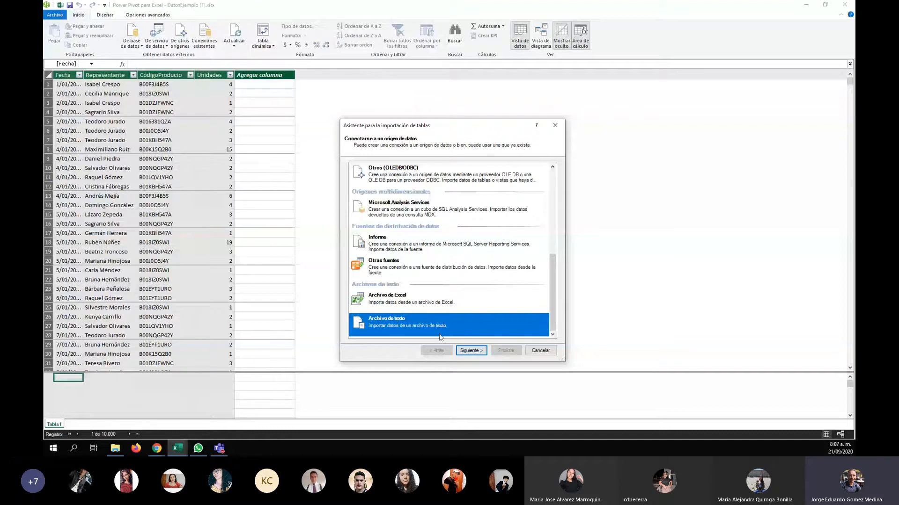
left_click(471, 351)
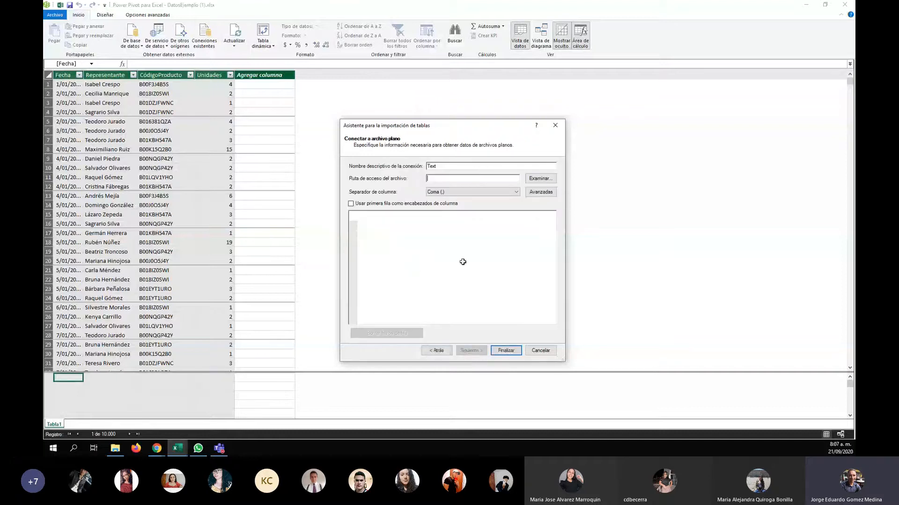
left_click(538, 179)
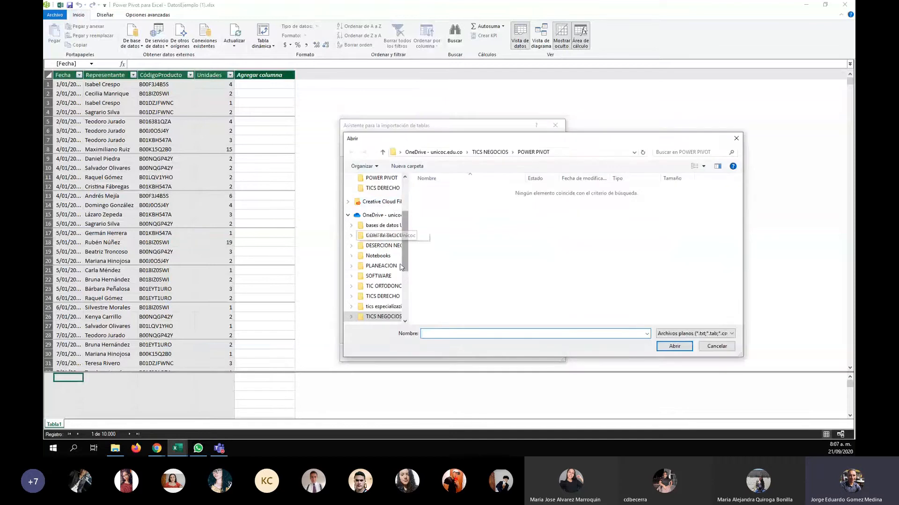
left_click(377, 267)
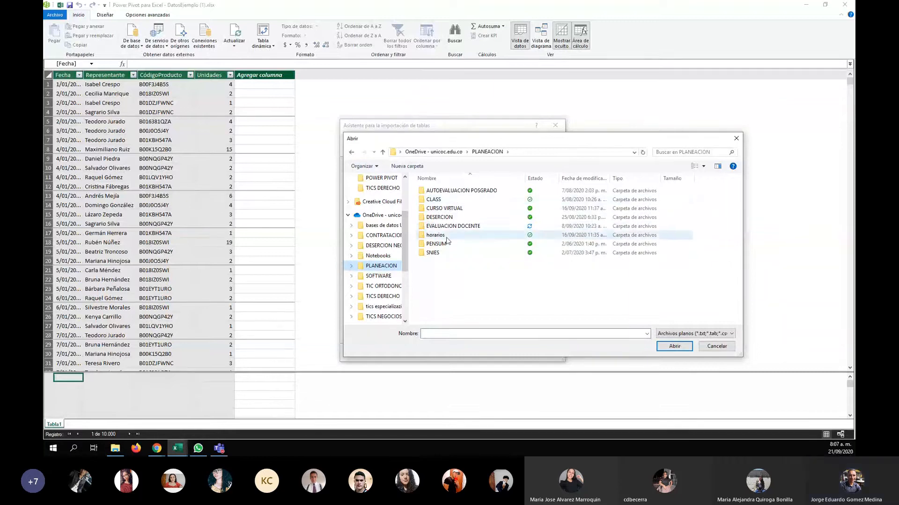
Check where usurios.csv is stored in File Explorer and its open workbook in Excel, and return to the Power Pivot file selection
key("alt+Tab")
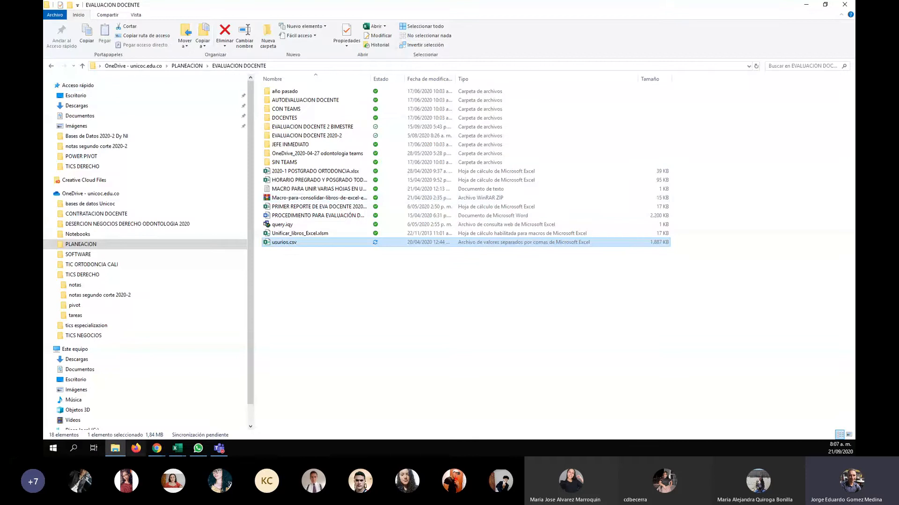
left_click(176, 449)
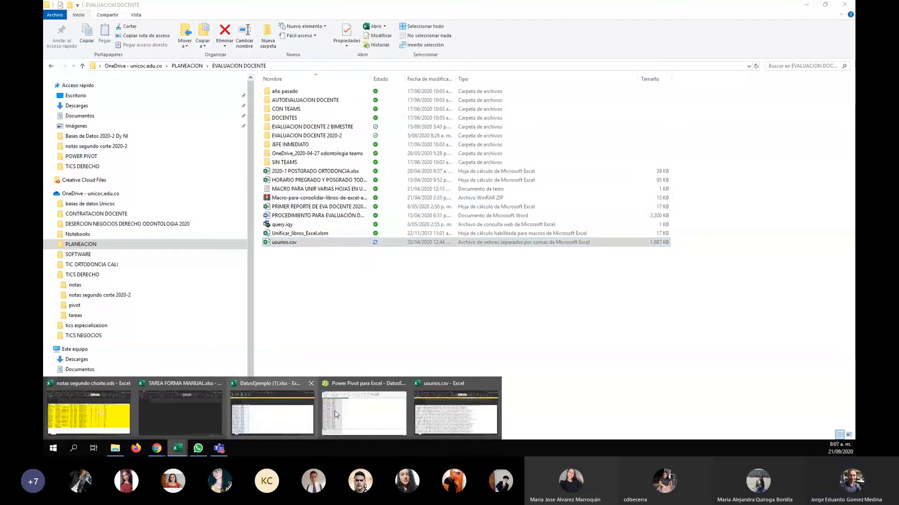
left_click(445, 414)
left_click(176, 449)
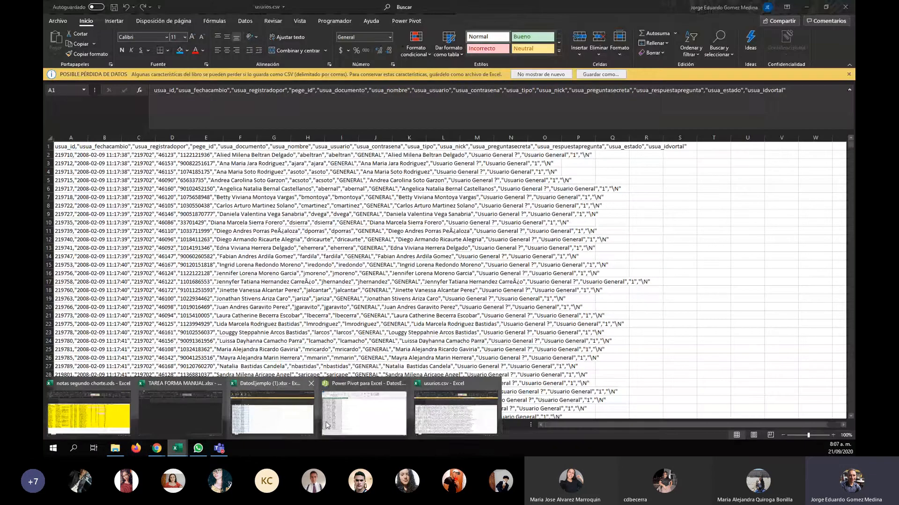
left_click(384, 414)
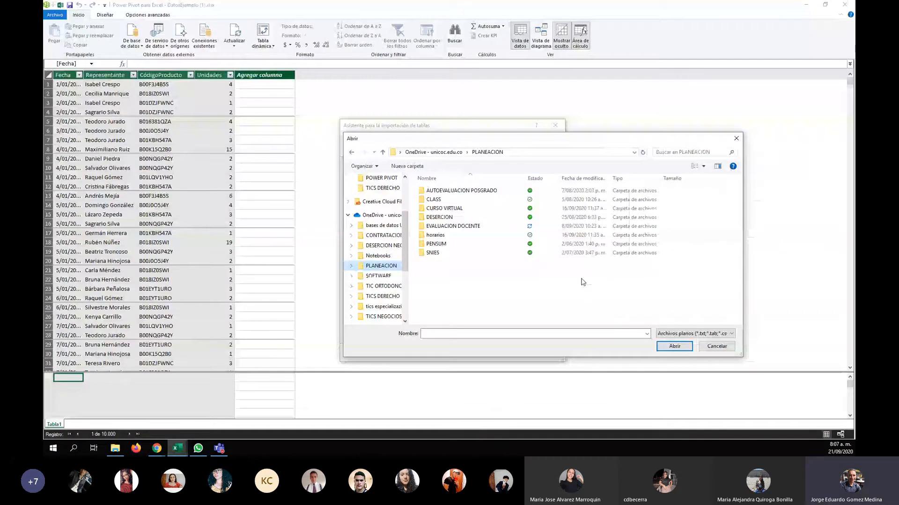
Try to import usurios.csv from the EVALUACION DOCENTE folder using its first row as column headers
double_click(452, 226)
left_click(439, 280)
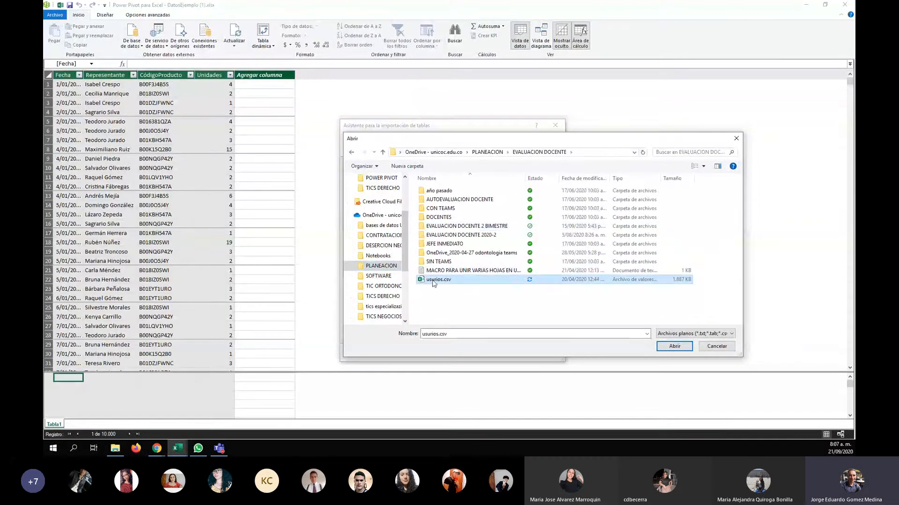
left_click(674, 346)
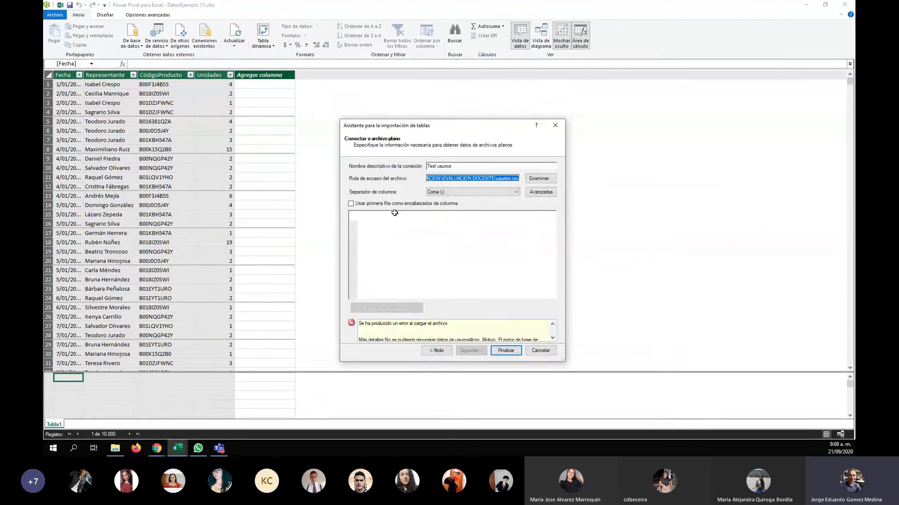
left_click(351, 204)
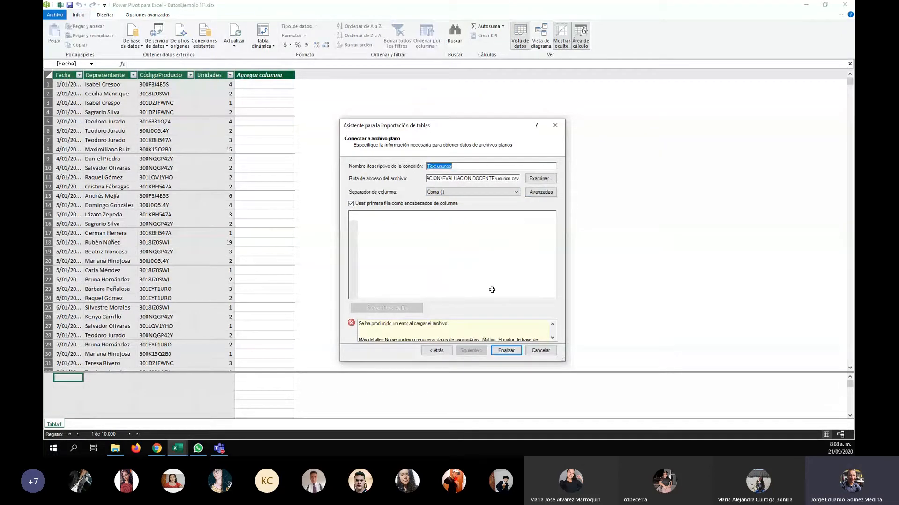
left_click(541, 351)
Split column A of the usurios.csv workbook into separate columns with Coma as the delimiter, and close the workbook
left_click(179, 449)
left_click(462, 420)
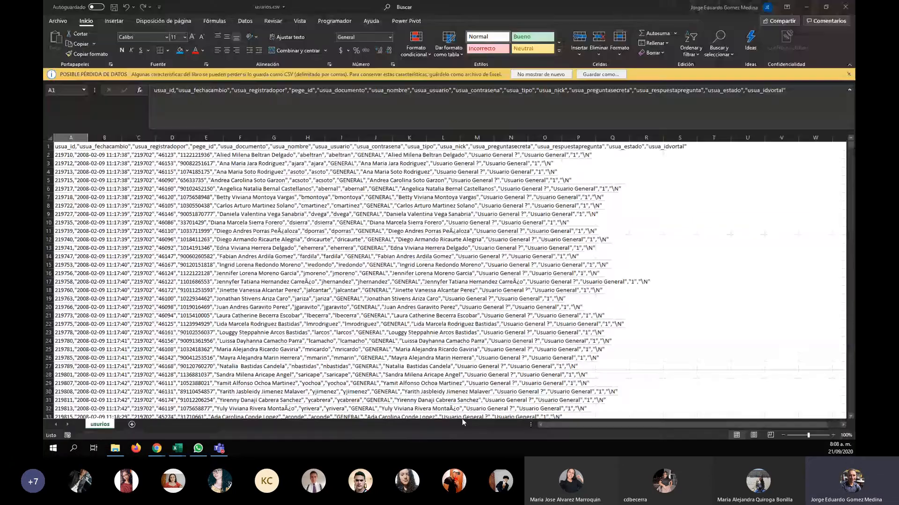
left_click(274, 273)
left_click(71, 137)
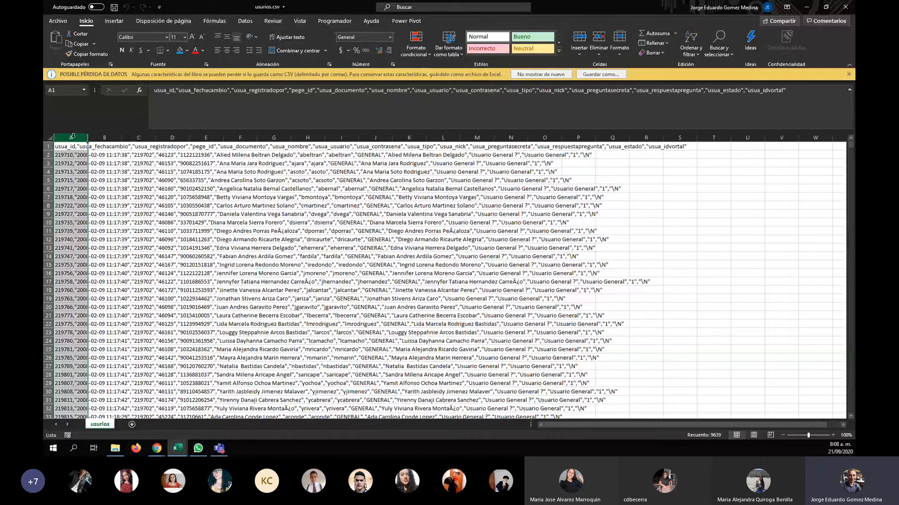
left_click(245, 20)
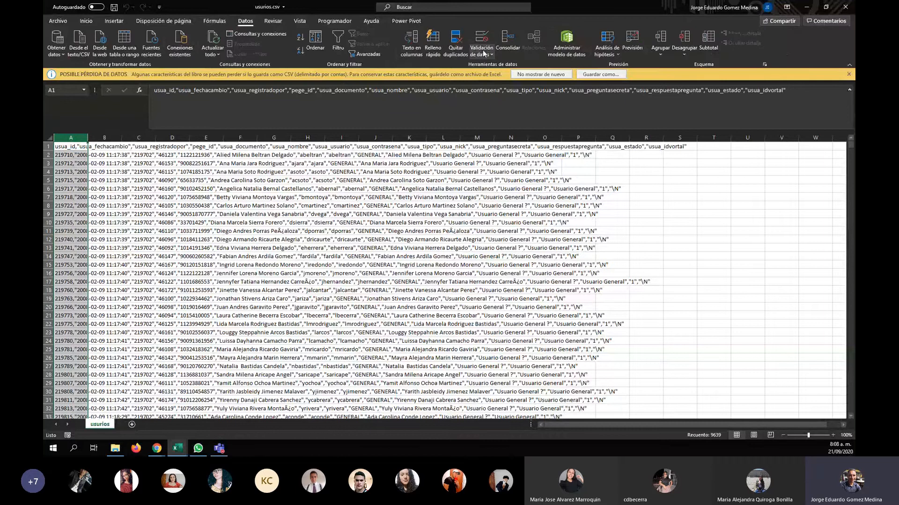
left_click(411, 42)
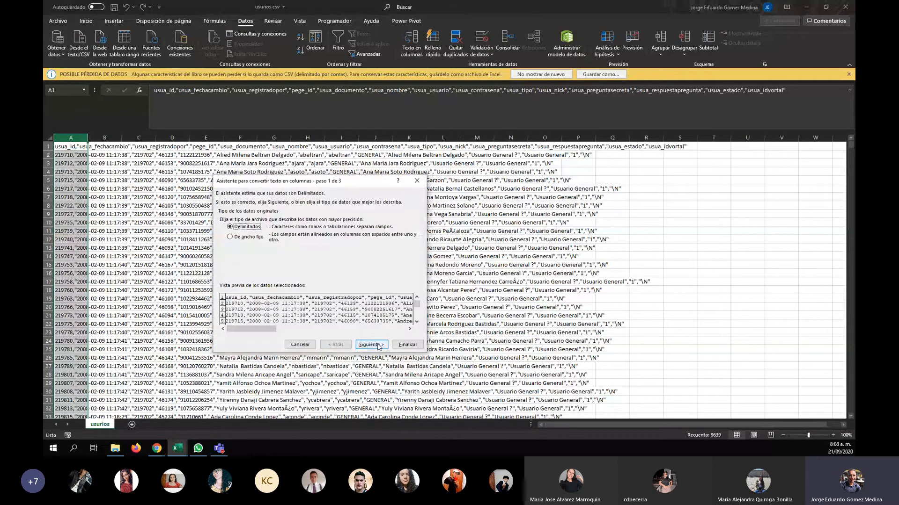
left_click(380, 345)
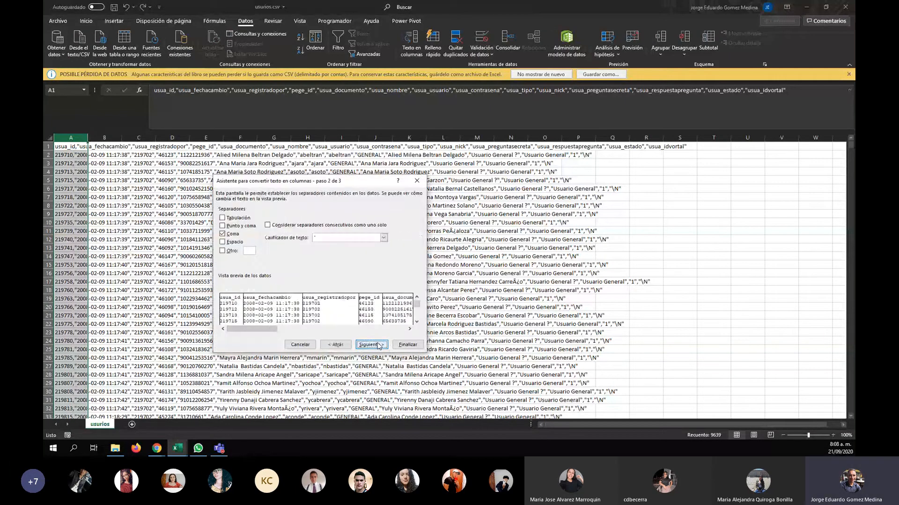
left_click(378, 345)
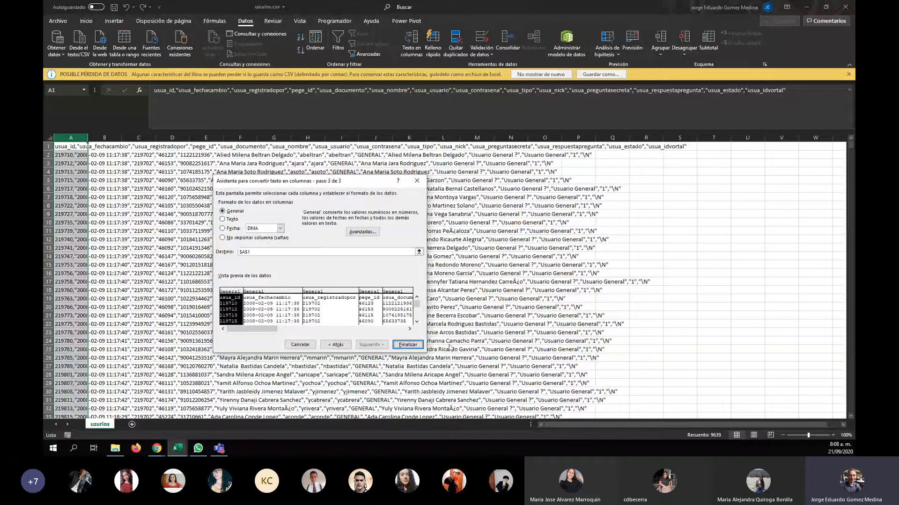
left_click(407, 345)
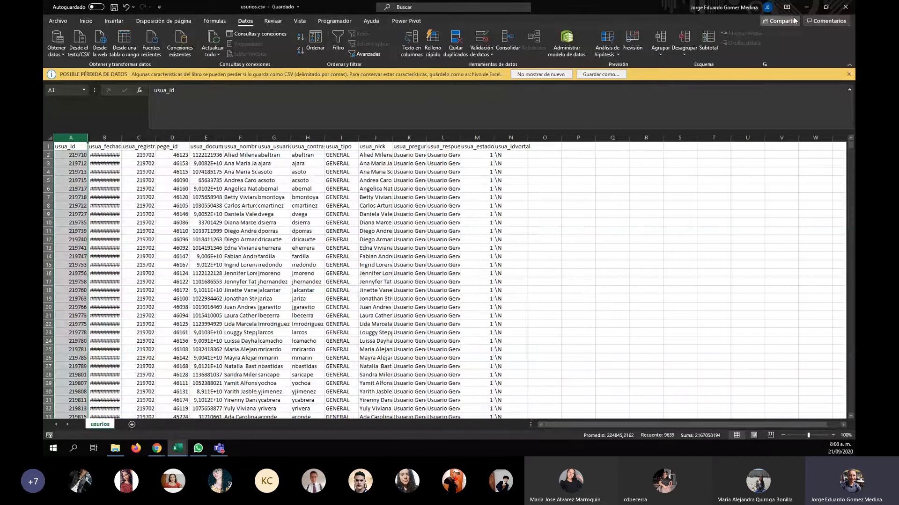
left_click(840, 7)
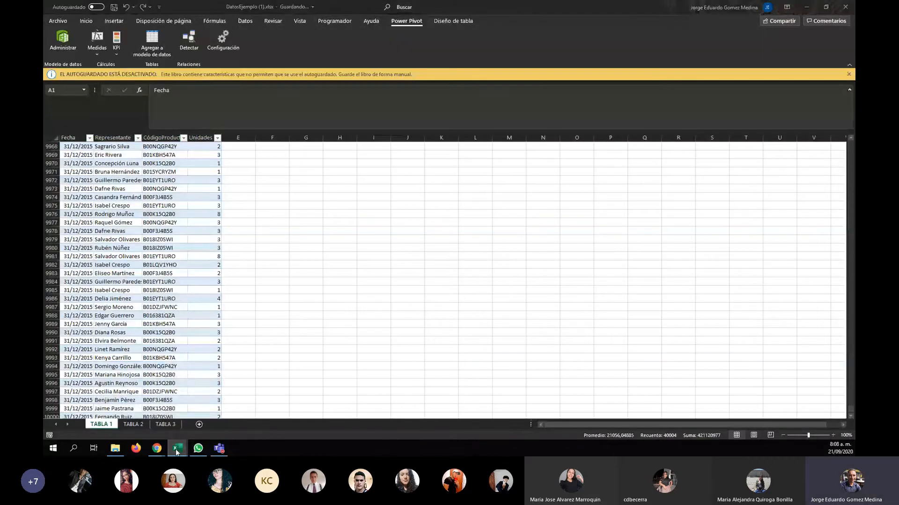
Start a new Archivo de texto import in Power Pivot and load usurios.csv as its source file
mouse_move(177, 448)
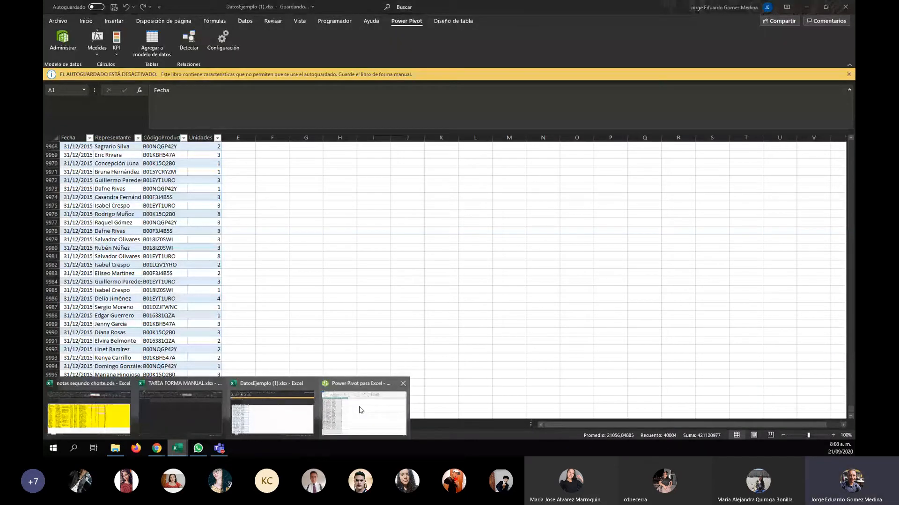
left_click(360, 410)
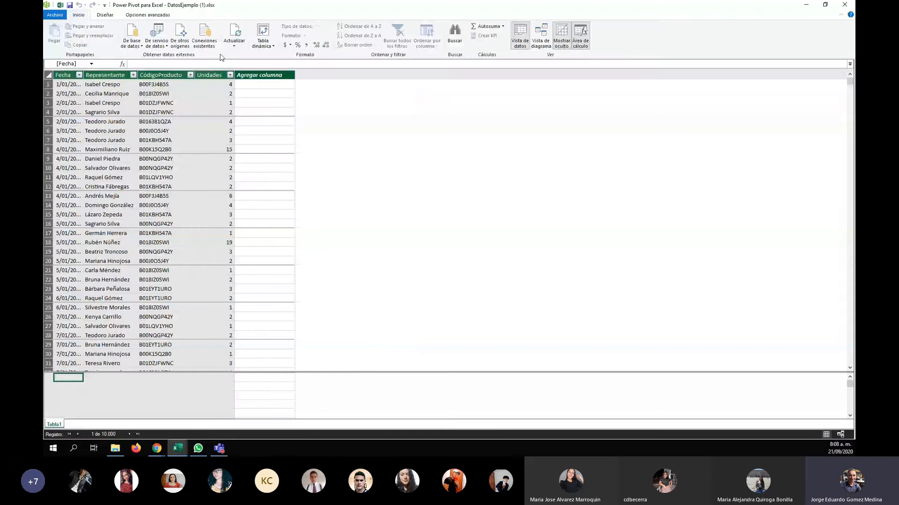
scroll(389, 327, "down", 5)
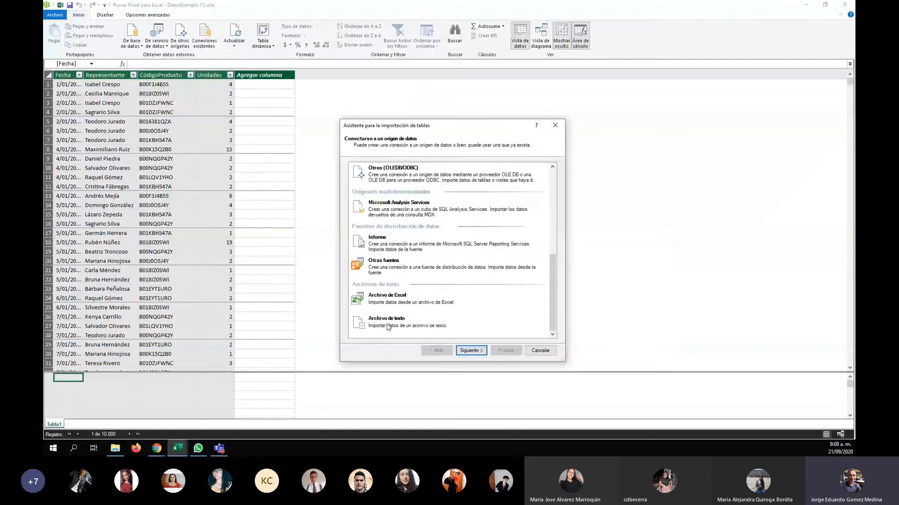
left_click(386, 319)
left_click(469, 350)
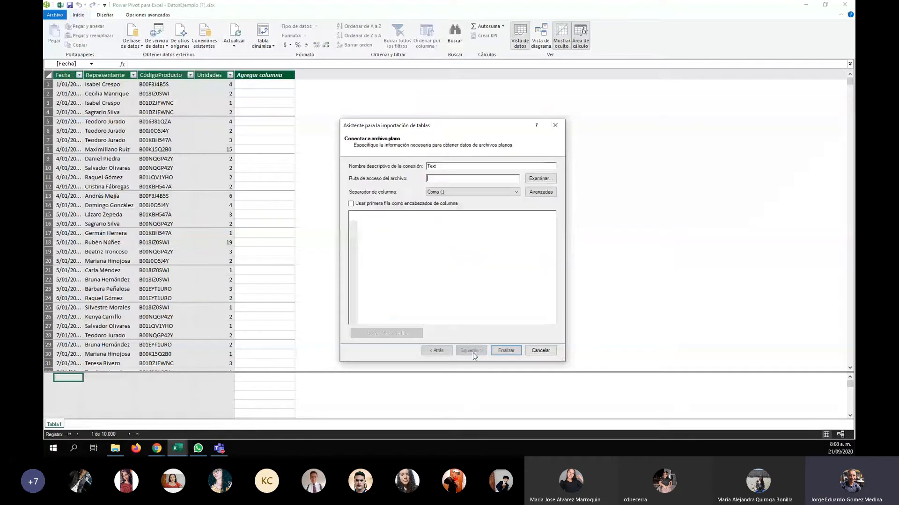
left_click(350, 203)
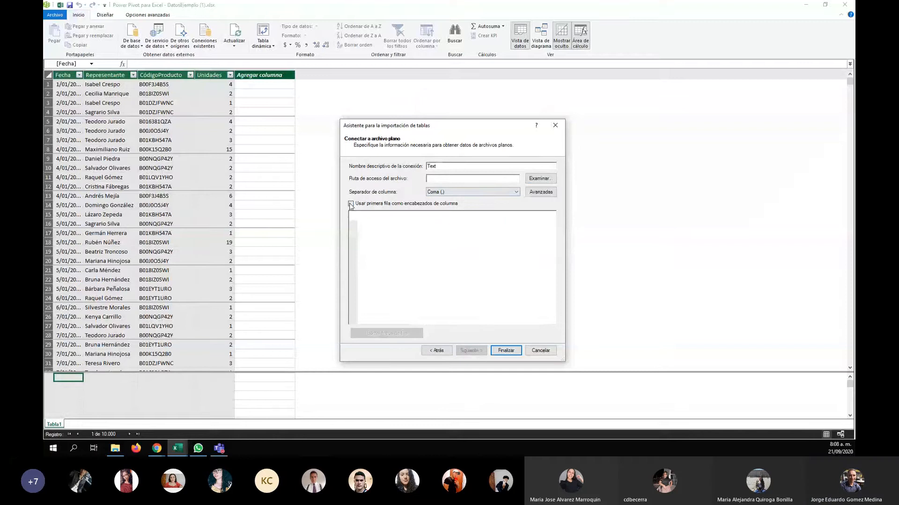
left_click(539, 180)
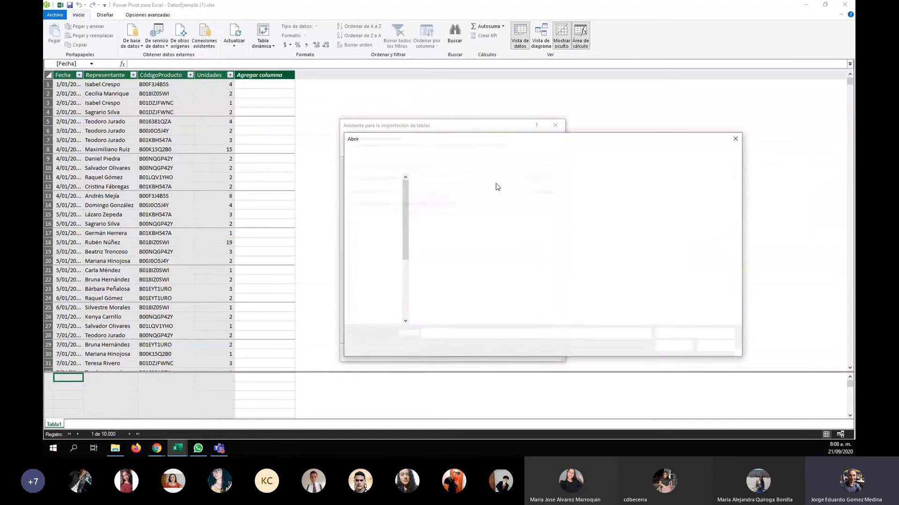
left_click(438, 279)
left_click(674, 346)
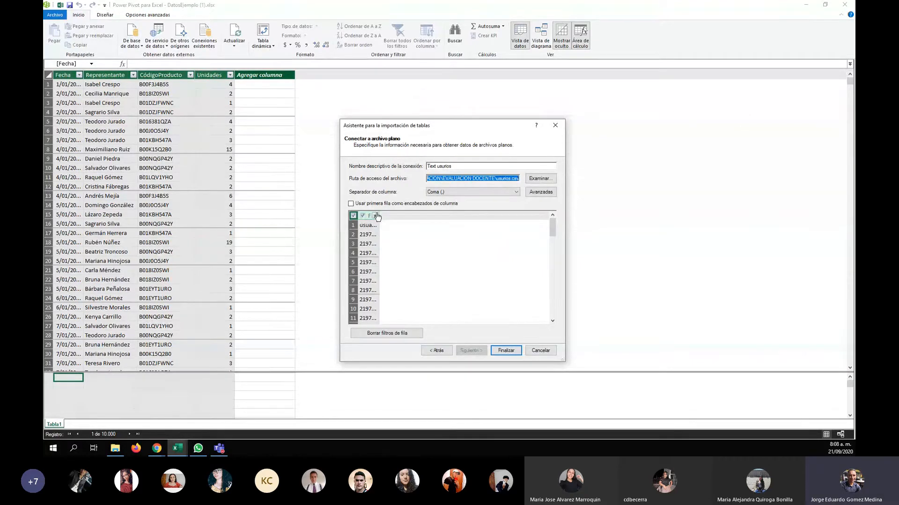
Widen column F1 in the import preview, review its rows, and cancel the import
double_click(378, 216)
scroll(448, 270, "down", 2)
scroll(447, 271, "down", 10)
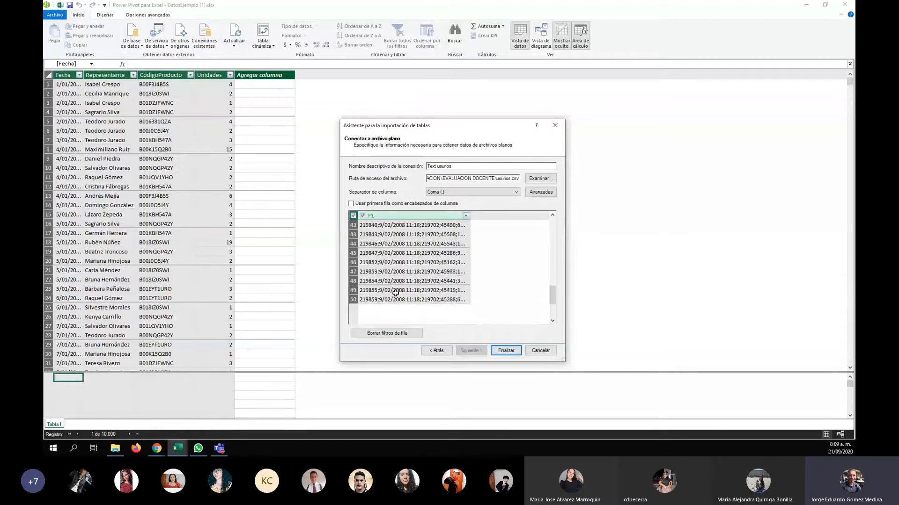
left_click(538, 351)
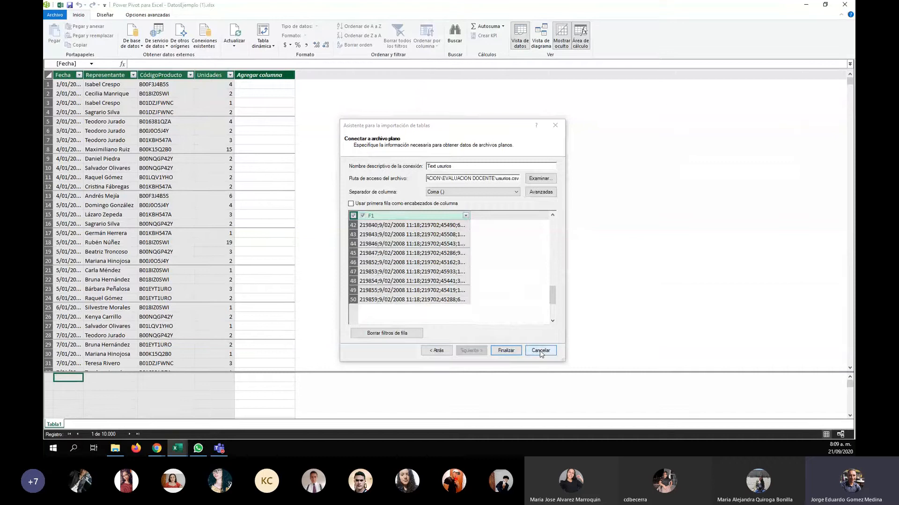
Start another import from other sources in Power Pivot and locate the Archivo de Excel and Archivo de texto options
left_click(181, 37)
scroll(468, 263, "down", 3)
scroll(468, 262, "down", 3)
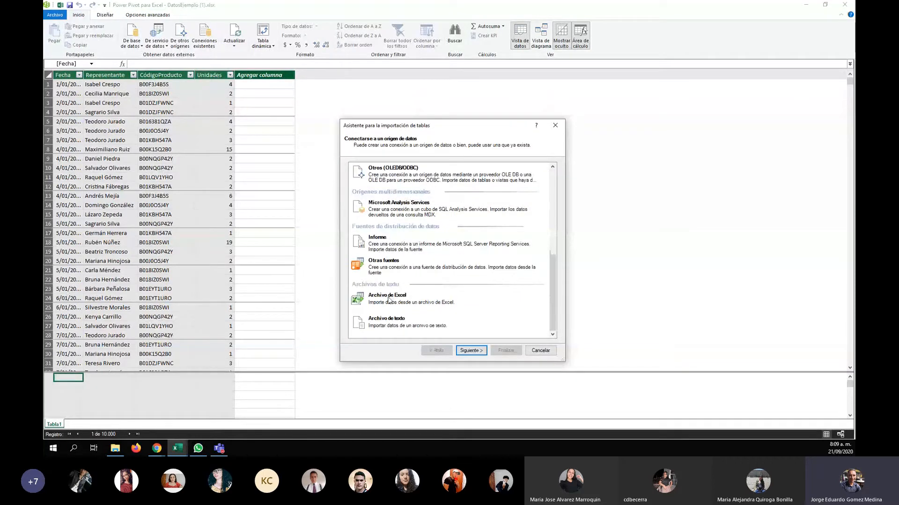
Switch to the DatosEjemplo (1).xlsx workbook, examine its TABLA 1, TABLA 2 and TABLA 3 sheets, and return to Power Pivot
left_click(182, 450)
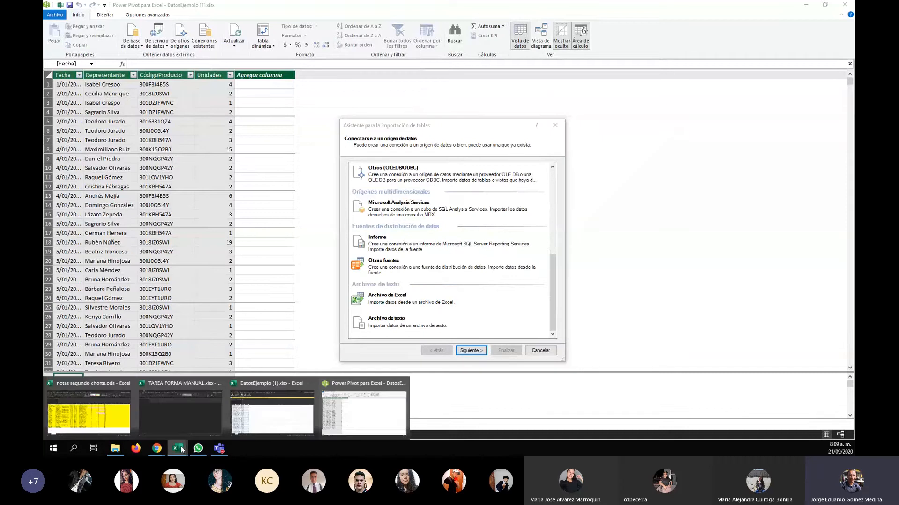
left_click(293, 412)
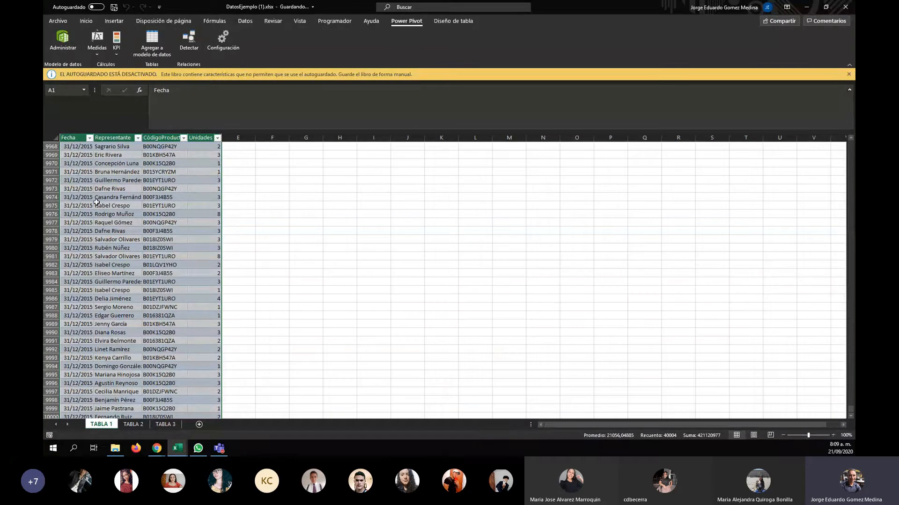
left_click(131, 425)
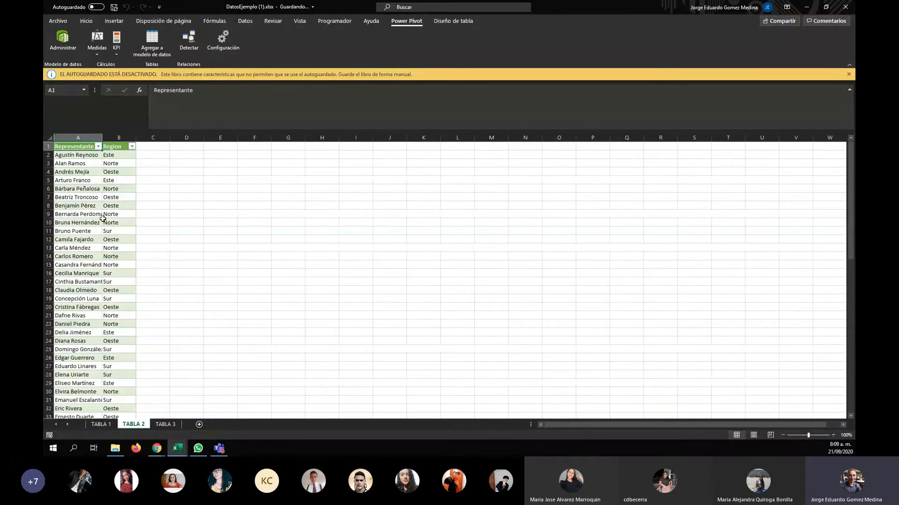
left_click(166, 425)
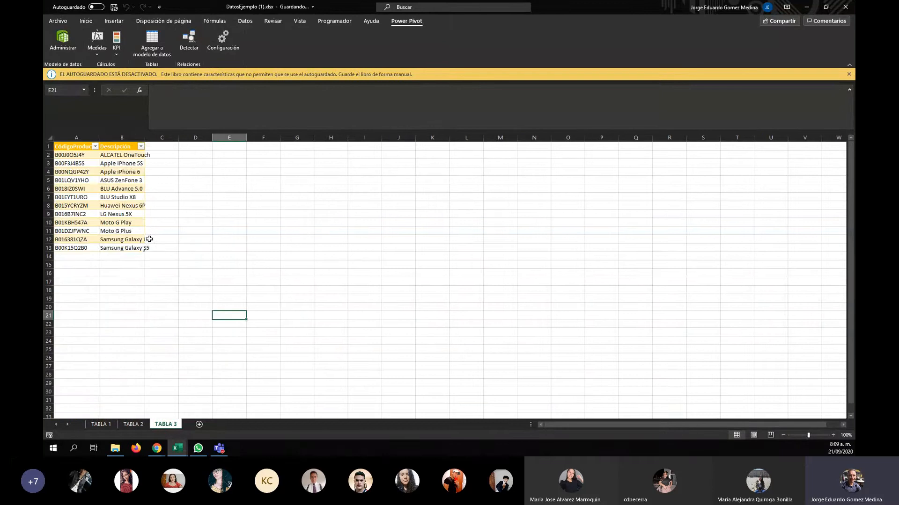
left_click(109, 427)
left_click(177, 448)
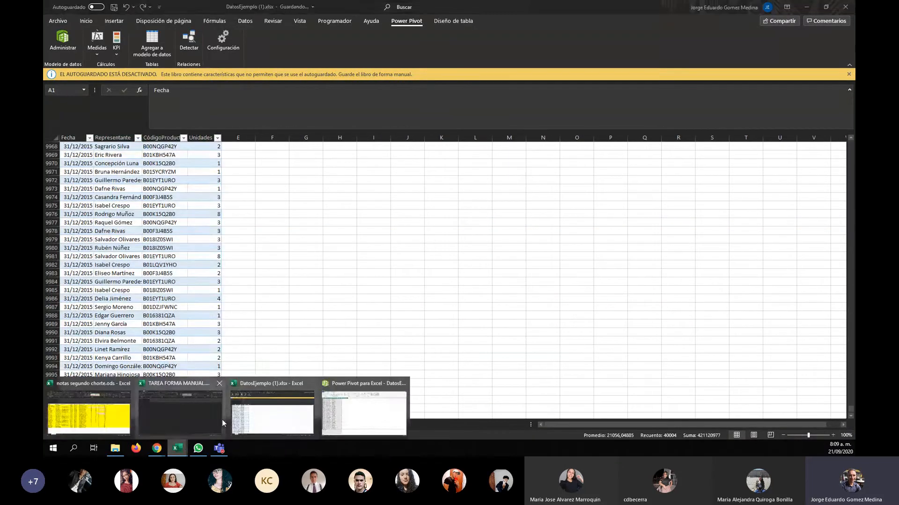
left_click(349, 410)
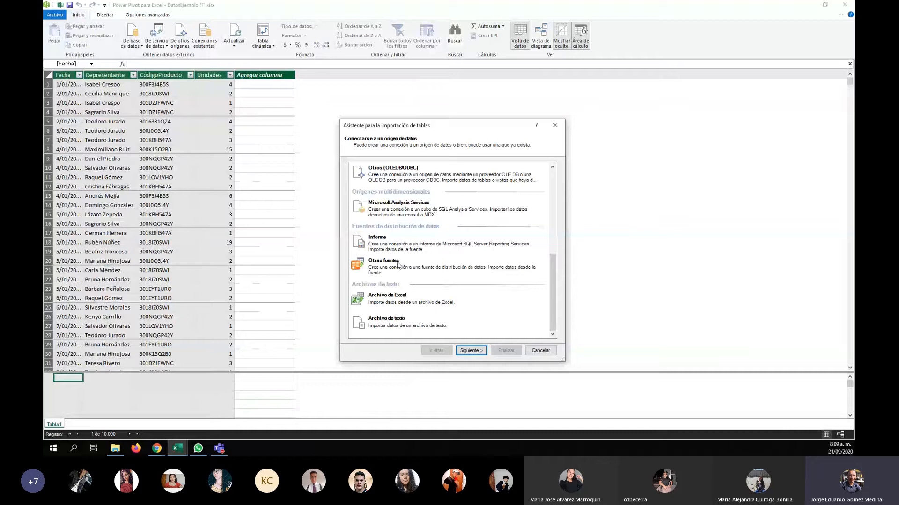
Select Archivo de Excel as the import source and cancel the import wizard
left_click(381, 302)
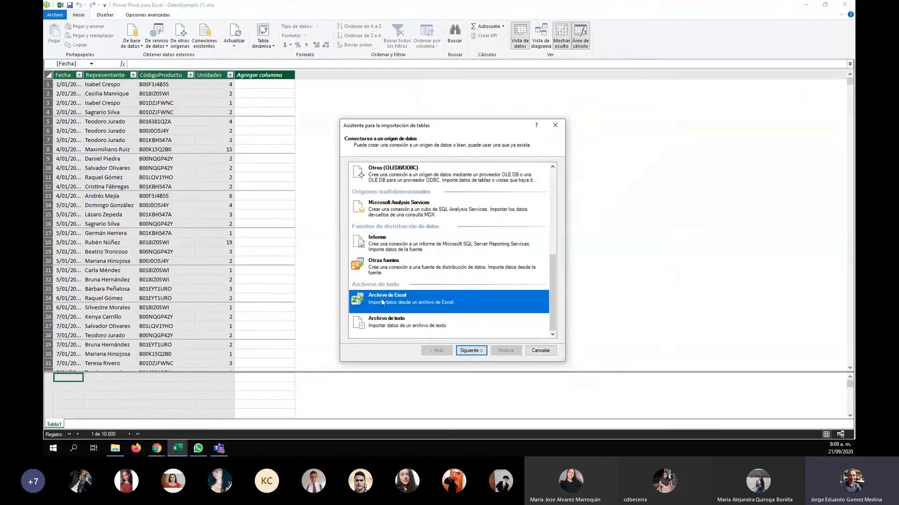
left_click(541, 352)
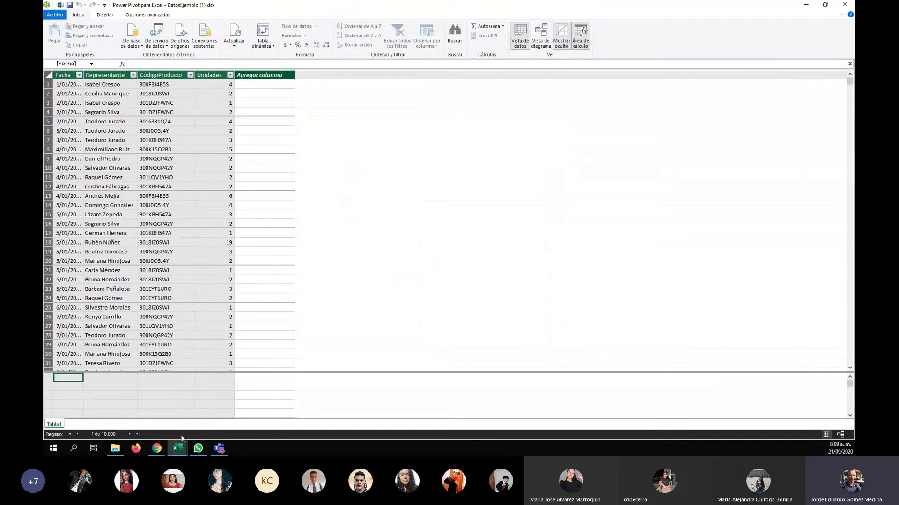
mouse_move(180, 453)
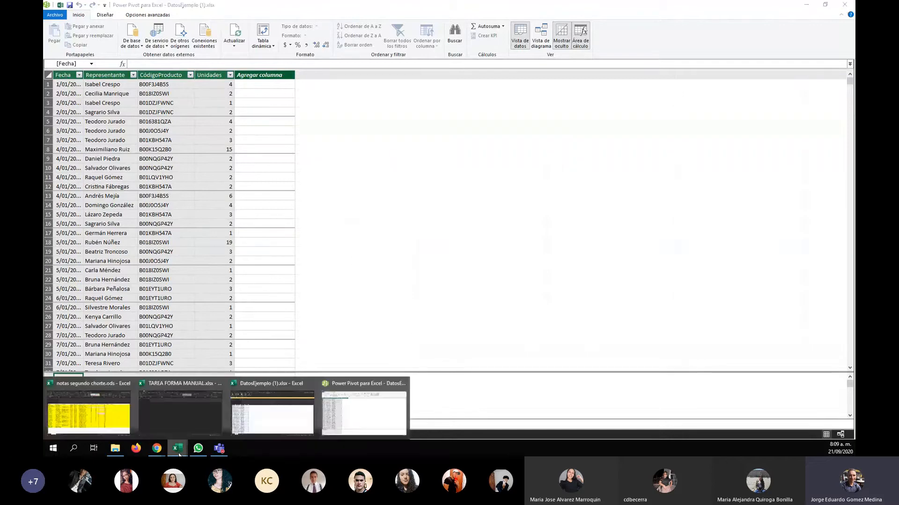
left_click(358, 417)
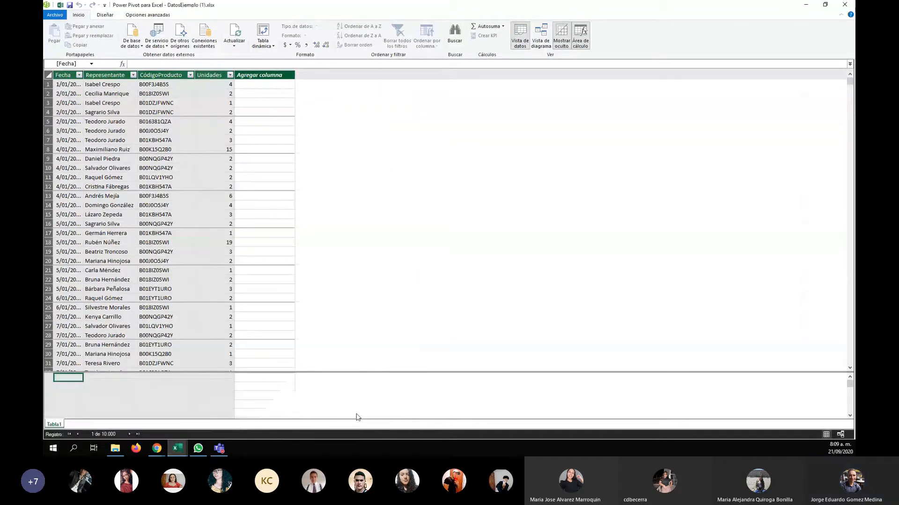
Add the Representante and Region table from the TABLA 2 sheet to the data model and check it alongside Tabla1
left_click(181, 451)
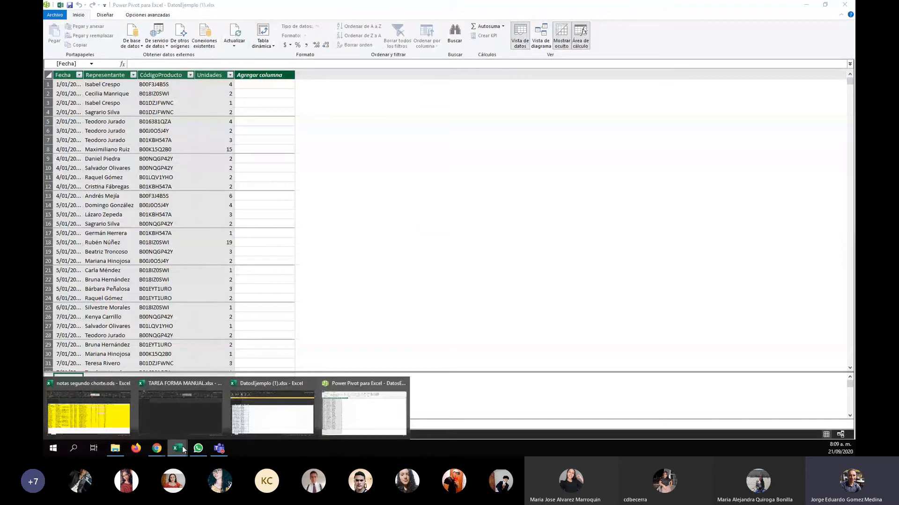
left_click(271, 412)
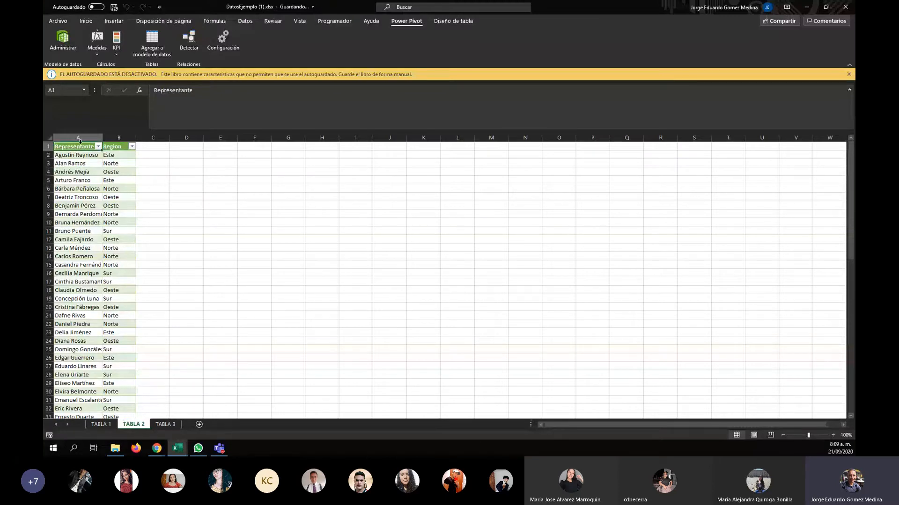
key("ctrl+shift+End")
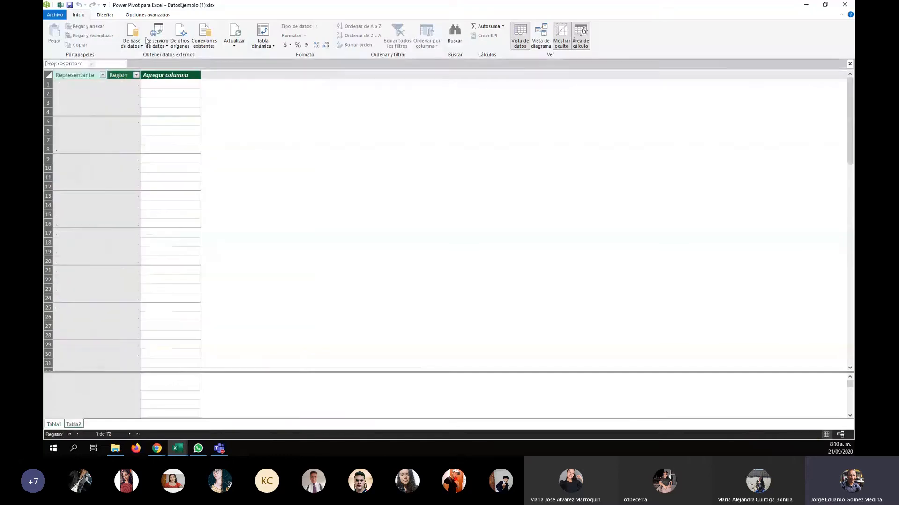
left_click(53, 424)
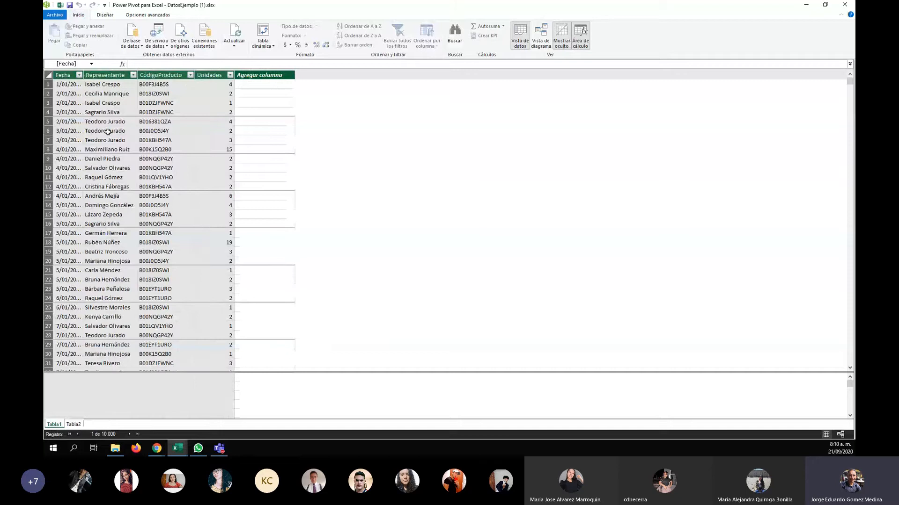
left_click(73, 424)
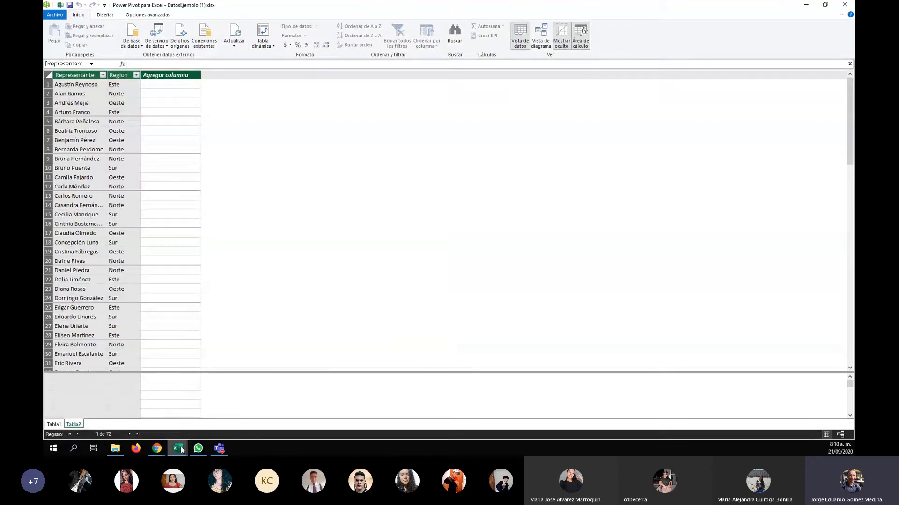
Add the CódigoProducto and Descripción table from the TABLA 3 sheet to the data model
mouse_move(181, 450)
left_click(272, 410)
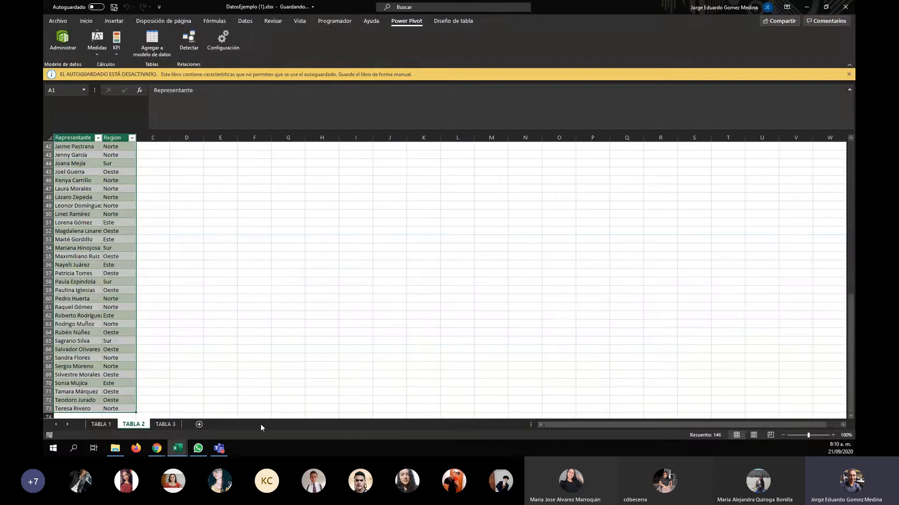
left_click(165, 424)
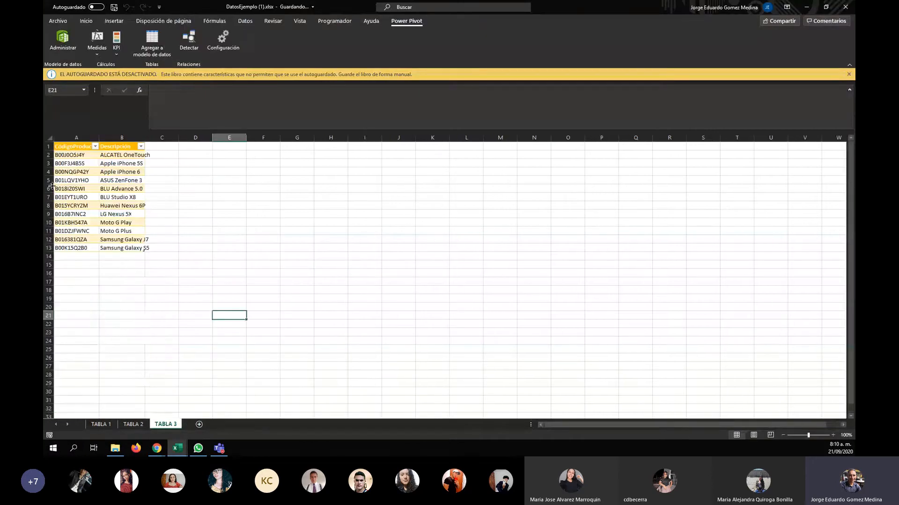
left_click(66, 141)
left_click(67, 141)
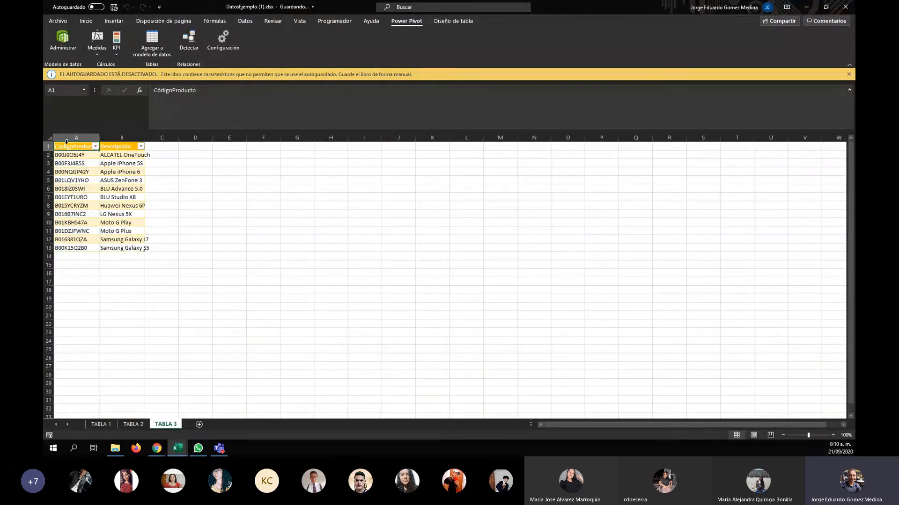
key("shift+Right")
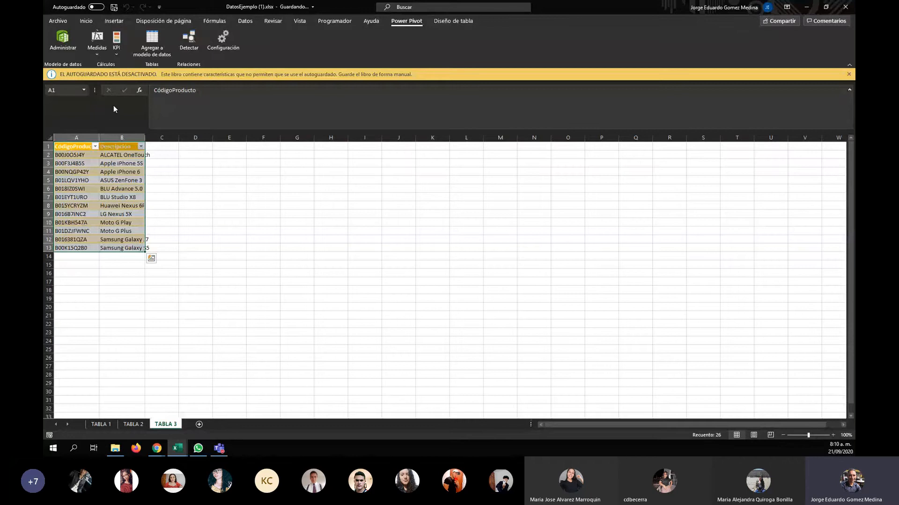
left_click(151, 40)
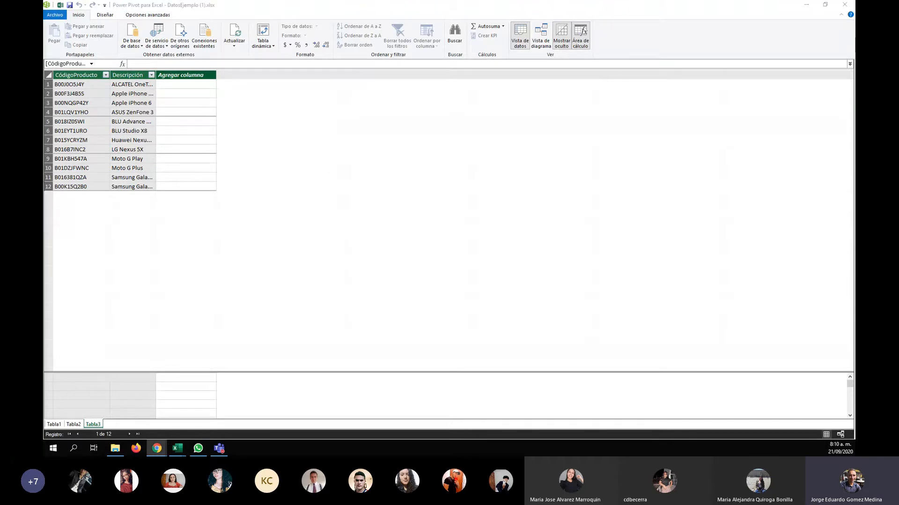
left_click(82, 377)
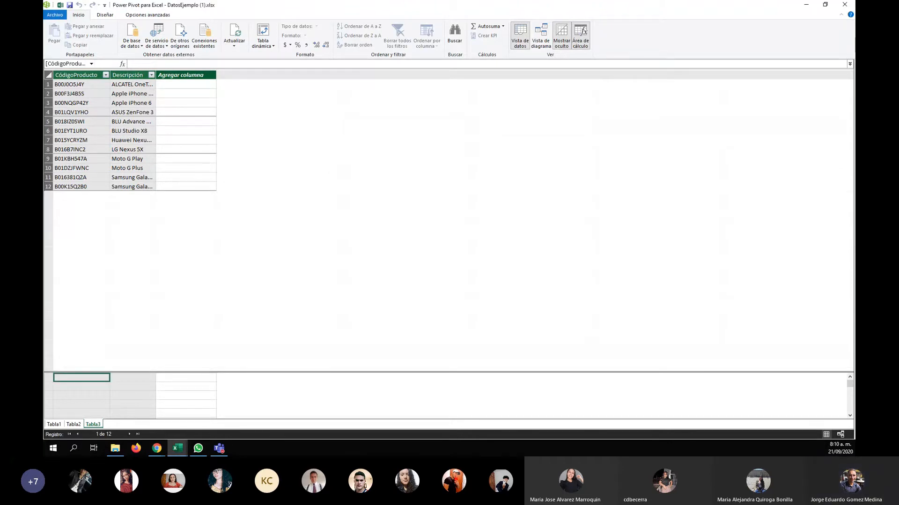
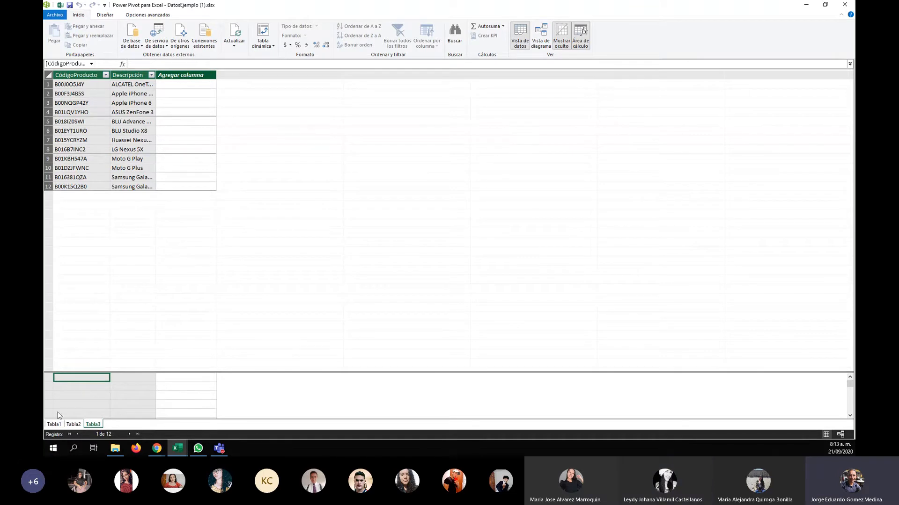
Look through Tabla1 and Tabla3 in the data model, and change the display to the diagram view
left_click(53, 424)
left_click(92, 425)
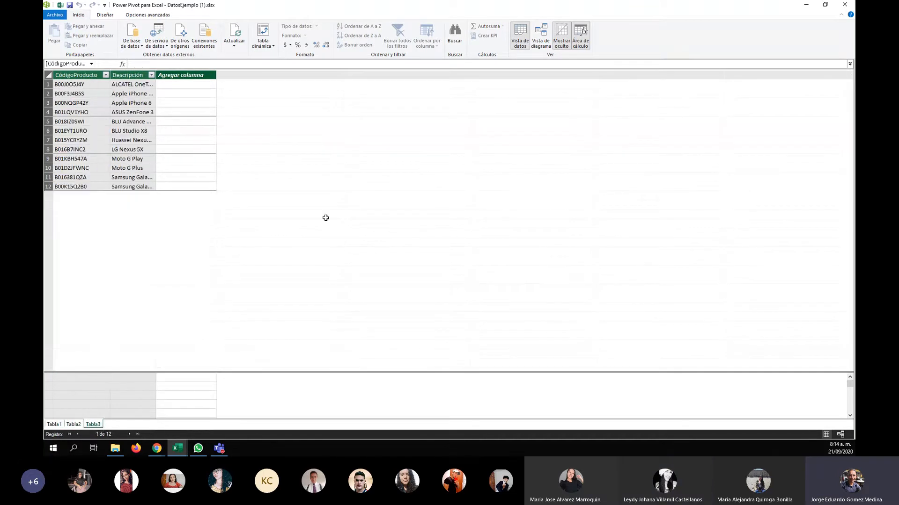
left_click(520, 33)
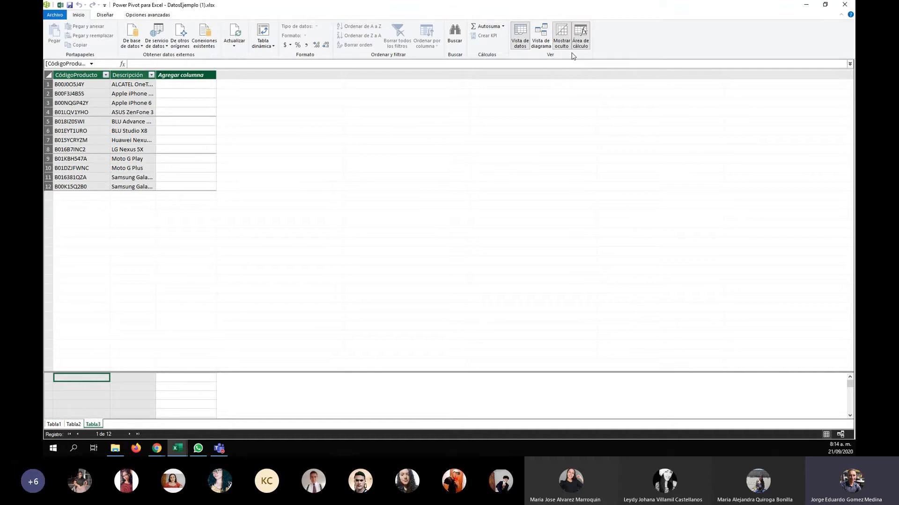
left_click(539, 40)
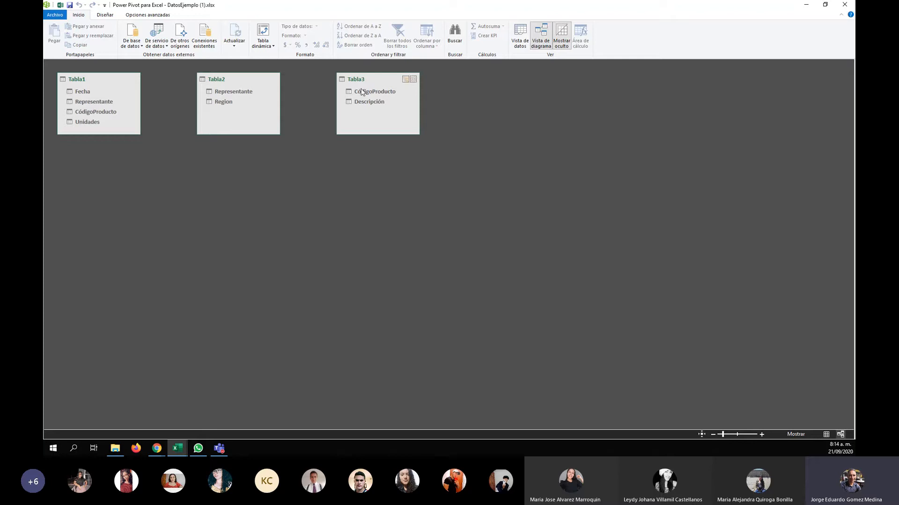
Review the Hoja3 pivot table and the Hoja1 relationship sketch in TAREA FORMA MANUAL.xlsx, and return to the Power Pivot diagram
left_click(177, 448)
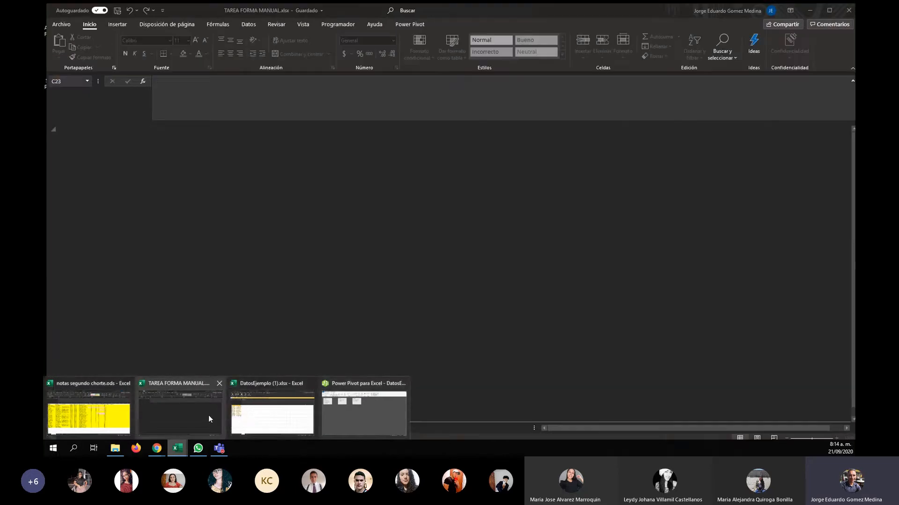
left_click(209, 415)
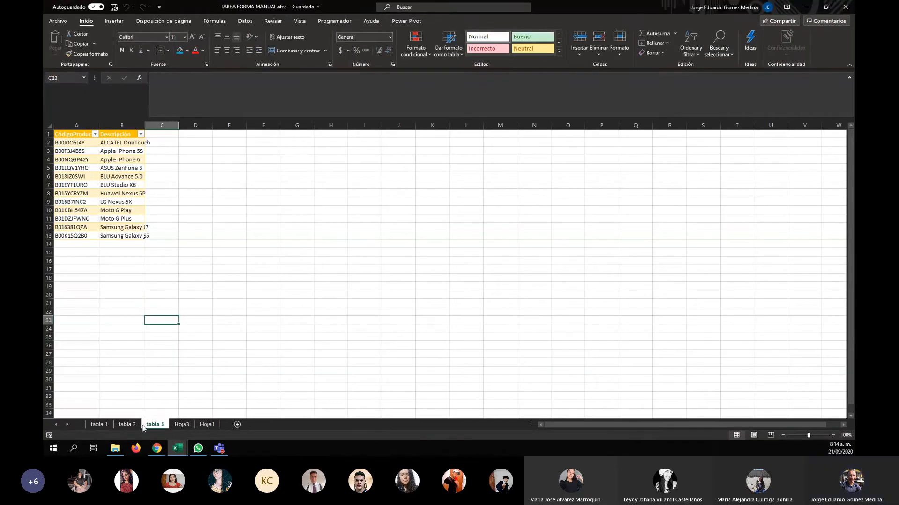
left_click(181, 424)
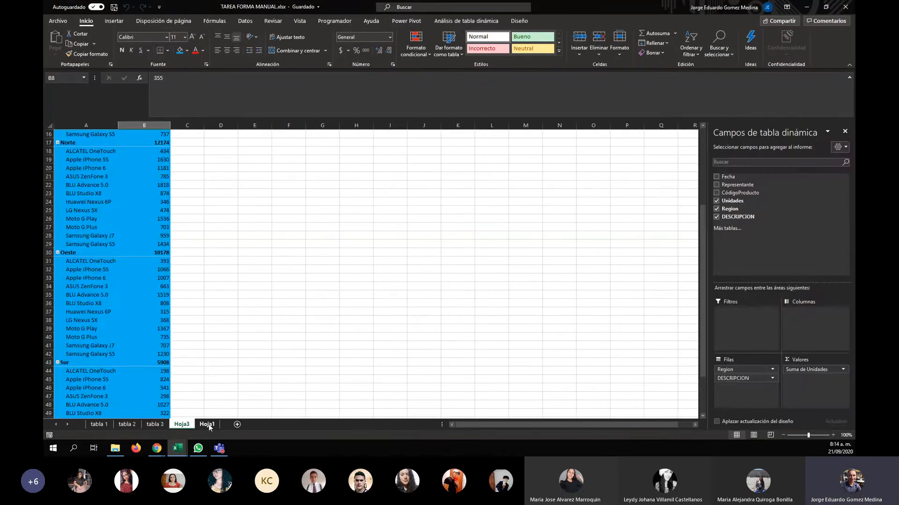
left_click(209, 424)
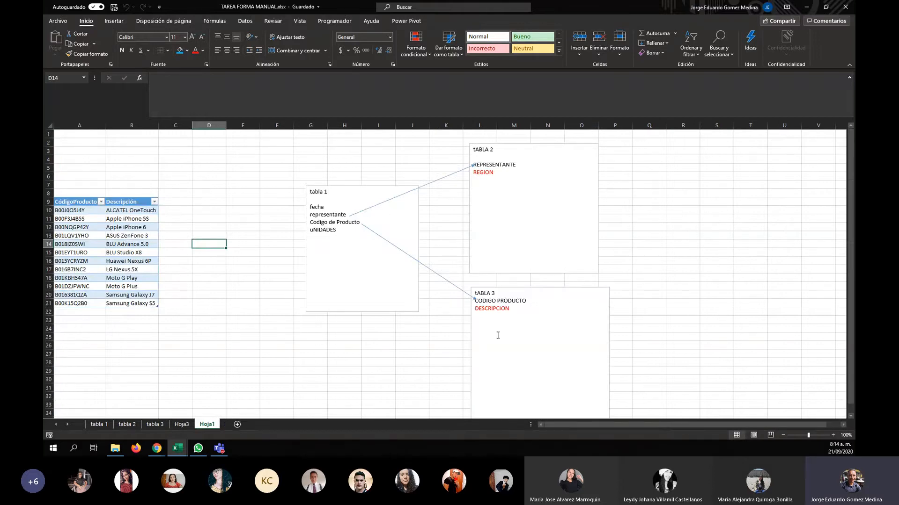
left_click(178, 448)
left_click(360, 415)
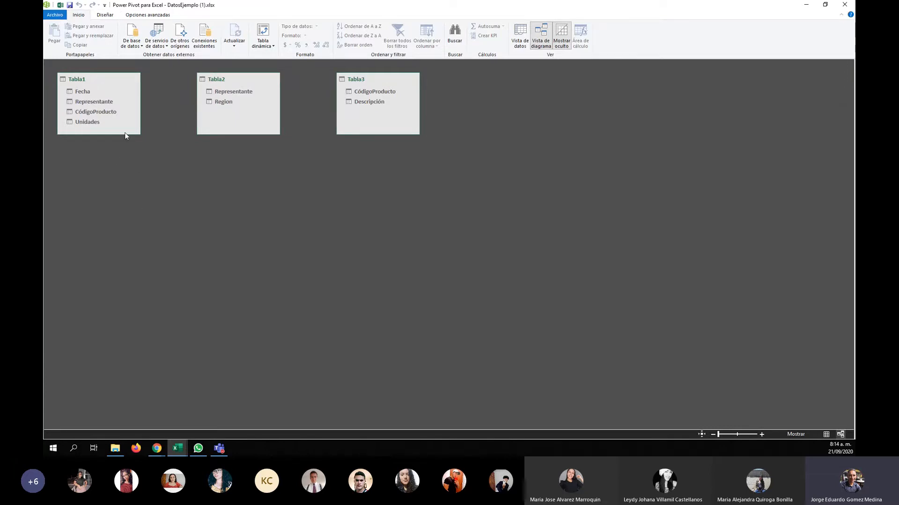
Relate Representante in Tabla1 to Representante in Tabla2, and reposition Tabla2 below Tabla3 and Tabla1 slightly to the right
left_click_drag(97, 102, 220, 95)
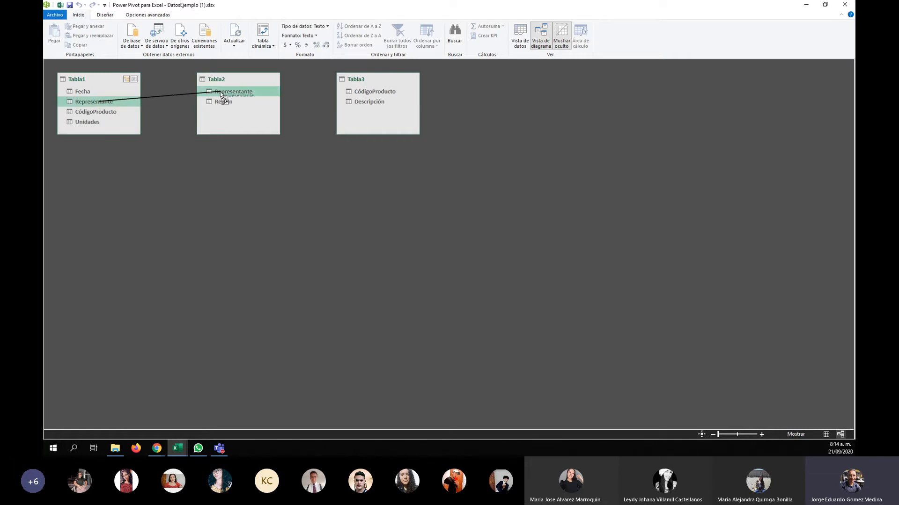
left_click_drag(221, 93, 220, 93)
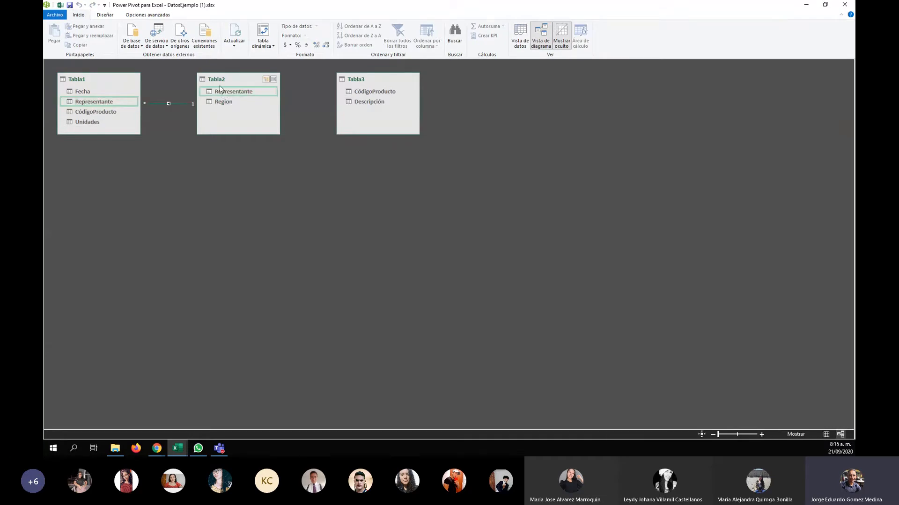
left_click_drag(234, 80, 400, 286)
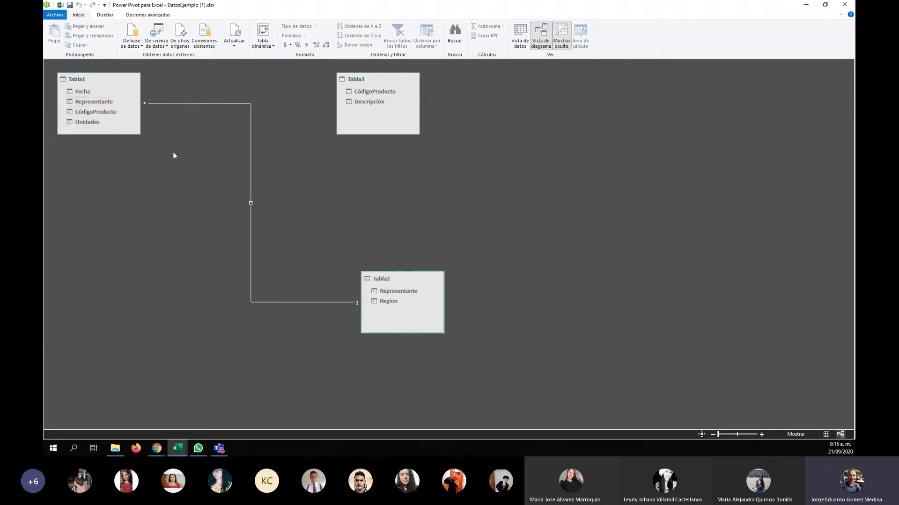
left_click_drag(96, 71, 122, 72)
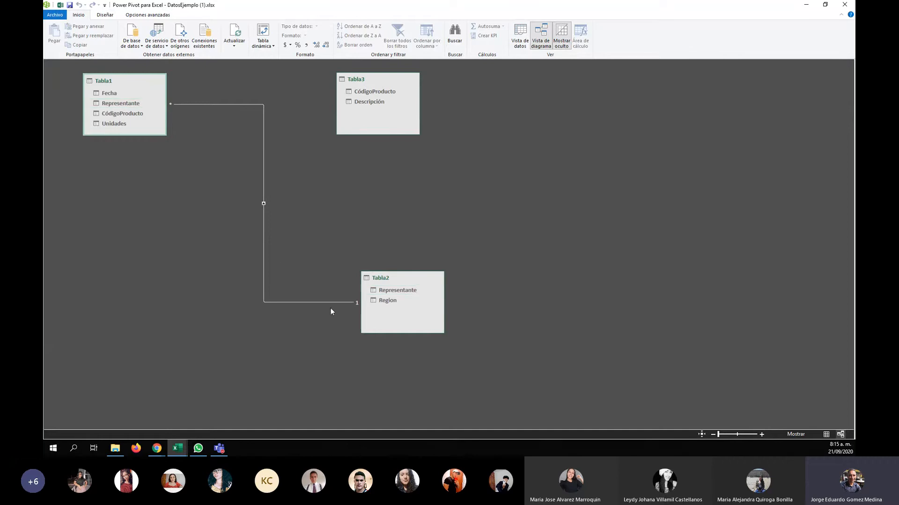
Relate CódigoProducto in Tabla1 to CódigoProducto in Tabla3, and arrange Tabla1 between the two lookup tables on its left side
left_click(263, 205)
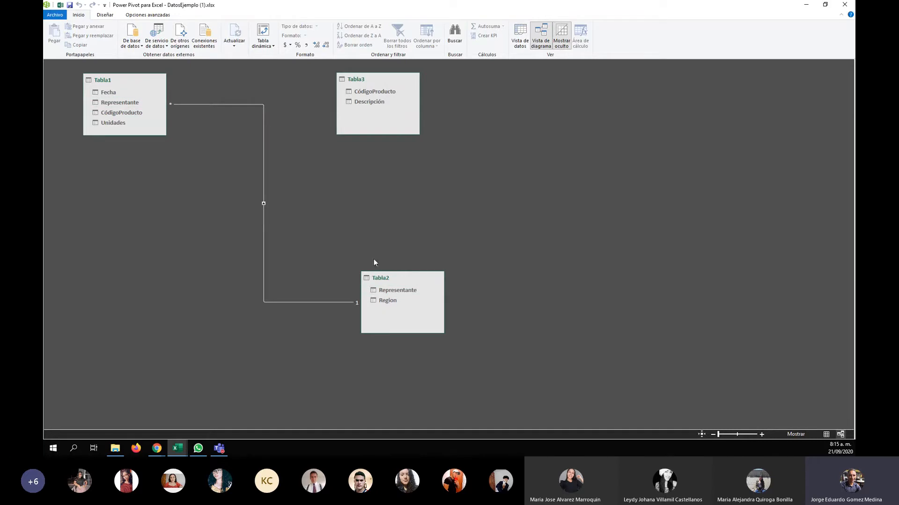
left_click_drag(372, 77, 426, 110)
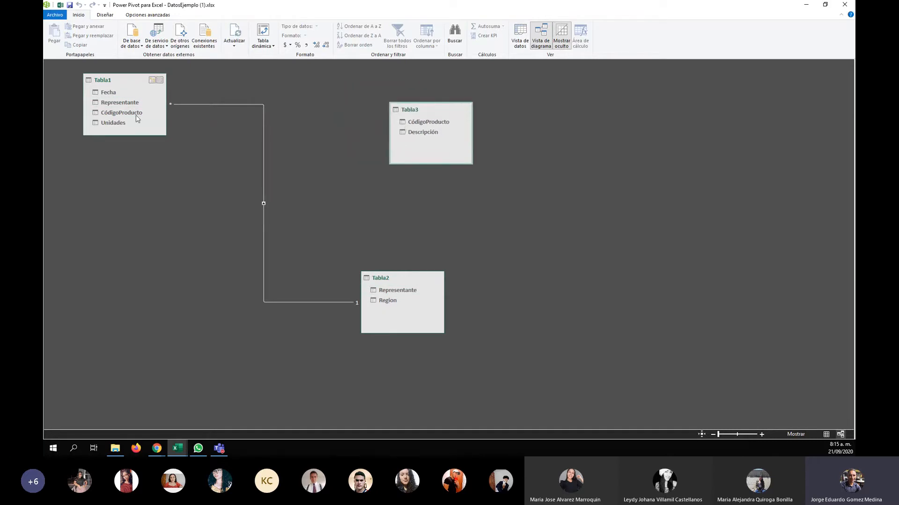
left_click_drag(136, 116, 402, 122)
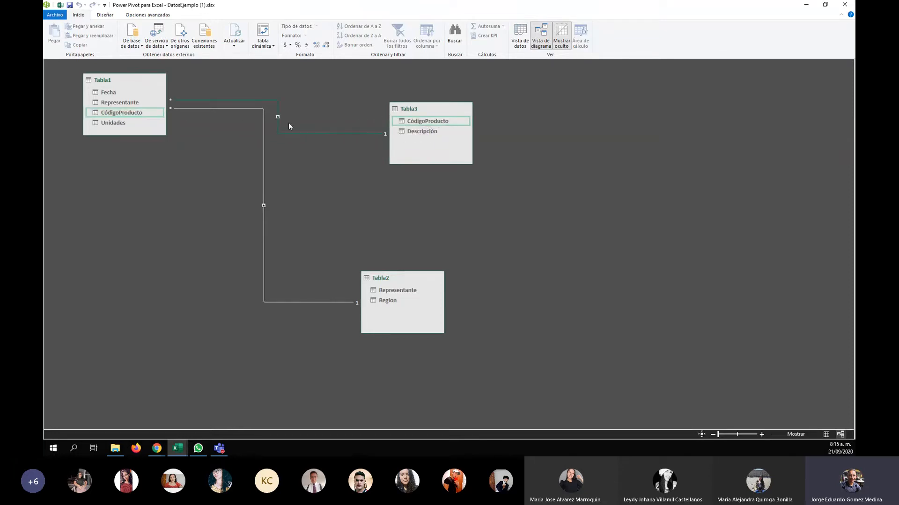
left_click_drag(148, 148, 162, 179)
left_click_drag(414, 278, 390, 275)
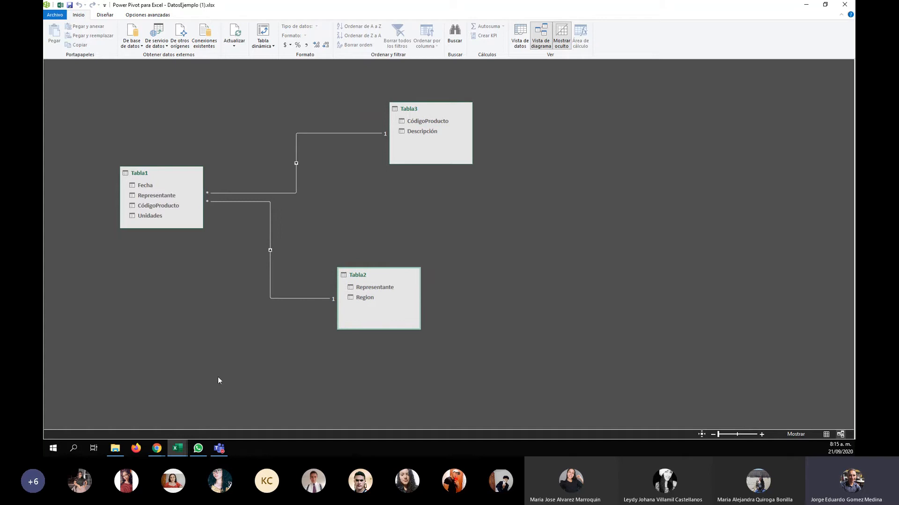
In TAREA FORMA MANUAL.xlsx, go to the last row and last column of the tabla 1 sheet to examine the worksheet limits
mouse_move(179, 453)
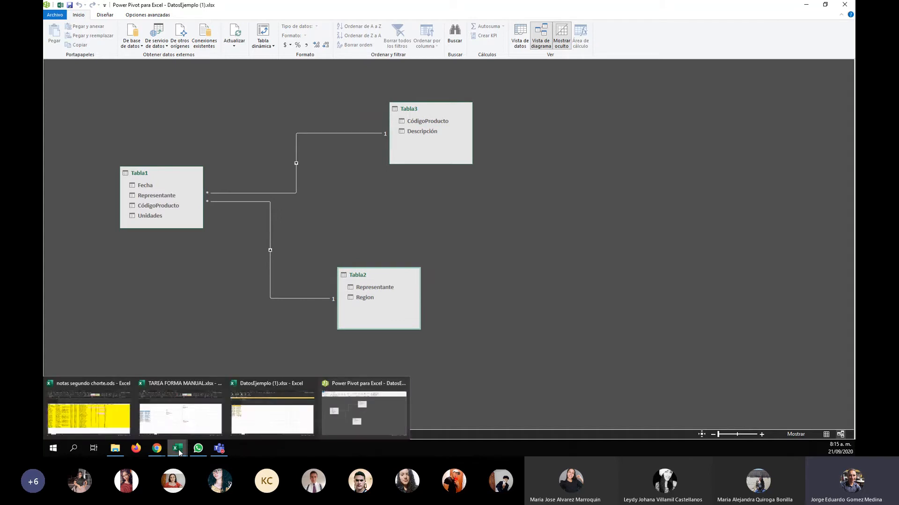
left_click(286, 418)
mouse_move(178, 449)
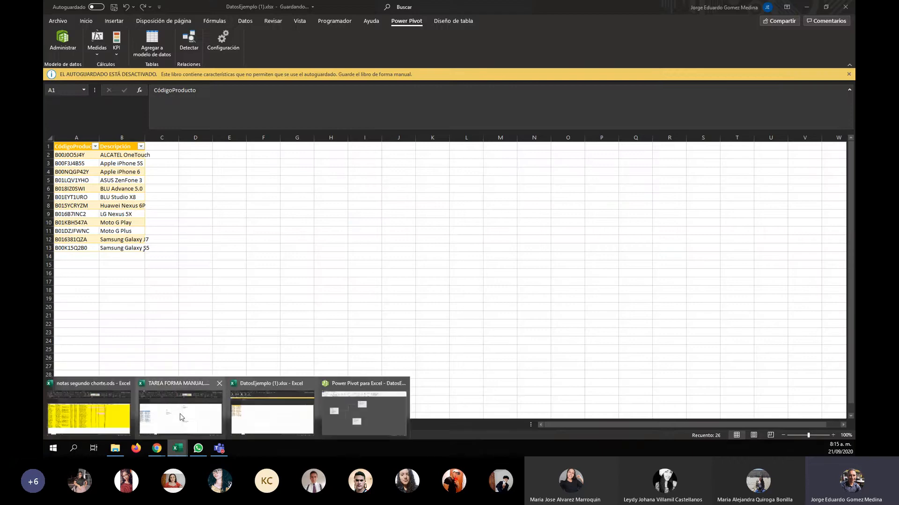
left_click(167, 416)
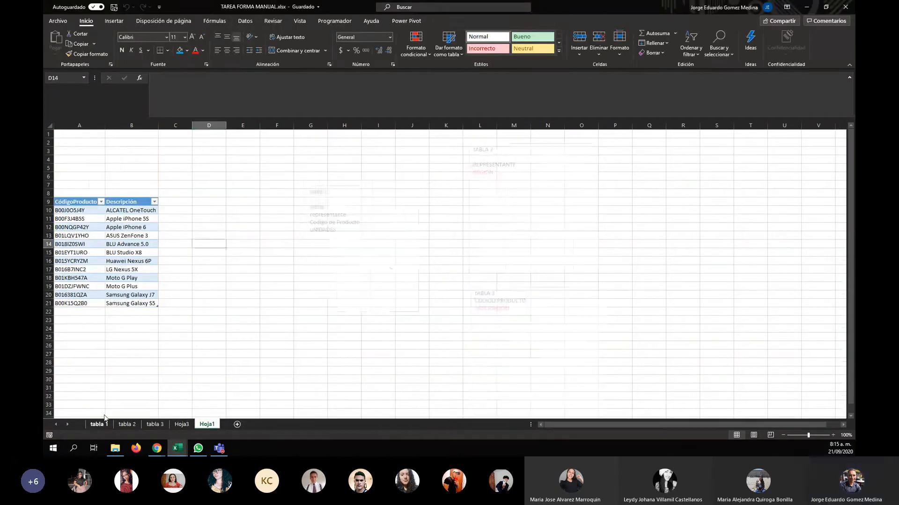
left_click(98, 424)
left_click(77, 170)
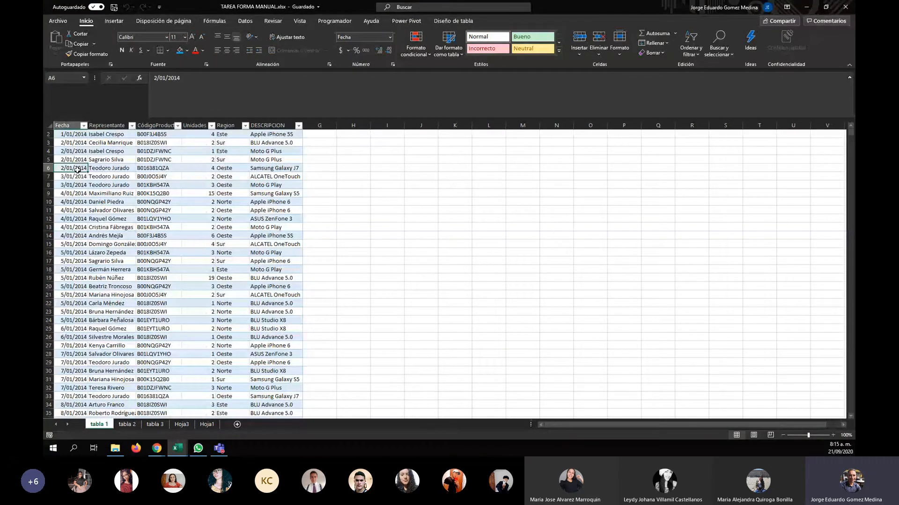
key("ctrl+Down")
left_click(77, 170)
key("ctrl+Down")
key("ctrl+Down")
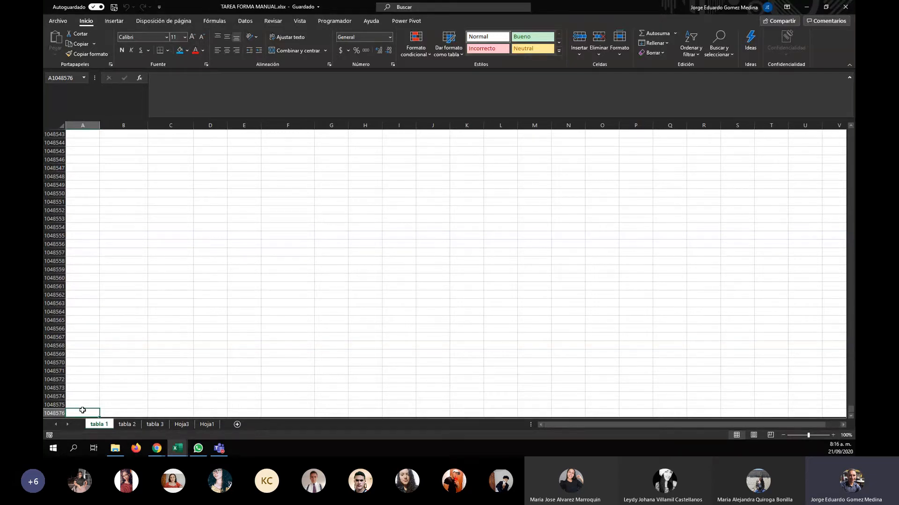
key("ctrl+Right")
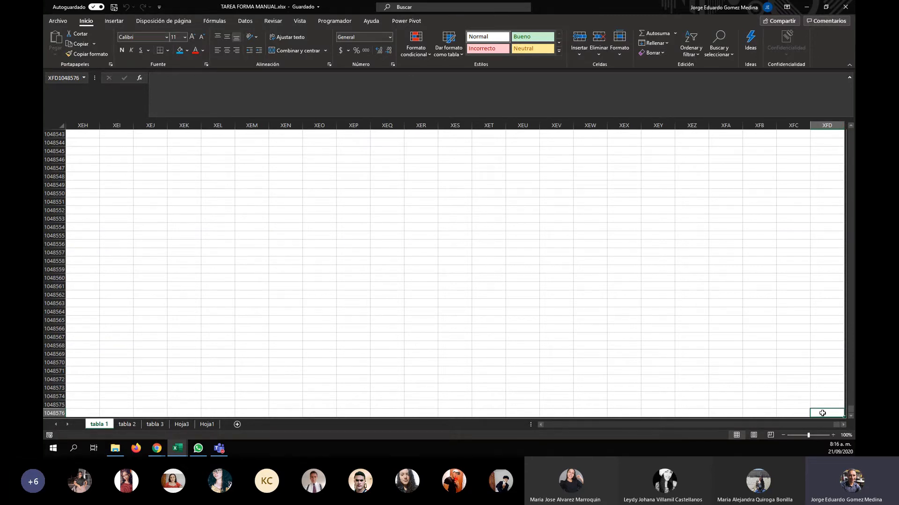
Examine the end of the worksheet, return to cell A1 of tabla 1 at 100% zoom, and look over its data
scroll(649, 369, "down", 6)
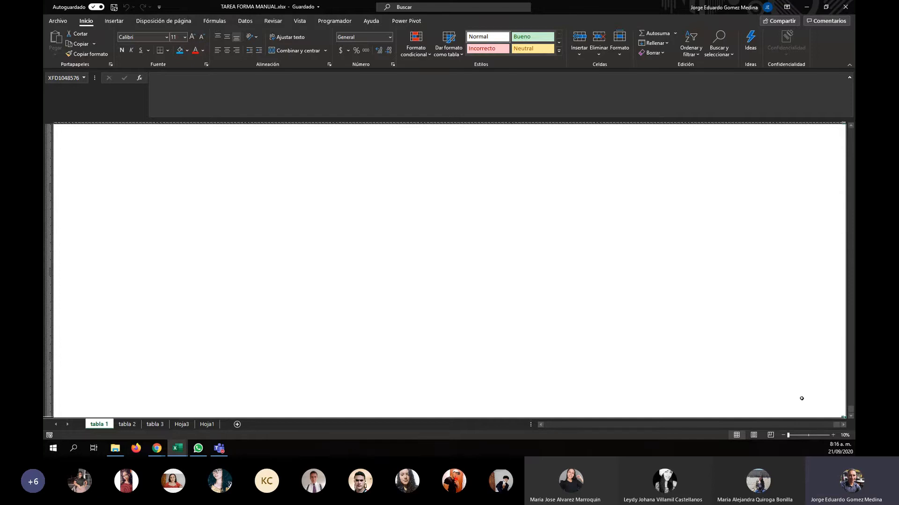
scroll(800, 393, "up", 3, "ctrl")
scroll(799, 393, "up", 5, "ctrl")
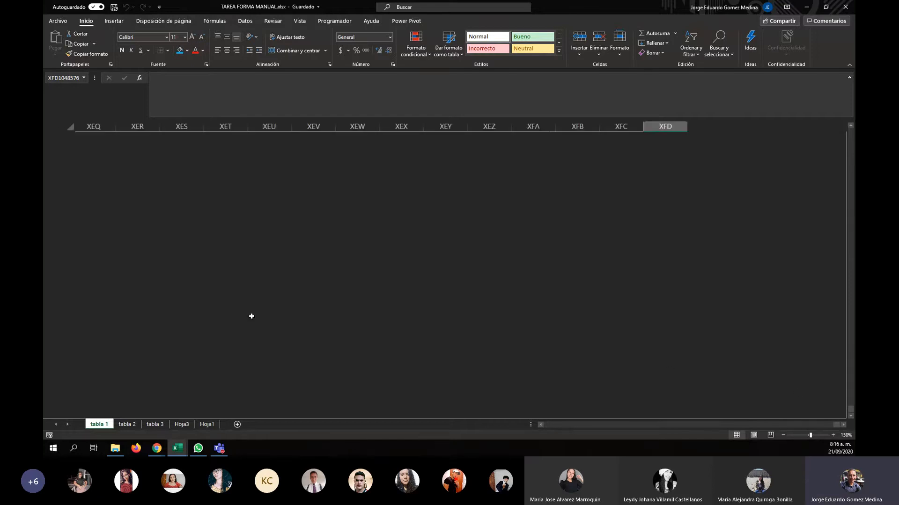
left_click(247, 315)
key("ctrl+Home")
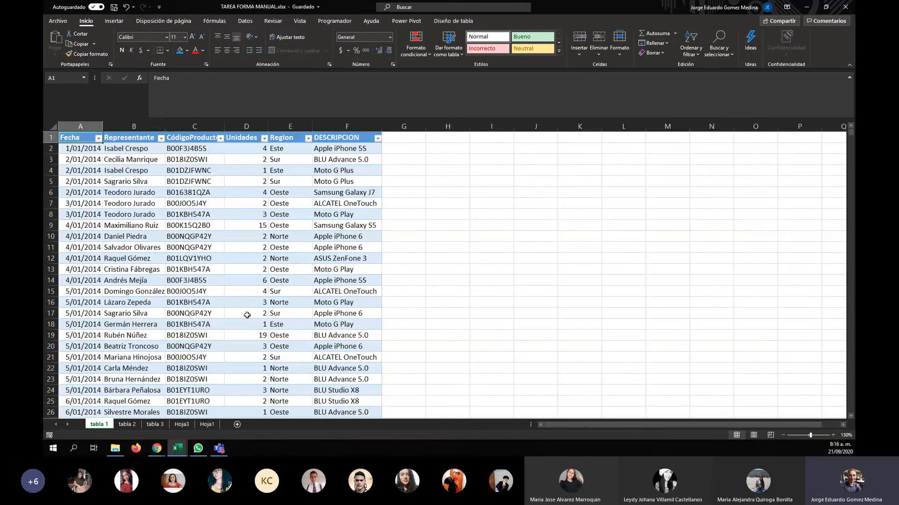
scroll(248, 287, "down", 1, "ctrl")
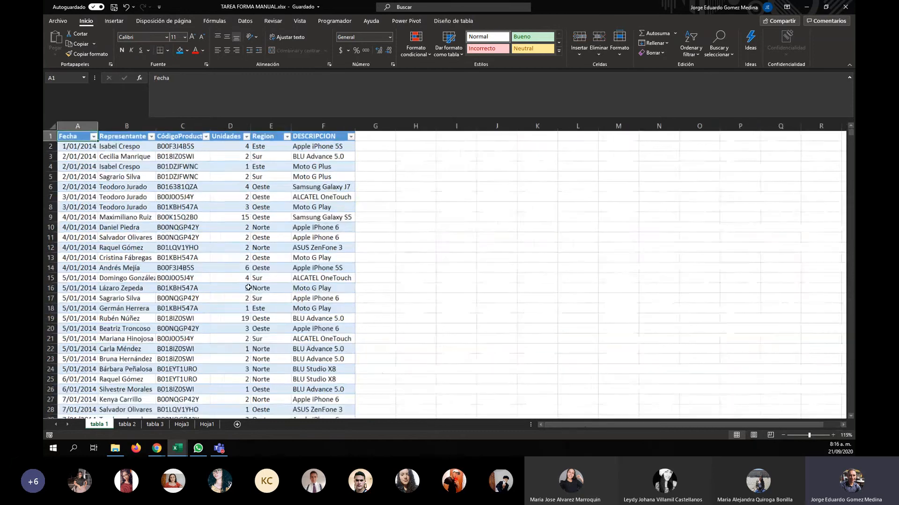
scroll(248, 288, "down", 1, "ctrl")
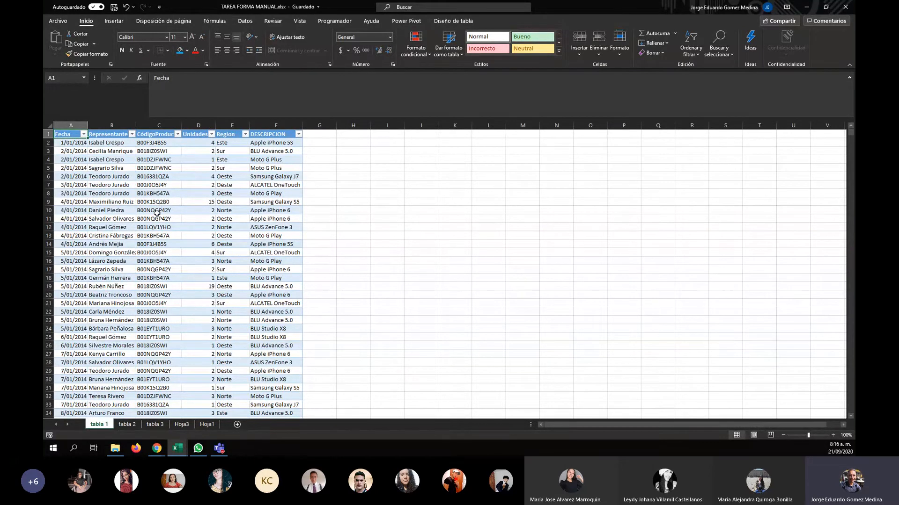
scroll(157, 213, "down", 1)
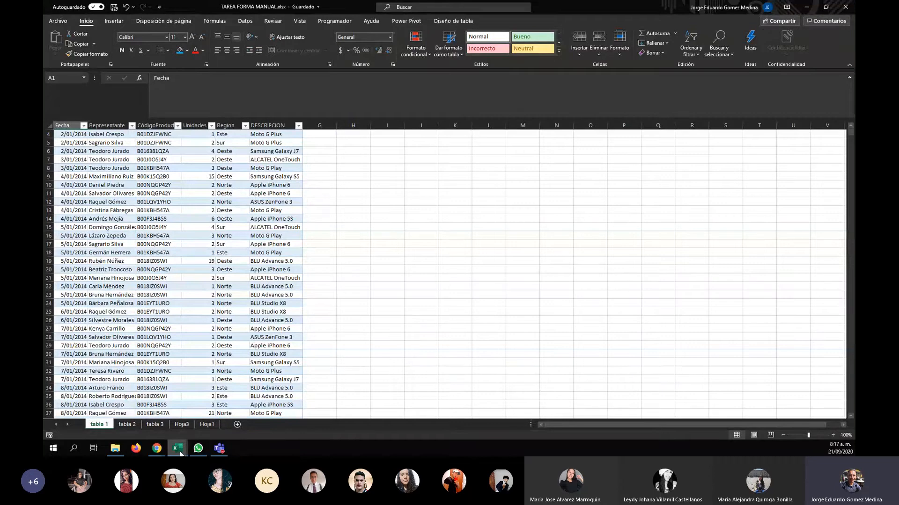
Switch to the Power Pivot diagram and create a pivot table from the data model in a new worksheet
mouse_move(178, 449)
left_click(356, 421)
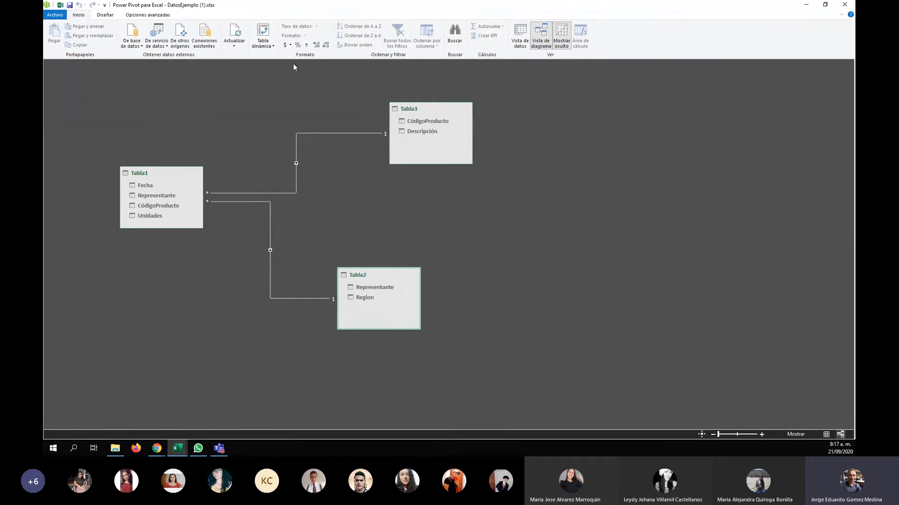
left_click(274, 47)
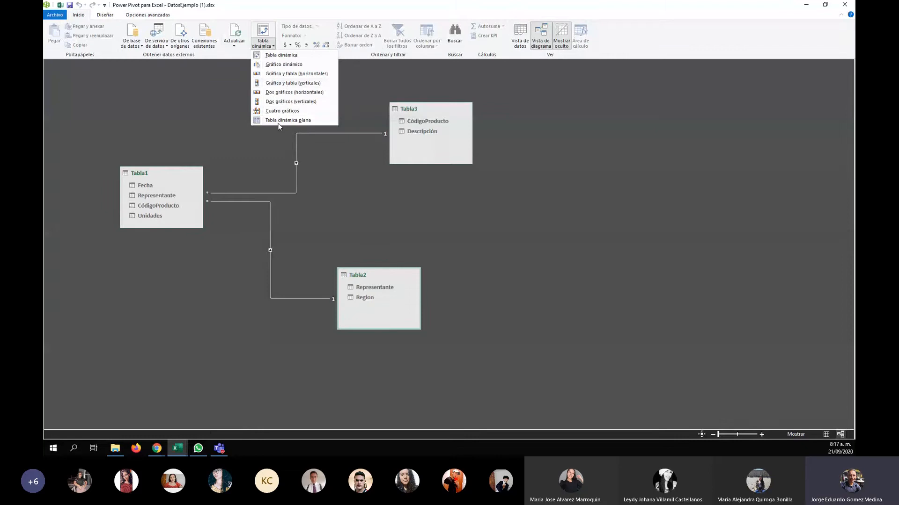
left_click(276, 55)
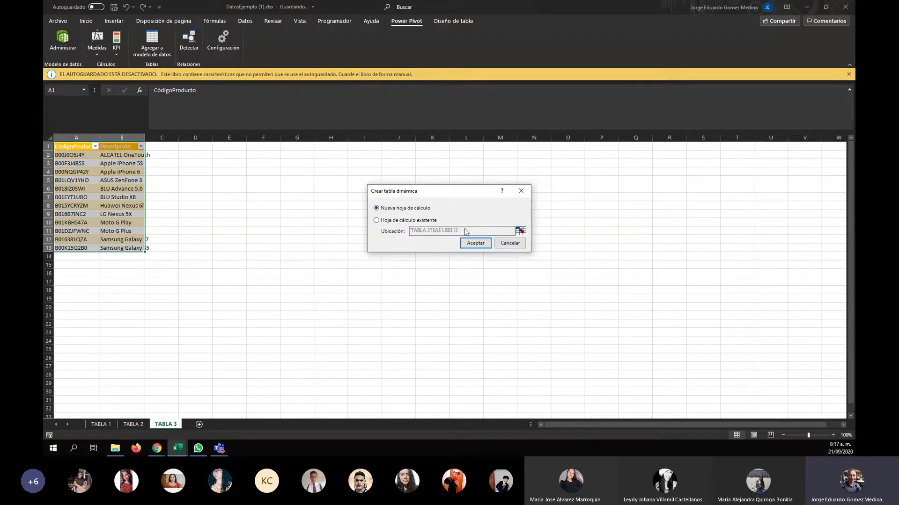
left_click(473, 243)
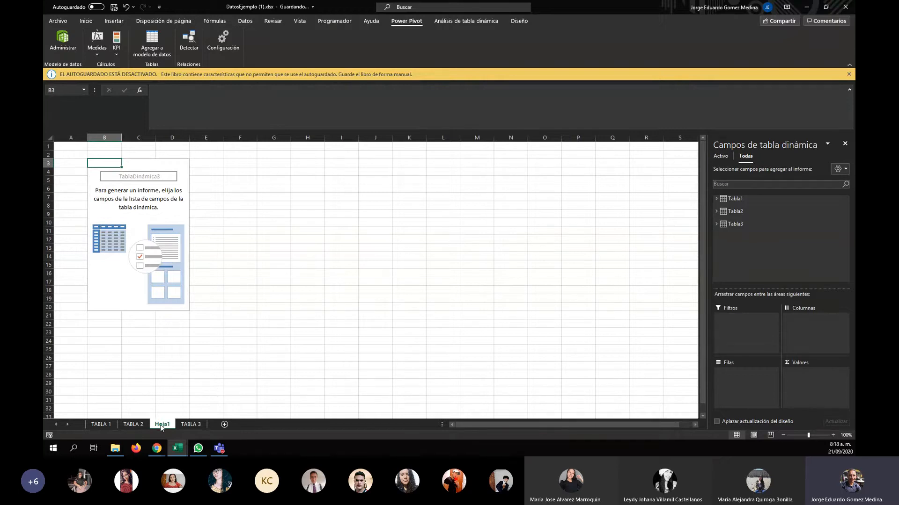
Move the new Hoja1 sheet after TABLA 3, look through the three table sheets, and rename Hoja1 as TABLA DINAM
left_click_drag(177, 424, 210, 426)
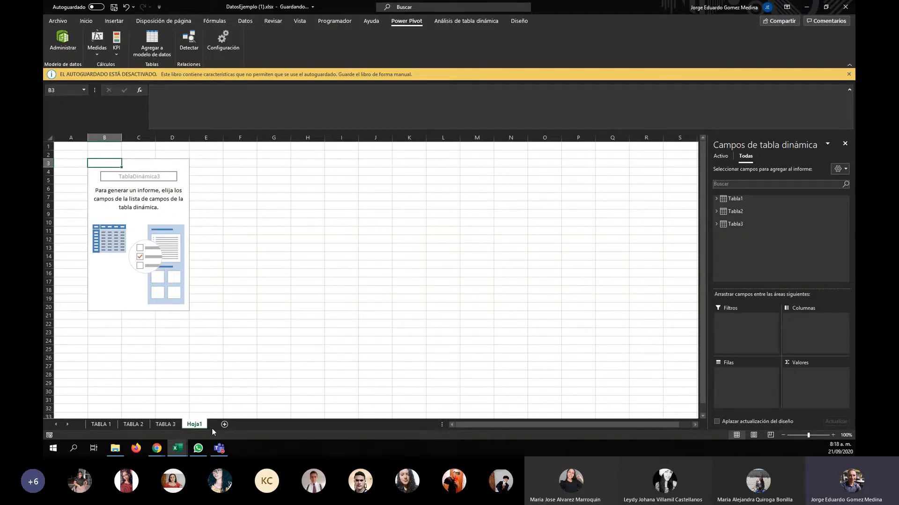
left_click(103, 425)
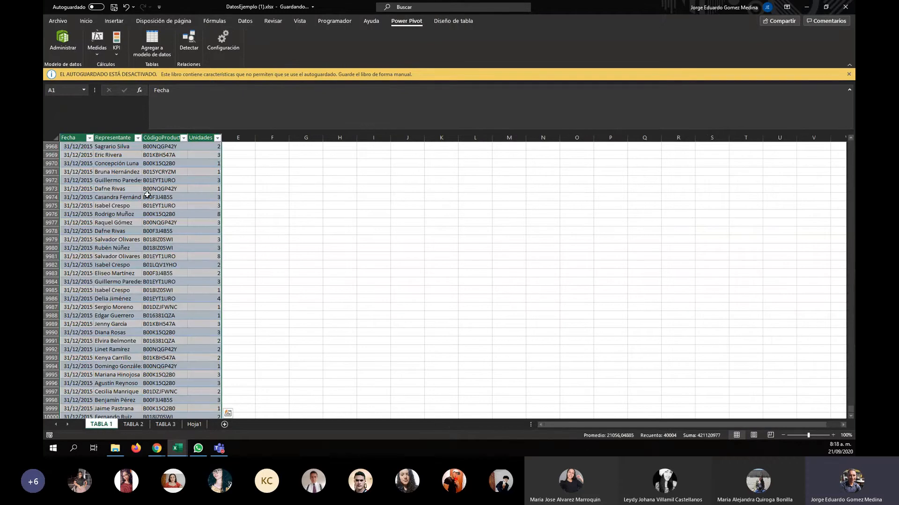
left_click(133, 424)
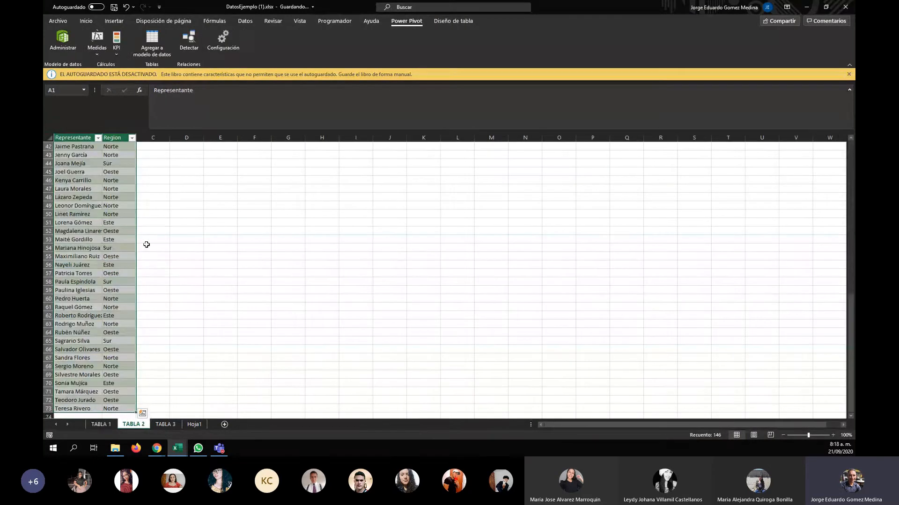
left_click(166, 424)
left_click(193, 425)
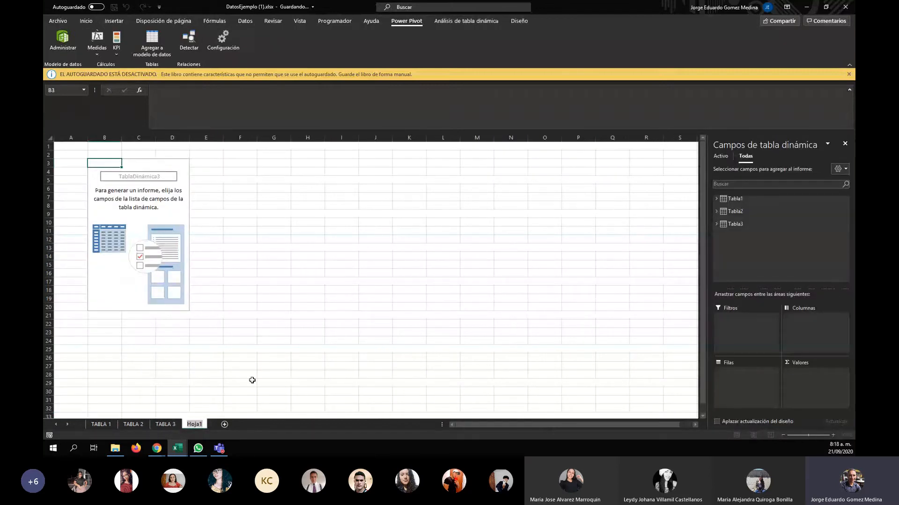
type("TABLA DINAM")
key("Return")
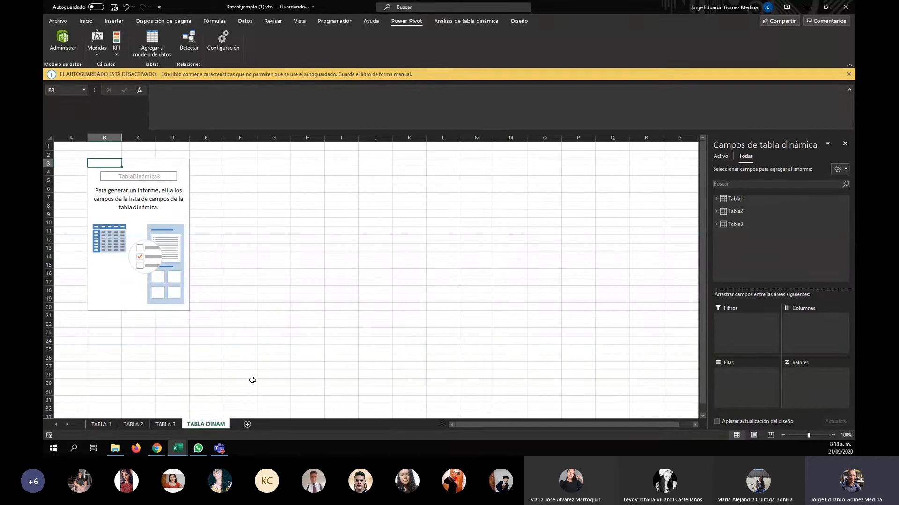
Review the Hoja3 pivot fields and the tabla 1 columns in TAREA FORMA MANUAL.xlsx, and return to TABLA DINAM in DatosEjemplo (1).xlsx
left_click(141, 208)
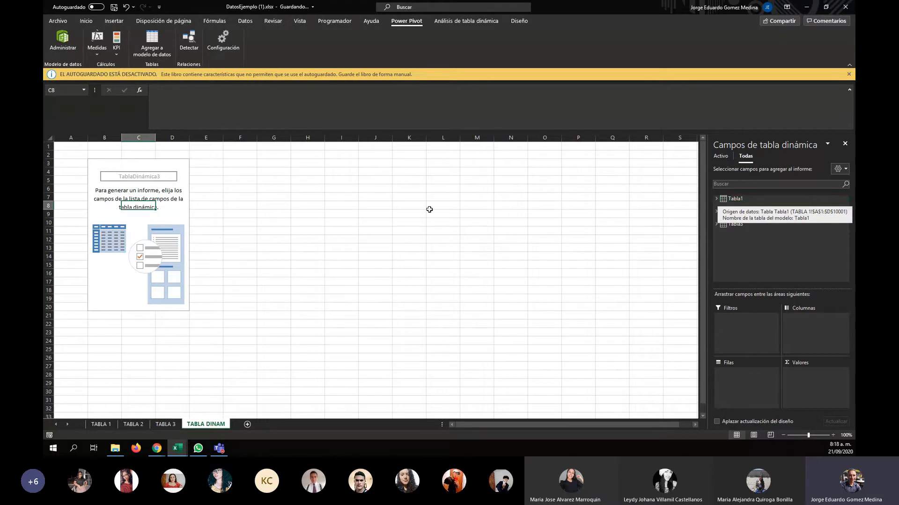
left_click(176, 450)
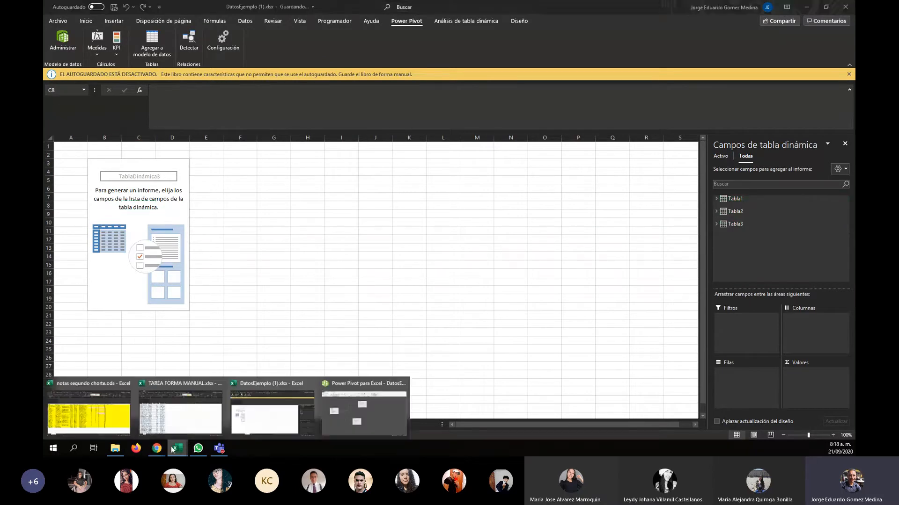
left_click(169, 421)
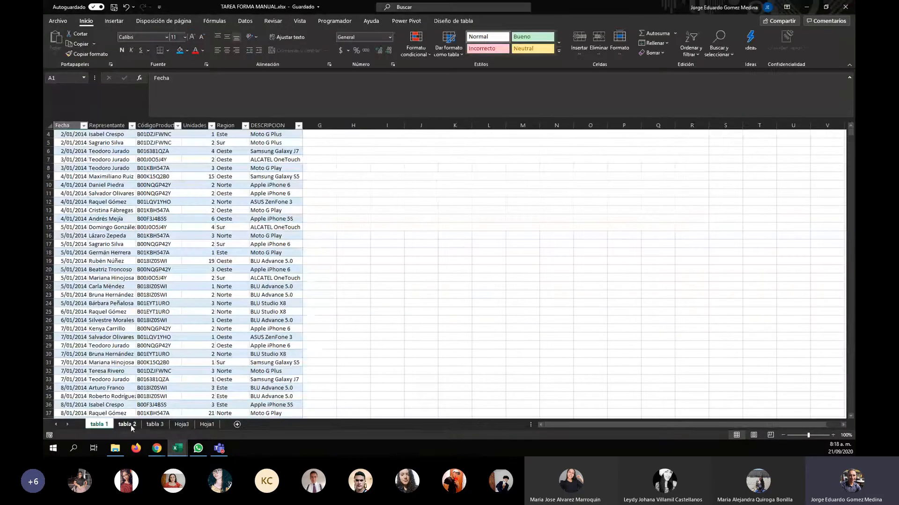
left_click(181, 424)
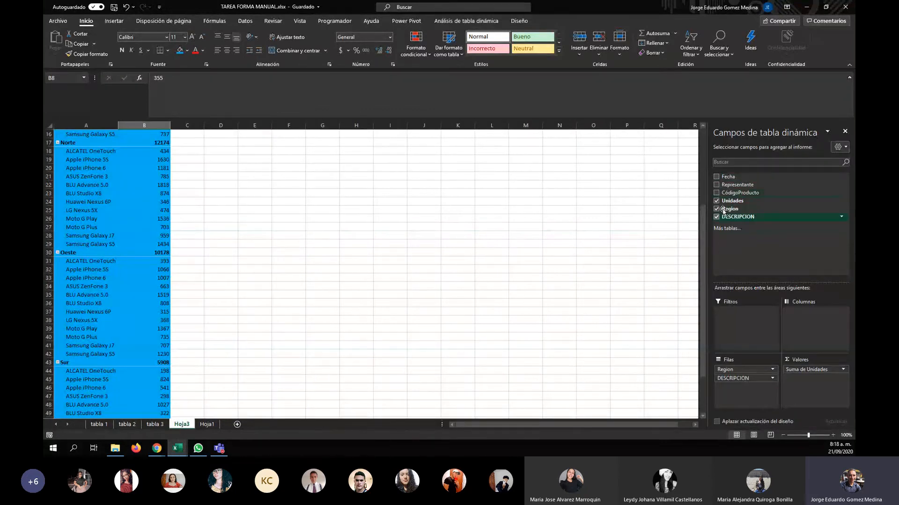
left_click(96, 424)
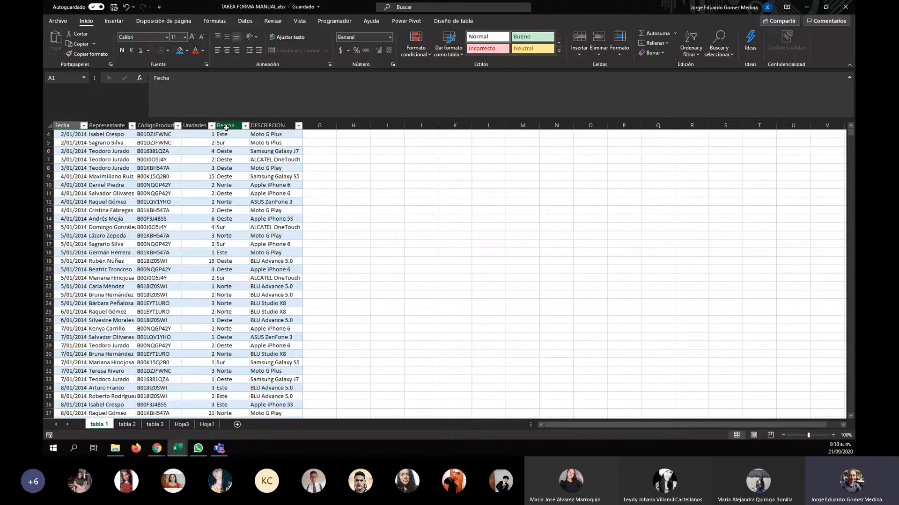
left_click(272, 123)
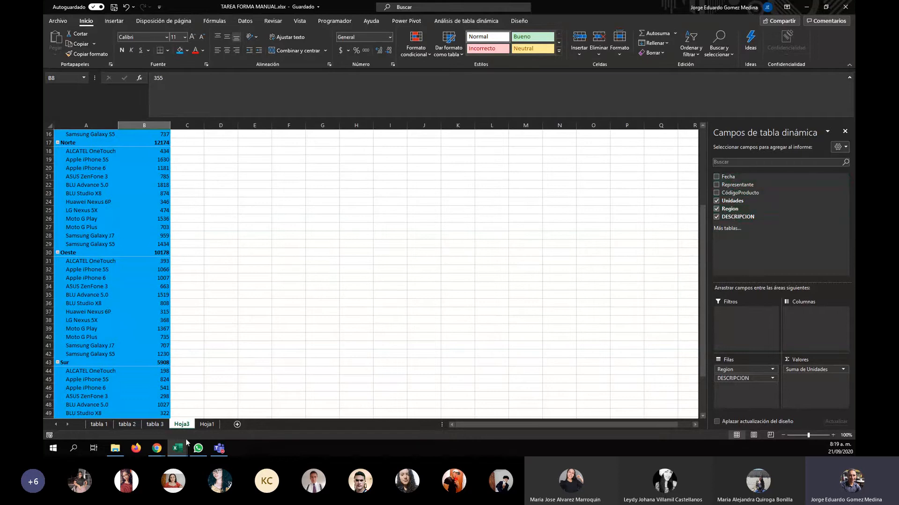
left_click(182, 451)
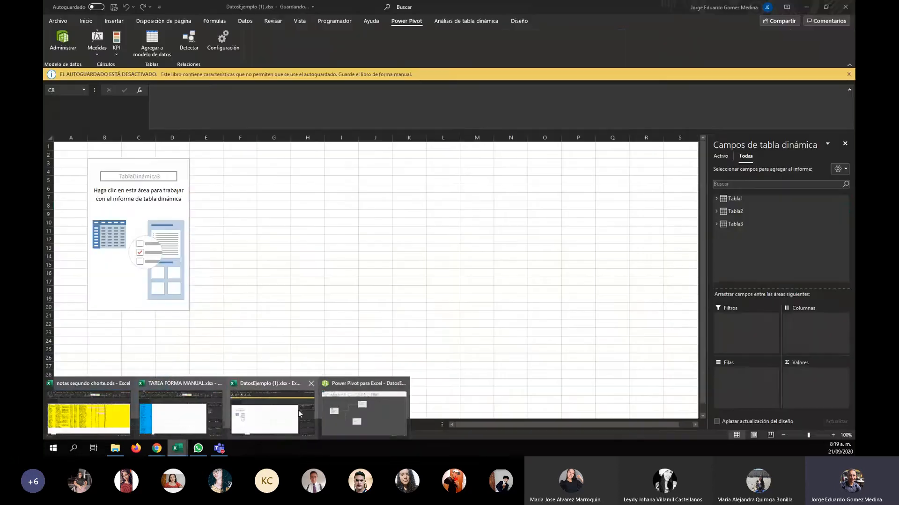
left_click(300, 414)
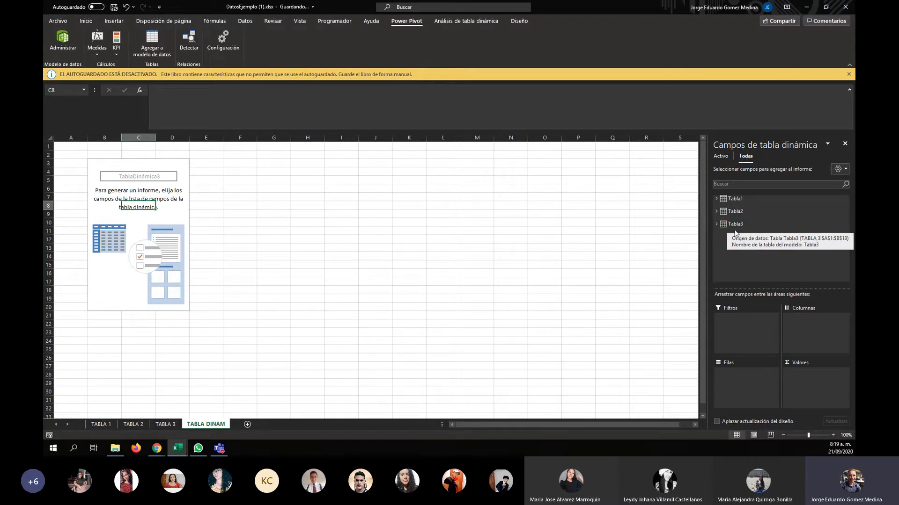
Expand the Tabla3 fields in the pivot field list and delete the TABLA DINAM sheet from the workbook
left_click(716, 224)
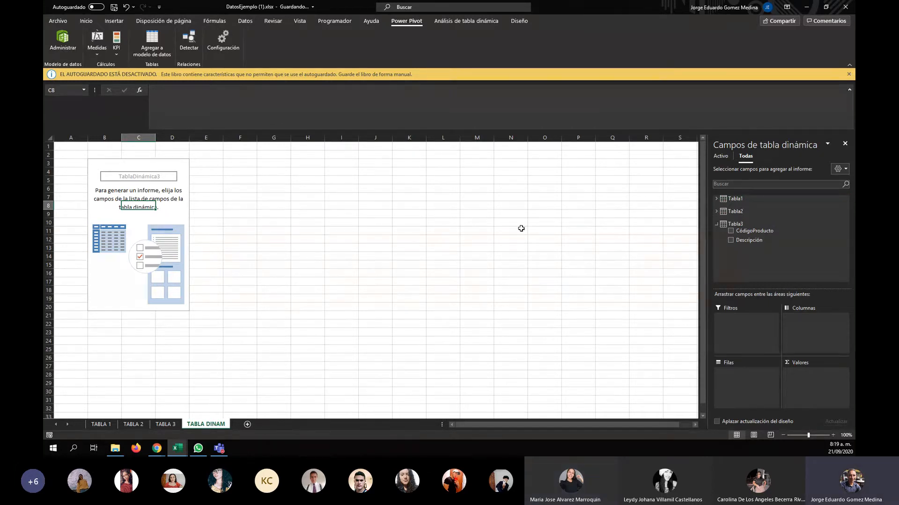
right_click(204, 425)
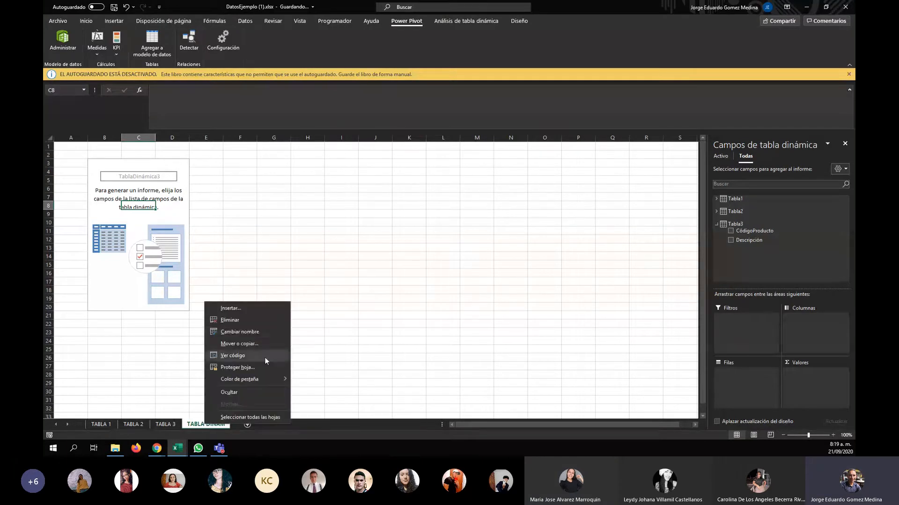
left_click(231, 322)
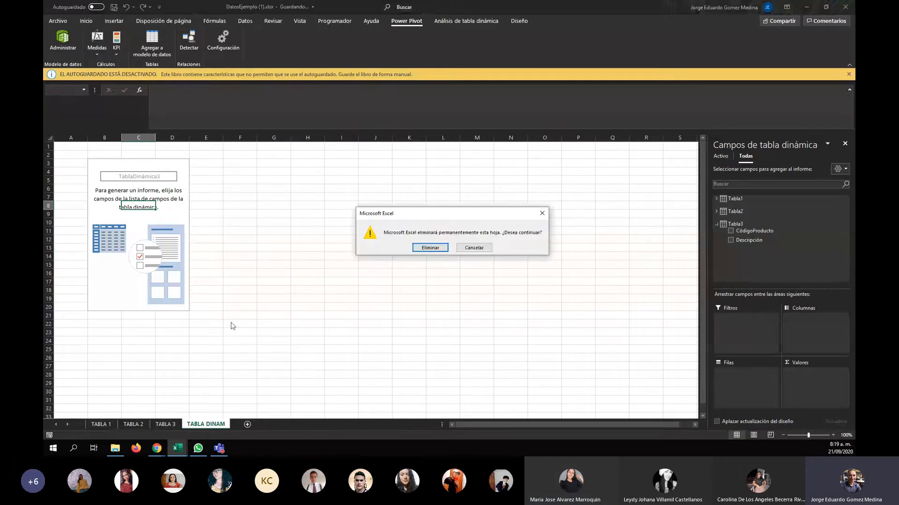
left_click(426, 248)
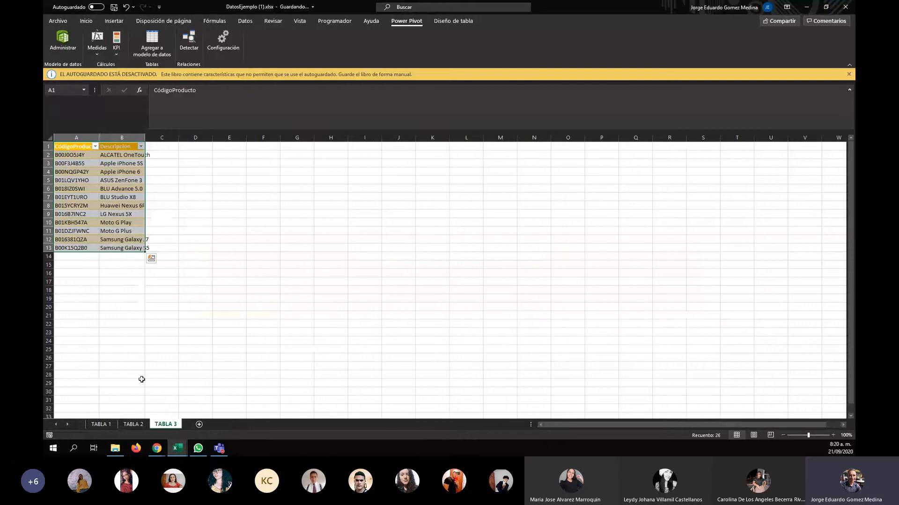
Look through the TABLA 1, TABLA 2 and TABLA 3 sheets and create a pivot table from the Power Pivot model in a new worksheet
left_click(101, 424)
left_click(133, 424)
left_click(165, 425)
mouse_move(177, 448)
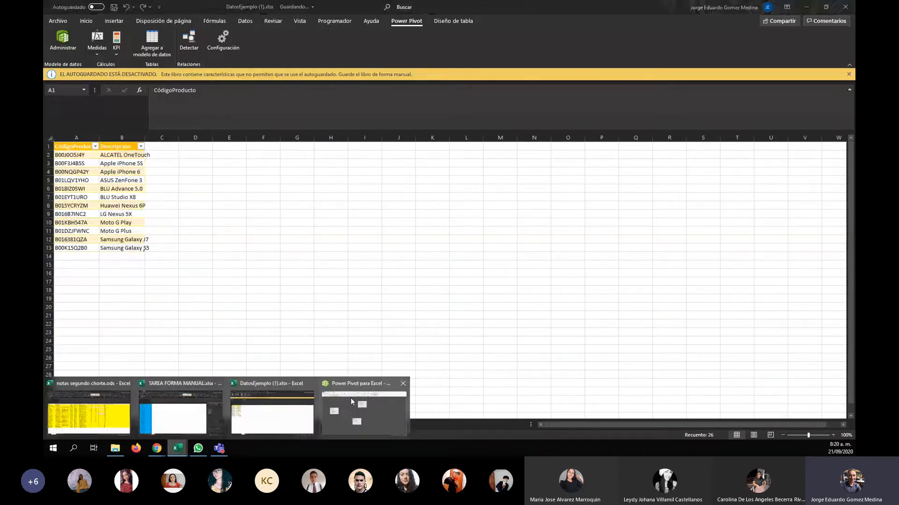
left_click(351, 402)
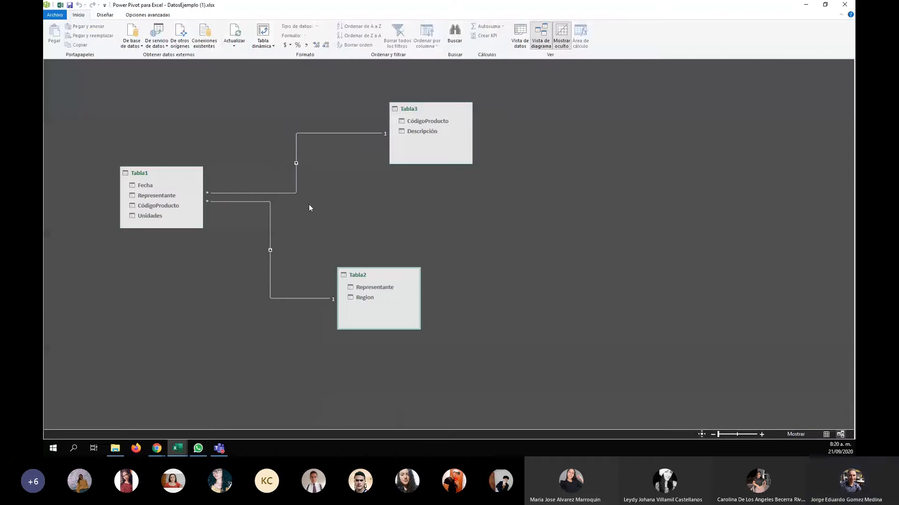
left_click(269, 46)
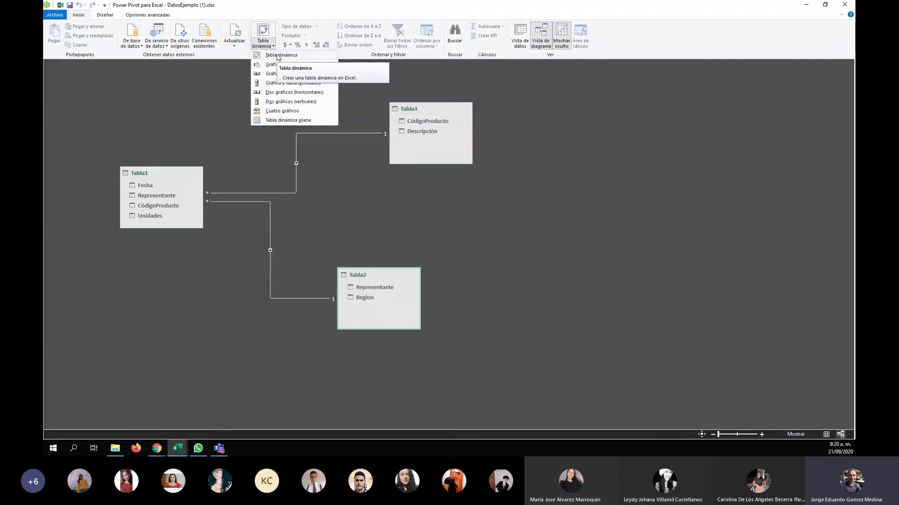
left_click(277, 56)
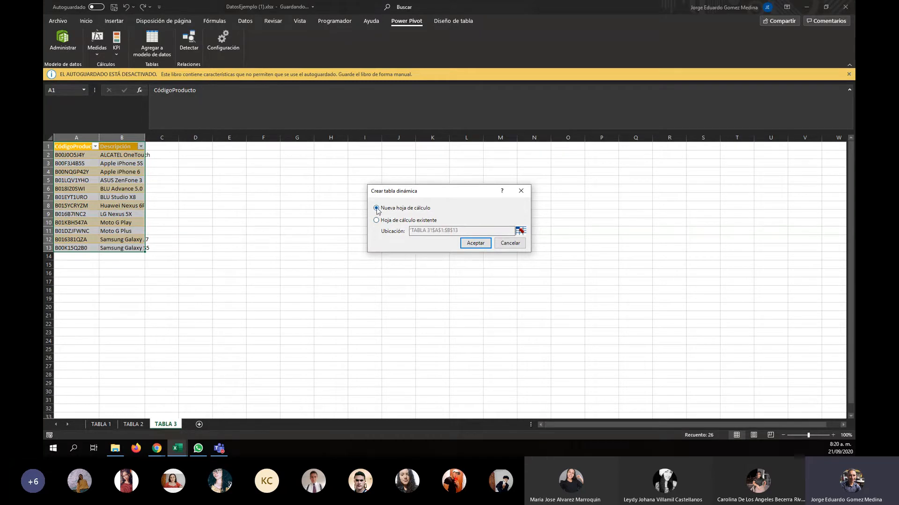
left_click(475, 243)
Move the new pivot table sheet after TABLA 3 and rename it as TABLA DINAMICA
left_click_drag(162, 424, 211, 430)
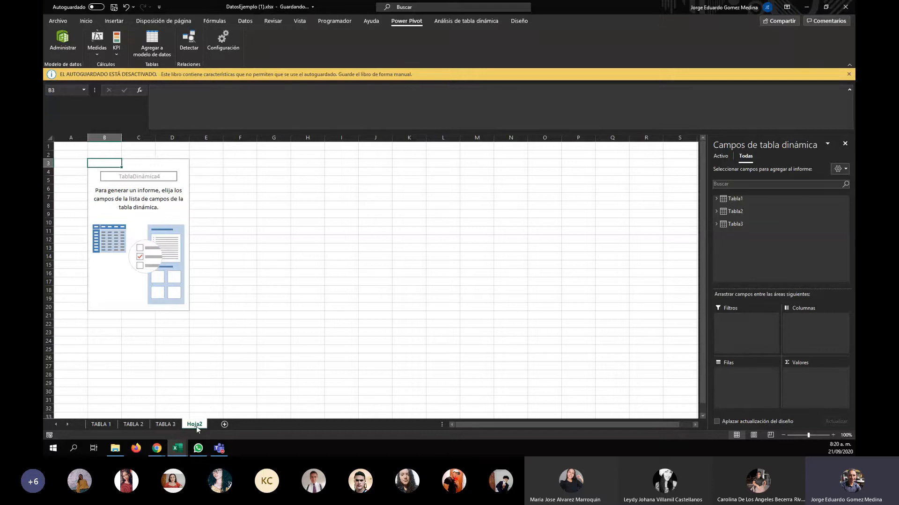
double_click(196, 425)
type("TABLAD")
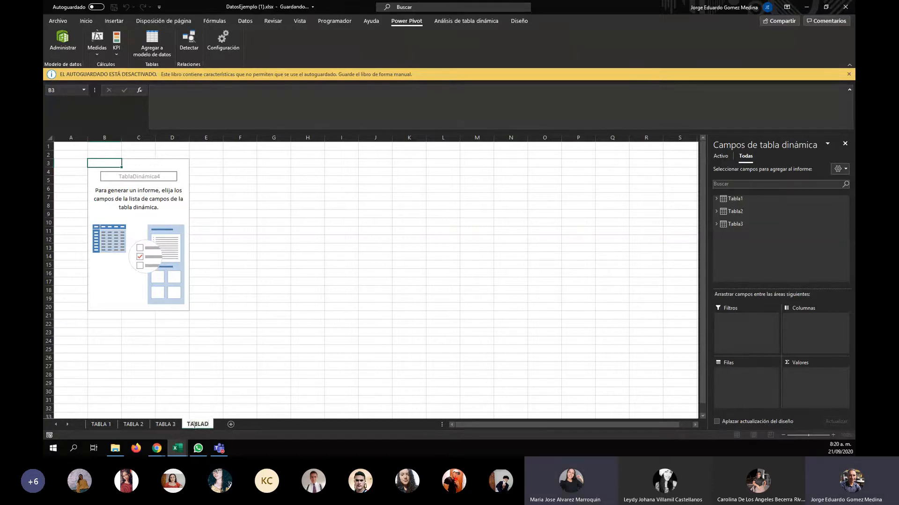
key("BackSpace")
type("DINAMICA")
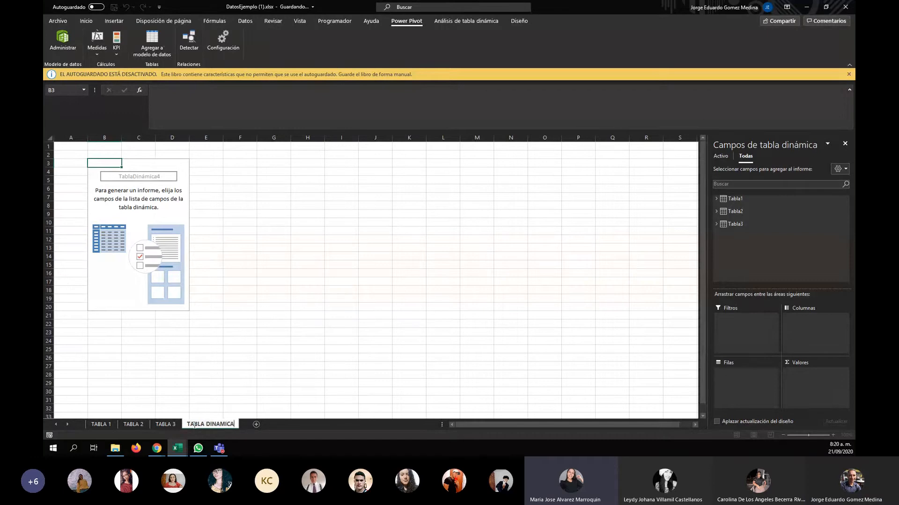
left_click(240, 350)
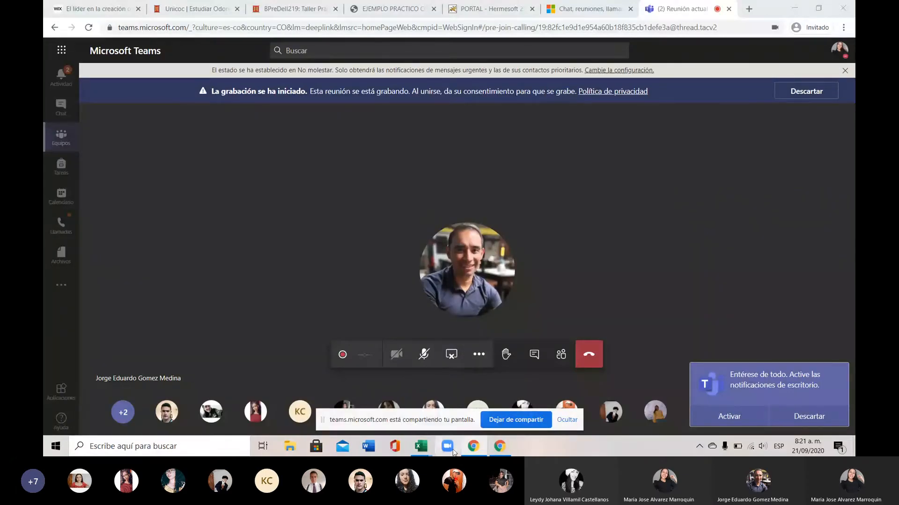
Switch to the Power Pivot diagram of DatosEjemplo (1).xlsx and try to insert a pivot table from the data model
mouse_move(421, 446)
mouse_move(517, 414)
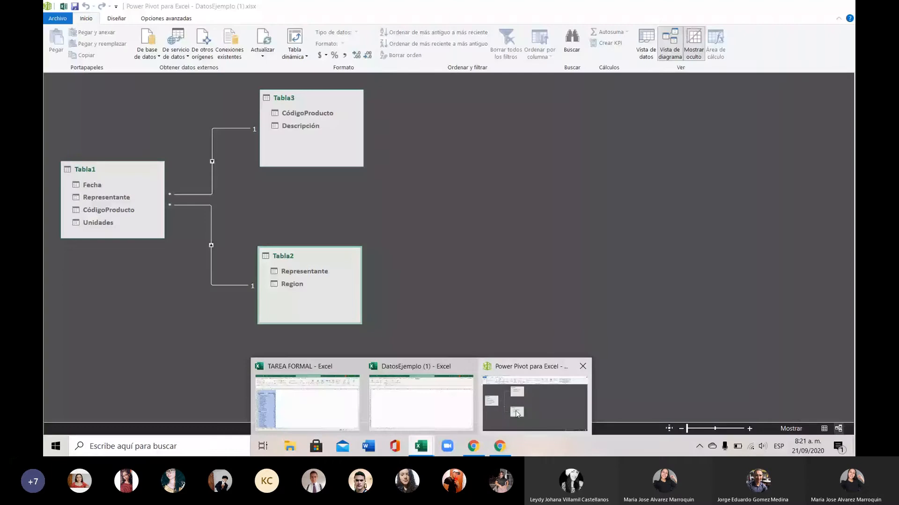
left_click(517, 415)
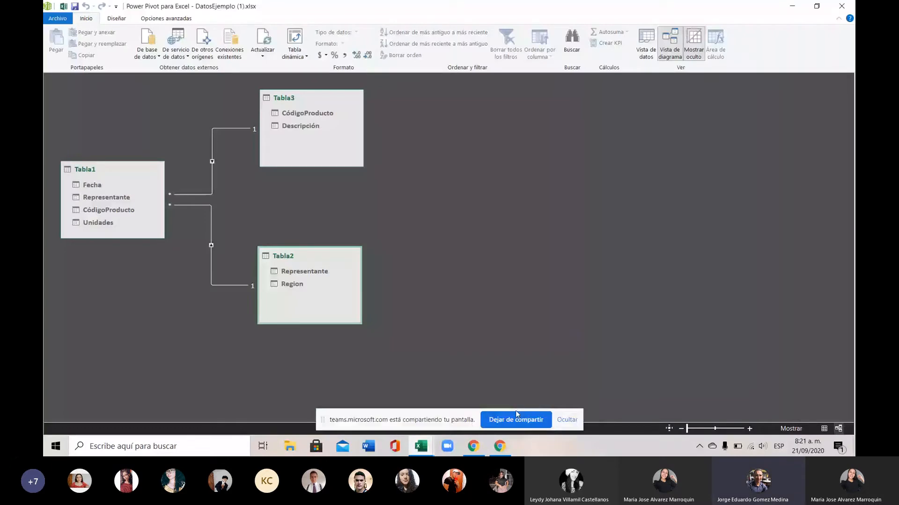
left_click(305, 53)
left_click(305, 67)
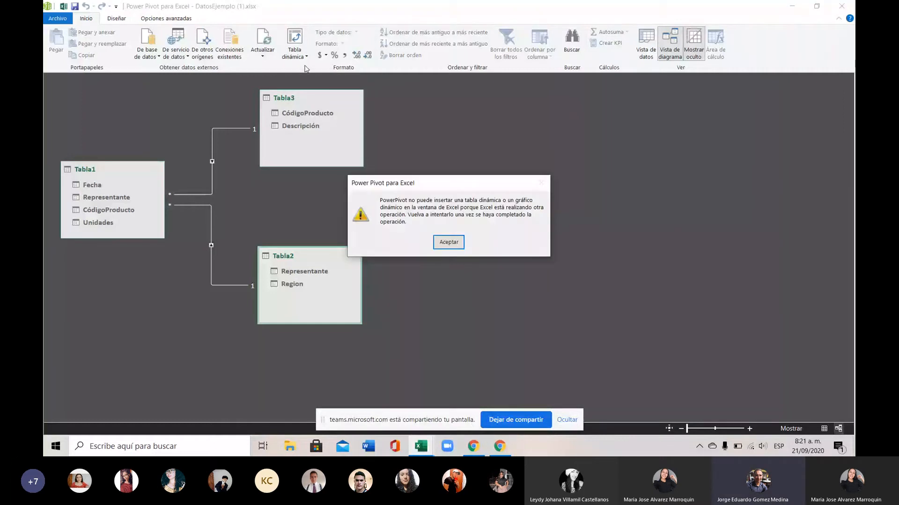
left_click(445, 243)
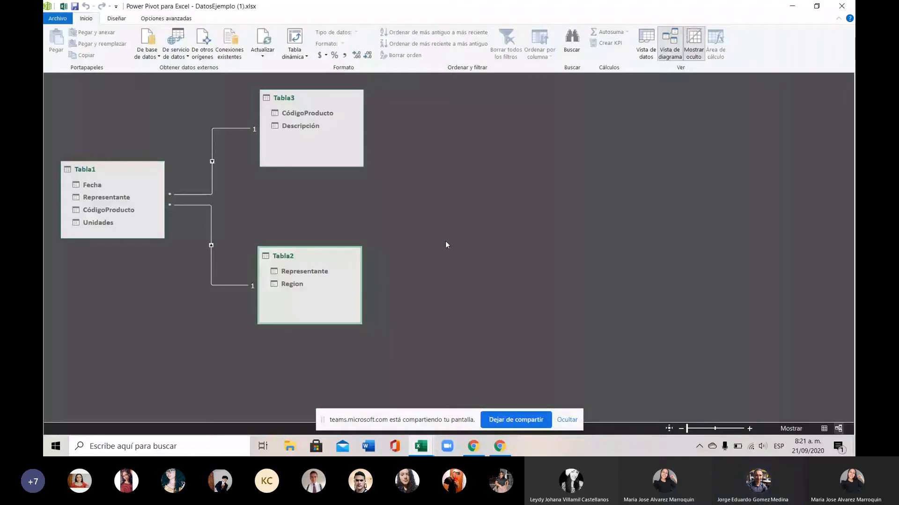
Delete the Tabla1–Tabla3 relationship on CódigoProducto and the Tabla1–Tabla2 relationship on Representante from the model
left_click(212, 145)
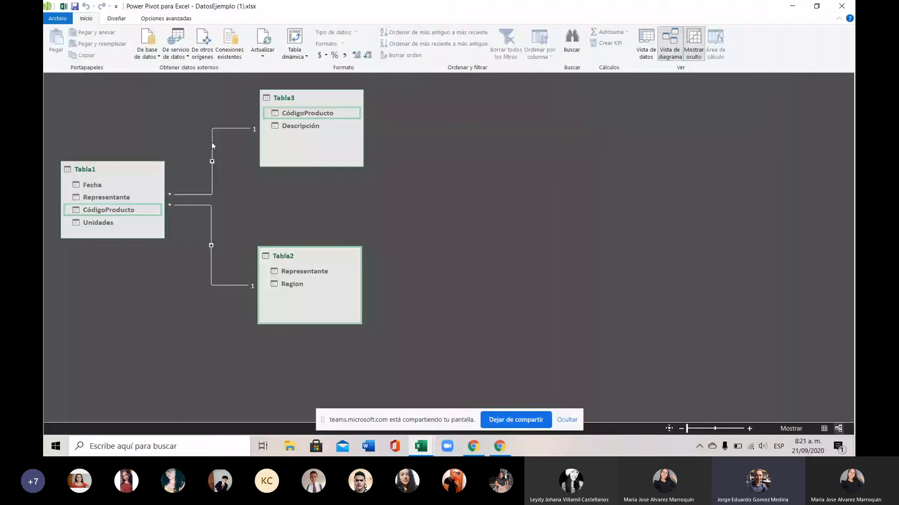
right_click(212, 189)
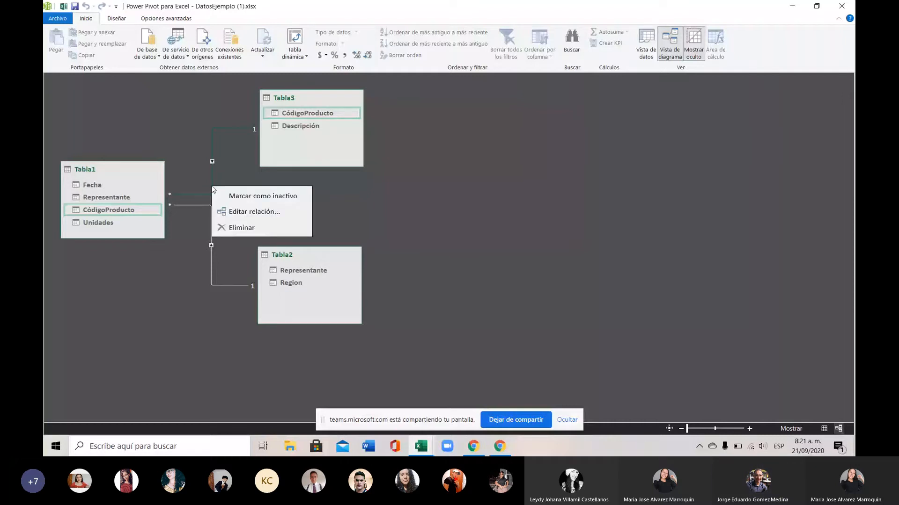
left_click(241, 227)
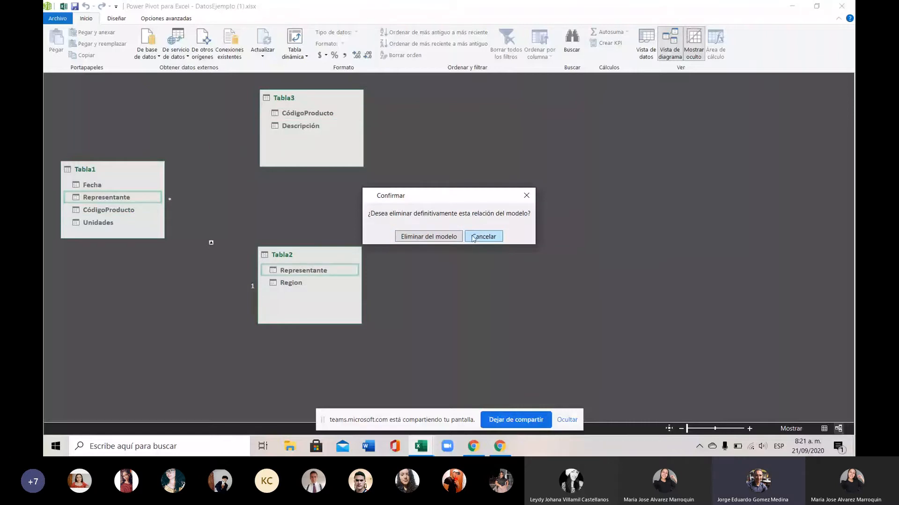
left_click(444, 237)
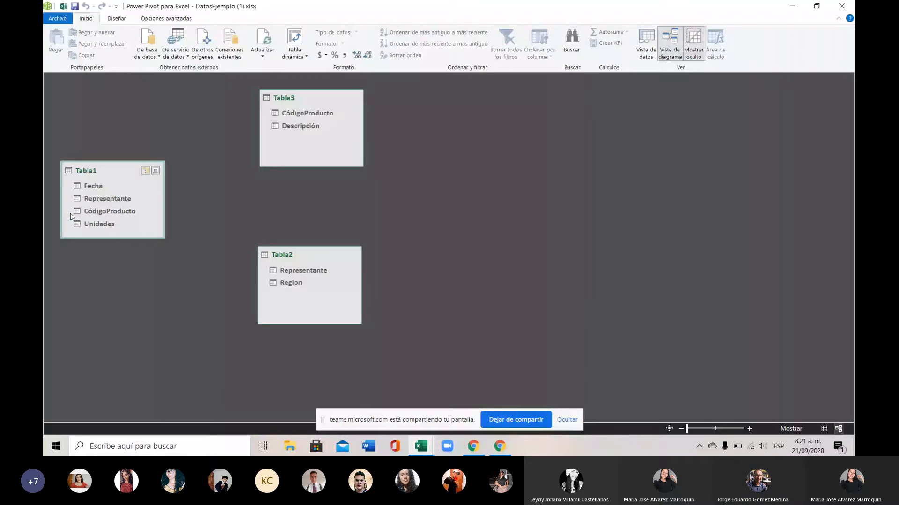
Relate Tabla1 to Tabla2 through Representante and Tabla1 to Tabla3 through CódigoProducto
left_click(102, 199)
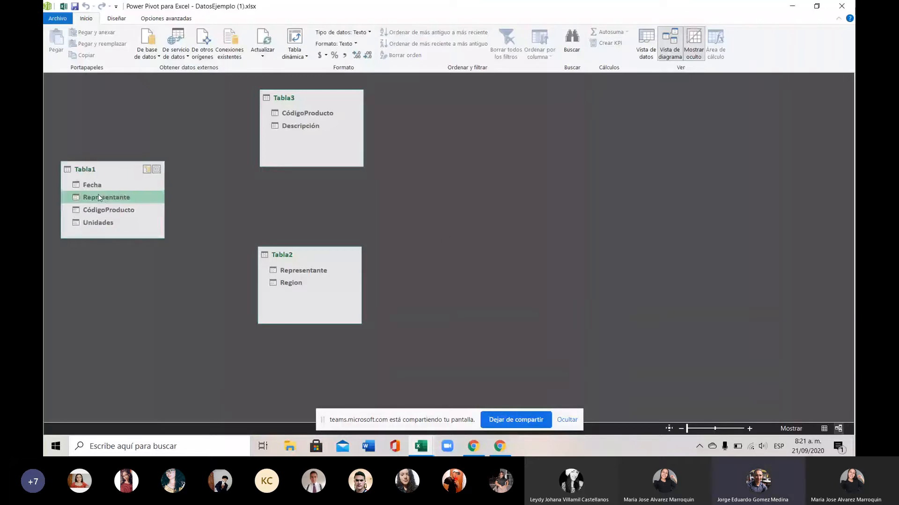
left_click_drag(100, 197, 232, 200)
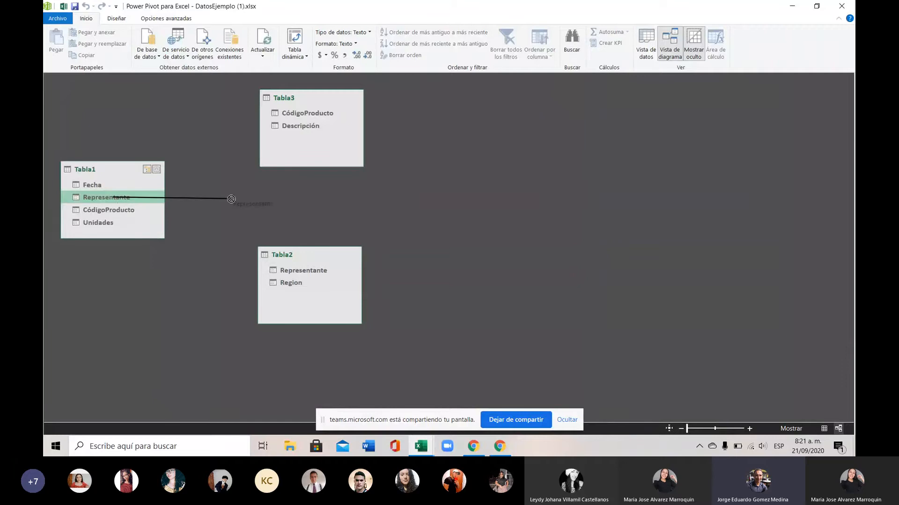
left_click_drag(231, 199, 290, 270)
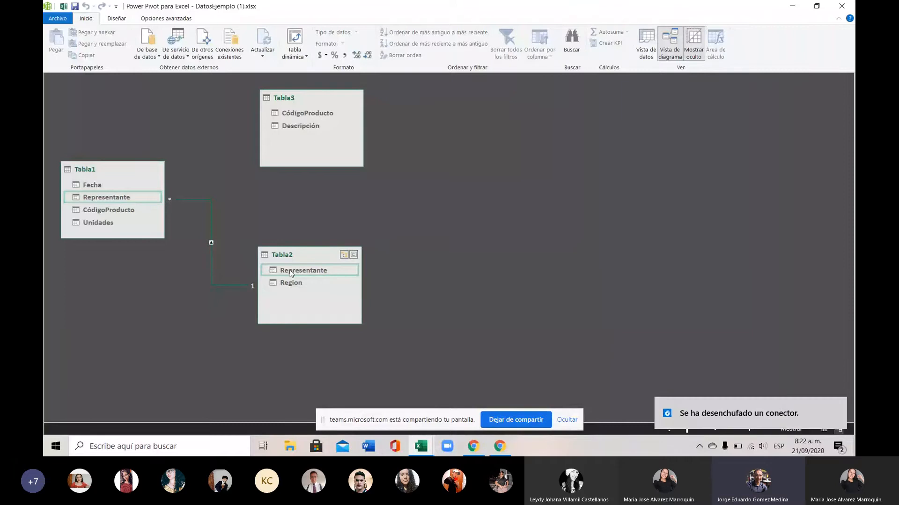
left_click_drag(129, 211, 314, 116)
left_click_drag(312, 112, 314, 115)
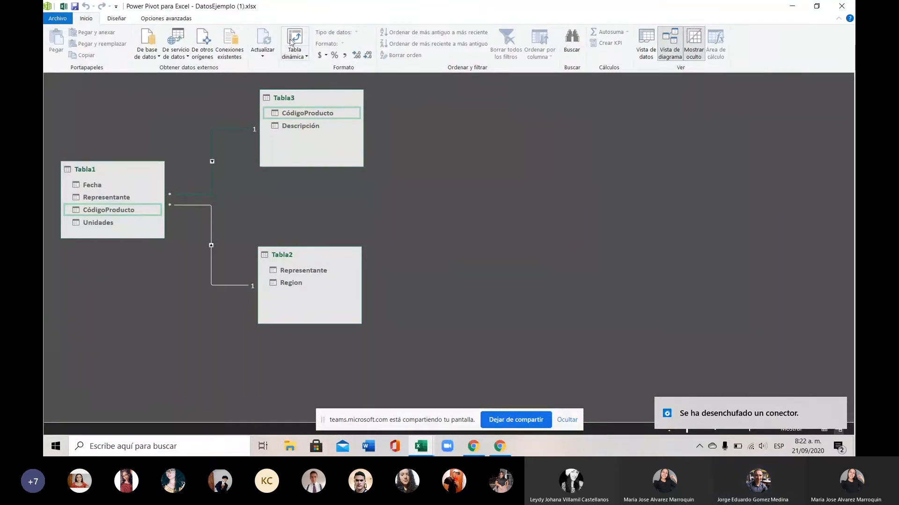
Try again to insert a pivot table from the related tables, and mute the computer's sound
left_click(298, 56)
left_click(308, 67)
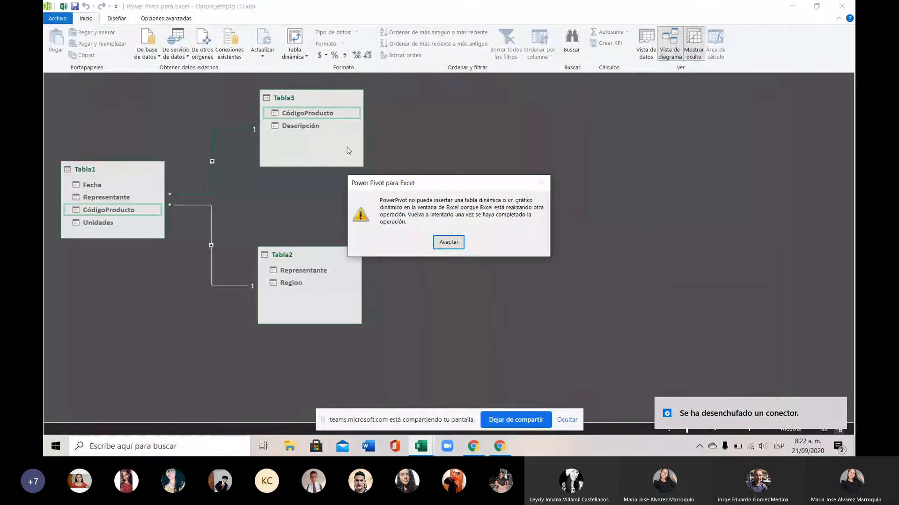
key("XF86AudioLowerVolume")
key("XF86AudioMute")
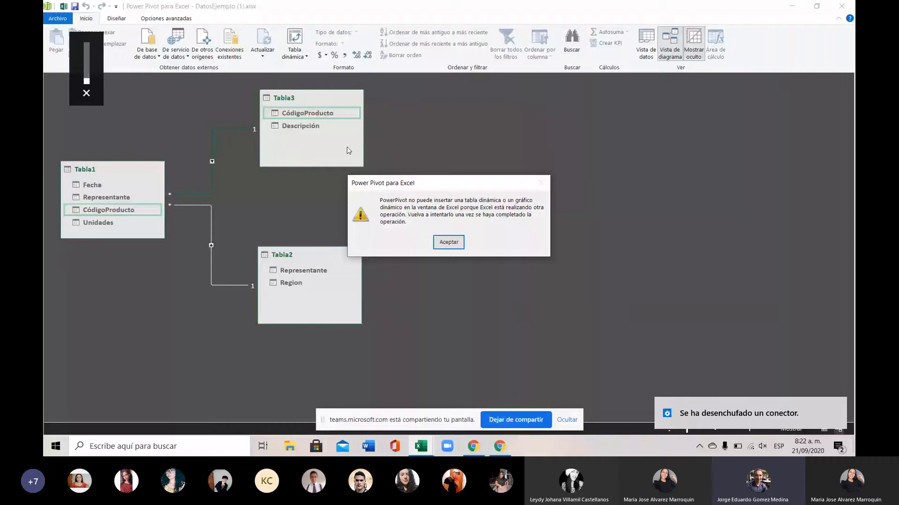
left_click(450, 242)
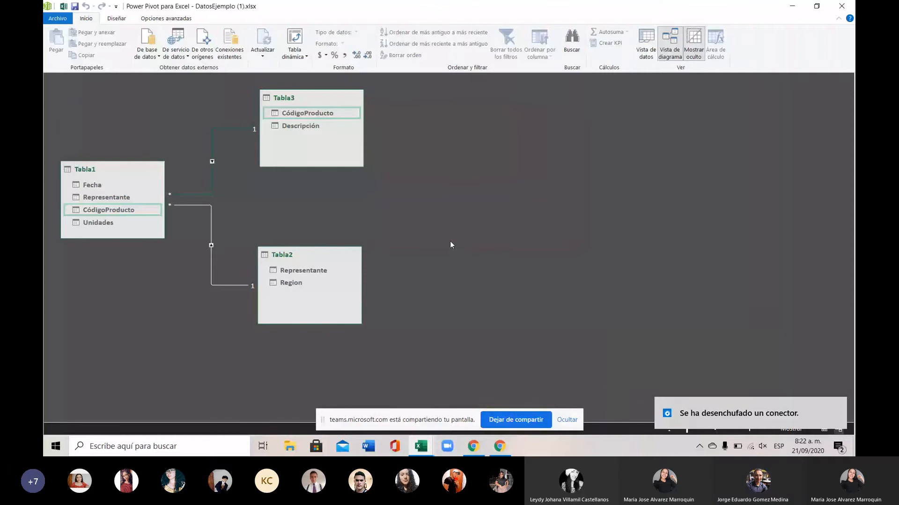
Switch to the DatosEjemplo (1) workbook in Excel and review the data on the TABLA 1, TABLA 2 and TABLA 3 sheets
left_click(431, 440)
left_click(432, 389)
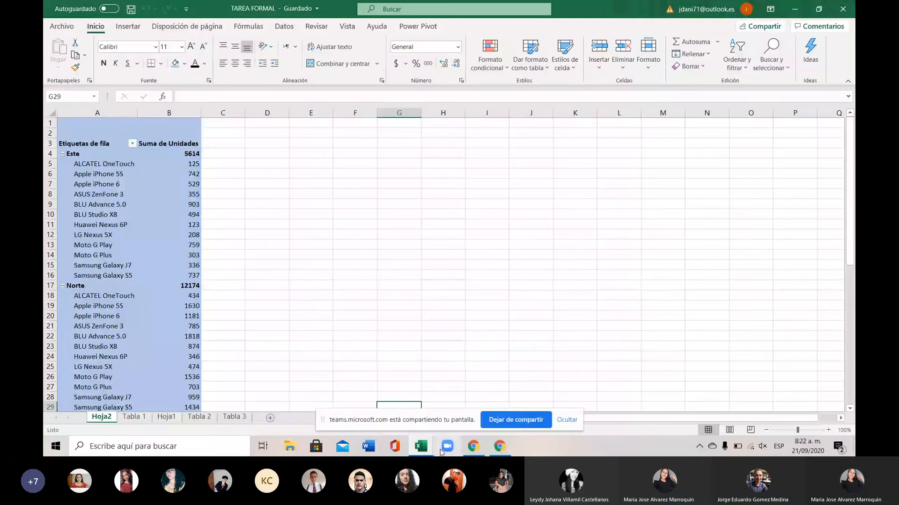
mouse_move(418, 448)
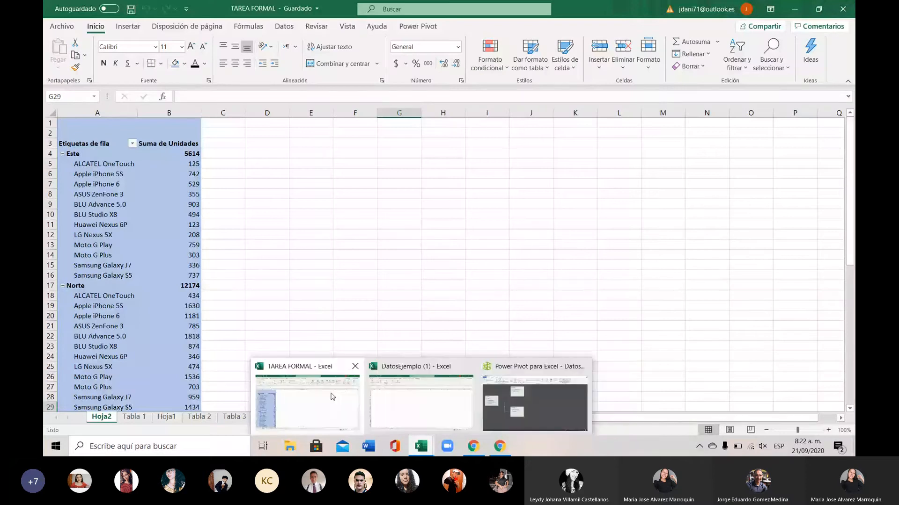
left_click(401, 400)
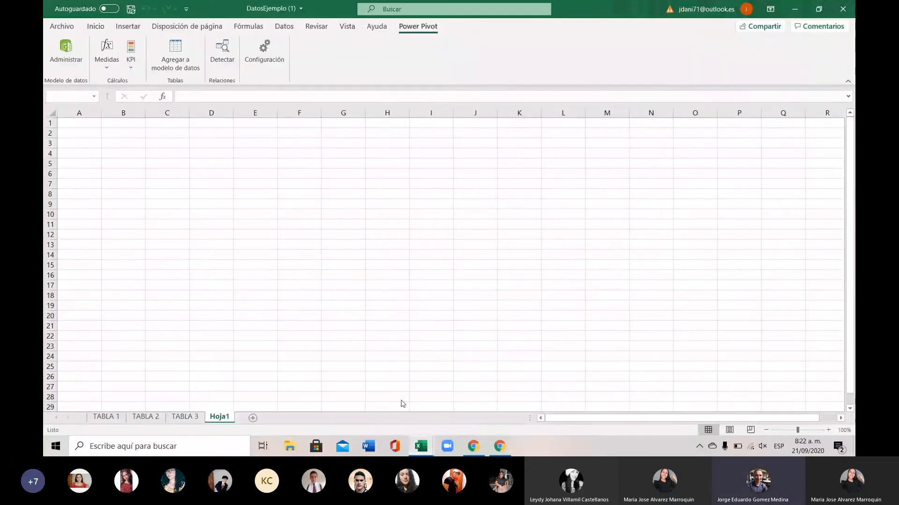
left_click(111, 418)
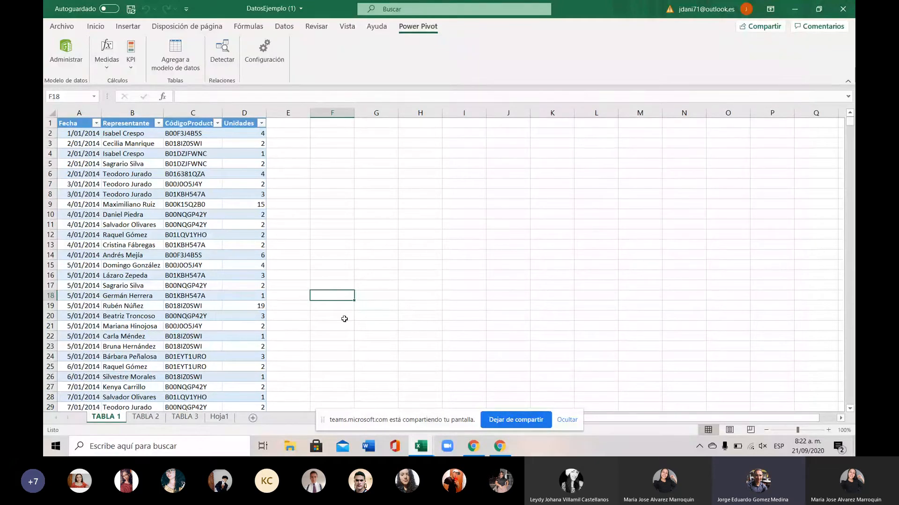
left_click(149, 420)
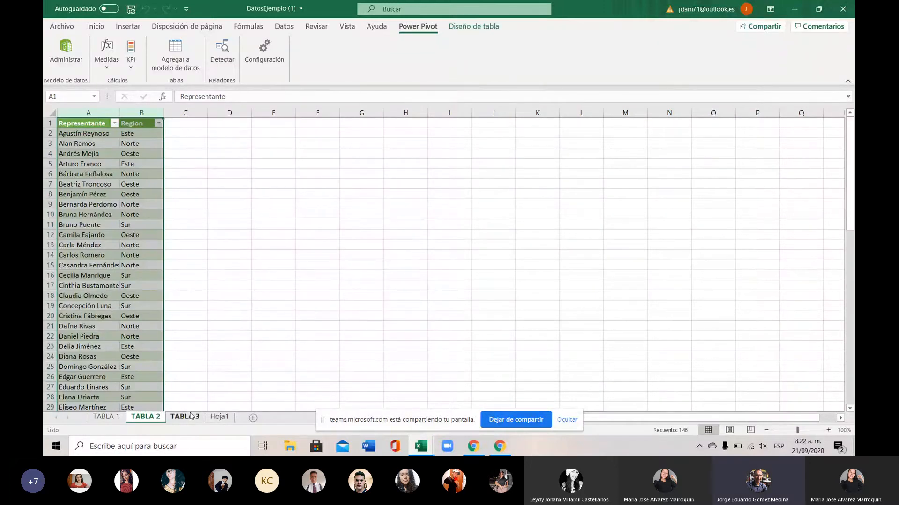
left_click_drag(187, 357, 197, 350)
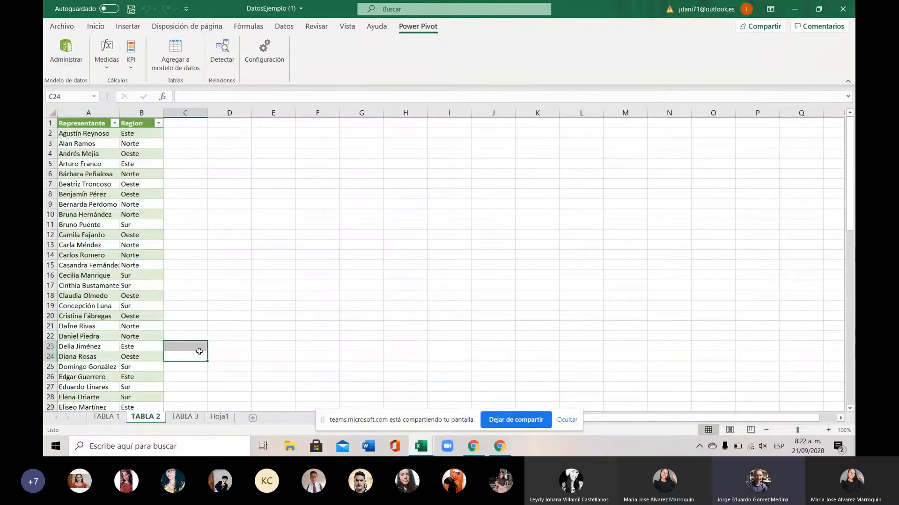
left_click(194, 417)
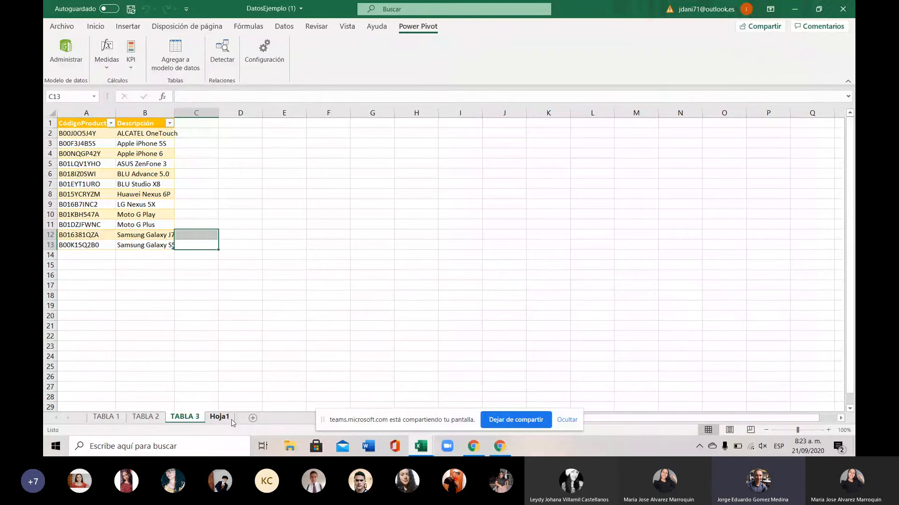
left_click(198, 282)
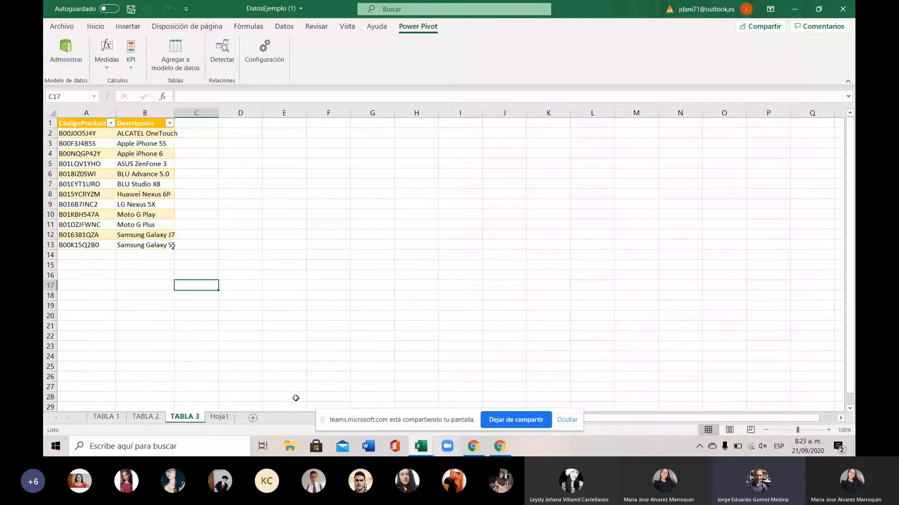
Insert a pivot table from the related Power Pivot tables on a new worksheet and expand Tabla1 and Tabla2 in its field list
left_click(224, 417)
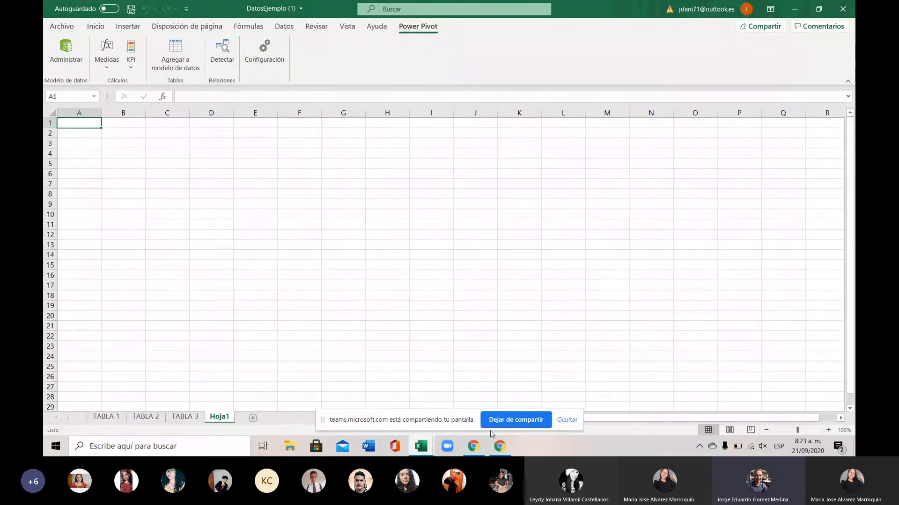
mouse_move(421, 450)
left_click(515, 397)
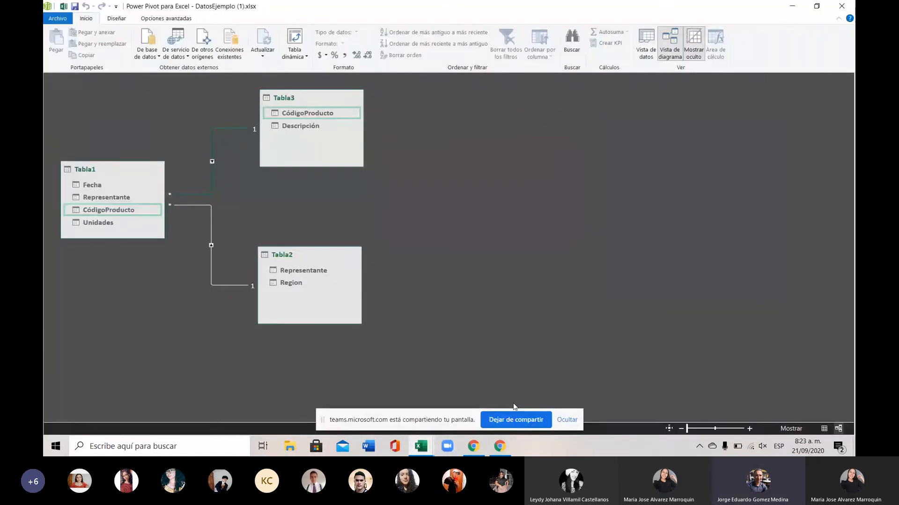
left_click(294, 33)
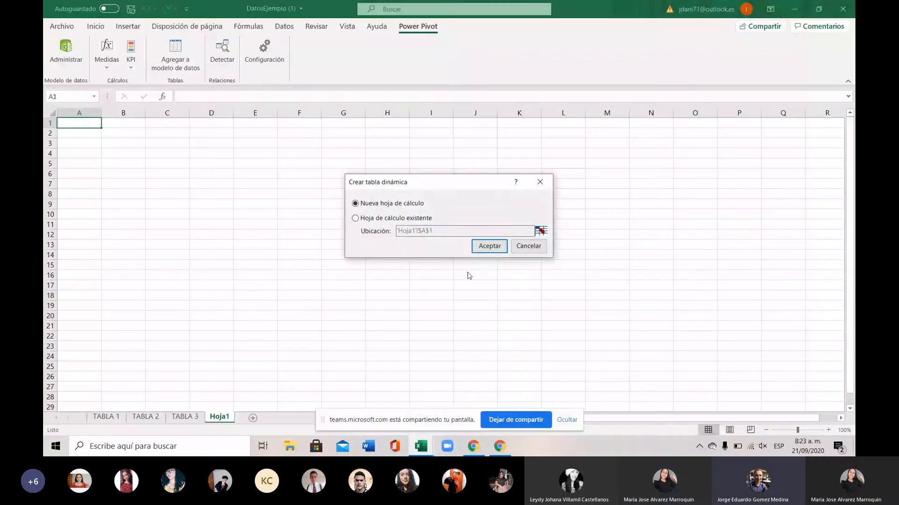
left_click(481, 249)
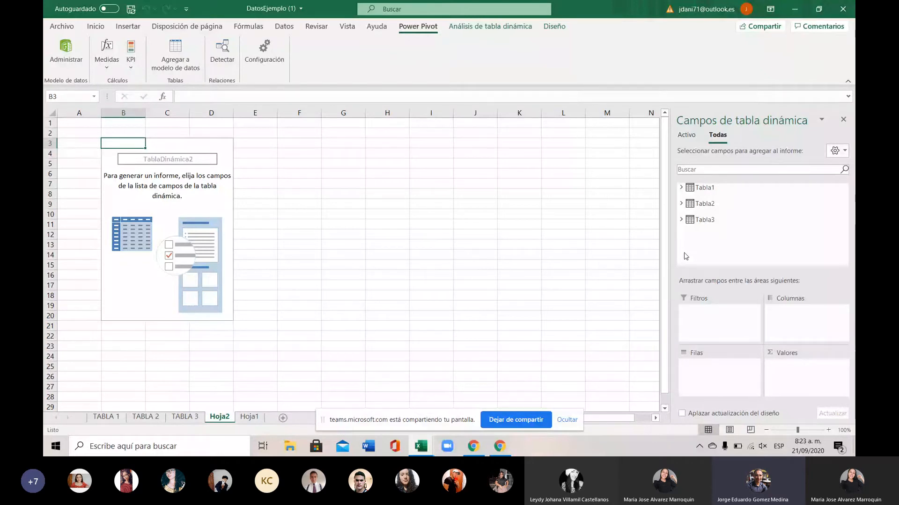
left_click(701, 188)
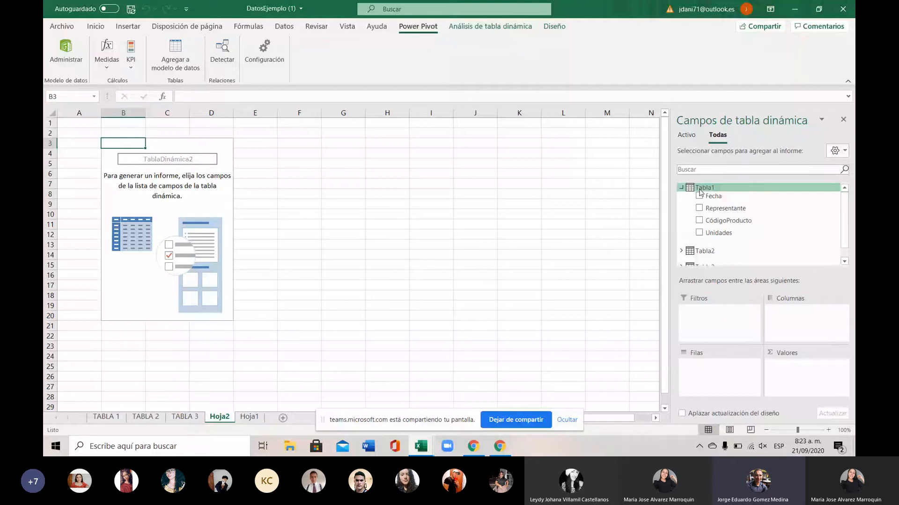
left_click(696, 251)
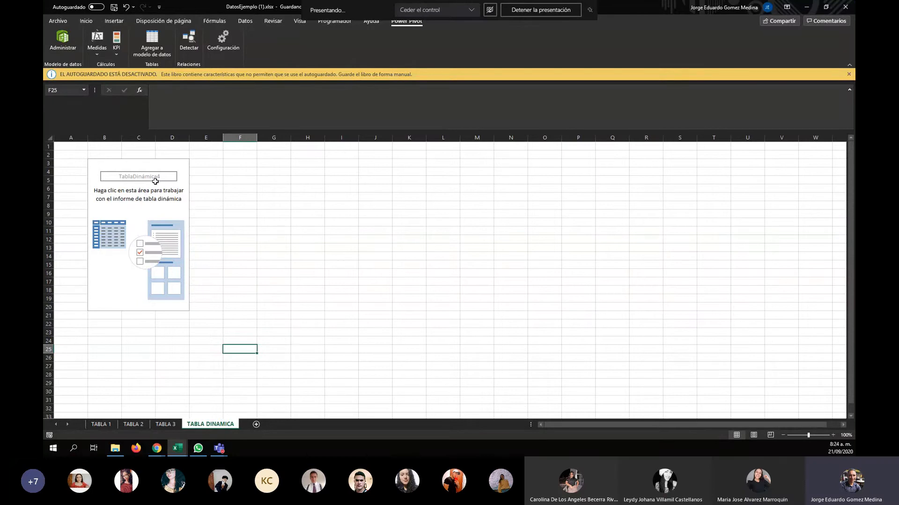
Select the empty pivot table on the TABLA DINAMICA sheet to show its field list
left_click(128, 183)
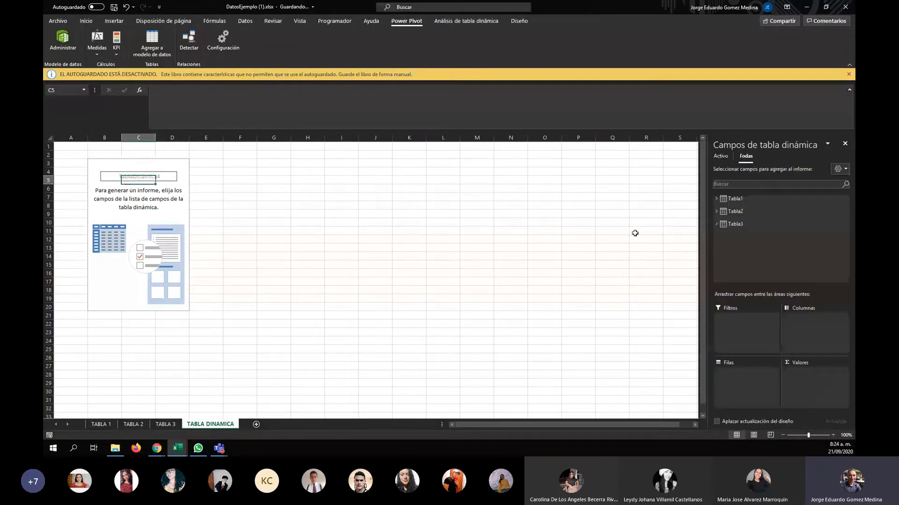
Add the Unidades field from Tabla1 to the pivot table's values
left_click(717, 200)
left_click(717, 200)
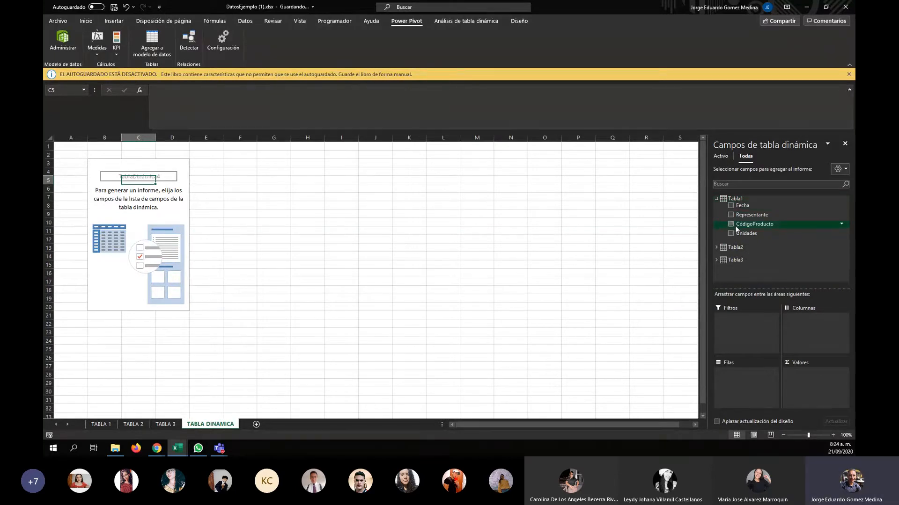
left_click_drag(732, 232, 812, 384)
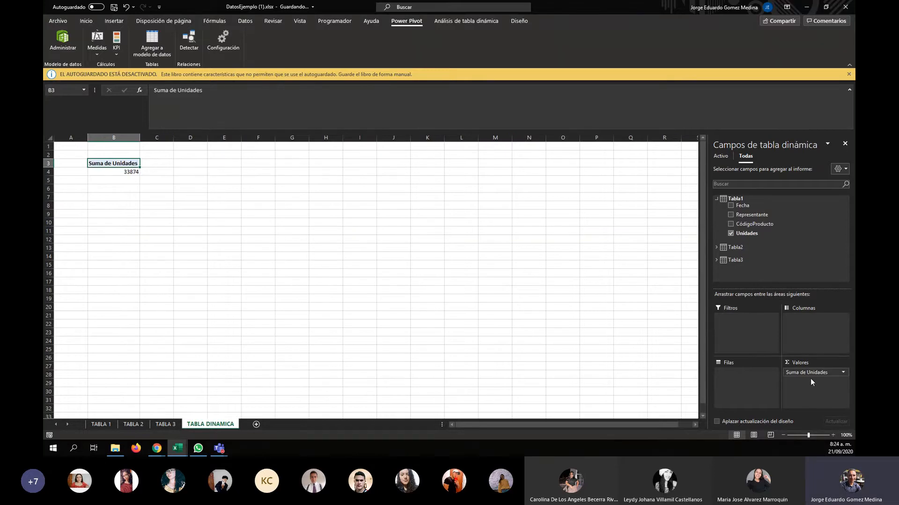
Expand Tabla2 and Tabla3 in the field list and add Tabla2's Region field to the pivot table's rows
left_click(716, 248)
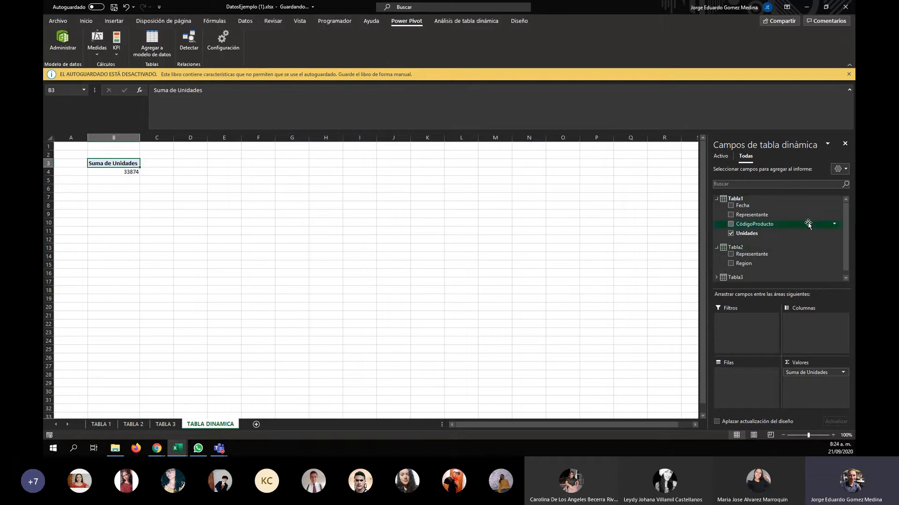
left_click(717, 277)
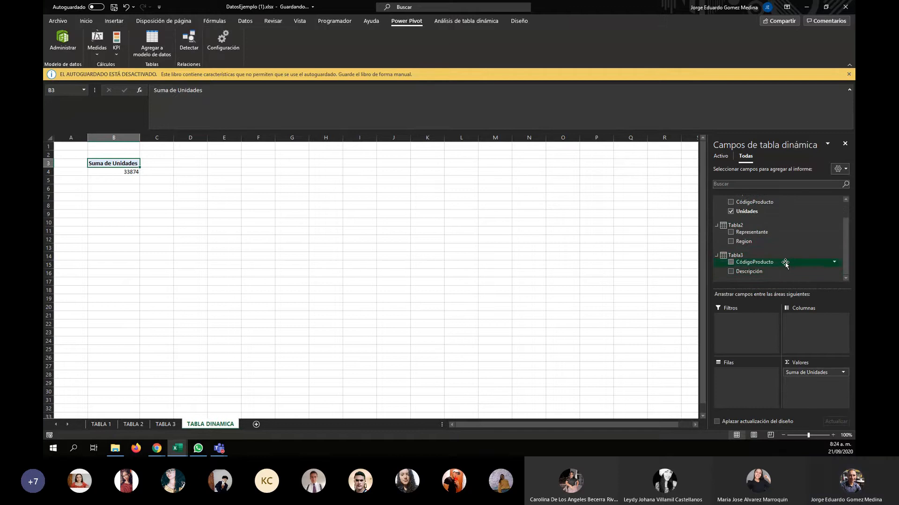
scroll(785, 259, "up", 1)
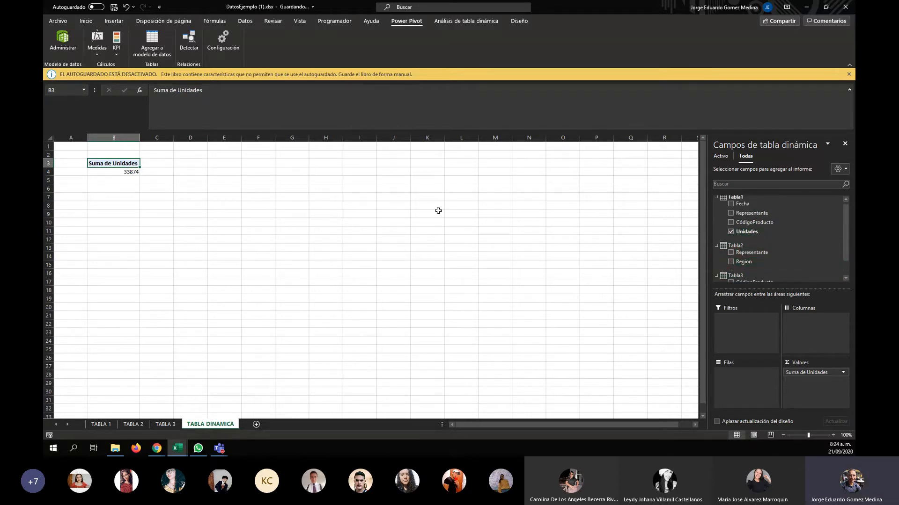
left_click_drag(729, 262, 732, 375)
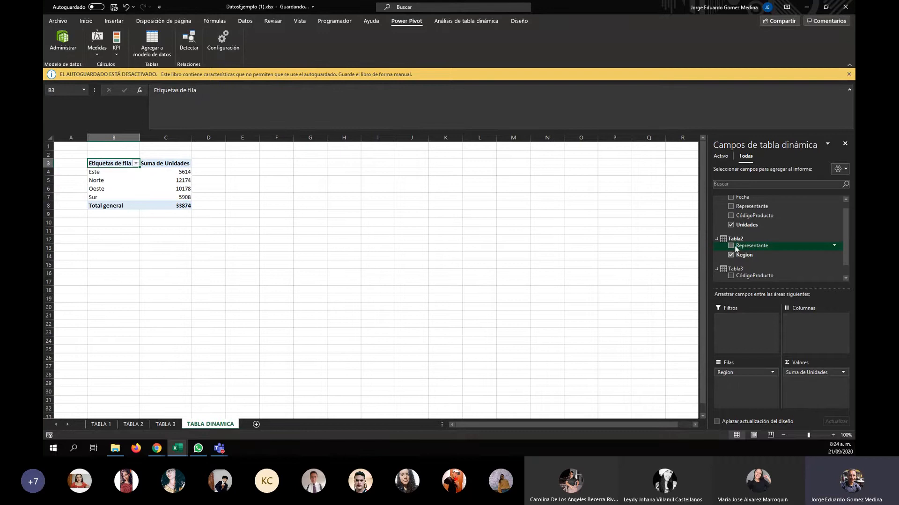
Nest Representante below Region in the pivot rows, replacing Tabla2's Representante field with the one from Tabla1
left_click_drag(734, 245, 745, 392)
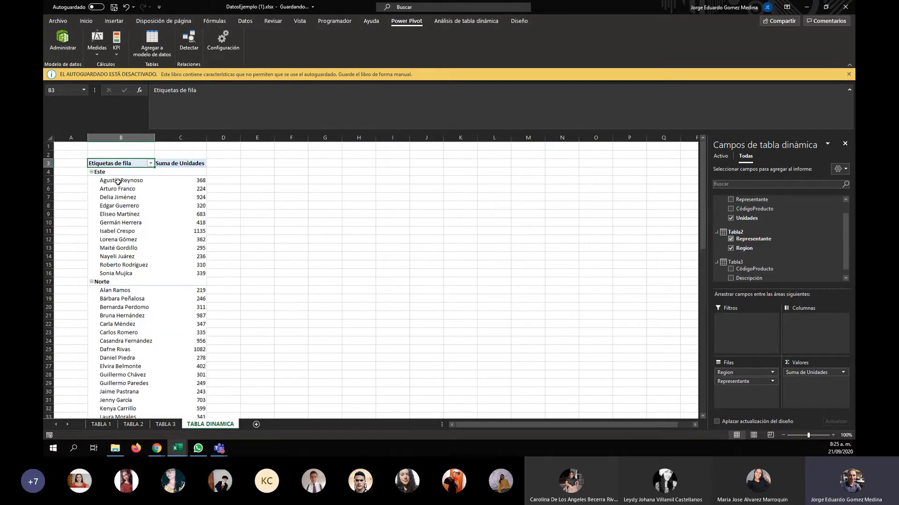
left_click_drag(107, 182, 196, 276)
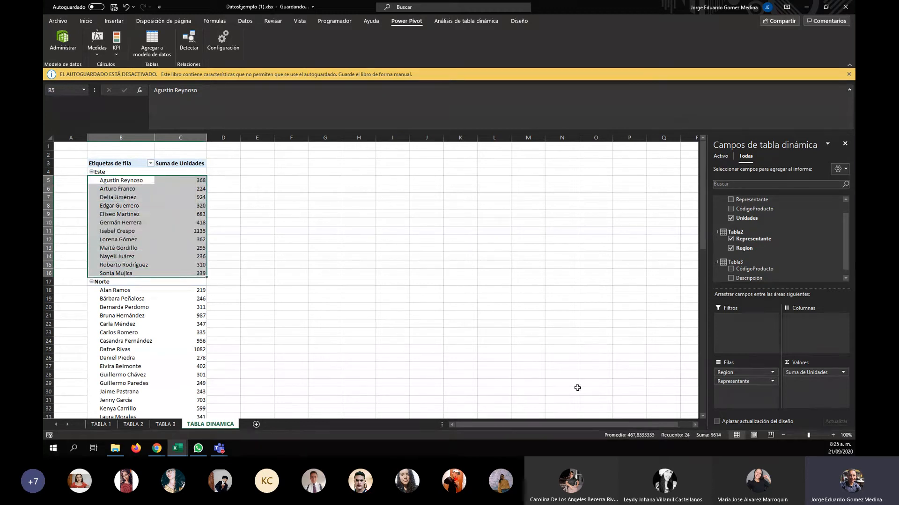
left_click_drag(733, 382, 742, 244)
left_click_drag(749, 199, 744, 392)
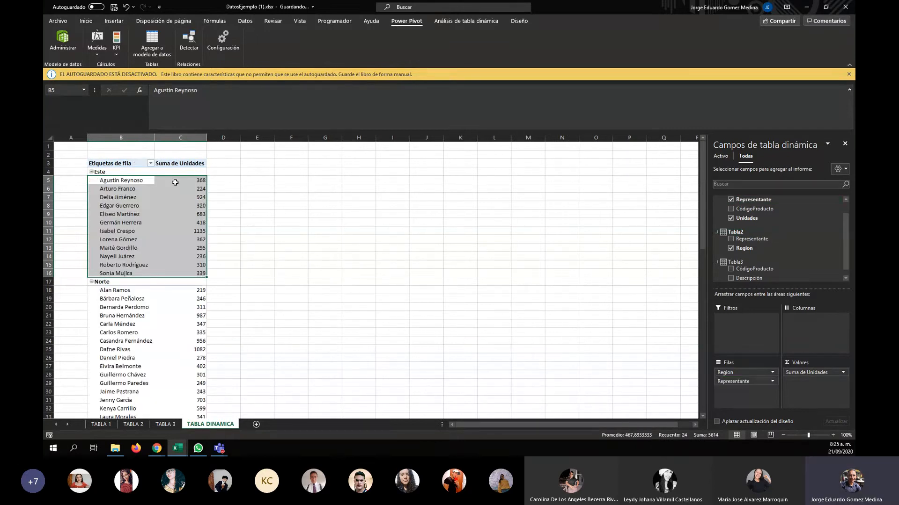
Select the whole pivot table from its header to the Total general row and fill it with blue
scroll(169, 212, "down", 9)
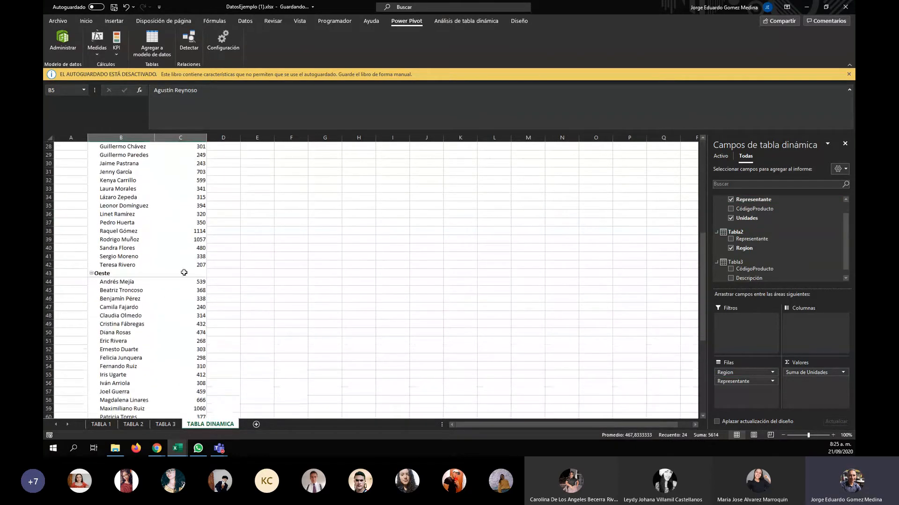
scroll(173, 215, "down", 9)
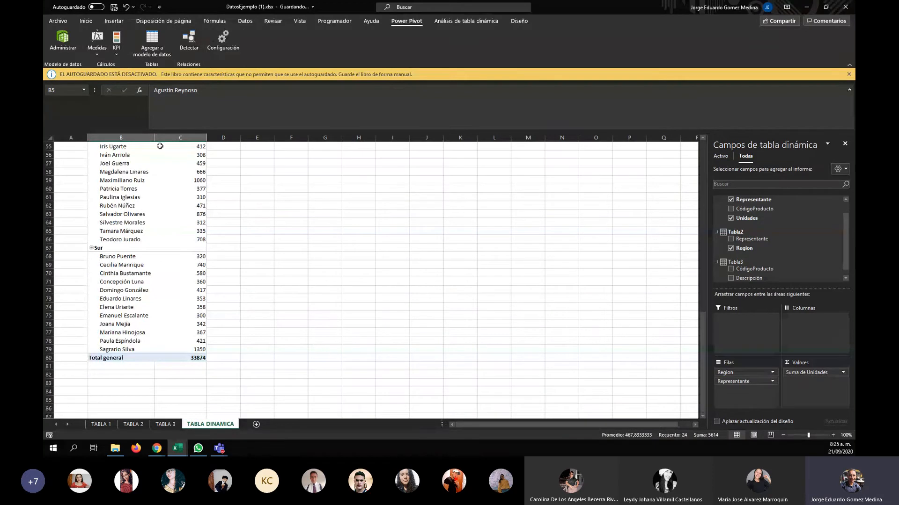
left_click(198, 359)
left_click_drag(197, 359, 112, 159)
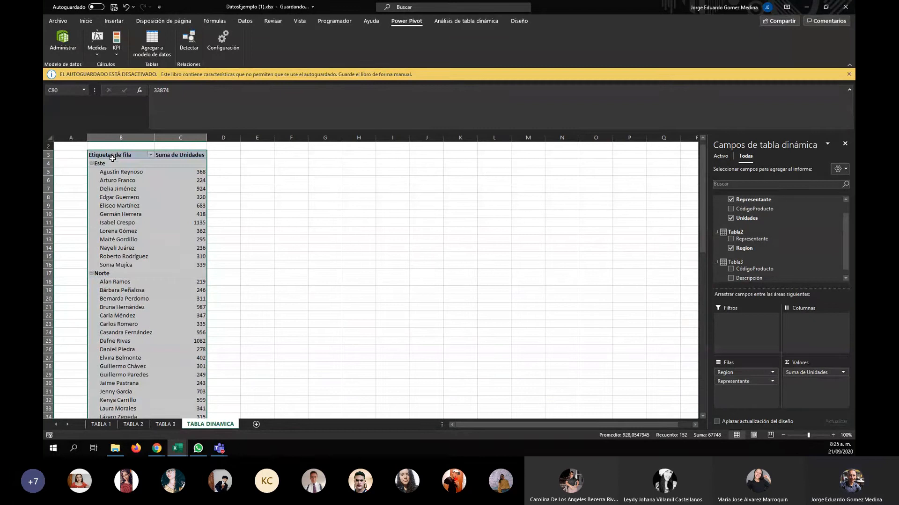
left_click(86, 21)
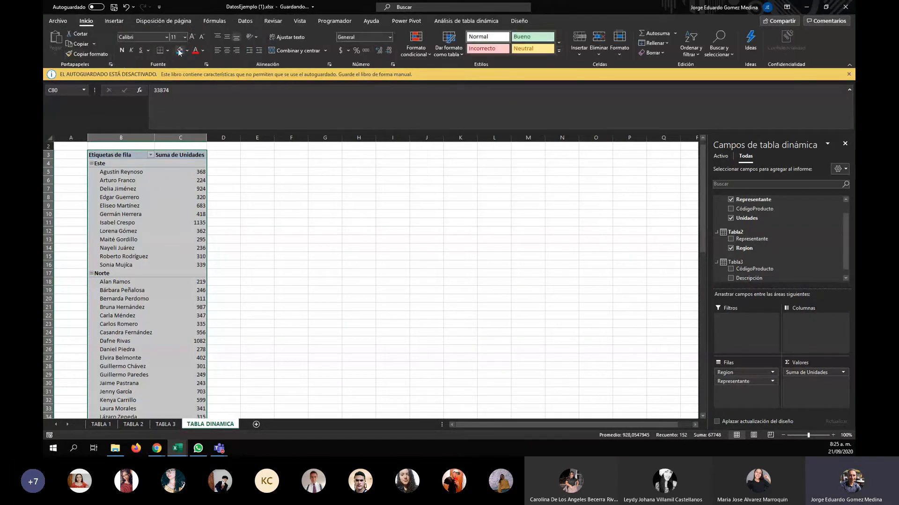
scroll(173, 214, "down", 20)
scroll(173, 214, "down", 1)
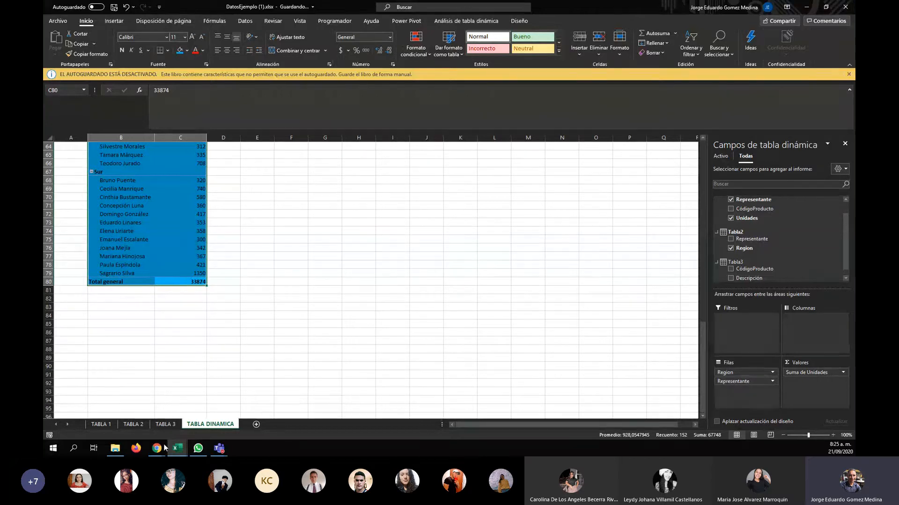
Compare the grand total on Hoja3 of TAREA FORMA MANUAL.xlsx with the blue pivot table in DatosEjemplo (1).xlsx
mouse_move(178, 451)
left_click(178, 413)
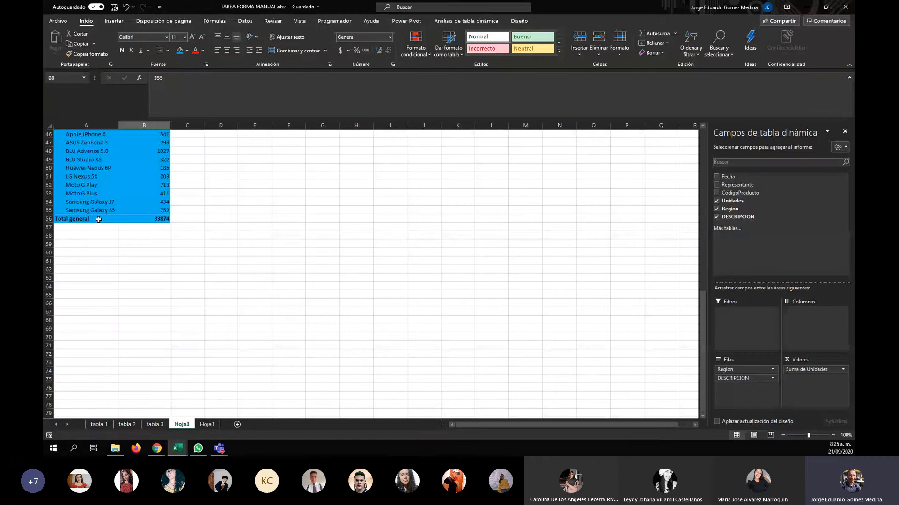
left_click(150, 219)
scroll(229, 294, "up", 15)
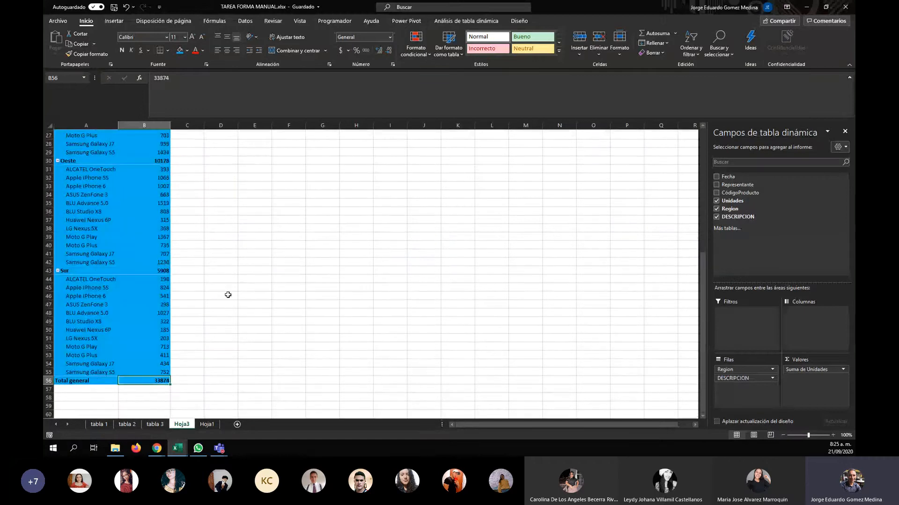
scroll(213, 260, "down", 4)
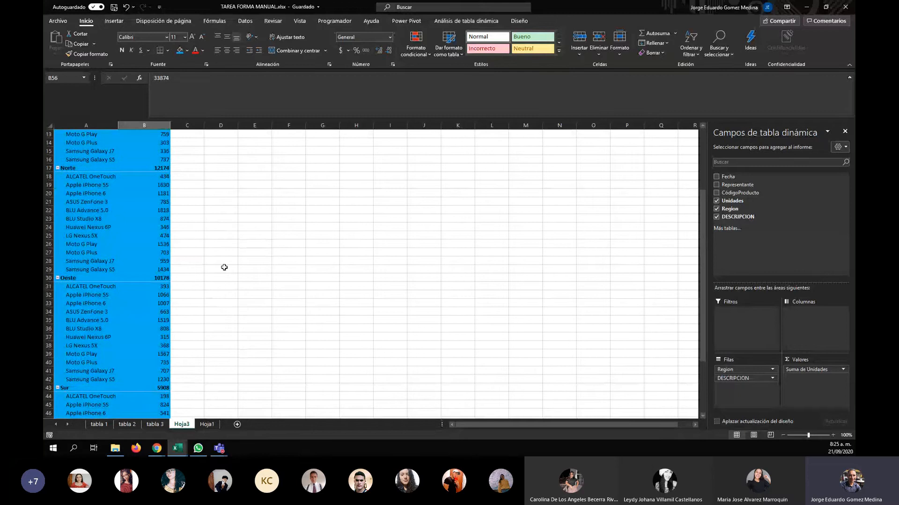
left_click_drag(654, 9, 47, 445)
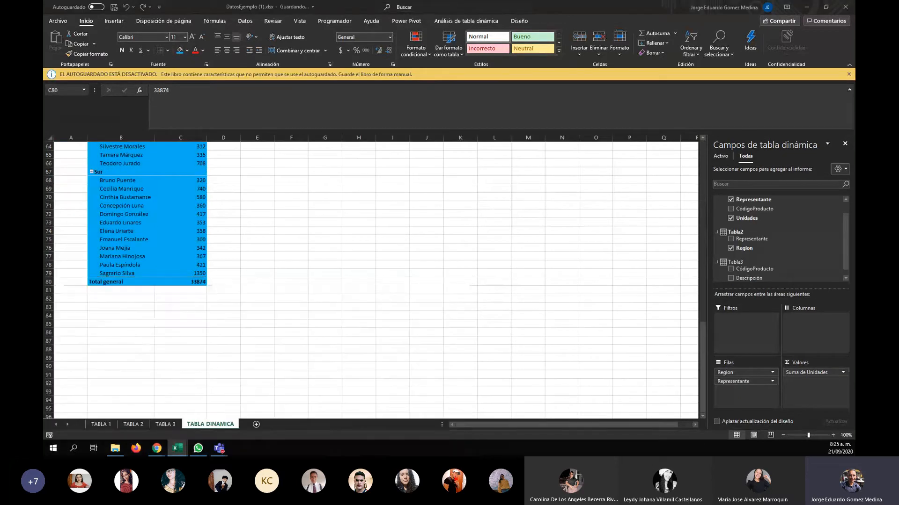
left_click(392, 260)
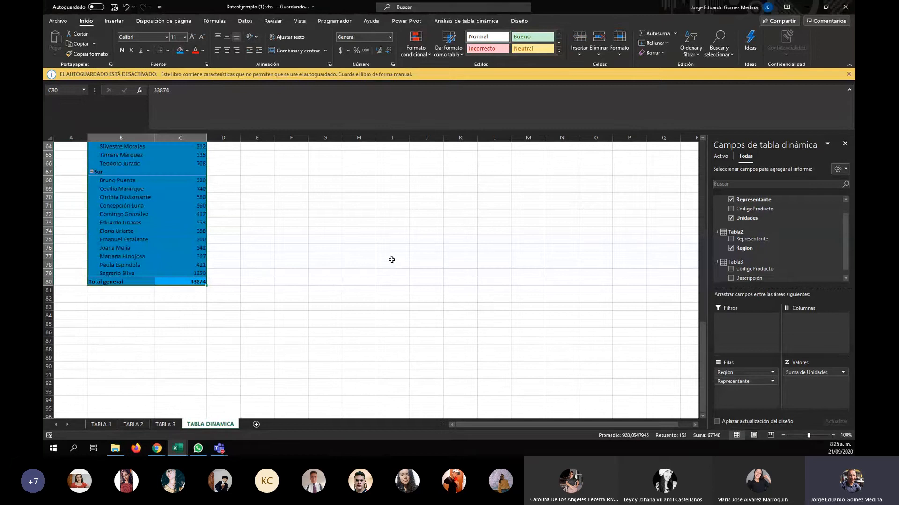
scroll(331, 269, "up", 13)
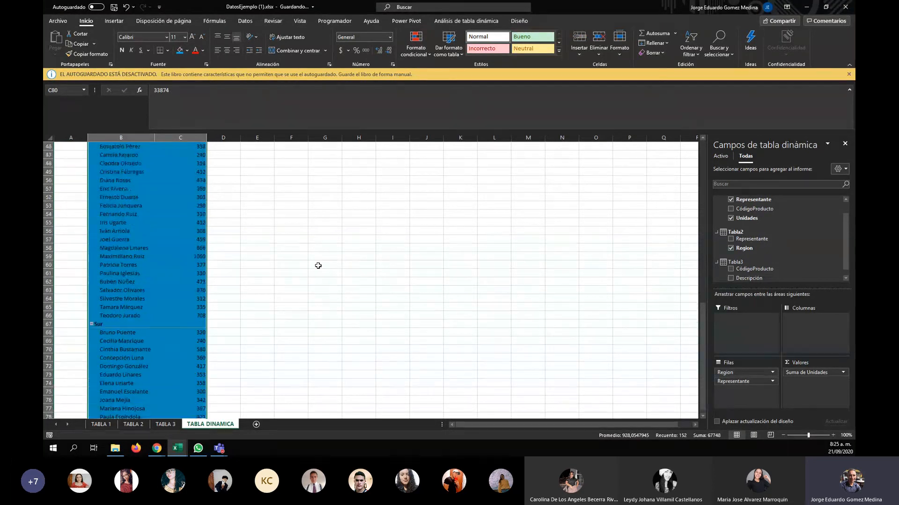
scroll(302, 249, "up", 8)
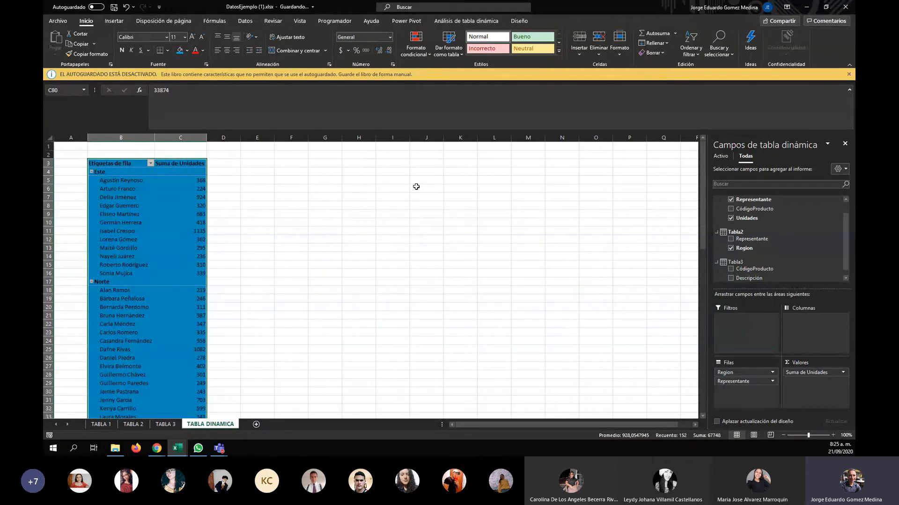
Save the workbook as PARTE 2 TAREA CON PIVOT in the TICS DERECHO OneDrive folder and close it
left_click(56, 22)
left_click(69, 135)
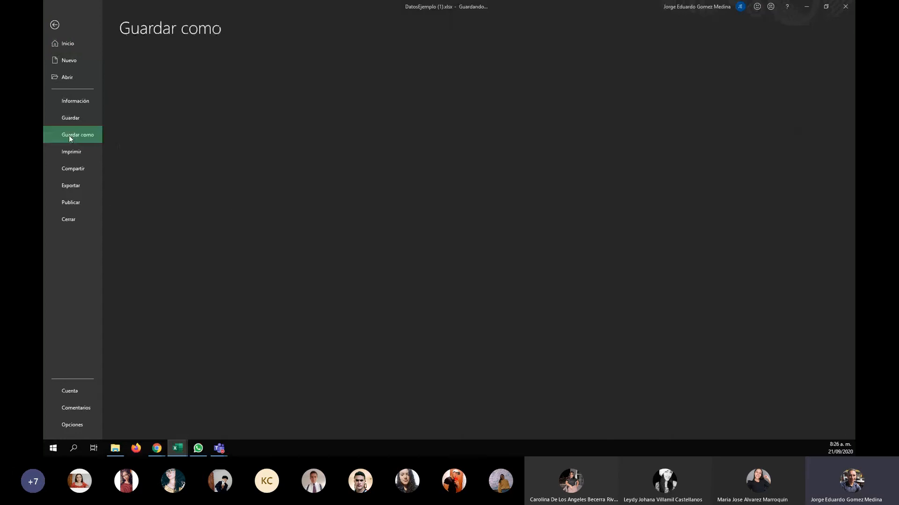
left_click(318, 63)
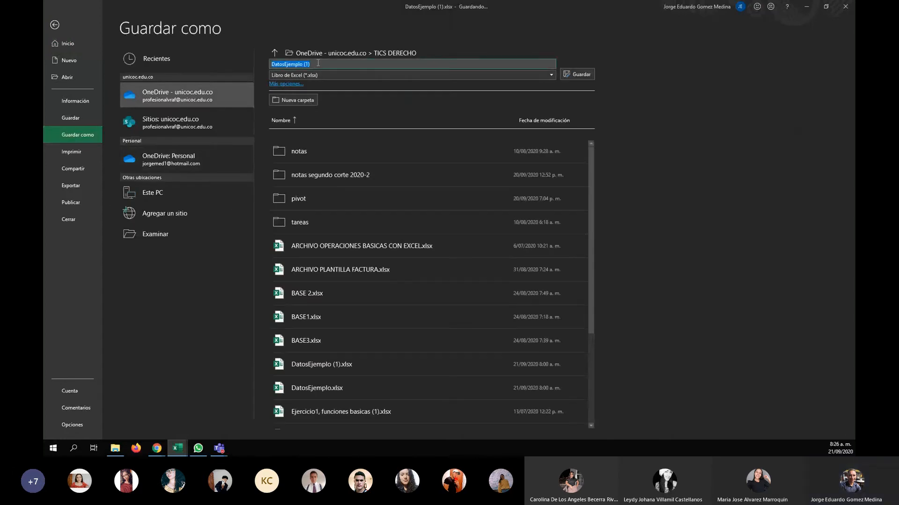
type("F")
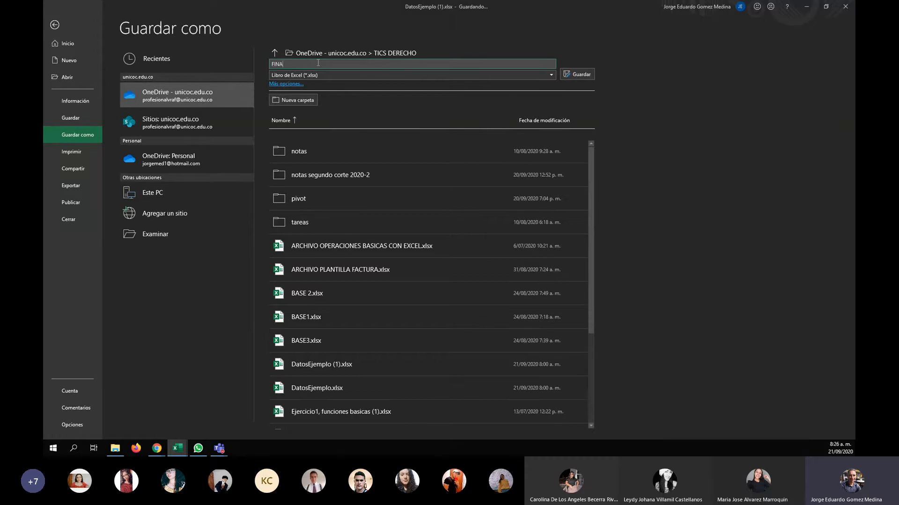
key("BackSpace")
type("PARTE 2 TAREA CON PIVOT")
key("ctrl+a")
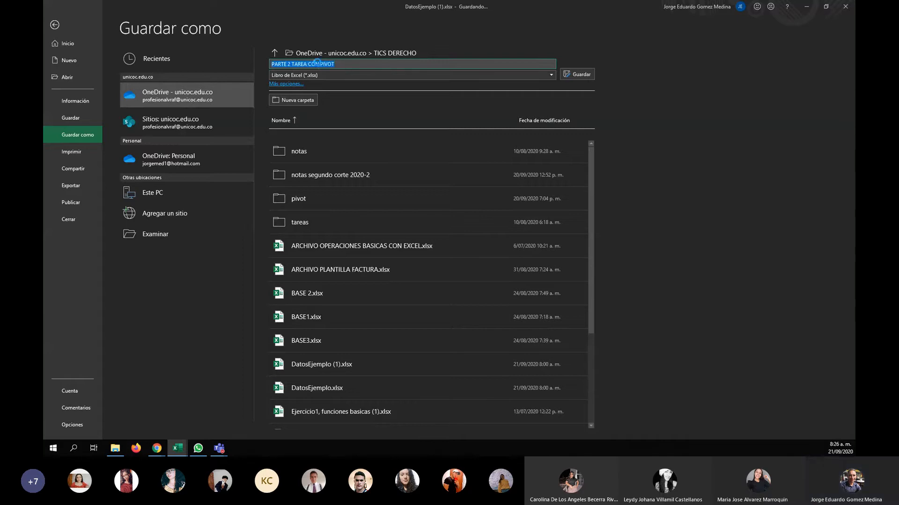
key("Return")
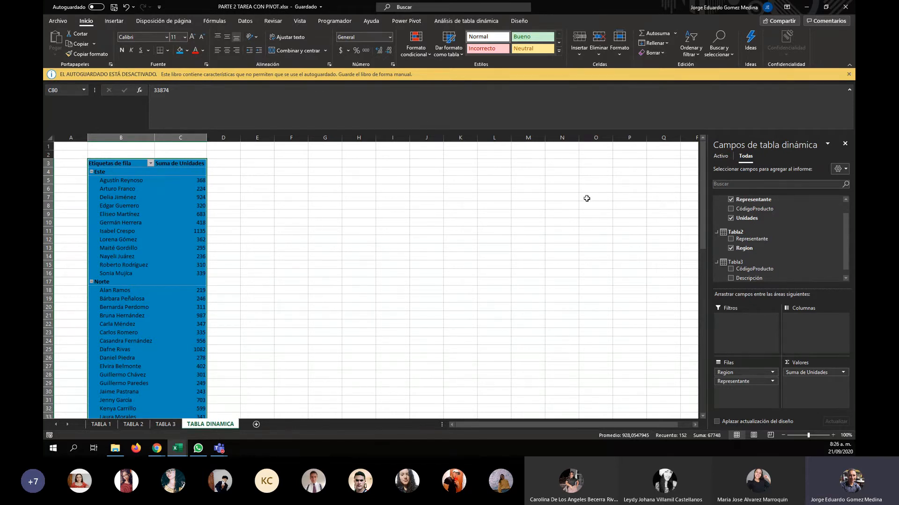
left_click(844, 7)
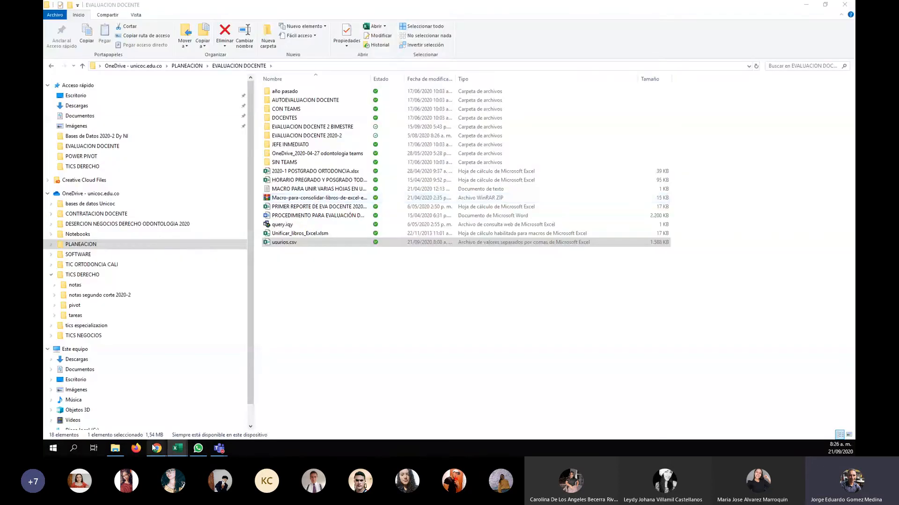
Switch to the Moodle assignment page in Chrome, download DatosEjemplo.xlsx as DatosEjemplo (2).xlsx into TICS DERECHO and open it
mouse_move(157, 448)
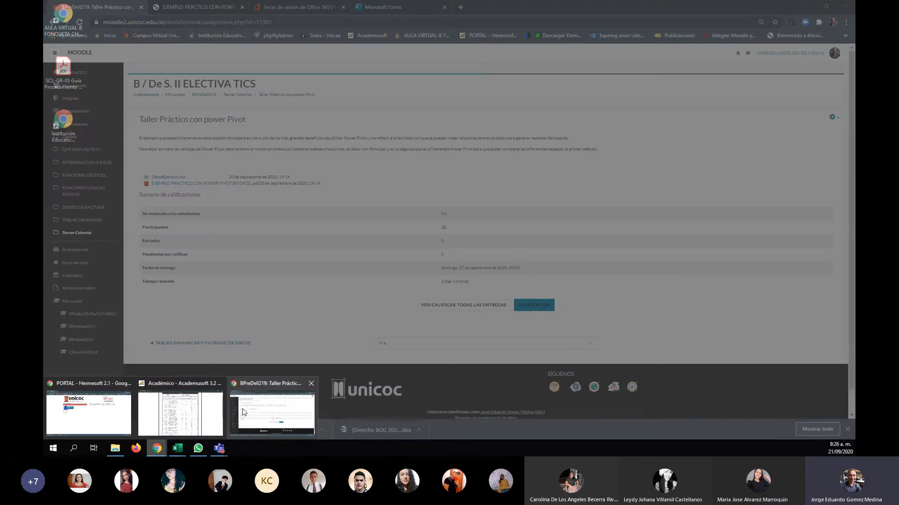
left_click(243, 412)
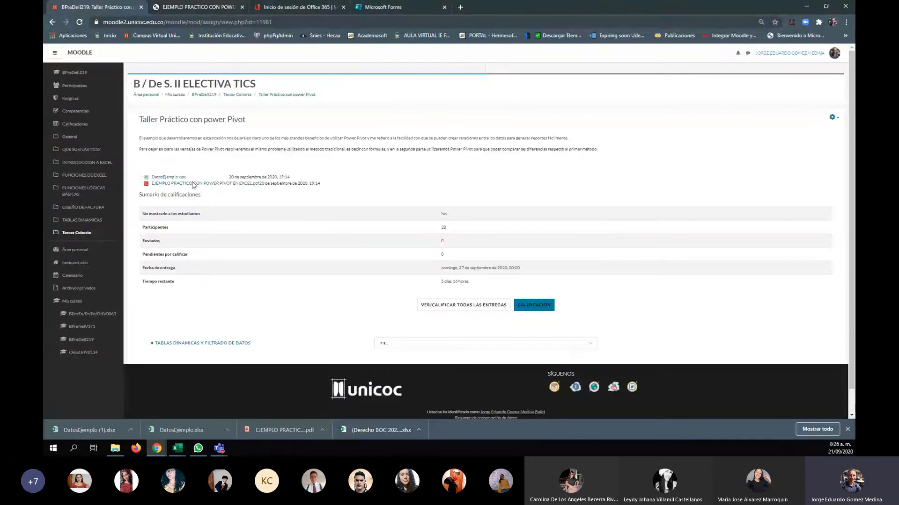
left_click(172, 178)
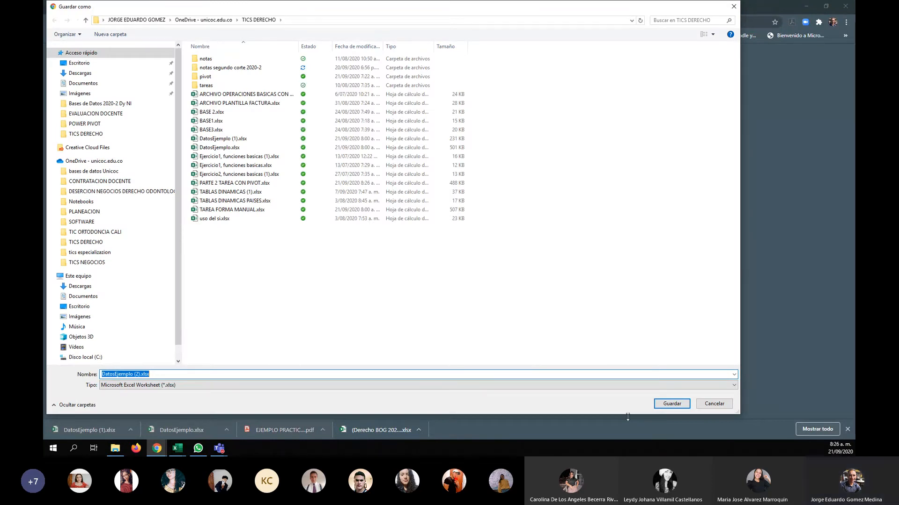
key("Return")
left_click(92, 430)
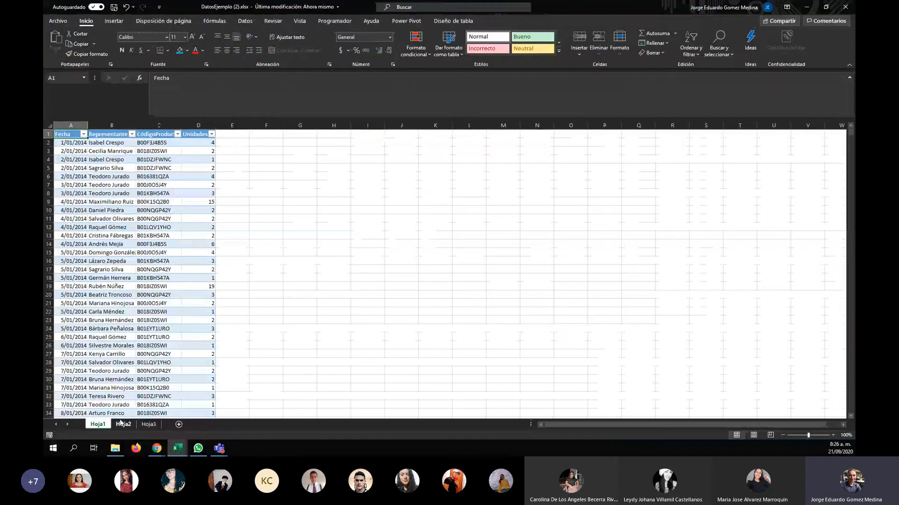
Review the three sheets, then add the entire Fecha-to-Unidades table on Hoja1 to the Power Pivot data model
left_click(122, 424)
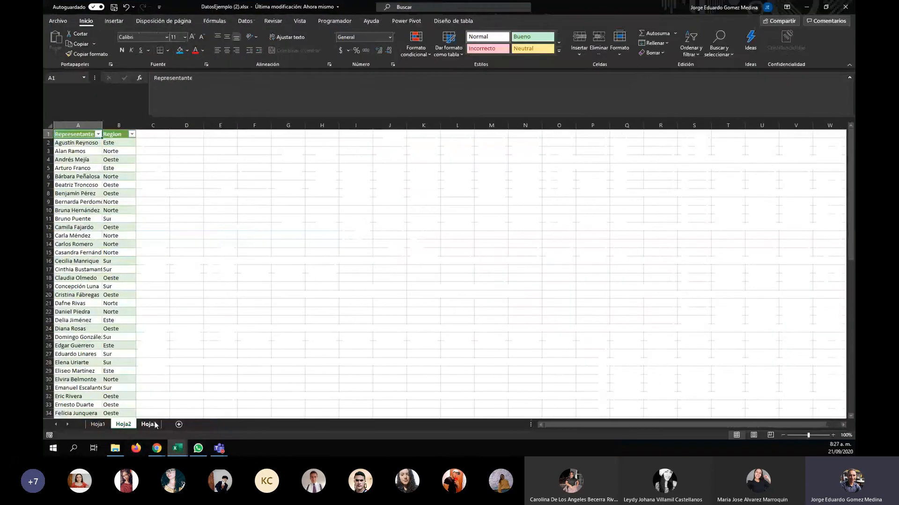
left_click(149, 424)
left_click(98, 424)
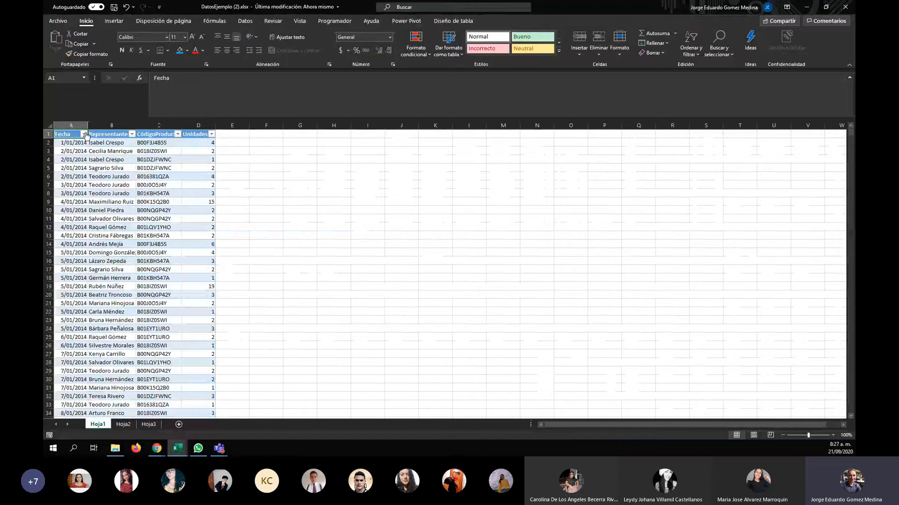
key("ctrl+shift+Right")
key("ctrl+shift+Down")
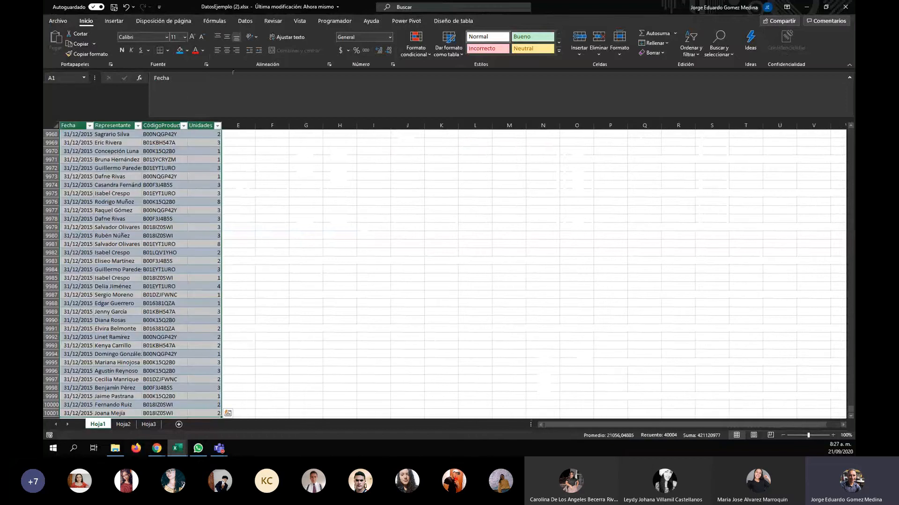
left_click(403, 18)
left_click(165, 41)
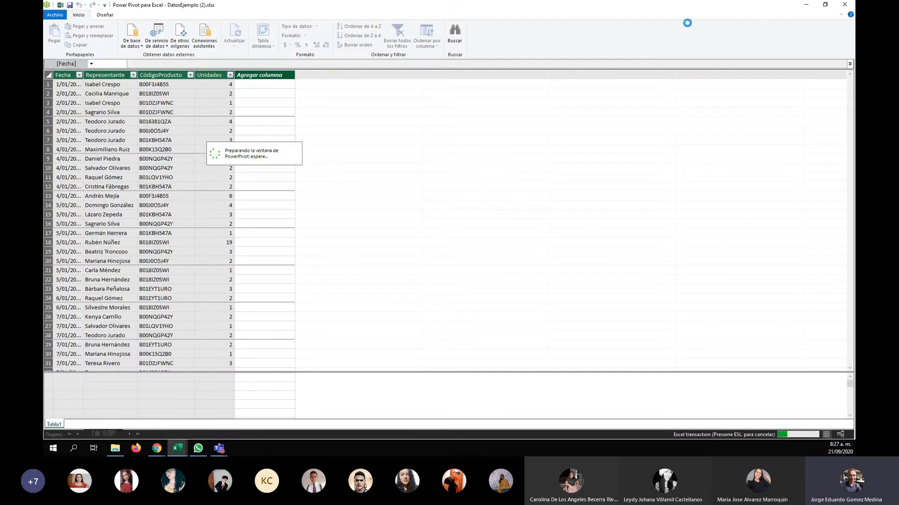
Add the entire Representante and Region table on Hoja2 to the Power Pivot data model
left_click(805, 9)
left_click(123, 424)
key("ctrl+shift+Right")
key("ctrl+shift+Down")
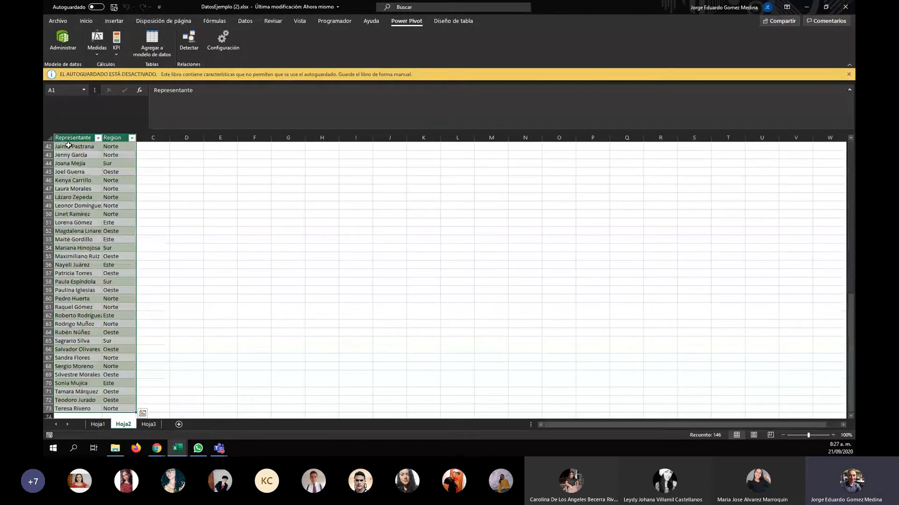
left_click(160, 41)
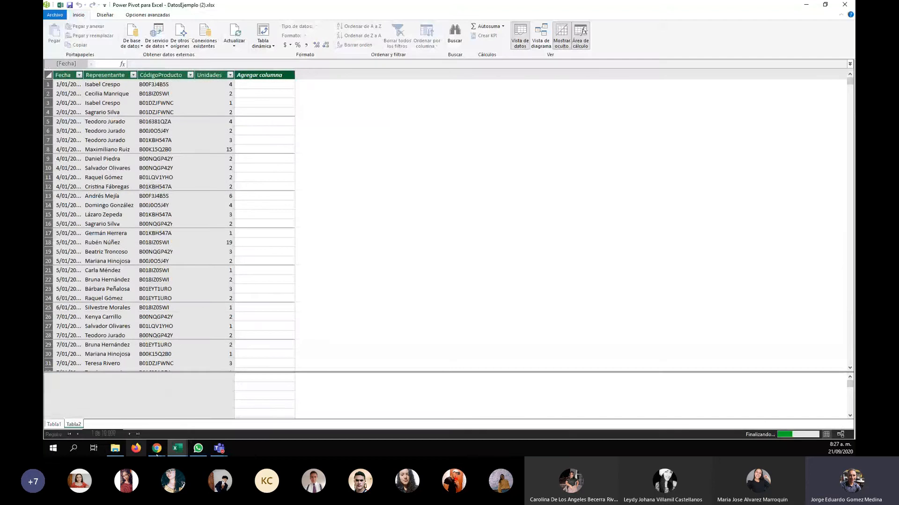
Return to DatosEjemplo (2).xlsx and add the CódigoProducto and Descripción table on Hoja3 to the data model
mouse_move(175, 450)
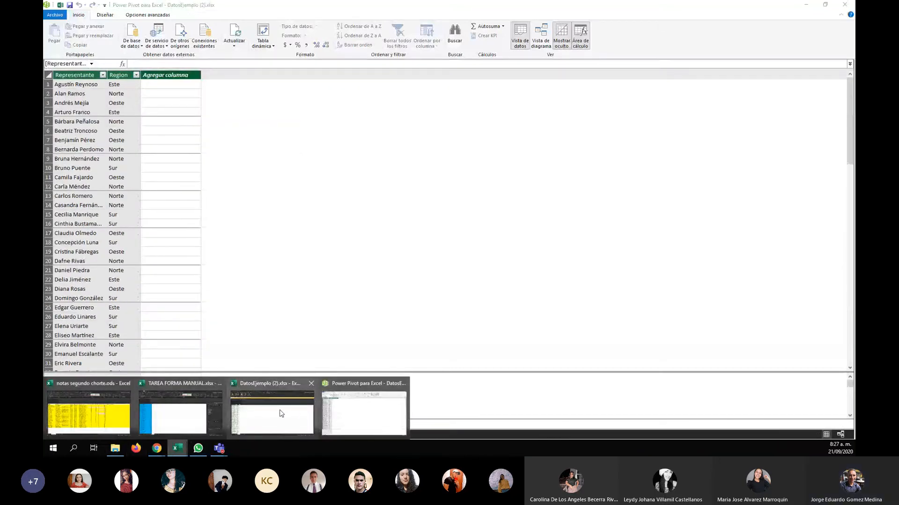
left_click(209, 398)
left_click(149, 424)
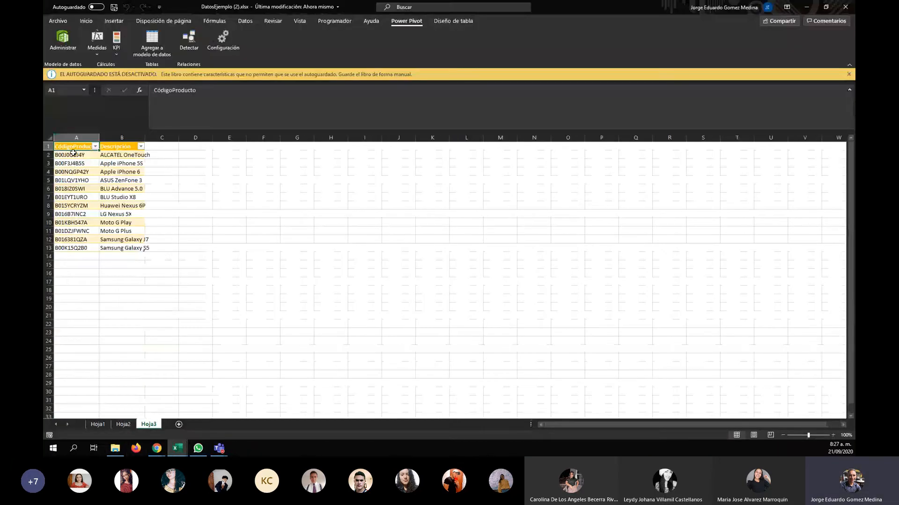
left_click_drag(71, 149, 143, 248)
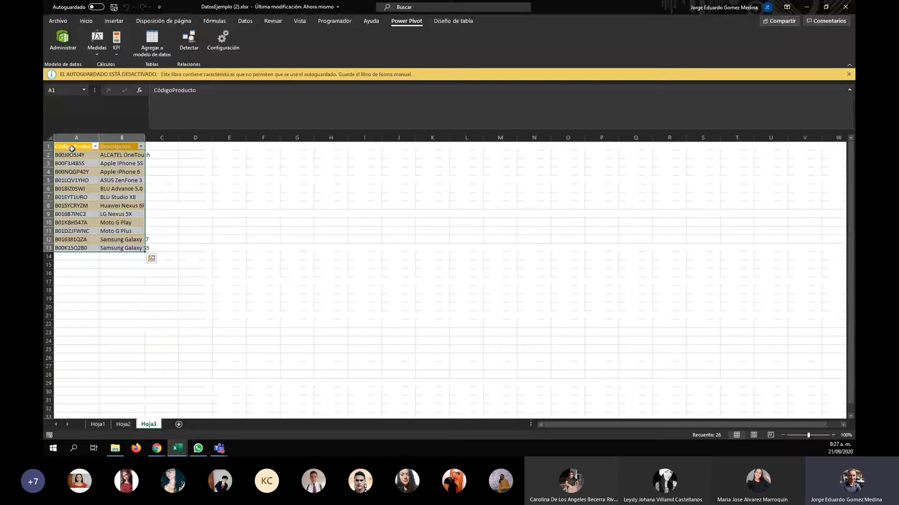
left_click(153, 39)
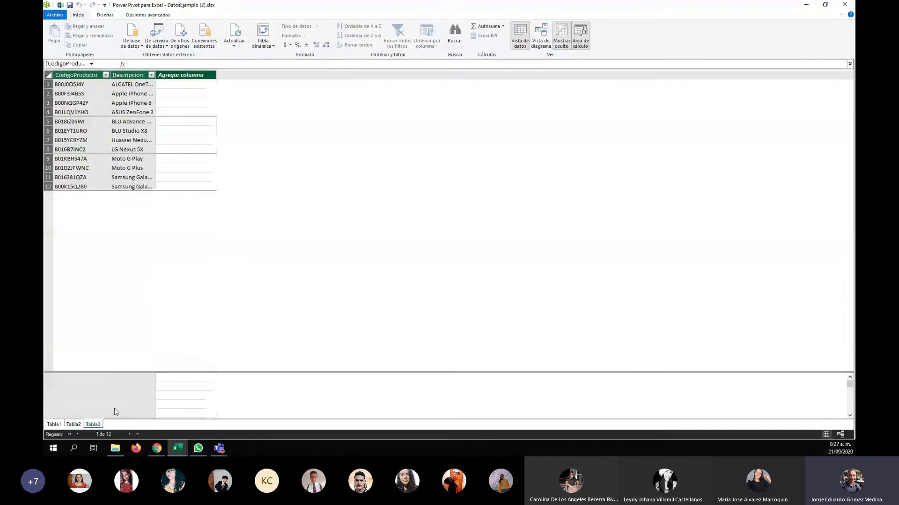
In the diagram view, relate Tabla1 to Tabla2 by Representante and to Tabla3 by CódigoProducto, with Tabla3 placed lower
left_click(541, 35)
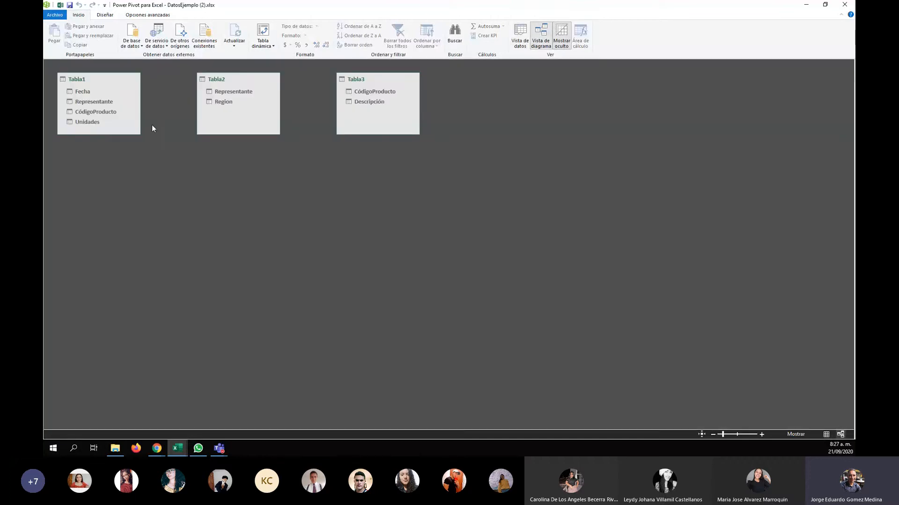
left_click_drag(107, 101, 213, 96)
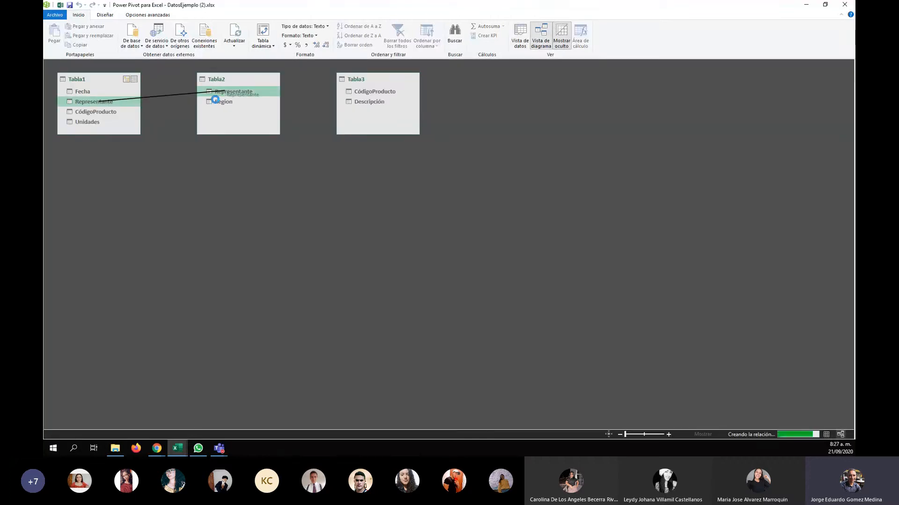
left_click_drag(114, 114, 364, 183)
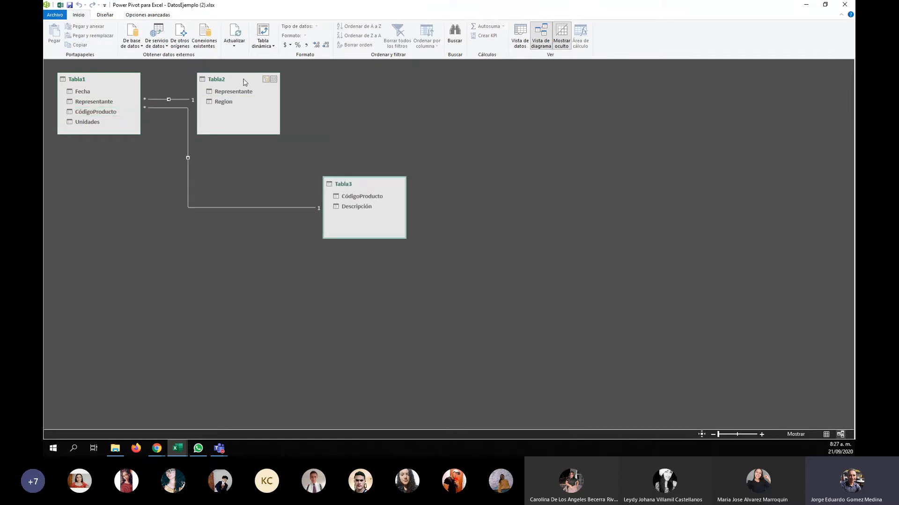
Create a pivot table from the data model on a new worksheet
left_click(265, 45)
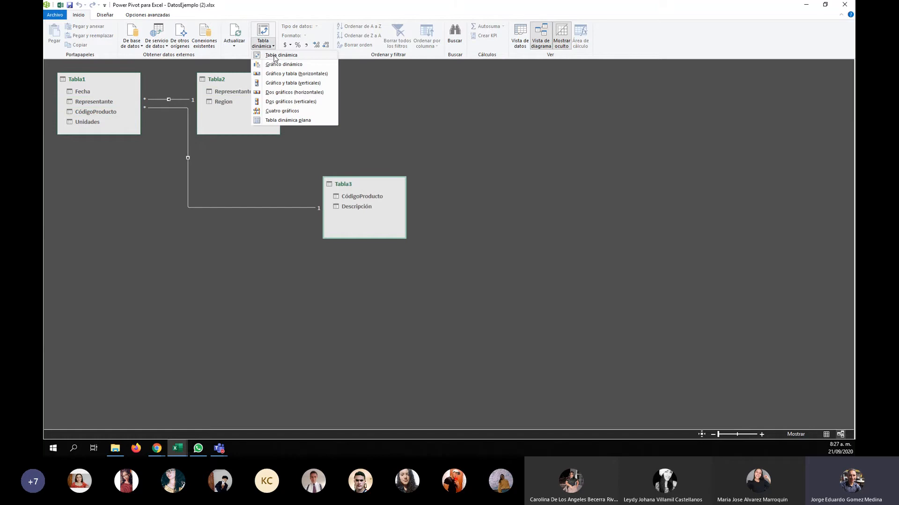
left_click(281, 55)
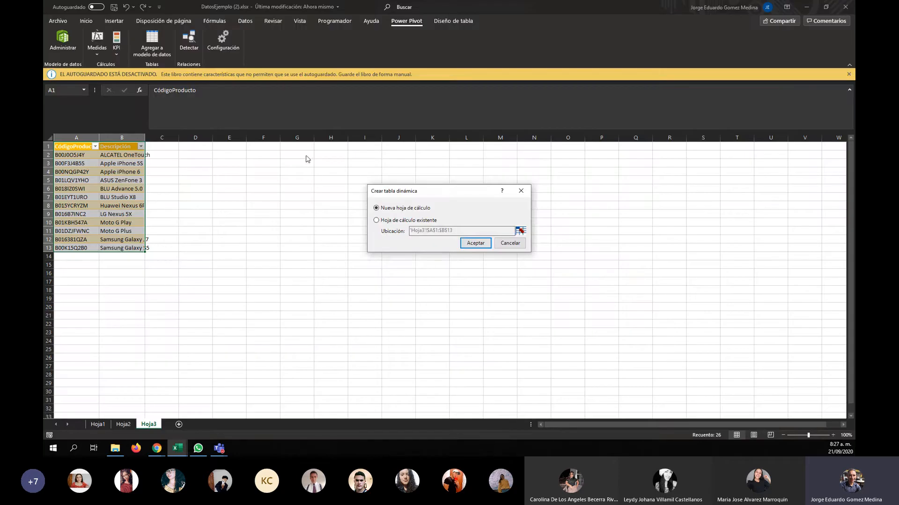
left_click(473, 243)
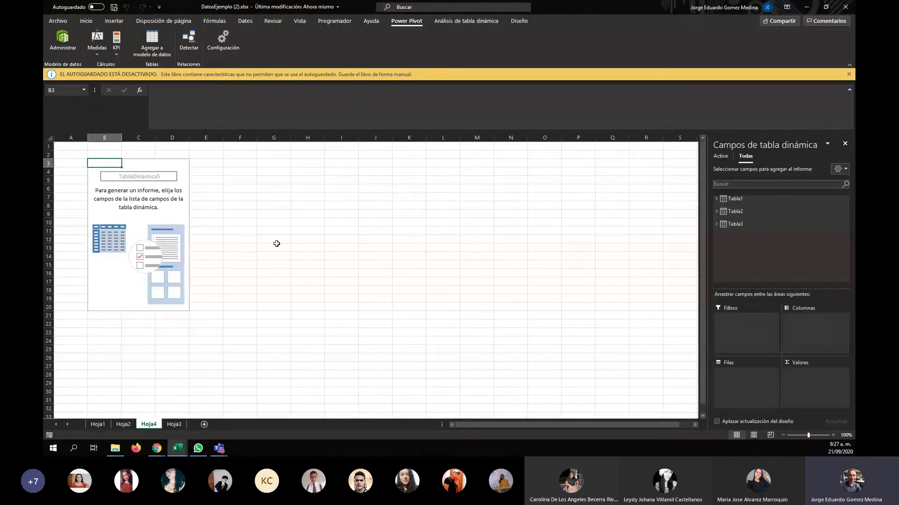
left_click(160, 216)
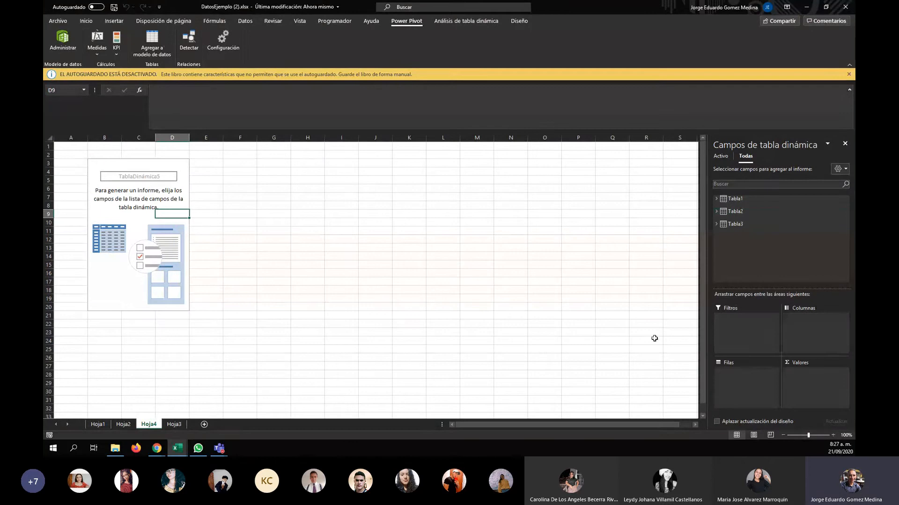
Set Region from Tabla2 and Descripción from Tabla3 as pivot rows, and sum Unidades from Tabla1 as values
left_click(716, 198)
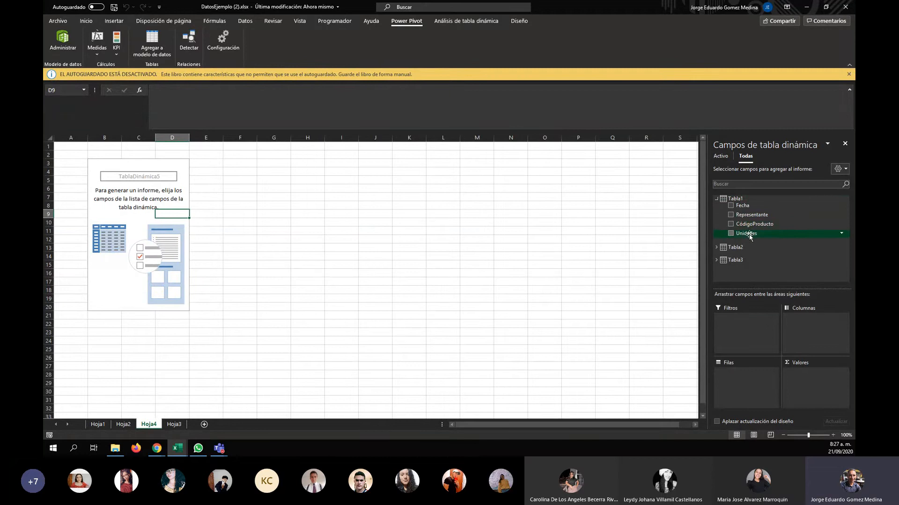
left_click(715, 248)
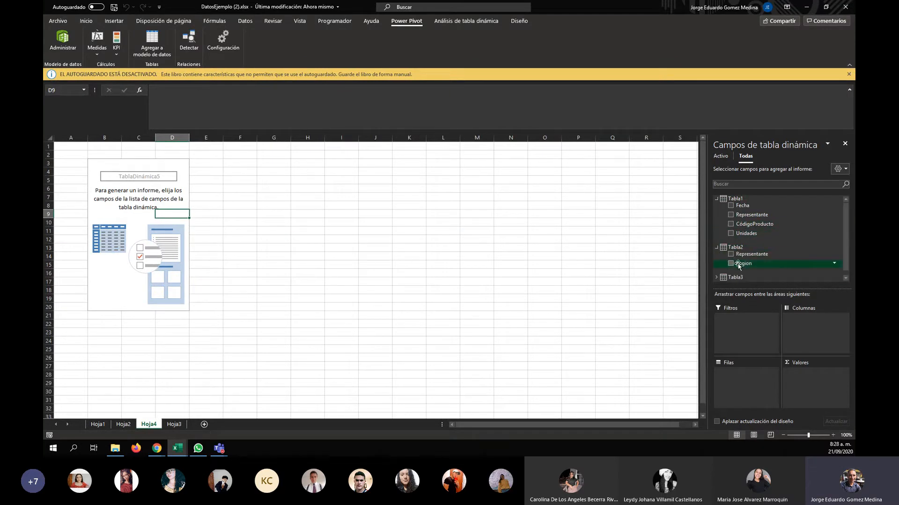
left_click_drag(732, 265, 731, 376)
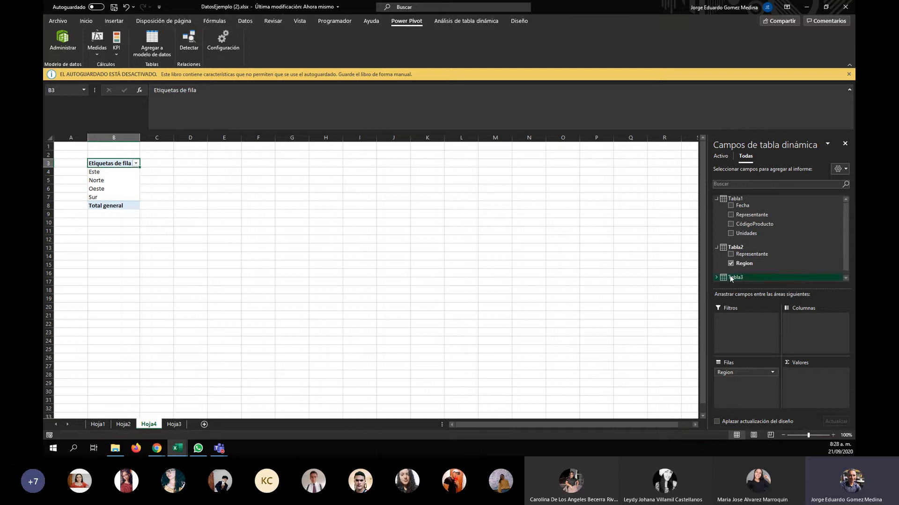
left_click_drag(731, 235, 813, 383)
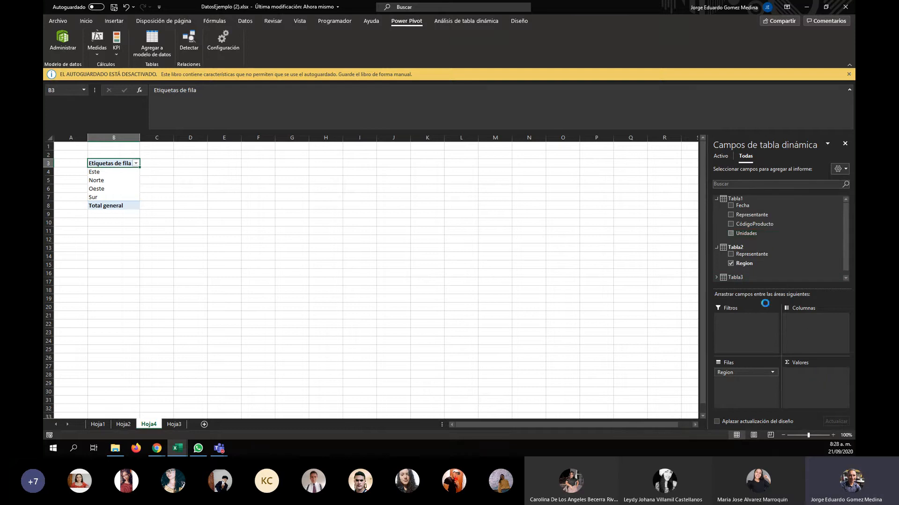
mouse_move(733, 218)
left_mouse_down()
mouse_move(733, 354)
mouse_move(735, 229)
left_mouse_up()
left_click(718, 273)
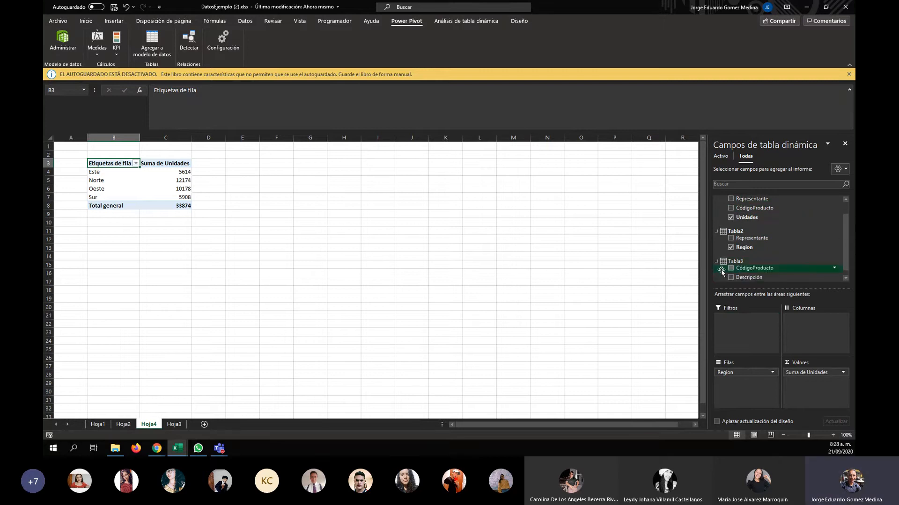
left_click_drag(749, 278, 724, 398)
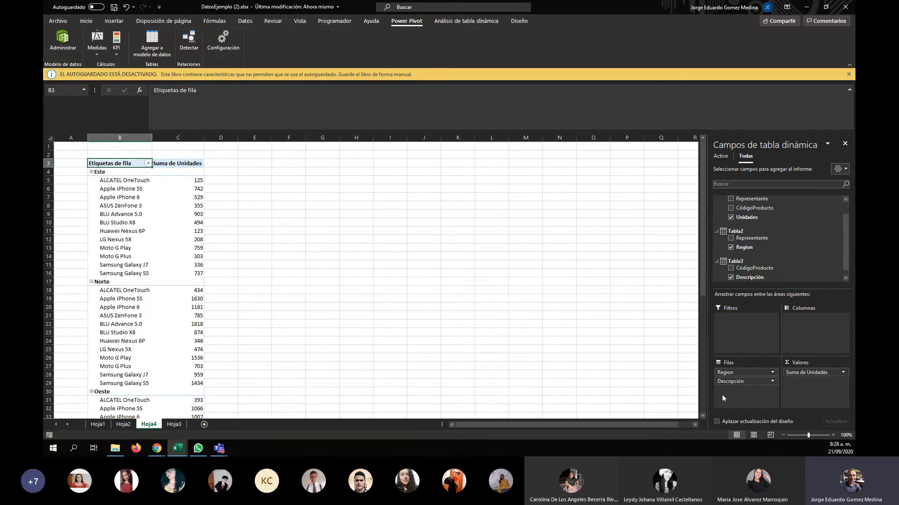
Insert a circular pivot chart from the whole pivot table and enlarge it slightly
scroll(112, 309, "down", 10)
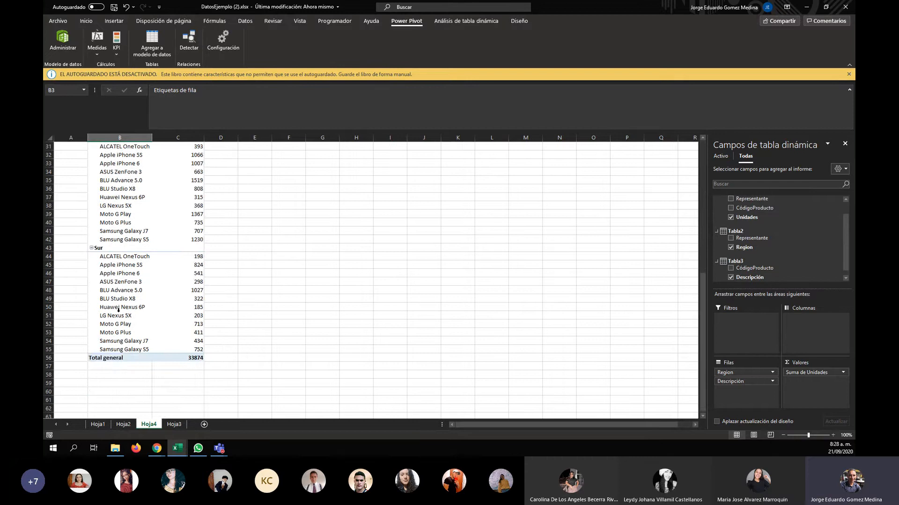
scroll(119, 310, "up", 10)
left_click_drag(102, 165, 181, 401)
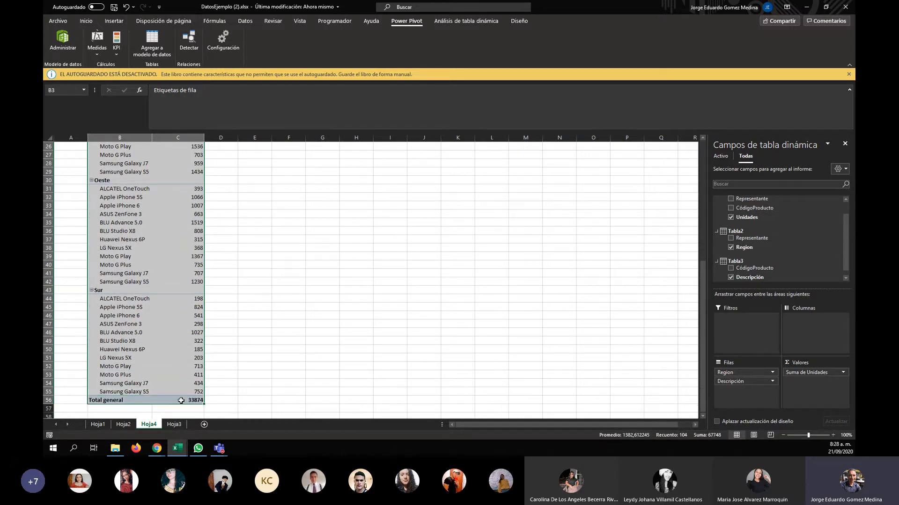
left_click(85, 21)
left_click(113, 23)
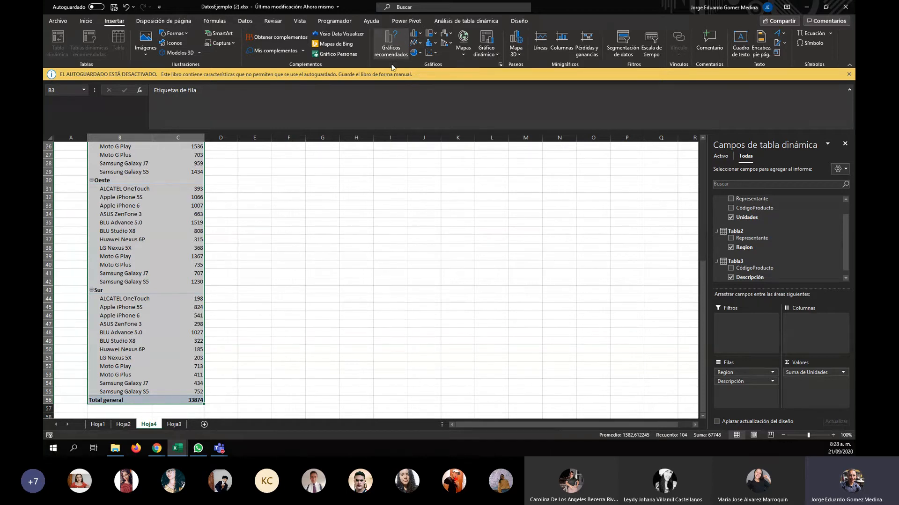
left_click(391, 47)
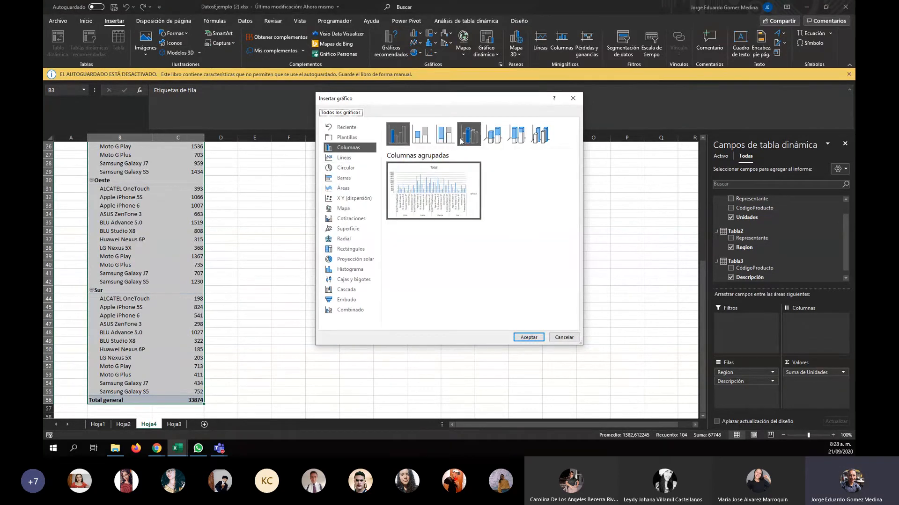
left_click(492, 138)
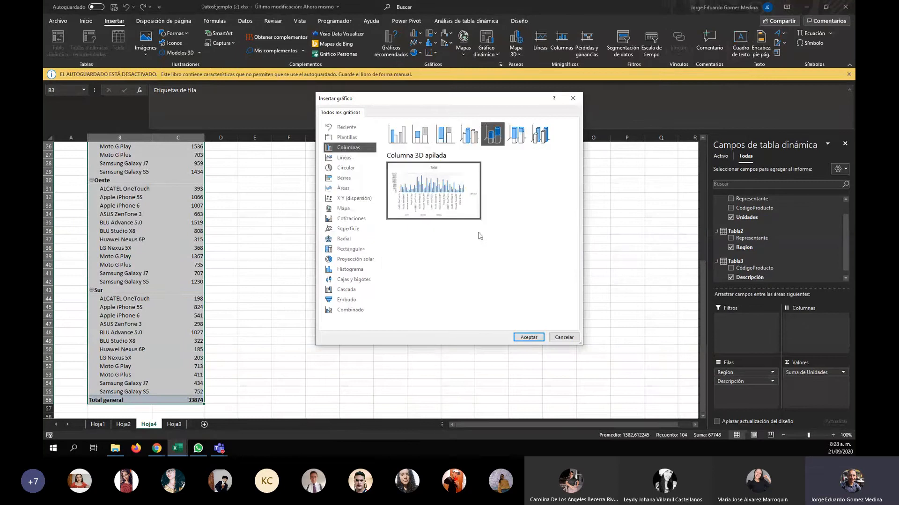
left_click(337, 168)
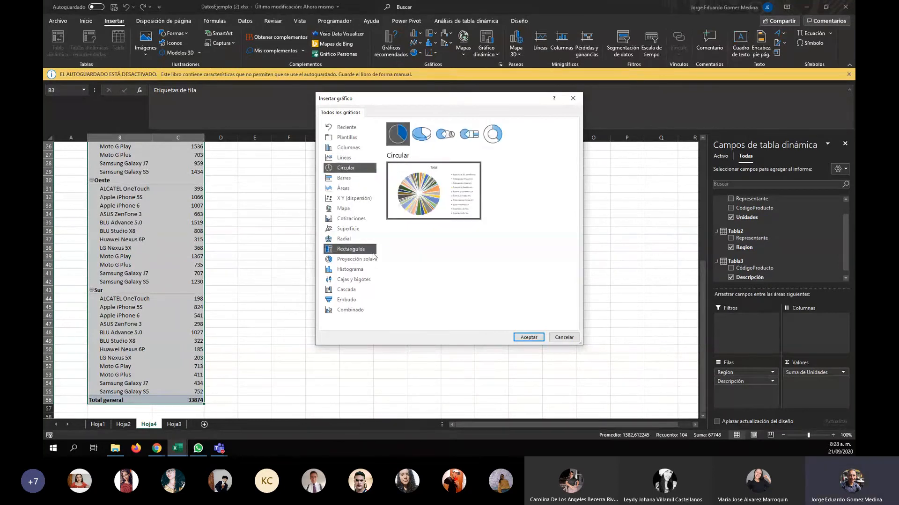
left_click(531, 338)
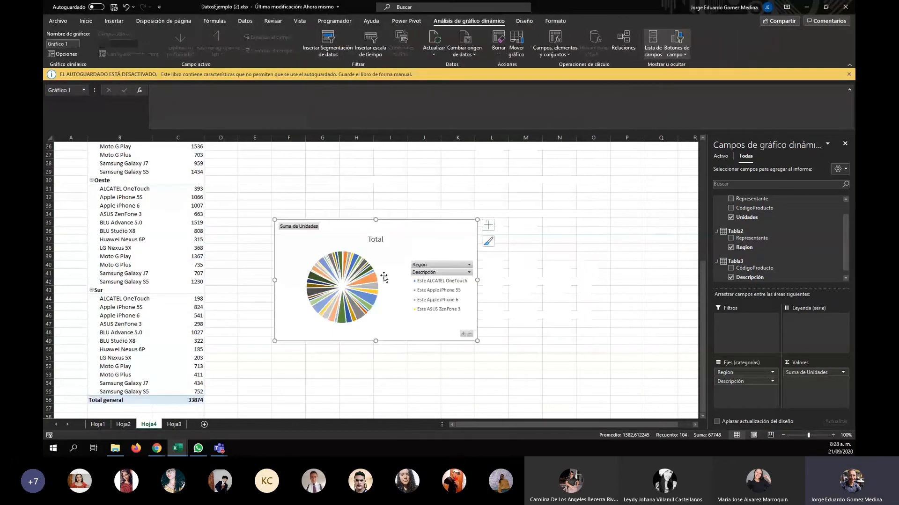
left_click_drag(474, 344, 500, 371)
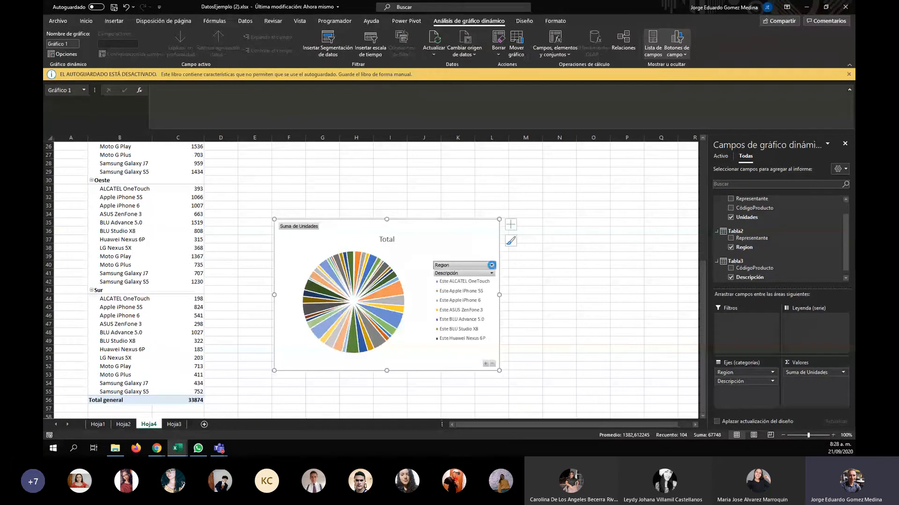
Filter the pivot chart's Region field to show only Este
left_click(491, 265)
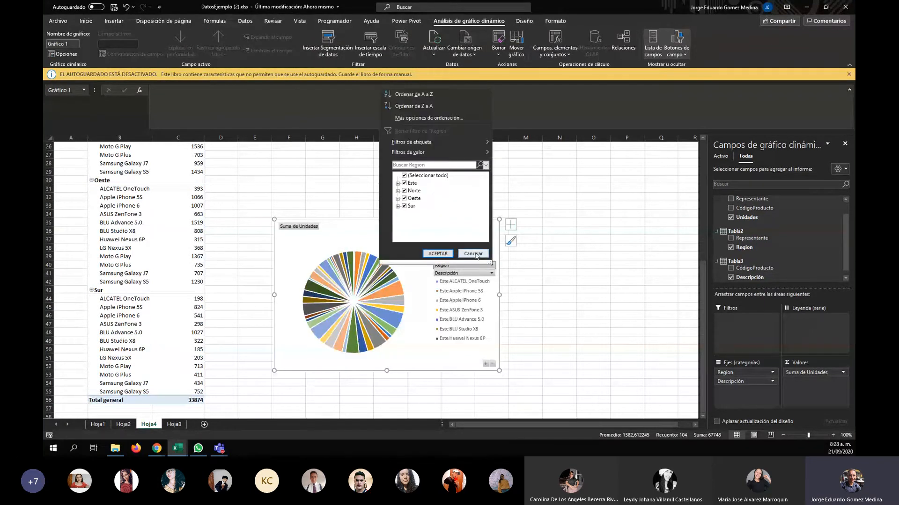
left_click(404, 176)
left_click(404, 183)
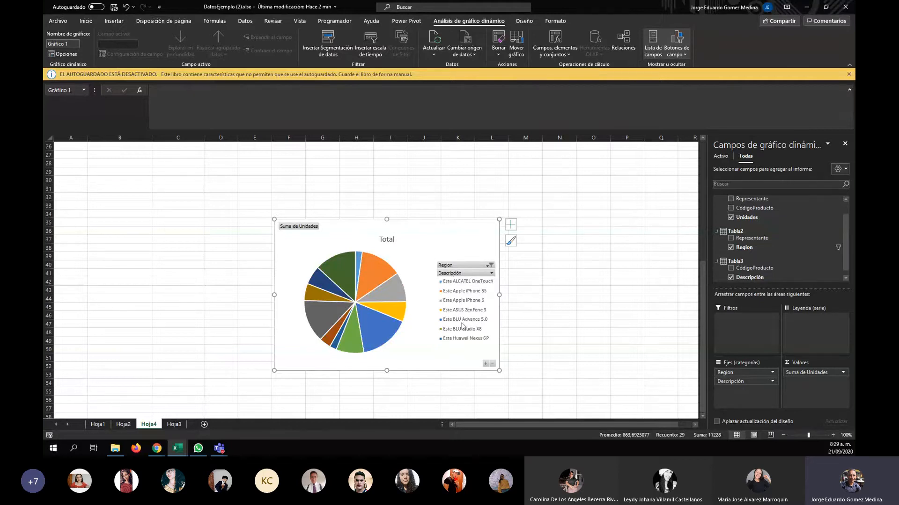
Look at the chart styles, then add data labels to the pie chart
left_click(512, 241)
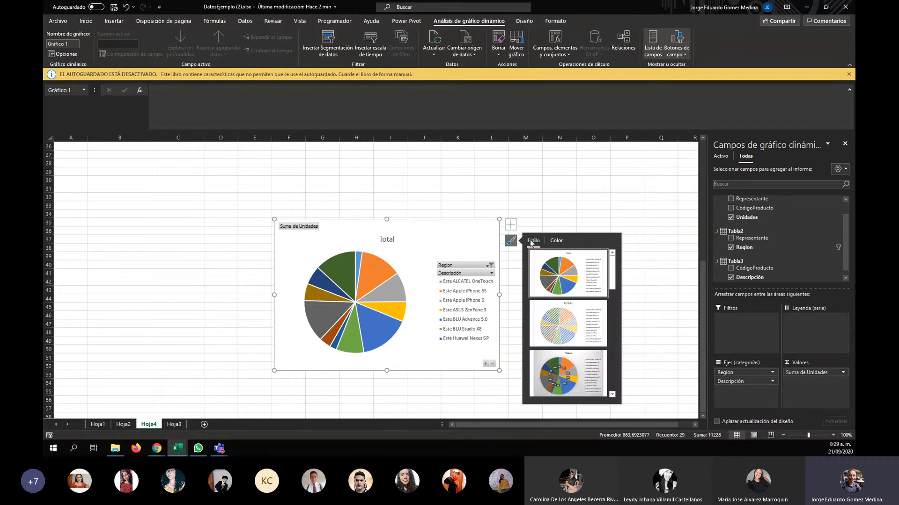
left_click(509, 226)
left_click(485, 227)
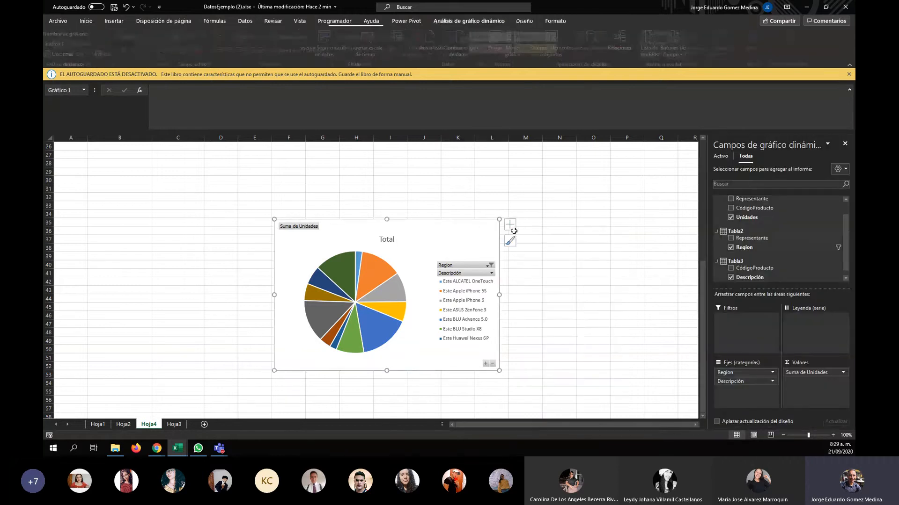
left_click(512, 227)
left_click(532, 244)
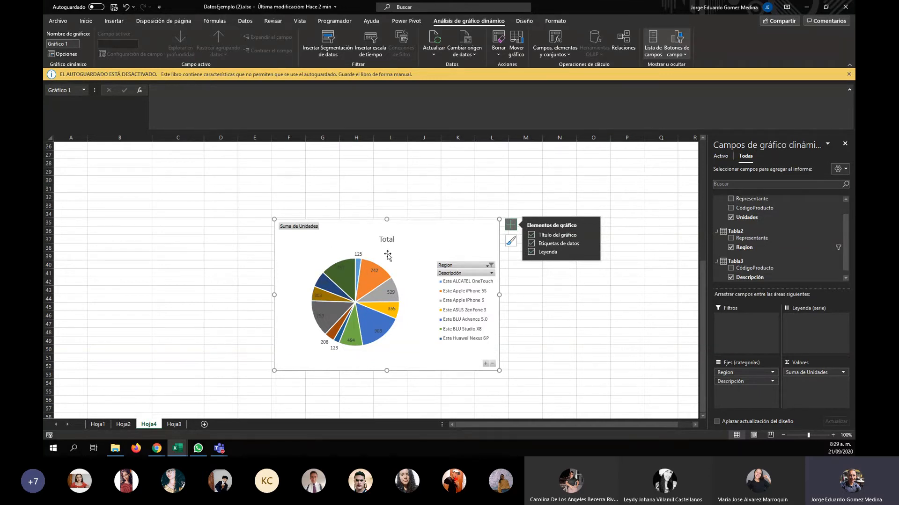
Move the pie chart farther away from the pivot table and select the Apple iPhone 6 row label under Este
left_click_drag(425, 234, 564, 203)
left_click(150, 223)
left_click(114, 181)
scroll(122, 211, "up", 7)
scroll(126, 231, "up", 2)
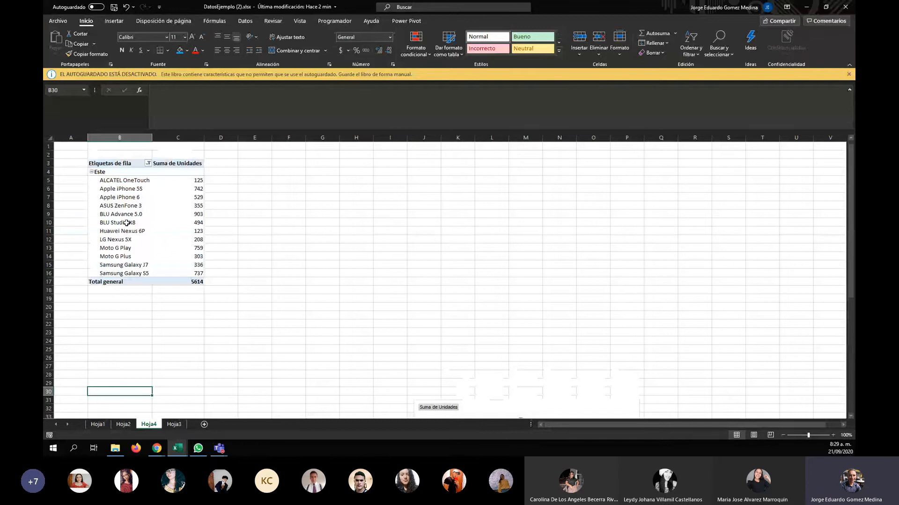
left_click(121, 197)
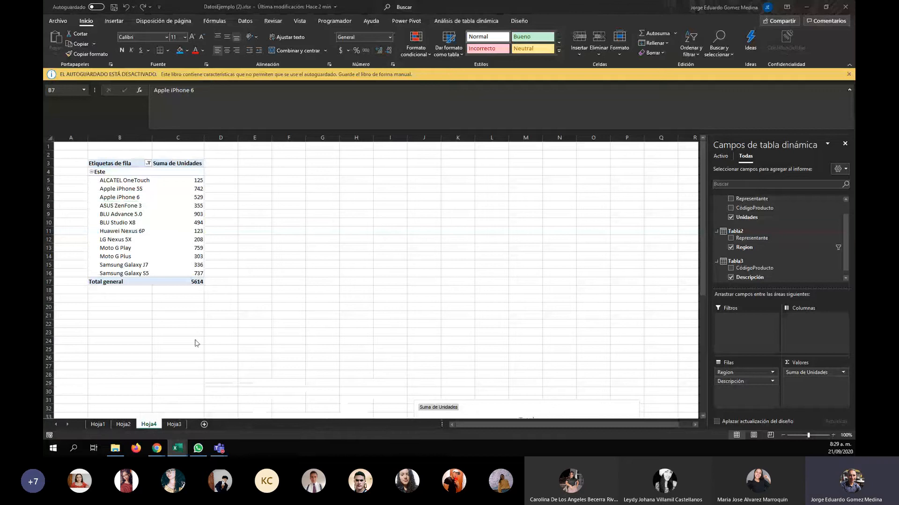
Place the TAREA FORMA MANUAL.xlsx window beside the Este pivot table and show its tabla 1 sheet
left_click_drag(416, 190, 772, 96)
left_click(402, 397)
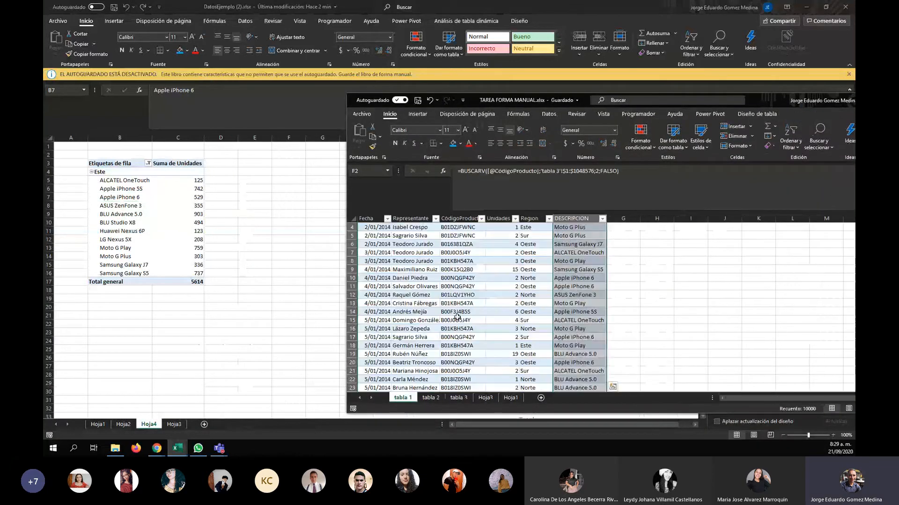
Inspect the BUSCARV formula in DESCRIPCION cell F5 of tabla 1, then put the TAREA FORMA MANUAL.xlsx window out of view
left_click(588, 236)
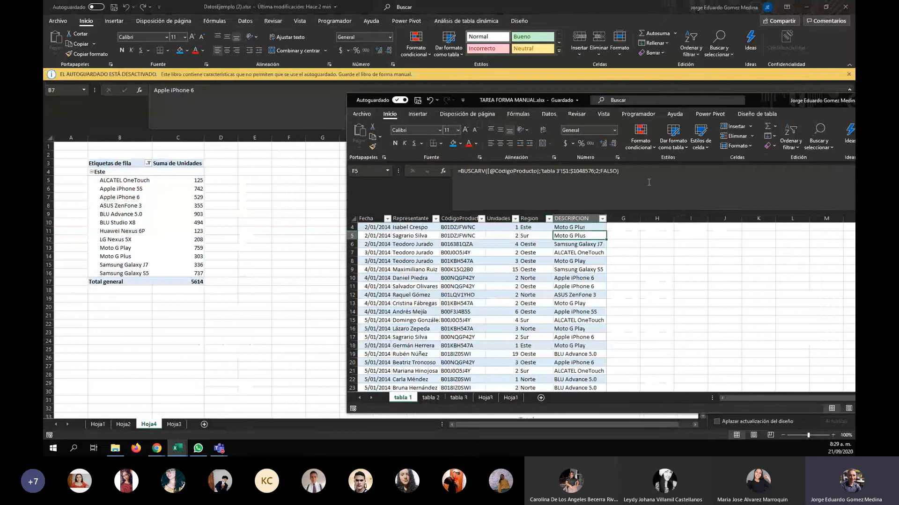
left_click(557, 186)
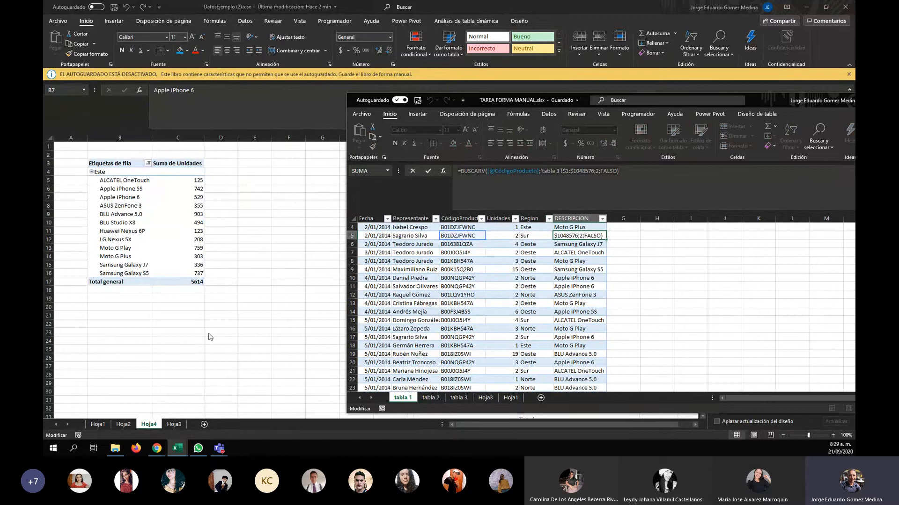
left_click_drag(766, 101, 57, 449)
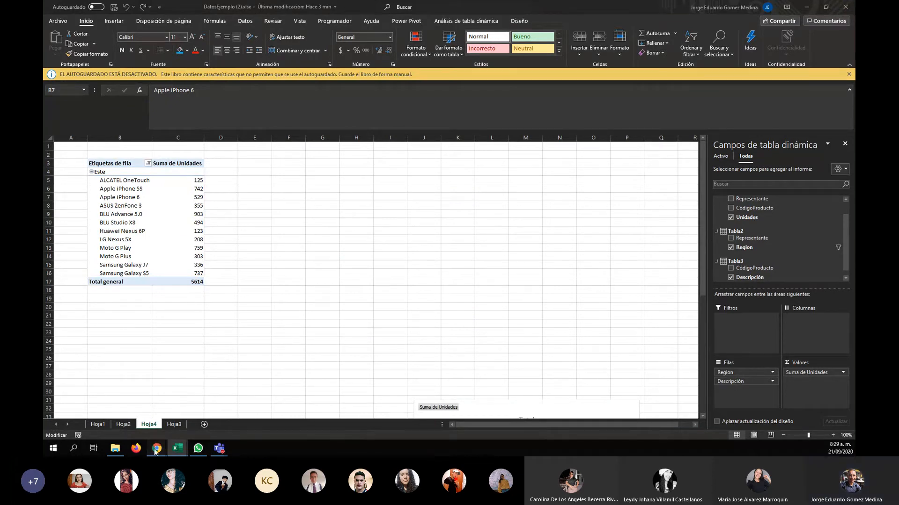
Switch to Chrome and review the identification questions of the Derecho BOG 2020-2 teacher evaluation in Microsoft Forms
mouse_move(157, 451)
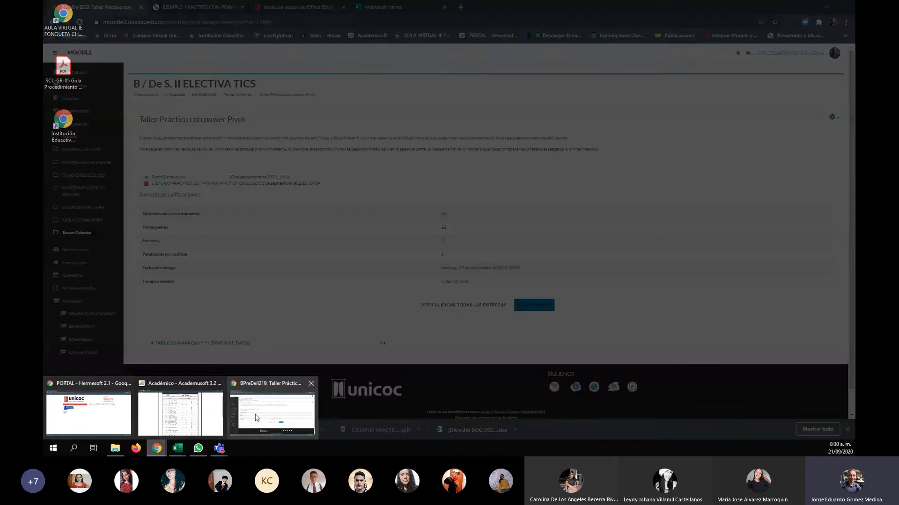
left_click(272, 409)
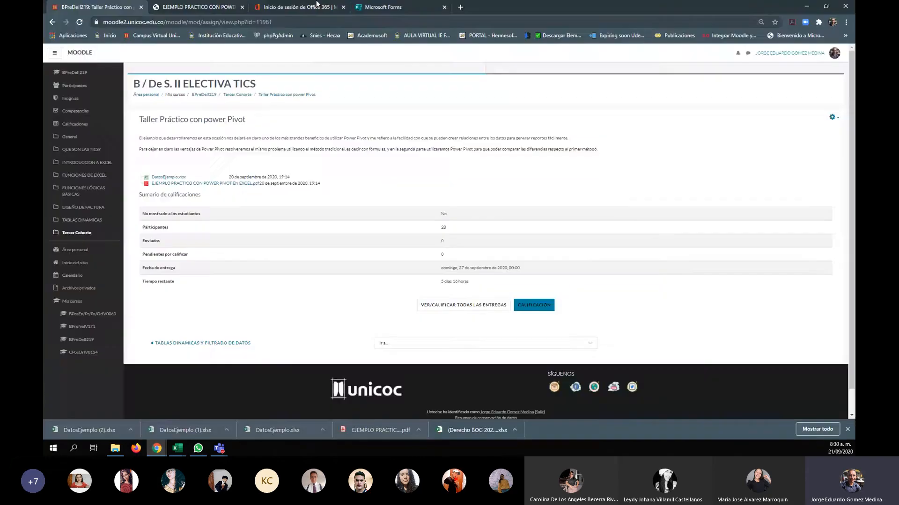
left_click(378, 7)
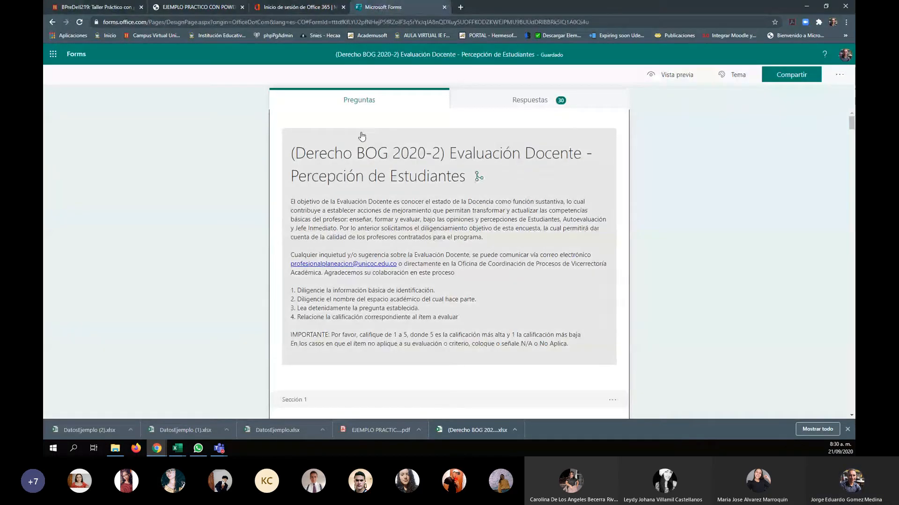
scroll(363, 161, "down", 3)
scroll(363, 161, "down", 5)
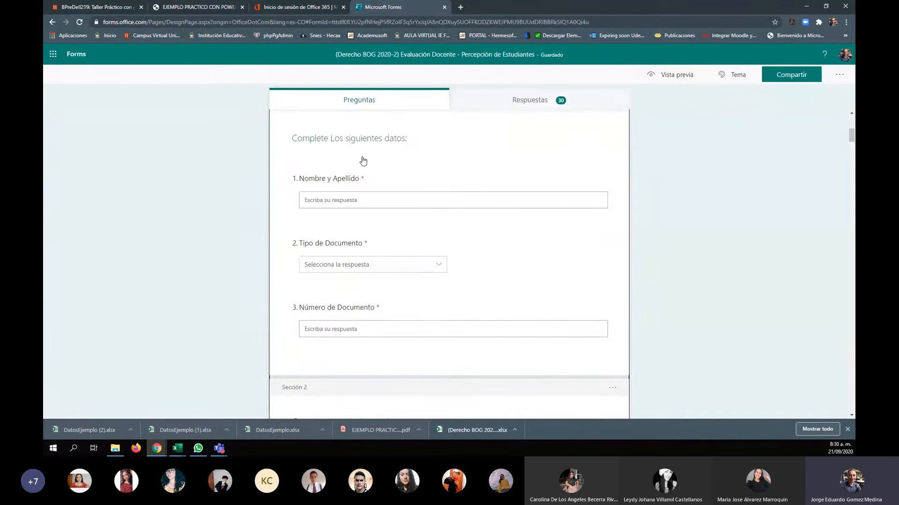
scroll(392, 220, "down", 2)
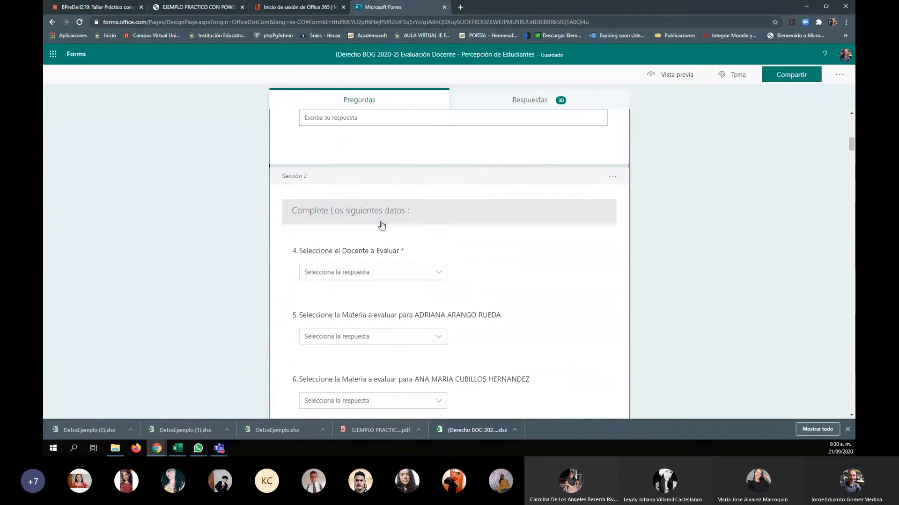
Examine the teacher options of question 4 and the subject questions that follow it in the evaluation form
left_click(407, 269)
scroll(406, 267, "down", 3)
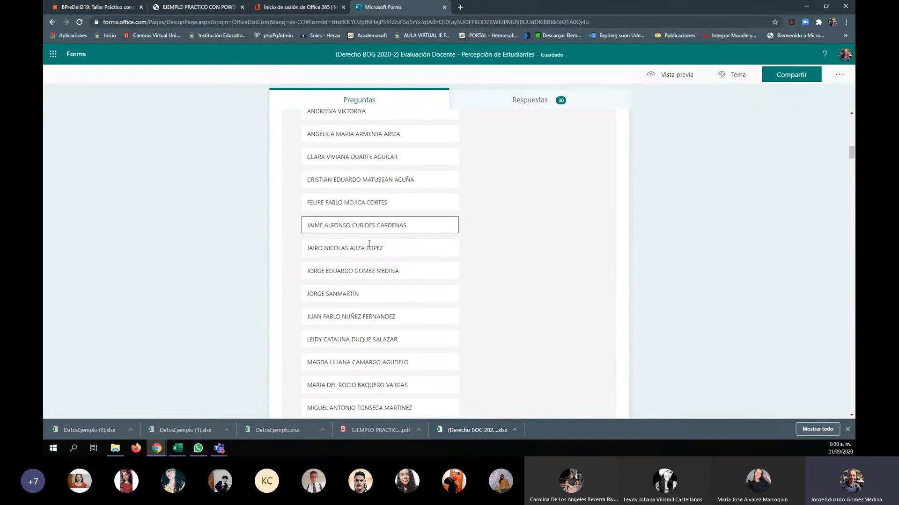
scroll(393, 271, "up", 2)
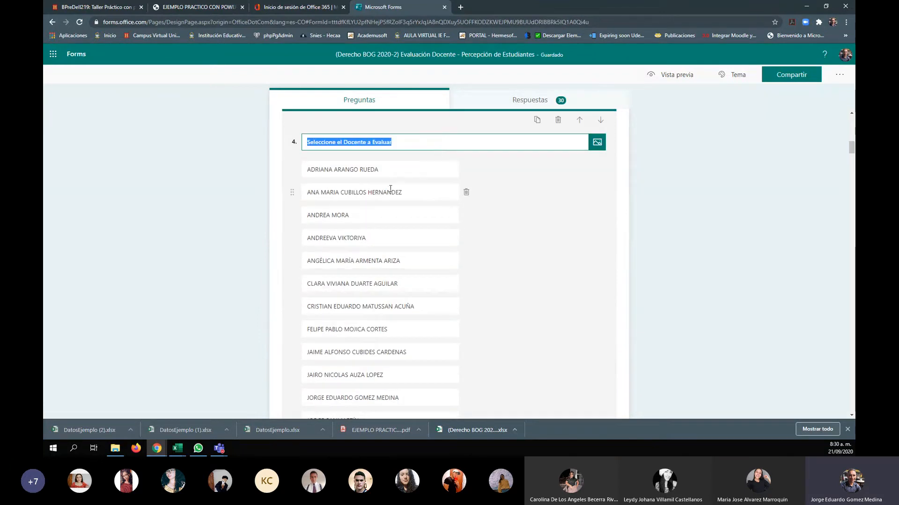
scroll(665, 216, "down", 9)
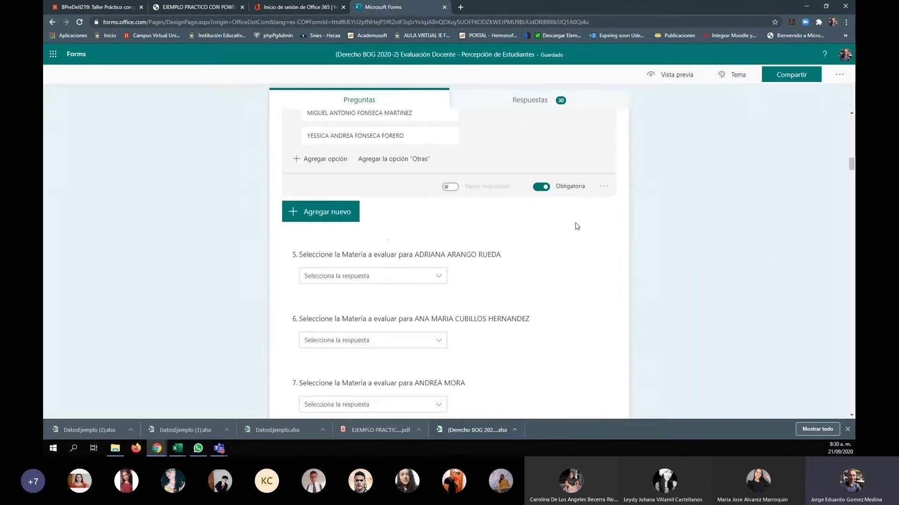
left_click(408, 274)
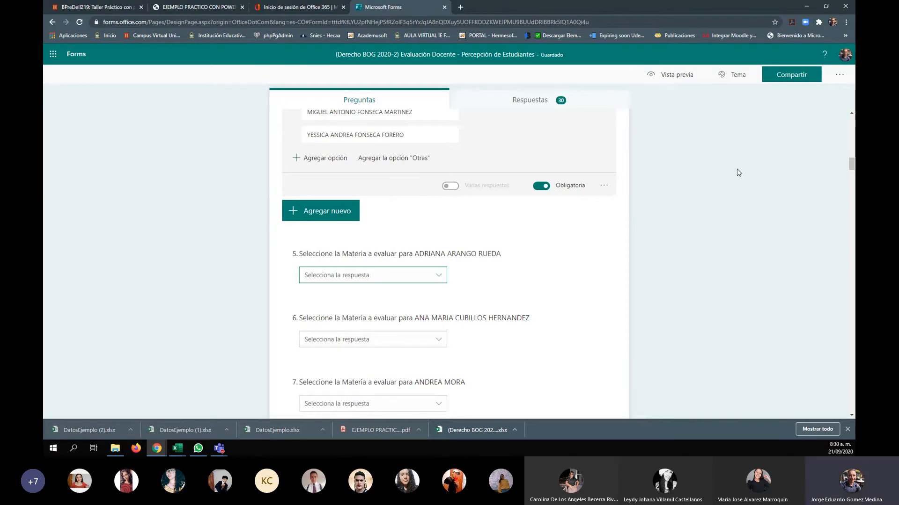
scroll(754, 213, "up", 5)
left_click(748, 266)
scroll(588, 254, "up", 12)
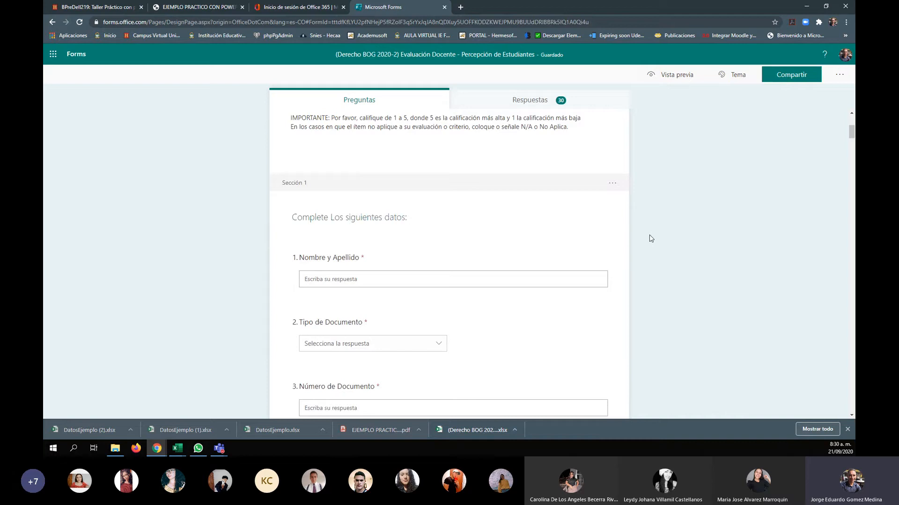
Show the form's responses and examine the breakdowns by document type, evaluated teacher and subject
left_click(525, 101)
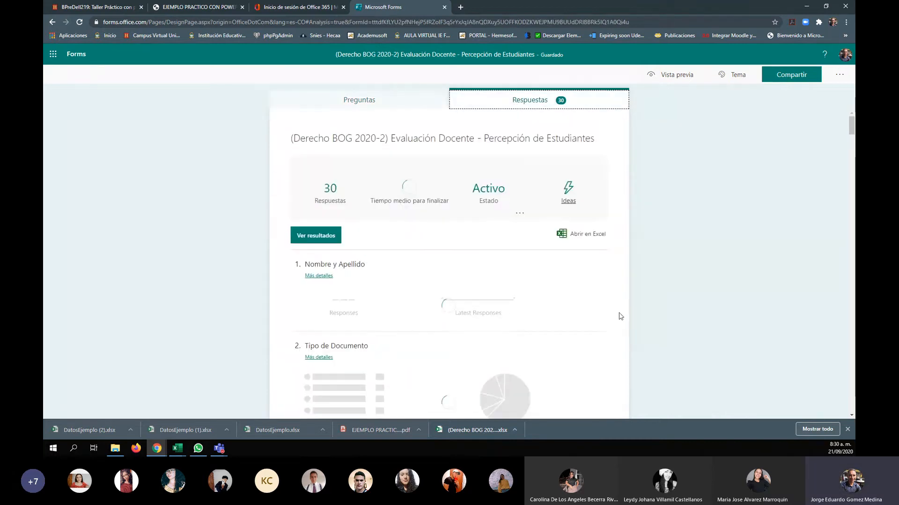
scroll(727, 278, "down", 3)
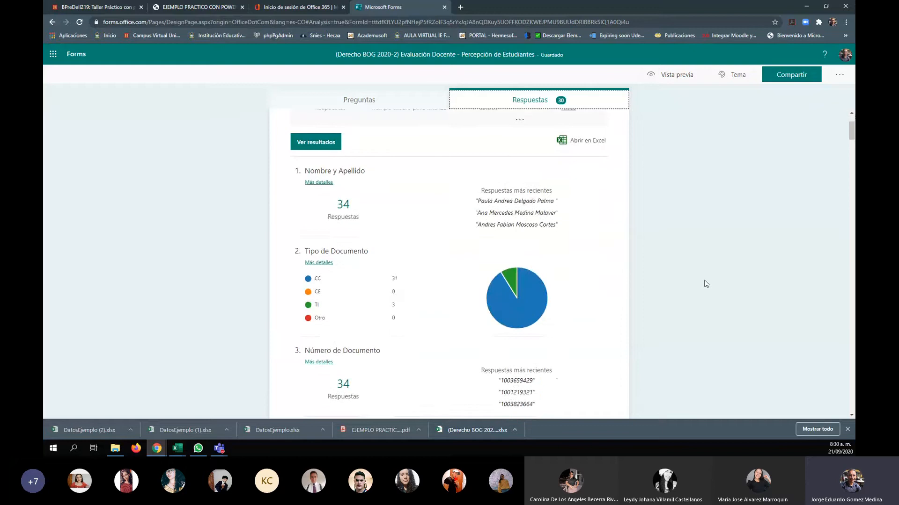
scroll(705, 283, "down", 2)
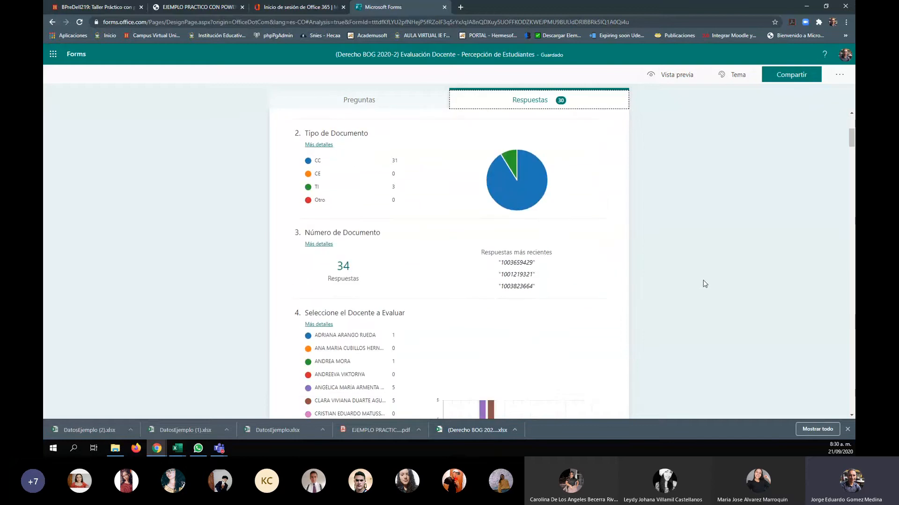
scroll(689, 282, "down", 2)
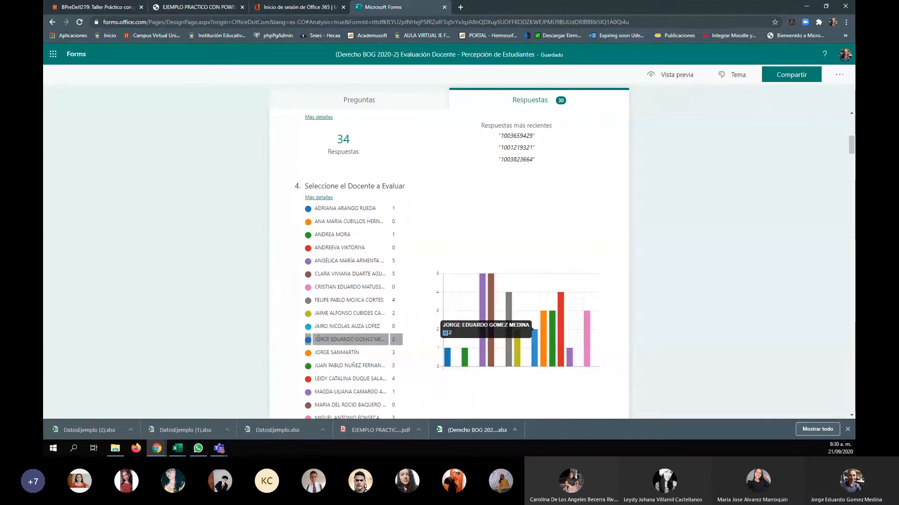
scroll(318, 338, "down", 3)
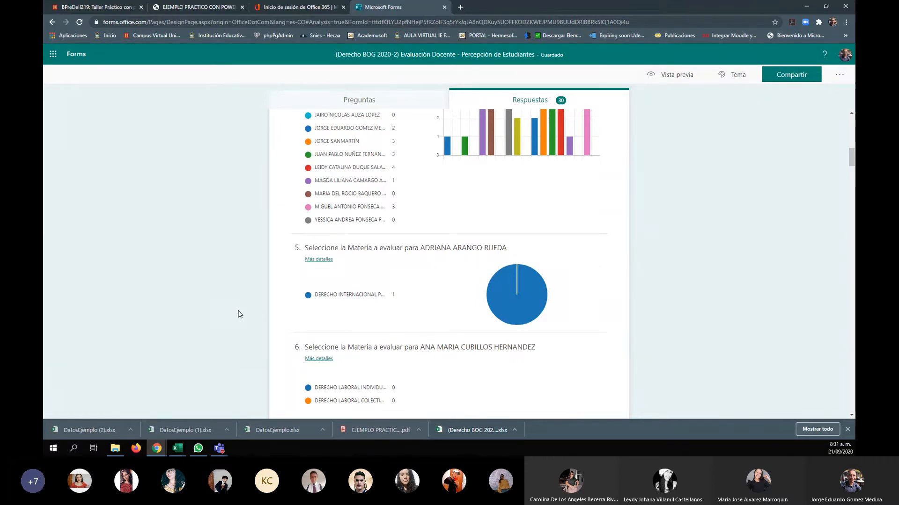
Open the Derecho BOG 2020-2 Evaluación Docente workbook from the EVALUACION DOCENTE 2 BIMESTRE folder in File Explorer
key("alt+Tab")
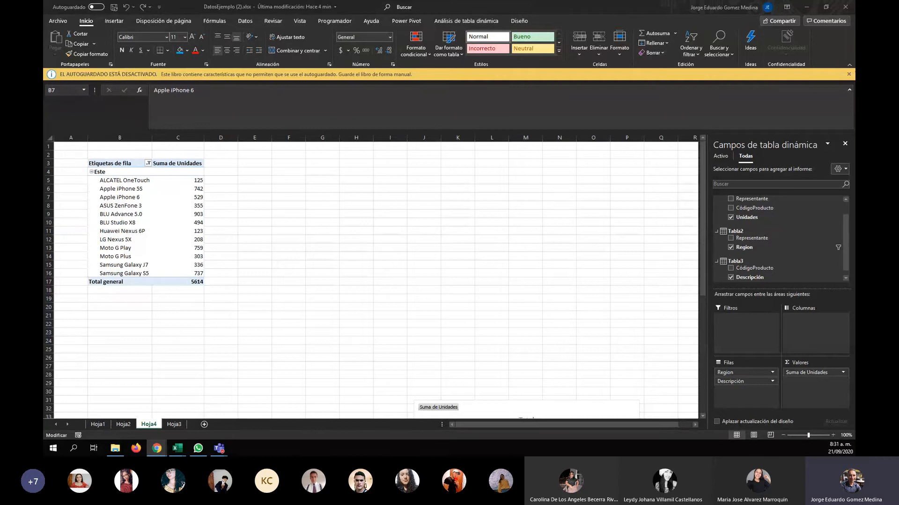
key("alt+Tab")
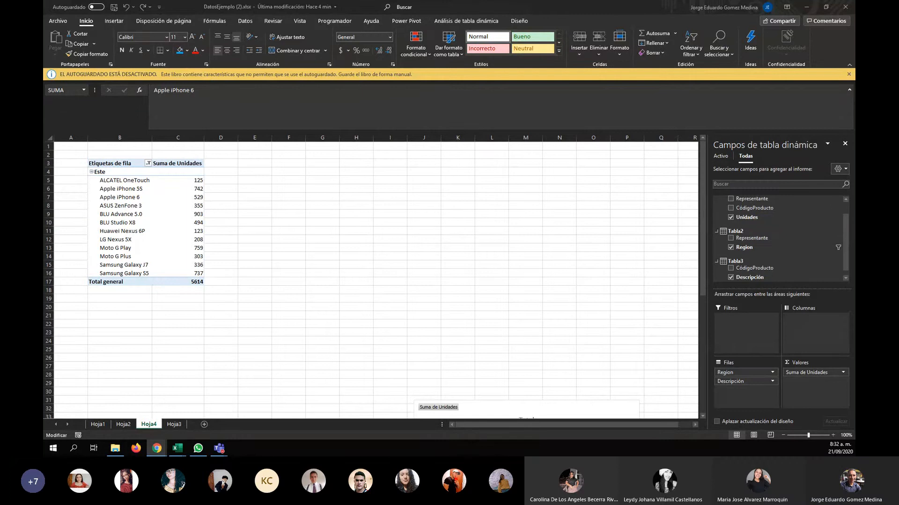
left_click(115, 448)
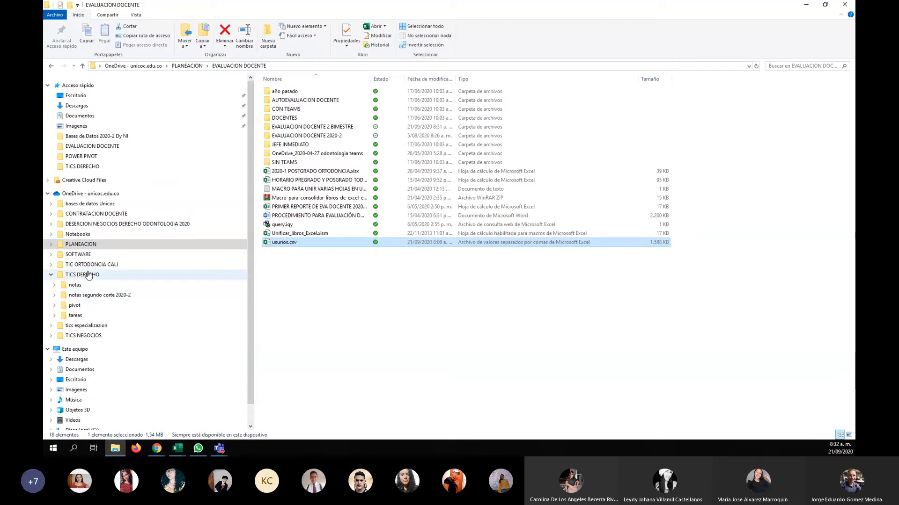
double_click(316, 127)
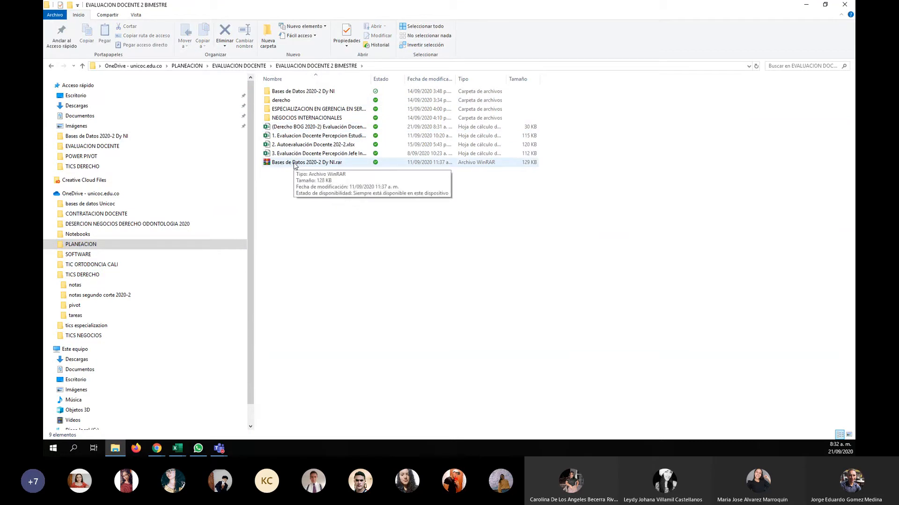
double_click(291, 130)
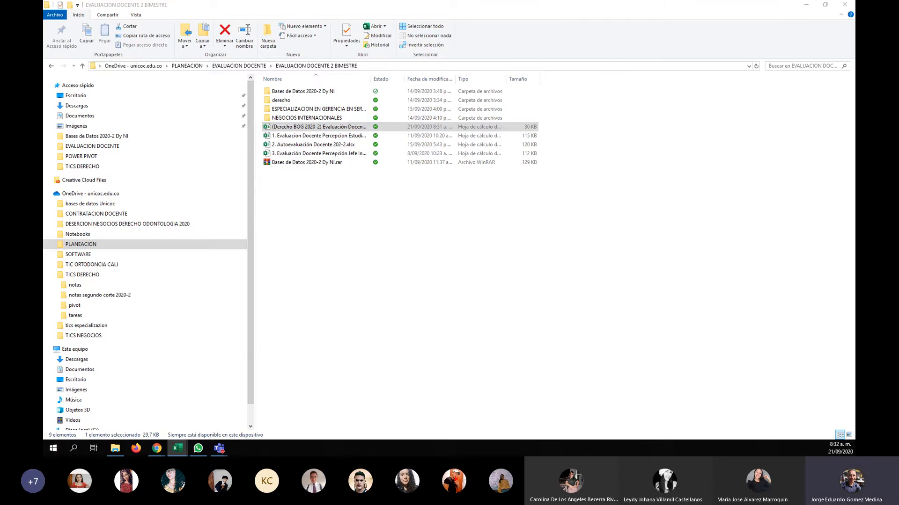
left_click(300, 129)
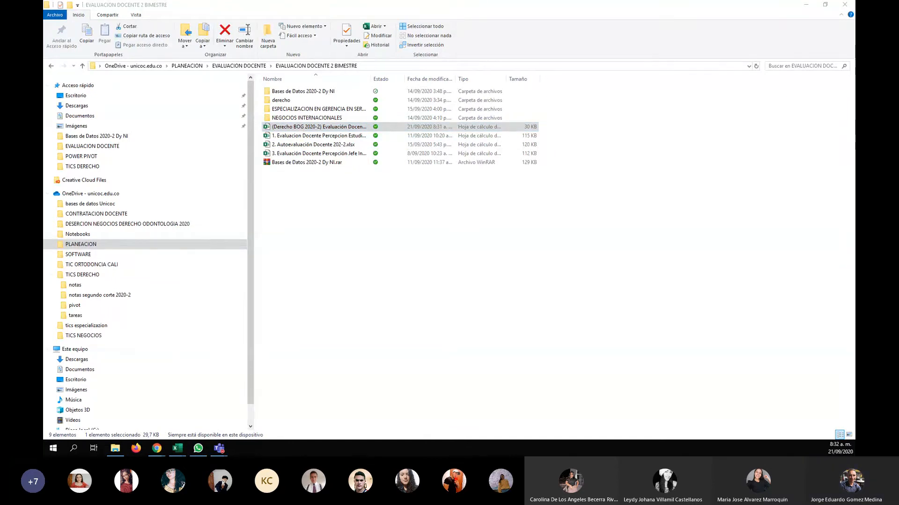
double_click(309, 130)
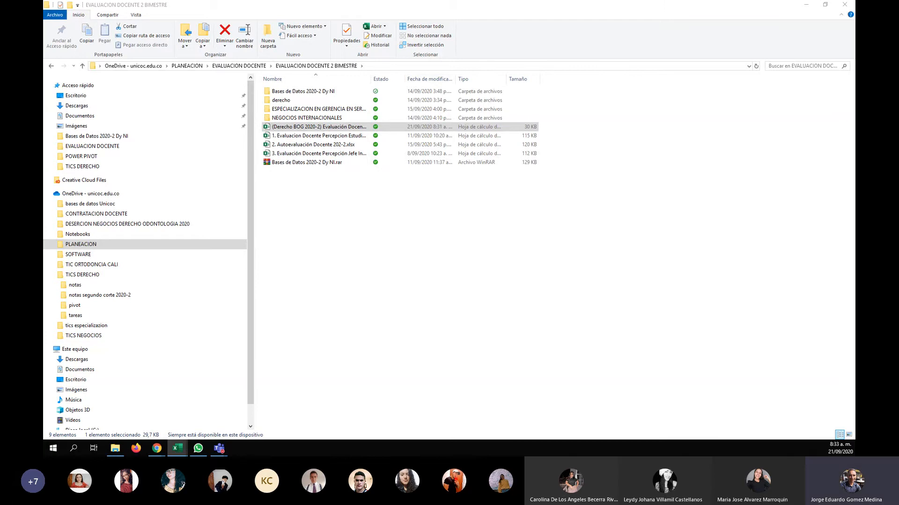
Maximize the TAREA FORMA MANUAL.xlsx window, then bring the teacher evaluation responses workbook to the front
left_click(807, 6)
left_click_drag(44, 252, 460, 1)
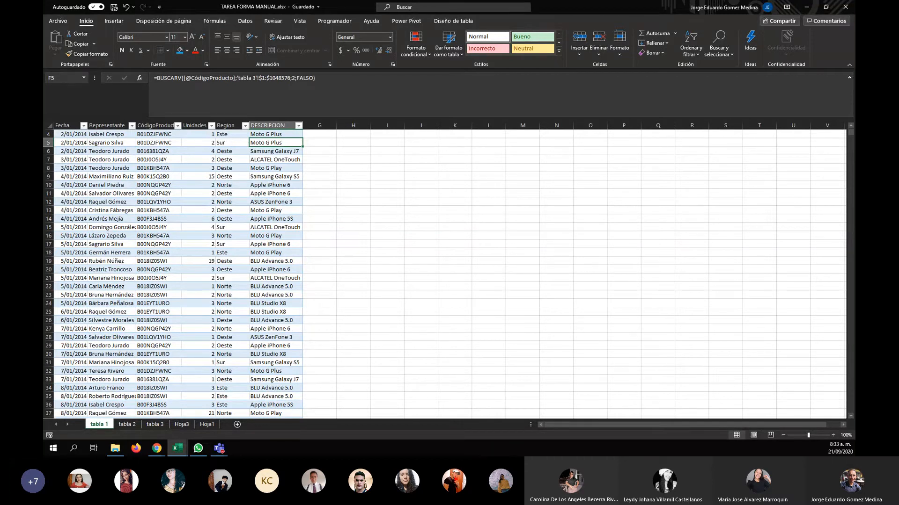
key("alt+Tab")
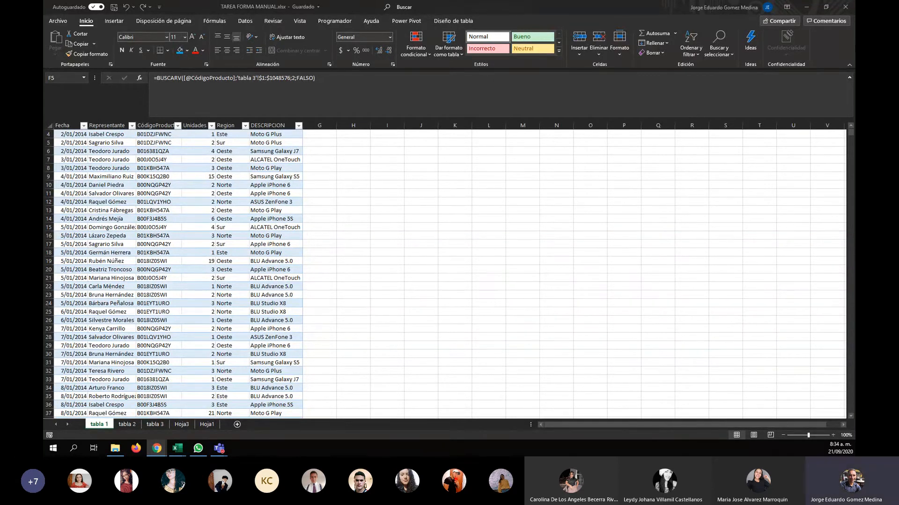
key("alt+Tab")
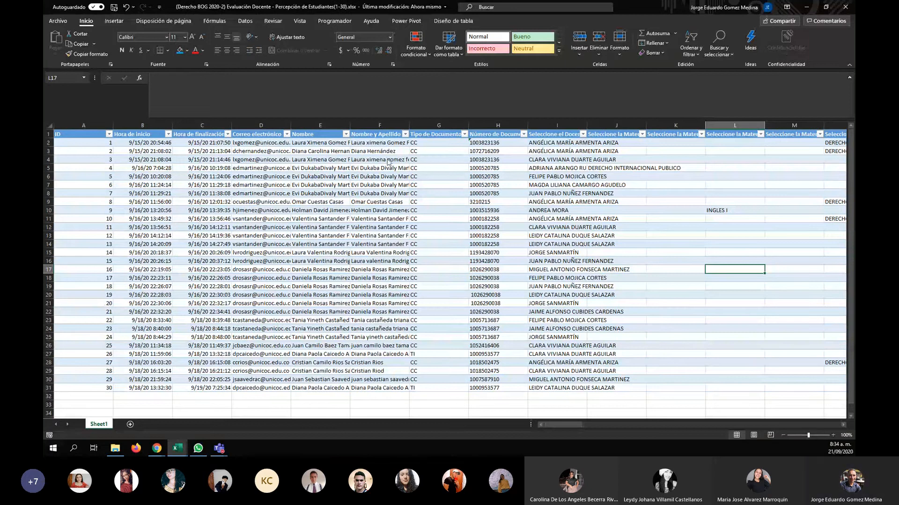
Restore the responses workbook's window and move it away from the TAREA FORMA MANUAL.xlsx sheet
double_click(649, 15)
left_click_drag(649, 14, 855, 14)
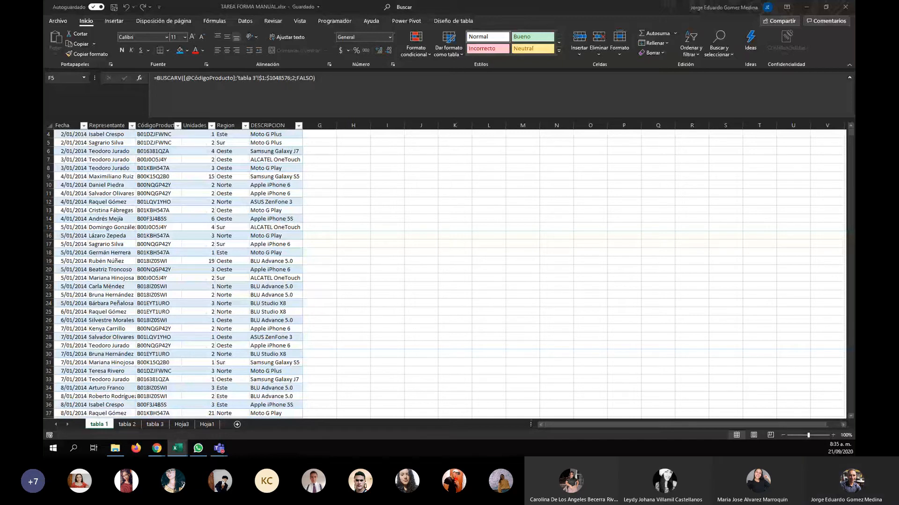
key("alt+Tab")
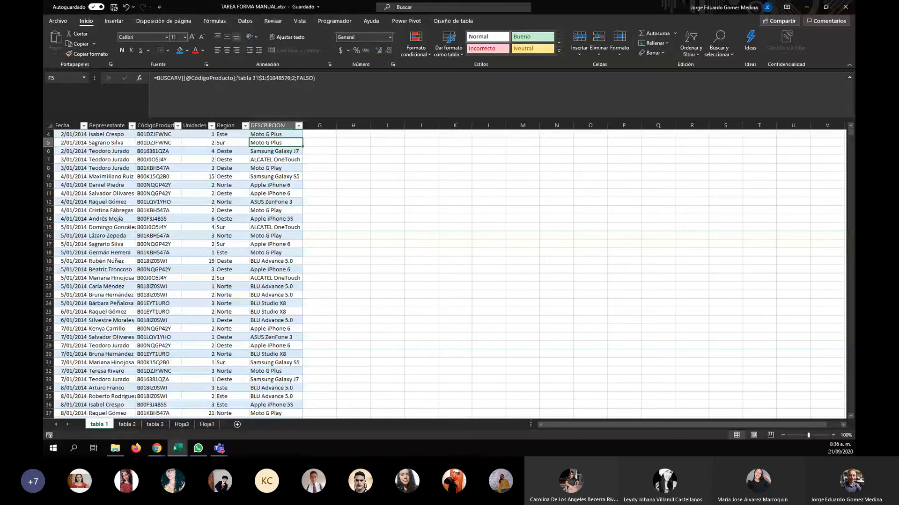
key("alt+Tab")
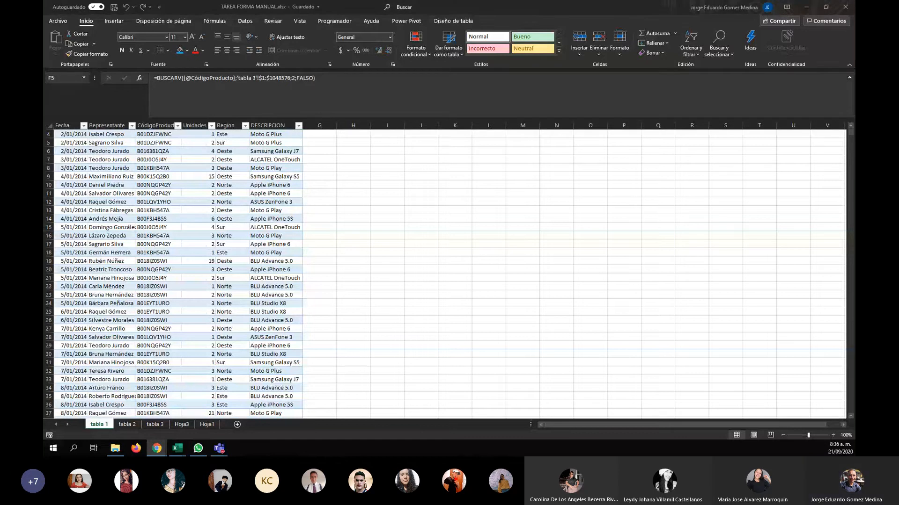
key("alt+Tab")
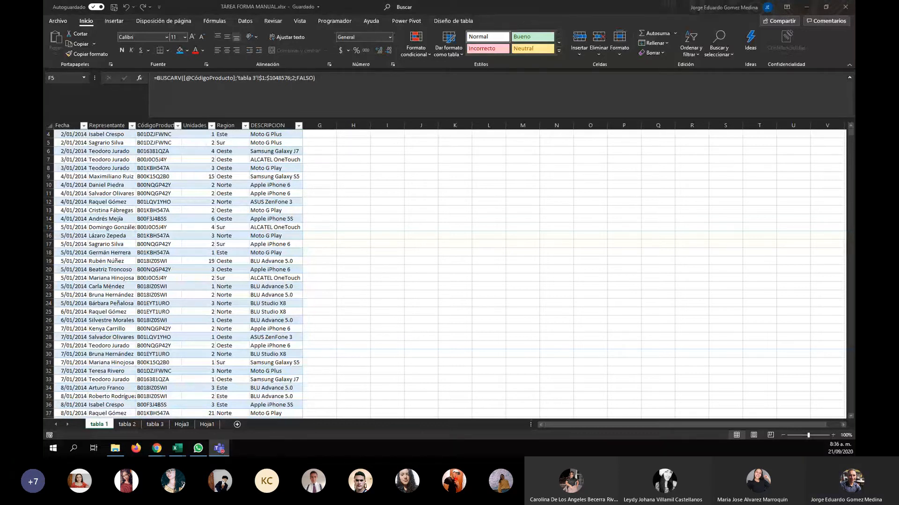
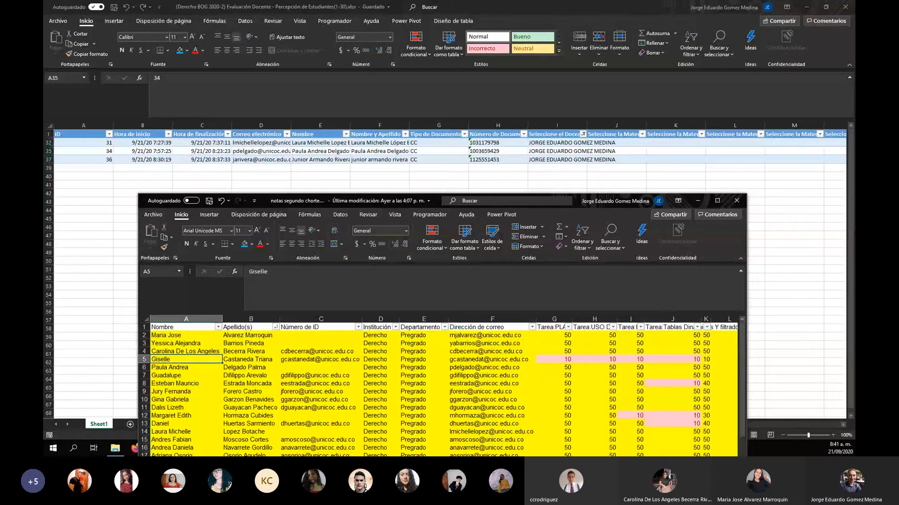
Move the student grades workbook window slightly higher over the filtered evaluation responses
key("ctrl+z")
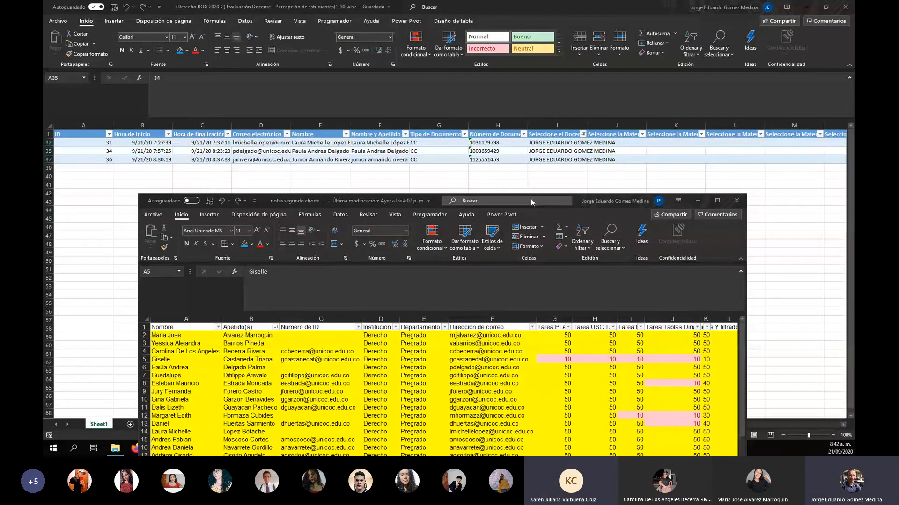
left_click_drag(531, 198, 521, 173)
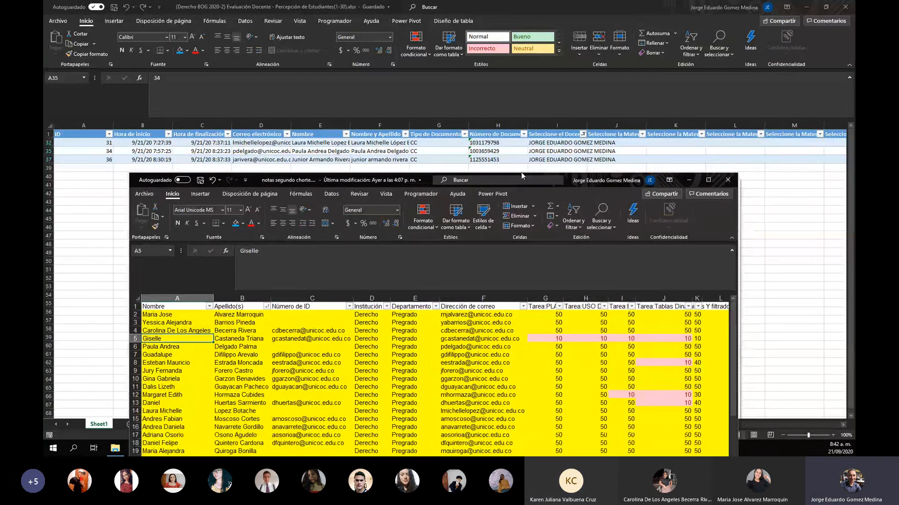
Maximize the student grades workbook and look over the task grades in row 5 and the rest of the Calificaciones sheet
double_click(520, 172)
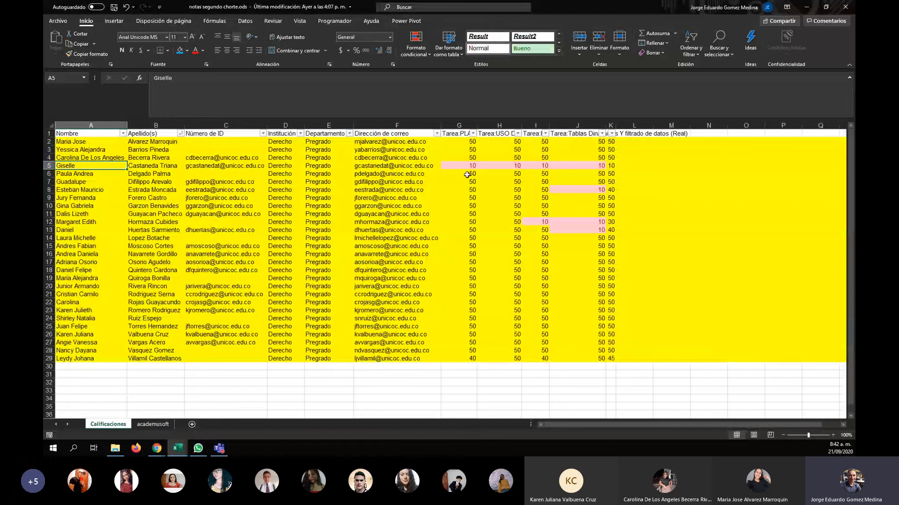
left_click_drag(454, 164, 582, 164)
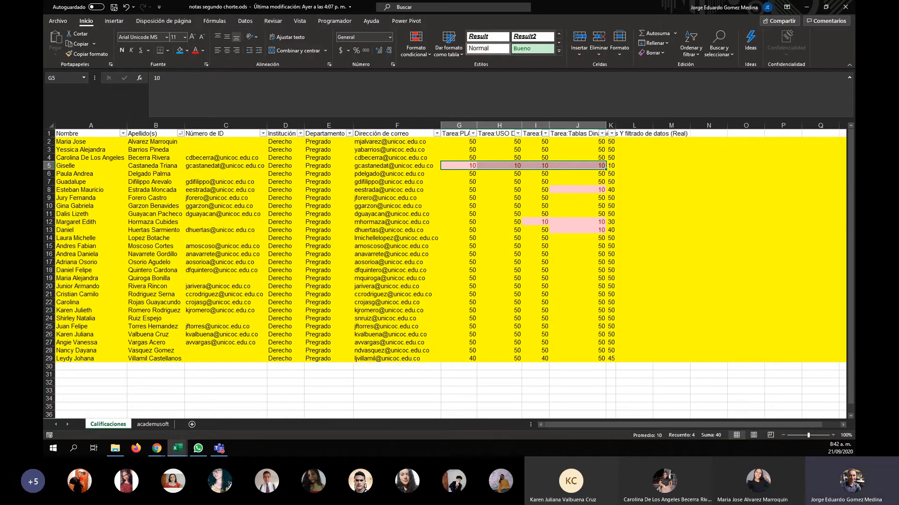
key("alt+Tab")
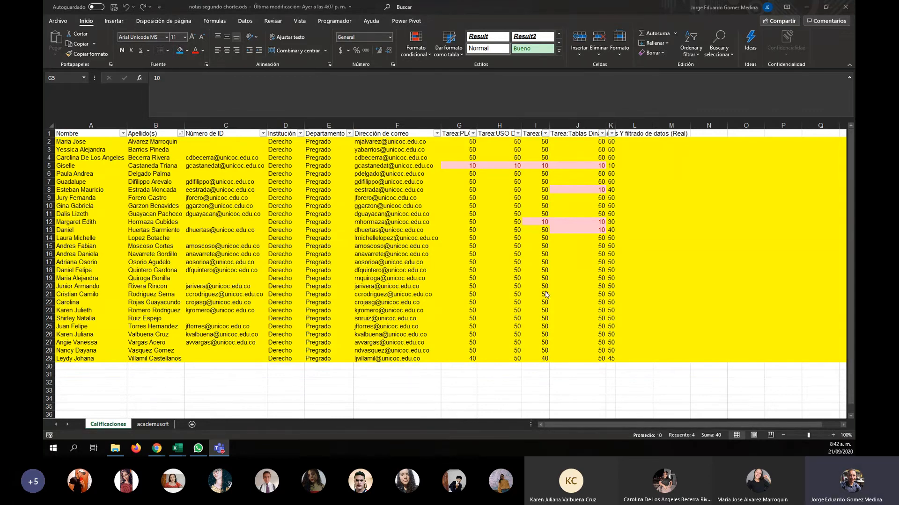
left_click(577, 198)
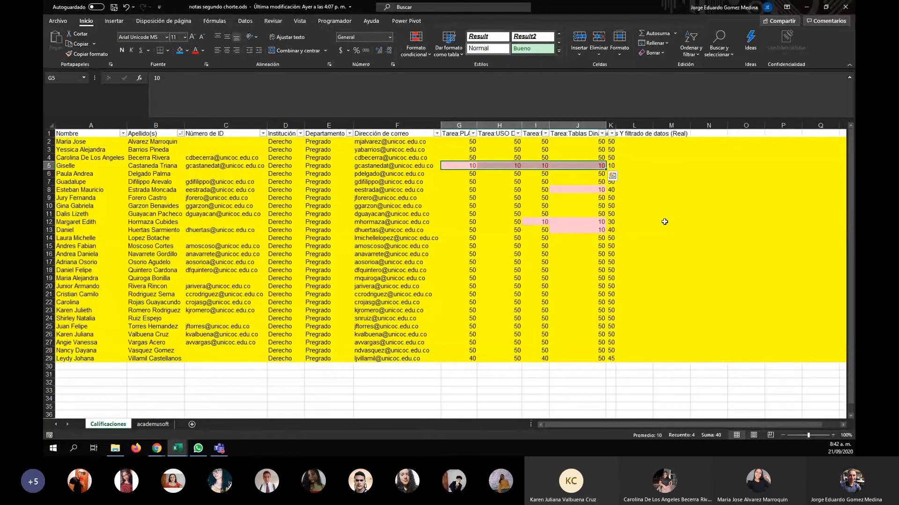
scroll(664, 222, "down", 4)
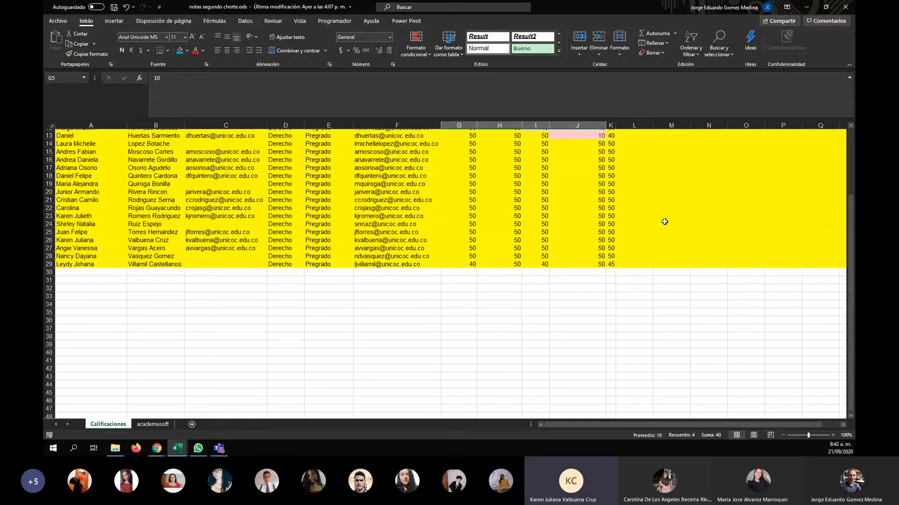
scroll(665, 222, "down", 3)
scroll(669, 222, "up", 7)
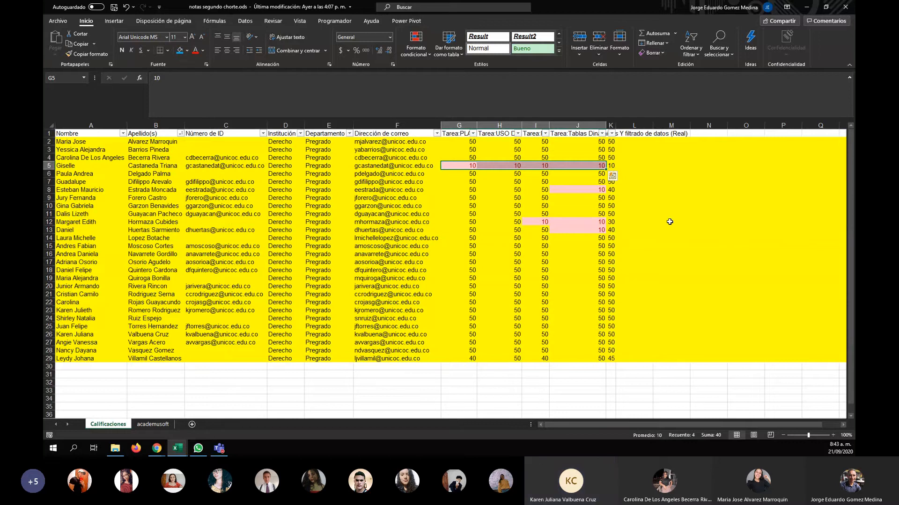
left_click(669, 221)
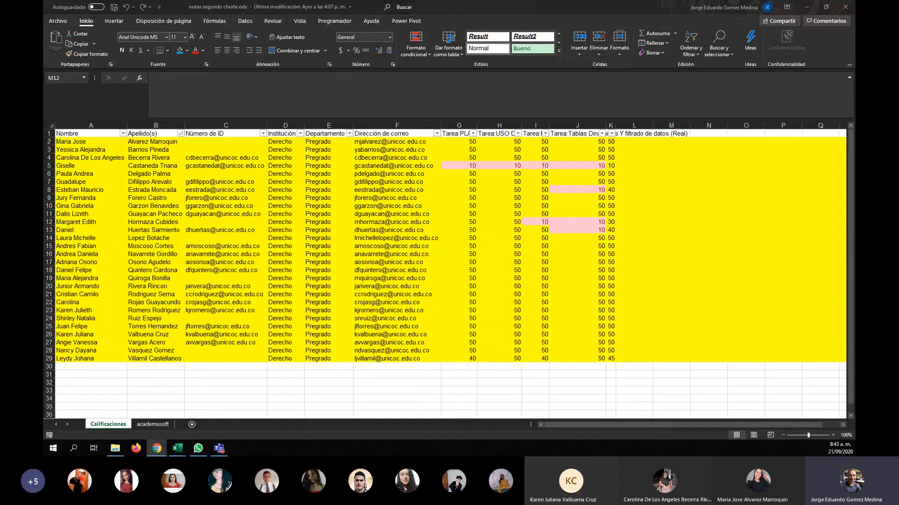
Switch to the teacher evaluation form in Chrome, reload its responses and look through the summaries for each question
left_click(157, 447)
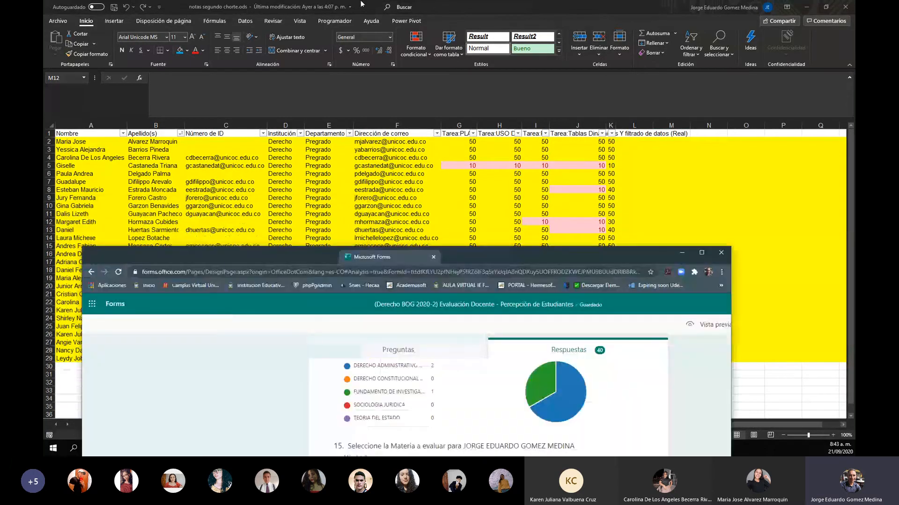
key("F5")
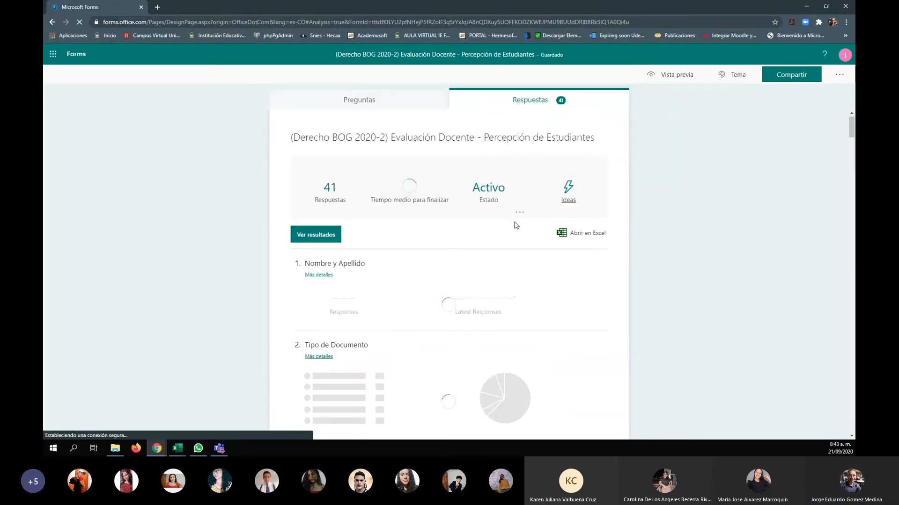
scroll(512, 221, "down", 3)
scroll(515, 225, "down", 12)
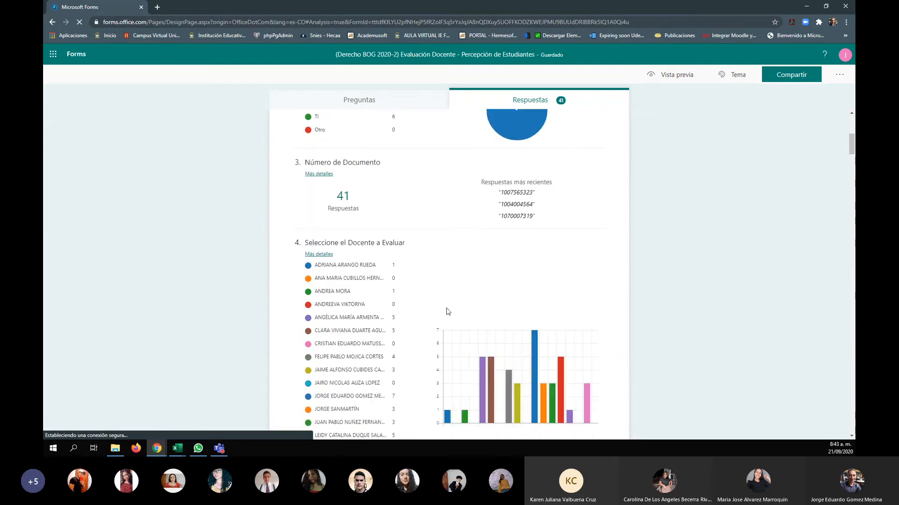
scroll(427, 307, "down", 10)
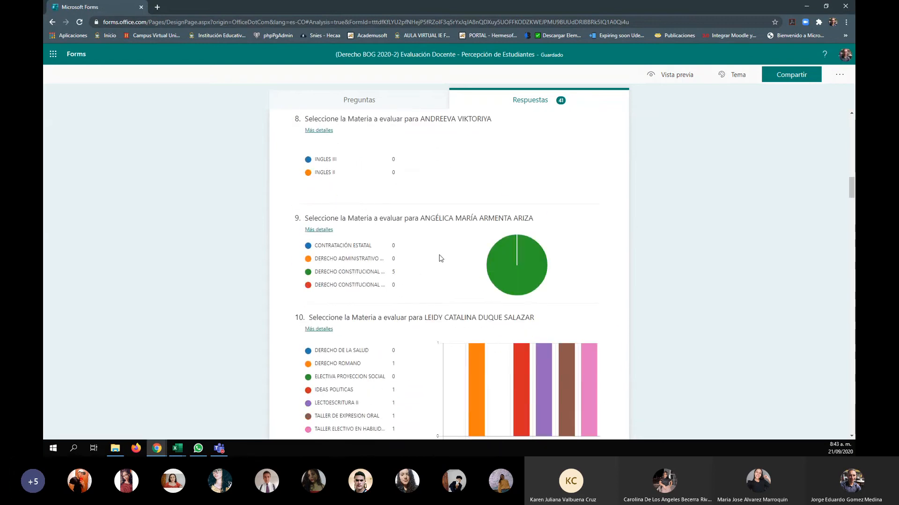
scroll(435, 259, "down", 9)
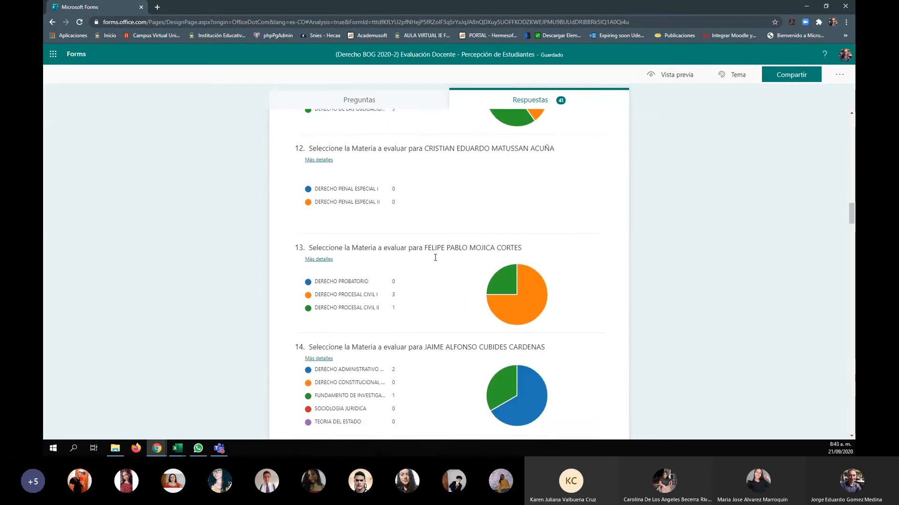
scroll(435, 261, "down", 5)
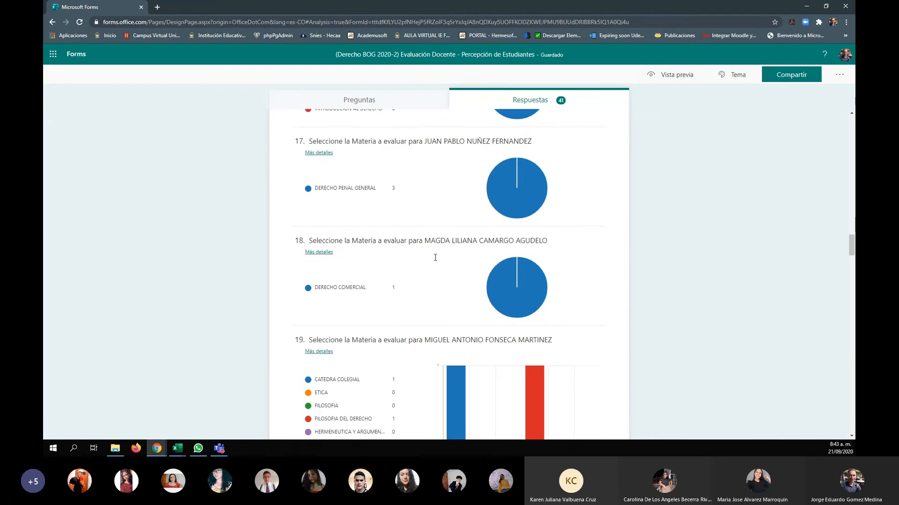
scroll(435, 257, "down", 6)
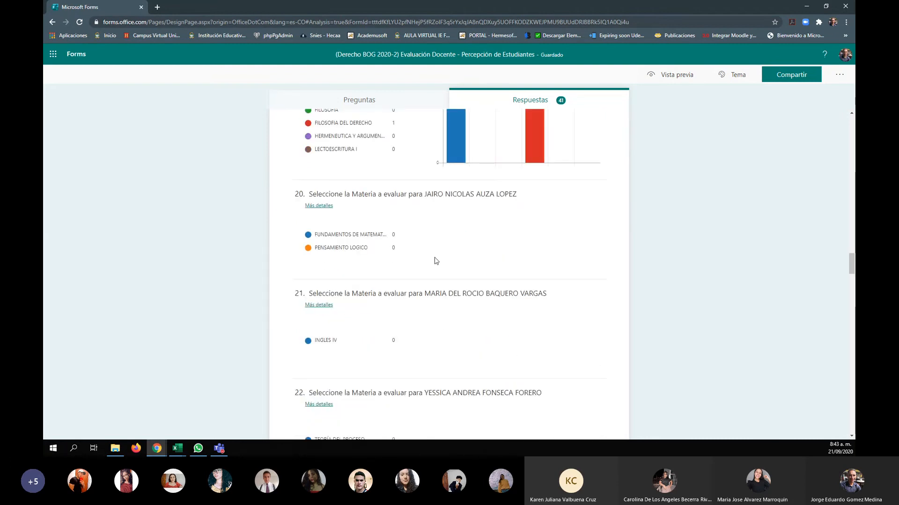
scroll(435, 261, "down", 4)
scroll(435, 261, "down", 10)
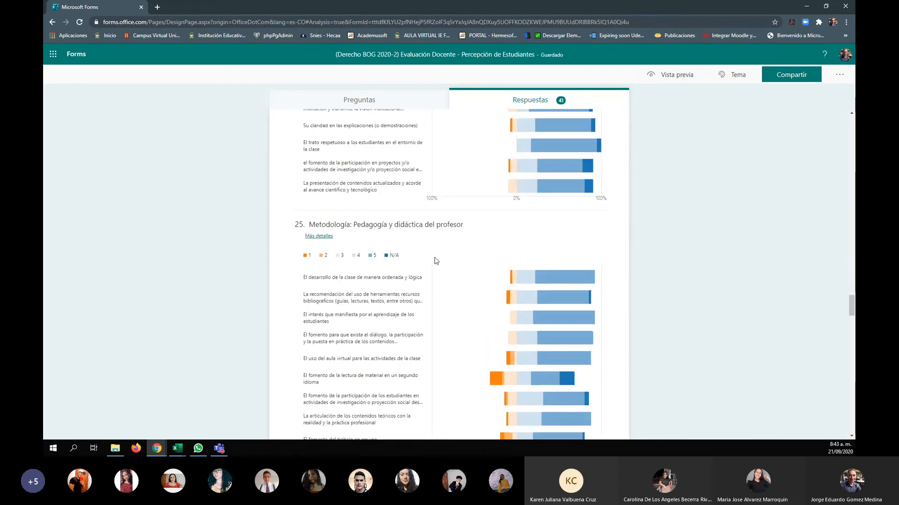
scroll(435, 261, "up", 3)
scroll(435, 260, "up", 10)
scroll(436, 261, "up", 10)
scroll(436, 261, "up", 3)
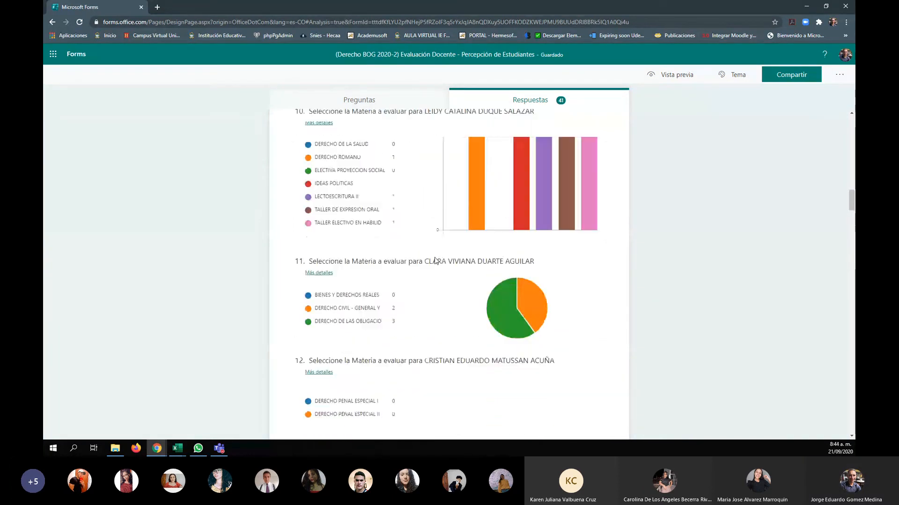
scroll(435, 260, "up", 12)
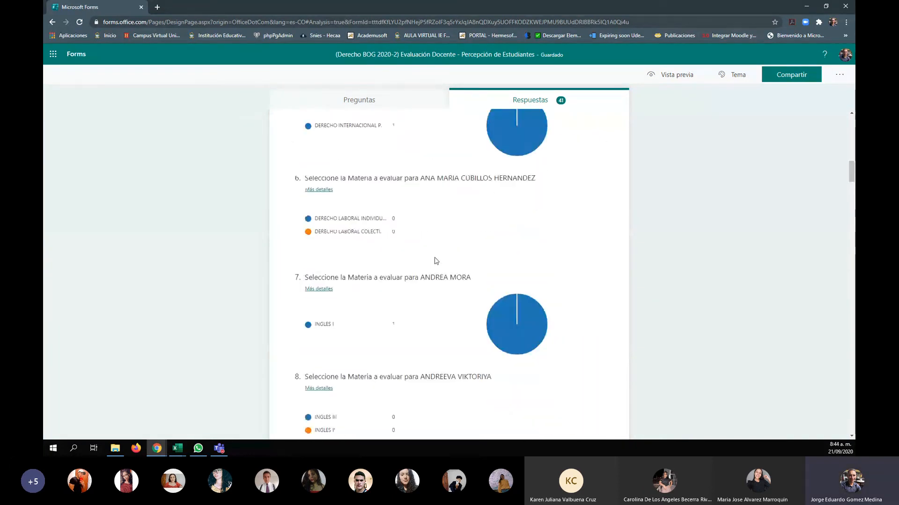
scroll(435, 260, "up", 10)
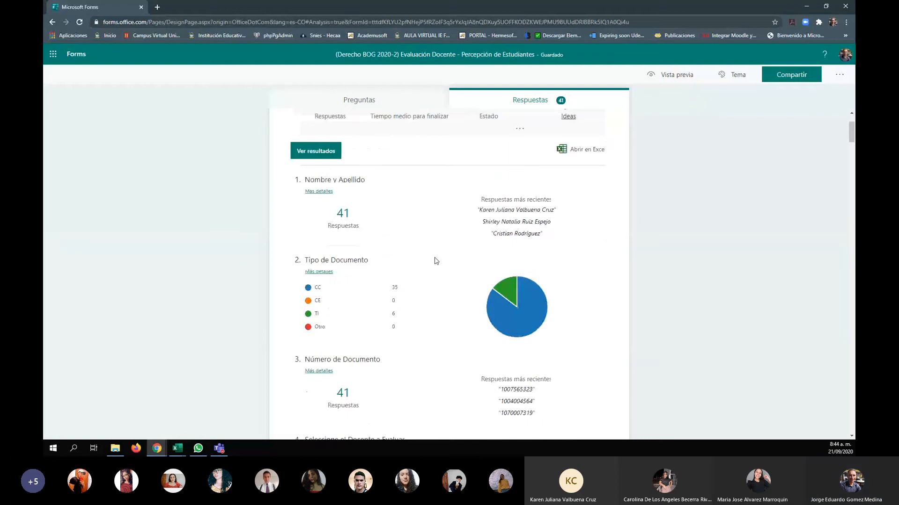
Open the detailed responses to question 15, the subject evaluated for the ELECTIVA TICS teacher
scroll(435, 261, "down", 10)
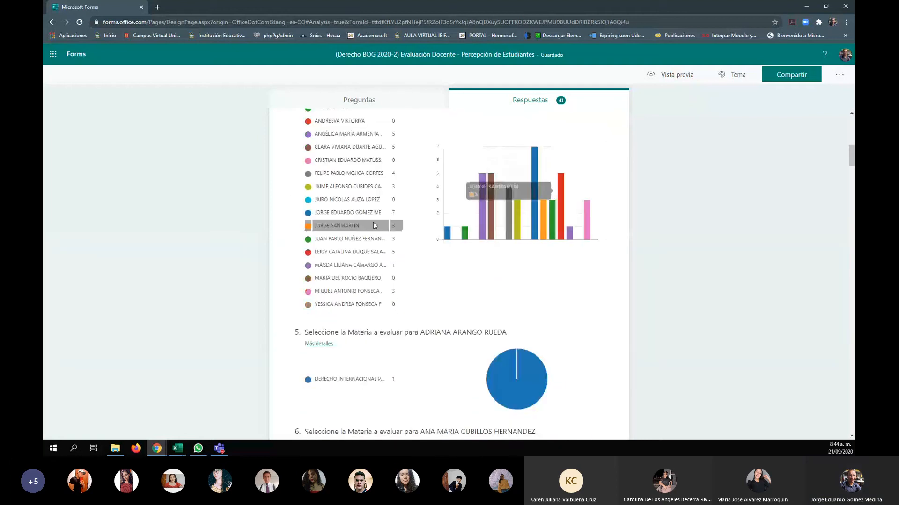
scroll(389, 297, "down", 7)
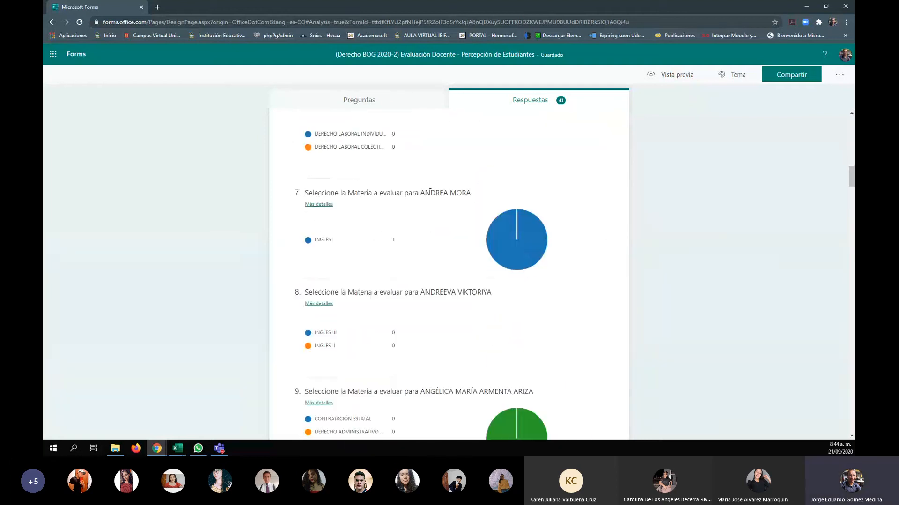
scroll(416, 215, "down", 8)
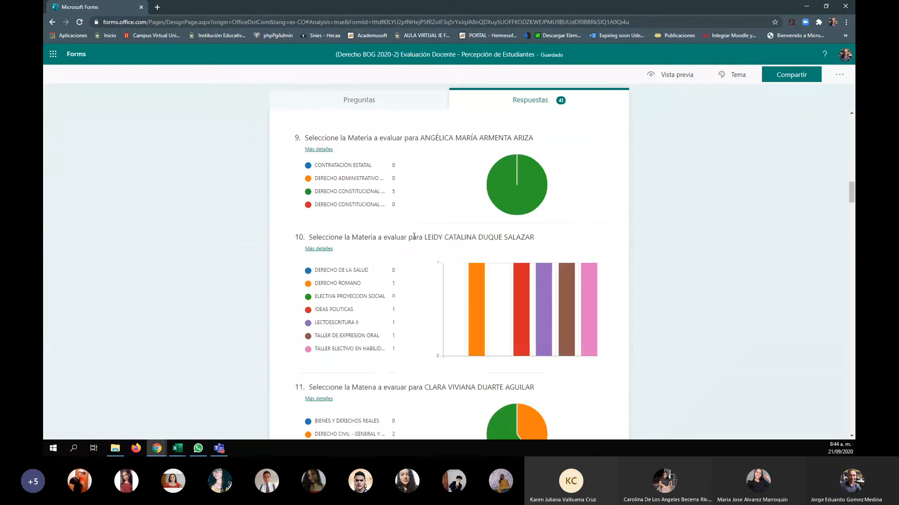
scroll(414, 241, "down", 8)
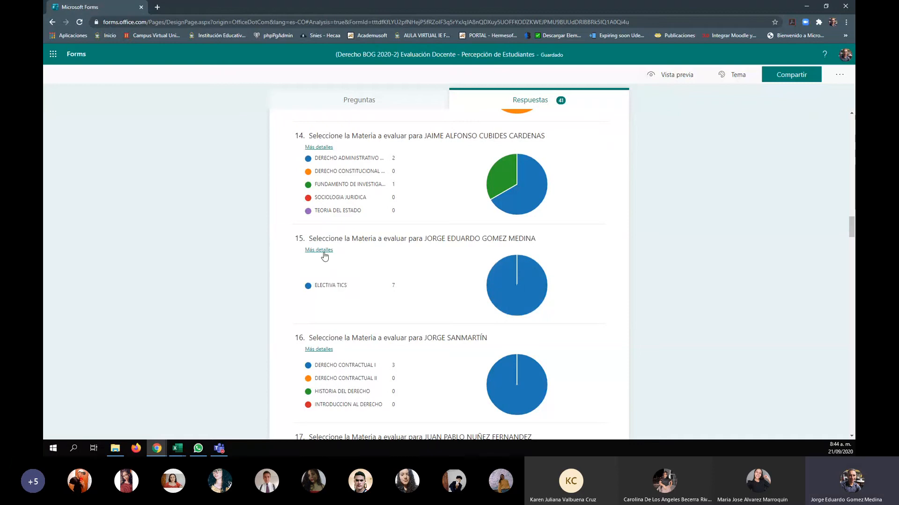
left_click(322, 253)
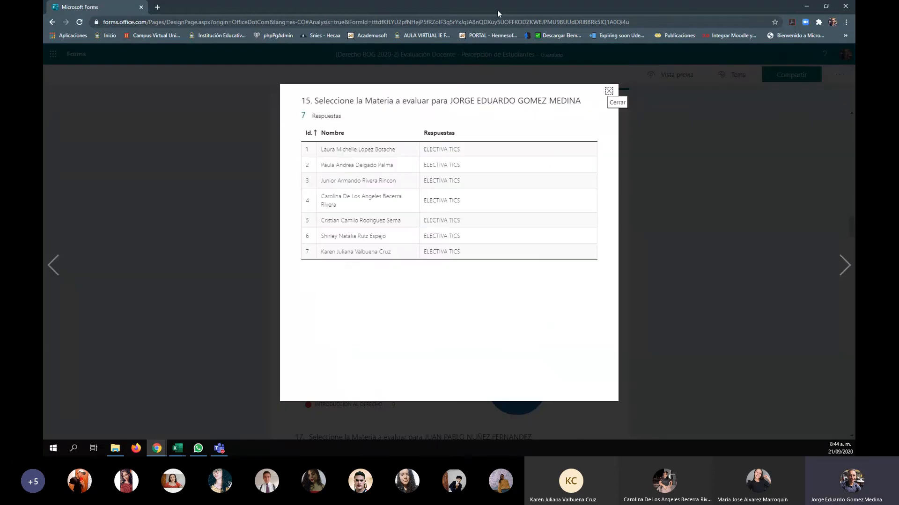
Restore the Forms browser window and move it down, almost completely clear of the student grades sheet
left_click_drag(497, 10, 422, 22)
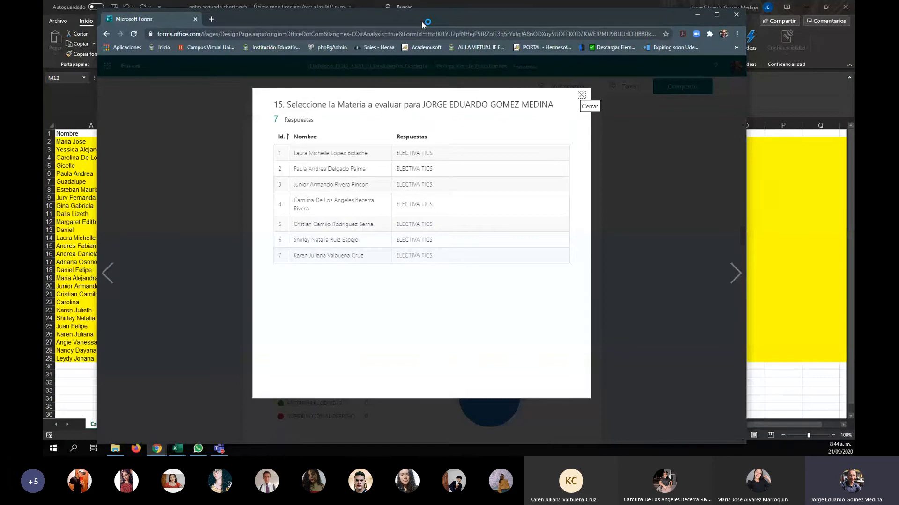
left_click_drag(422, 22, 441, 128)
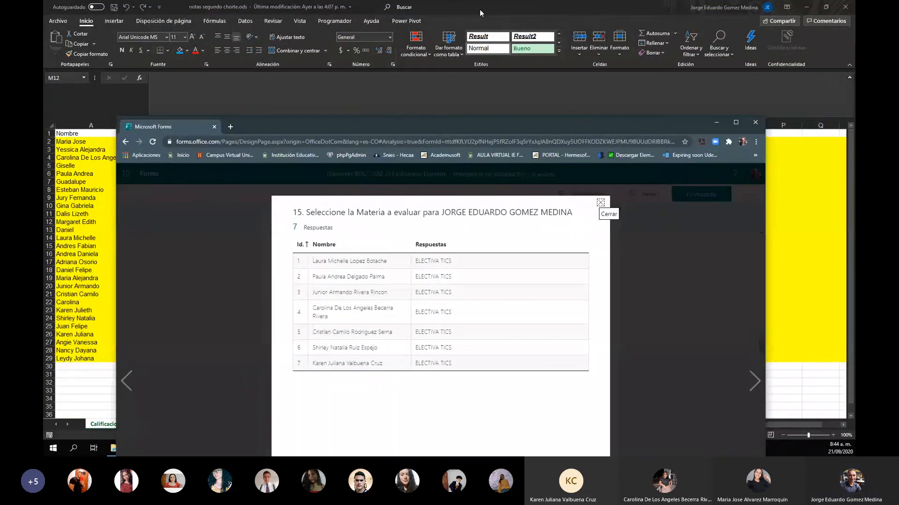
left_click_drag(437, 124, 480, 340)
Mark the student in row 14 of the grades sheet with EVALUACION LISTA in cell L14, correcting the spelling
left_click(243, 235)
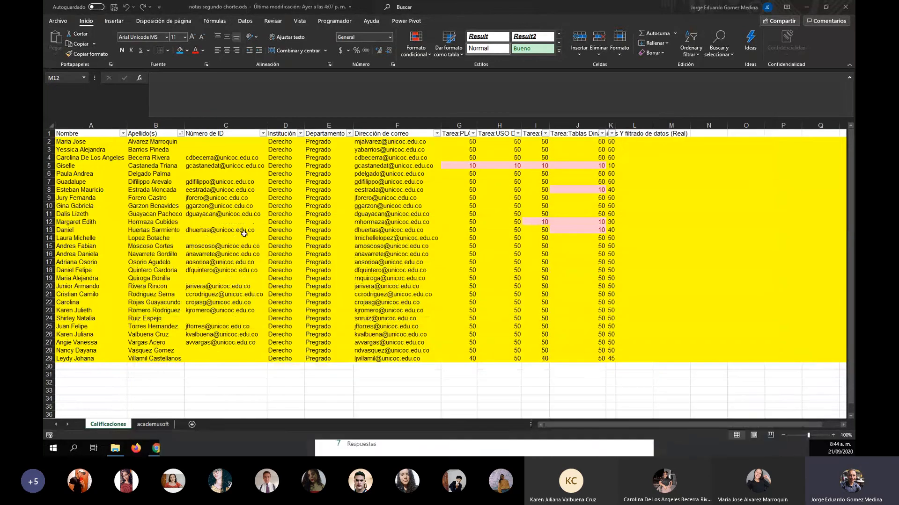
left_click_drag(330, 238, 403, 239)
left_click(536, 239)
left_click(646, 239)
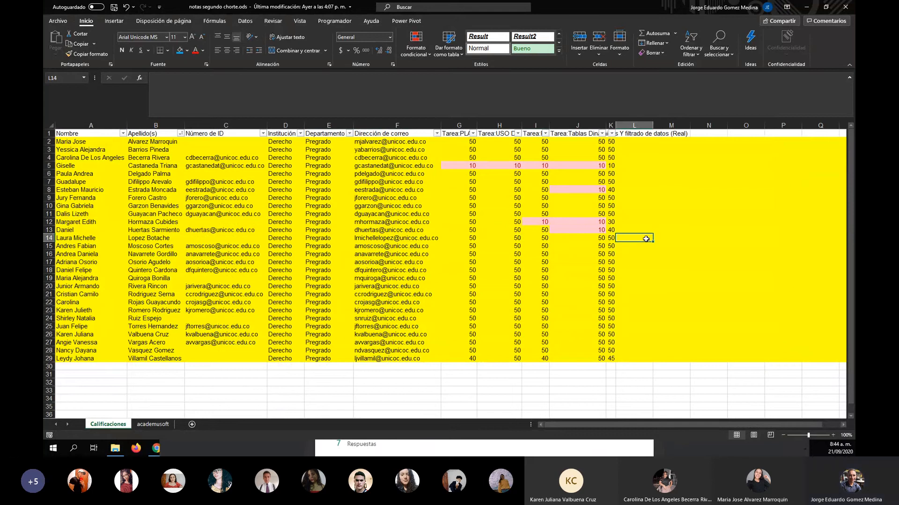
type("EVALAUACION LISTA")
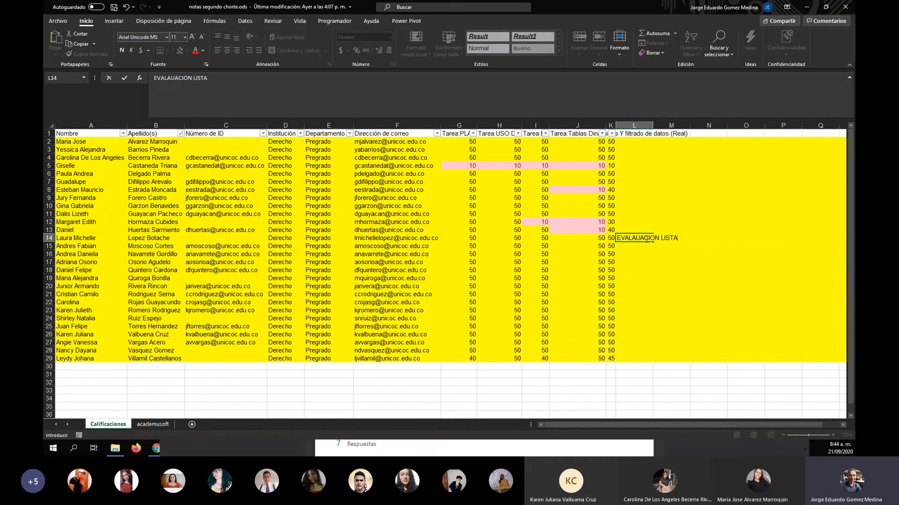
key("Return")
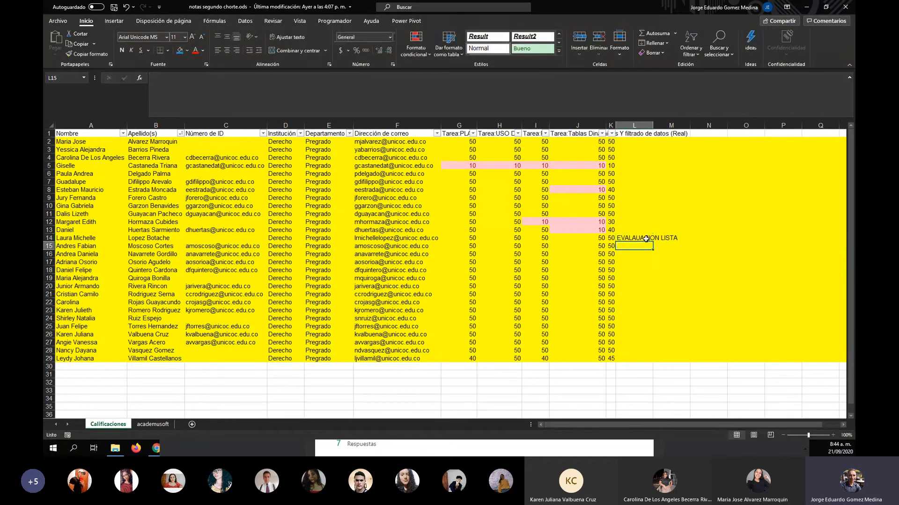
left_click(646, 239)
type("E")
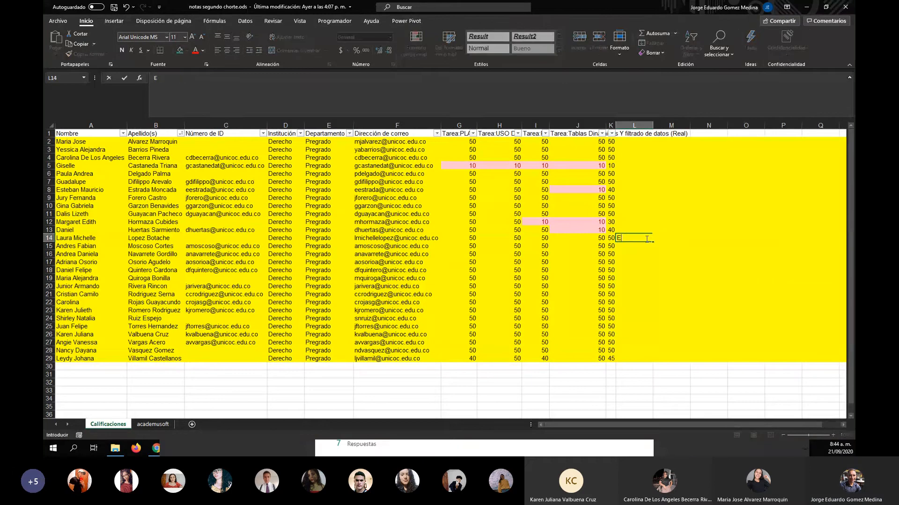
type("VALUACION")
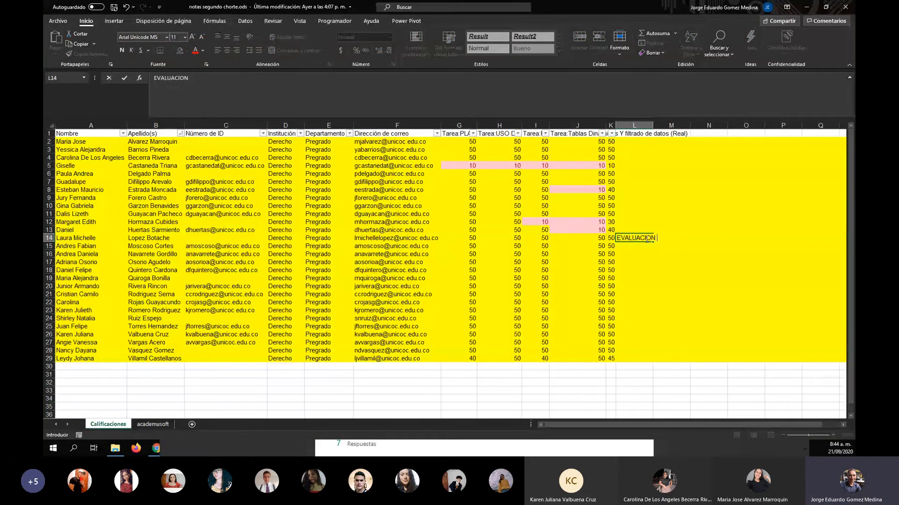
type(" LISTA")
key("Return")
Copy the EVALUACION LISTA mark from cell L14, then bring the Forms window forward and move it down to uncover the student list
left_click(647, 239)
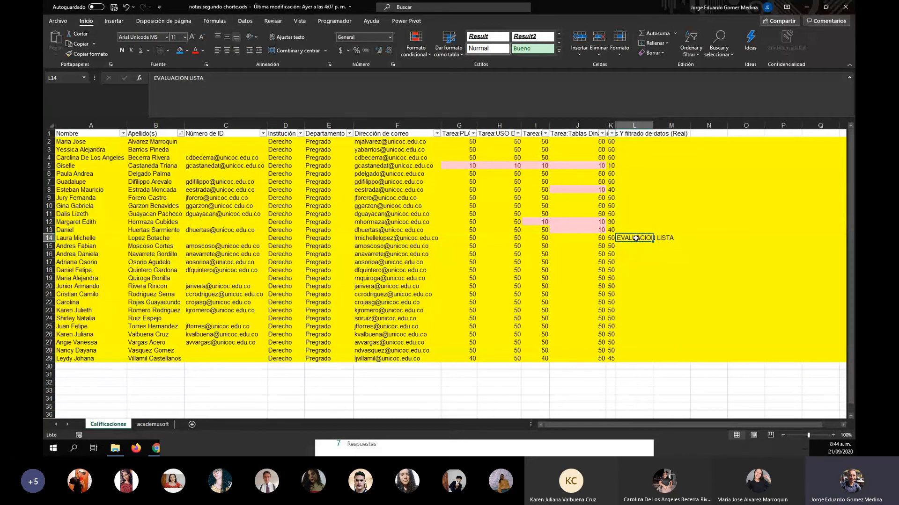
key("ctrl+c")
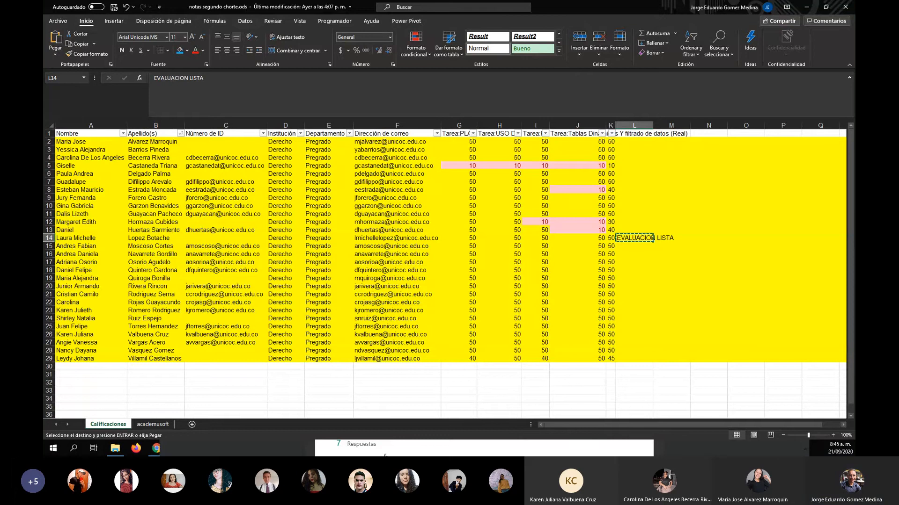
left_click(384, 454)
left_click_drag(466, 110, 459, 320)
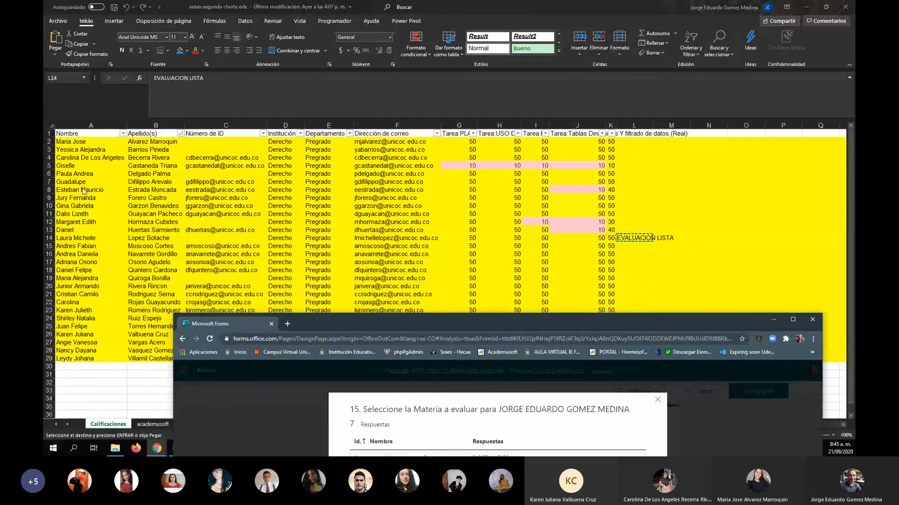
Paste the EVALUACION LISTA mark into cell L6 for the student in row 6
left_click(265, 174)
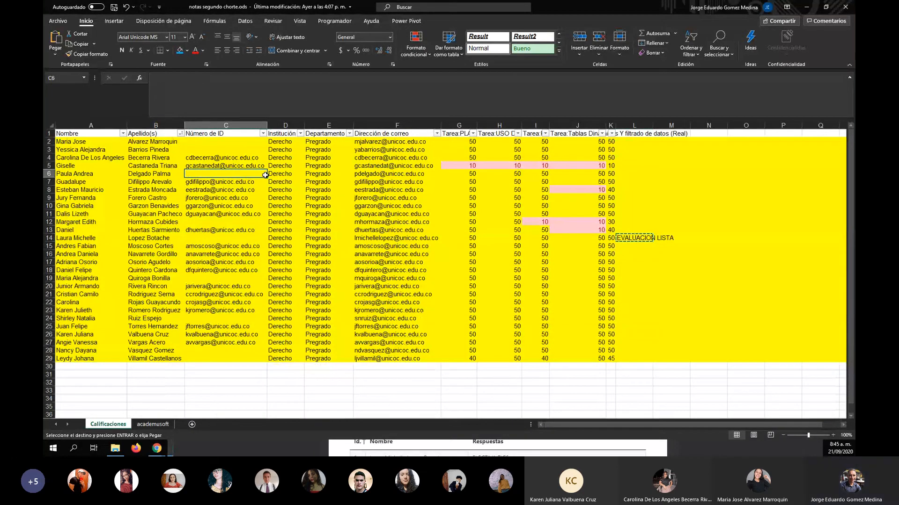
key("Right")
key("Right")
key("Right")
key("Right")
key("Right")
key("Right")
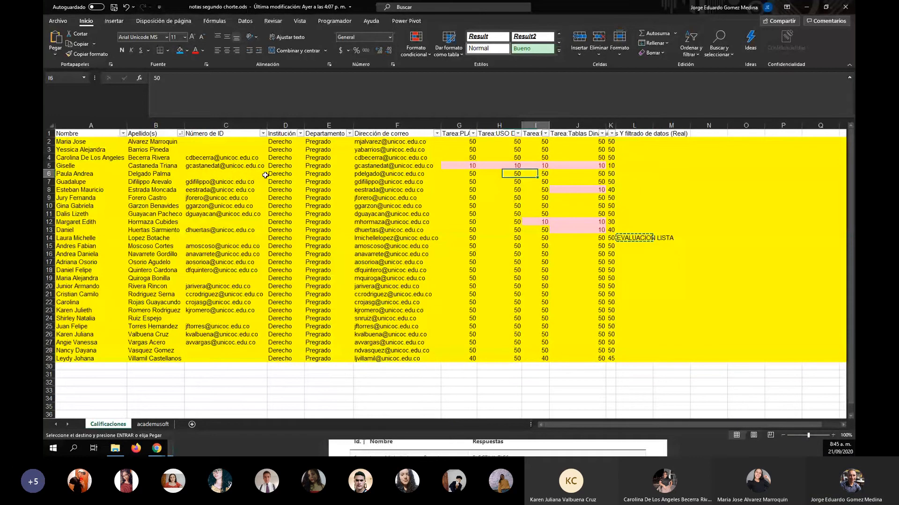
key("Right")
key("Right")
key("Right")
key("ctrl+v")
Check the next respondent in the form and mark the matching student in row 21 with EVALUACION LISTA in cell L21
key("alt+Tab")
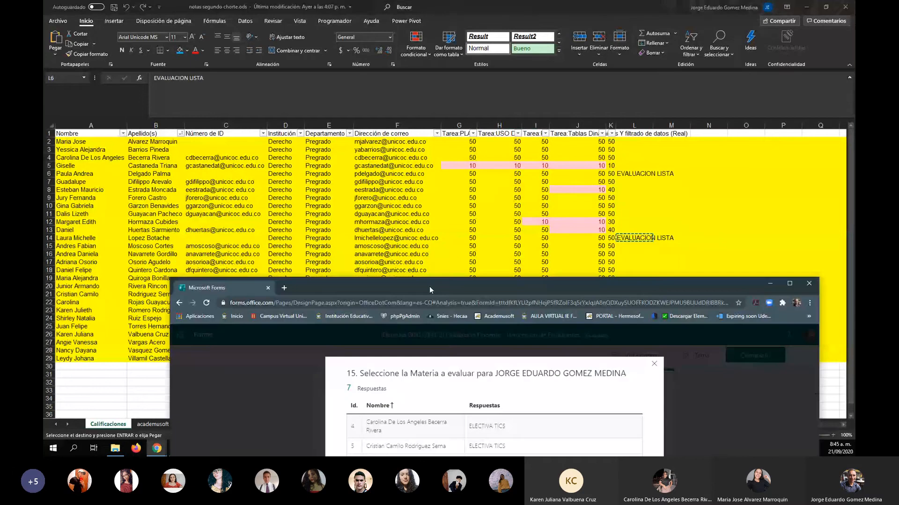
key("alt+Tab")
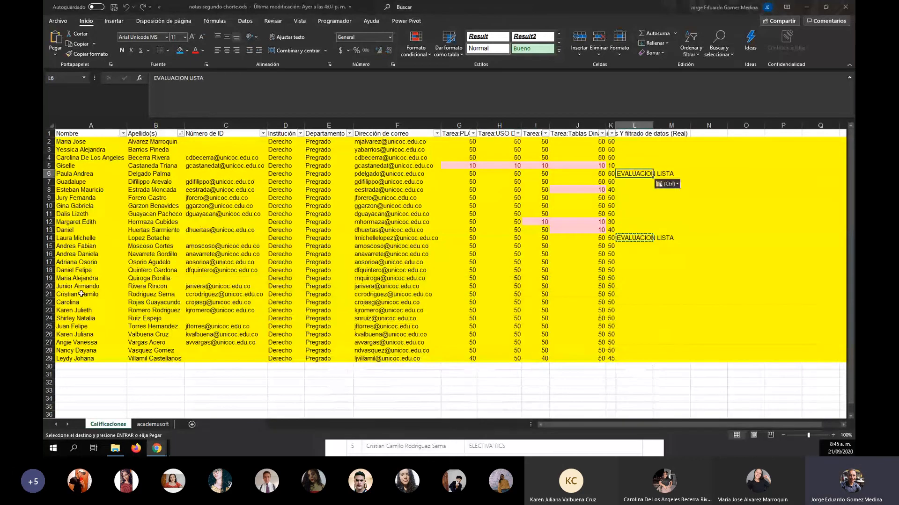
left_click(82, 294)
key("Right")
key("Right")
key("Right")
key("Right")
key("Right")
key("Right")
key("Right")
key("Right")
key("Right")
key("Right")
key("Right")
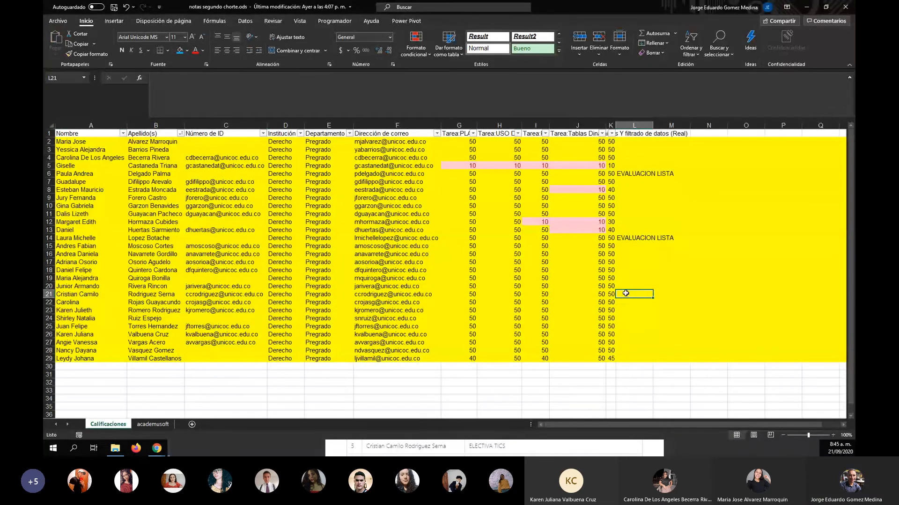
type("E")
key("Return")
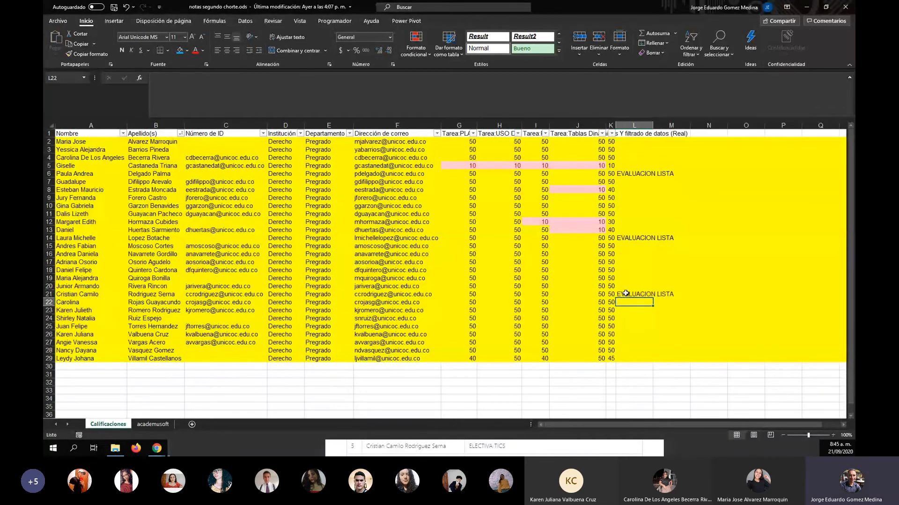
Consult the form's respondent list again and mark the student in row 20 with EVALUACION LISTA in cell L20
left_click(392, 446)
left_click_drag(439, 288, 419, 334)
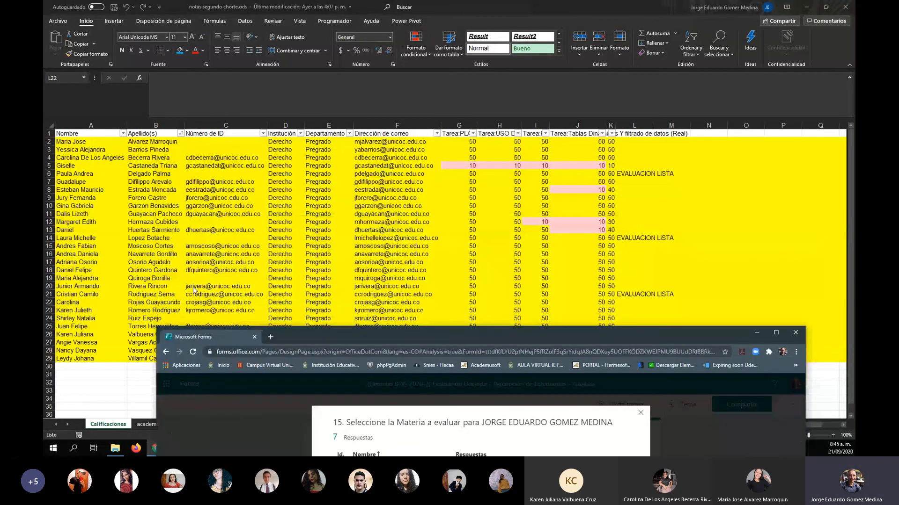
left_click(90, 286)
key("Right")
key("Right")
key("Right")
key("Right")
key("Right")
key("Right")
key("Right")
key("Right")
key("Right")
key("Right")
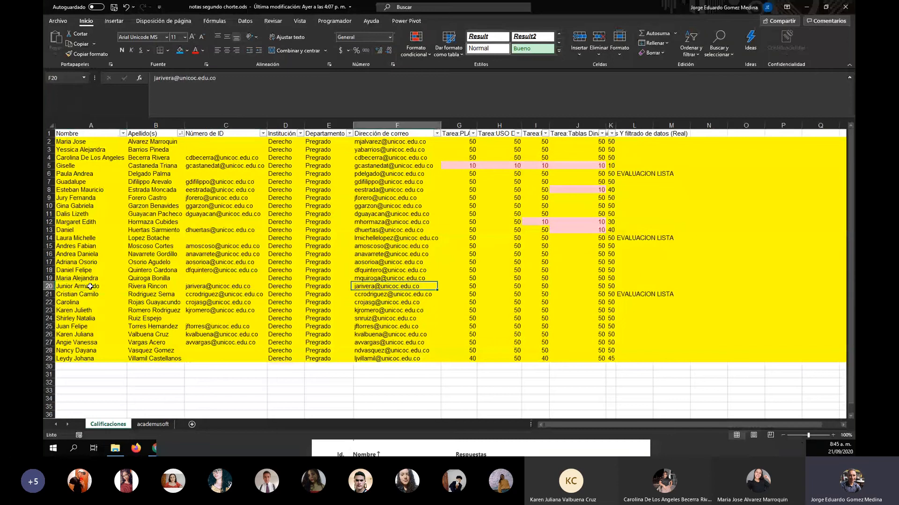
key("Right")
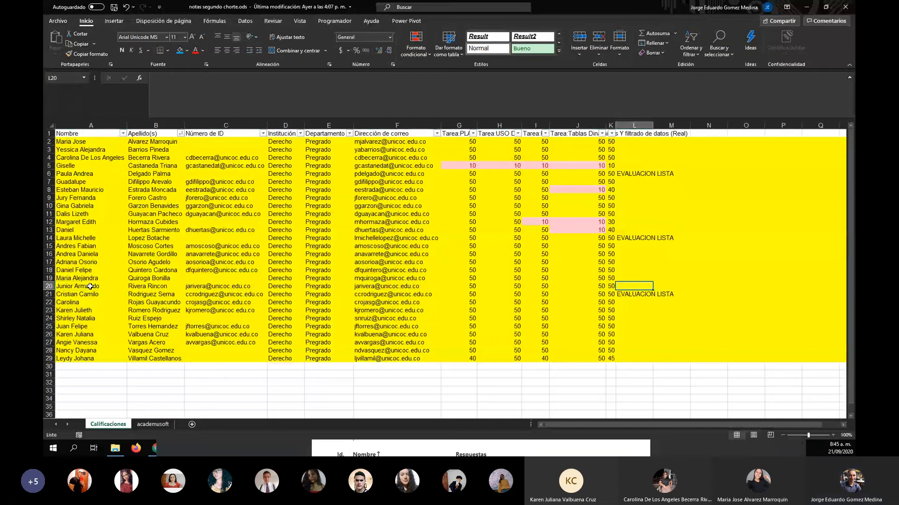
type("EVALUACION LISTA")
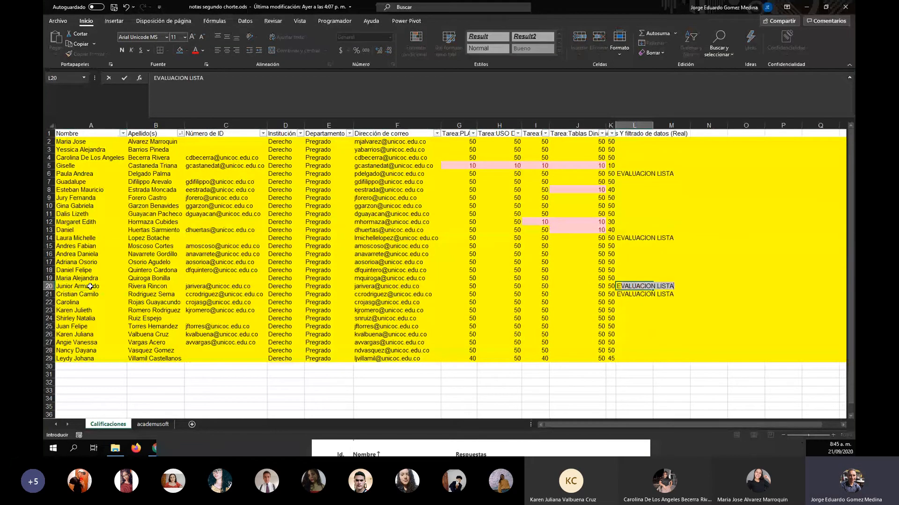
key("Return")
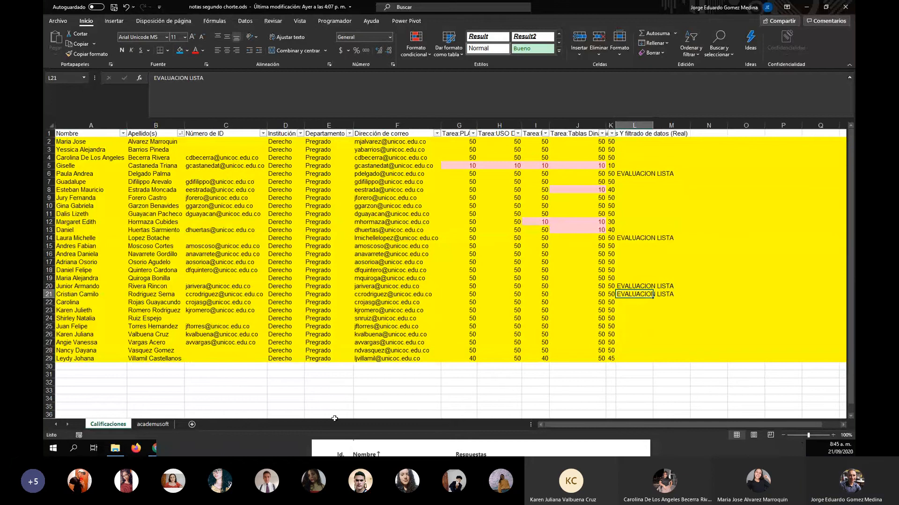
Move the Forms window up to read all respondents, and enter EVALUACION LISTA in cell L23 for the student in row 23
left_click(686, 439)
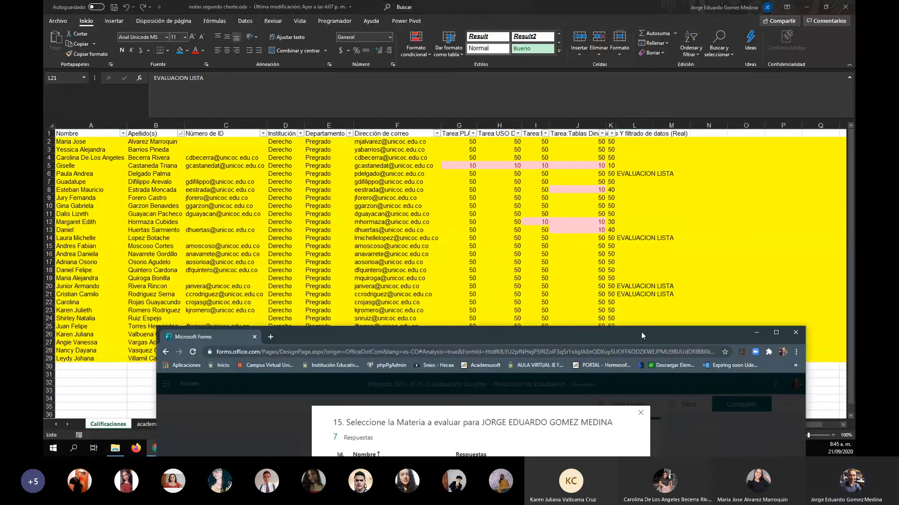
left_click_drag(641, 333, 624, 161)
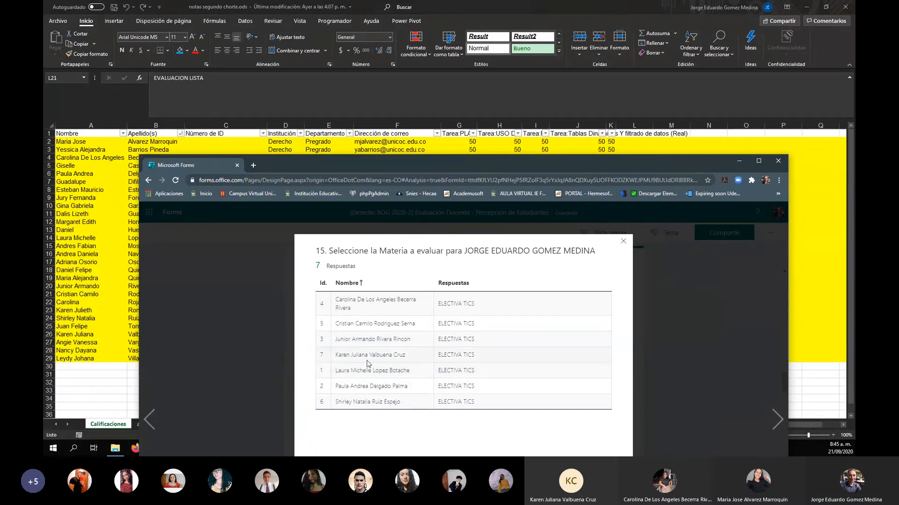
left_click(80, 311)
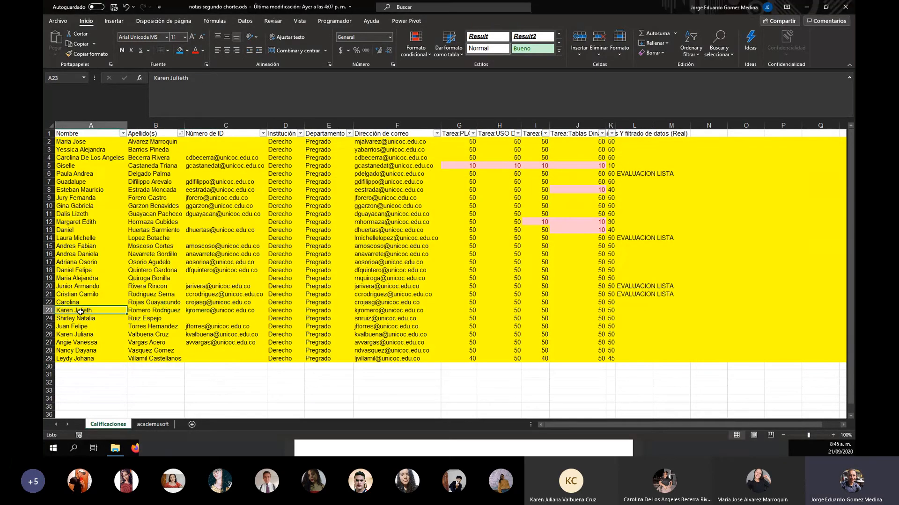
key("Right")
key("Right")
key("Right")
key("Right")
key("Right")
key("Right")
key("Right")
key("Right")
key("Right")
key("Right")
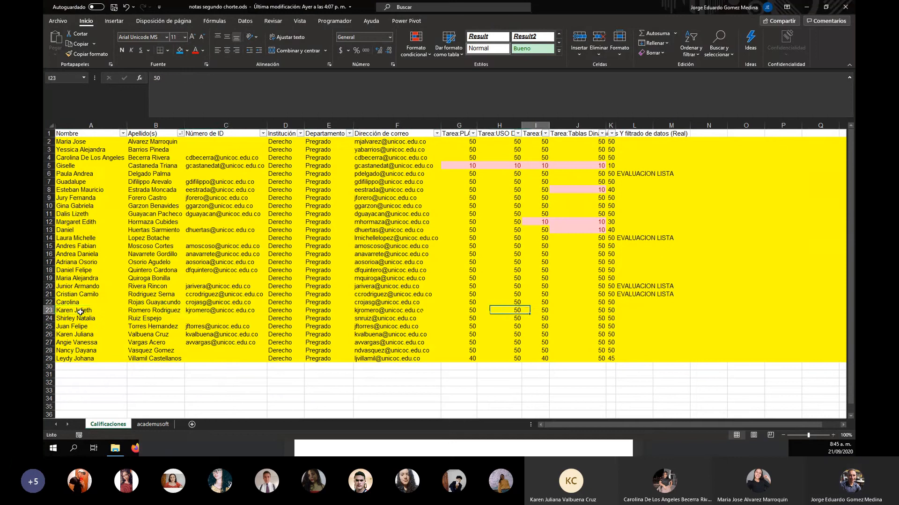
key("Right")
type("E")
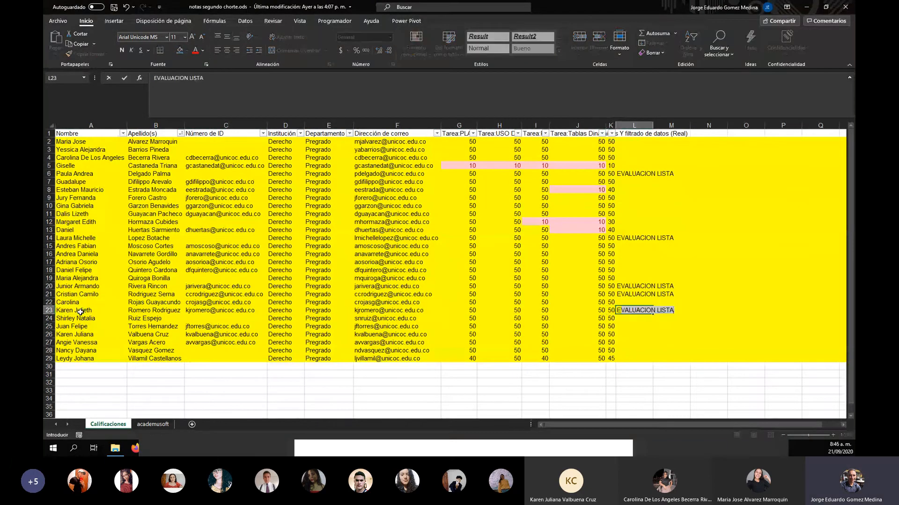
key("Return")
Compare the form's respondent list with the grades sheet and check the evaluation mark of the student in row 14
key("alt+Tab")
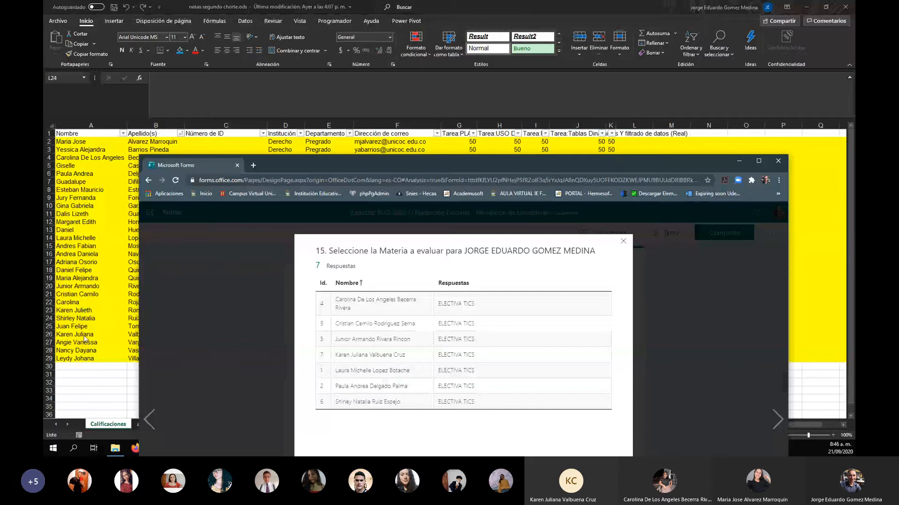
key("alt+Tab")
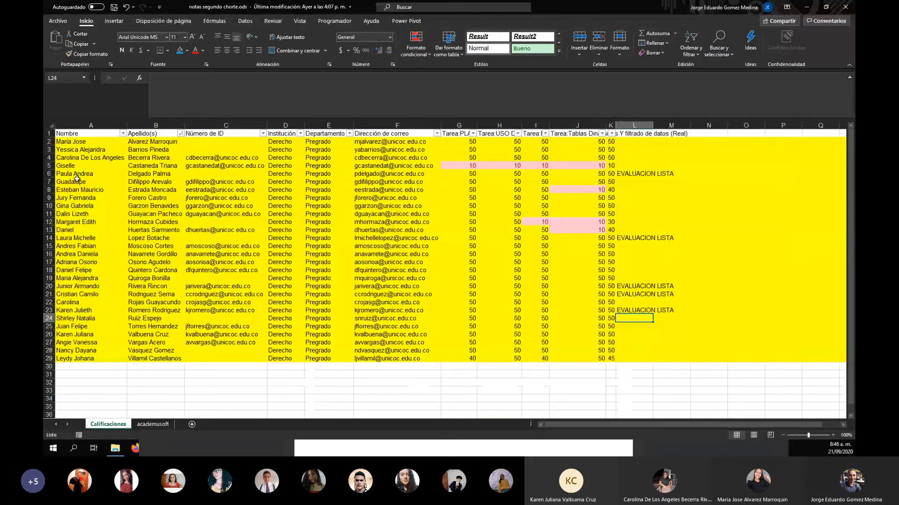
left_click(80, 240)
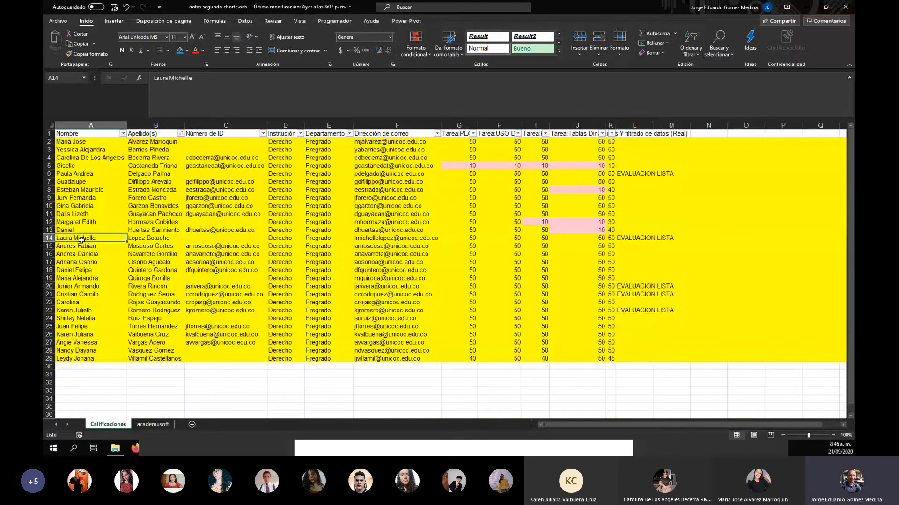
key("Right")
key("Right")
key("Right")
key("Right")
key("Right")
key("Right")
key("Right")
key("Right")
key("Right")
key("Right")
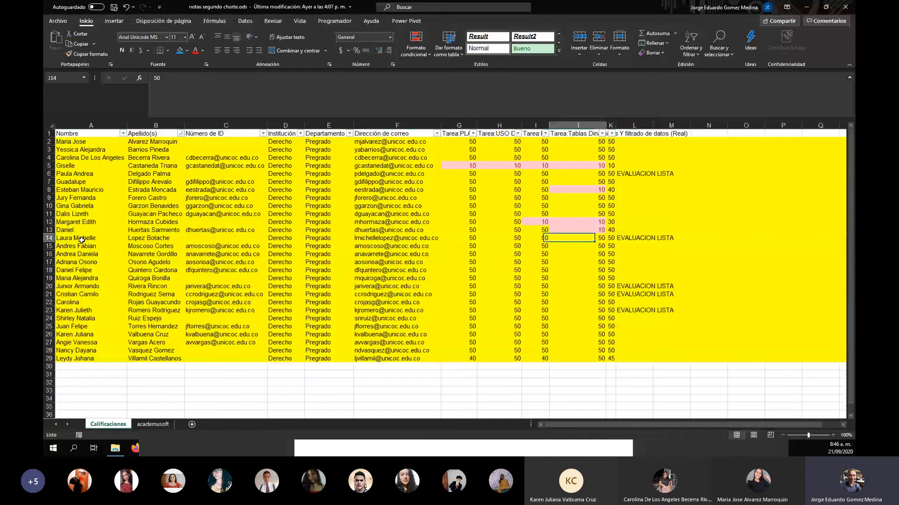
key("Right")
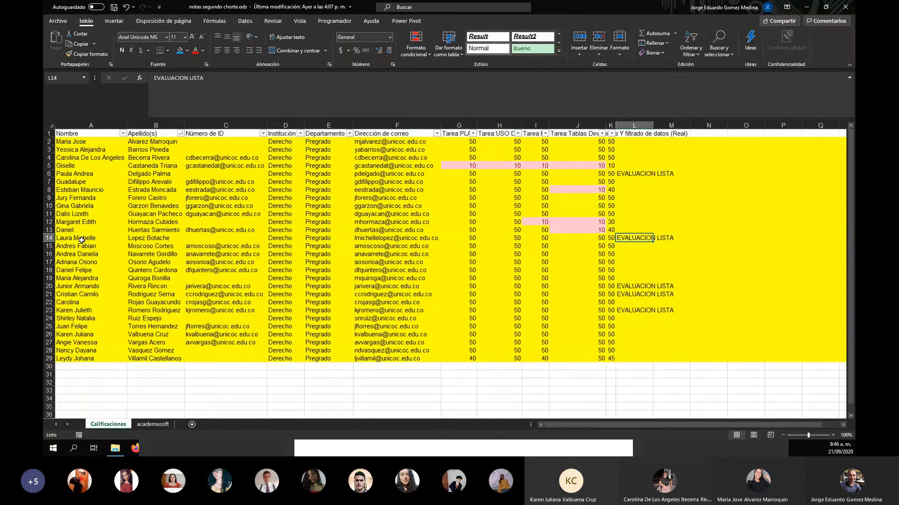
Check the next respondent in the form against the evaluation mark of the student in row 6
left_click(642, 444)
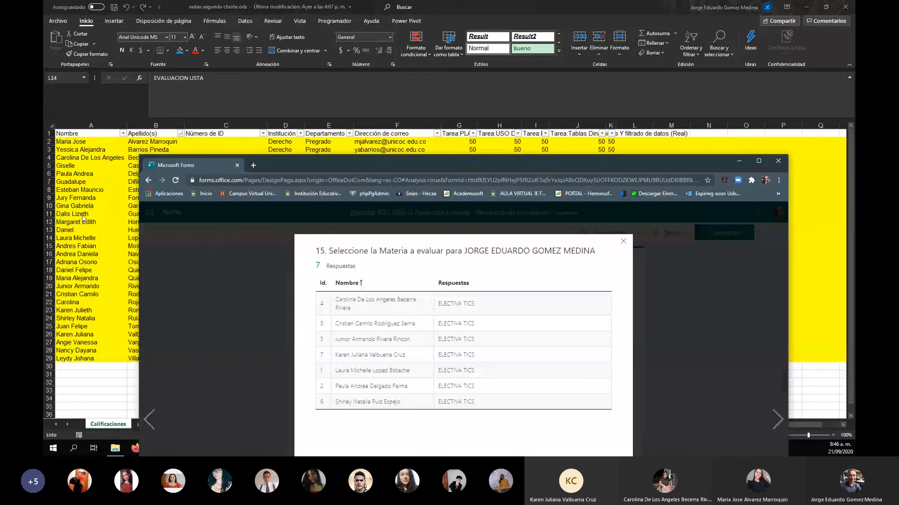
left_click(72, 174)
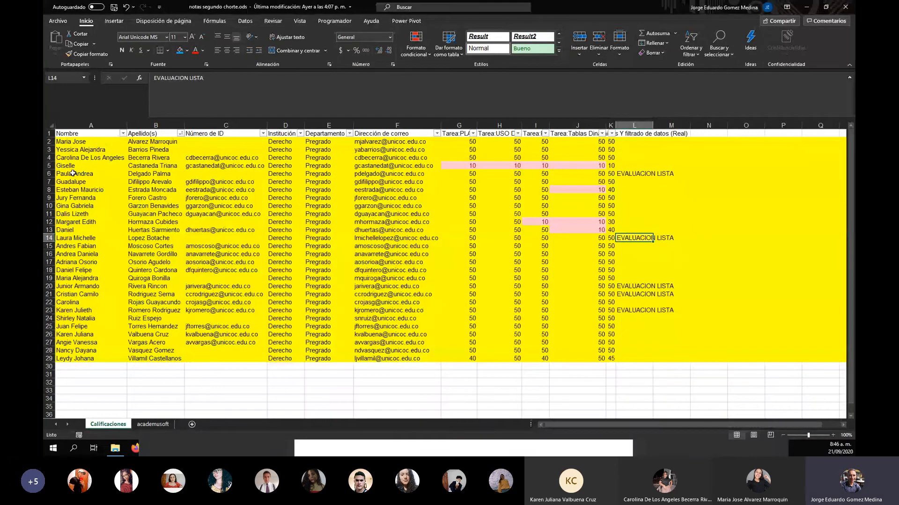
left_click(72, 174)
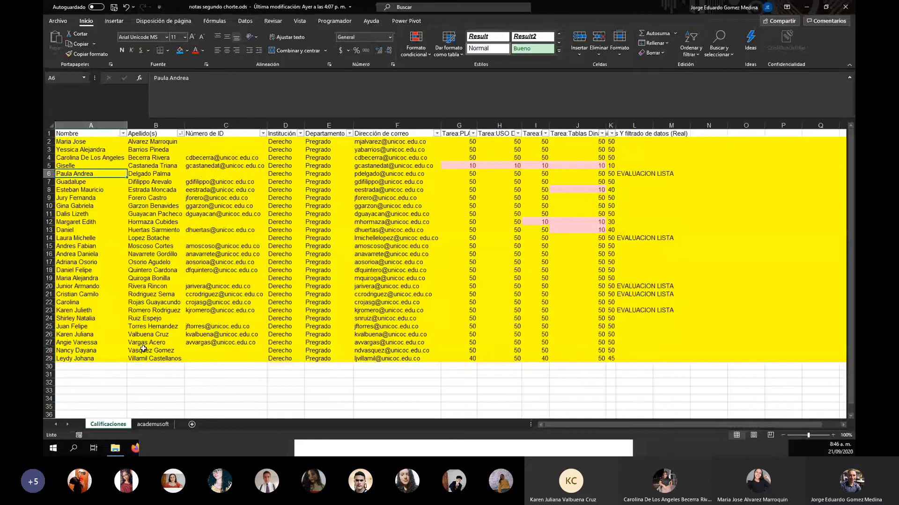
Check the last respondent in the form and enter EVALUACION LISTA in cell L24 for the student in row 24
key("alt+Tab")
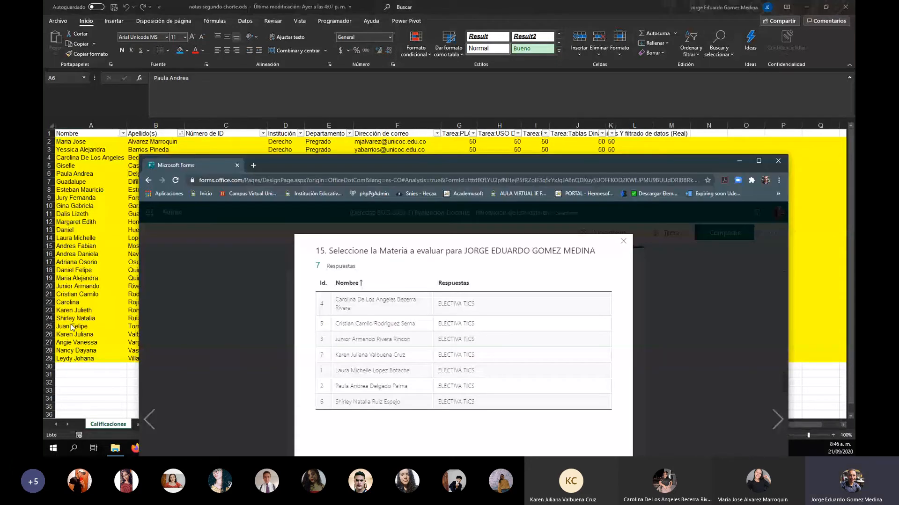
key("alt+Tab")
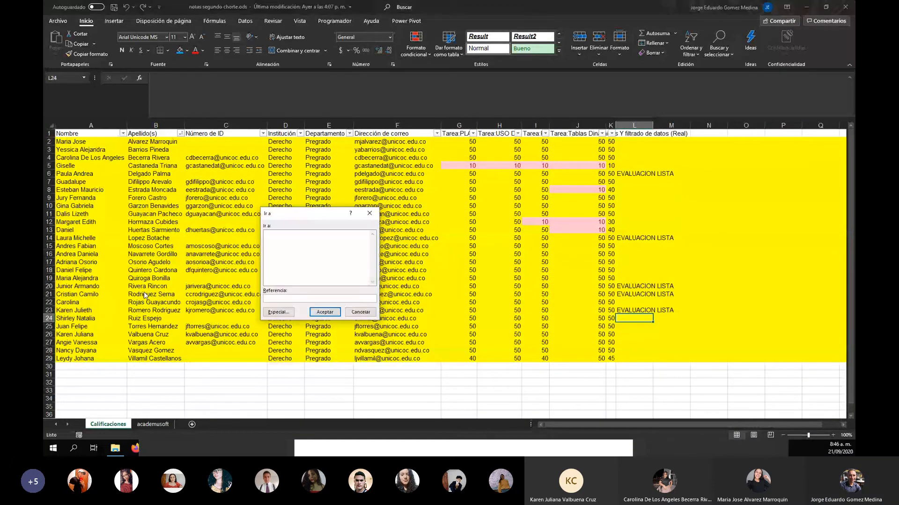
type("EVALUACION LISTA")
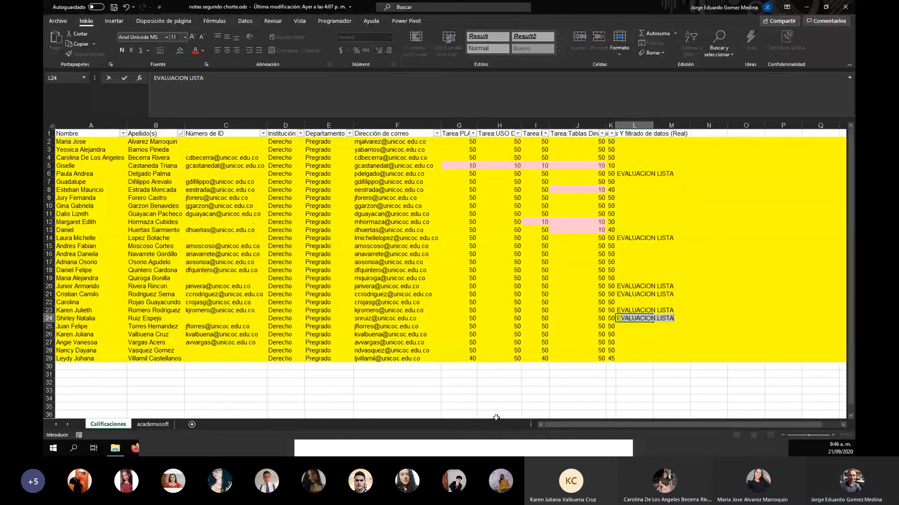
Return to the Forms window in Chrome, close the question 15 details and look through the response summaries of the following questions
key("alt+Tab")
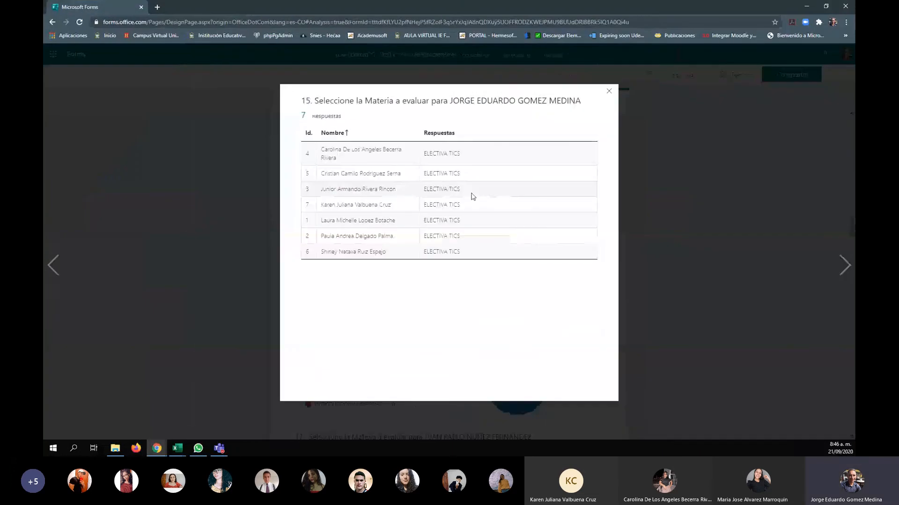
left_click(609, 91)
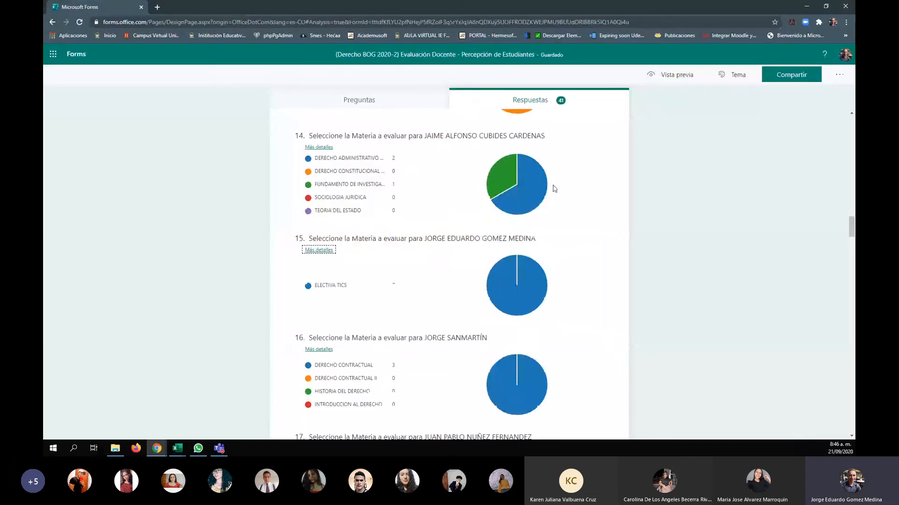
scroll(627, 239, "down", 7)
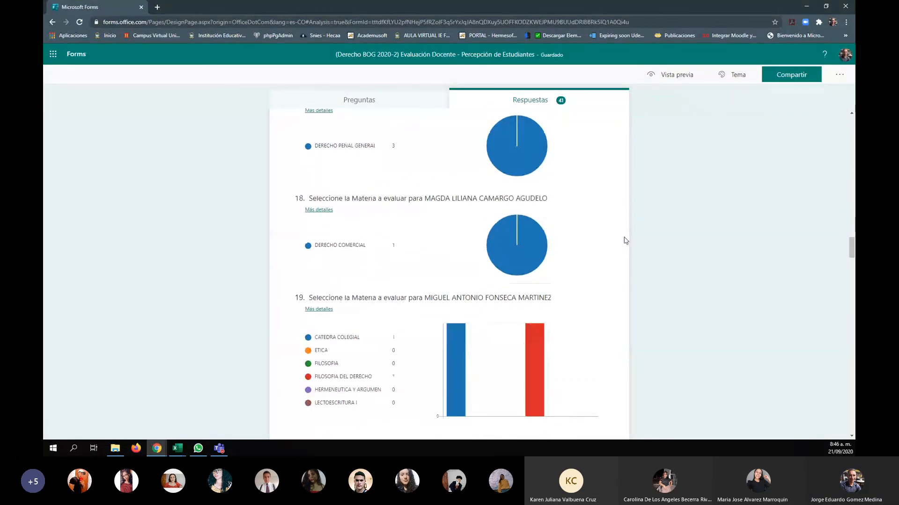
scroll(604, 239, "down", 5)
scroll(565, 250, "down", 3)
scroll(565, 250, "down", 3)
scroll(558, 240, "up", 14)
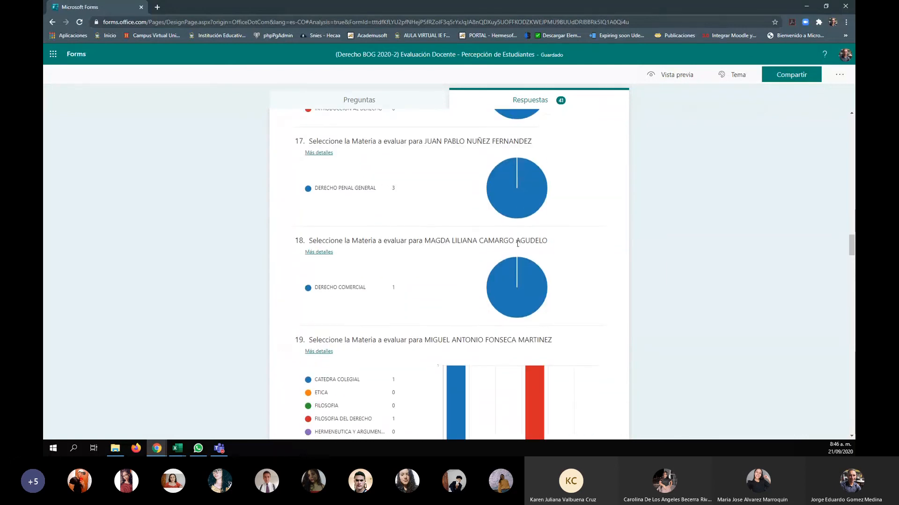
scroll(459, 249, "up", 2)
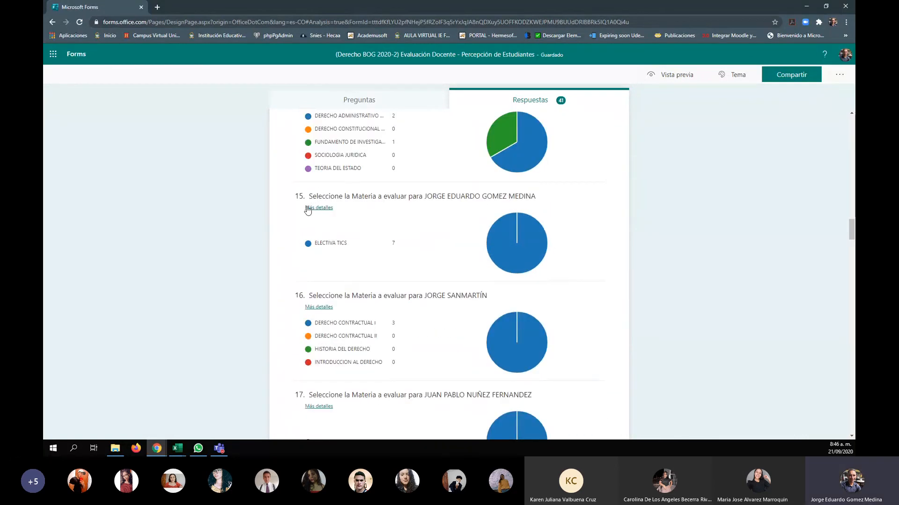
Check the respondent list of question 15 and reload the form's responses page
left_click(307, 209)
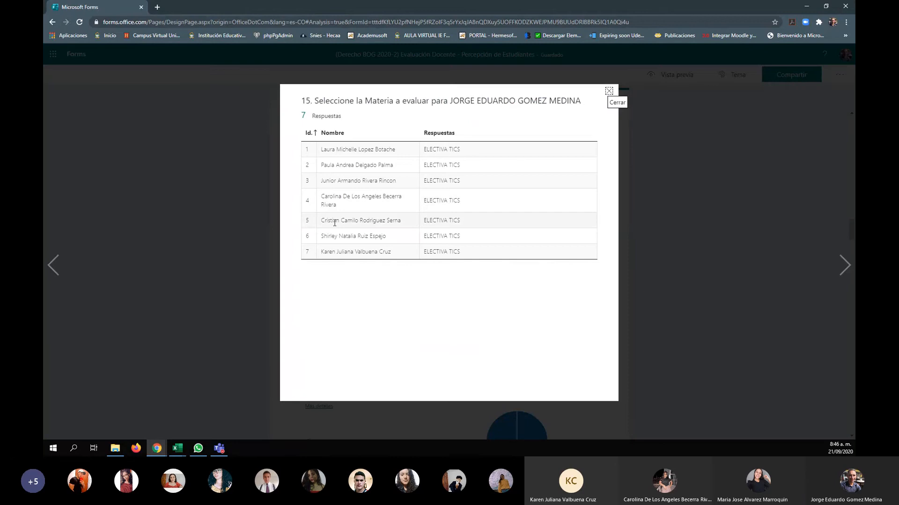
key("Escape")
key("F5")
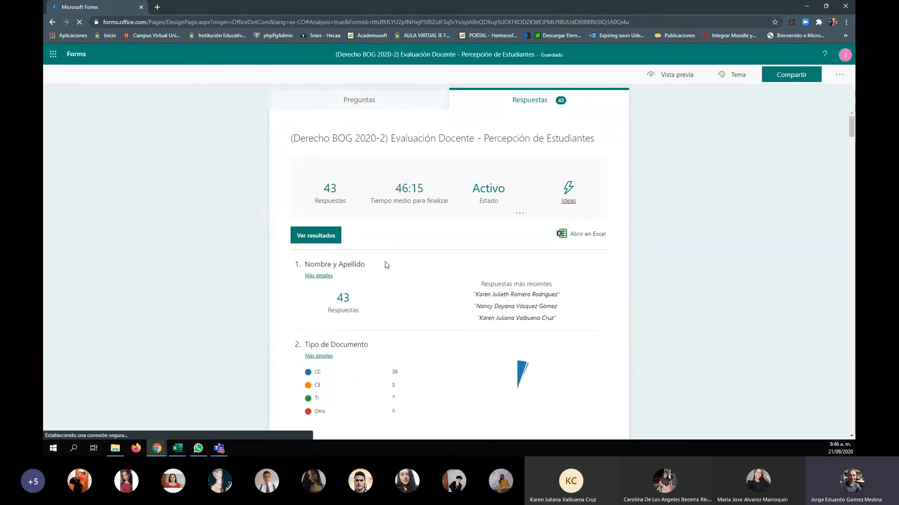
Find question 15 in the reloaded responses and open its respondent details
scroll(387, 265, "down", 3)
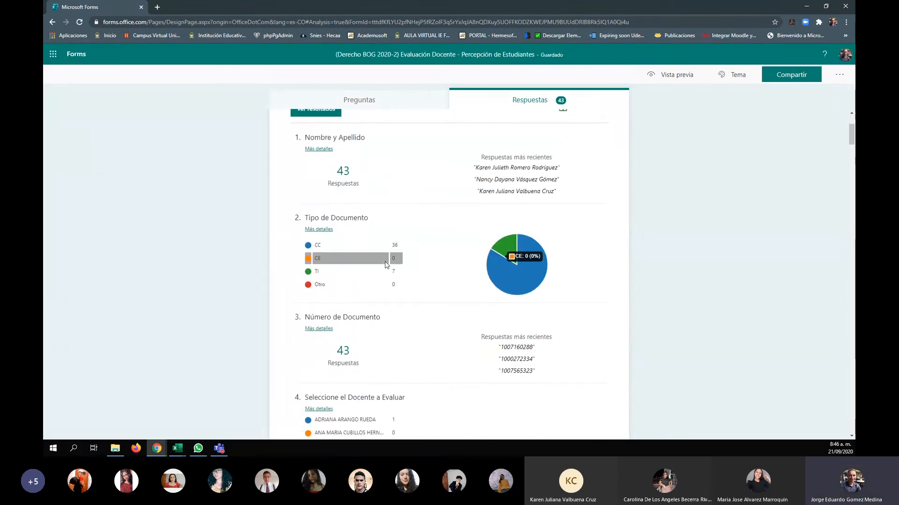
scroll(386, 265, "down", 1)
scroll(386, 264, "down", 2)
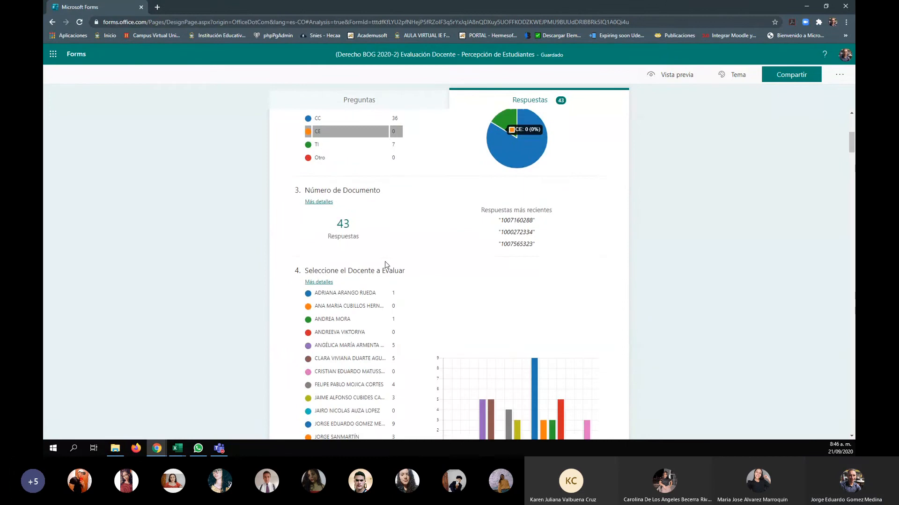
scroll(387, 265, "down", 5)
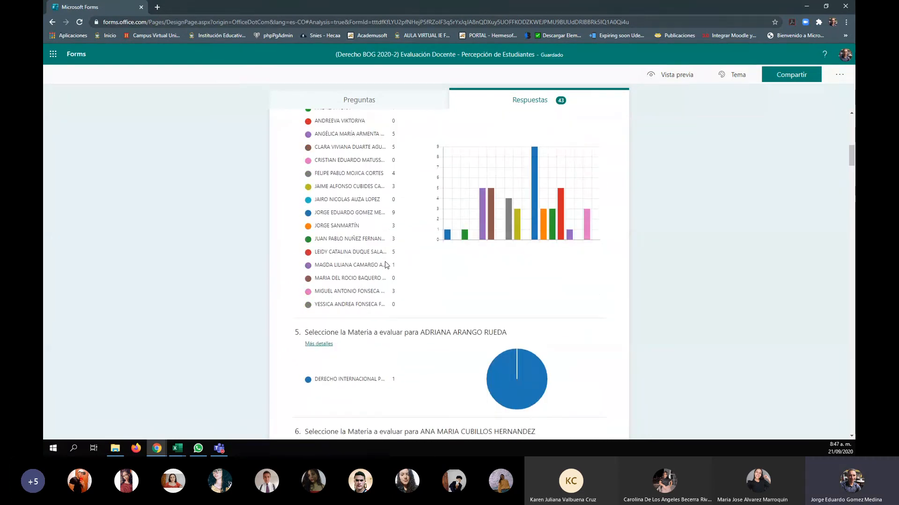
scroll(386, 265, "down", 7)
scroll(386, 262, "down", 8)
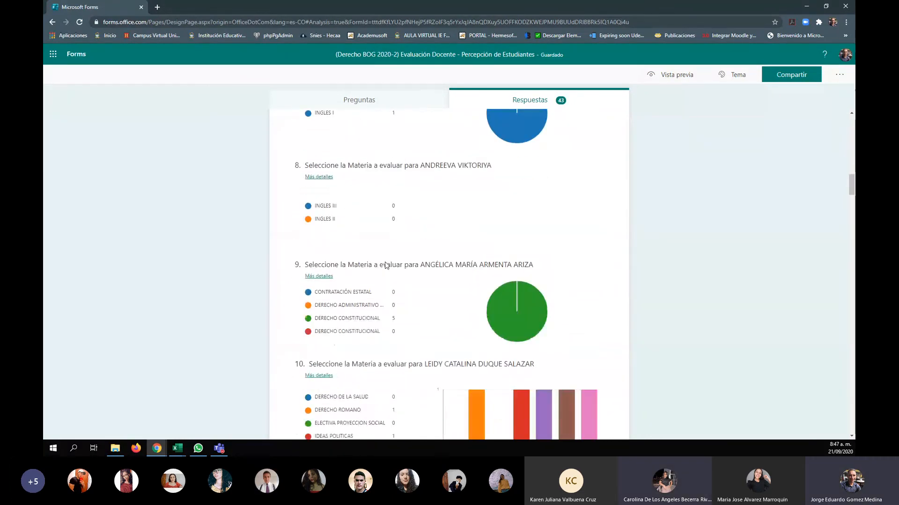
scroll(387, 264, "down", 7)
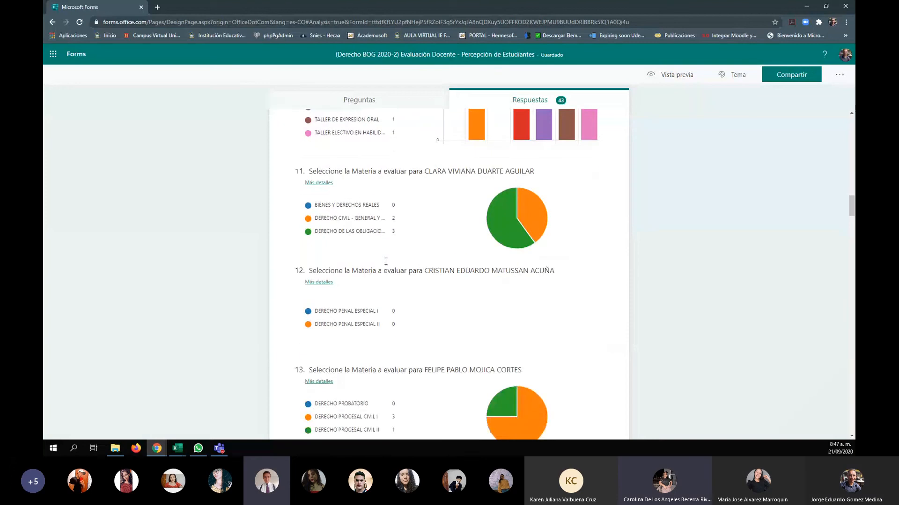
scroll(385, 260, "down", 3)
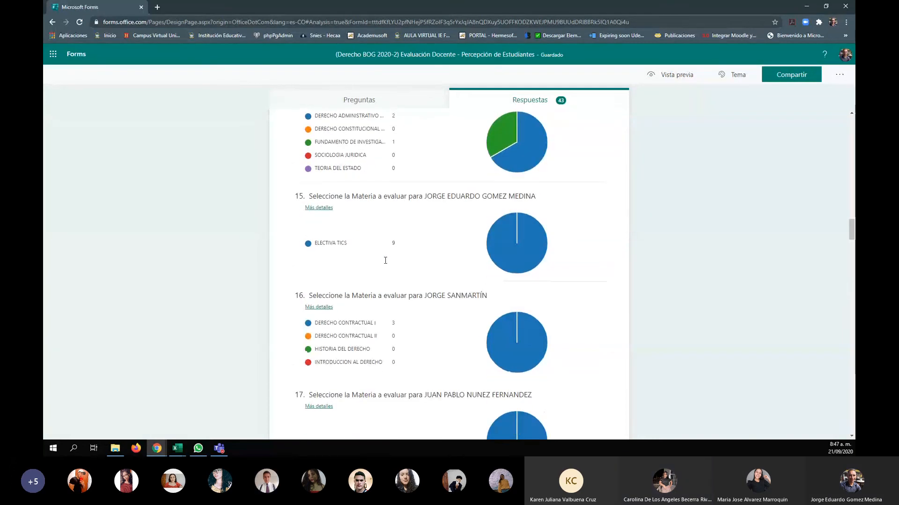
left_click(317, 207)
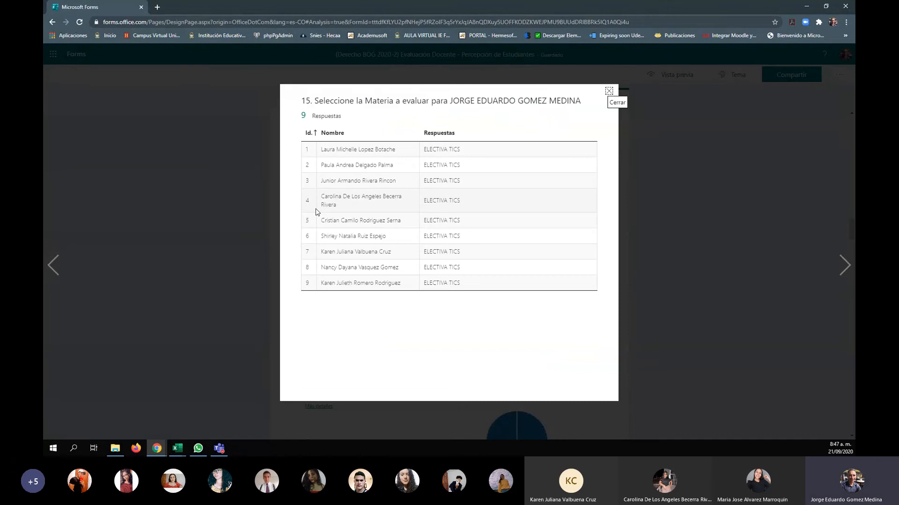
Switch to the grades workbook in Excel and enter EVALUACION LISTA in cell L28 for the student in row 28
double_click(709, 8)
key("alt+Tab")
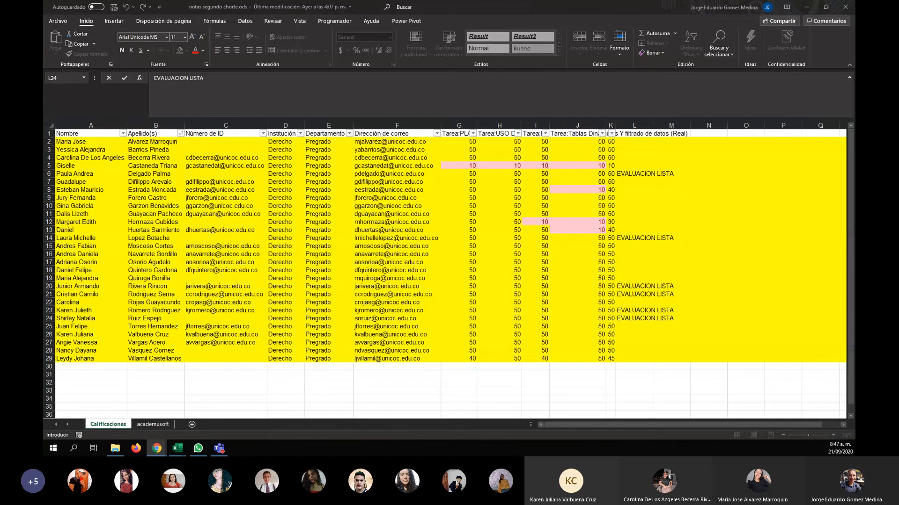
key("Delete")
left_click(90, 350)
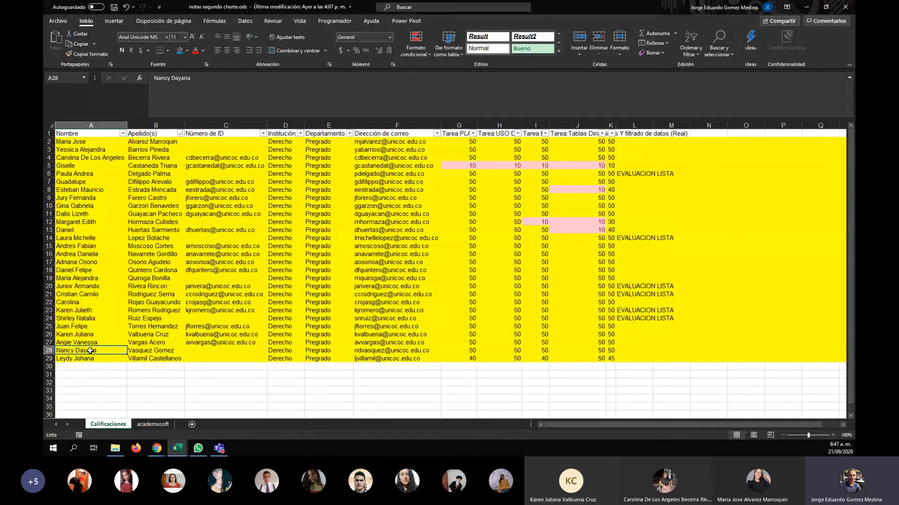
key("Right")
key("Right")
key("Right")
key("Right")
key("Right")
key("Right")
key("Right")
key("Right")
key("Right")
key("Right")
key("Right")
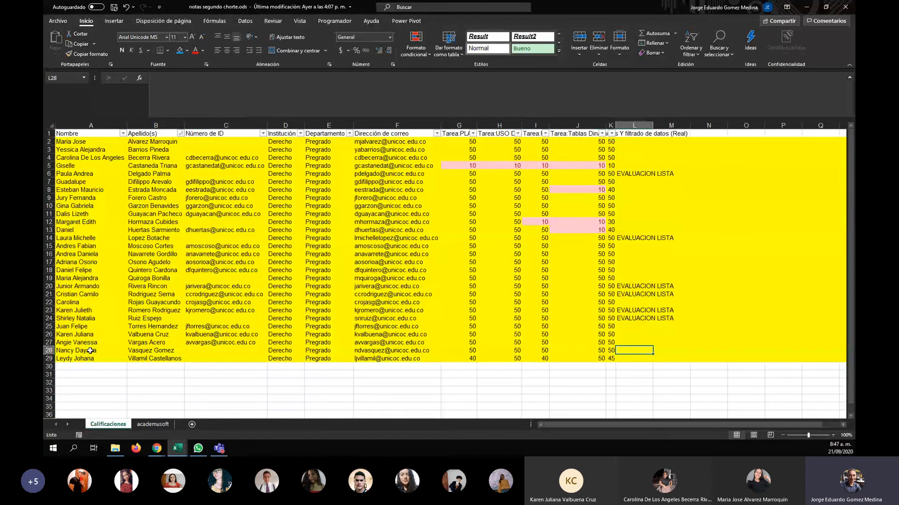
type("E")
key("Return")
Go back up the student names from row 24 and check the evaluation mark of the student in row 14
key("Up")
key("Up")
key("Up")
key("Up")
key("Up")
key("Left")
key("Left")
key("Left")
key("Left")
key("Left")
key("Left")
key("Left")
key("Left")
key("Left")
key("Left")
key("Left")
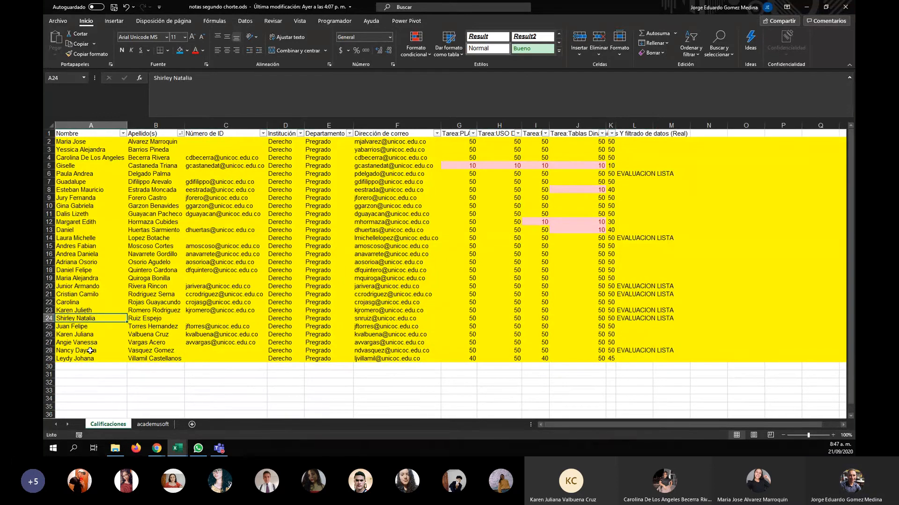
key("Up")
key("Up")
key("Up")
key("Up")
key("Up")
key("Up")
key("Up")
key("Up")
key("Up")
key("Up")
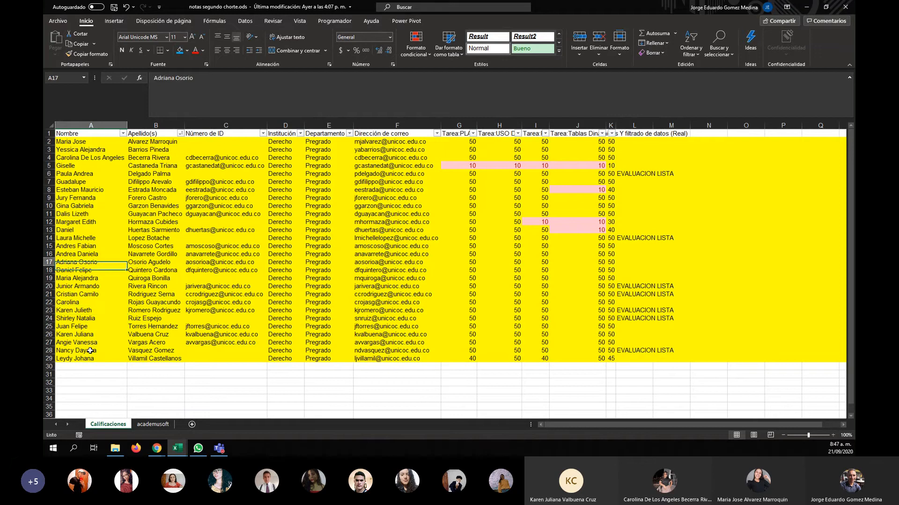
key("Right")
key("Right")
key("Right")
key("Right")
key("Right")
key("Right")
key("Right")
key("Right")
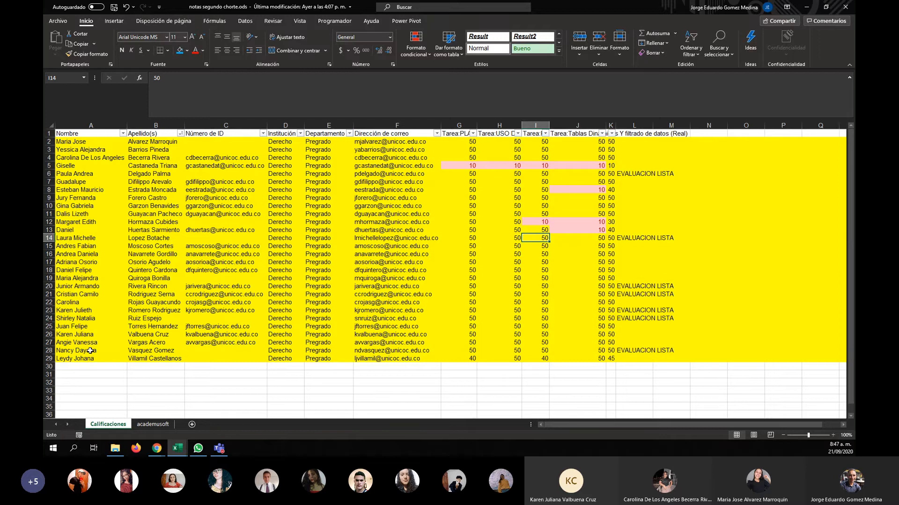
Find the student in row 6 and check the evaluation mark in column L
key("Up")
key("Up")
key("Up")
key("Up")
key("Up")
key("Up")
key("Up")
key("Up")
key("Up")
key("Left")
key("Left")
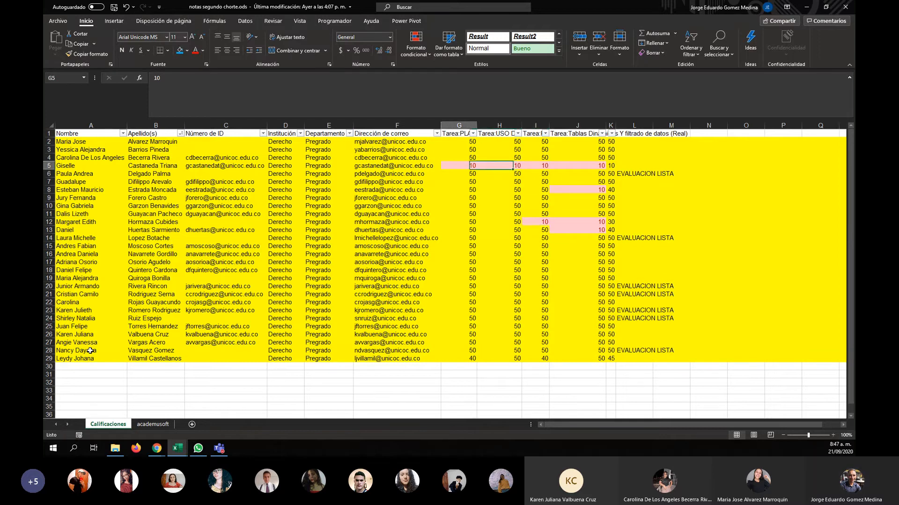
key("Home")
key("Down")
key("Right")
key("Right")
key("Right")
key("Right")
key("Right")
key("Right")
key("Right")
key("Right")
key("Right")
key("Right")
key("Right")
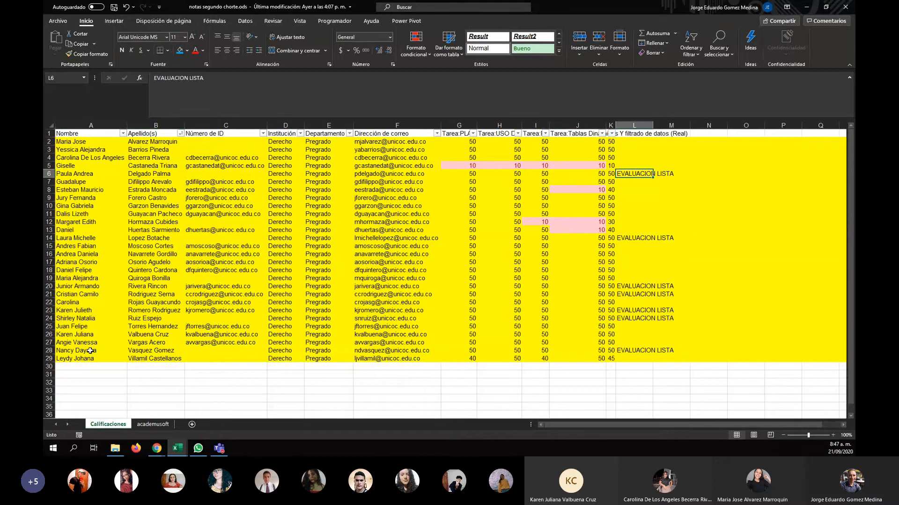
Go down the student names and check the evaluation marks of the students in rows 20 to 22
key("Down")
key("Left")
key("Left")
key("Left")
key("Left")
key("Left")
key("Left")
key("Left")
key("Left")
key("Left")
key("Left")
key("Left")
key("Down")
key("Down")
key("Down")
key("Down")
key("Down")
key("Down")
key("Down")
key("Down")
key("Down")
key("Down")
key("Down")
key("Down")
key("Down")
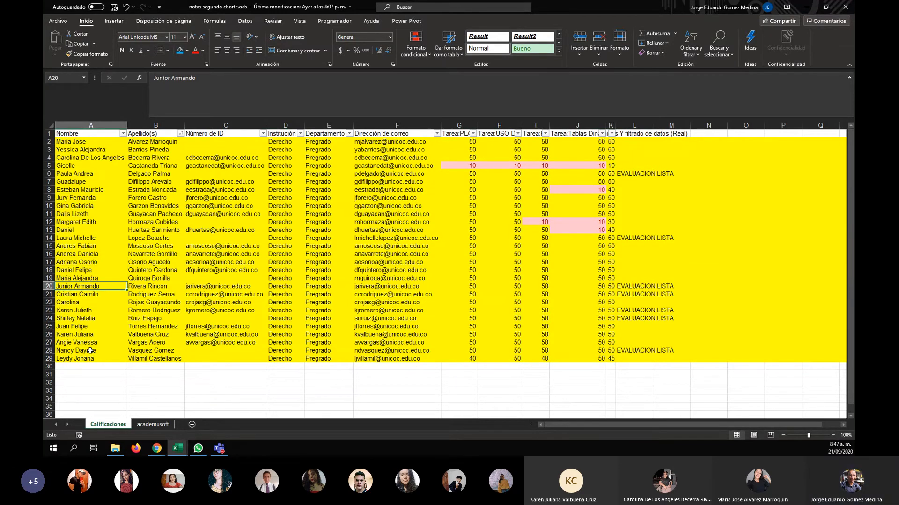
key("Down")
key("Down")
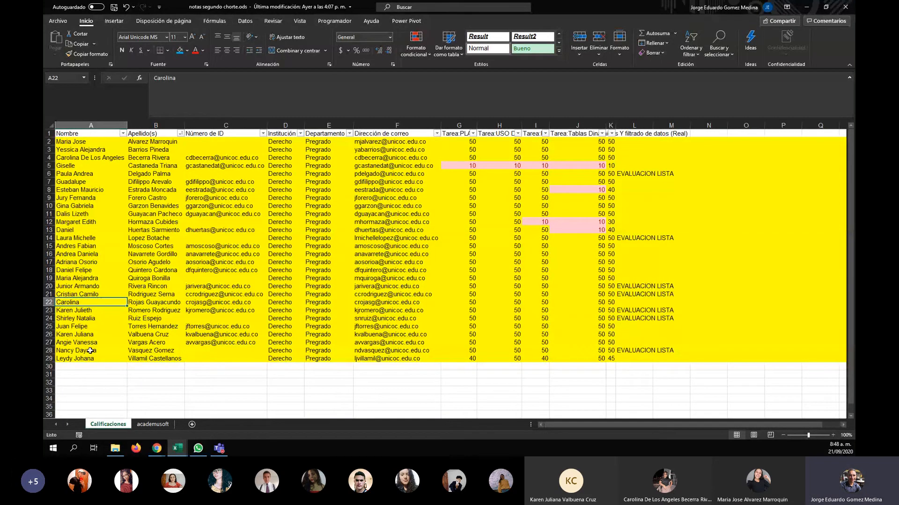
Enter EVALUACION LISTA in cell L4 for the student in row 4
left_click(635, 158)
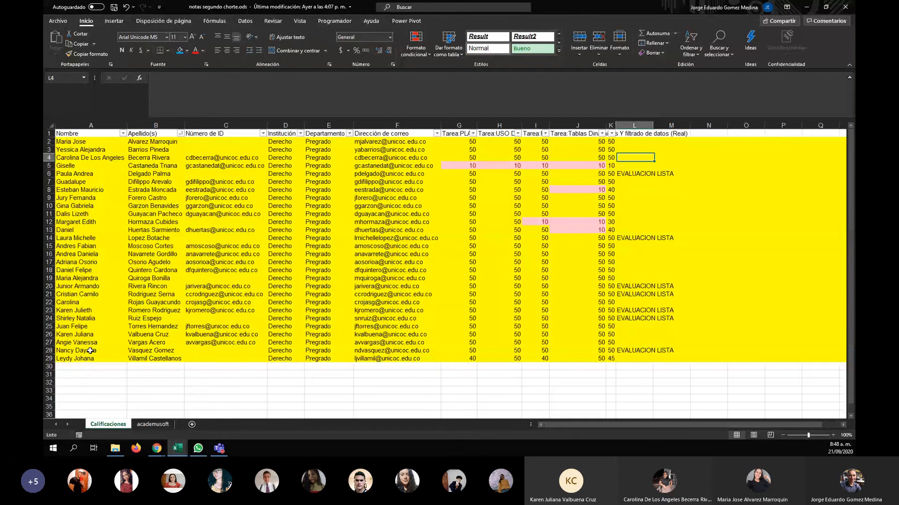
type("E")
left_click(91, 294)
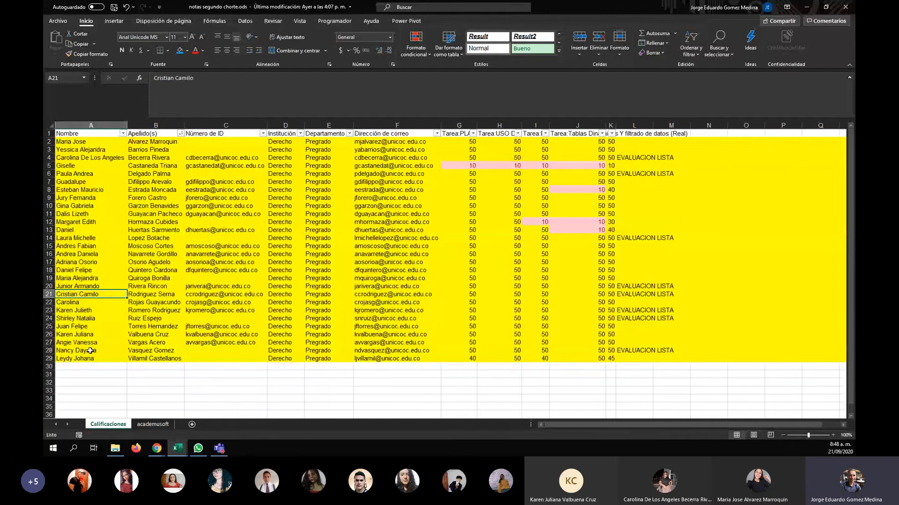
Check the Tablas Dinamicas grade of the student in row 8
key("alt+Tab")
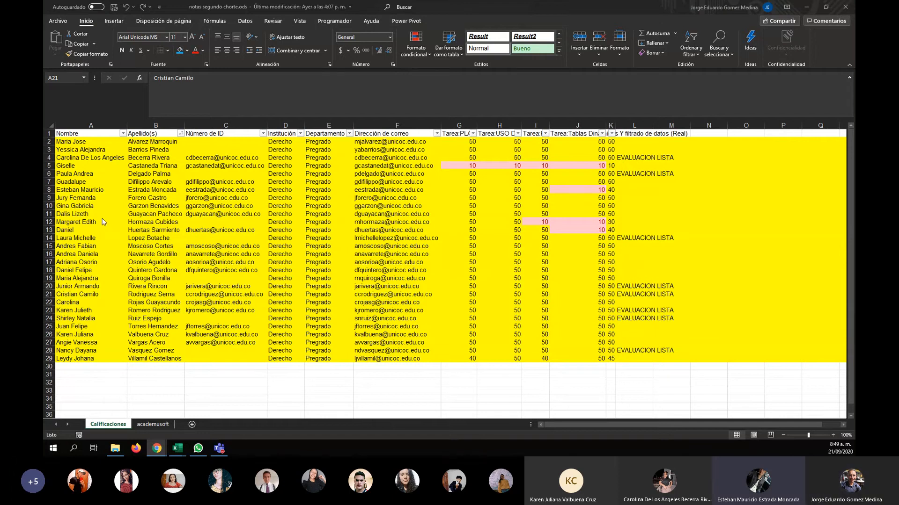
left_click(76, 190)
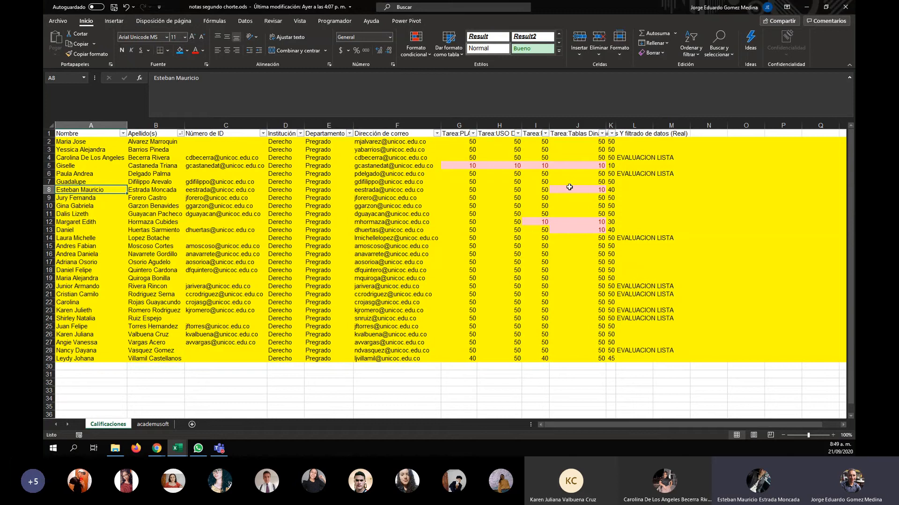
left_click(569, 187)
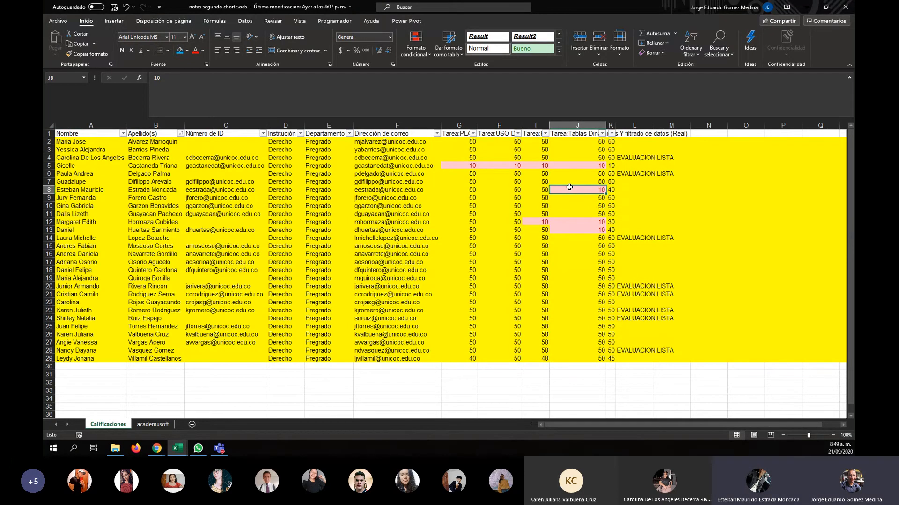
Switch to Chrome, open Moodle in a new tab and show the grader report of the ELECTIVA TICS course
left_click(157, 449)
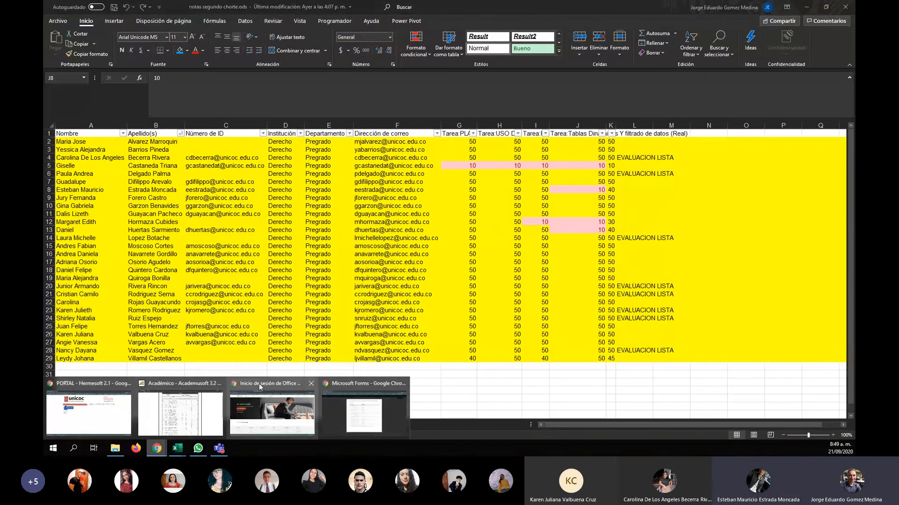
left_click(83, 386)
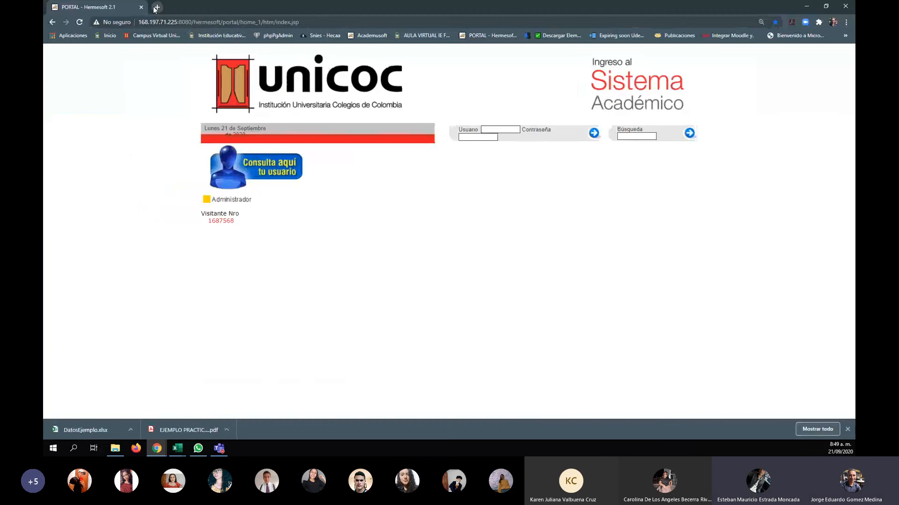
left_click(156, 7)
type("moodle")
key("Return")
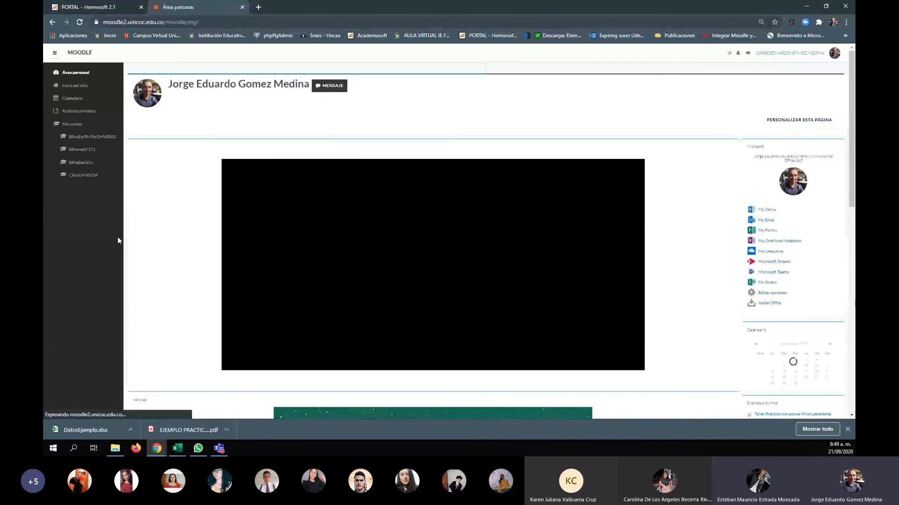
left_click(79, 165)
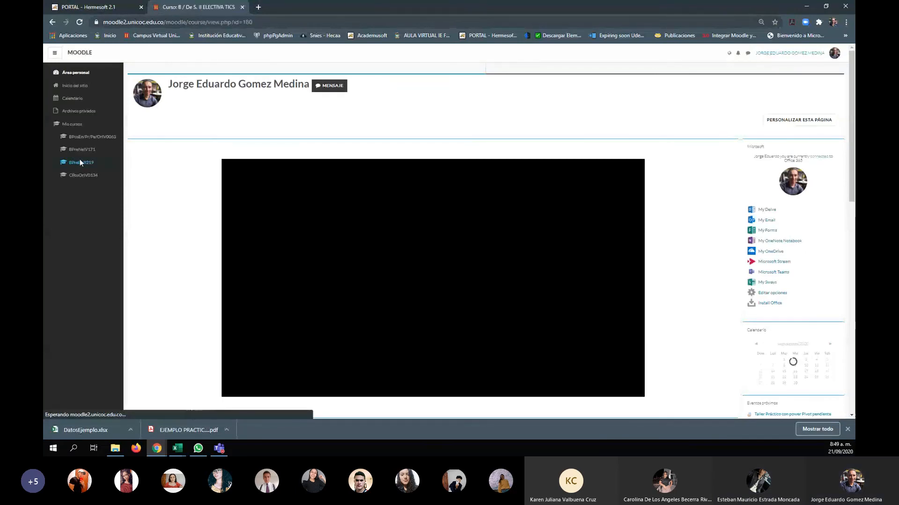
left_click(71, 127)
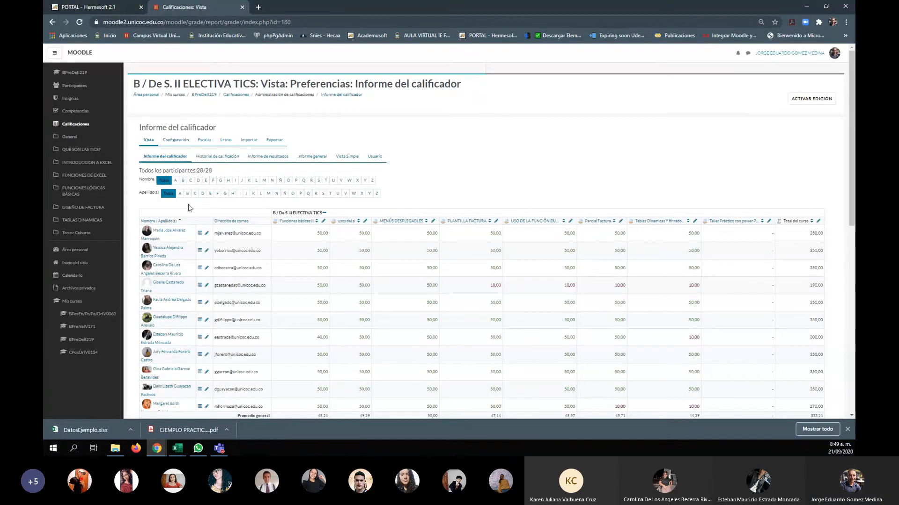
Filter the grader report to first names starting with E and open grading for the Tablas Dinamicas Y filtrado de datos assignment
left_click(206, 182)
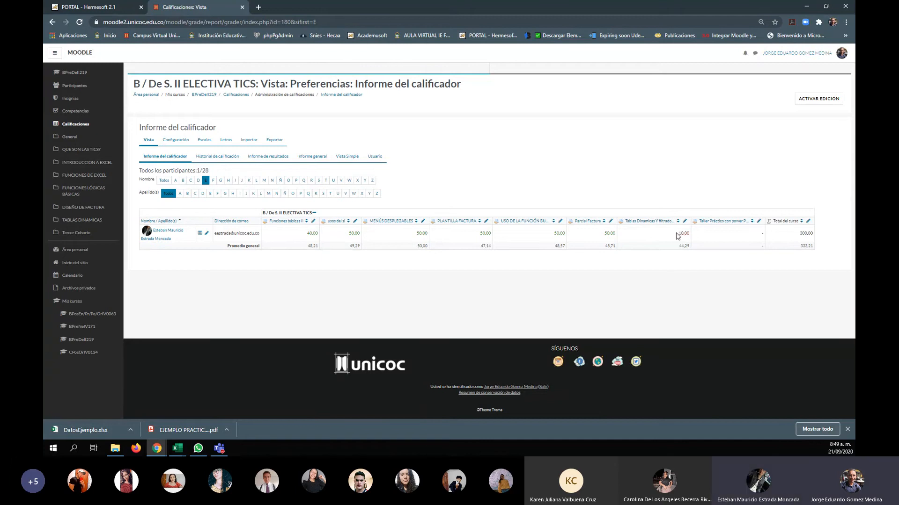
left_click(653, 224)
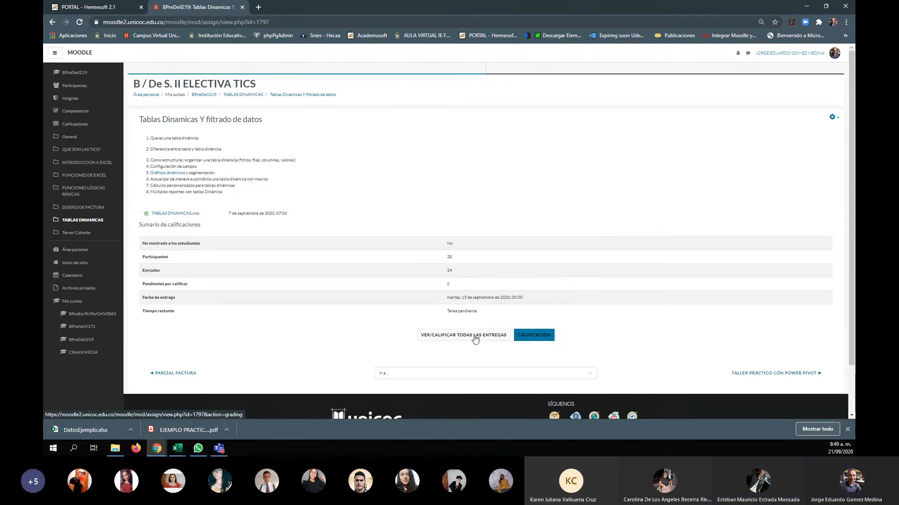
left_click(534, 338)
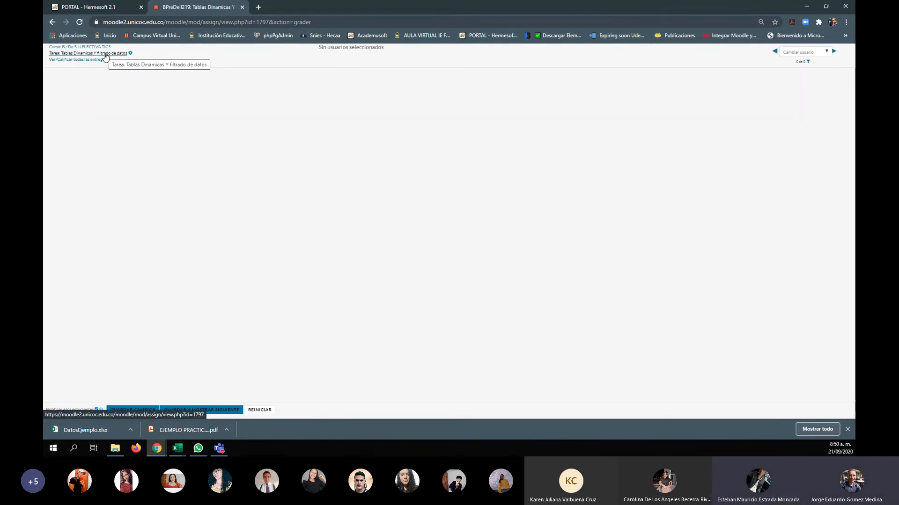
Set the submission filter of the Tablas Dinamicas grading page to no filter
left_click(807, 62)
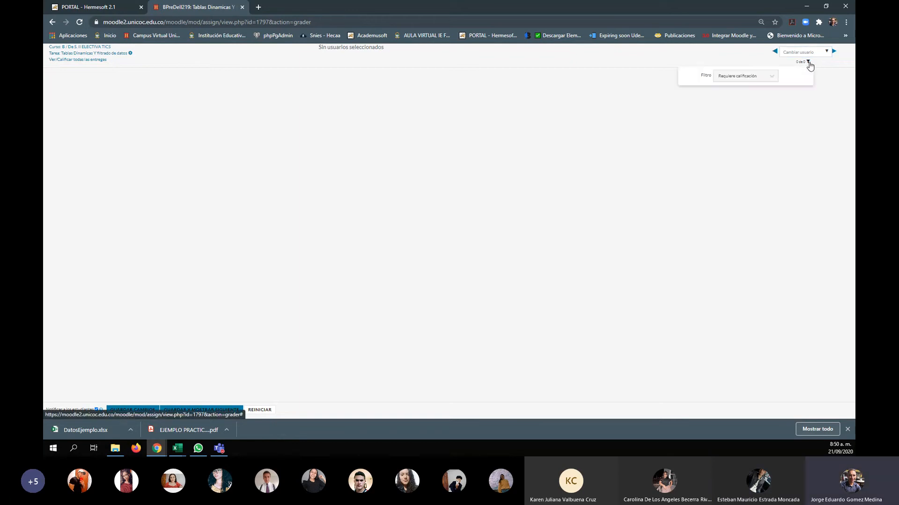
left_click(766, 80)
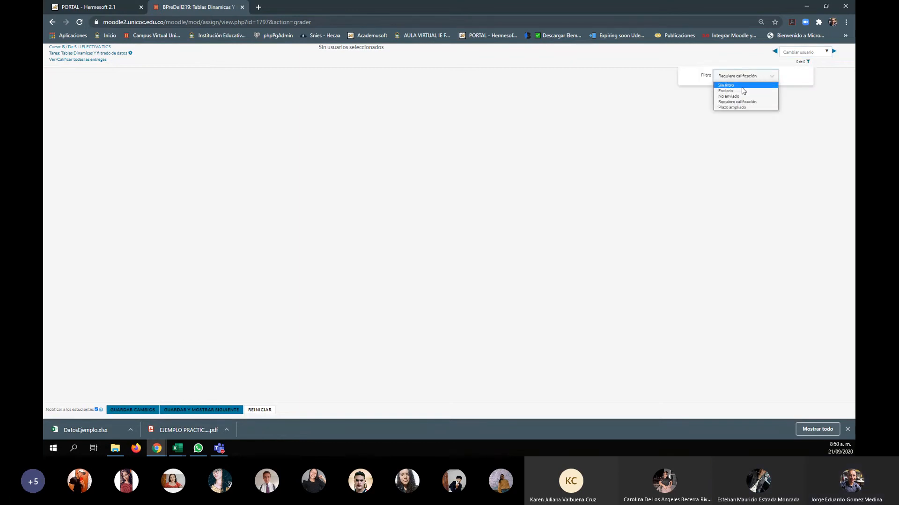
left_click(740, 83)
Search the user list for ES, open the submission of the student from row 8, and highlight the overdue notice
left_click(802, 51)
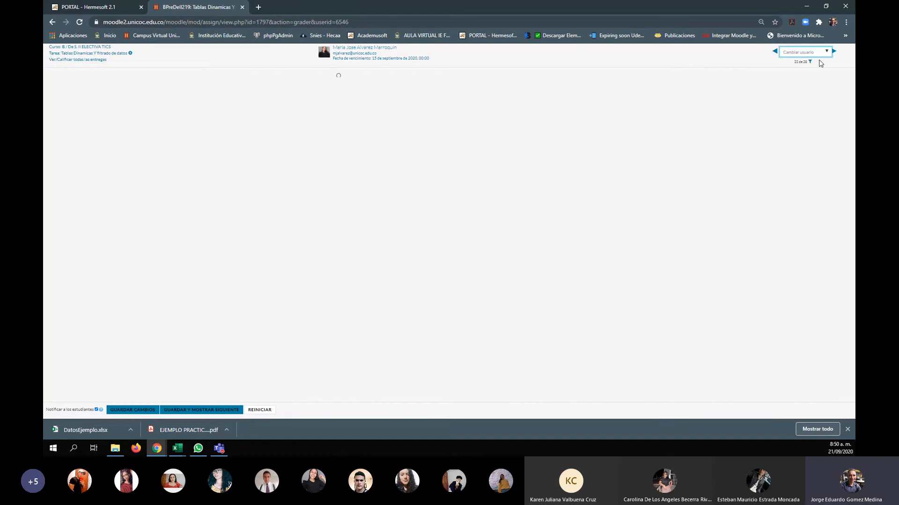
type("ES")
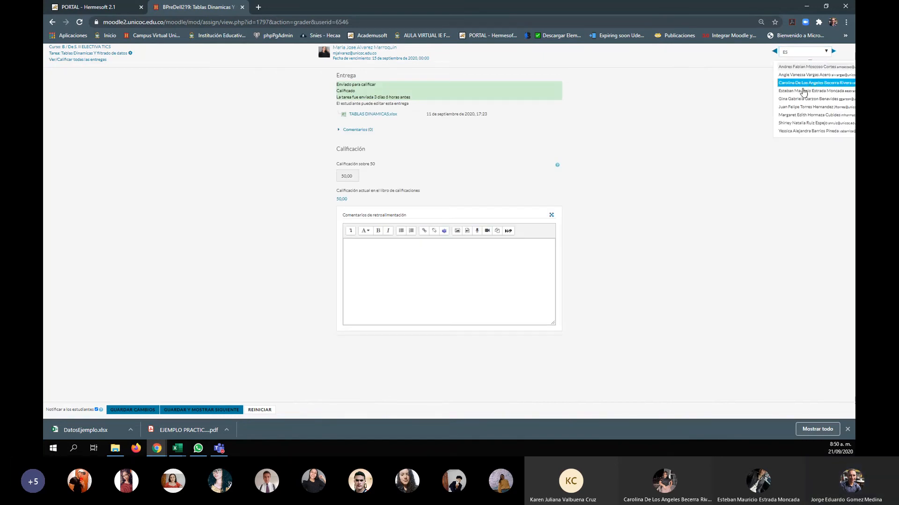
left_click(803, 91)
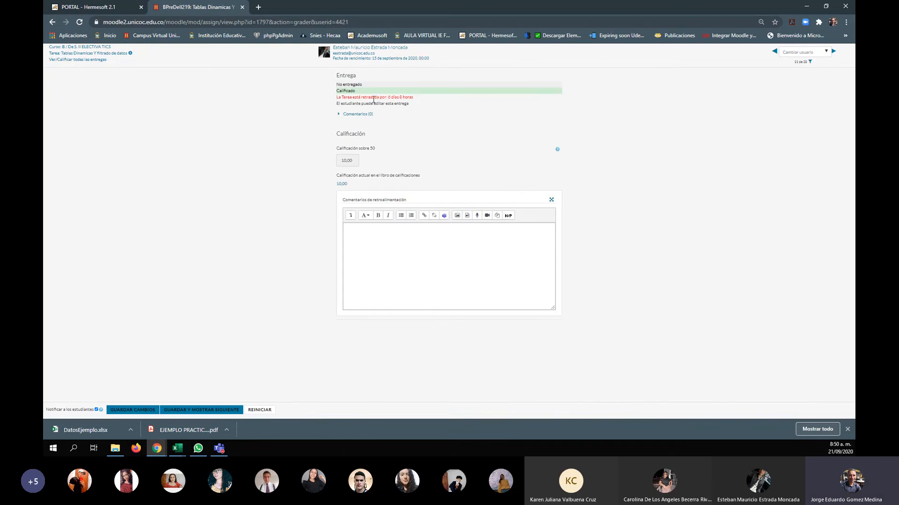
left_click_drag(413, 97, 328, 100)
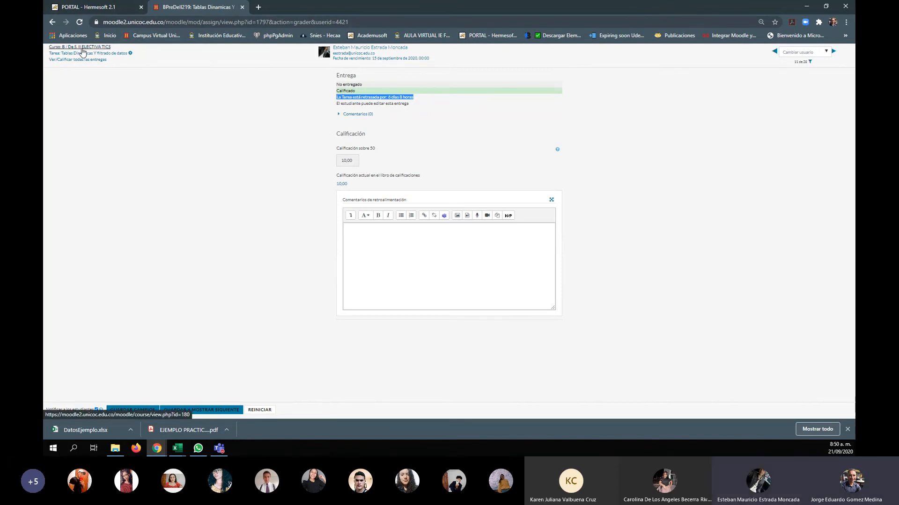
Leave the grading page for the Tablas Dinamicas Y filtrado de datos assignment page, discarding unsaved changes
left_click(82, 47)
left_click(515, 82)
left_click(99, 55)
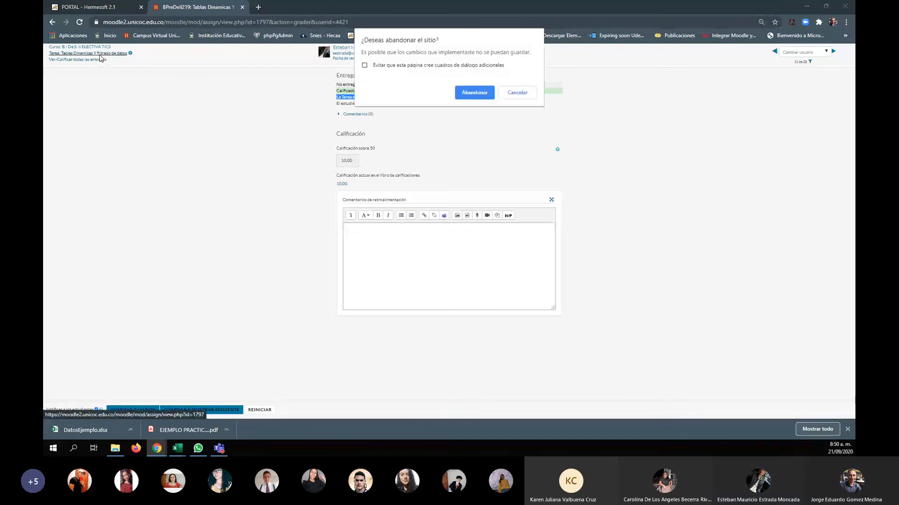
left_click(518, 92)
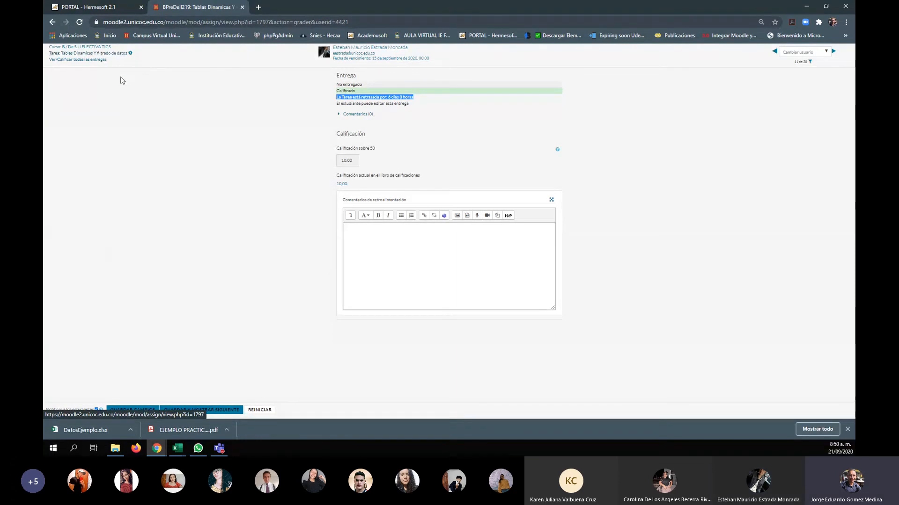
left_click(89, 53)
left_click(474, 91)
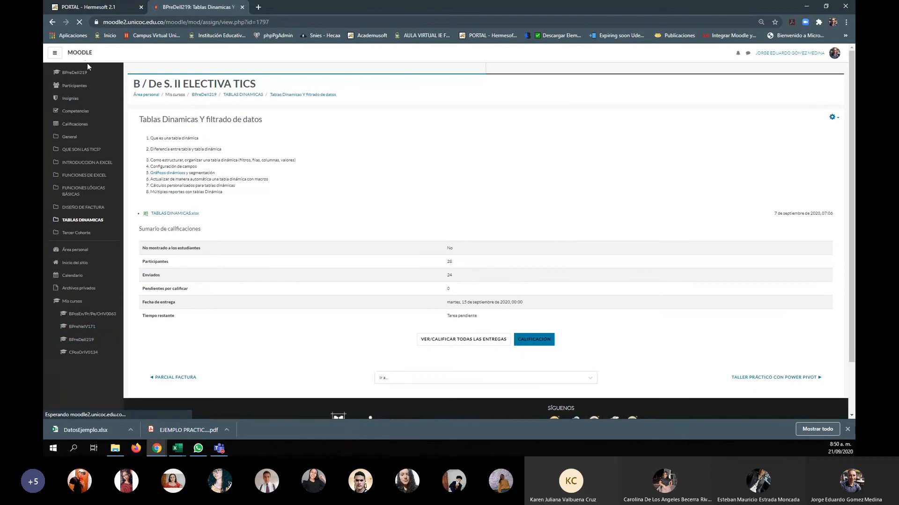
Go to the ELECTIVA TICS course page and open the Tablas Dinamicas Y filtrado de datos assignment from its TABLAS DINAMICAS section
left_click(79, 345)
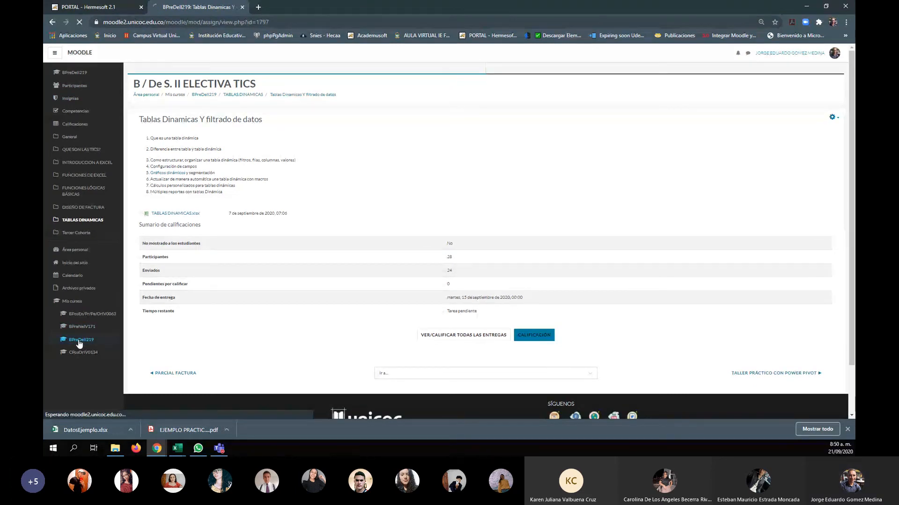
scroll(251, 285, "down", 15)
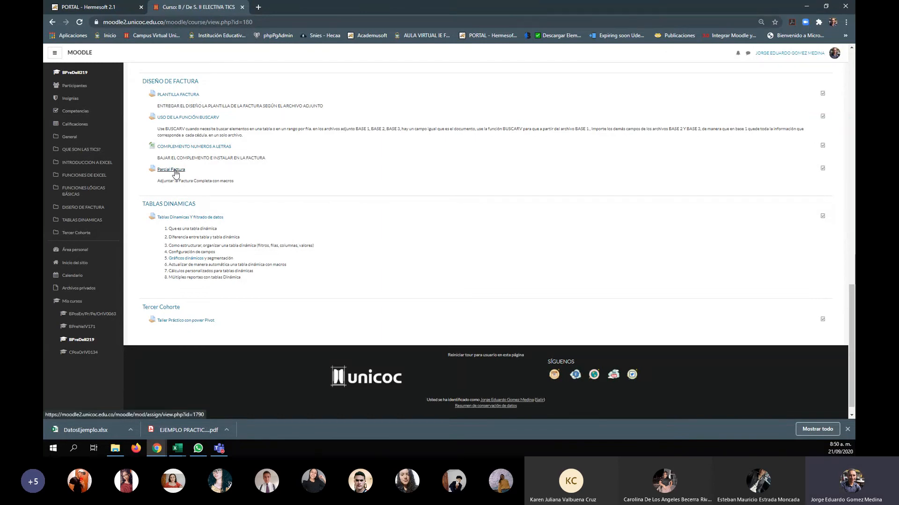
left_click(173, 218)
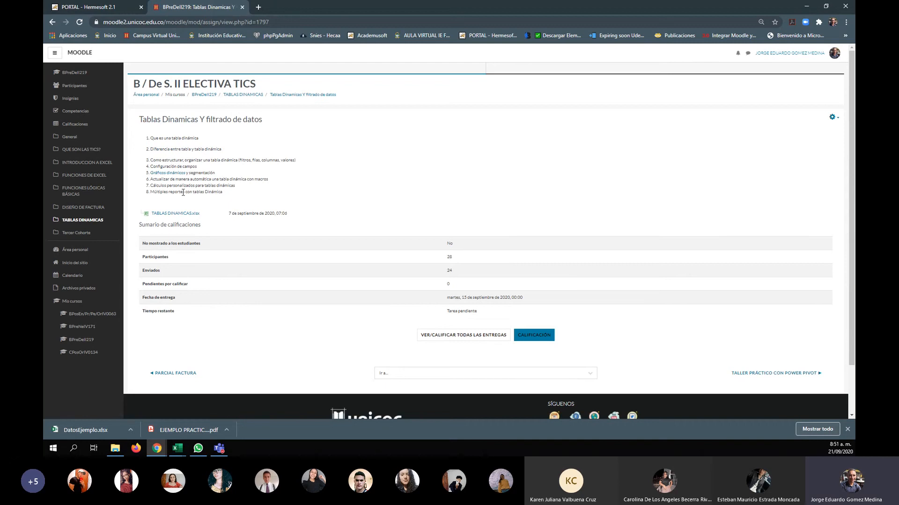
Download the assignment's TABLAS DINAMICAS.xlsx attachment under its existing name and open it in Excel
left_click(166, 214)
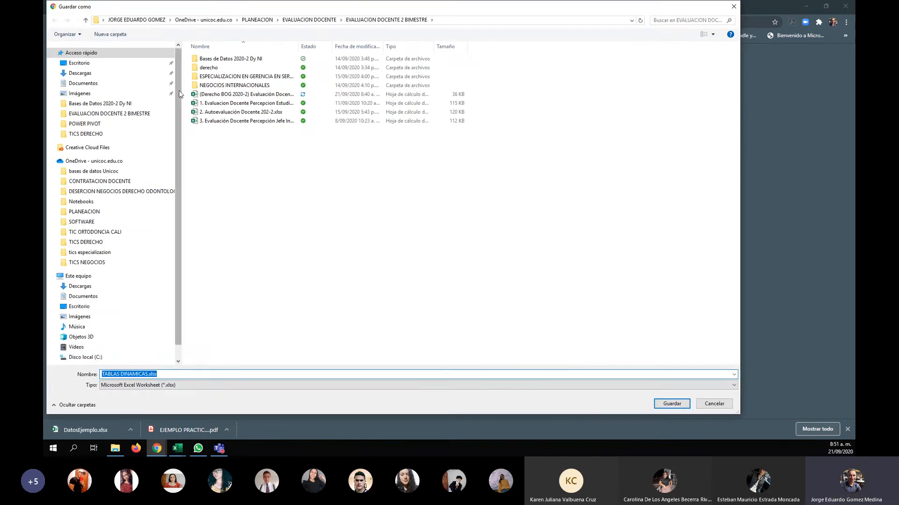
left_click(671, 404)
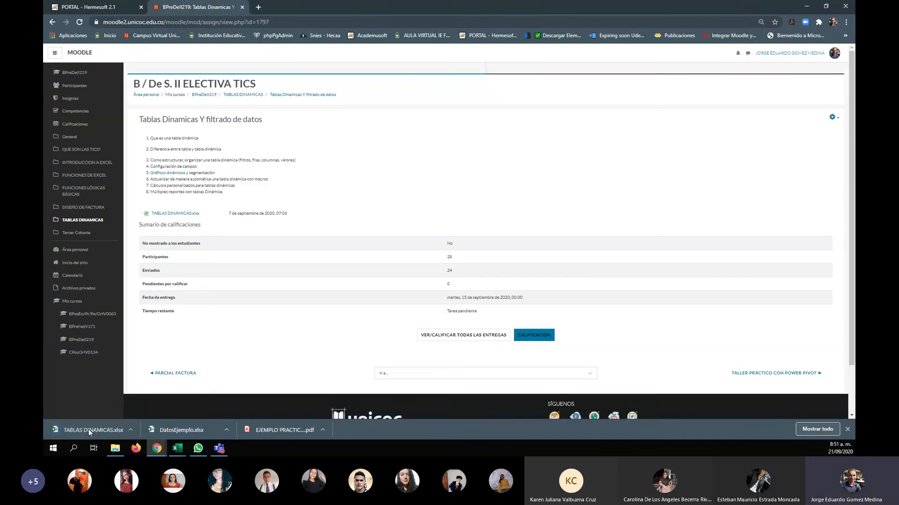
left_click(88, 429)
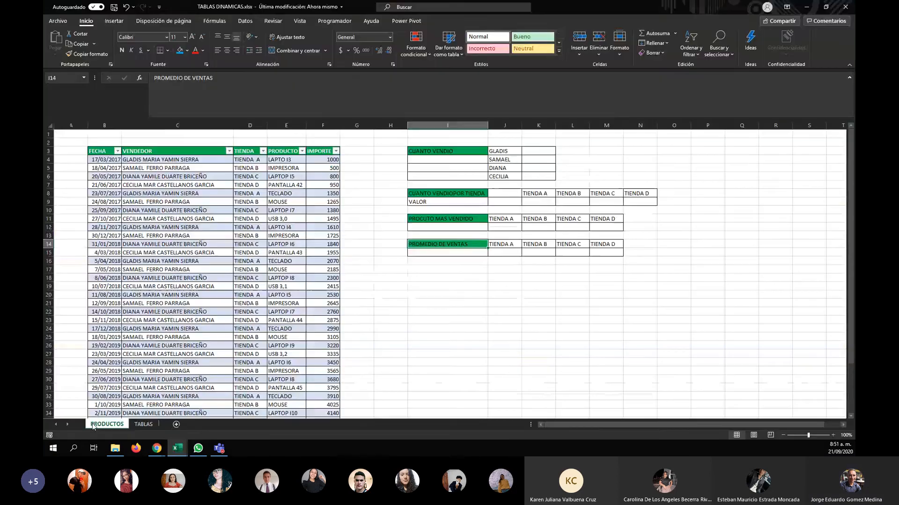
Look through the exercises on the PRODUCTOS and TABLAS sheets
scroll(266, 252, "down", 2)
scroll(265, 252, "down", 3)
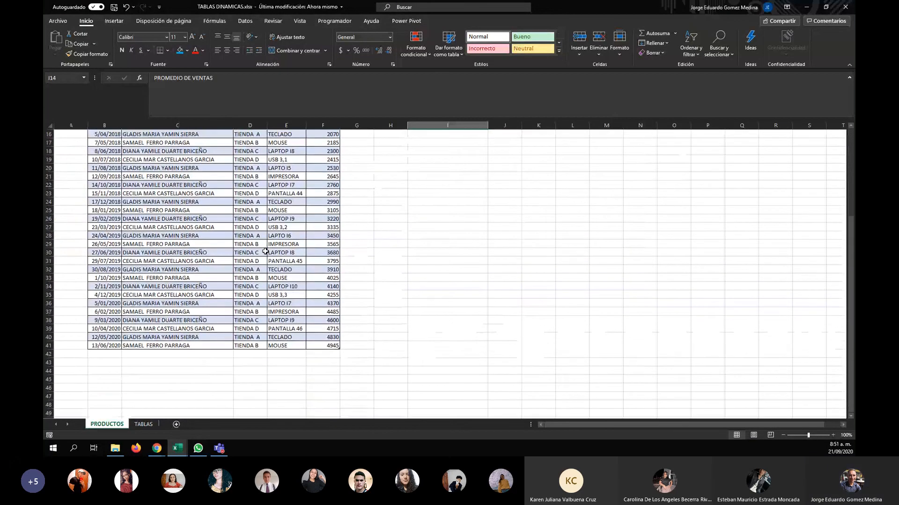
scroll(266, 251, "up", 3)
scroll(266, 252, "up", 1)
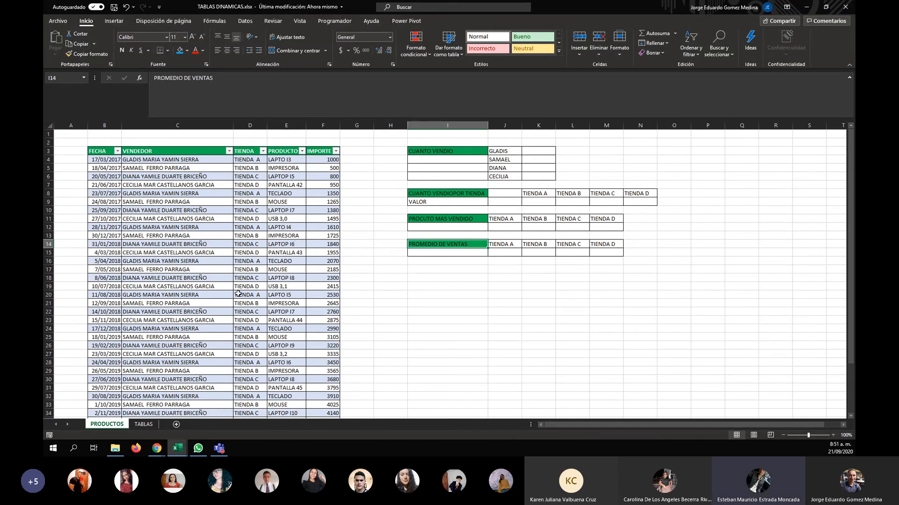
left_click(143, 424)
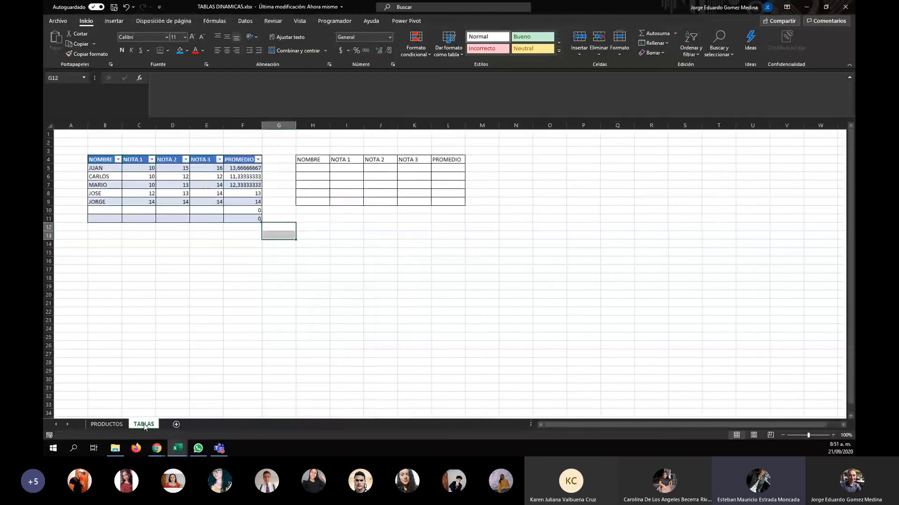
left_click(106, 424)
left_click(459, 328)
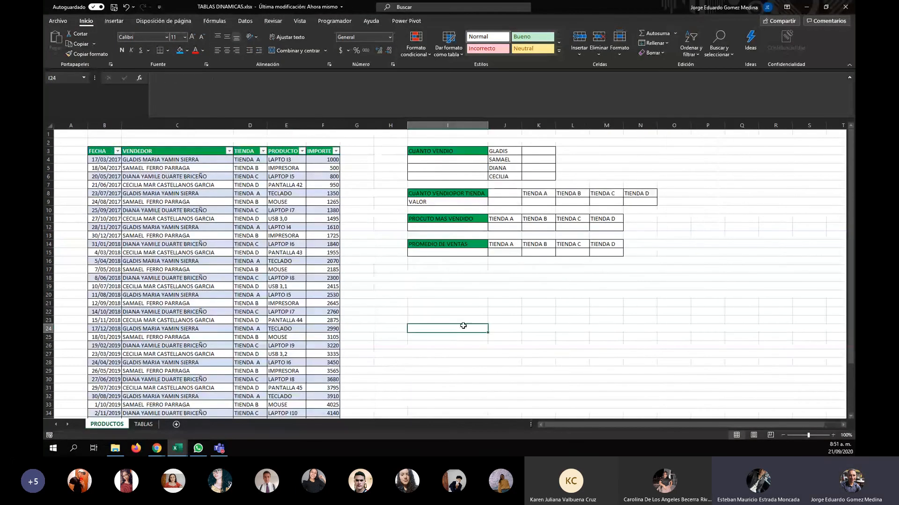
Return to the grades workbook and examine the columns H and I assignment grades of the student in row 8
left_click(806, 8)
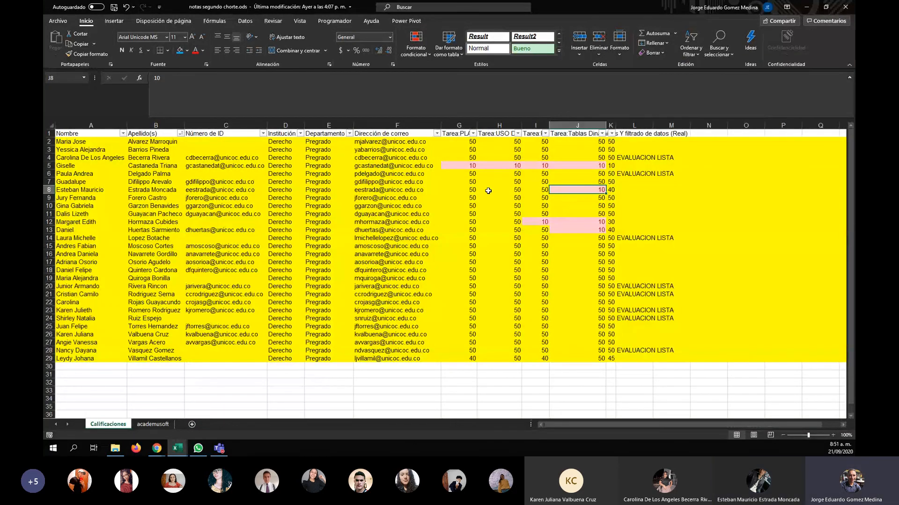
left_click_drag(479, 190, 543, 190)
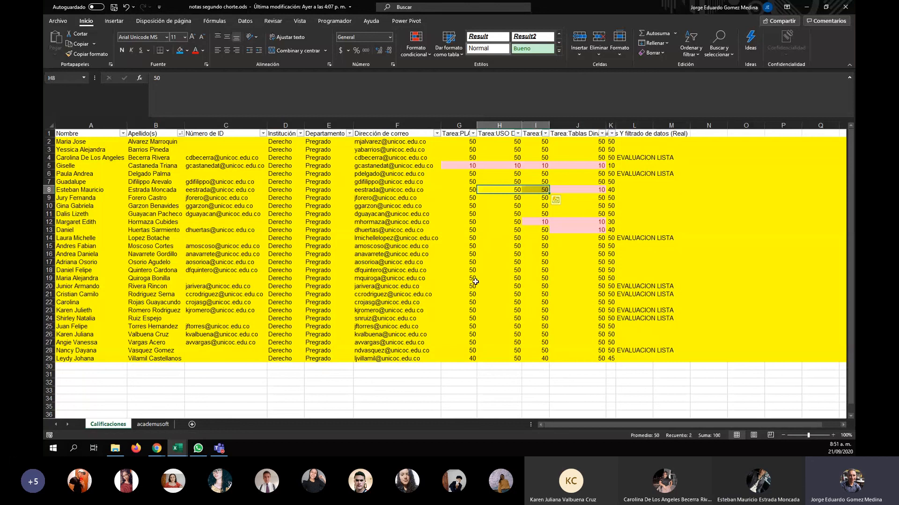
key("alt+Tab")
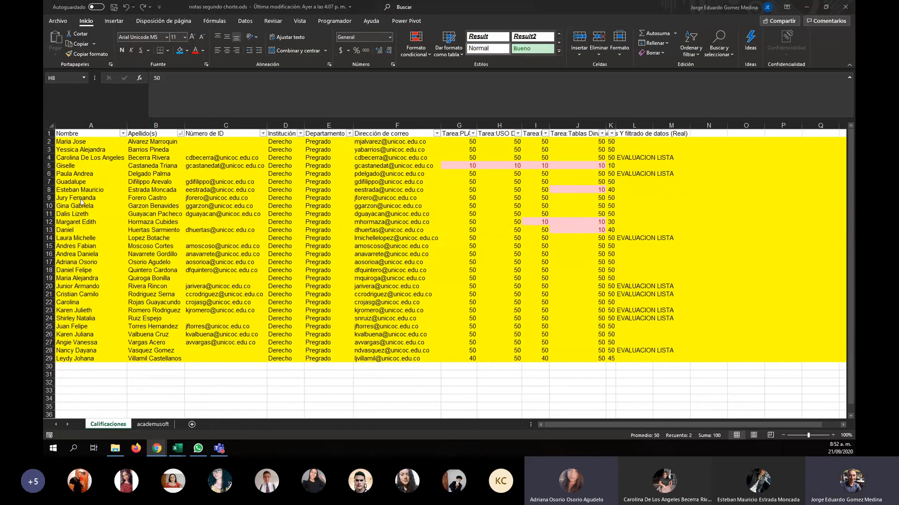
Enter EVALUACION LISTA in cell L16 for the student in row 16
left_click(96, 257)
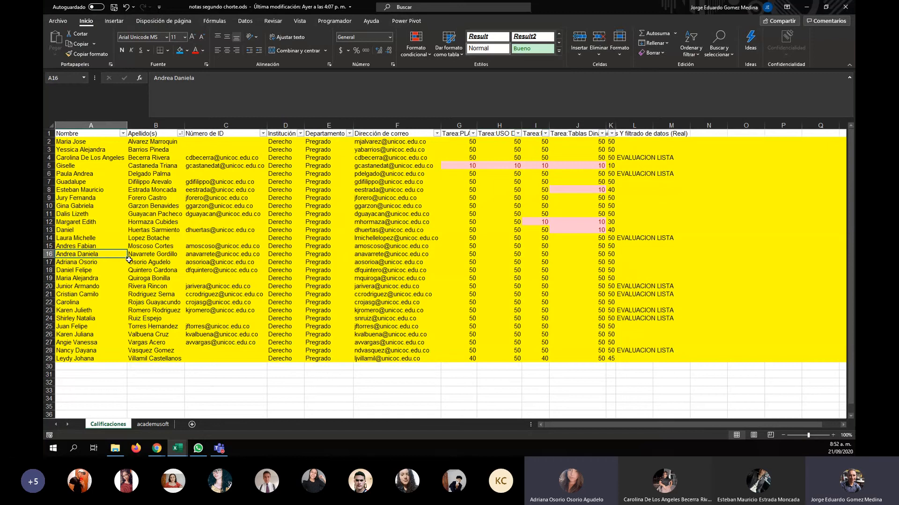
key("Right")
key("Right")
key("Right")
key("Right")
key("Right")
key("Right")
key("Right")
key("Right")
key("Right")
key("Right")
key("Right")
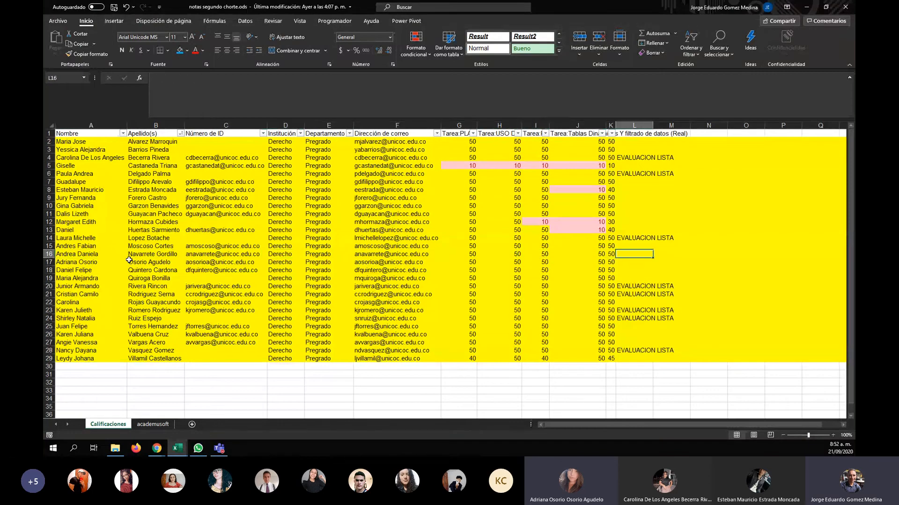
type("EVALUACION LISTA")
key("Return")
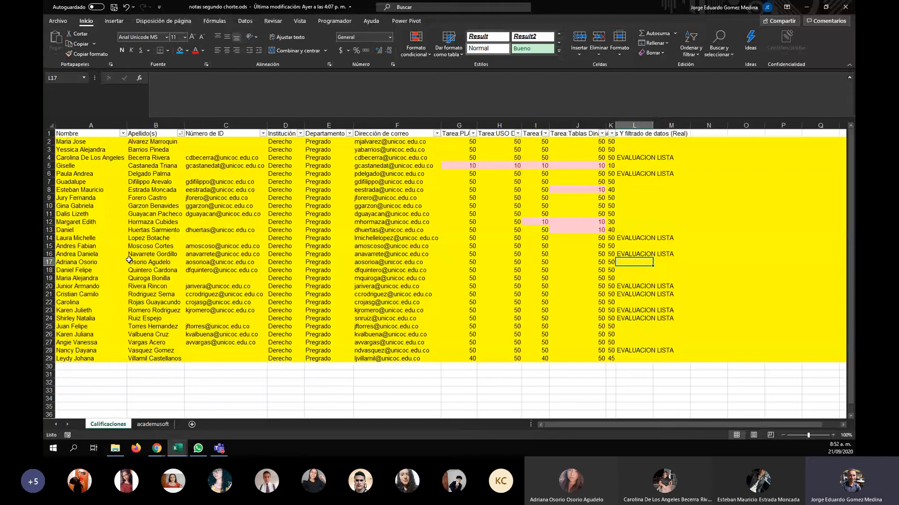
Highlight the four assignment grades in G5:J5 for the student in row 5
key("Up")
key("Up")
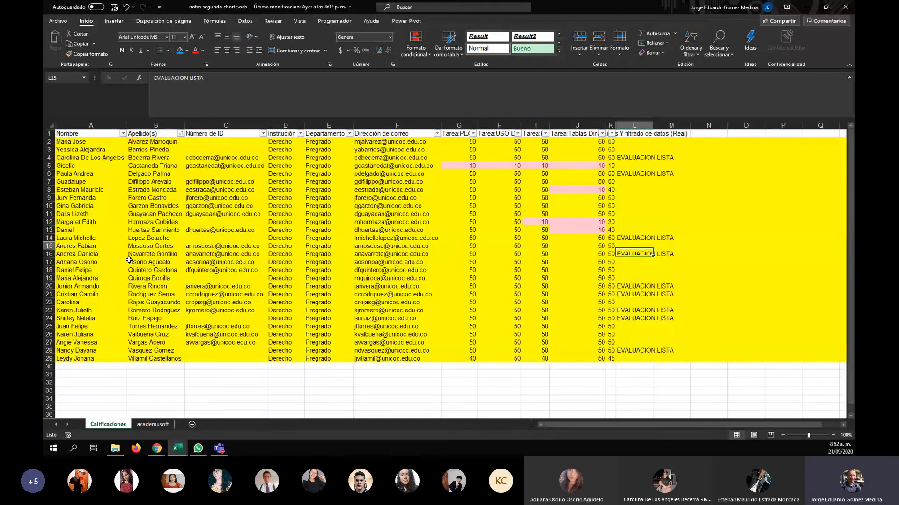
key("Up")
key("Up")
key("Up")
key("Up")
key("Up")
key("Up")
key("Up")
key("Up")
key("Up")
key("Up")
key("Up")
key("Up")
key("Left")
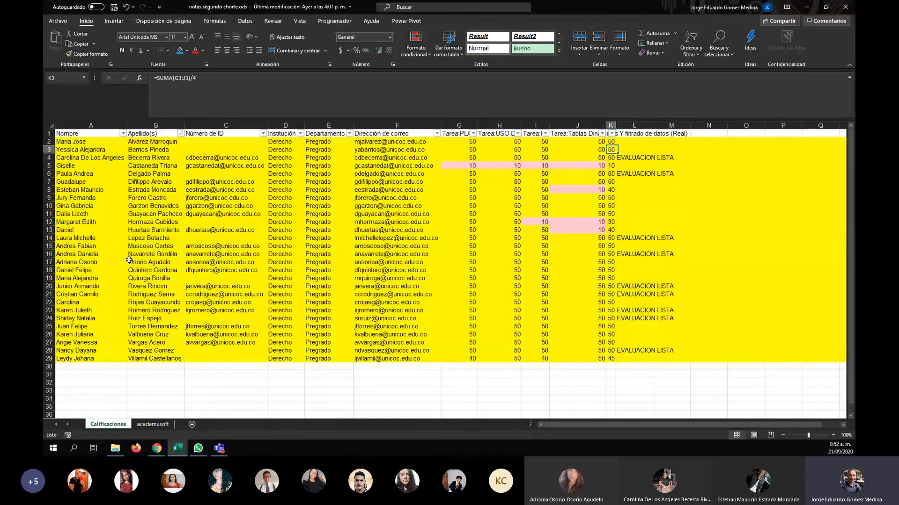
key("Down")
key("Left")
key("Left")
key("Left")
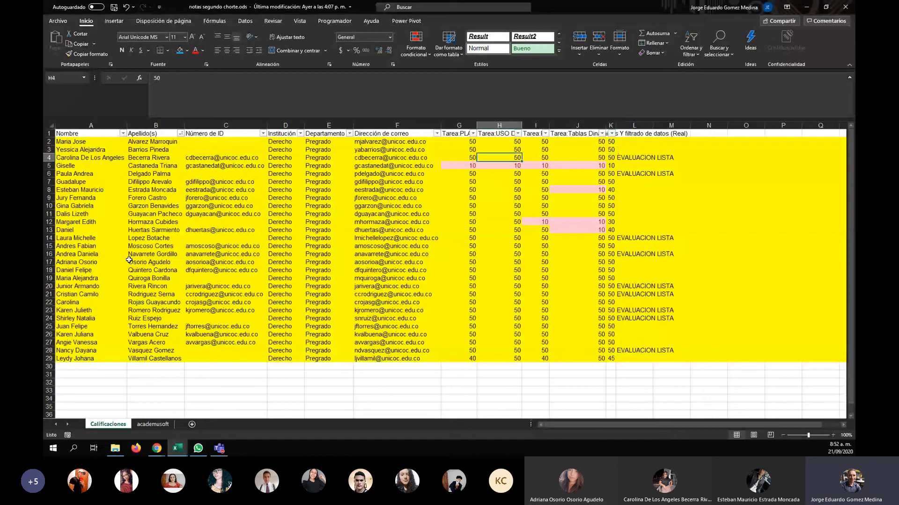
key("Down")
key("Left")
key("shift+Right")
key("shift+Right")
key("shift+Right")
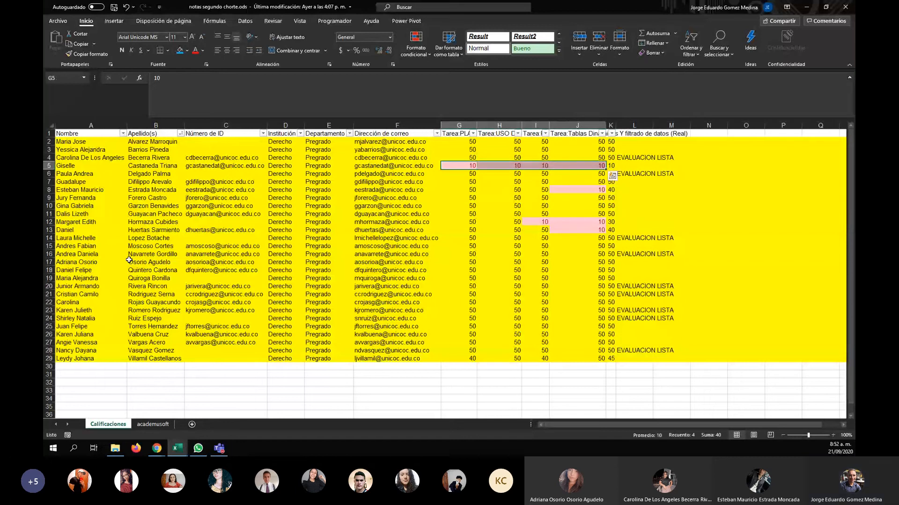
Review the pink-marked grades in I12:J12 for the student in row 12 and return to cell L16
key("Down")
key("Down")
key("Down")
key("Down")
key("Down")
key("Down")
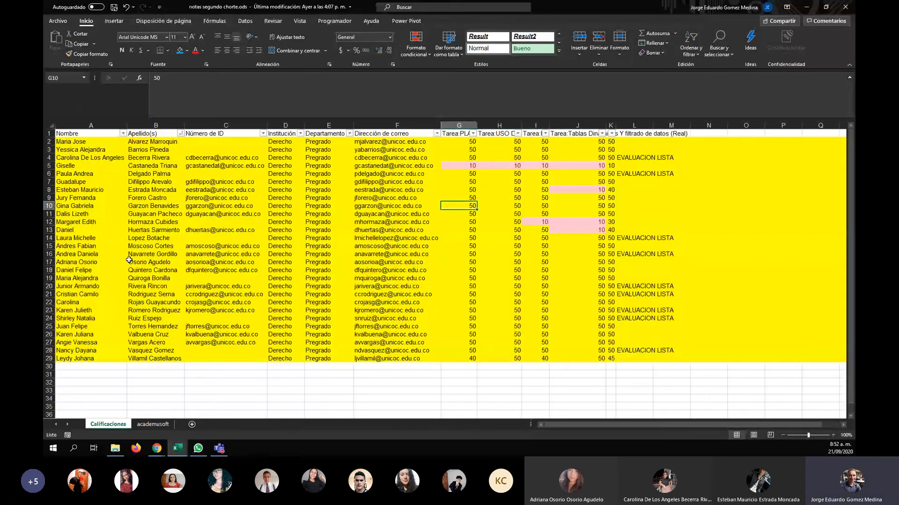
key("Right")
key("Right")
key("Down")
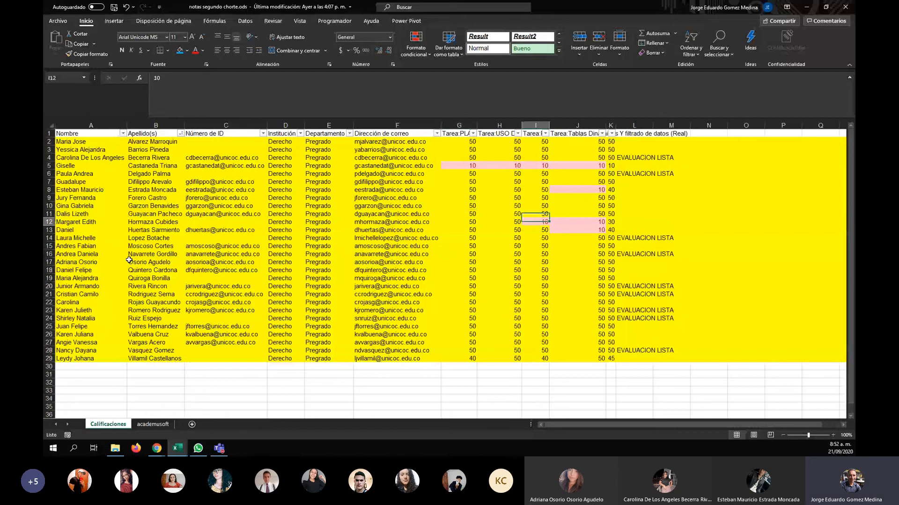
key("shift+Right")
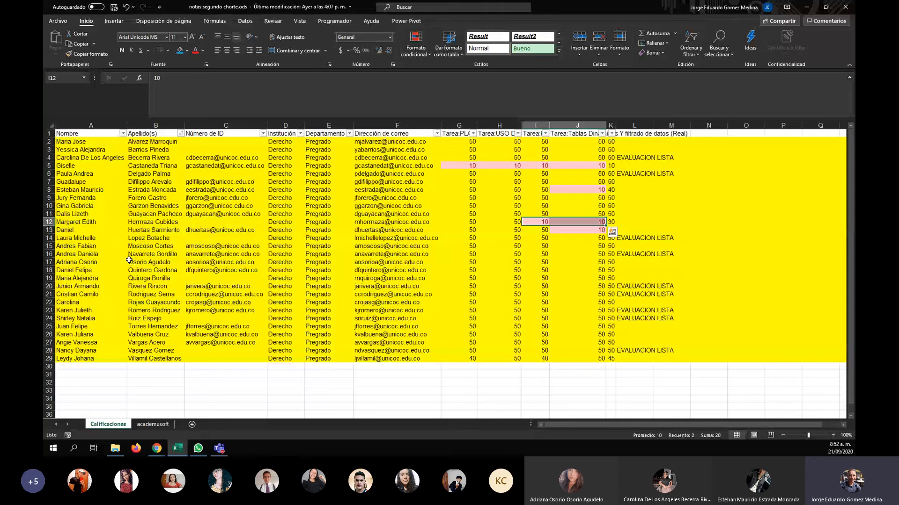
key("Right")
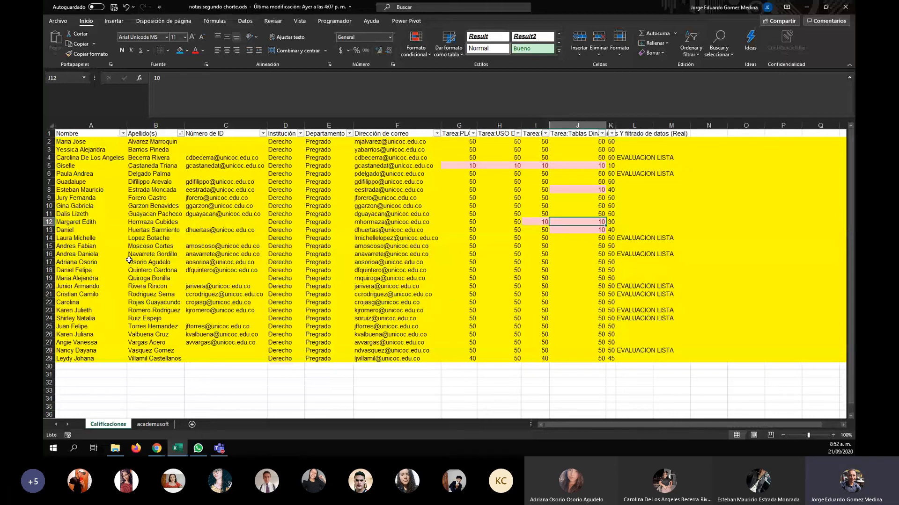
key("Right")
key("Right")
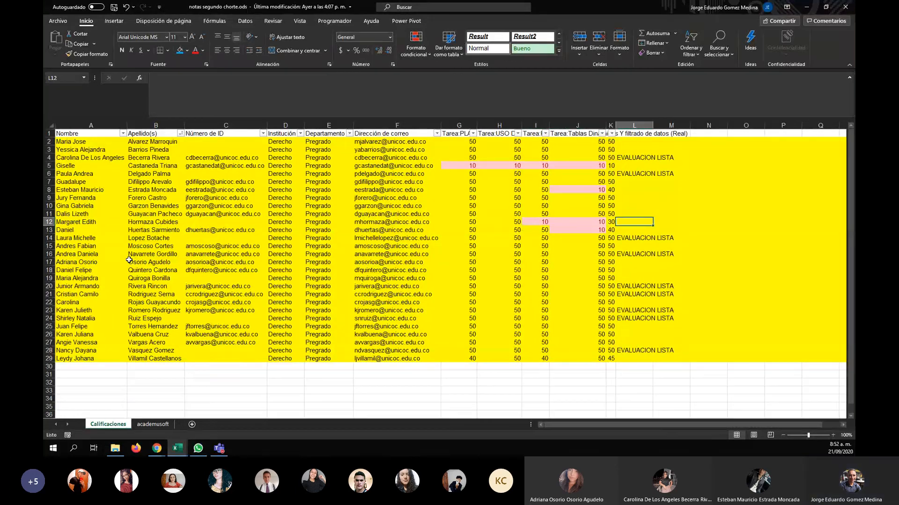
key("Down")
key("Down")
key("Down")
key("Down")
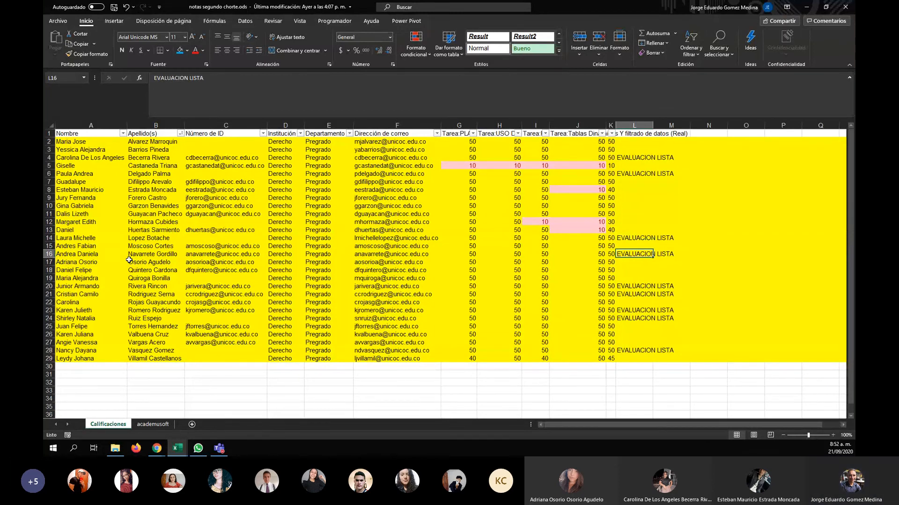
Enter EVALUACION LISTA in cell L8 for the student in row 8
key("Left")
key("Left")
key("Left")
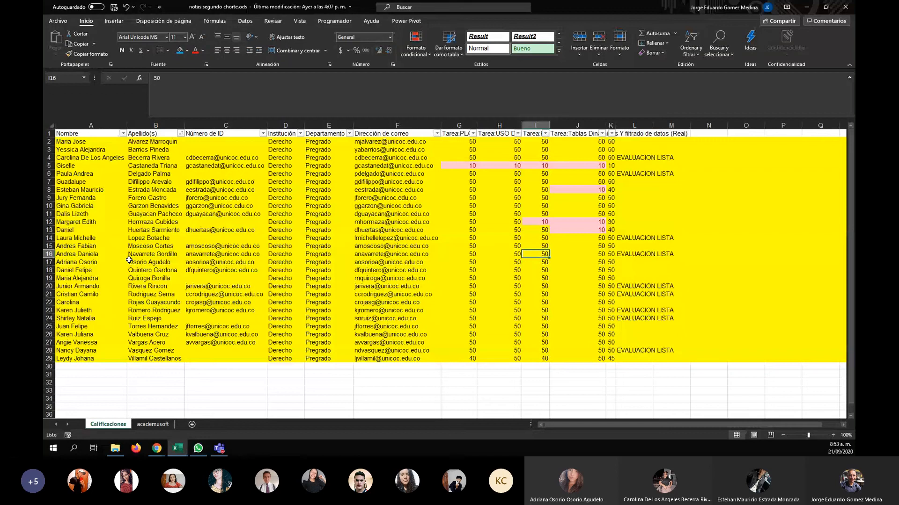
key("Right")
key("Right")
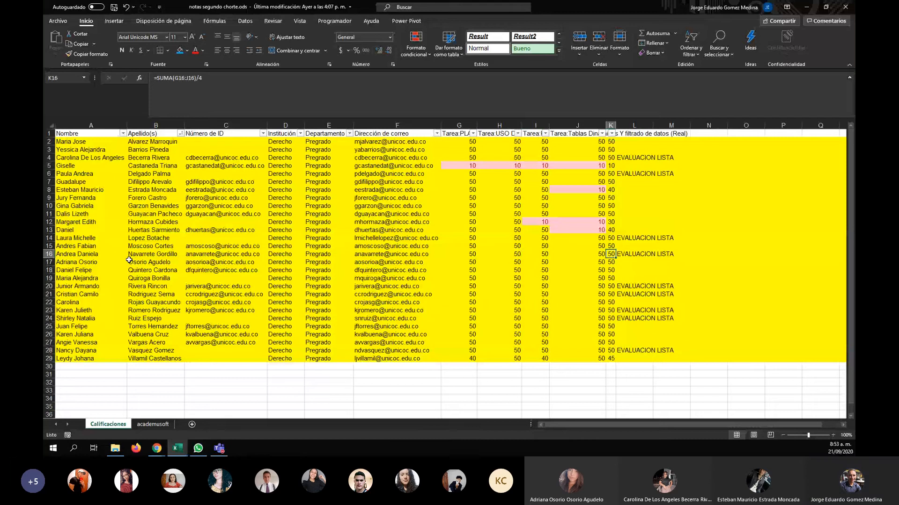
key("Right")
key("Up")
key("Up")
key("Up")
key("Up")
key("Up")
key("Up")
key("Up")
key("Up")
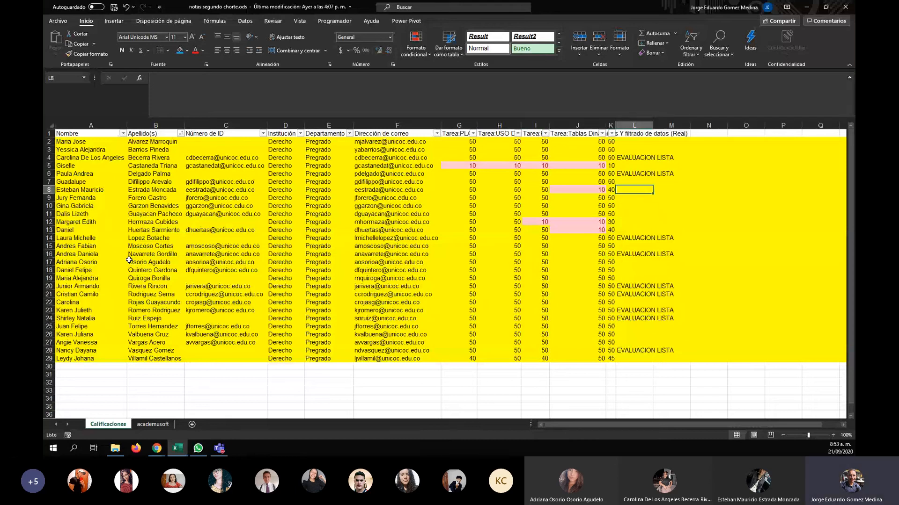
type("E")
key("Return")
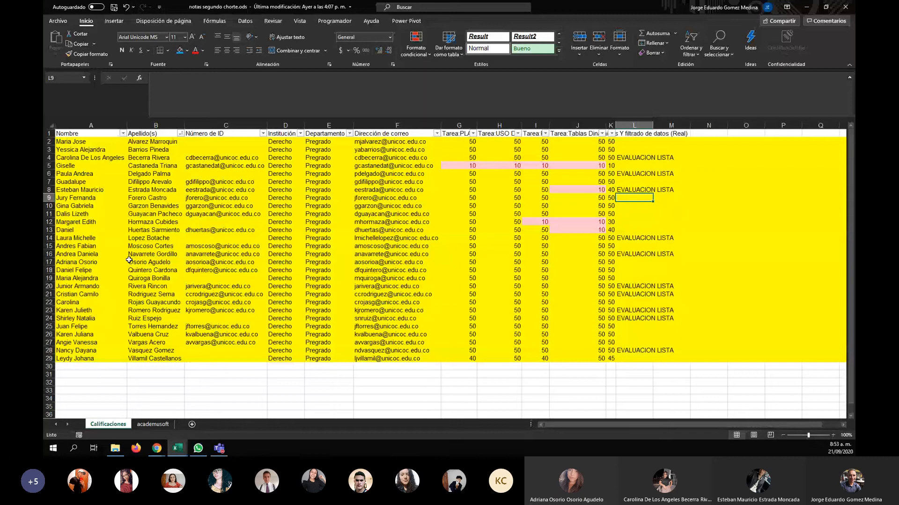
Find the student in row 16 and check that row's details, grades and average
key("Left")
key("Left")
key("Left")
key("Left")
key("Left")
key("Left")
key("Left")
key("Left")
key("Left")
key("Down")
key("Down")
key("Down")
key("Down")
key("Down")
key("Down")
key("Down")
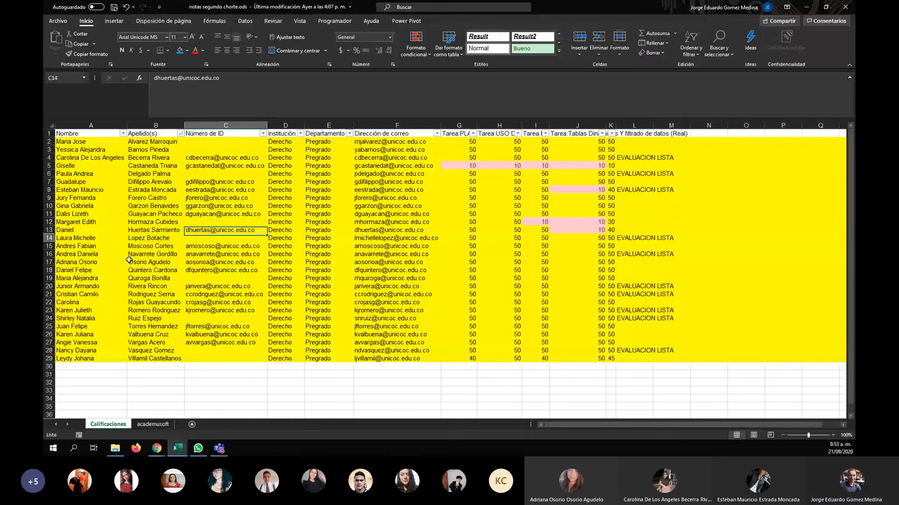
key("Right")
key("Right")
key("Right")
key("Right")
key("Right")
key("Right")
key("Right")
key("Right")
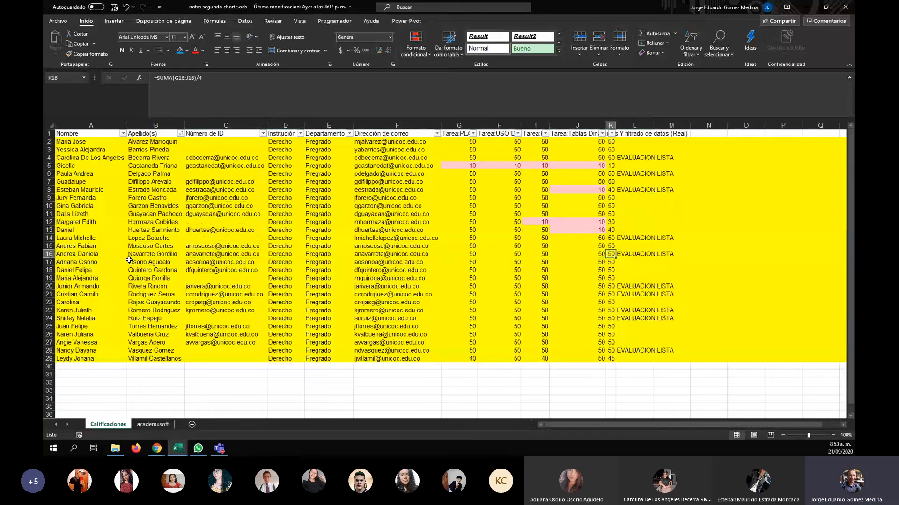
Enter EVALUACION LISTA in cell L10 for the student in row 10
key("Home")
key("Up")
key("Up")
key("Up")
key("Up")
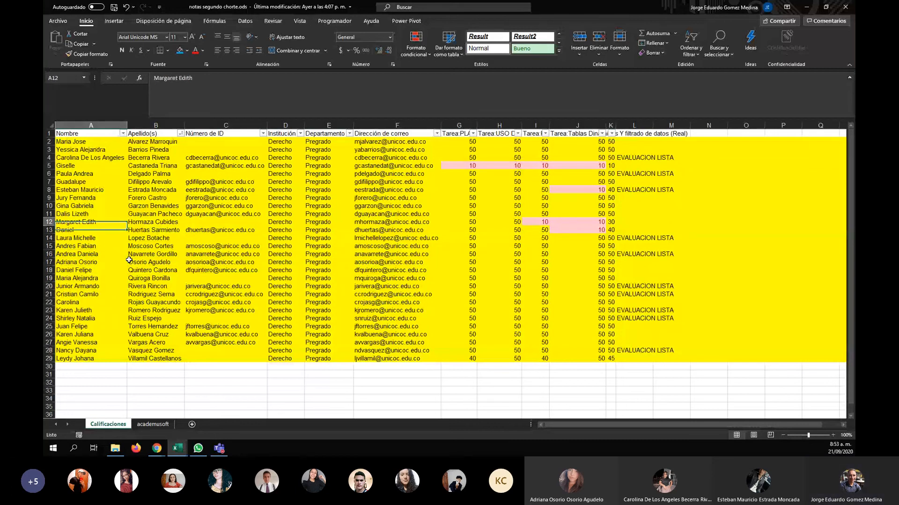
key("Up")
key("Up")
key("Right")
key("Right")
key("Right")
key("Right")
key("Right")
key("Right")
key("Right")
key("Right")
key("Right")
key("Right")
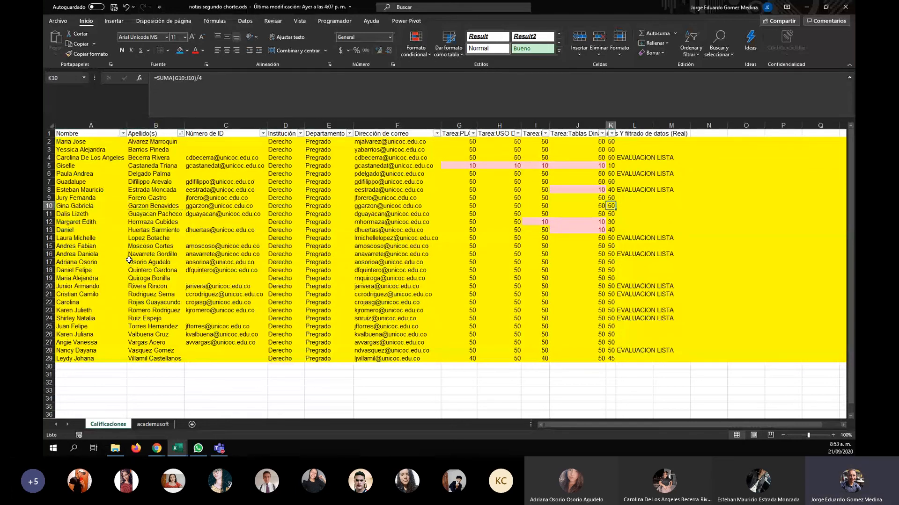
key("Right")
type("E")
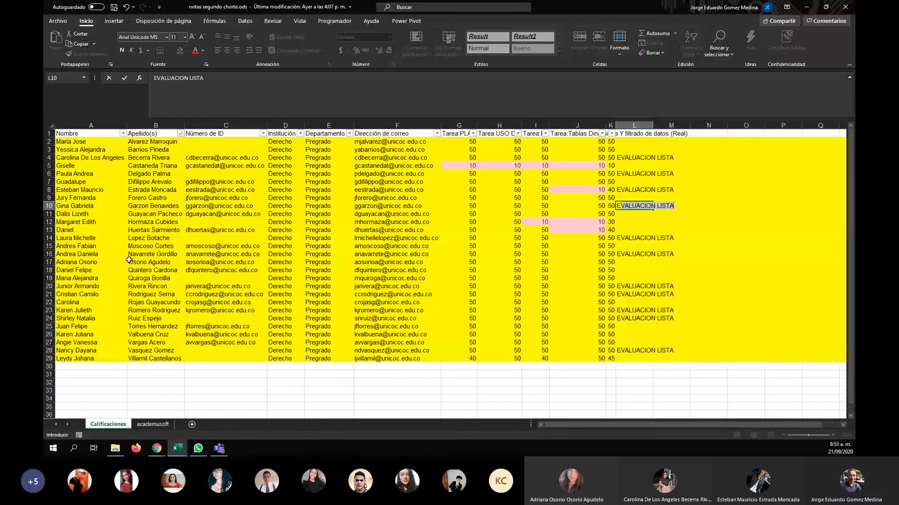
key("Home")
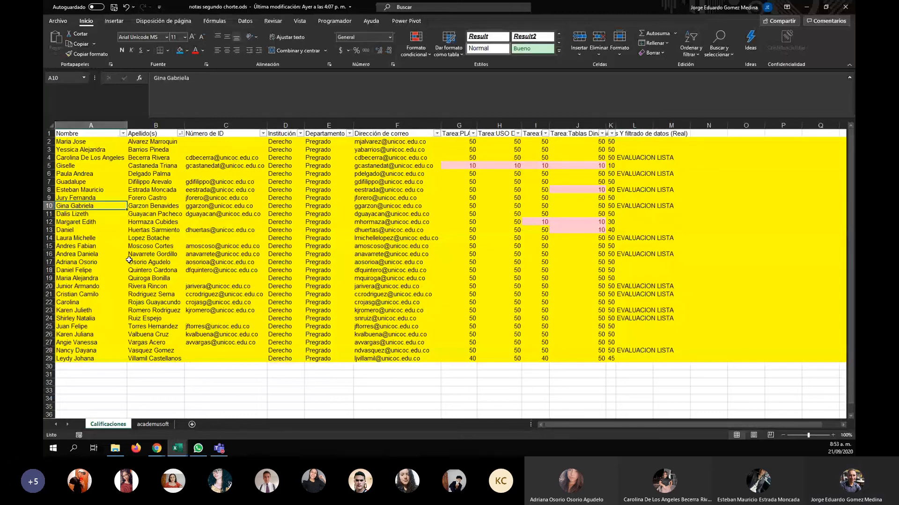
Look through the student names in column A between rows 6 and 24
key("Up")
key("Up")
key("Up")
key("Up")
key("Down")
key("Down")
key("Down")
key("Down")
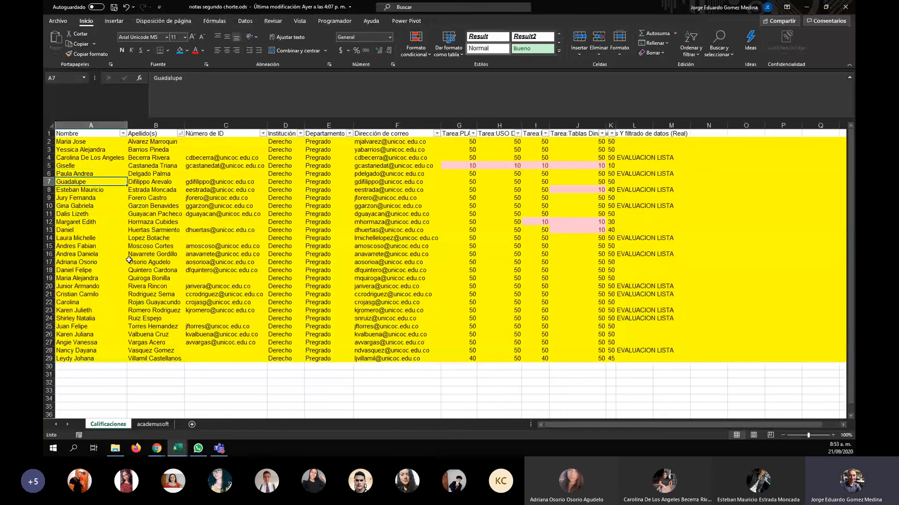
key("Down")
key("Down")
key("Down")
key("Down")
key("Down")
key("Down")
key("Down")
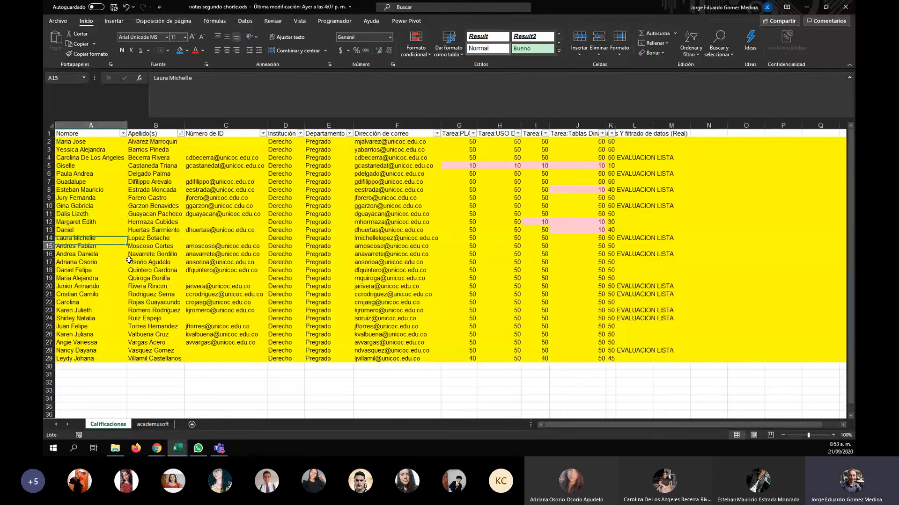
key("Down")
key("Down")
key("Down")
key("Down")
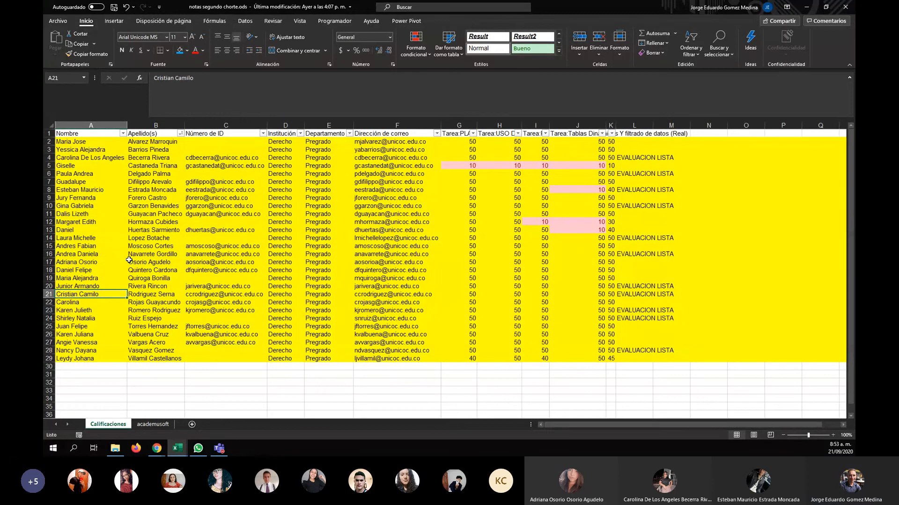
key("Down")
key("Down")
key("Down")
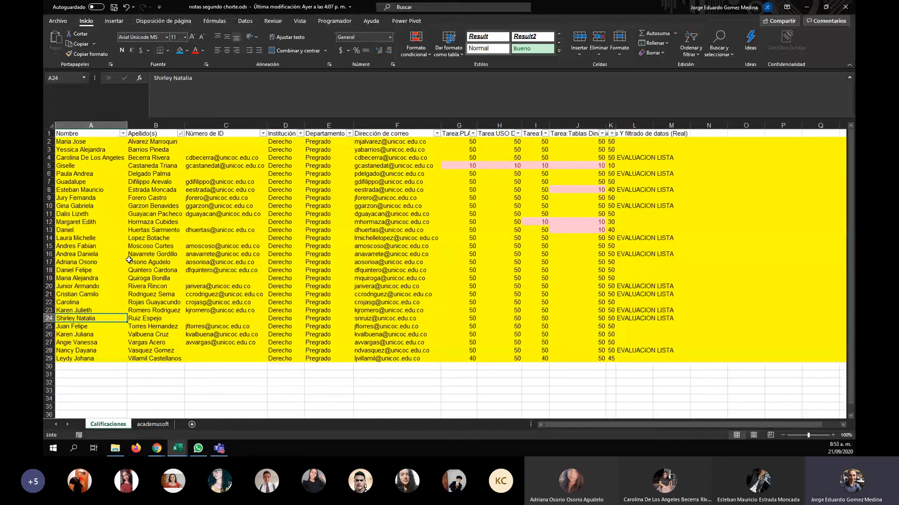
Enter EVALUACION LISTA in cell L26 for the student in row 26 and return to the name in column A
key("Down")
key("Down")
key("Right")
key("Right")
key("Right")
key("Right")
key("Right")
key("Right")
key("Right")
key("Right")
key("Right")
key("Right")
key("Right")
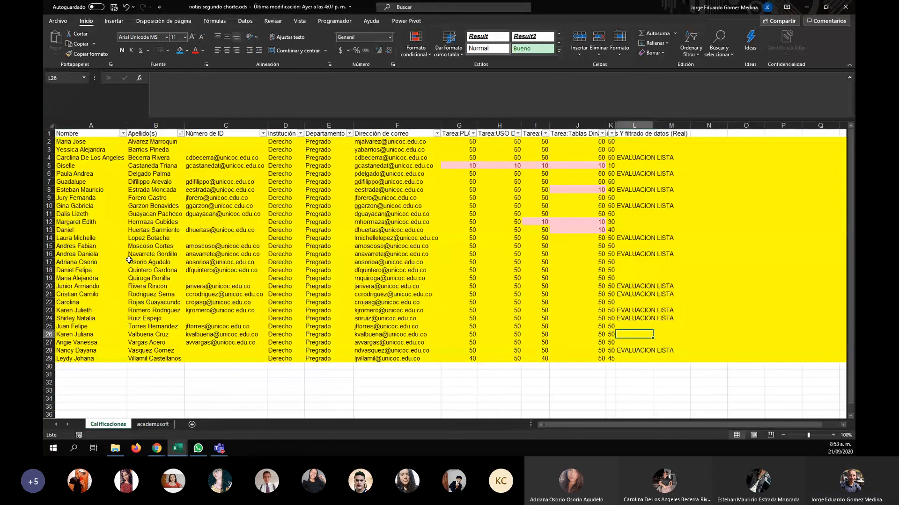
type("EVALUACION LISTA")
key("Left")
key("Left")
key("Left")
key("Left")
key("Left")
key("Left")
key("Left")
key("Left")
key("Left")
key("Left")
key("Left")
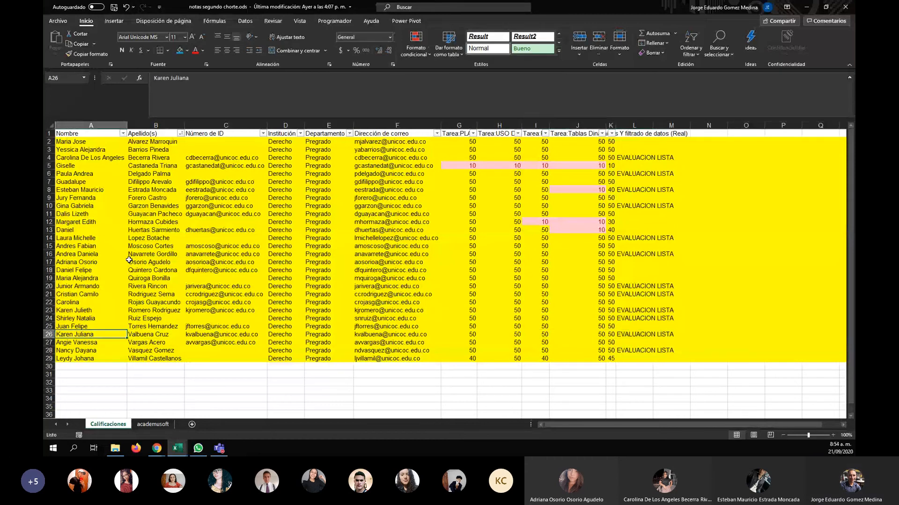
Find the student in row 19 and enter EVALUACION LISTA in cell L19
key("Down")
key("Down")
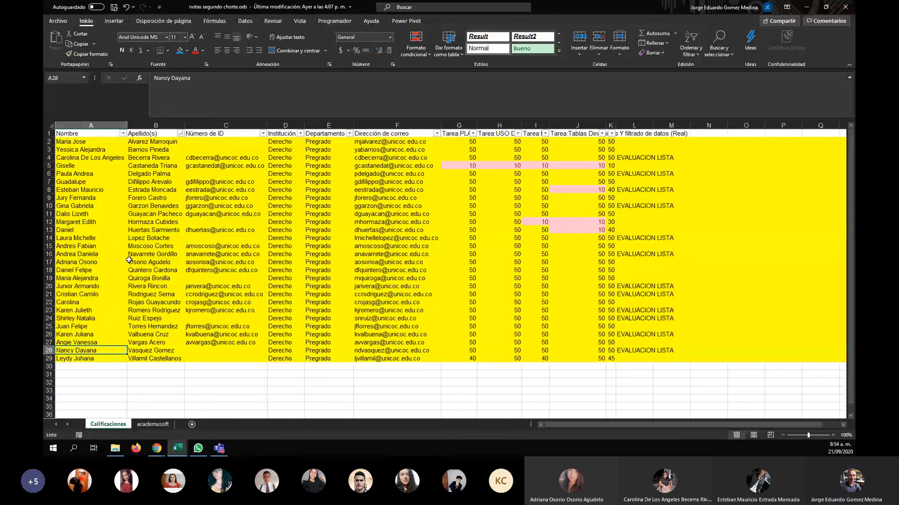
key("Up")
key("Up")
key("Up")
key("Up")
key("Up")
key("Up")
key("Up")
key("Up")
key("Up")
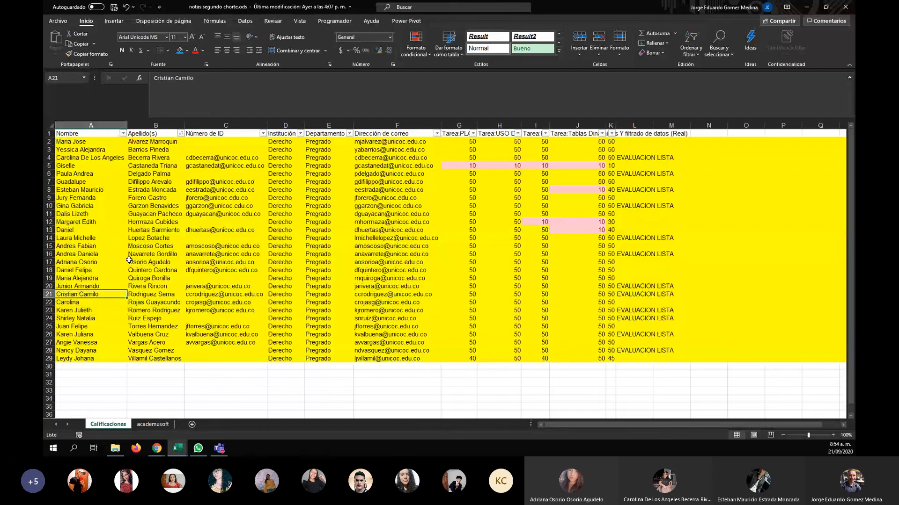
key("Right")
key("Right")
key("Right")
key("Right")
key("Right")
key("Right")
key("Right")
key("Right")
key("Right")
key("Right")
key("Right")
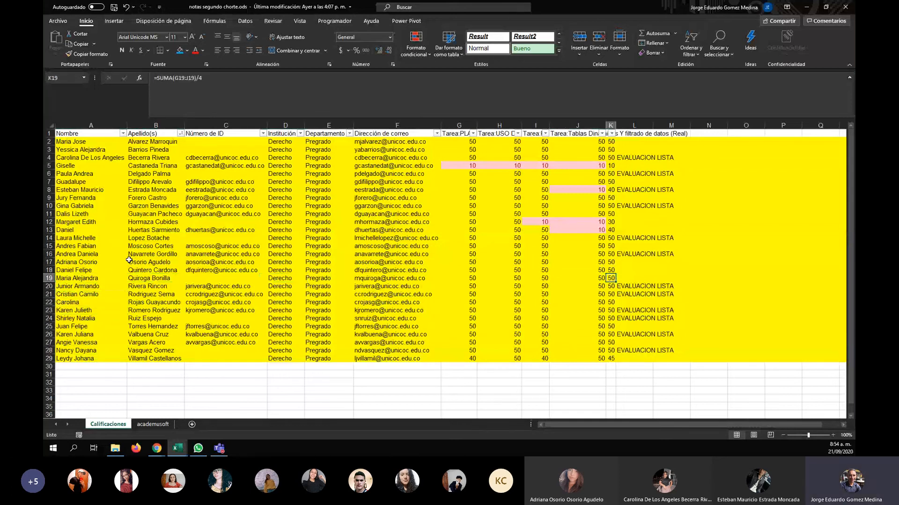
type("EVALUACION LISTA")
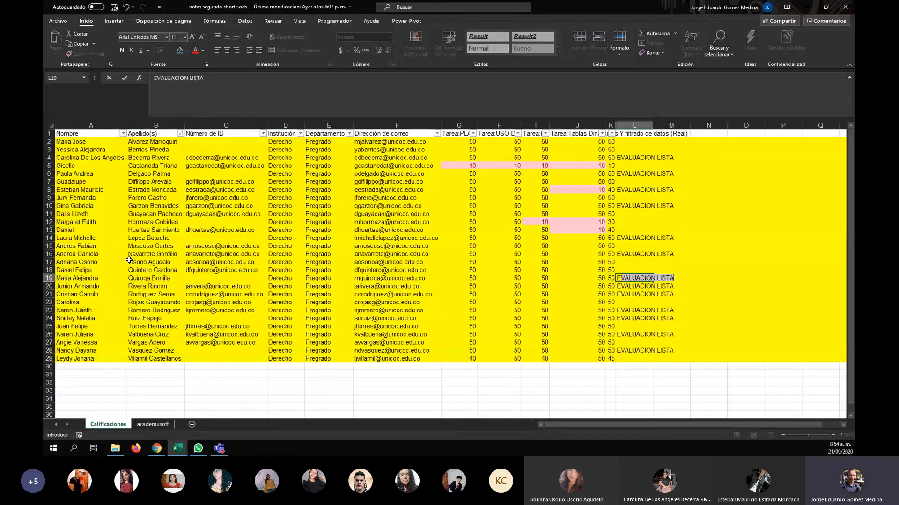
key("Return")
key("Return")
Look through the student names in column A between rows 14 and 19, stopping at row 17
key("Home")
key("Up")
key("Up")
key("Up")
key("Up")
key("Up")
key("Up")
key("Up")
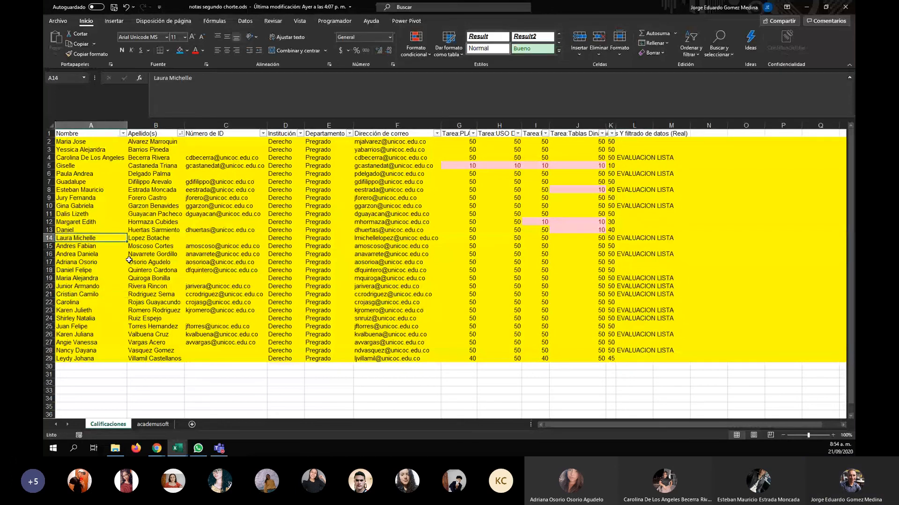
key("Down")
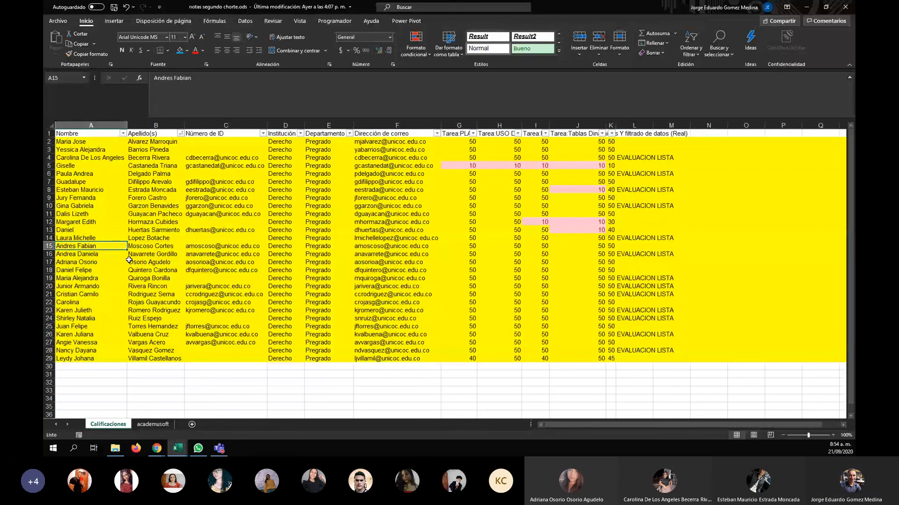
key("Down")
key("Down")
Check the grades and evaluation cell L17 for the student in row 17 and return to the name in column A
key("Right")
key("Right")
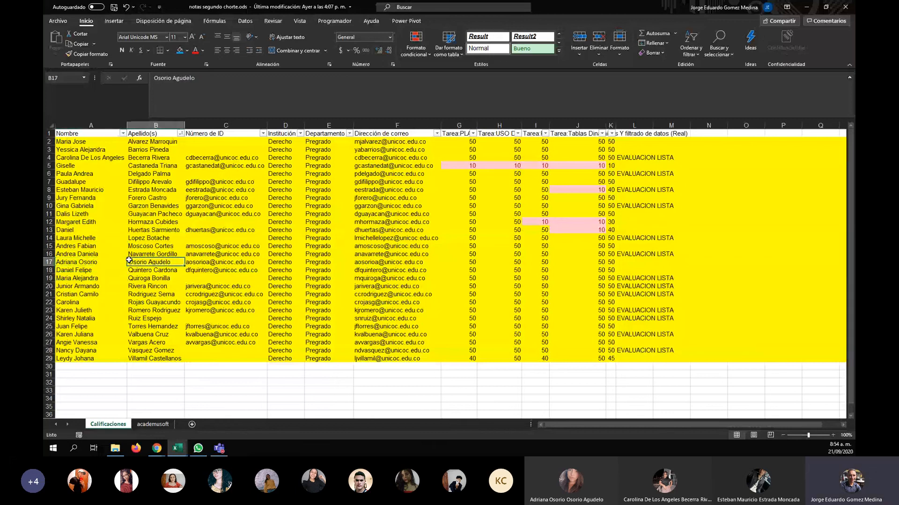
key("Right")
key("Right")
key("Right")
key("Right")
key("Right")
key("Right")
key("Right")
key("Right")
key("Right")
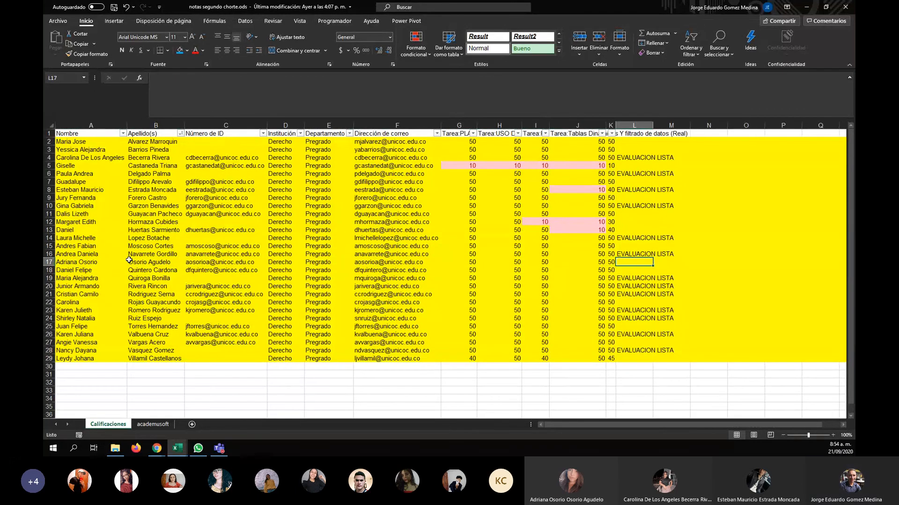
key("Left")
key("Left")
key("Left")
key("Left")
key("Left")
key("Left")
key("Left")
key("Left")
key("Left")
key("Left")
key("Left")
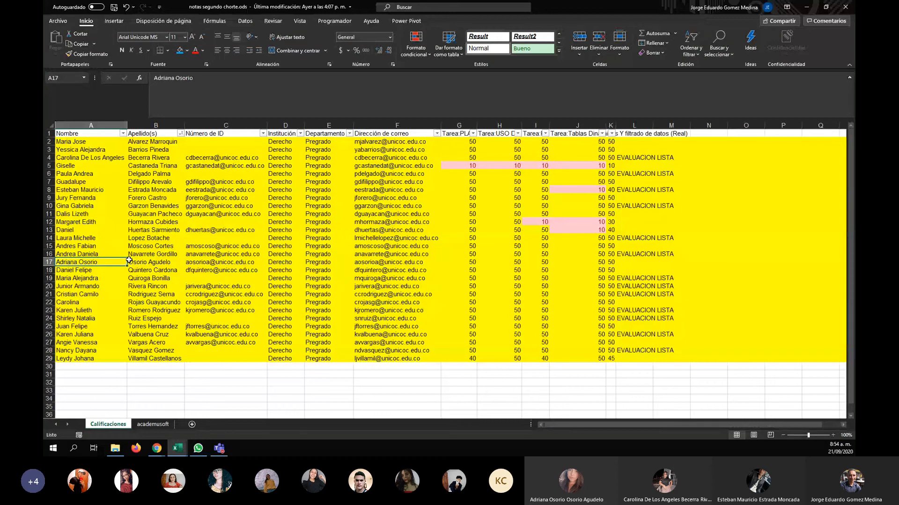
Enter EVALUACION LISTA in cell L15 for the student in row 15 and return to the name in column A
key("Up")
key("Up")
key("Right")
key("Right")
key("Right")
key("Right")
key("Right")
key("Right")
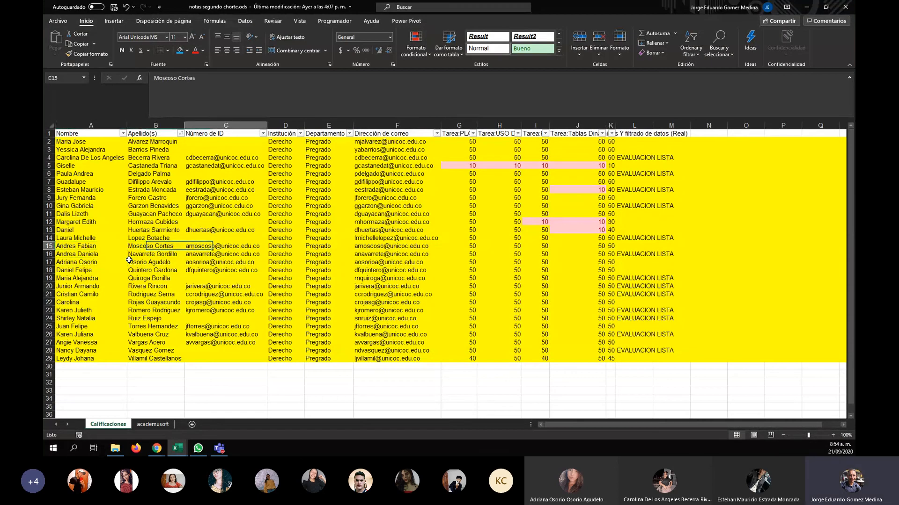
key("Right")
key("Right")
key("Right")
key("Right")
key("Right")
type("EVALUACION LISTA")
key("Left")
key("Left")
key("Left")
key("Left")
key("Left")
key("Left")
key("Left")
key("Left")
key("Left")
key("Left")
key("Left")
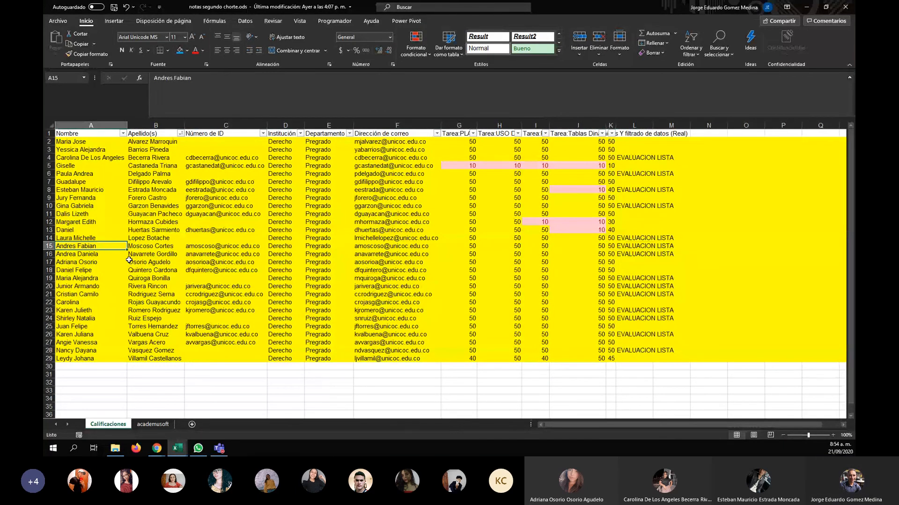
Look through the student names in column A between rows 13 and 24
key("Up")
key("Down")
key("Down")
key("Down")
key("Down")
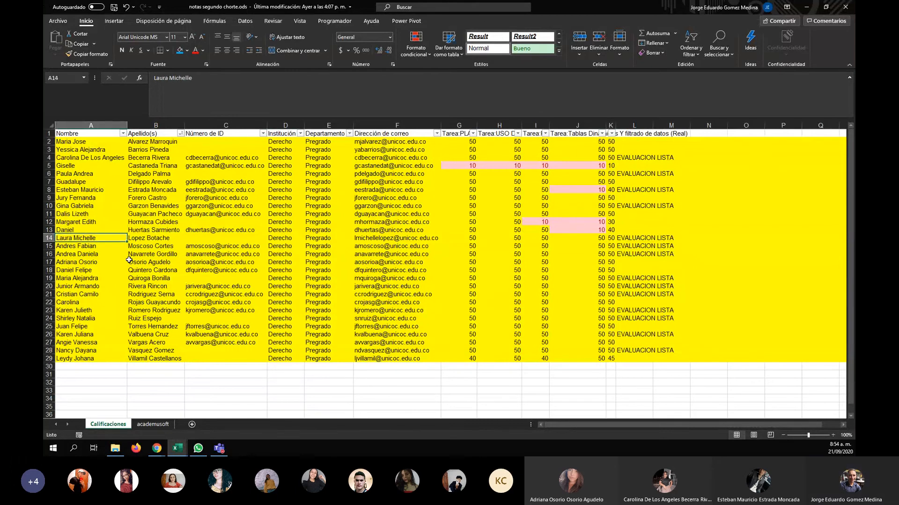
key("Down")
key("Down")
key("Down")
key("Down")
key("Down")
key("Down")
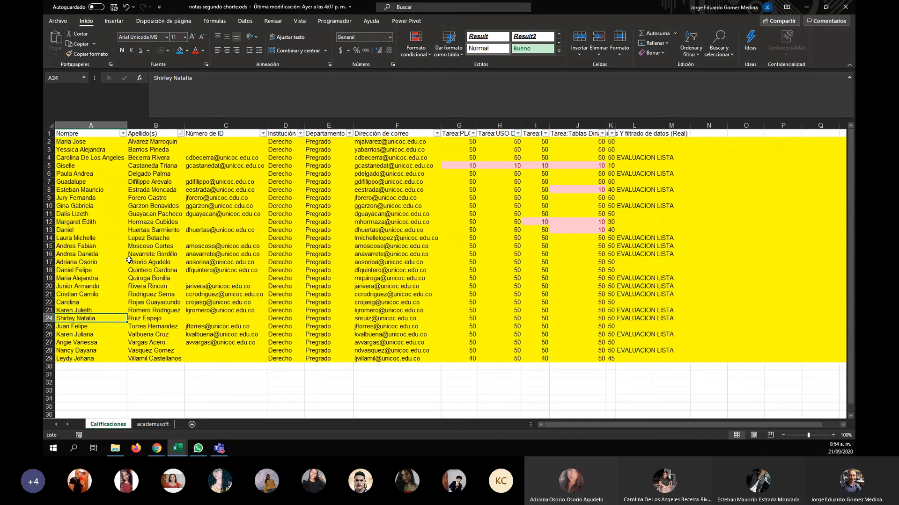
key("Up")
key("Up")
key("Up")
key("Up")
key("Up")
key("Up")
key("Up")
key("Up")
key("Up")
key("Up")
key("Up")
key("Up")
key("Up")
key("Up")
key("Up")
key("Up")
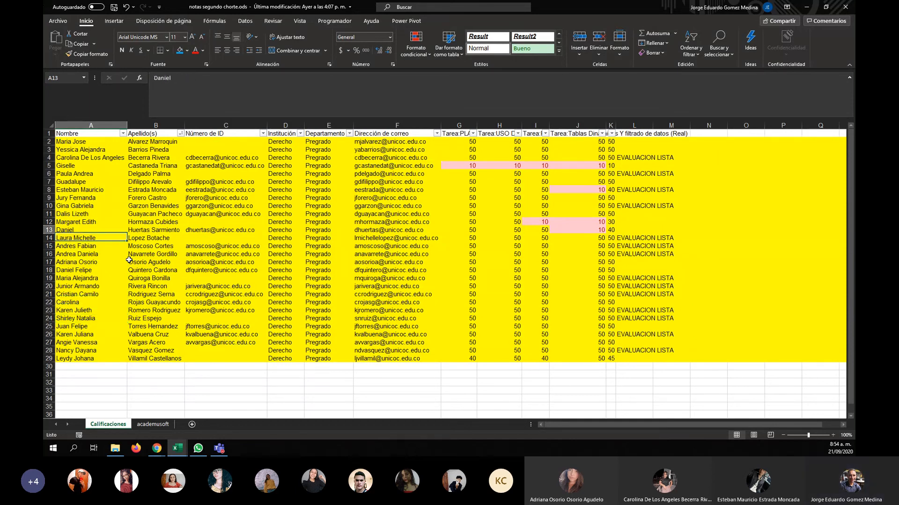
Look across the grade columns of the student's row and return to the names in column A
key("Right")
key("Right")
key("Right")
key("Right")
key("Right")
key("Right")
key("Right")
key("Right")
key("Right")
key("Left")
key("Left")
key("Left")
key("Left")
key("Left")
key("Left")
key("Left")
key("Left")
key("Left")
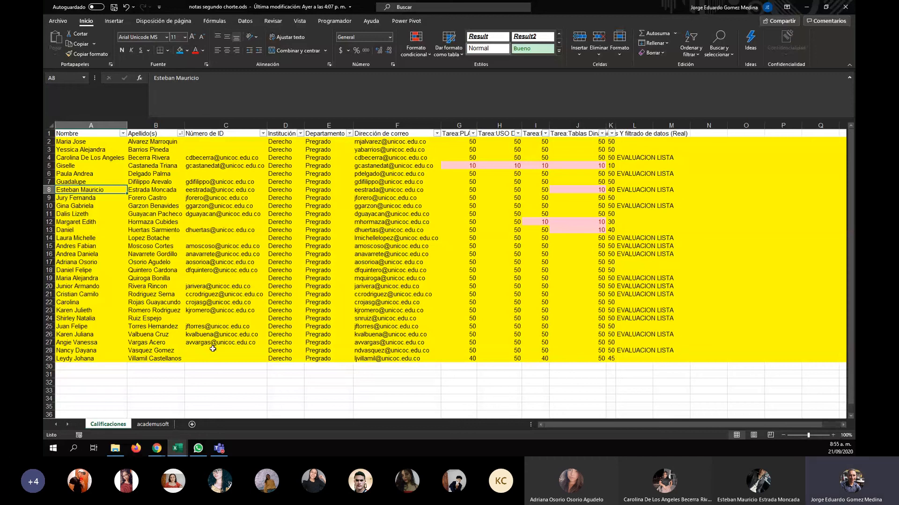
Enter EVALUACION LISTA in cell L29 for the student in row 29
key("alt+Tab")
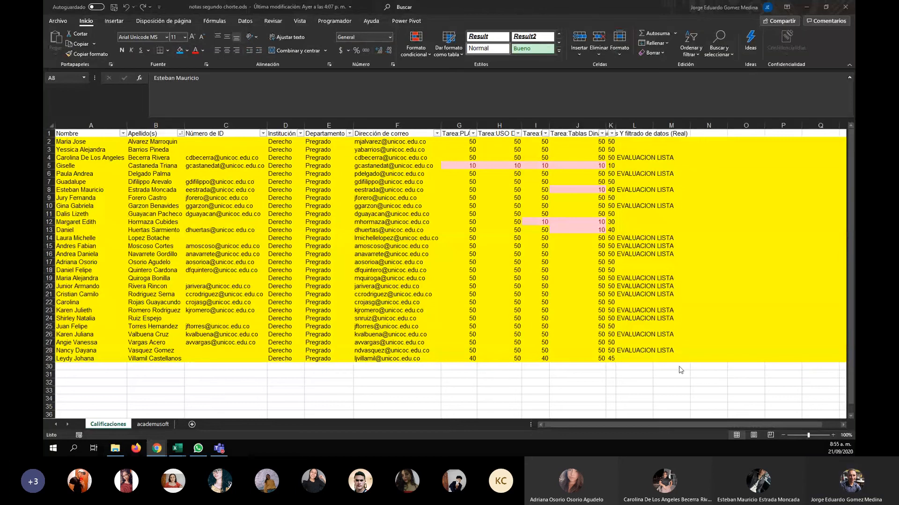
left_click(645, 358)
type("EVALUACION LISTA")
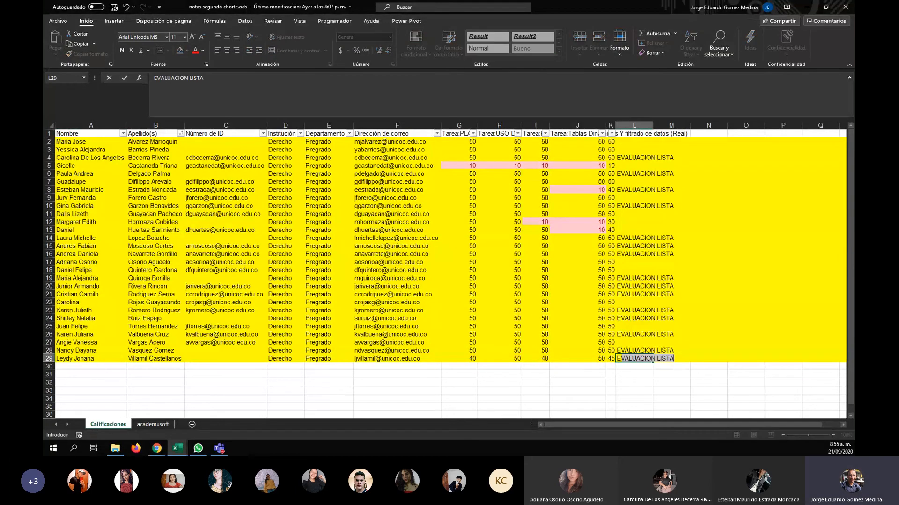
key("Up")
key("Up")
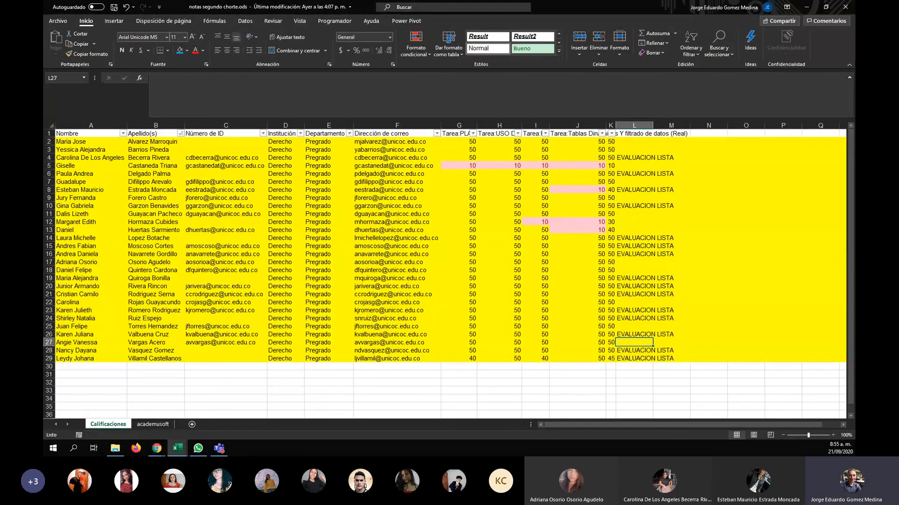
Examine the students without an evaluation mark from row 27 up to row 12
key("Home")
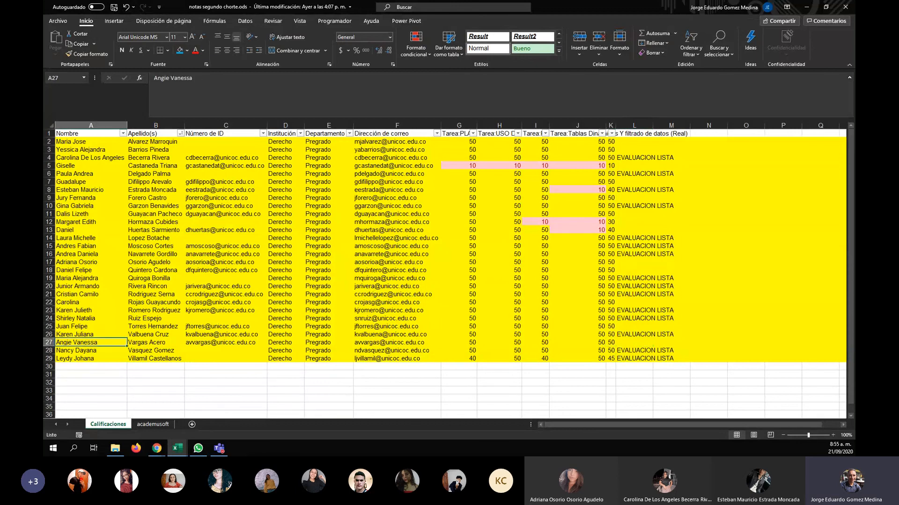
key("Right")
key("Right")
key("Right")
key("Right")
key("Up")
key("Up")
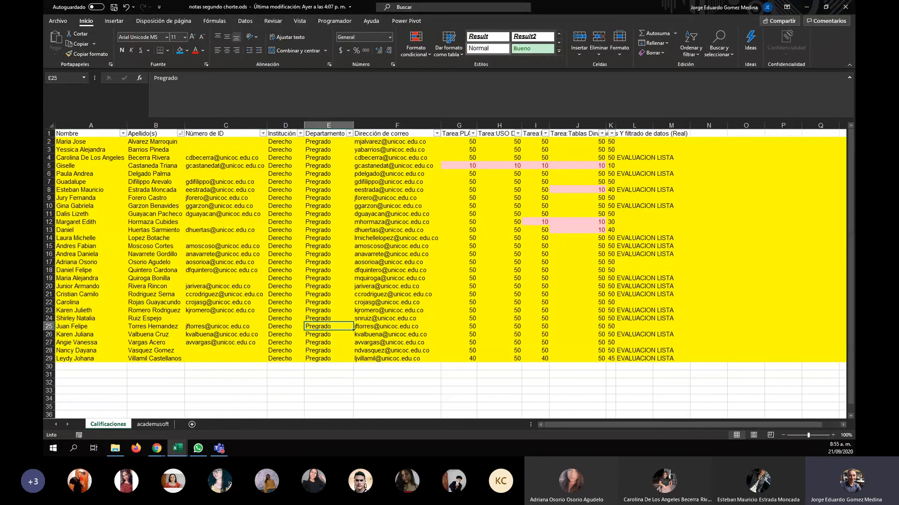
left_click(156, 270)
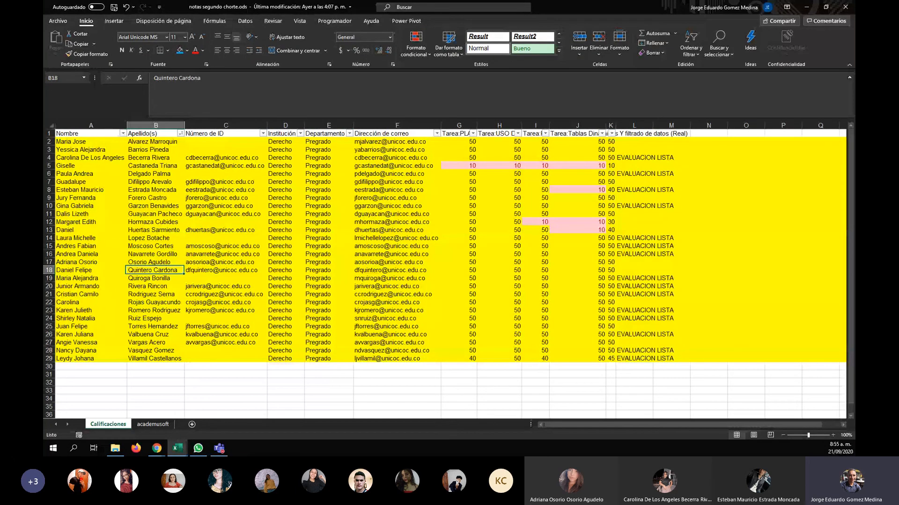
left_click(91, 238)
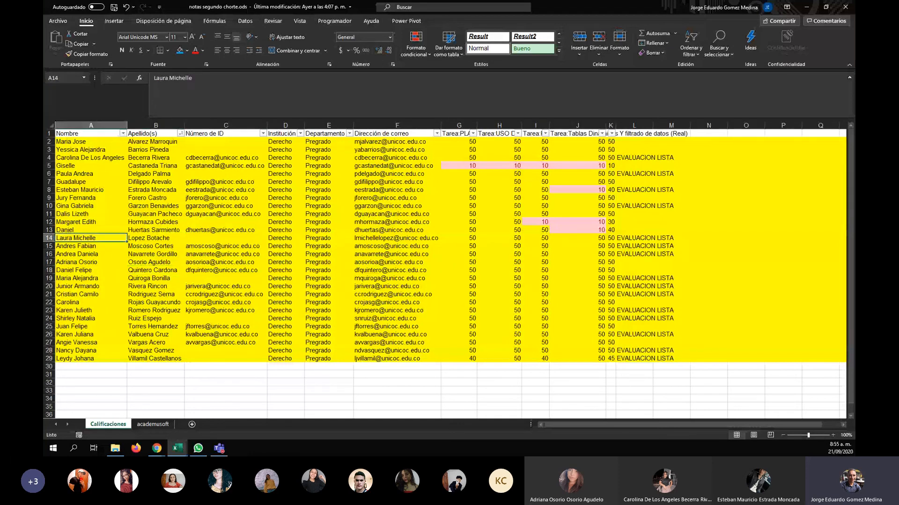
key("Up")
key("Up")
key("Right")
key("Right")
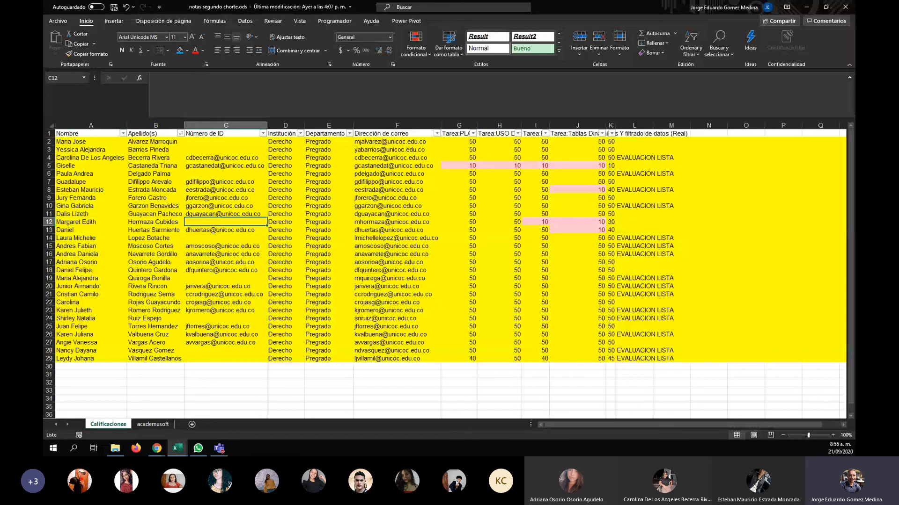
key("Left")
key("Left")
key("Down")
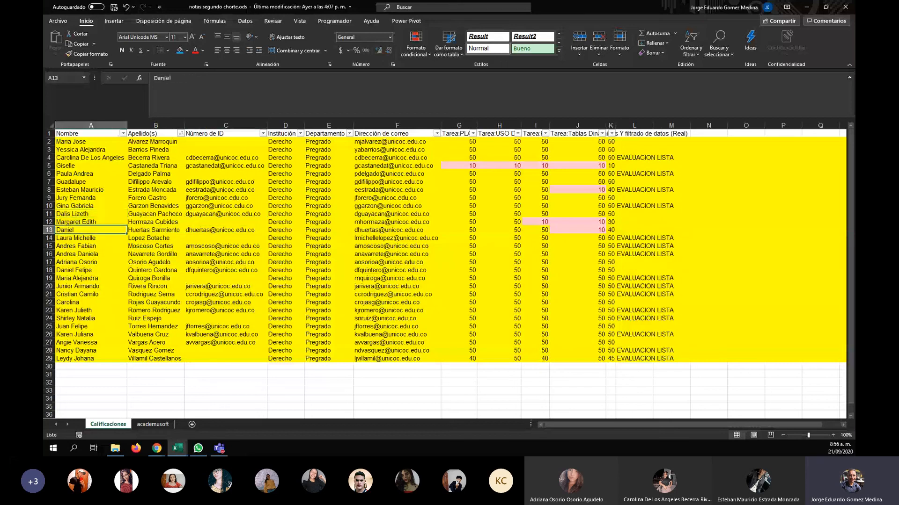
Look through the student names in column A from row 9 up to the first rows of the list
left_click(91, 198)
left_click(91, 182)
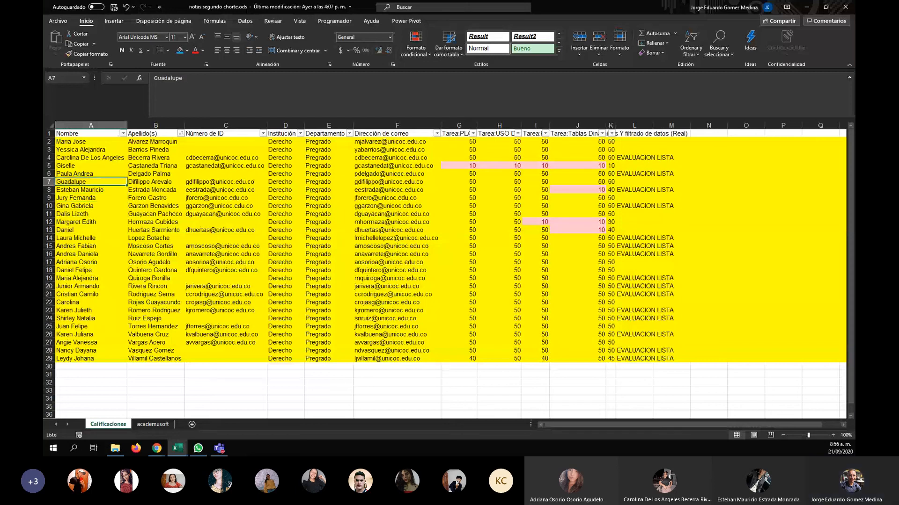
key("Up")
key("Up")
key("Up")
key("Up")
key("Up")
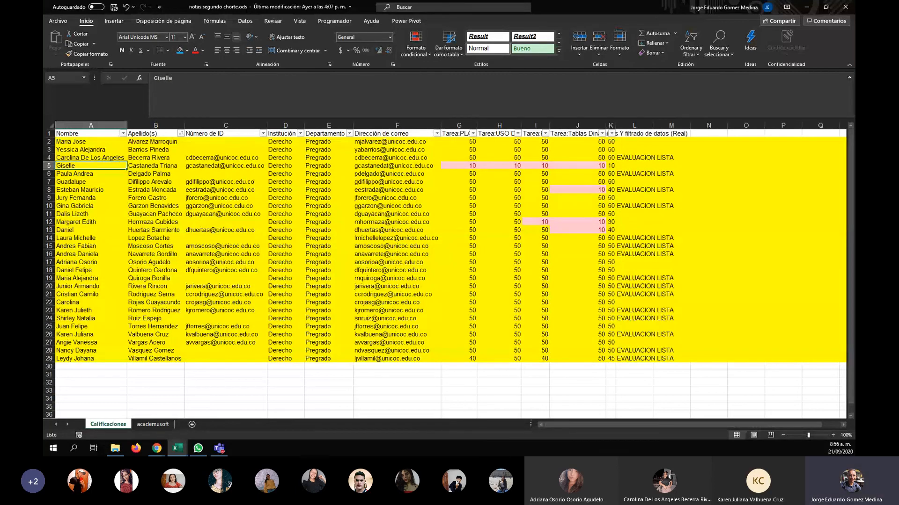
key("Down")
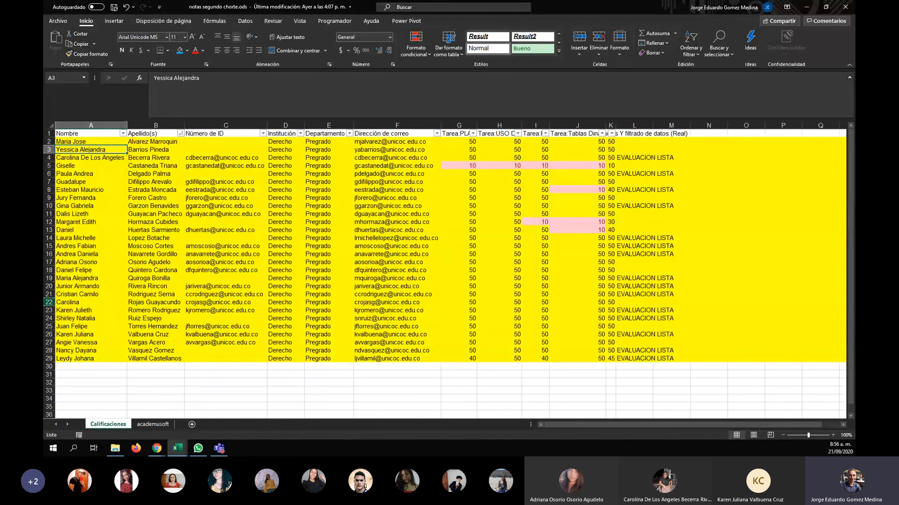
Review the assignment grades, average and evaluation cell L5 for the student in row 5, and switch to Chrome
key("alt+Tab")
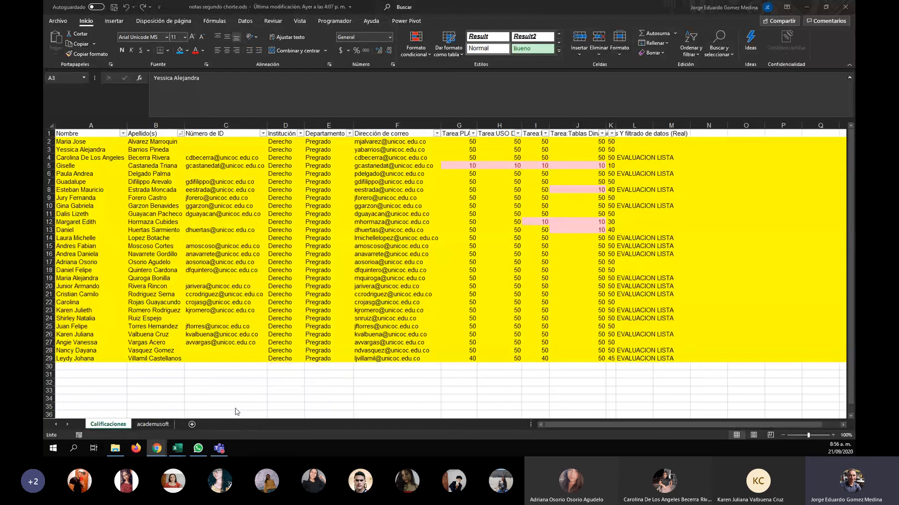
key("F2")
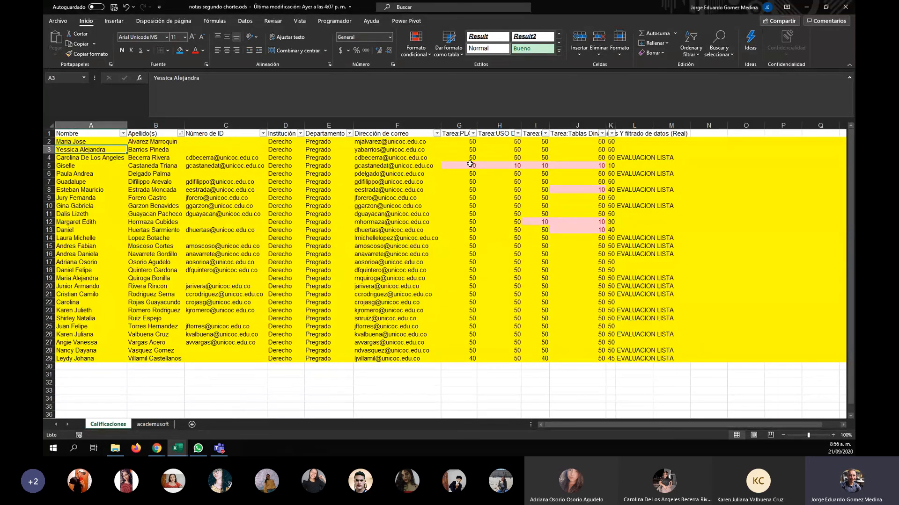
left_click_drag(470, 164, 472, 160)
key("Right")
key("Right")
key("Right")
key("Right")
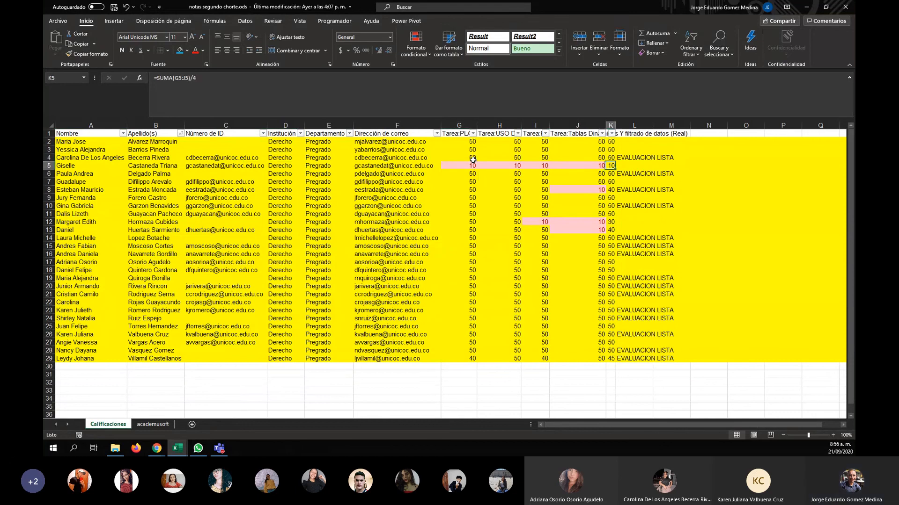
key("Right")
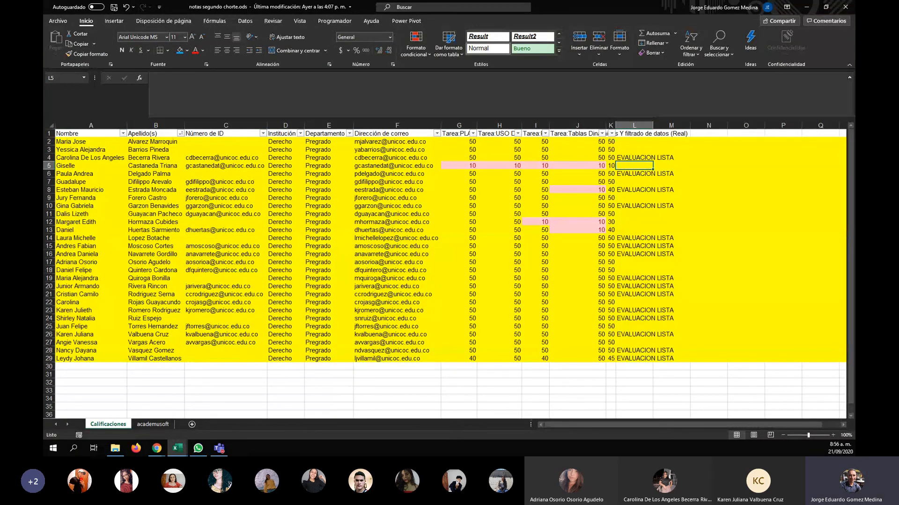
key("alt+Tab")
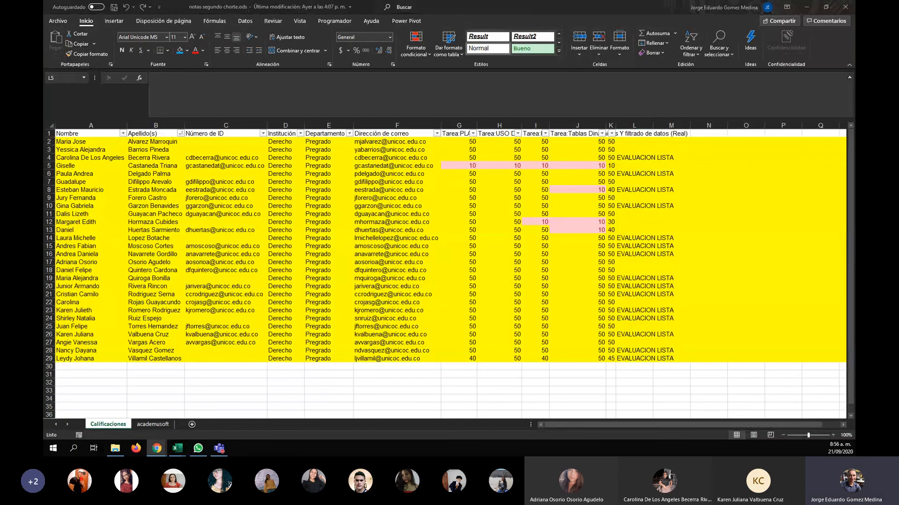